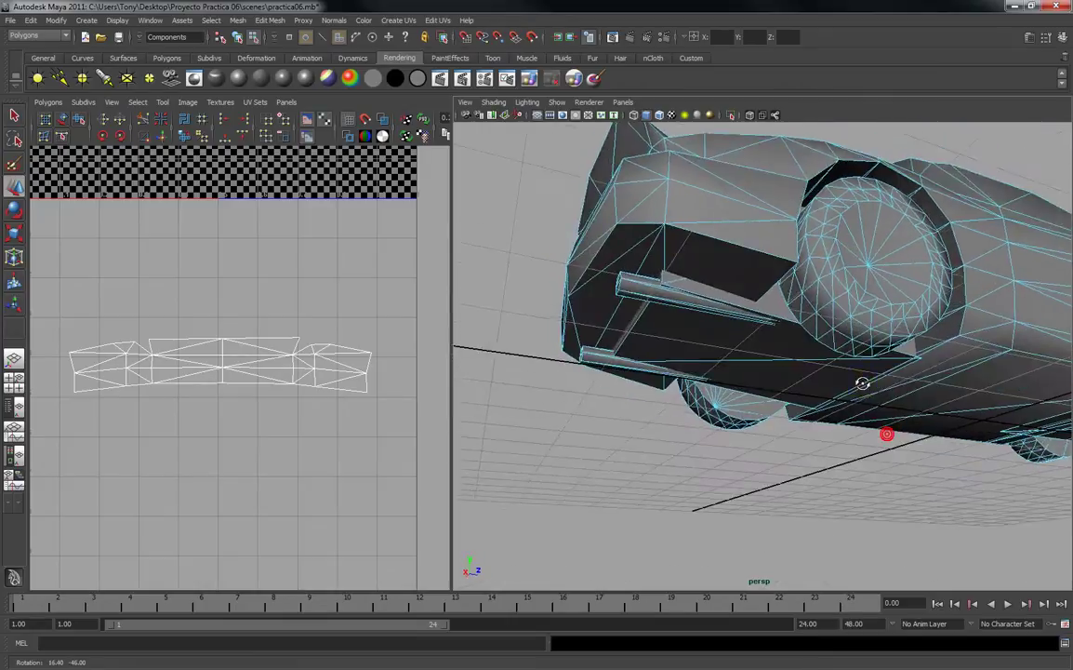
Select all the UVs of the rear bumper strip lying below the checkered texture square.
scroll(213, 389, "down", 3)
scroll(213, 386, "up", 5)
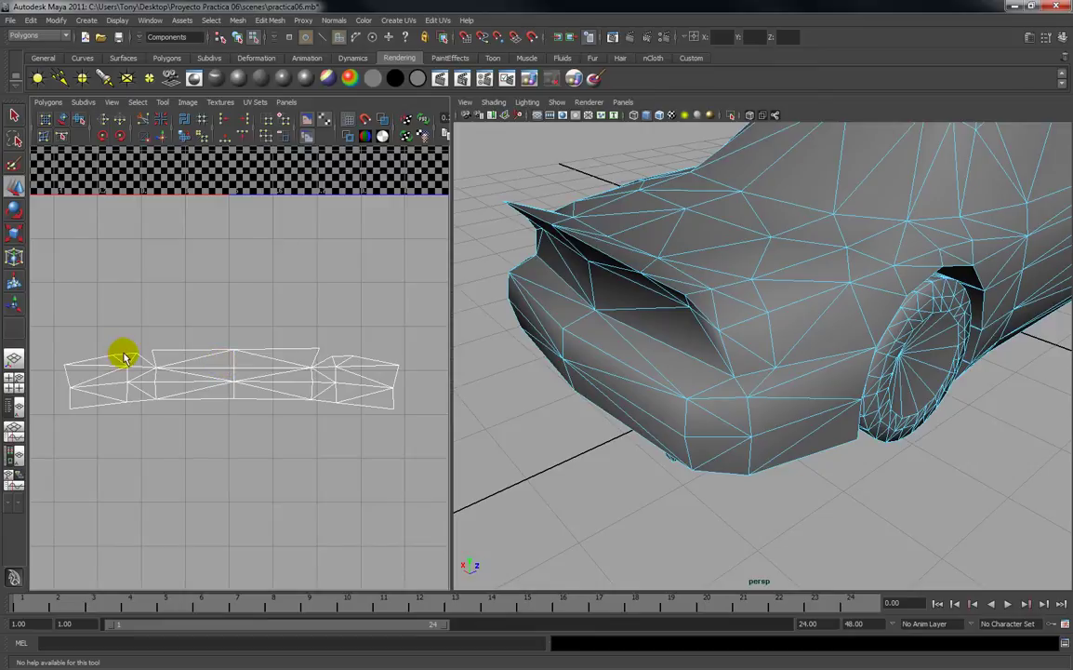
right_click(127, 358)
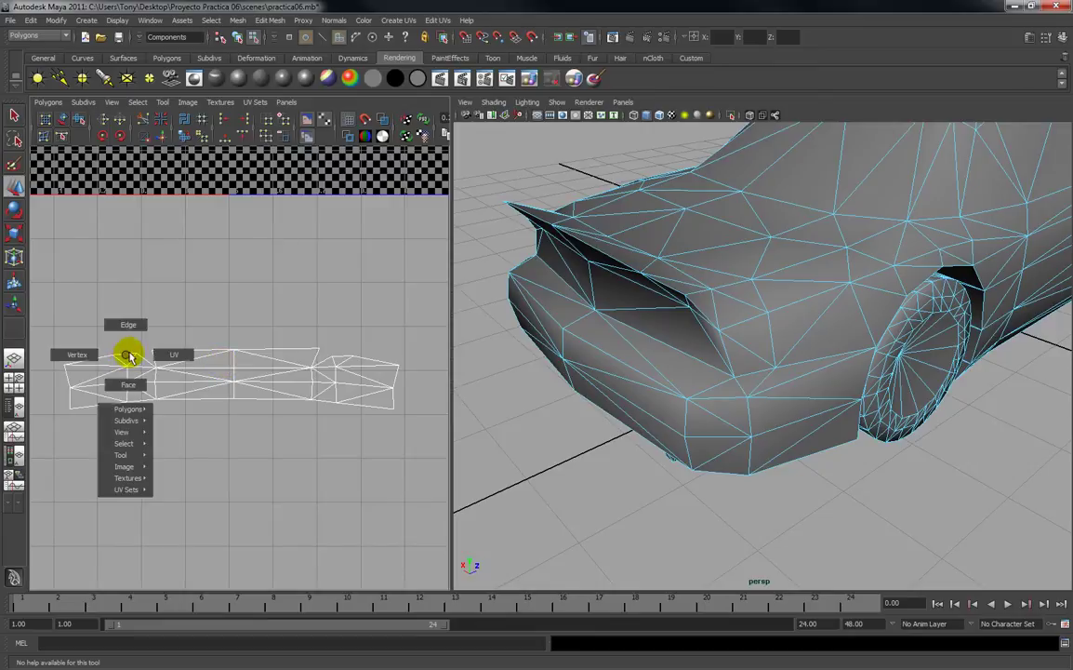
left_click(183, 356)
left_click_drag(138, 361, 138, 362)
key("w")
left_click(244, 318)
scroll(244, 317, "down", 3)
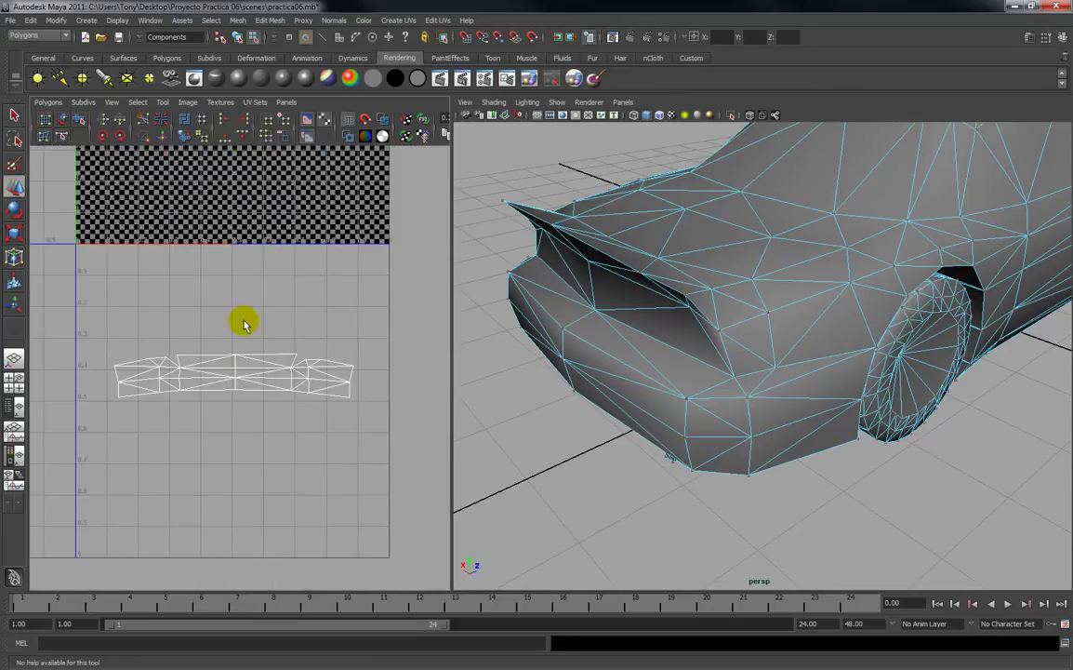
right_click(245, 368)
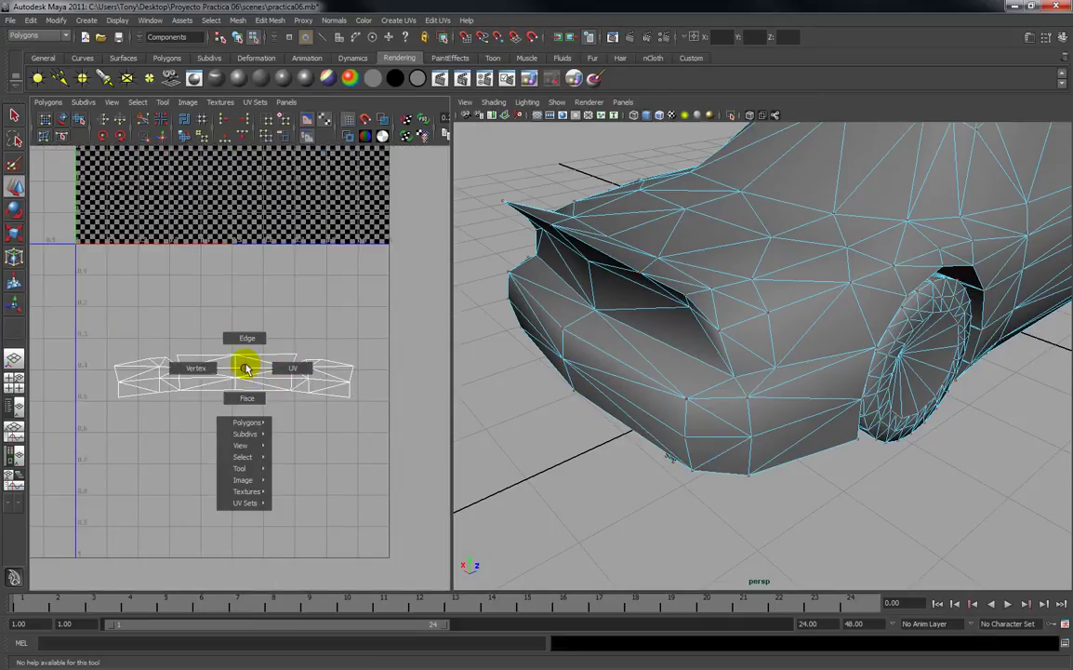
left_click(295, 368)
left_click_drag(426, 451, 427, 451)
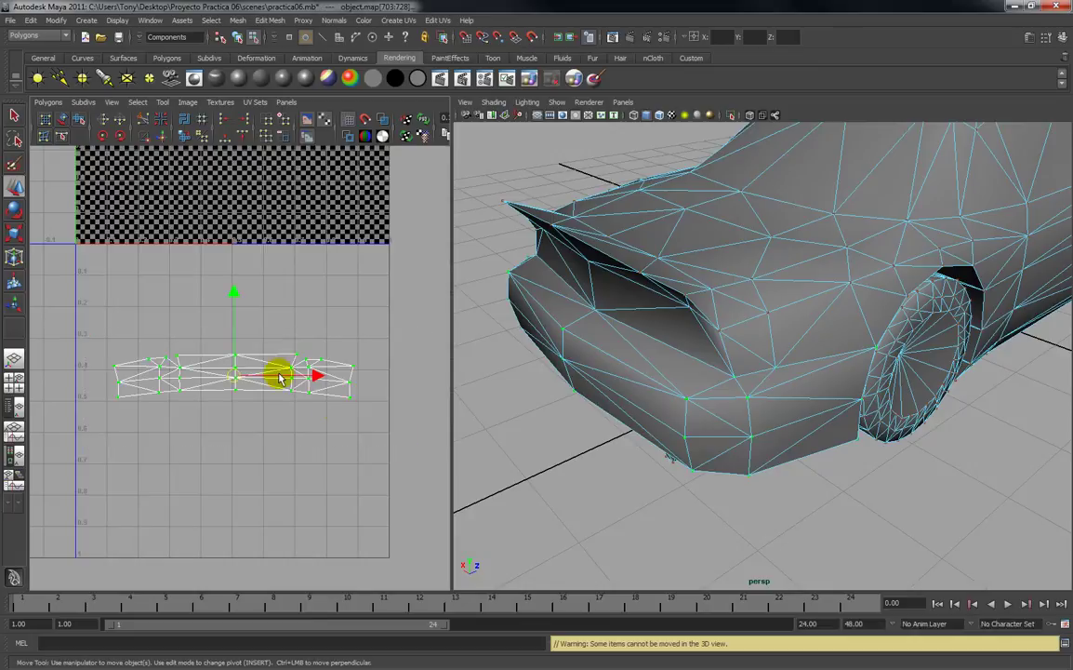
Scale down the rear bumper UV strip and place it outside the texture square, just above the other unwrapped car shells.
key("r")
left_click_drag(236, 376, 358, 211)
key("w")
scroll(357, 211, "down", 3)
middle_click_drag(351, 223, 237, 380, "alt")
scroll(238, 380, "down", 1)
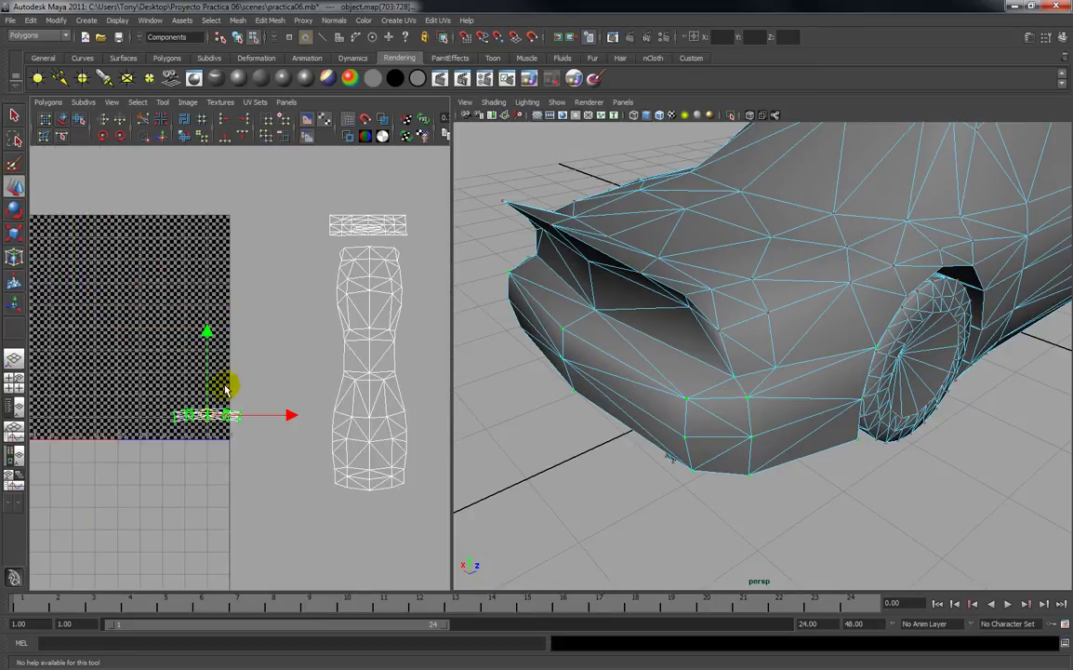
left_click_drag(210, 412, 351, 515)
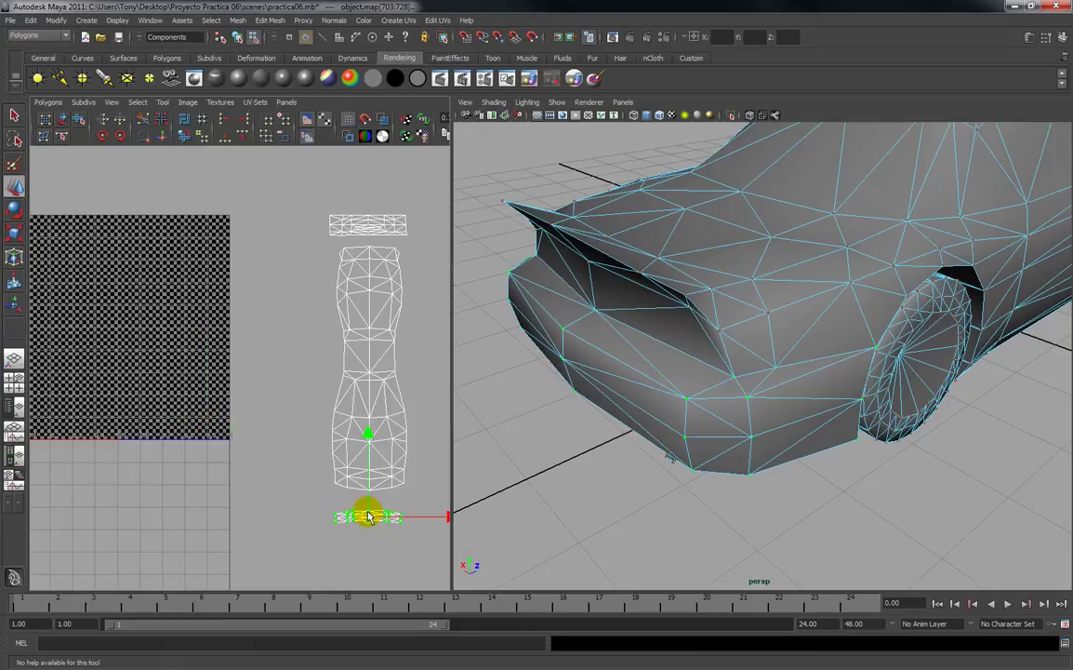
left_click_drag(369, 517, 370, 184)
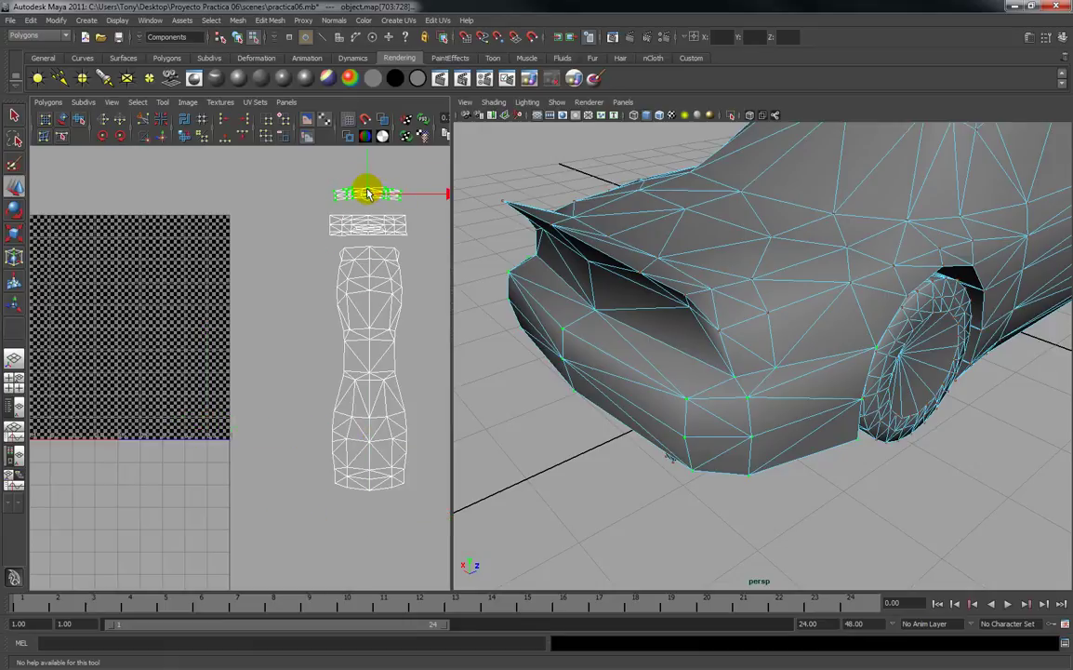
left_click(283, 310)
Switch the car to face selection and select the faces of the front side around one front wheel.
left_click_drag(603, 339, 663, 340, "alt")
scroll(663, 339, "down", 3)
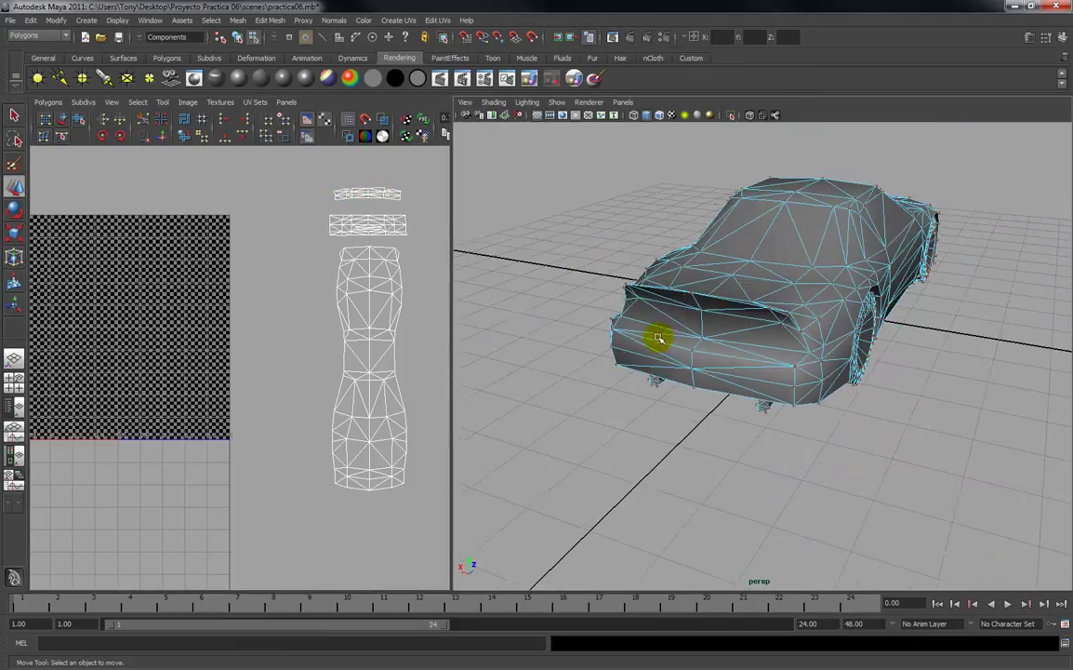
middle_click_drag(664, 339, 579, 338, "alt")
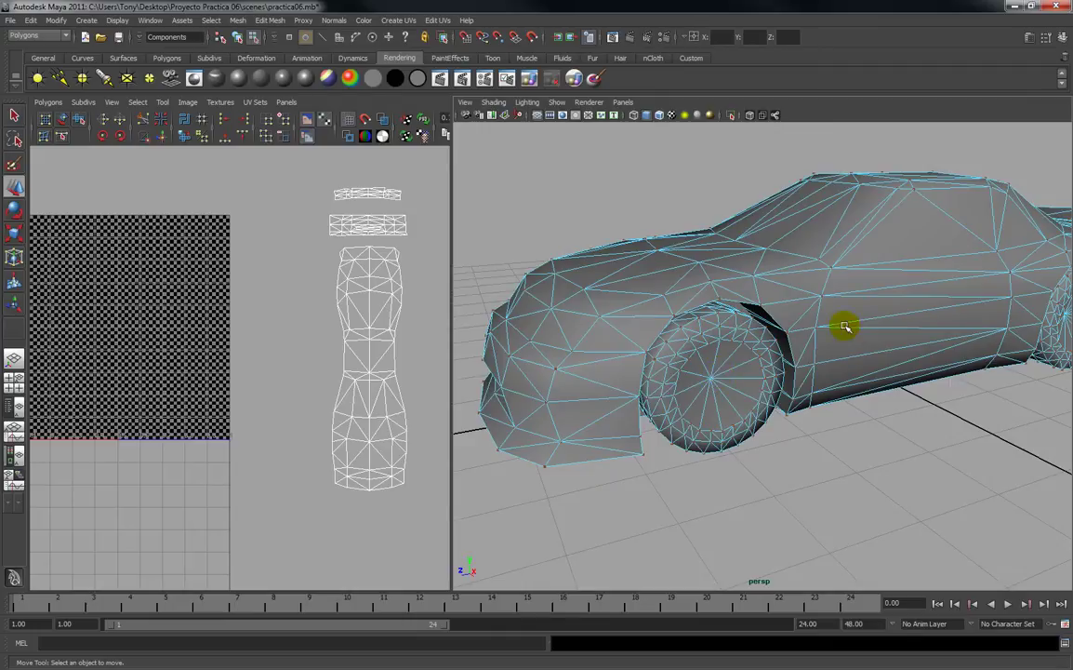
right_click(750, 331)
right_click_drag(751, 331, 752, 362)
scroll(781, 377, "down", 4)
left_click_drag(780, 378, 792, 470, "alt")
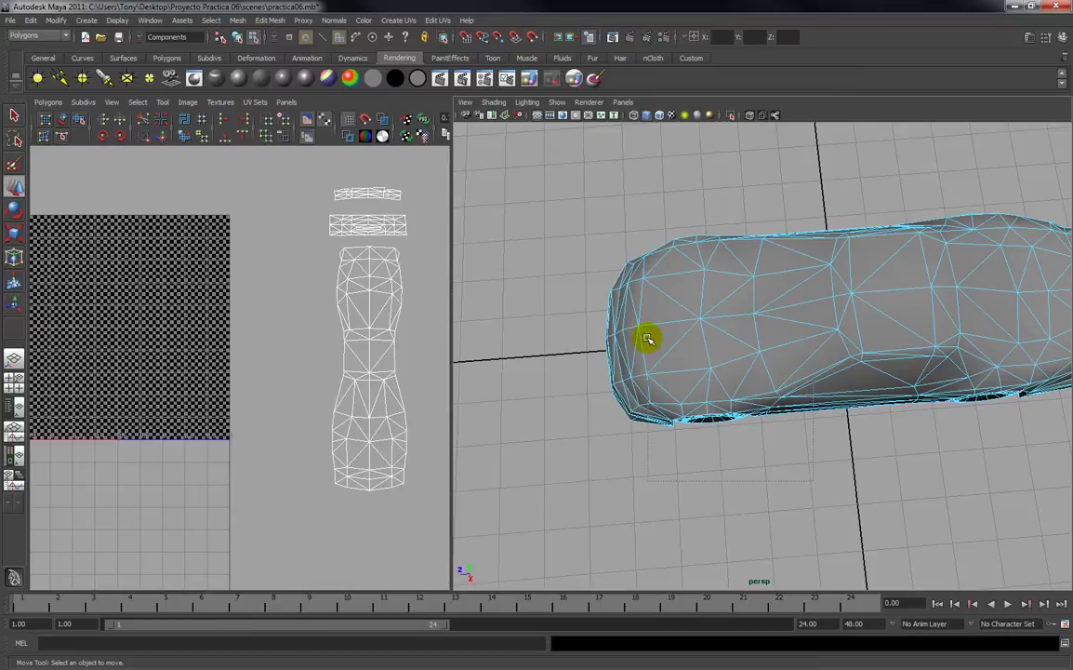
left_click_drag(648, 338, 647, 335)
left_click_drag(711, 473, 700, 413, "alt")
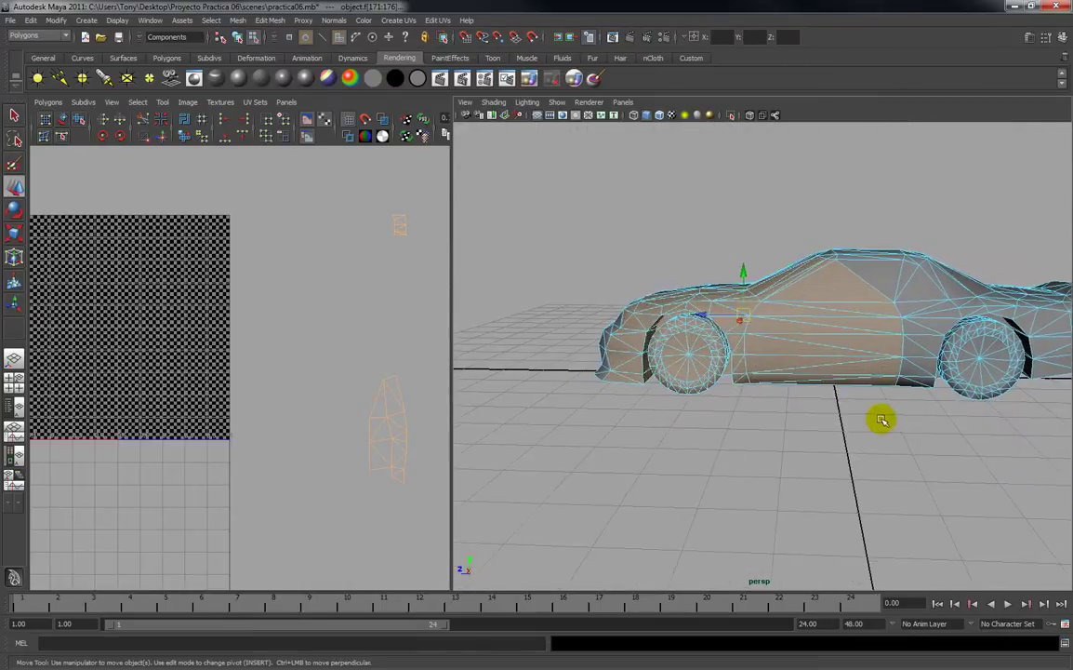
Deselect the surplus bumper, underbody and door faces, keeping the front wheel and nearby fender faces selected.
left_click_drag(802, 426, 774, 359, "alt")
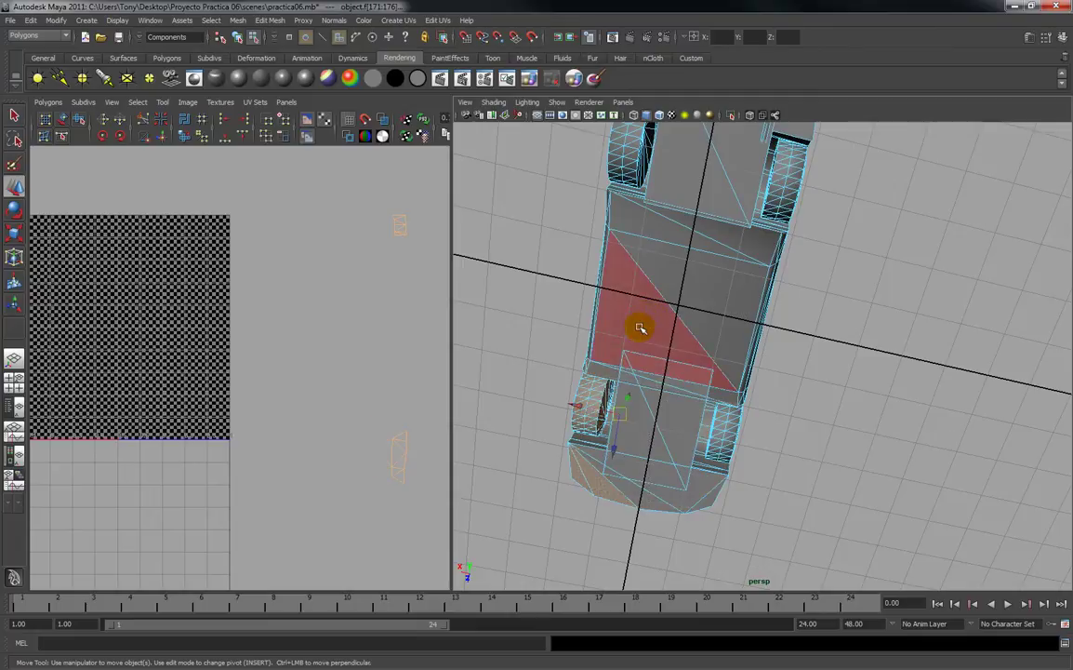
left_click_drag(652, 330, 880, 543, "alt")
left_click_drag(622, 230, 669, 265, "alt")
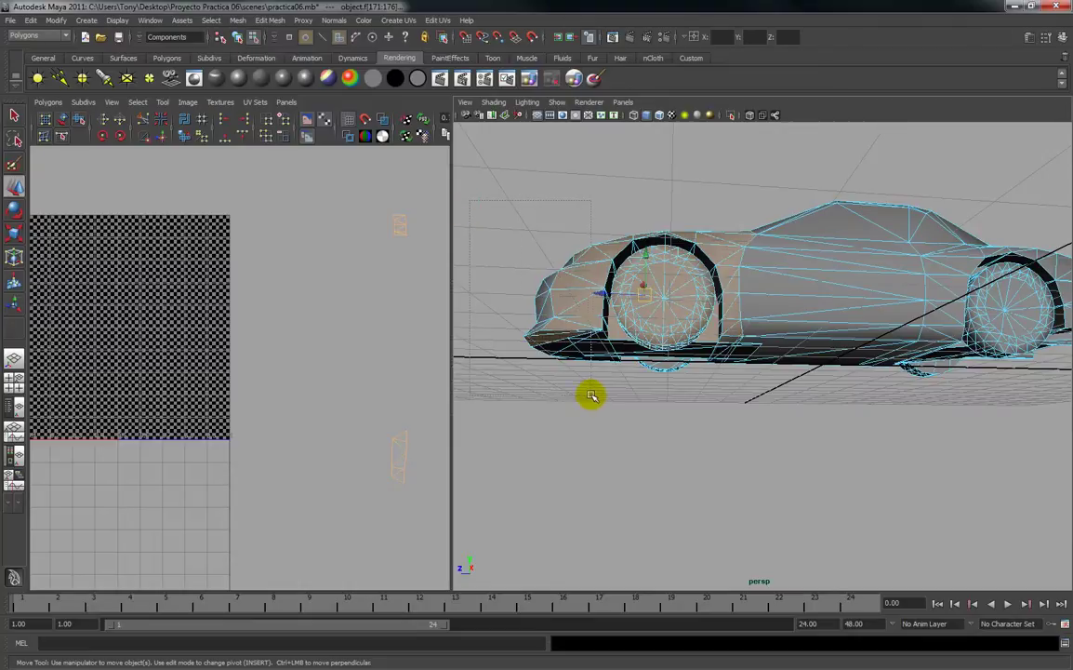
left_click_drag(646, 369, 614, 391, "alt")
middle_click_drag(623, 364, 676, 324, "alt")
right_click_drag(614, 328, 676, 331, "alt")
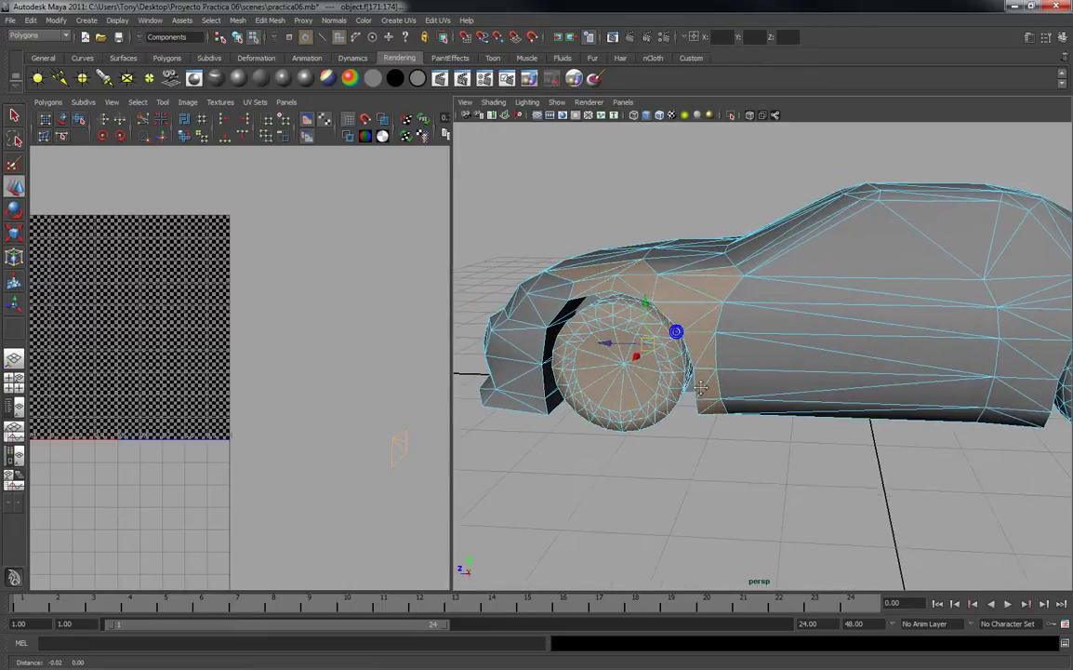
middle_click_drag(601, 335, 680, 339, "alt")
left_click_drag(682, 336, 710, 337, "alt")
middle_click_drag(711, 337, 647, 347, "alt")
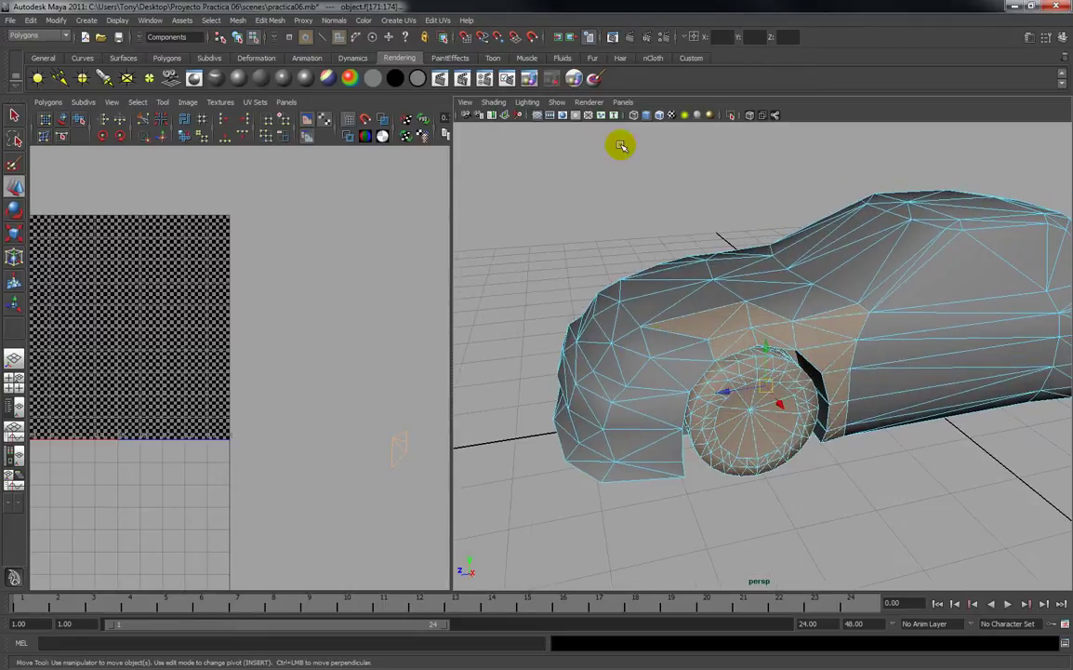
Isolate the selected front wheel and fender faces in the perspective view.
left_click(556, 102)
mouse_move(583, 123)
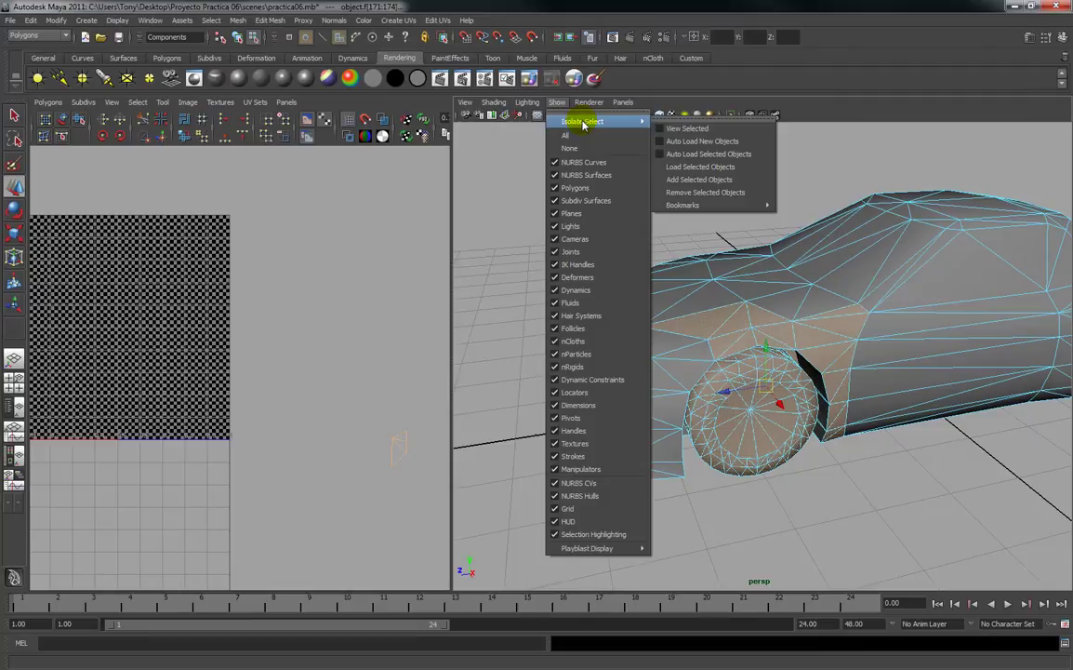
left_click(677, 120)
left_click_drag(704, 118, 517, 128)
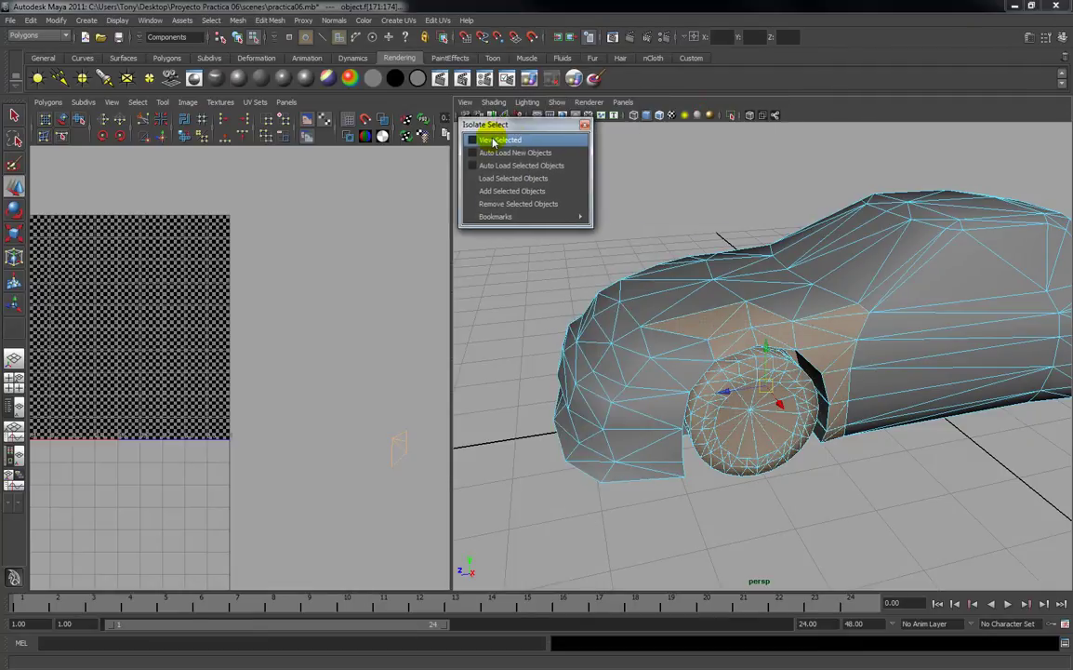
left_click(494, 141)
Remove the remaining fender and body faces from the isolated view, leaving only the wheel.
left_click_drag(827, 330, 765, 331, "alt")
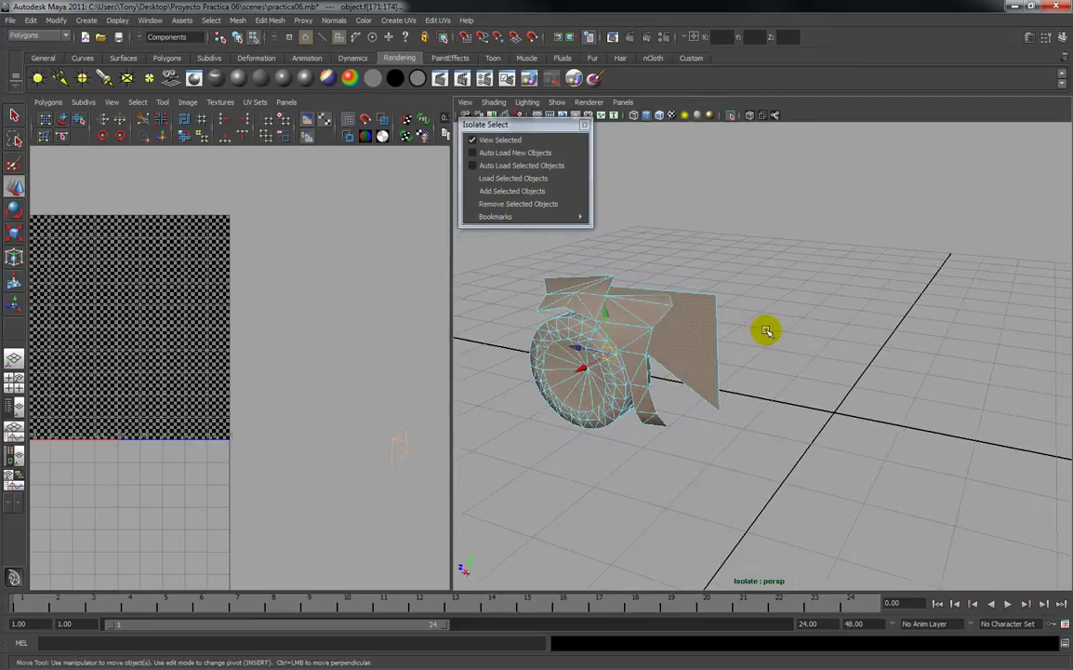
key("f")
right_click_drag(801, 326, 809, 280, "alt")
mouse_move(847, 290)
left_mouse_down("alt")
mouse_move(878, 286)
mouse_move(852, 291)
left_mouse_up("alt")
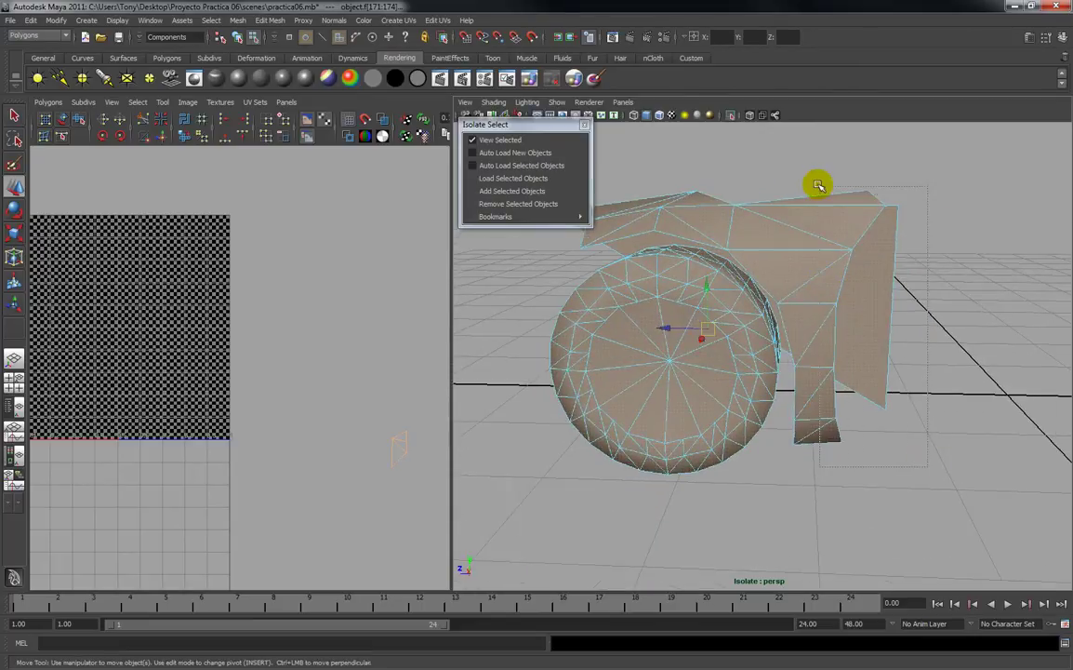
left_click_drag(822, 188, 814, 179)
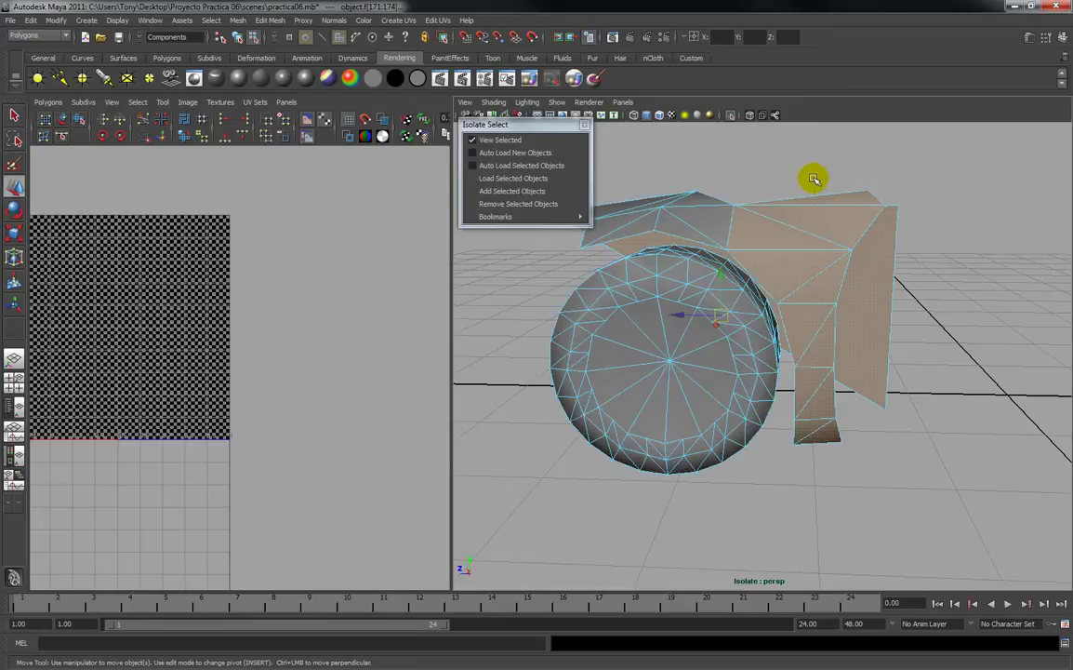
left_click(514, 204)
left_click_drag(700, 247, 703, 266, "alt")
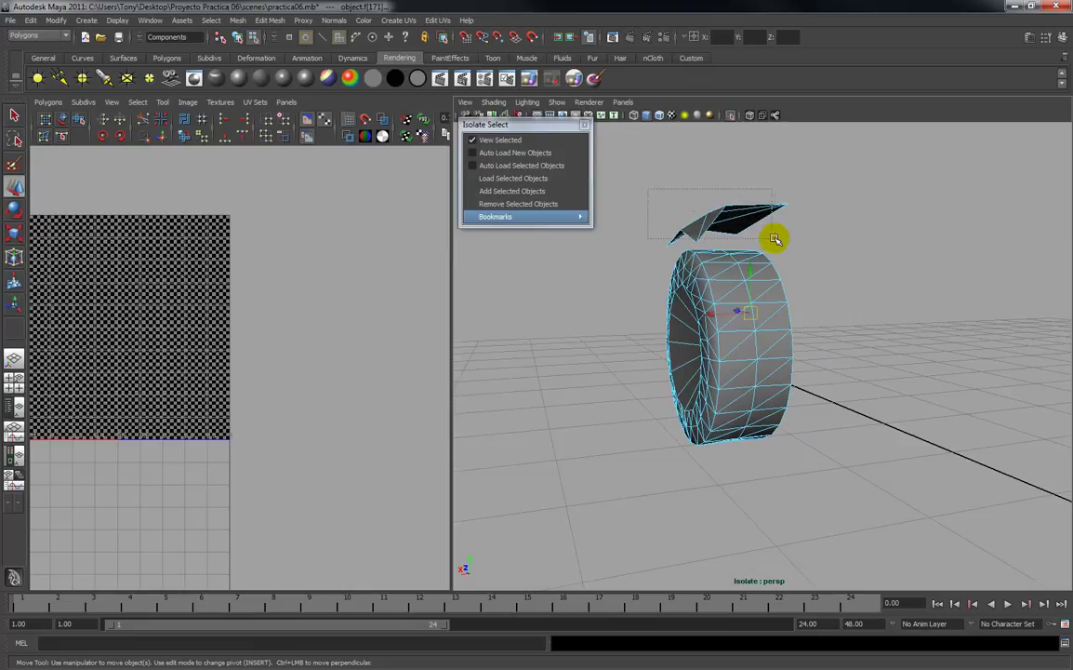
left_click(507, 204)
left_click_drag(716, 216, 961, 221, "alt")
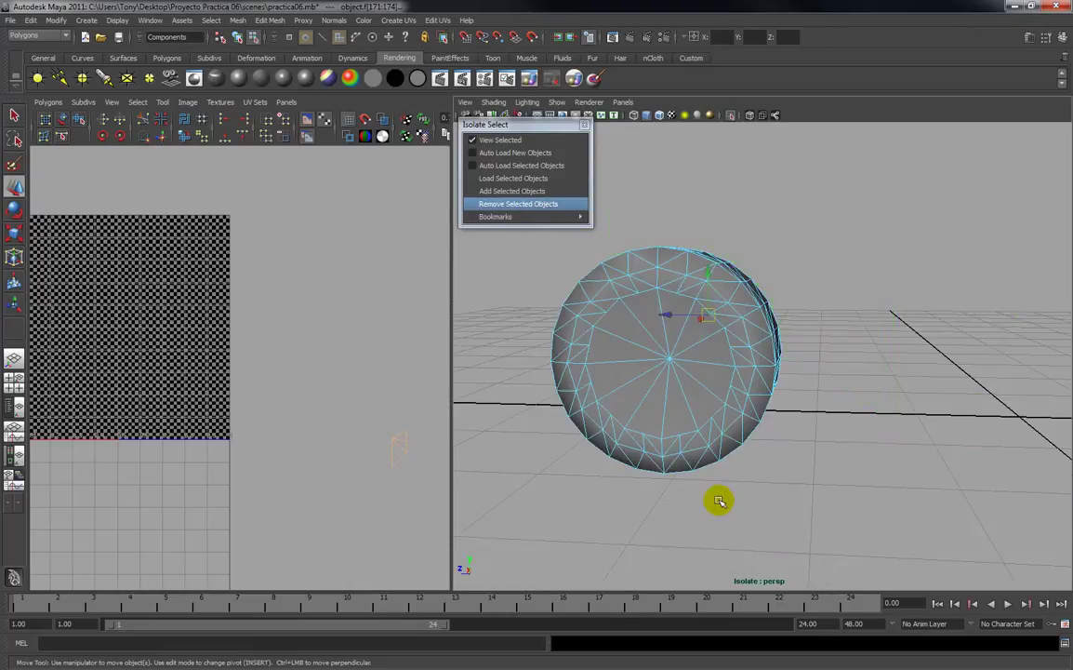
Select the outer side faces of the isolated wheel, leaving out the inner half of the tread.
left_click_drag(596, 463, 712, 391, "alt")
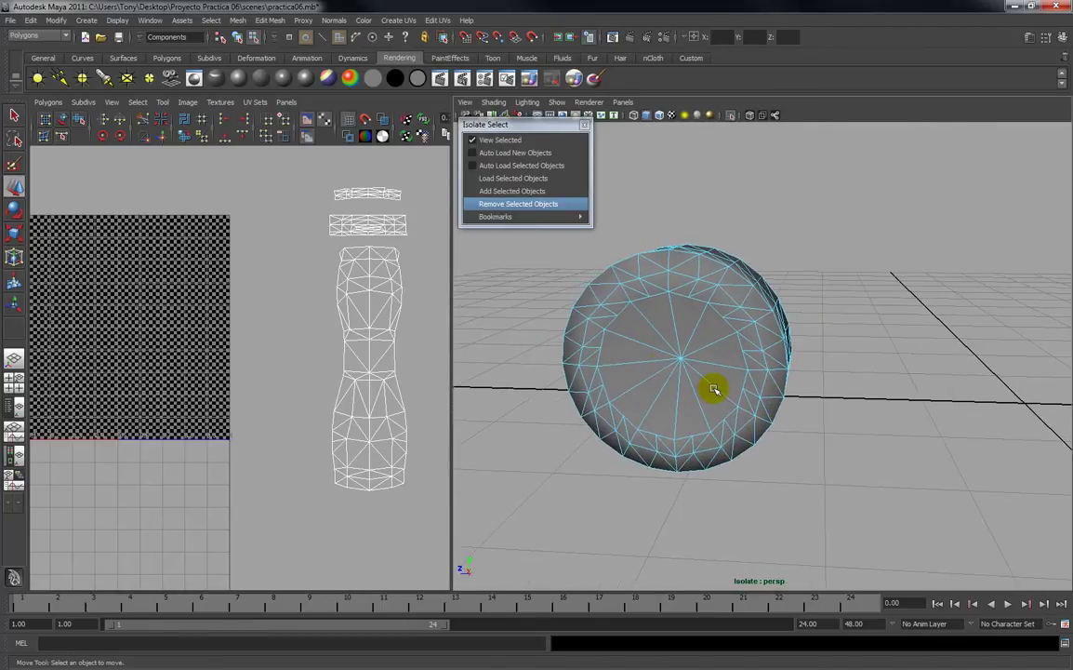
right_click_drag(660, 365, 670, 391)
left_click_drag(670, 391, 648, 384, "alt")
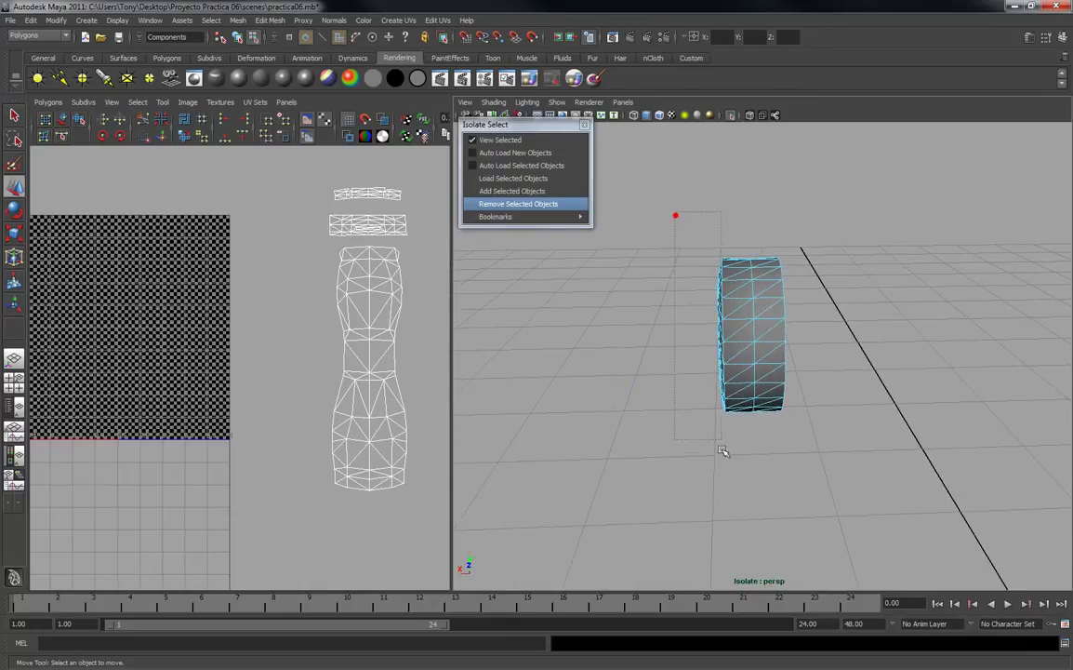
left_click_drag(730, 471, 713, 440)
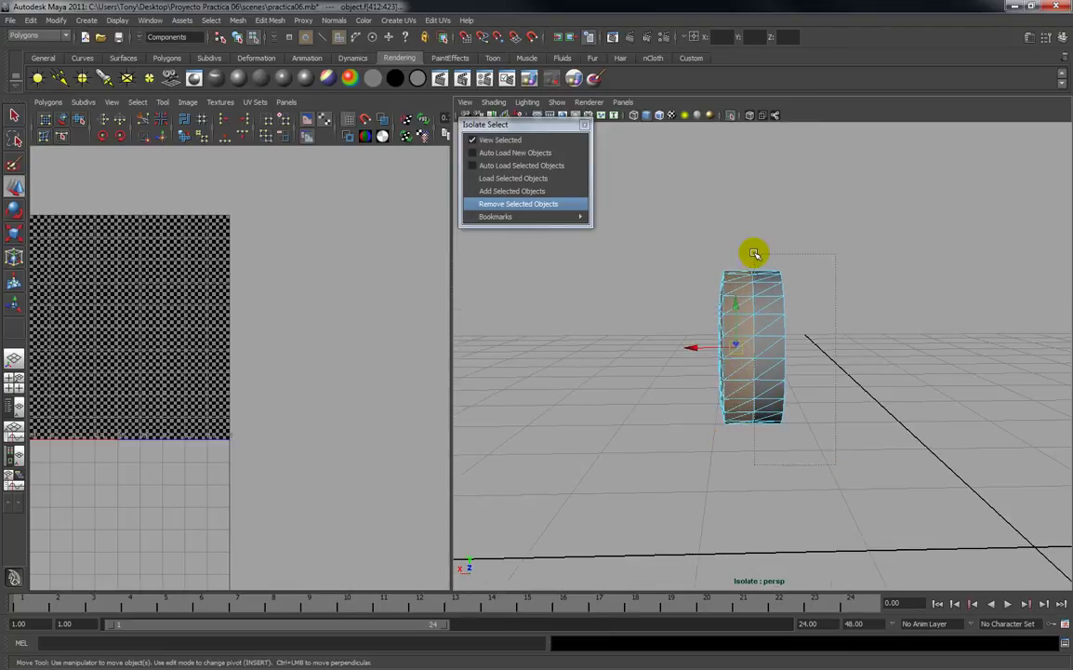
left_click_drag(764, 306, 878, 367, "alt")
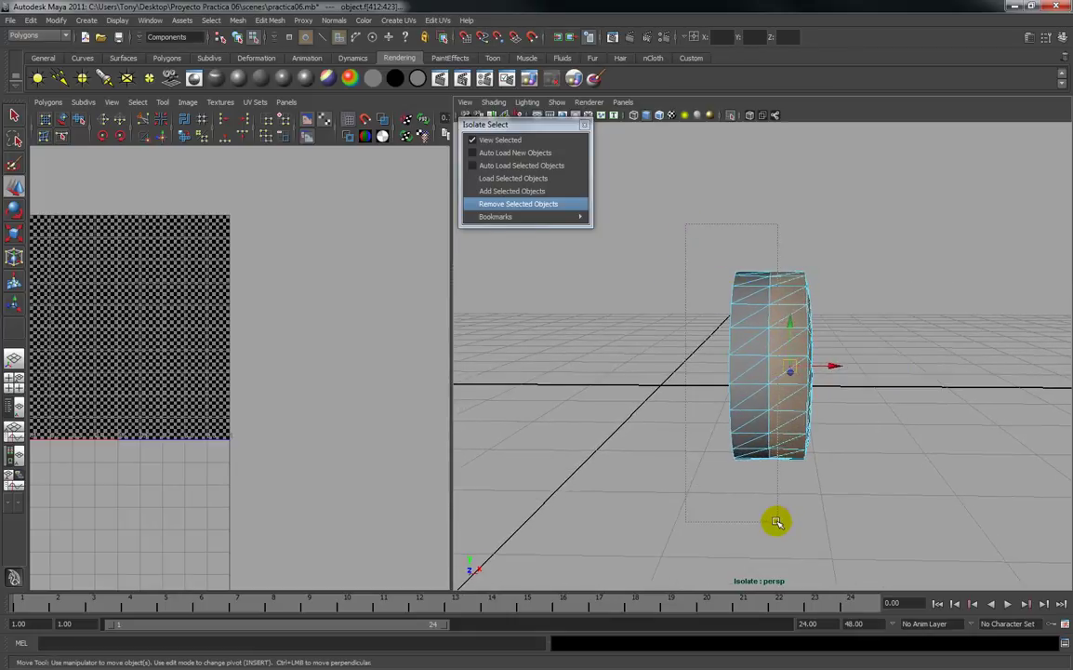
left_click_drag(851, 504, 885, 398, "alt")
Apply a planar mapping projected from the X axis to the selected outer wheel faces.
left_click(407, 21)
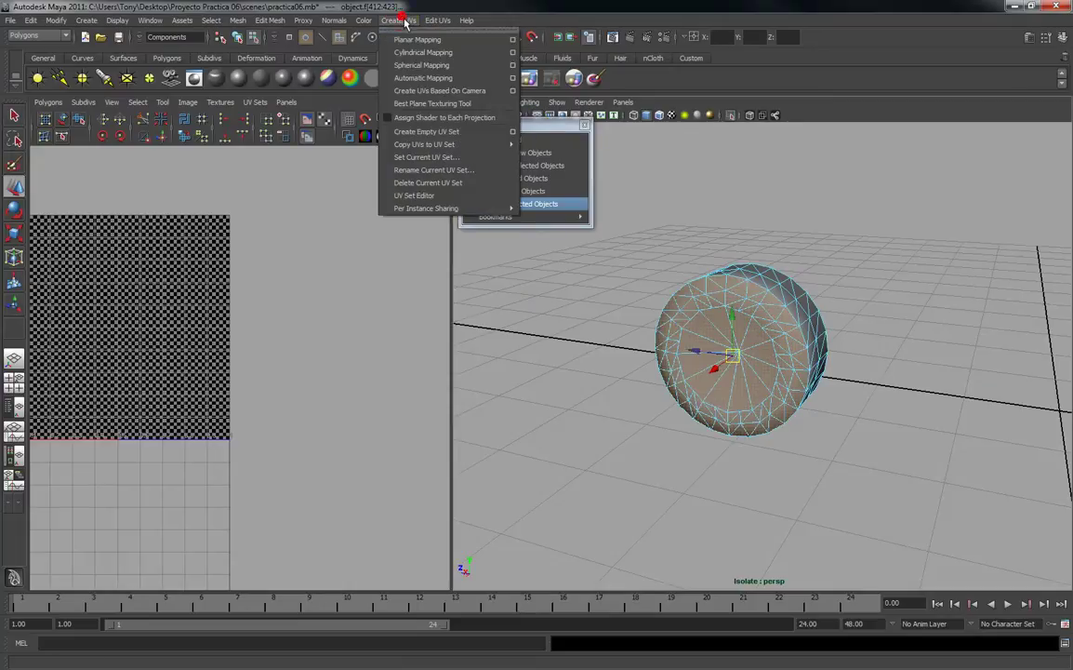
left_click(514, 40)
mouse_move(860, 530)
left_mouse_down("alt")
mouse_move(750, 534)
mouse_move(842, 530)
left_mouse_up("alt")
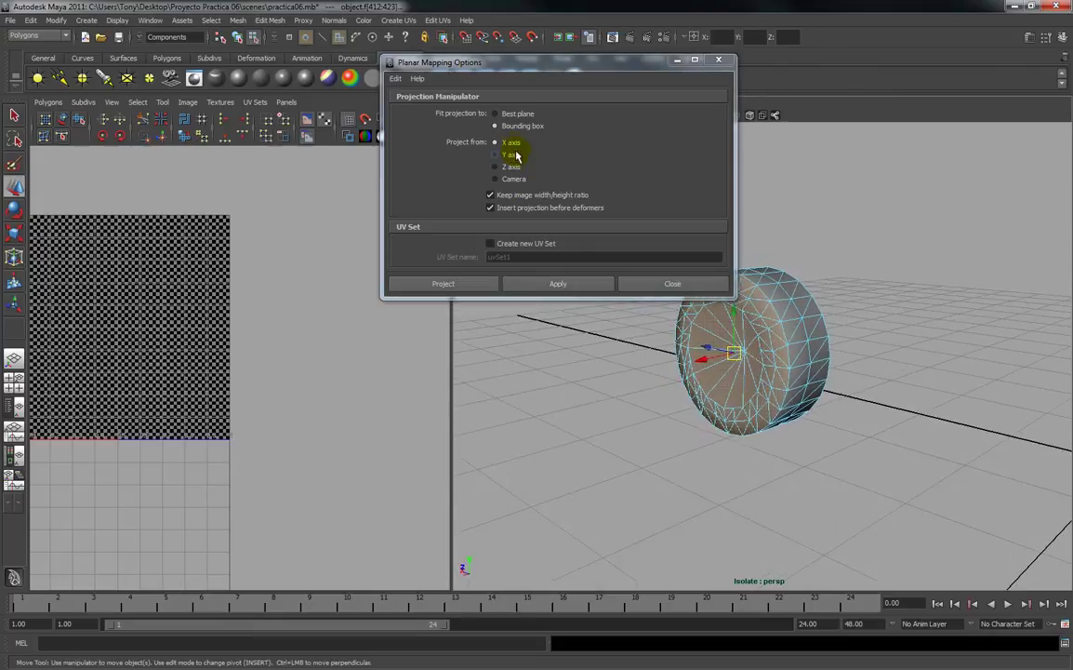
left_click(515, 144)
left_click(575, 287)
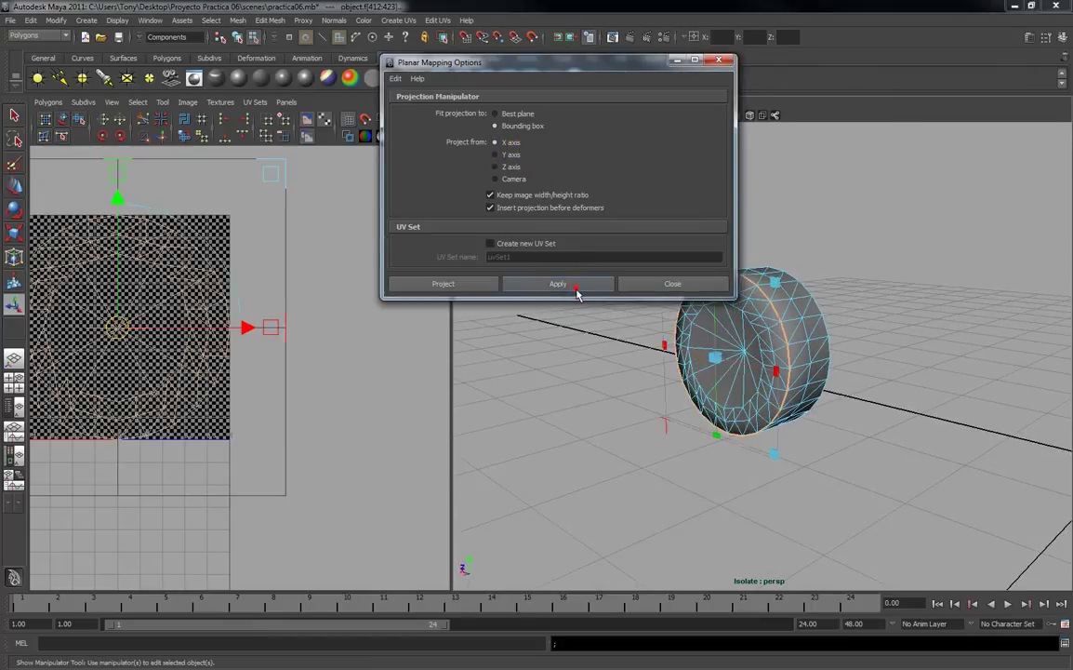
Move the projected circular wheel shell out of the checkered texture square, diagonally below its lower-left corner.
scroll(242, 305, "down", 3)
middle_click_drag(247, 283, 275, 249, "alt")
left_click_drag(189, 318, 72, 521)
middle_click_drag(230, 513, 307, 443, "alt")
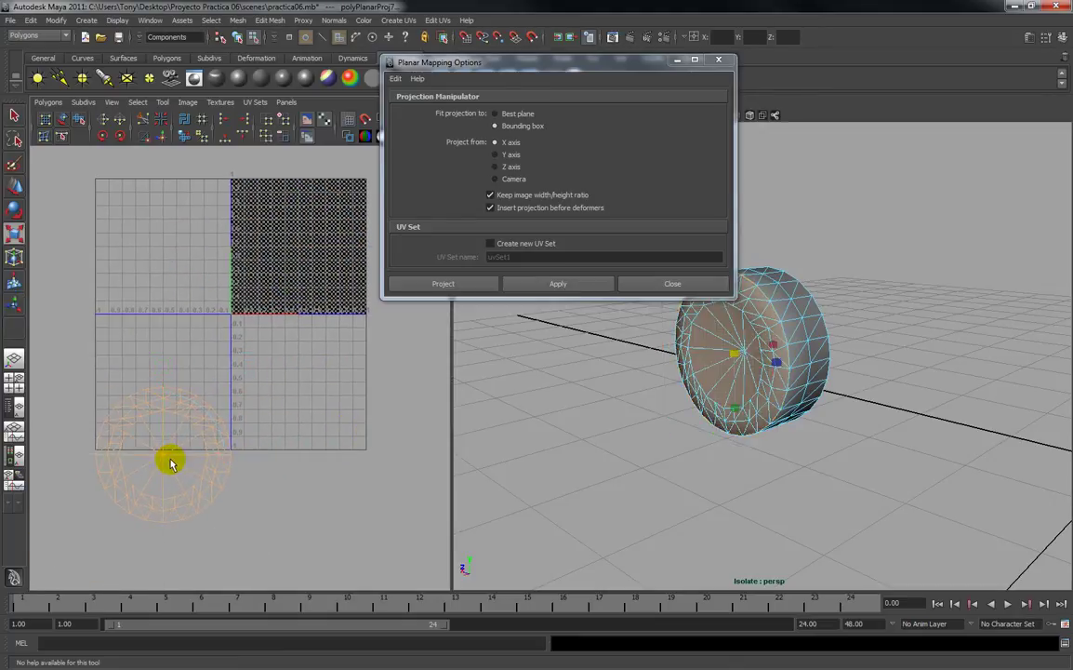
Select the wheel shell's UVs, scale them down to roughly half size and reposition the shell in the empty lower-left grid area.
right_click_drag(210, 460, 259, 453)
left_click(75, 387)
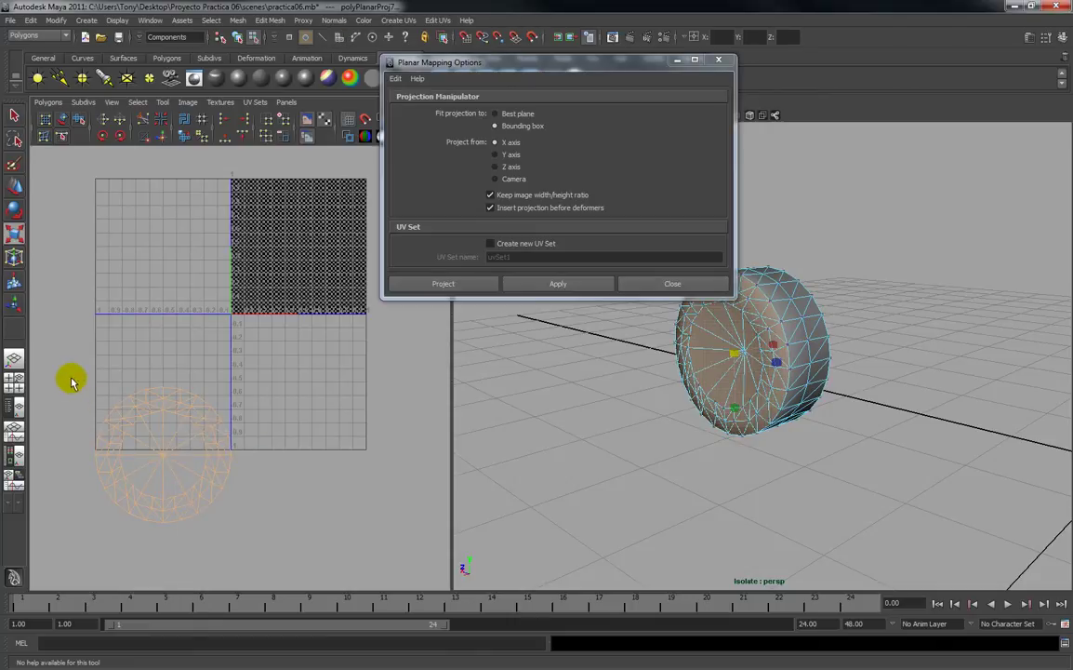
left_click_drag(316, 587, 315, 584)
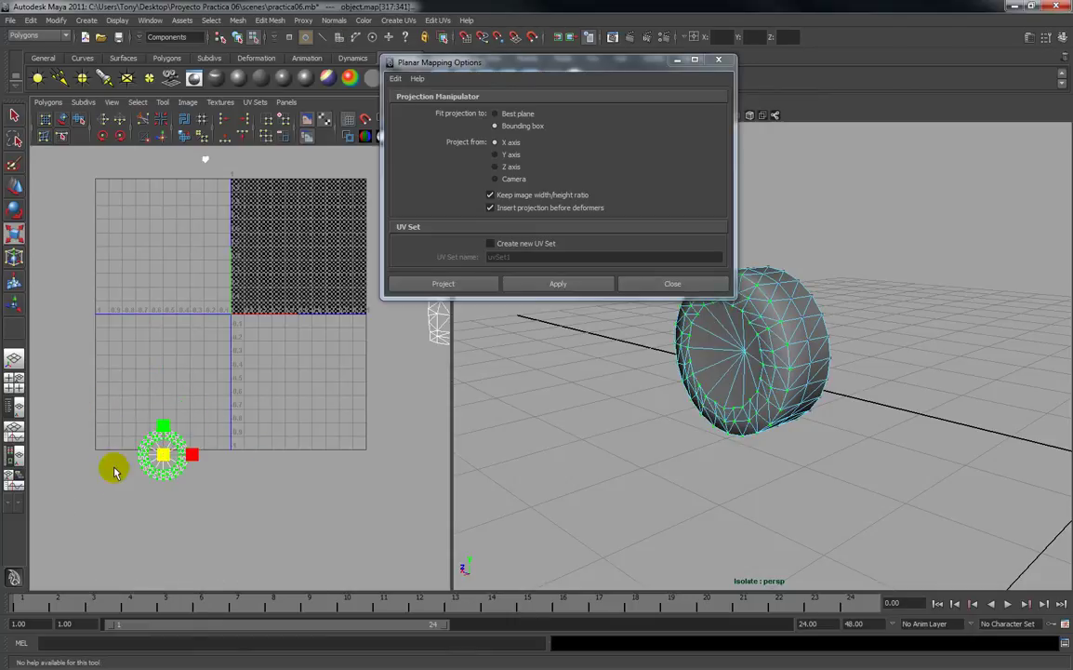
left_click_drag(188, 464, 165, 421)
left_click(302, 498)
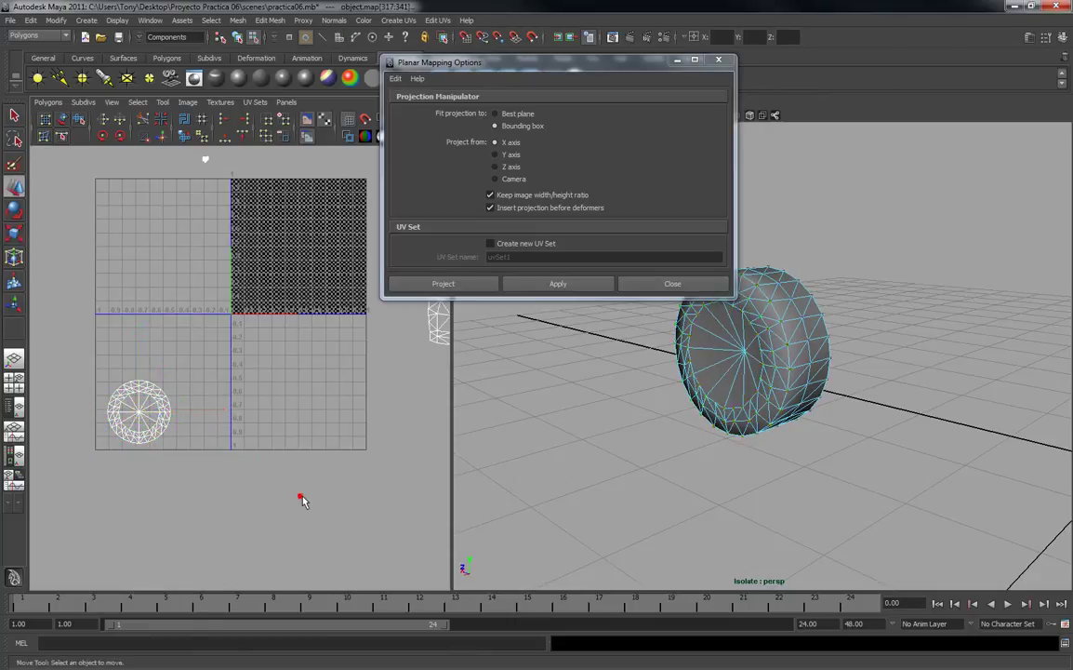
Select only the flat faces on the inner side of the isolated wheel, leaving out the tread.
left_click_drag(865, 380, 656, 381, "alt")
left_click_drag(798, 384, 793, 393, "alt")
right_click(794, 393)
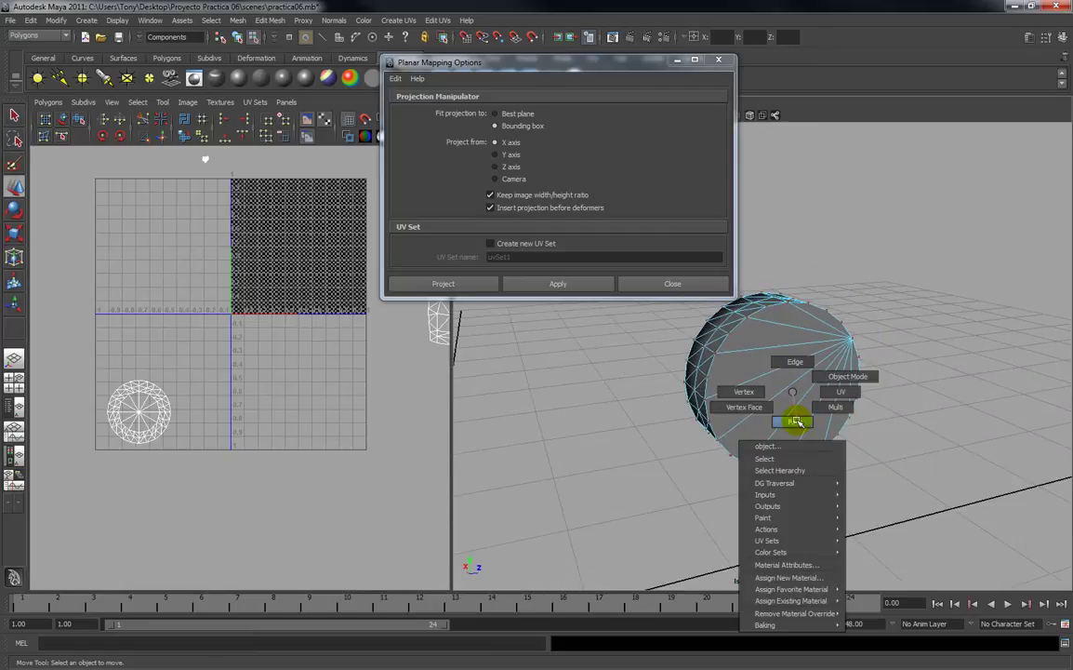
right_click_drag(796, 424, 792, 424)
left_click_drag(792, 425, 886, 414, "alt")
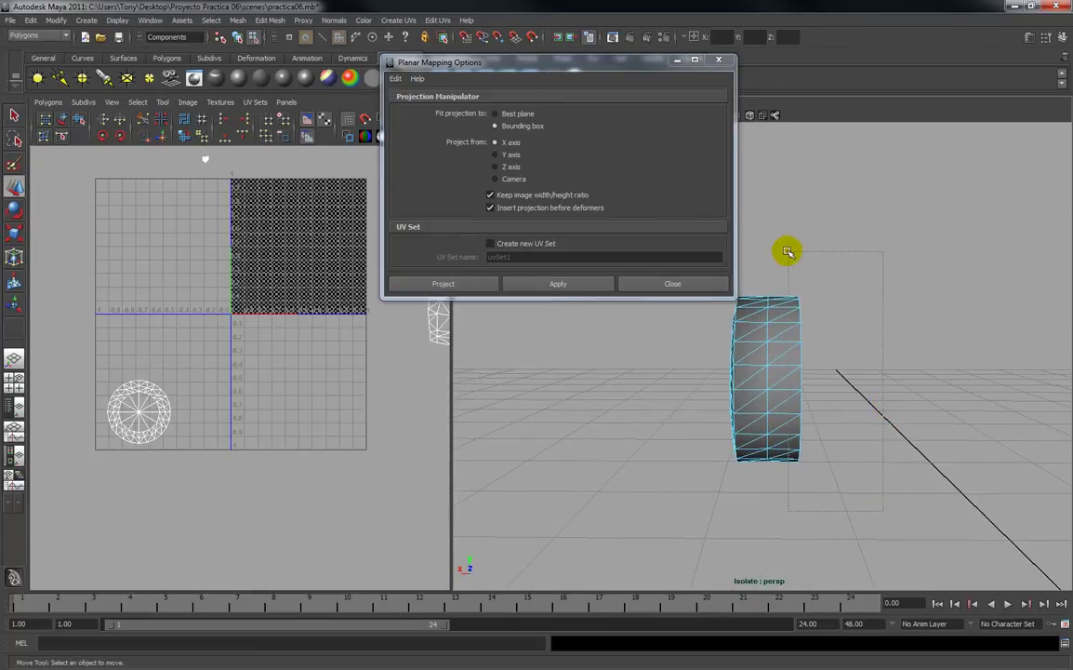
left_click_drag(788, 252, 790, 254)
left_click_drag(832, 302, 805, 337, "alt")
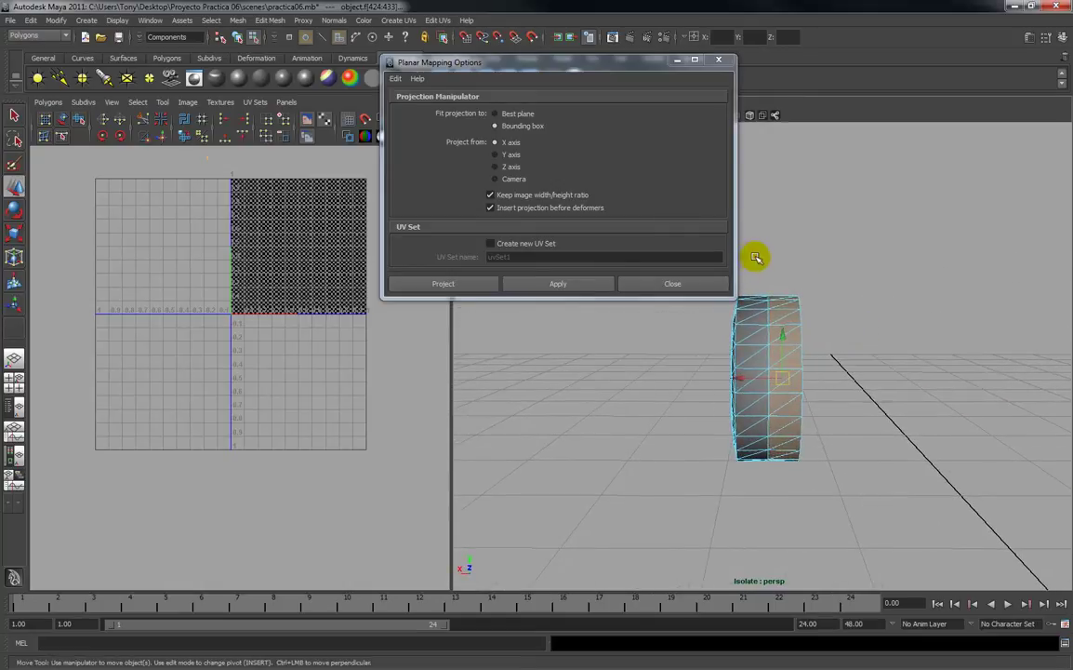
left_click_drag(842, 505, 578, 478, "alt")
left_click_drag(836, 385, 791, 493, "alt")
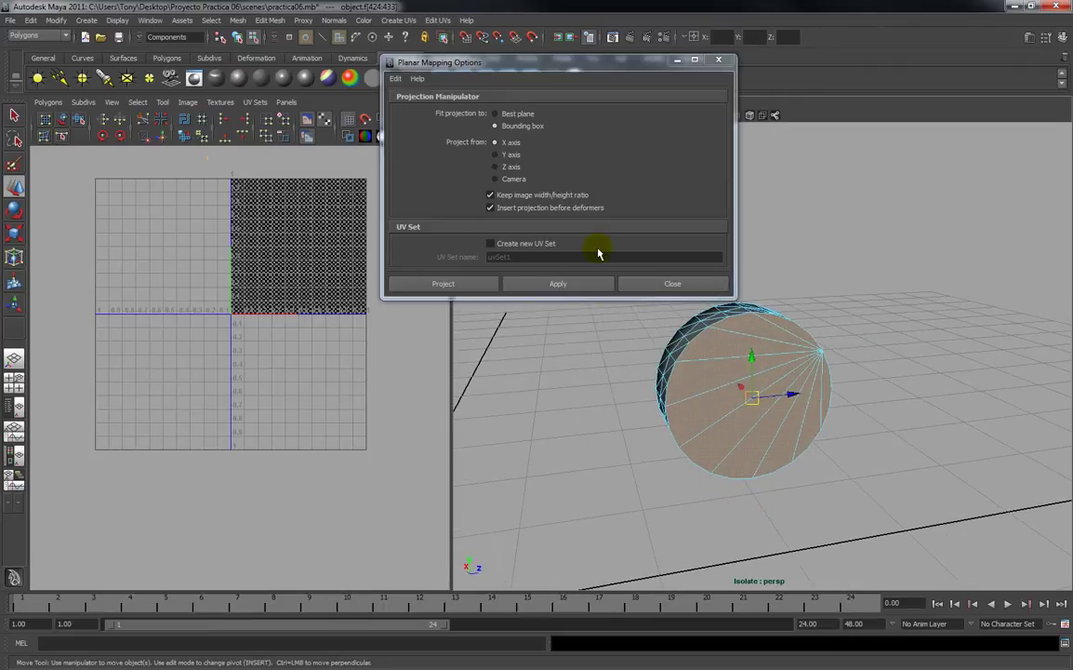
Apply an X-axis planar mapping to the selected inner wheel faces and move the projected shell below the UV grid.
left_click(558, 283)
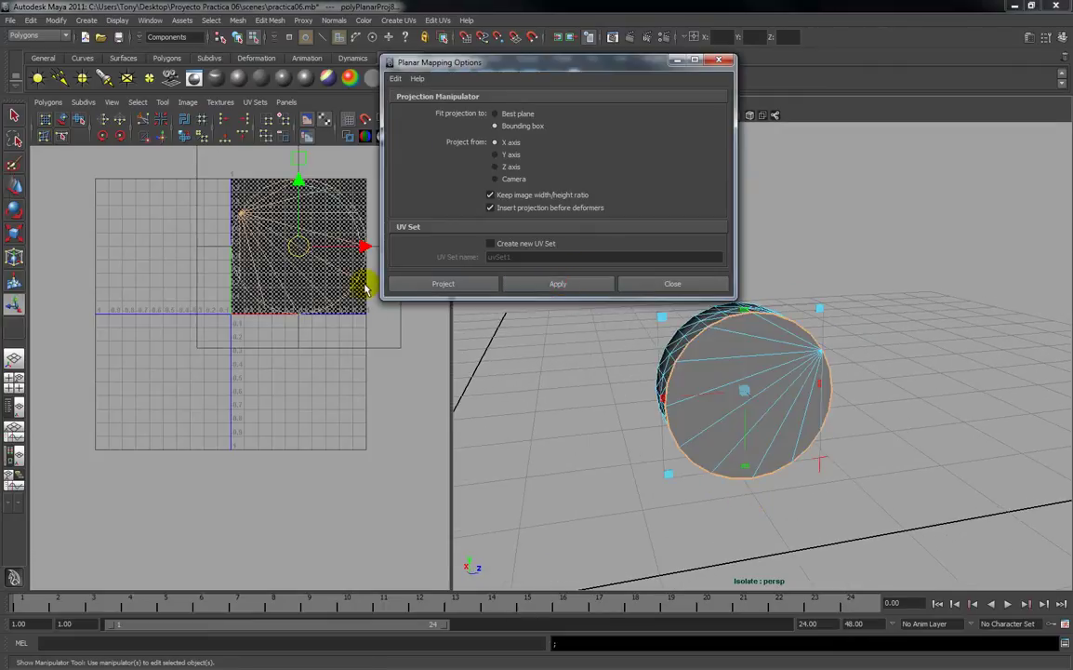
left_click_drag(308, 249, 327, 537)
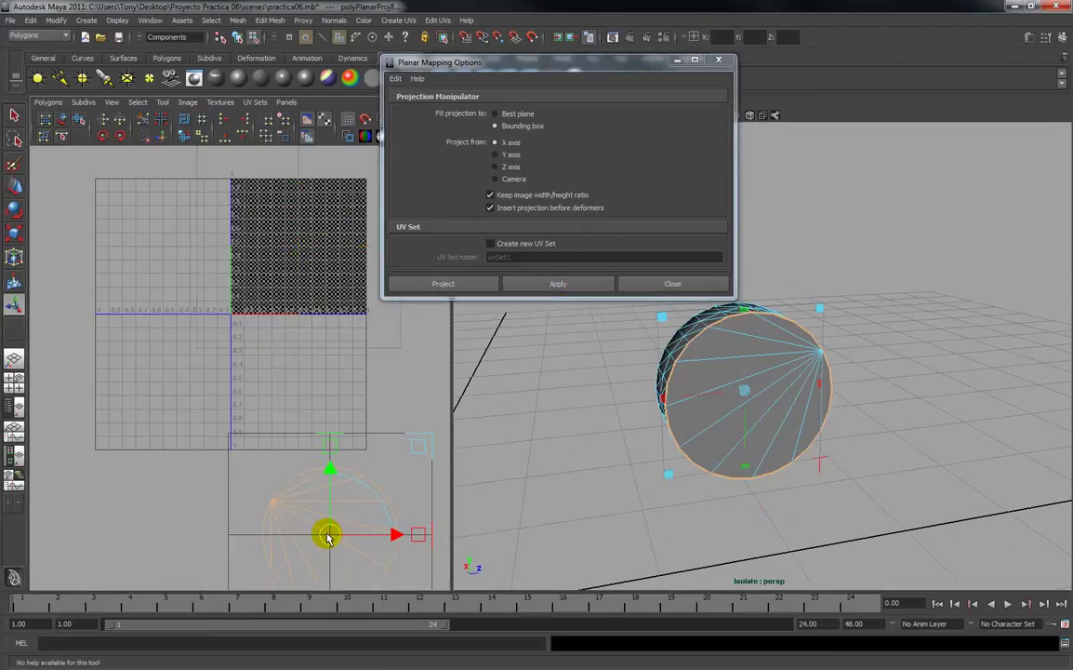
left_click(212, 505)
Select the inner wheel shell's UVs, scale them to roughly the outer wheel shell's size and place them just beneath it.
right_click_drag(286, 502, 341, 505)
scroll(341, 503, "down", 3)
middle_click_drag(266, 457, 246, 414, "alt")
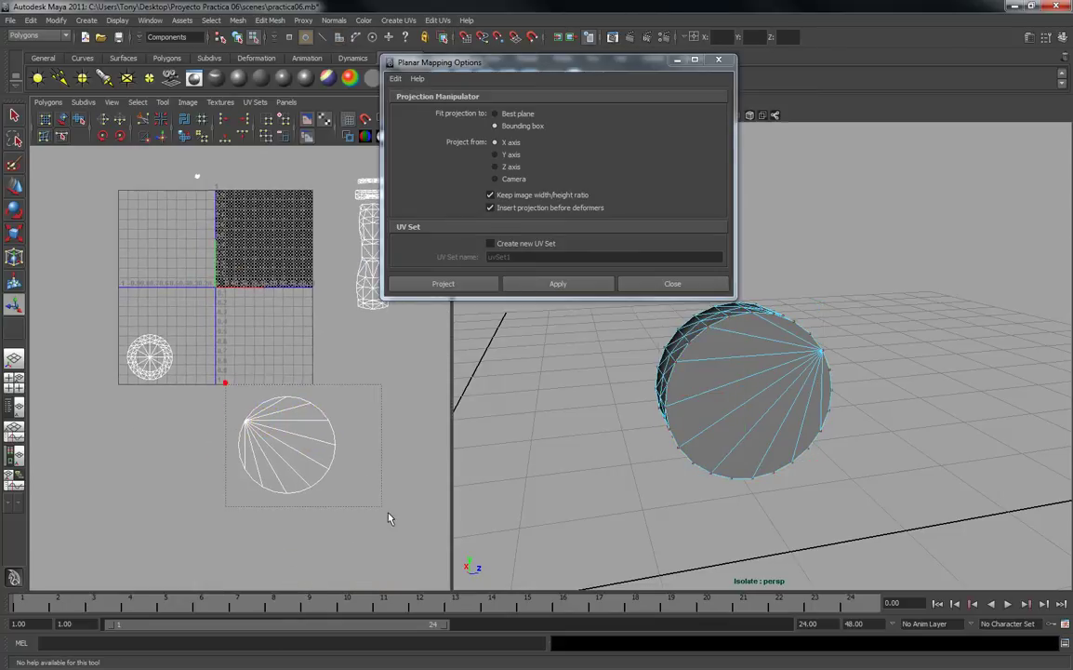
left_click_drag(377, 523, 377, 523)
key("r")
left_click_drag(286, 444, 148, 423)
key("w")
key("r")
key("w")
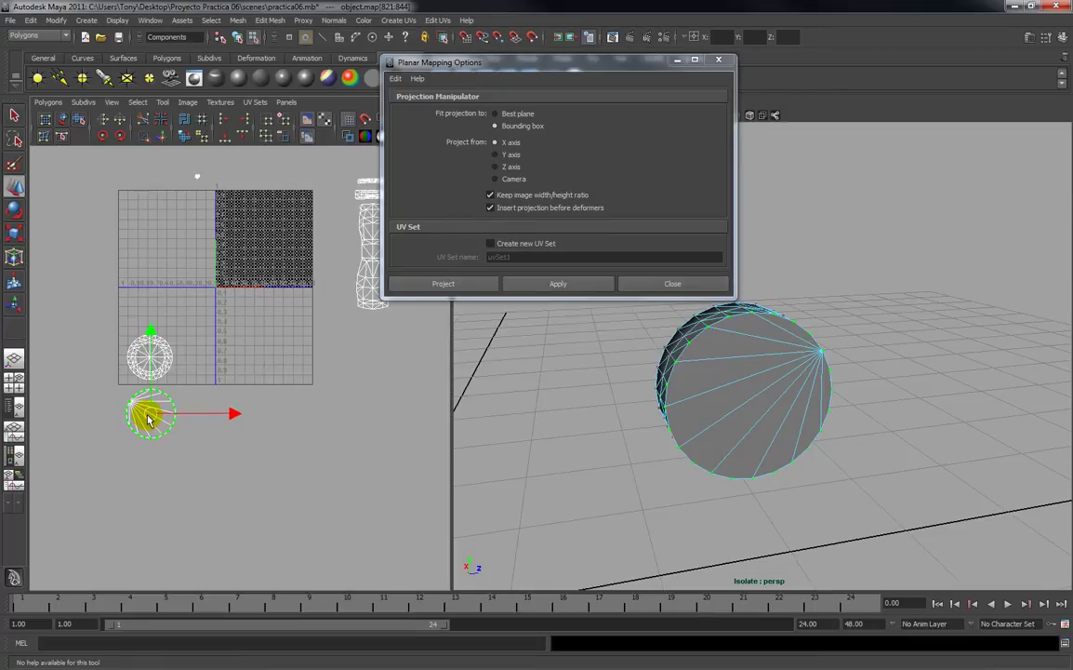
Select the faces of both circular wheel shells and remove them from the isolated view, leaving only the tread ring.
left_click(827, 426)
left_click_drag(827, 426, 782, 412, "alt")
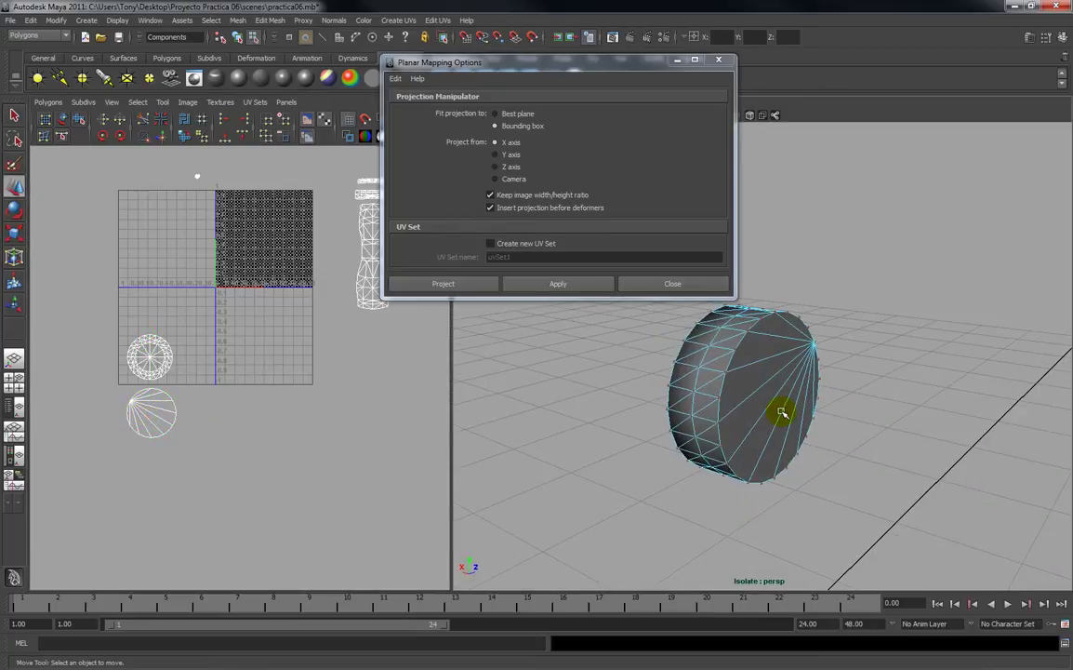
right_click_drag(162, 372, 135, 351)
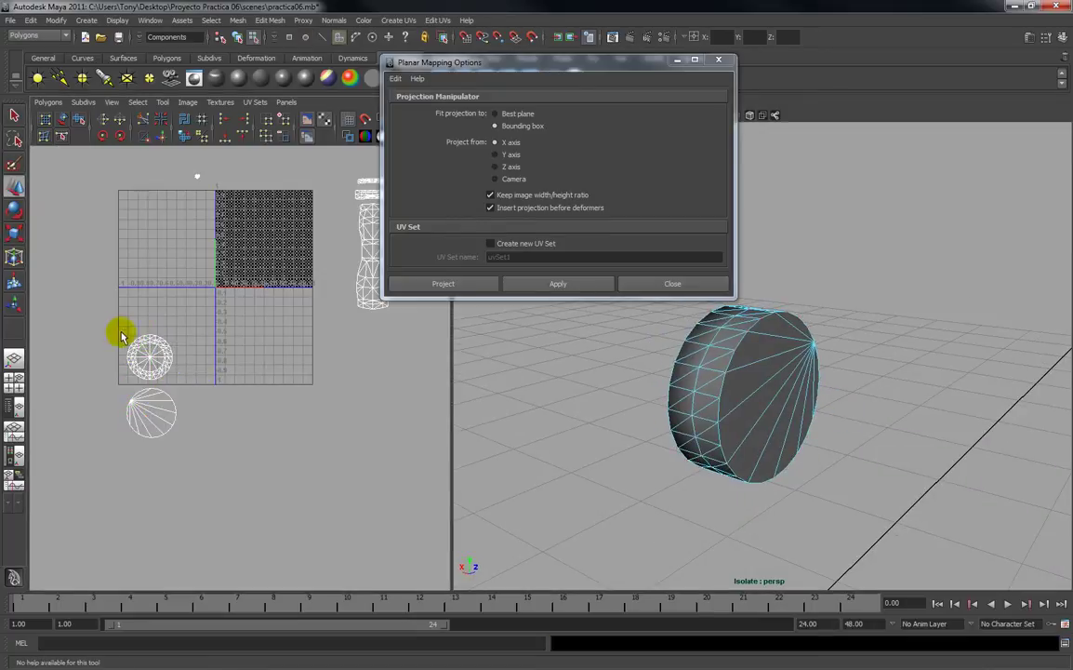
left_click_drag(115, 327, 184, 455)
left_click_drag(617, 430, 626, 268, "alt")
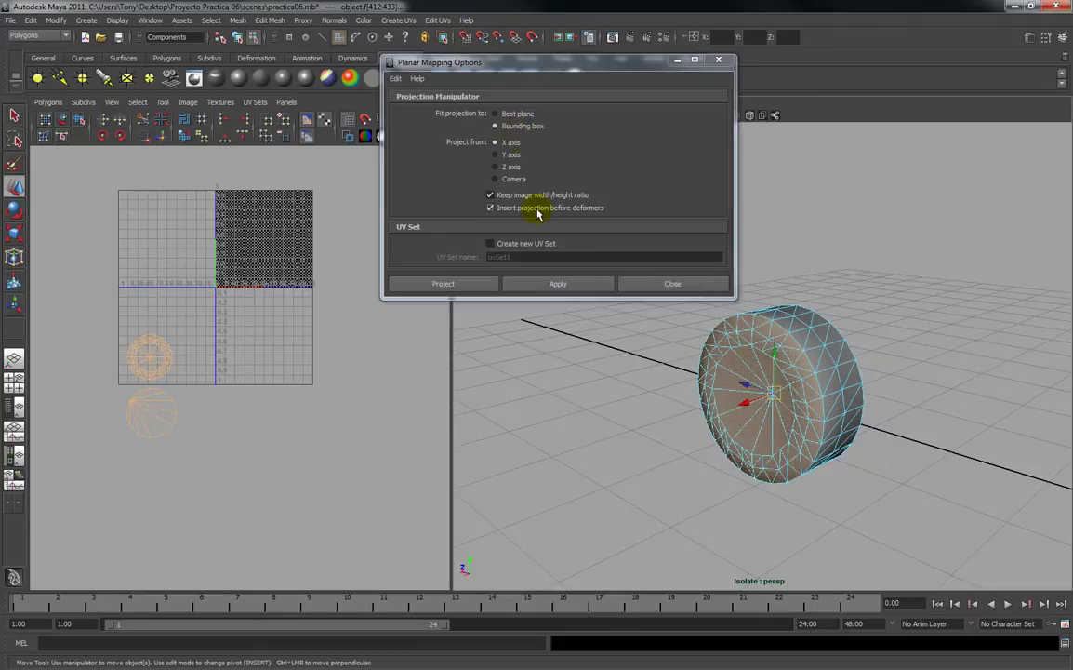
left_click_drag(501, 67, 352, 297)
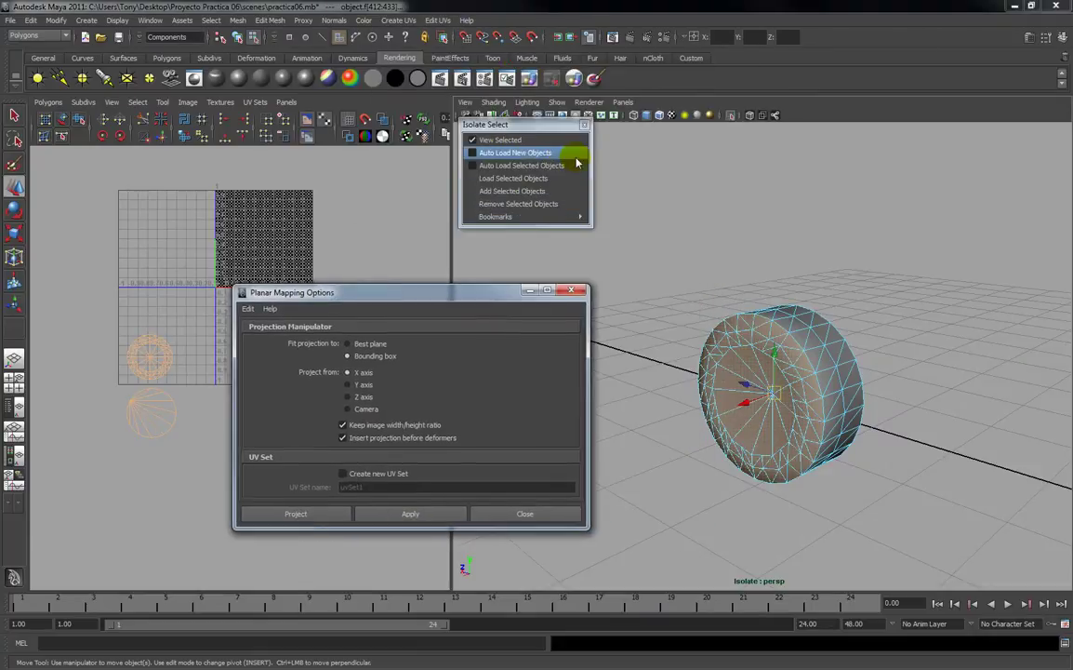
left_click(517, 204)
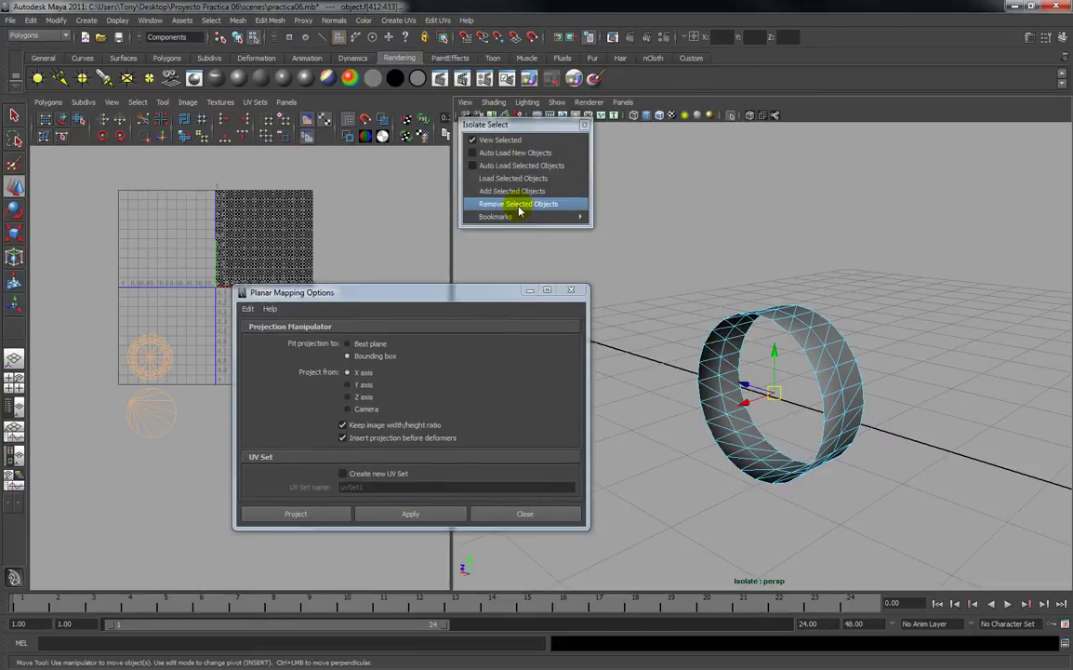
Switch to face selection and select all faces of the remaining tread ring.
left_click_drag(779, 232, 811, 242, "alt")
left_click_drag(875, 218, 838, 266, "alt")
right_click(788, 341)
right_click_drag(792, 364, 792, 366)
scroll(819, 354, "down", 3)
left_click_drag(844, 342, 753, 356, "alt")
left_click_drag(791, 400, 814, 479, "alt")
right_click_drag(812, 472, 813, 521, "alt")
middle_click_drag(813, 521, 793, 454, "alt")
right_click_drag(794, 455, 790, 465, "alt")
middle_click_drag(791, 465, 780, 496, "alt")
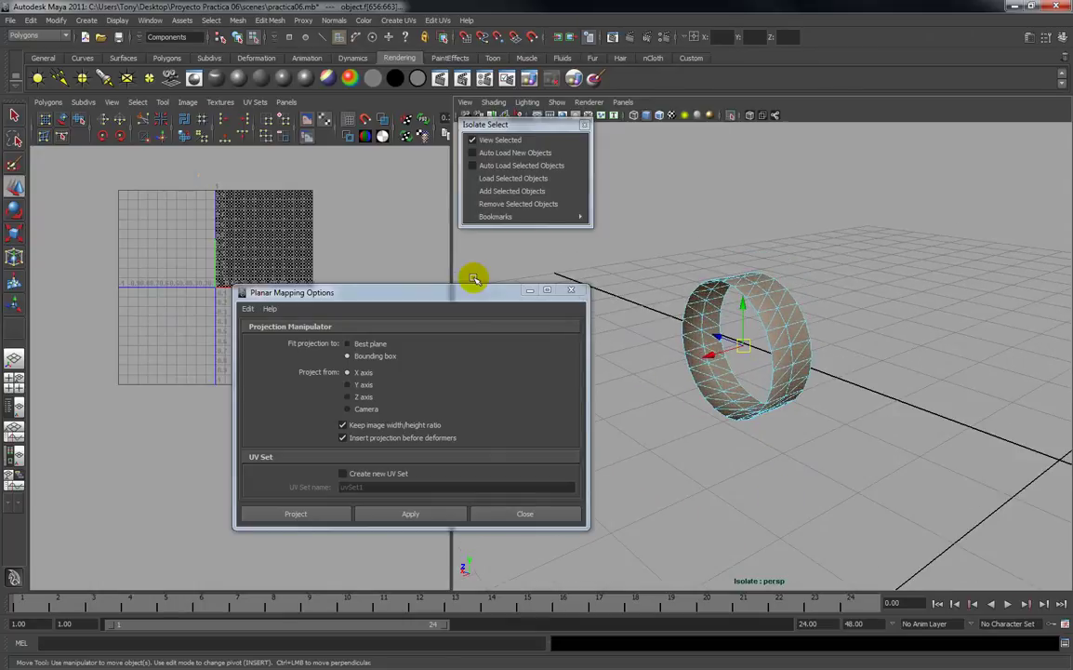
left_click_drag(473, 296, 538, 272)
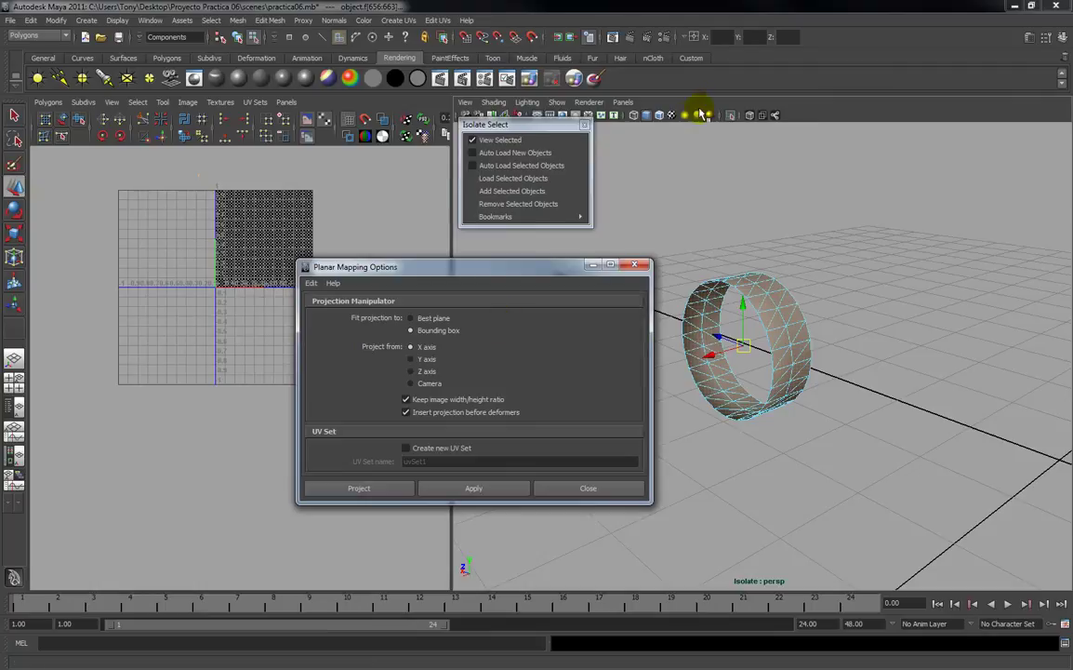
left_click_drag(810, 263, 622, 288, "alt")
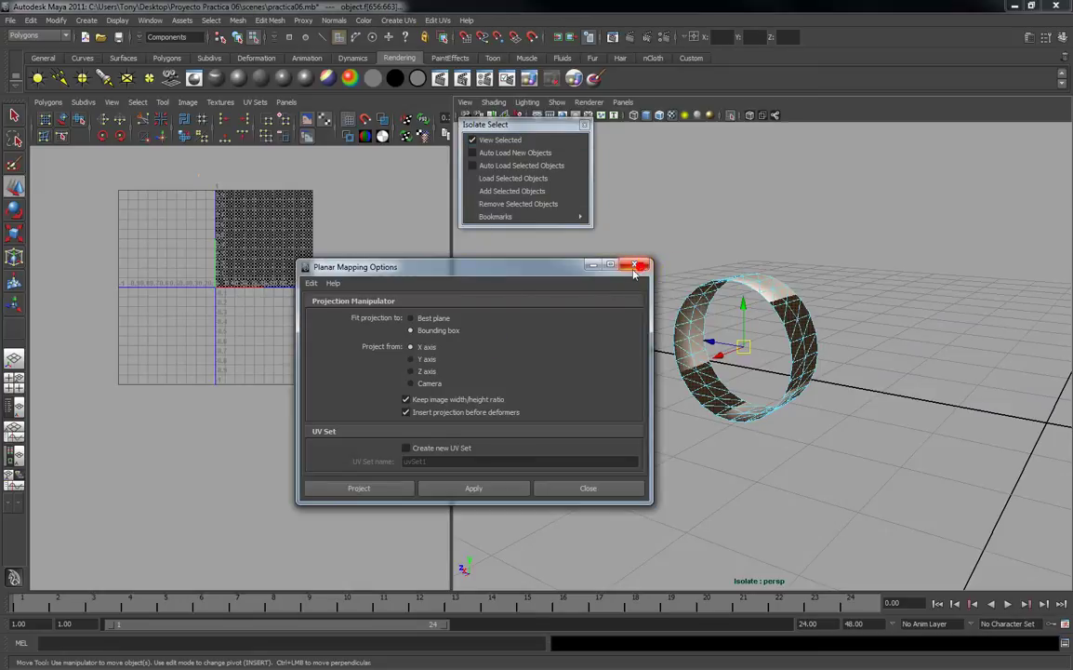
Replace the planar mapping options with the cylindrical ones and apply a cylindrical mapping to the selected tread faces.
left_click(593, 489)
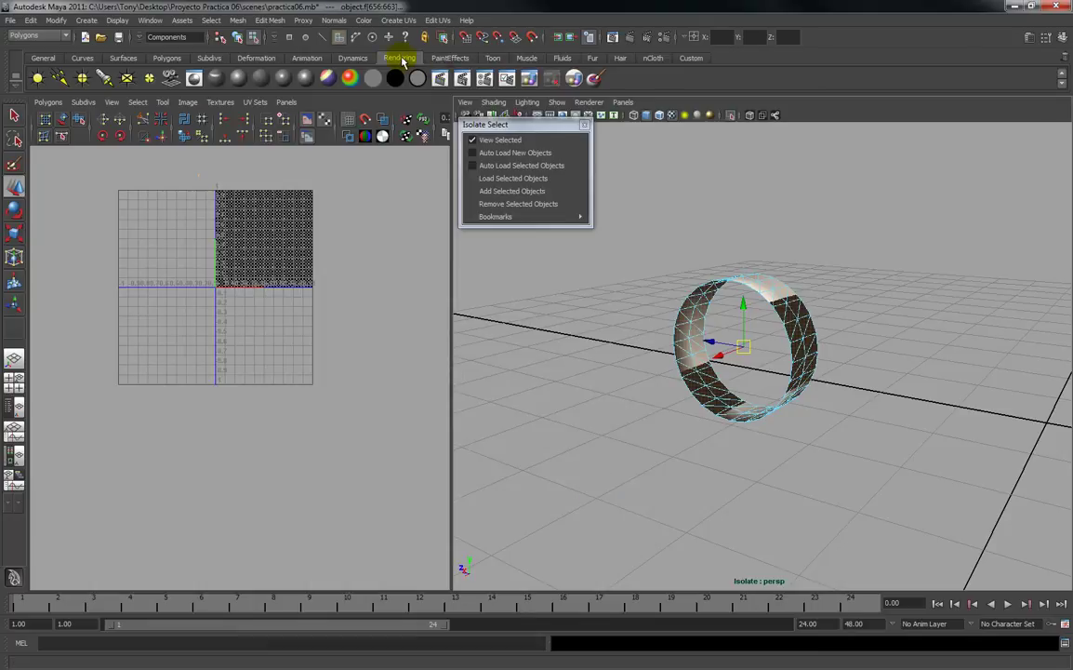
left_click(400, 21)
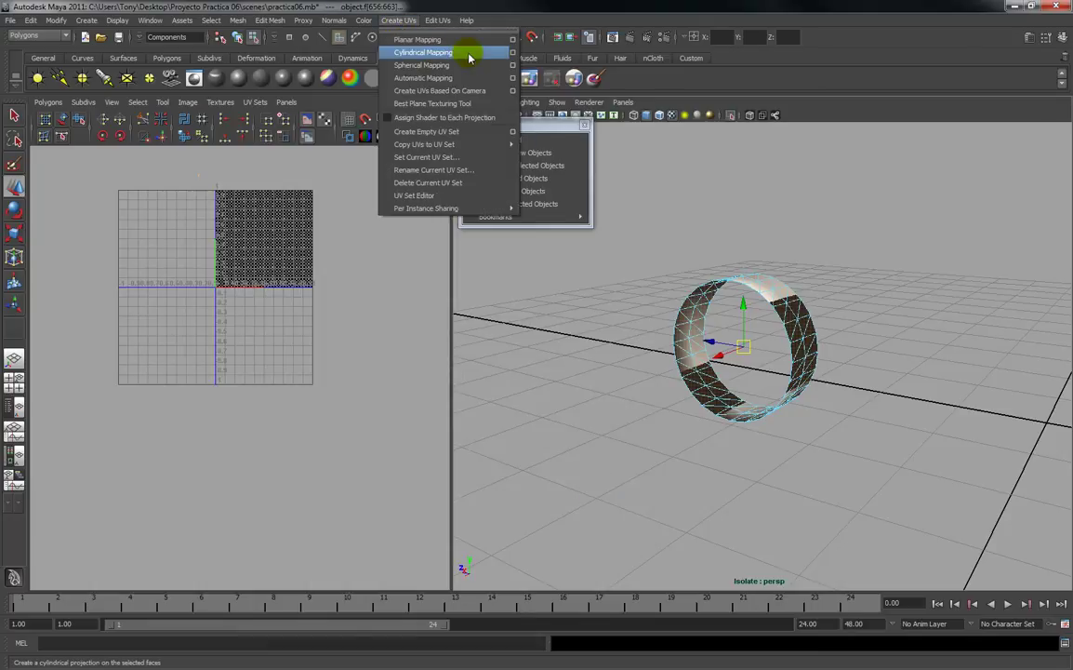
left_click(513, 52)
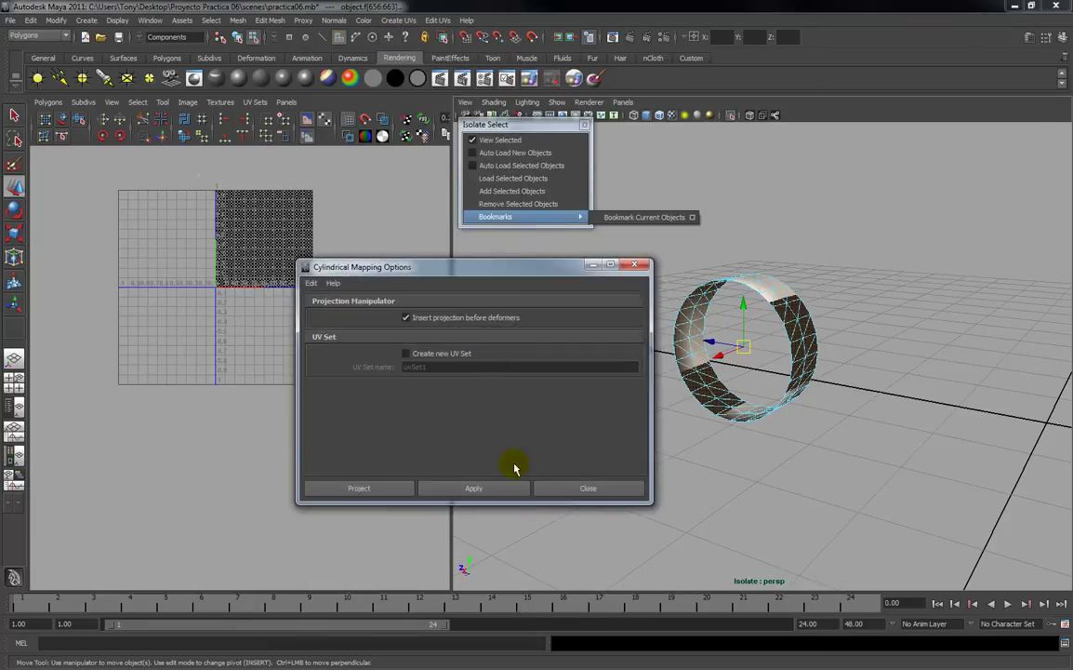
left_click(504, 488)
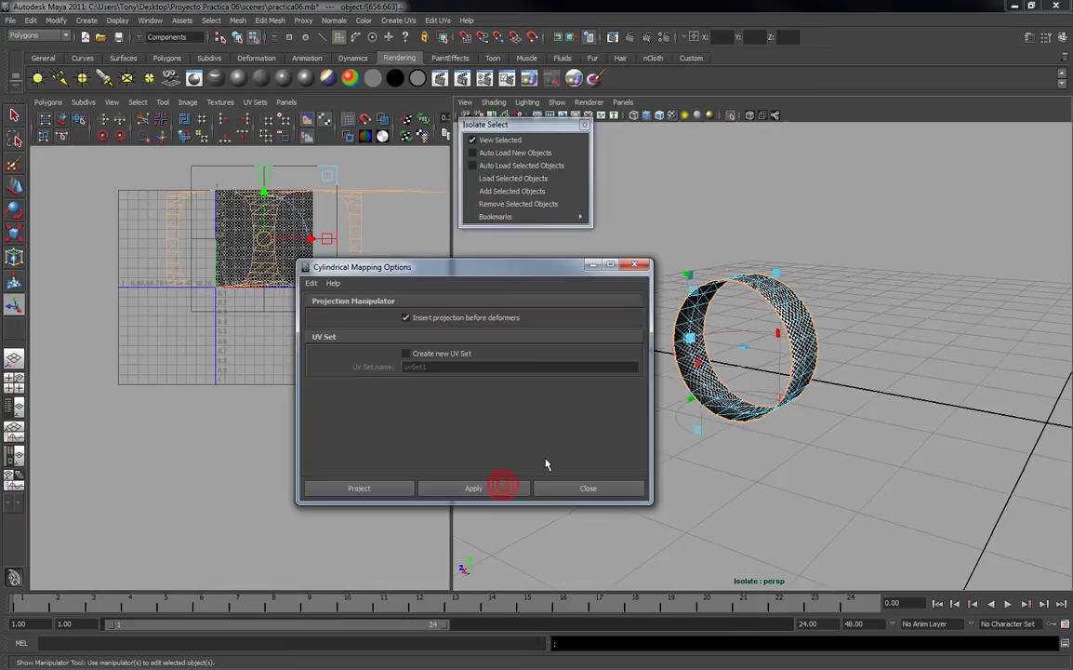
left_click(640, 265)
Widen the horizontal sweep of the cylindrical projection until it wraps completely around the tread ring.
left_click_drag(781, 330, 641, 412, "alt")
scroll(753, 340, "up", 4)
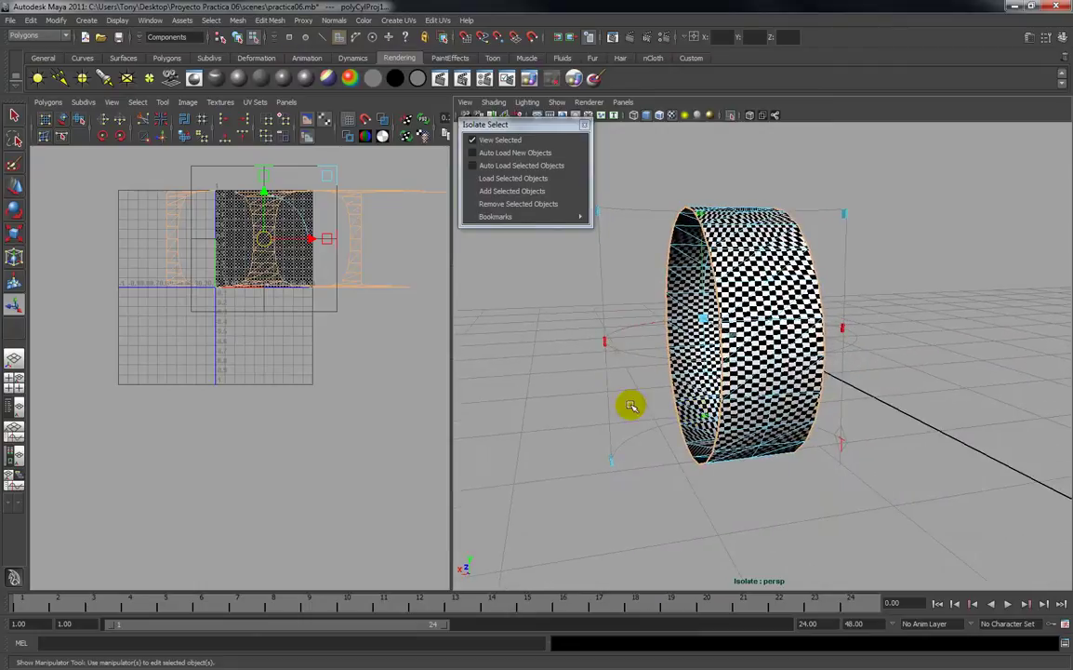
left_click_drag(605, 339, 638, 352)
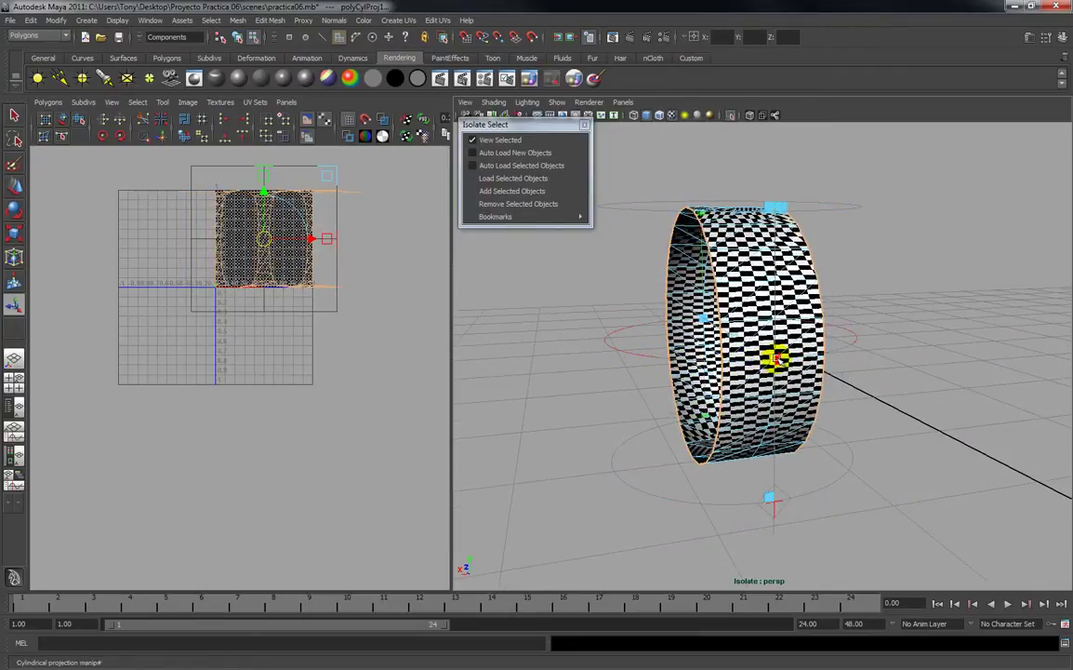
left_click_drag(766, 359, 555, 353)
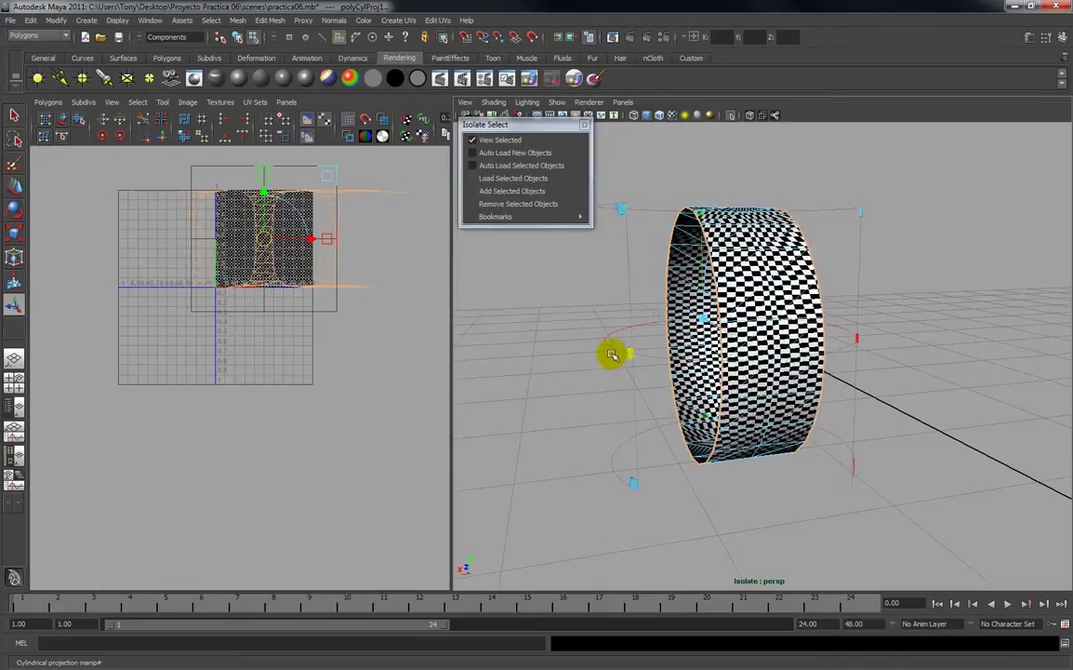
left_click_drag(694, 364, 759, 371)
left_click_drag(842, 372, 841, 469, "alt")
Reselect the tread's cylindrical projection and switch its manipulator to the move, rotate and scale handles.
left_click(841, 467)
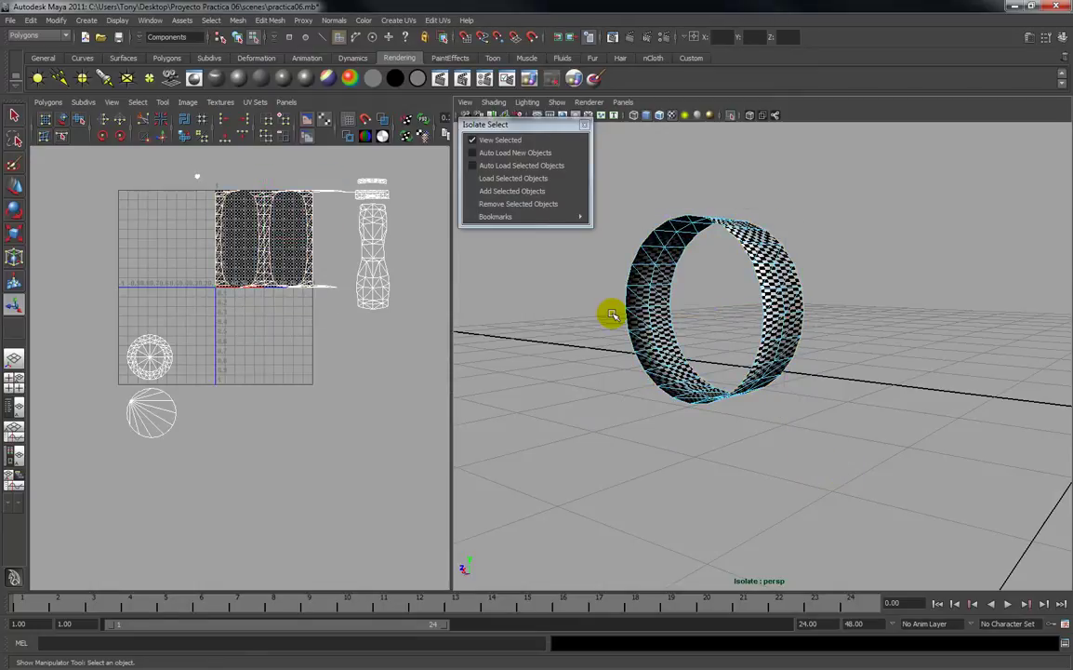
left_click(641, 314)
left_click_drag(811, 359, 855, 379, "alt")
right_click_drag(852, 391, 849, 477, "alt")
left_click_drag(849, 477, 788, 439, "alt")
right_click_drag(789, 433, 796, 565, "alt")
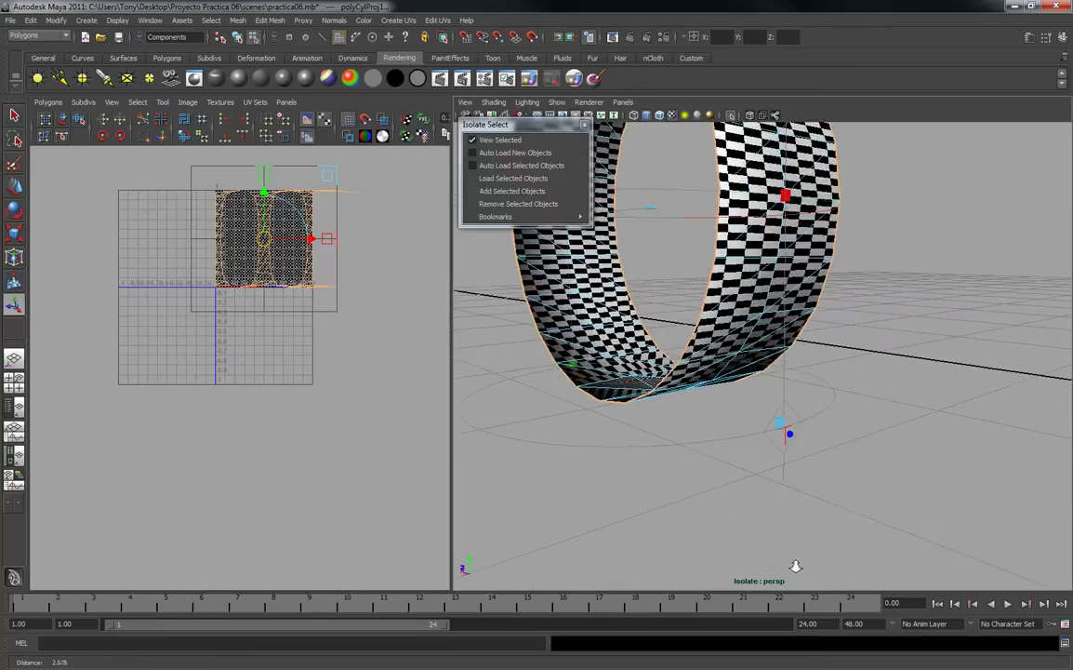
right_click_drag(795, 492, 796, 532, "alt")
middle_click_drag(795, 531, 774, 450, "alt")
right_click_drag(774, 450, 778, 488, "alt")
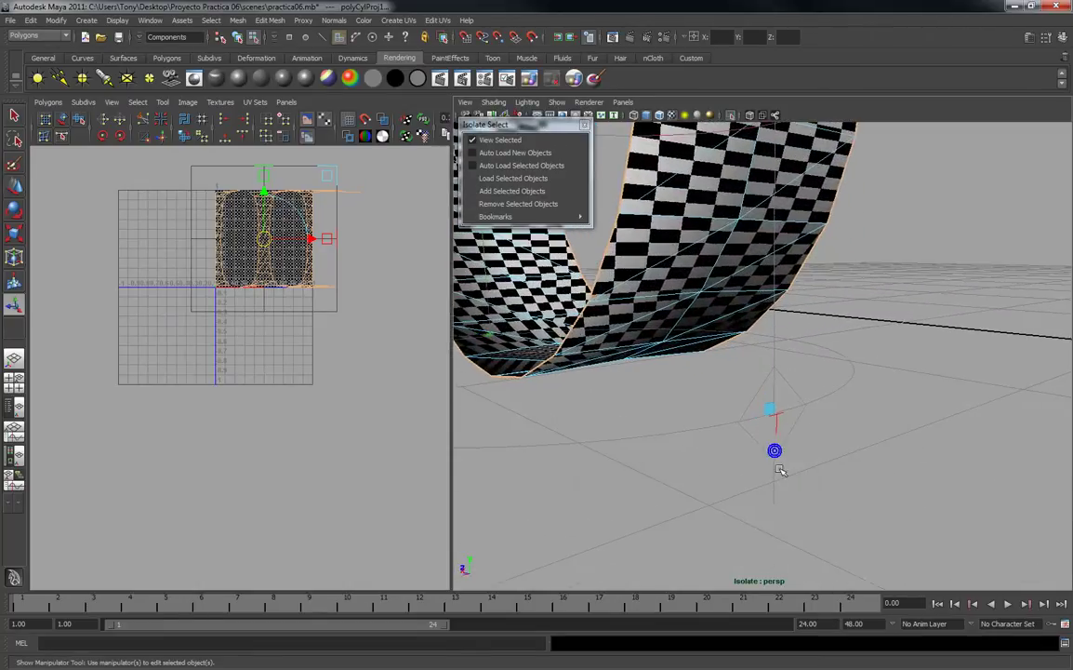
scroll(797, 443, "down", 10)
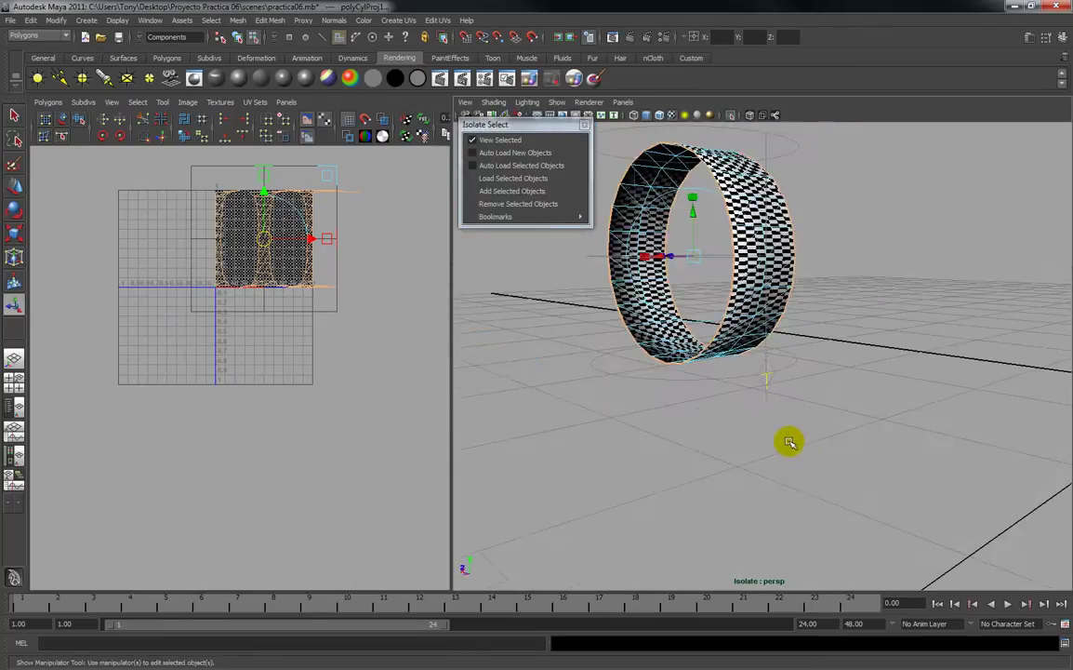
Enlarge the projection manipulator around the tread ring and activate its rotation rings.
scroll(778, 437, "up", 4)
mouse_move(709, 397)
left_mouse_down("alt")
mouse_move(762, 403)
mouse_move(704, 407)
left_mouse_up("alt")
right_click_drag(704, 408, 705, 405, "alt")
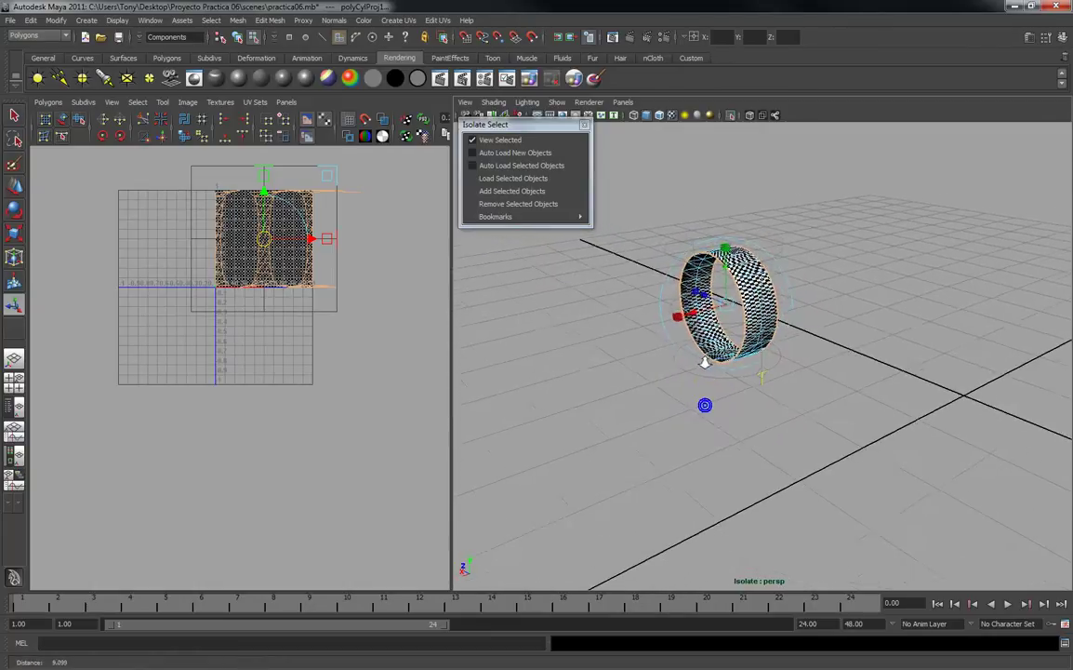
right_click_drag(705, 359, 707, 381, "alt")
key("plus")
left_click_drag(710, 380, 719, 372, "alt")
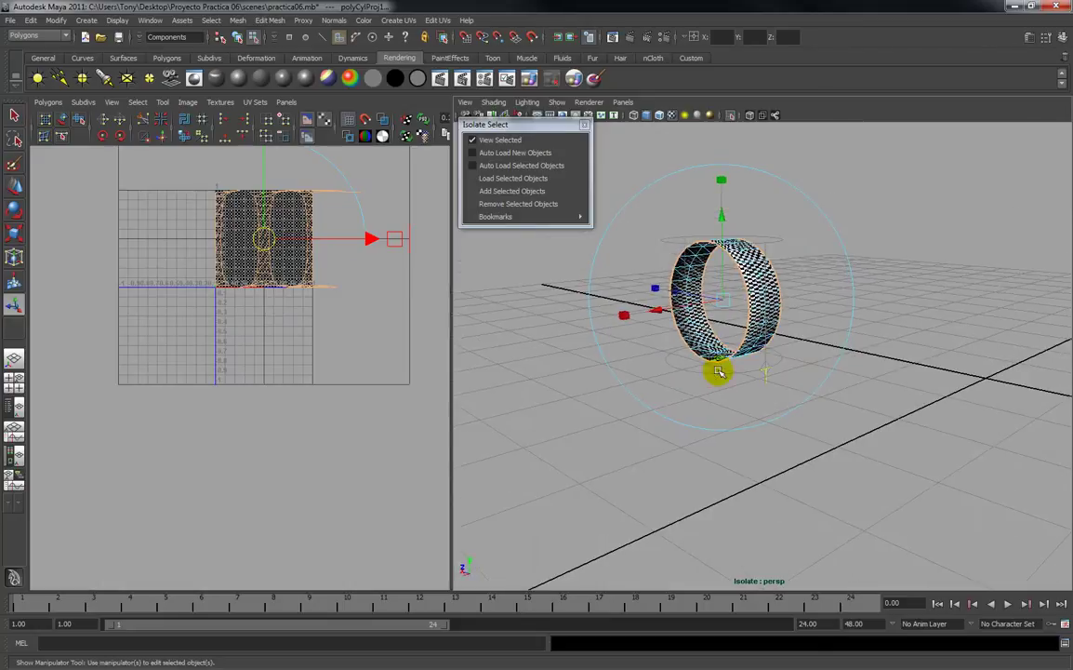
left_click(826, 382)
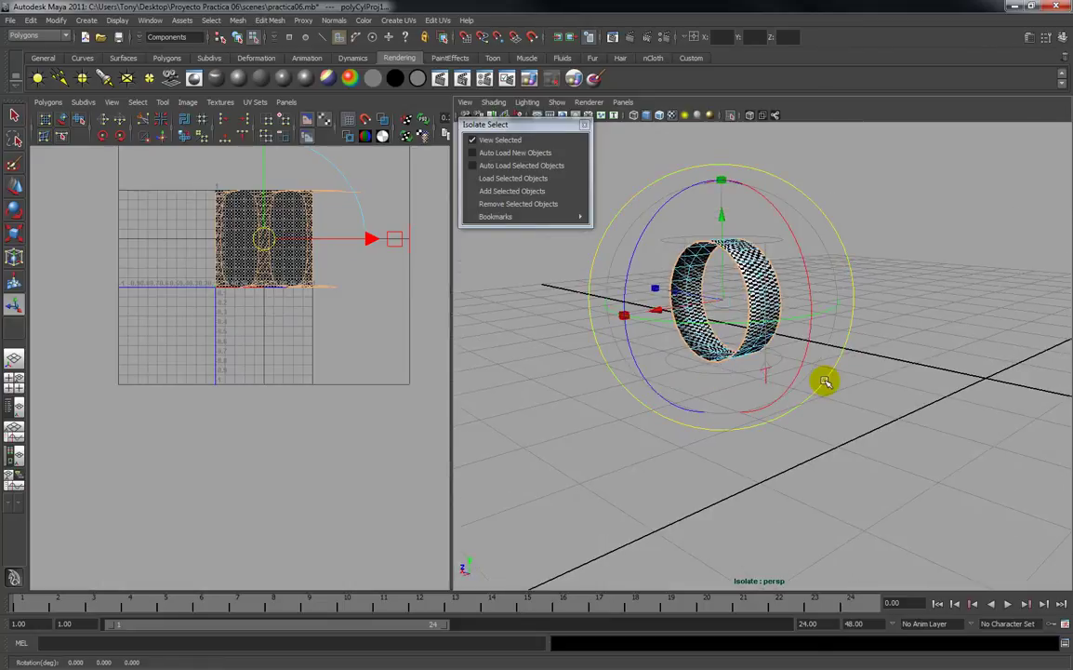
Try rotating the cylindrical projection about the X axis, first freehand and then by 90 degrees, undoing each attempt.
left_click_drag(811, 305, 779, 270)
key("ctrl+z")
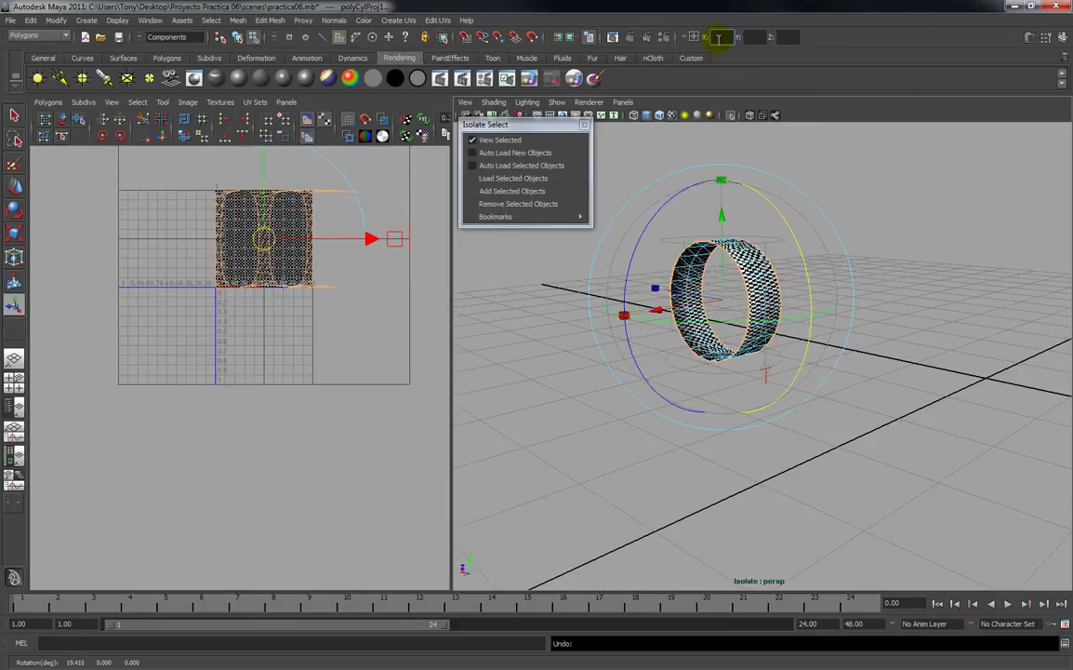
left_click(718, 37)
type("90")
key("Return")
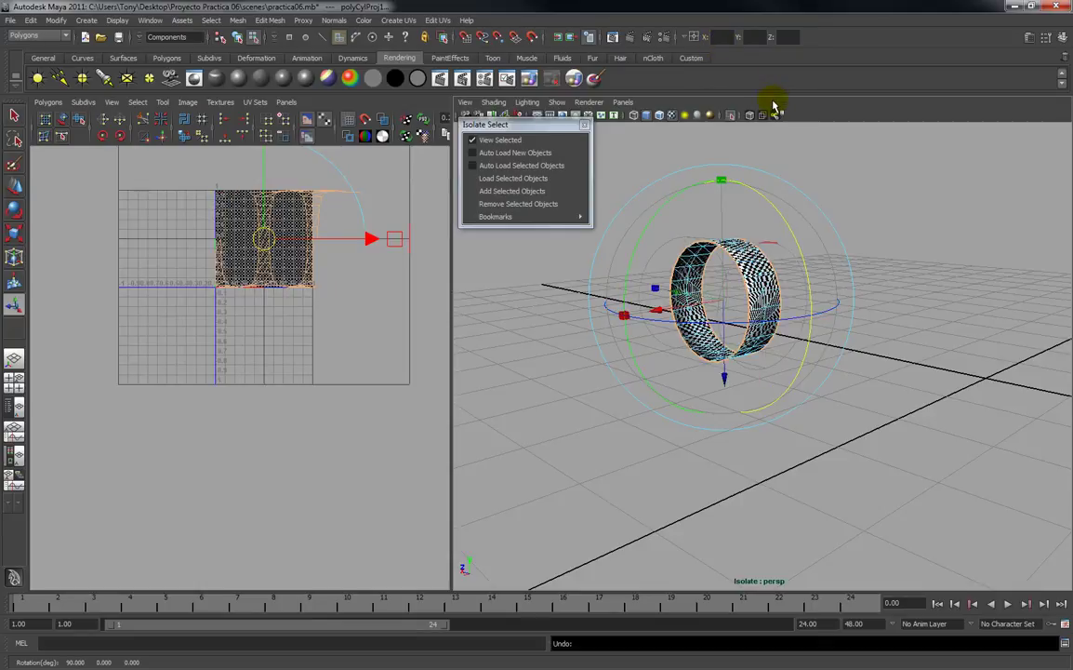
key("ctrl+z")
Rotate the cylindrical projection 90 degrees about the Z axis to align it with the wheel's axle.
mouse_move(624, 258)
left_mouse_down()
mouse_move(666, 206)
mouse_move(714, 172)
mouse_move(807, 163)
mouse_move(695, 186)
mouse_move(655, 215)
left_mouse_up()
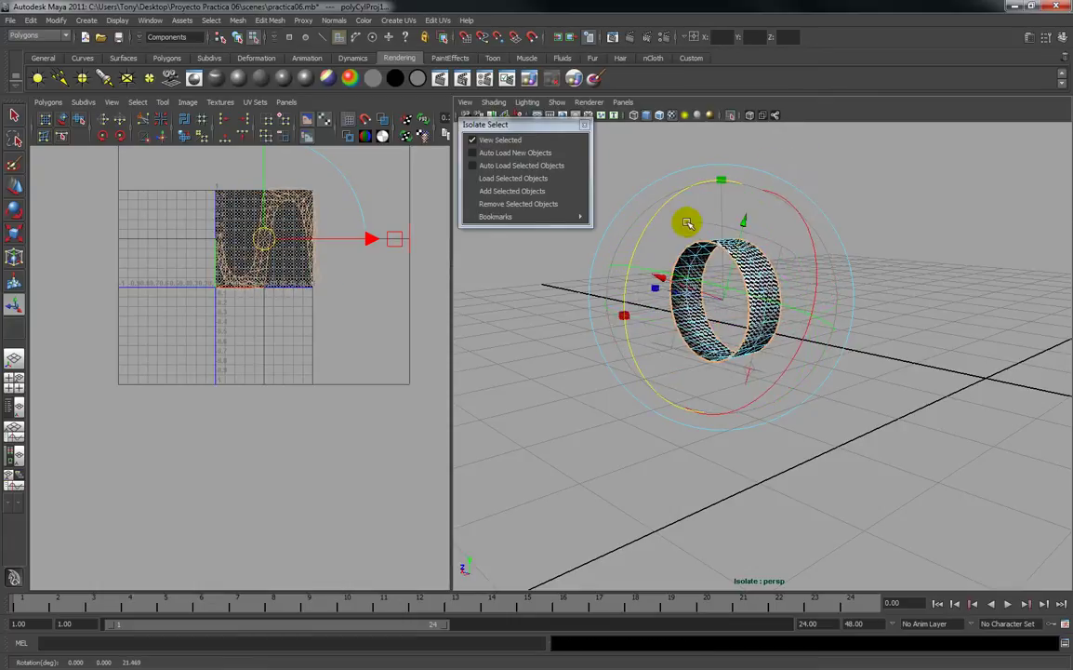
key("ctrl+z")
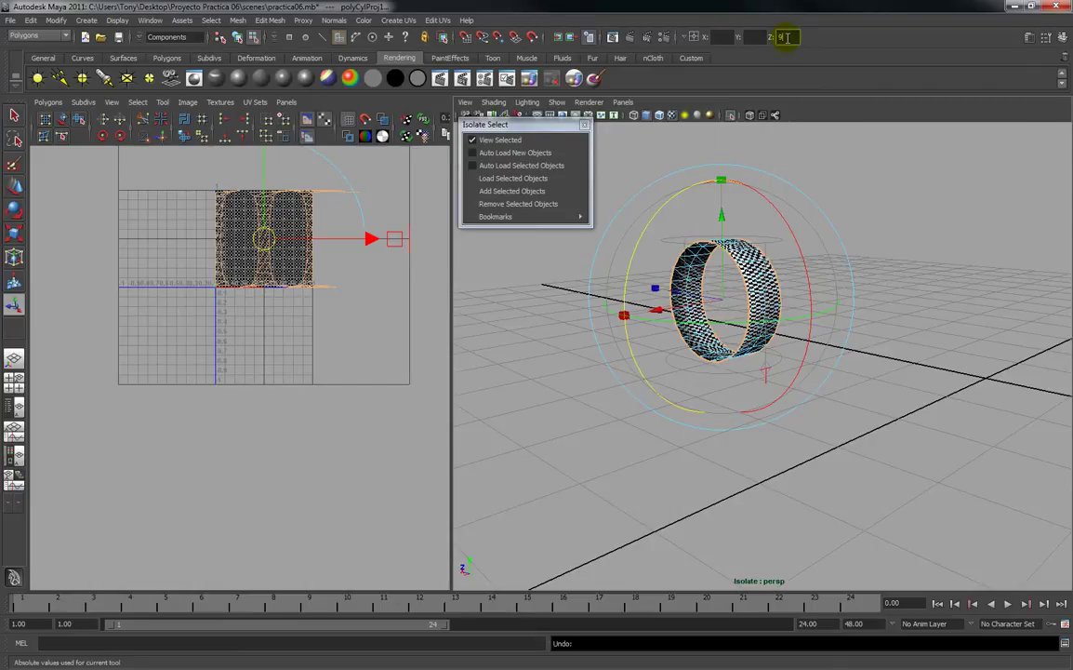
key("Return")
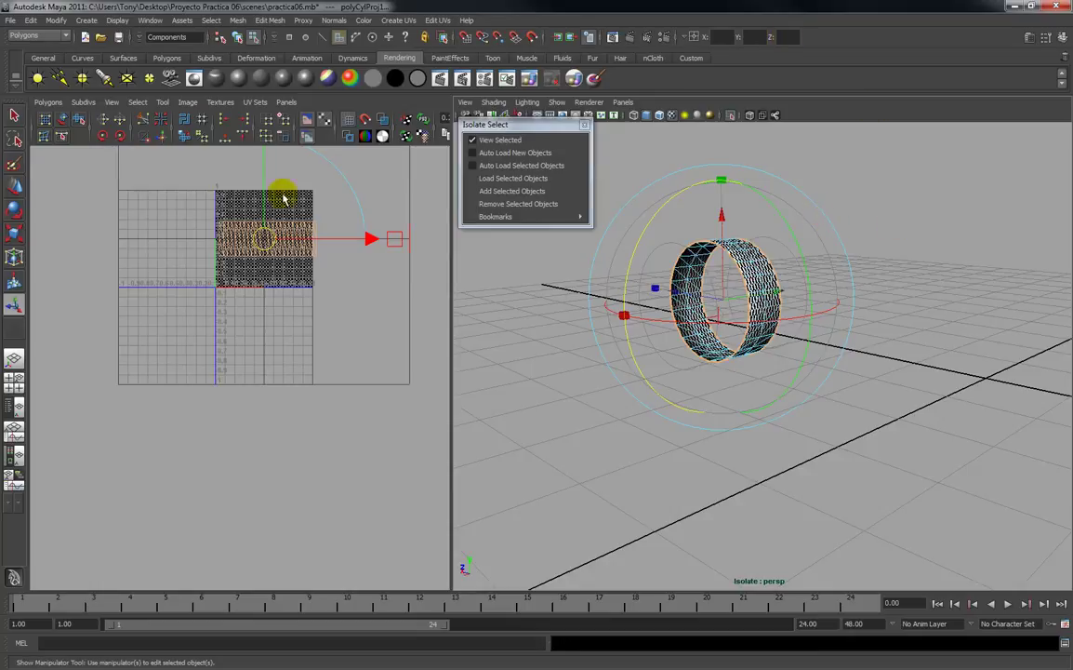
Reselect the tread ring in object mode and show its cylindrical projection's attributes and manipulator.
left_click(15, 115)
mouse_move(873, 345)
left_mouse_down("alt")
mouse_move(791, 359)
mouse_move(854, 349)
left_mouse_up("alt")
key("ctrl+z")
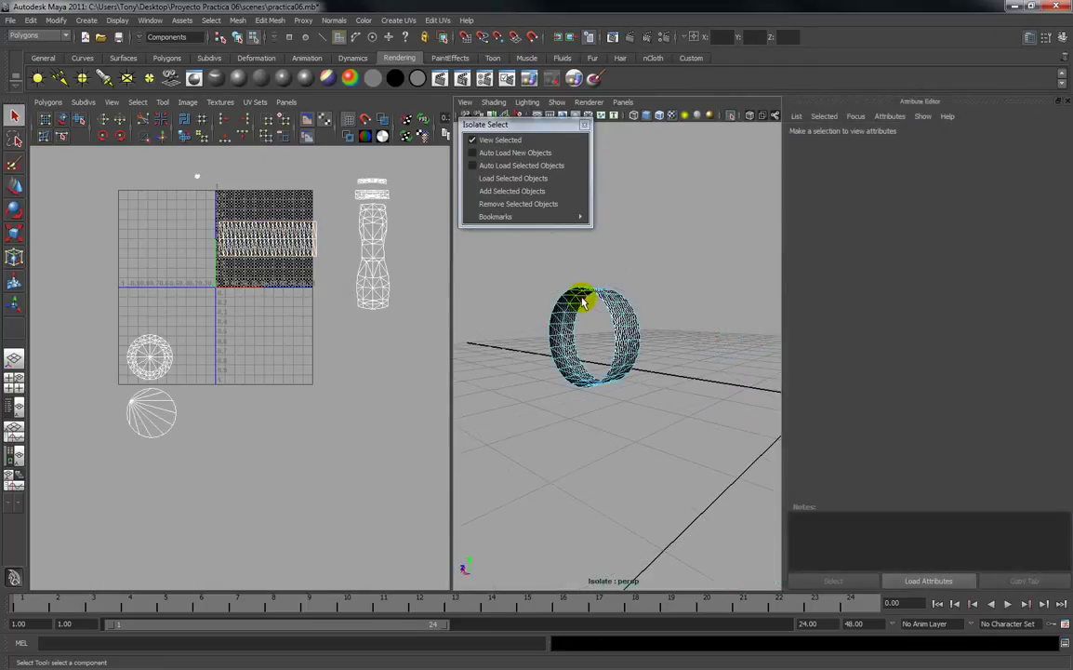
right_click_drag(610, 307, 657, 288)
left_click(624, 308)
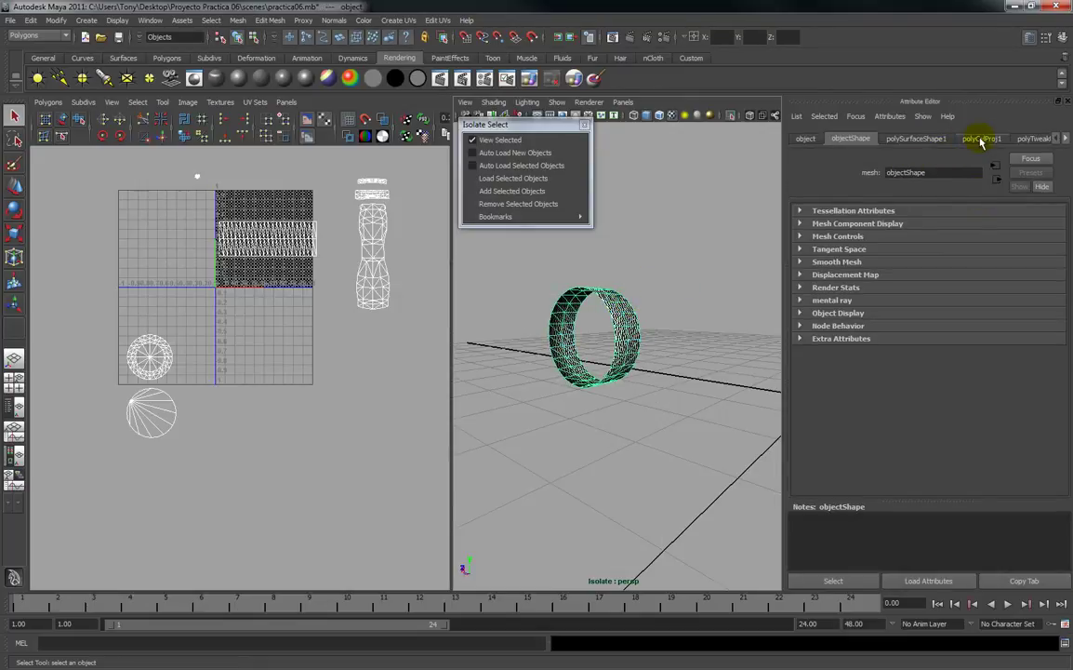
left_click(982, 139)
left_click(855, 578)
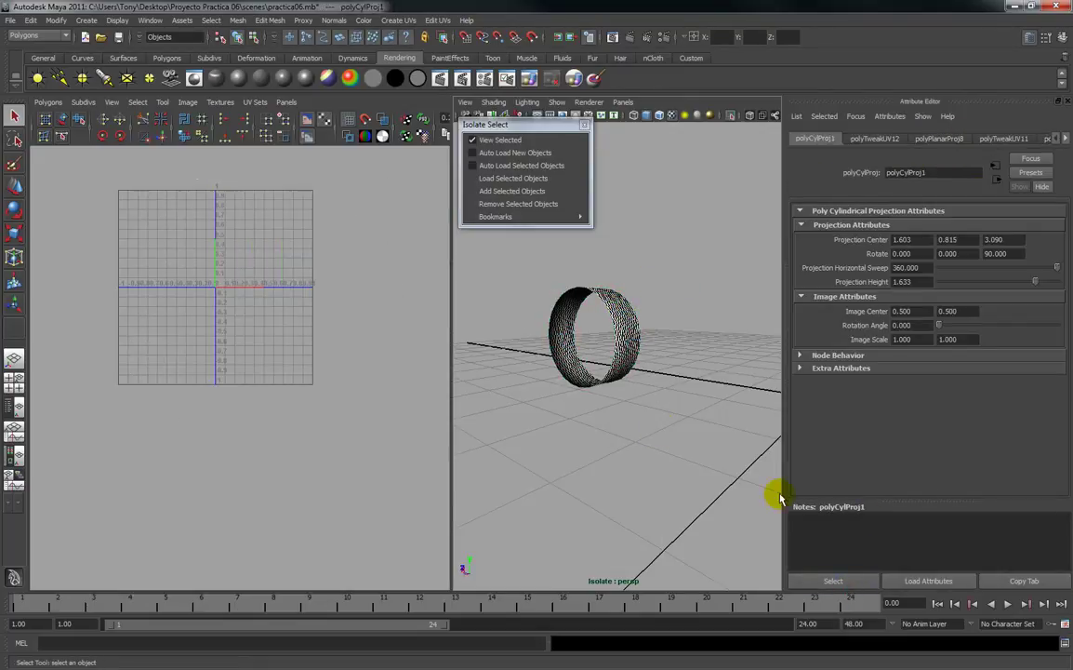
left_click(15, 307)
left_click_drag(465, 388, 630, 434, "alt")
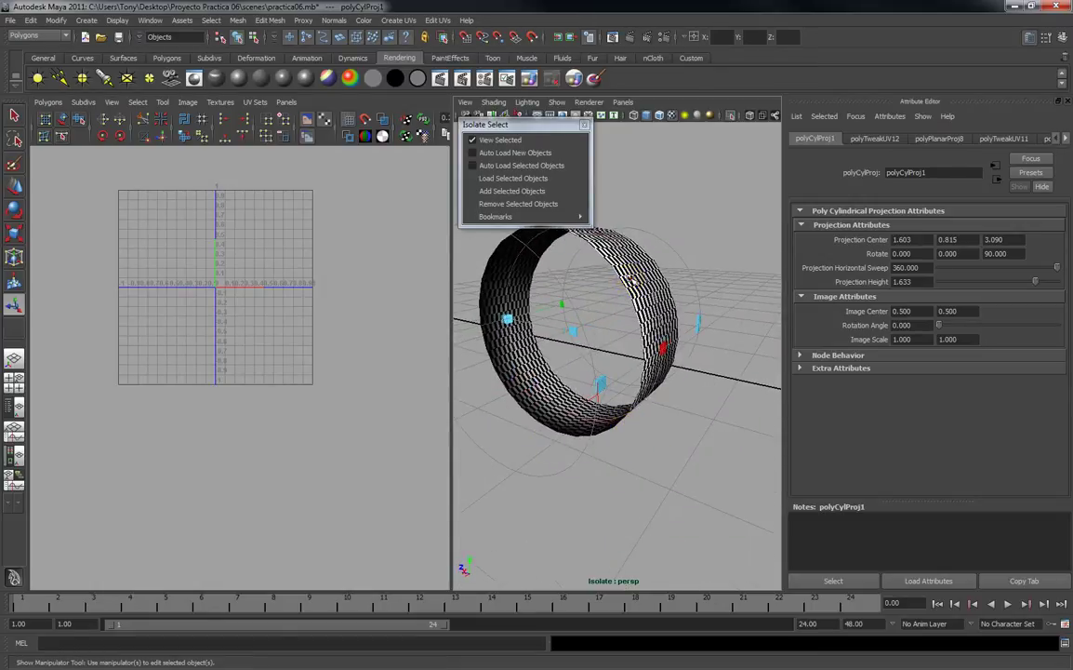
Select all UVs of the tread ring's shell and move them below the UV grid, clear of the other shells.
left_click(632, 280)
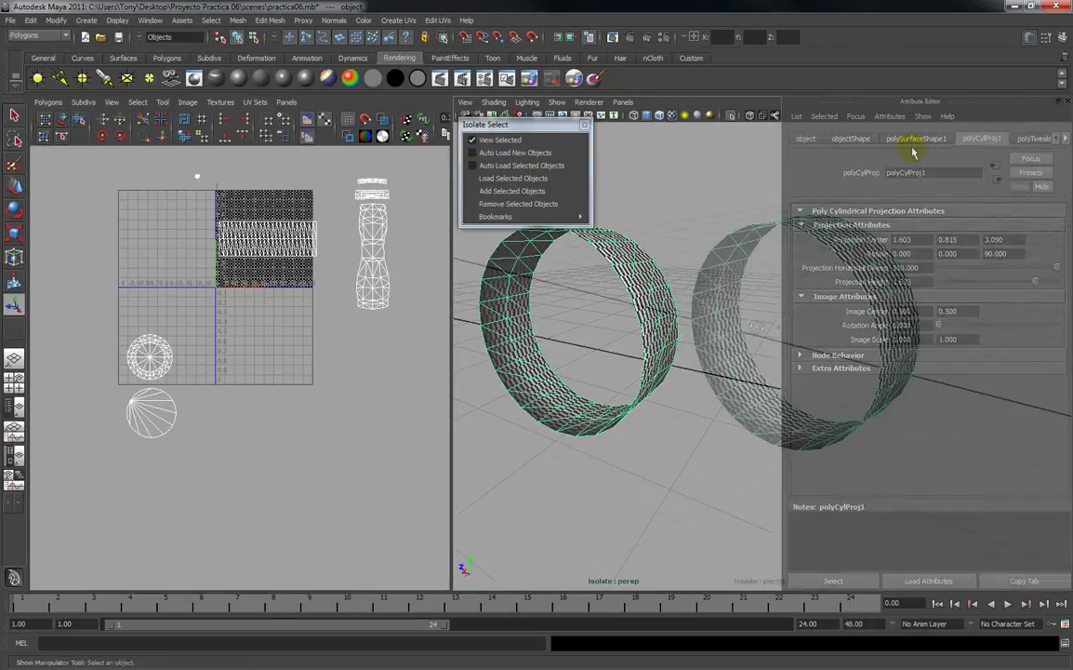
left_click_drag(697, 328, 755, 327, "alt")
right_click(269, 232)
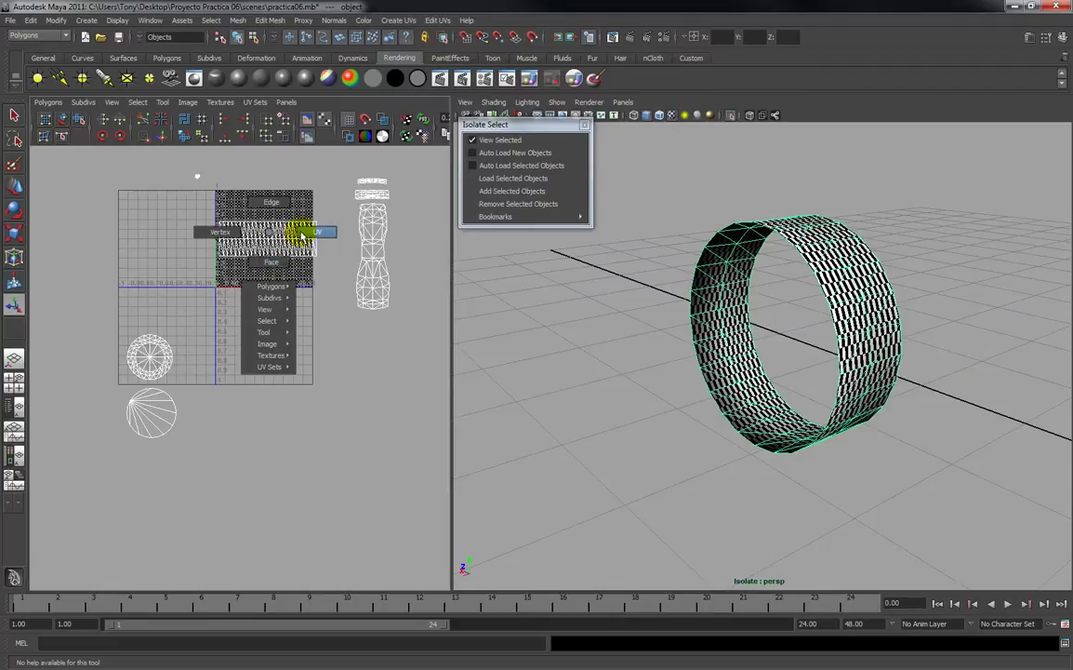
left_click(295, 239)
left_click_drag(323, 262, 280, 460)
key("w")
Stretch the tread's UV shell horizontally until the checker pattern on the ring looks square.
key("r")
left_click_drag(437, 459, 581, 462)
left_click_drag(822, 415, 744, 437, "alt")
right_click_drag(744, 437, 790, 545, "alt")
left_click_drag(437, 463, 485, 469)
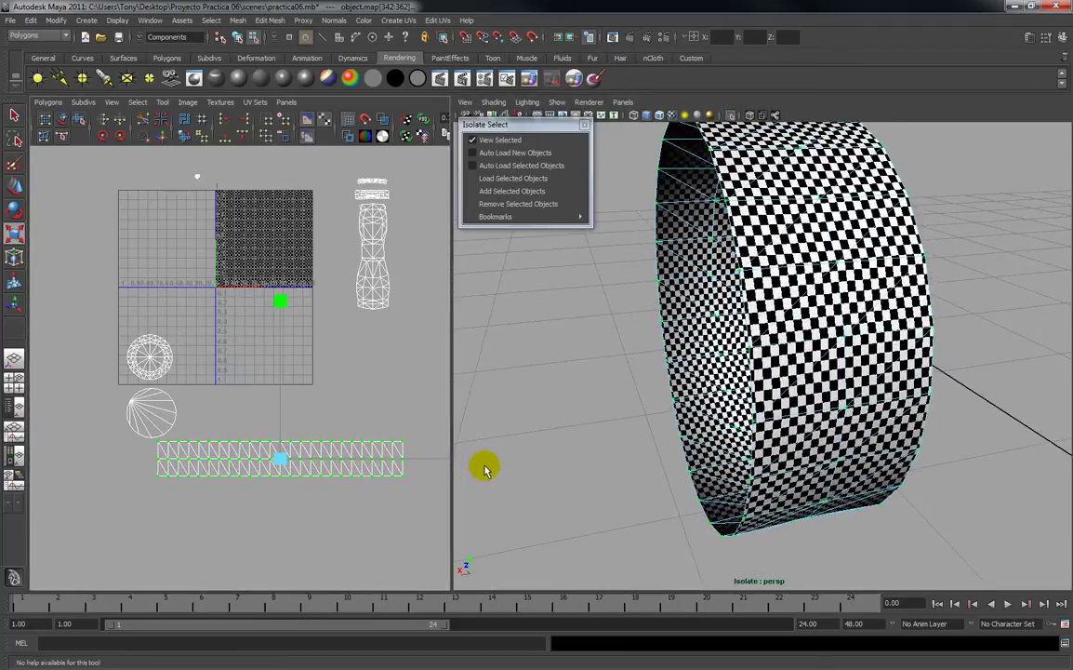
Scale the tread's UV shell down, fine-tune its width, place it beneath the wheel's two side shells and deselect it.
left_click_drag(283, 462, 188, 510)
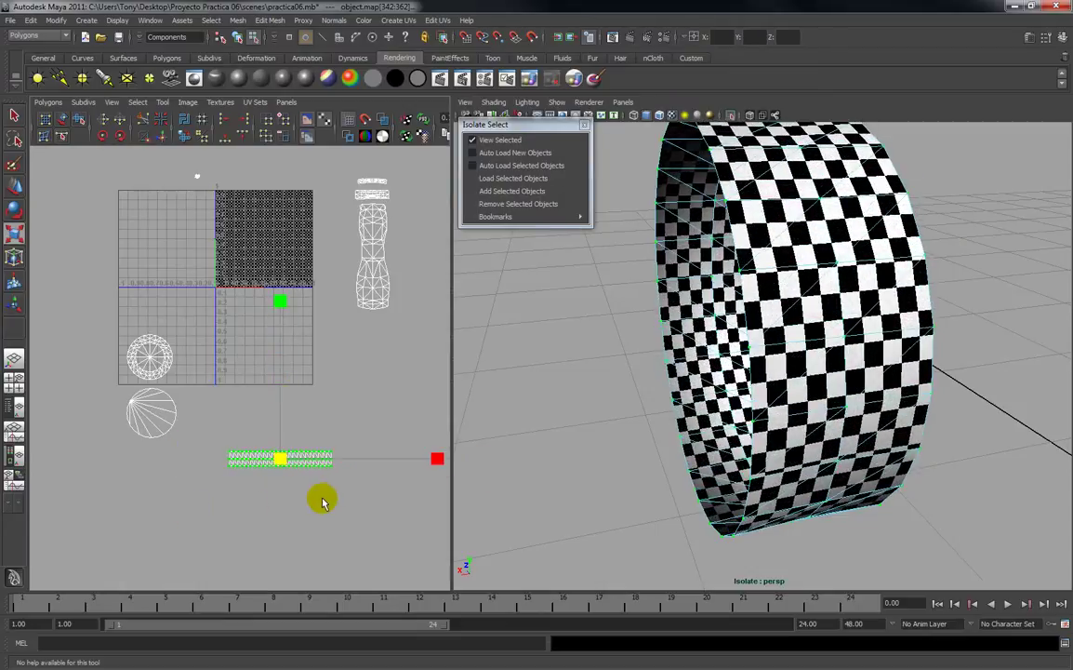
left_click_drag(440, 463, 474, 463)
left_click_drag(281, 461, 131, 457)
key("w")
left_click(265, 446)
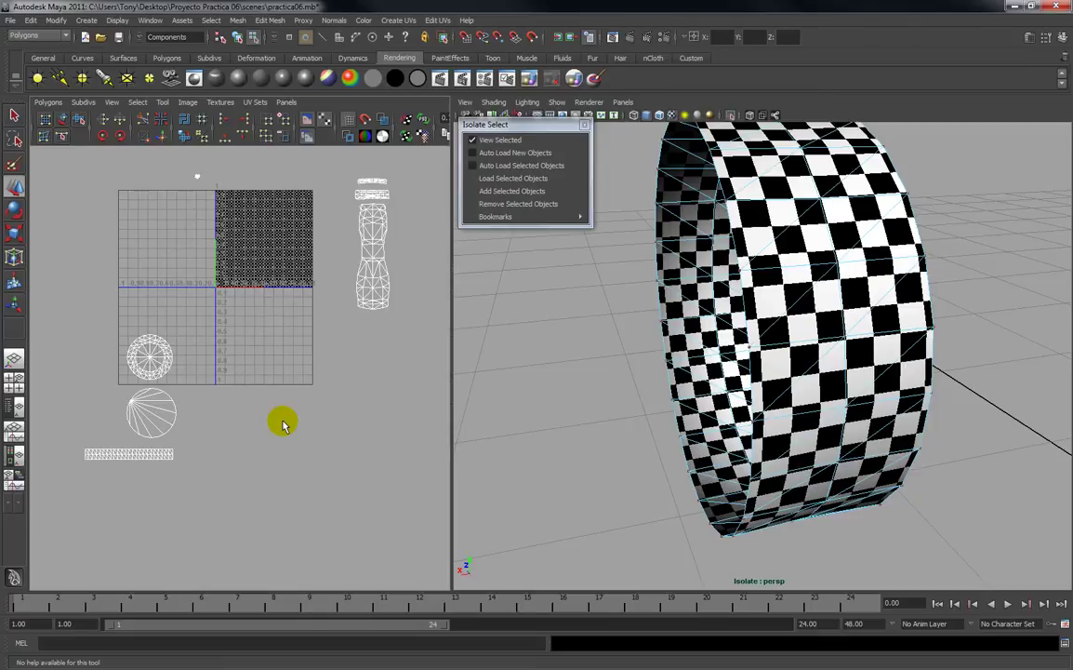
Turn off the isolation of the tread to bring back the whole car, and clear the selection.
scroll(583, 384, "down", 5)
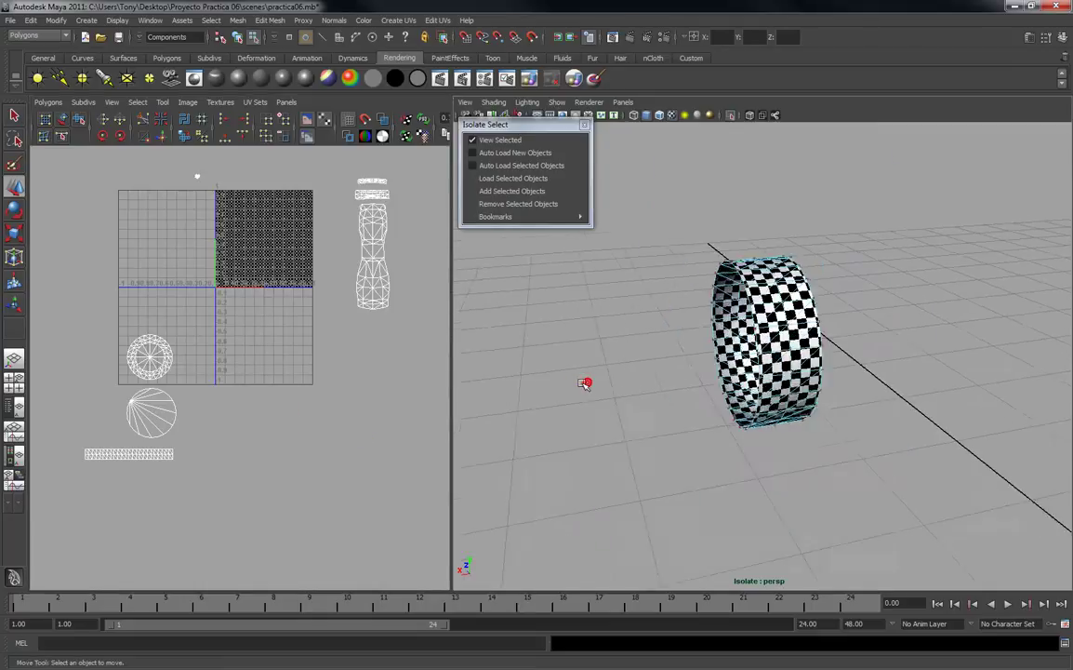
left_click(493, 139)
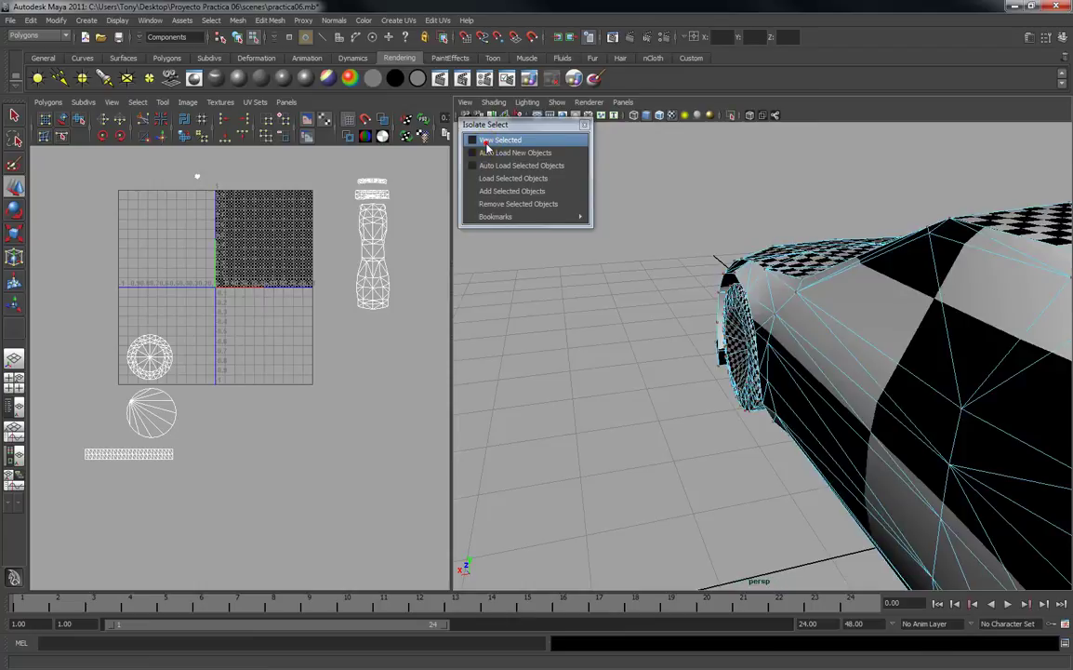
left_click(640, 350)
Remove the car body's faces from the selection until only the rear wheel is selected, and isolate that wheel.
mouse_move(631, 371)
left_mouse_down("alt")
mouse_move(707, 366)
mouse_move(651, 368)
left_mouse_up("alt")
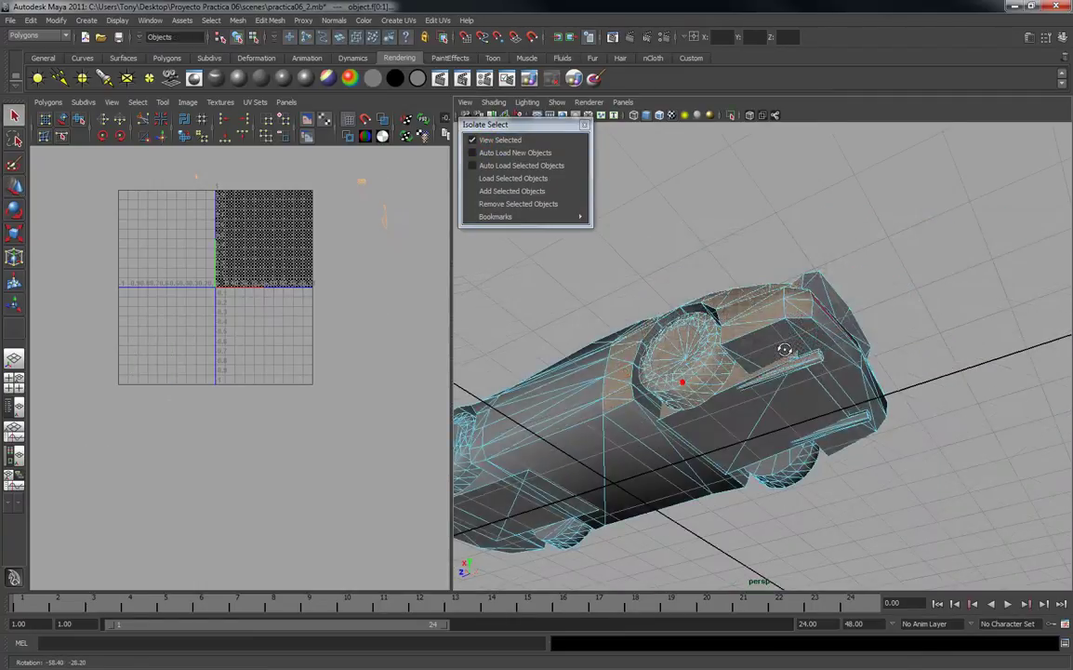
left_click_drag(785, 350, 820, 398, "alt")
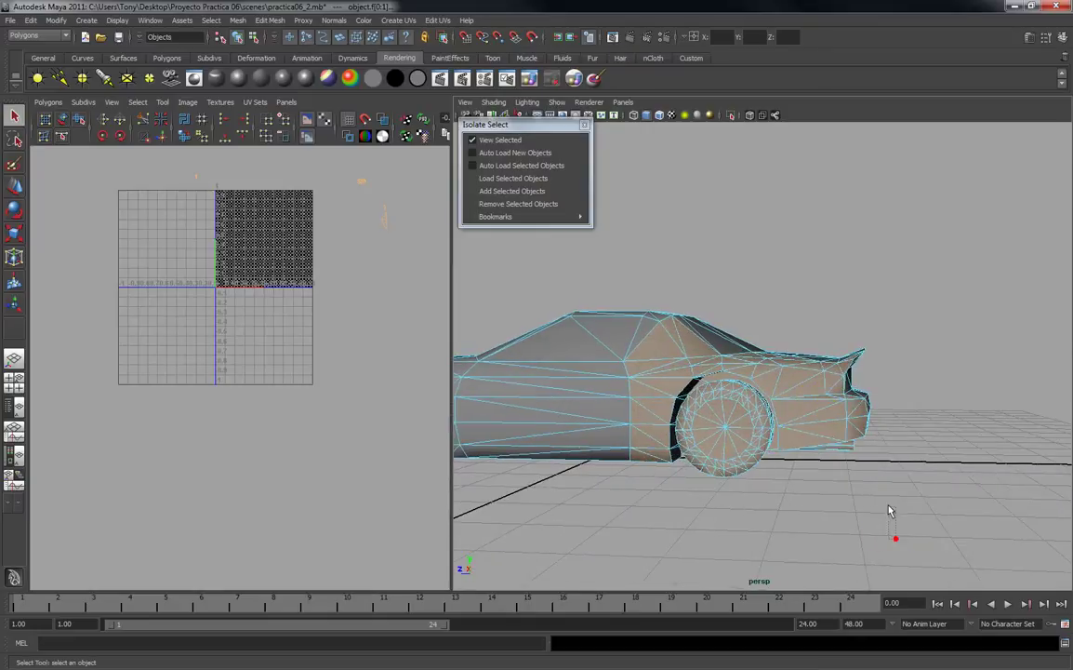
left_click_drag(788, 337, 787, 338, "ctrl")
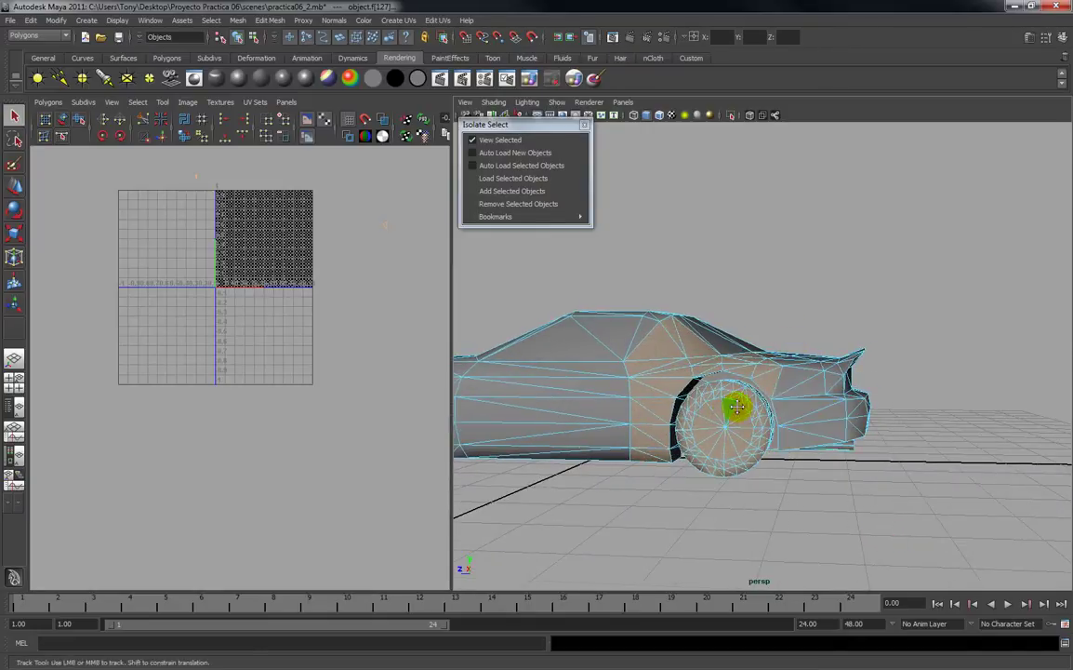
middle_click_drag(638, 344, 728, 333, "alt")
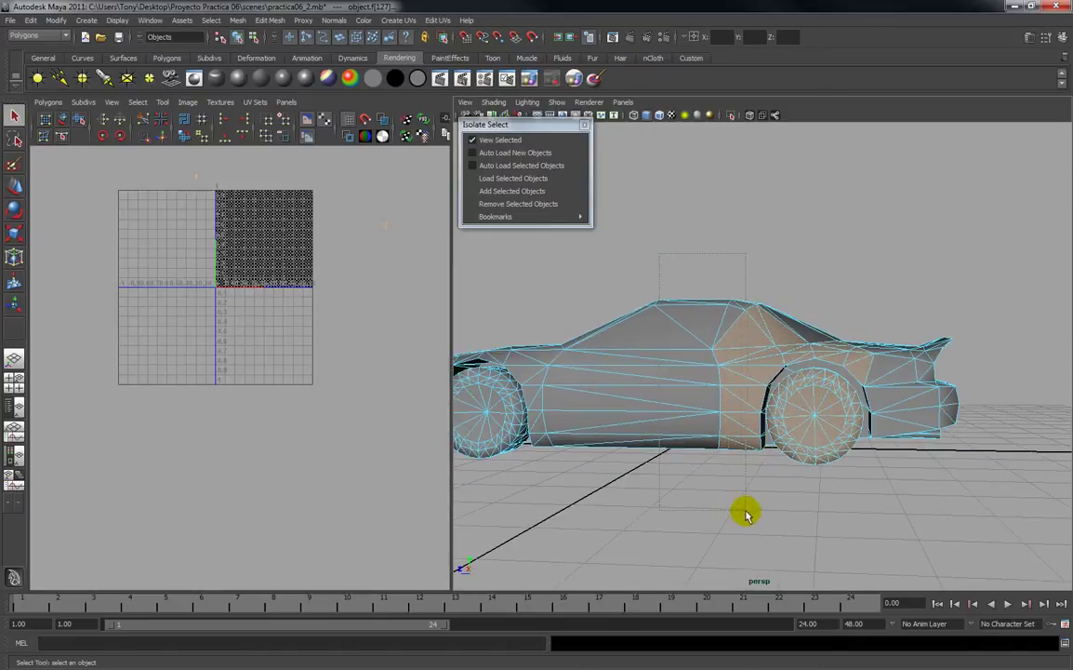
left_click_drag(754, 514, 755, 518)
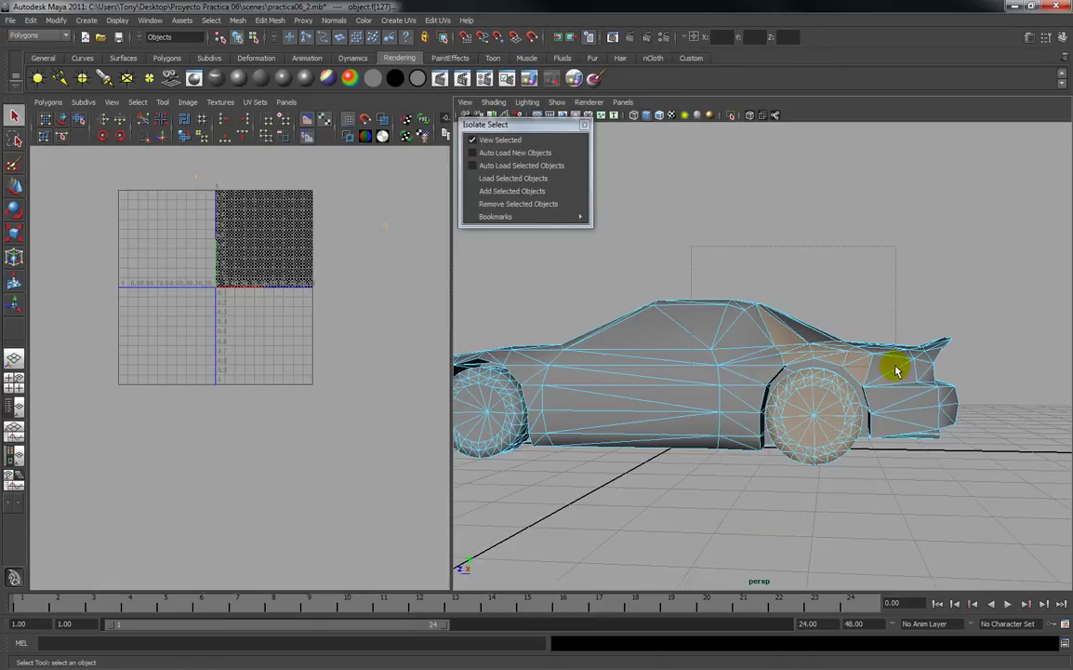
mouse_move(838, 437)
left_mouse_down("alt")
mouse_move(796, 337)
mouse_move(779, 390)
mouse_move(830, 418)
left_mouse_up("alt")
left_click(506, 140)
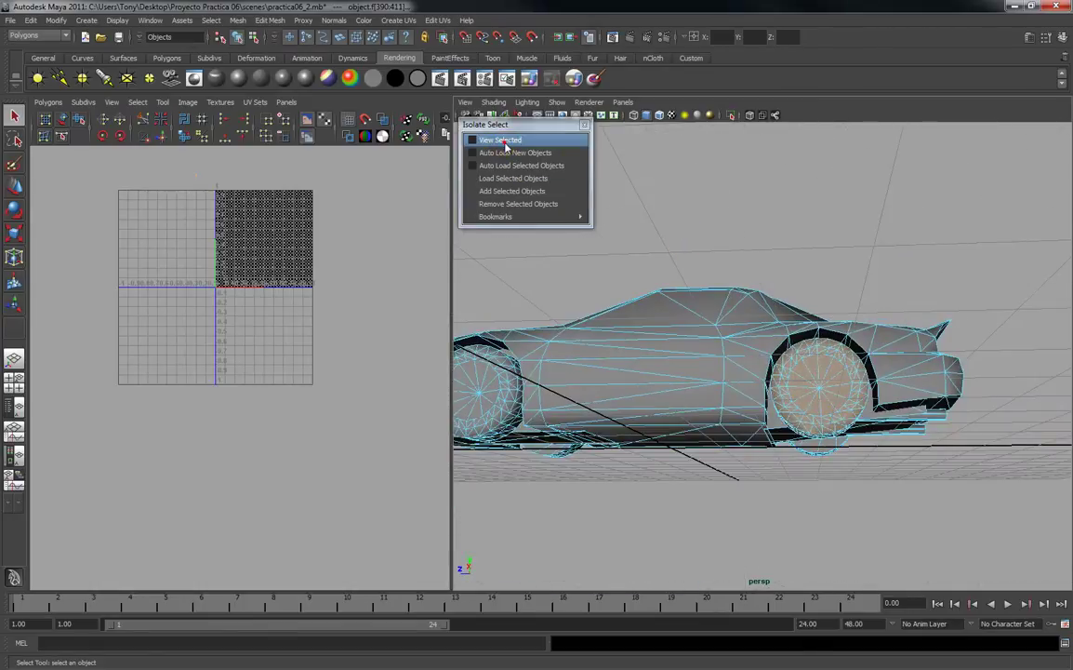
Select only the flat inner side faces of the isolated rear wheel.
left_click_drag(911, 312, 702, 399, "alt")
middle_click_drag(703, 396, 808, 365, "alt")
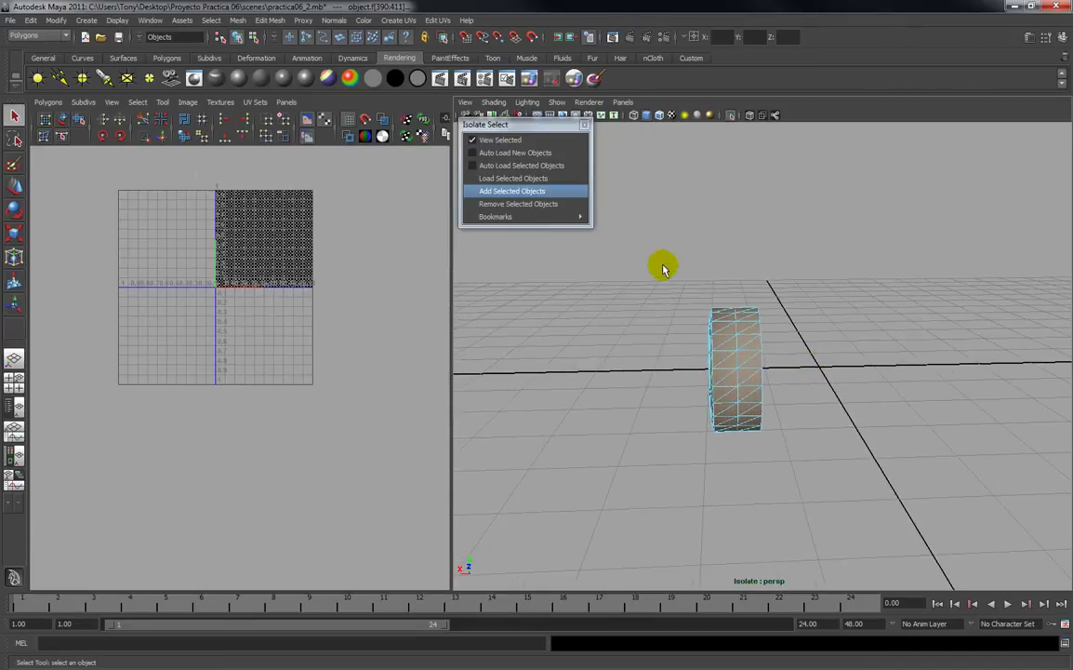
left_click_drag(832, 477, 652, 446, "alt")
left_click_drag(967, 446, 791, 447, "alt")
scroll(967, 396, "up", 5)
right_click_drag(792, 447, 791, 389, "alt")
left_click_drag(791, 389, 686, 397, "alt")
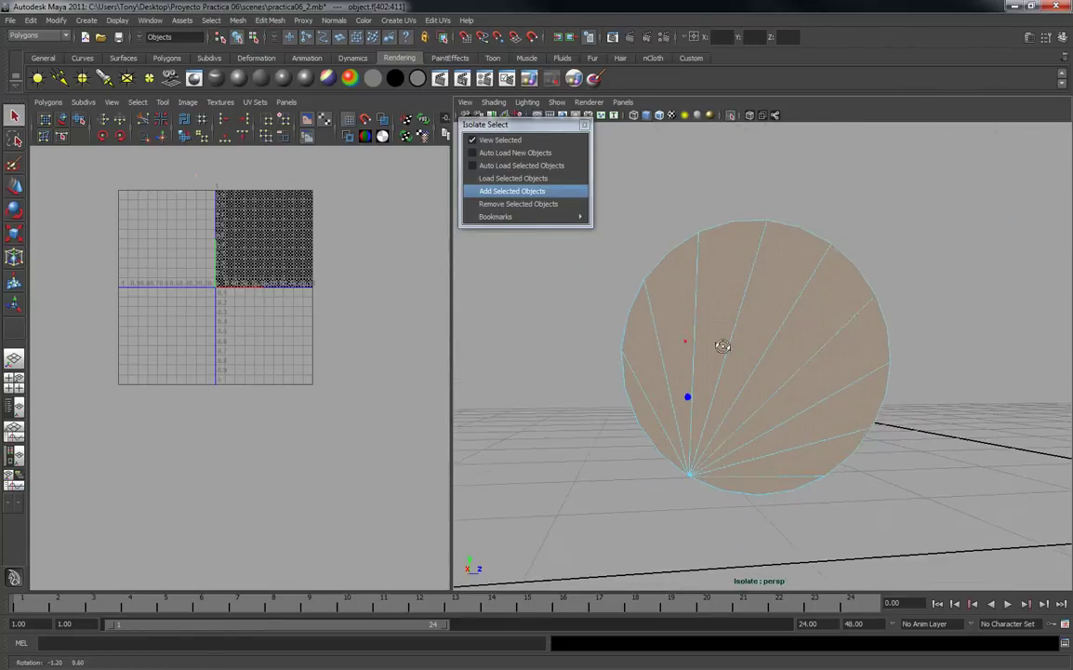
left_click_drag(688, 342, 641, 175, "alt")
Planar map the wheel's inner side from the X axis, fitted to the bounding box with the image width/height ratio kept.
left_click(396, 21)
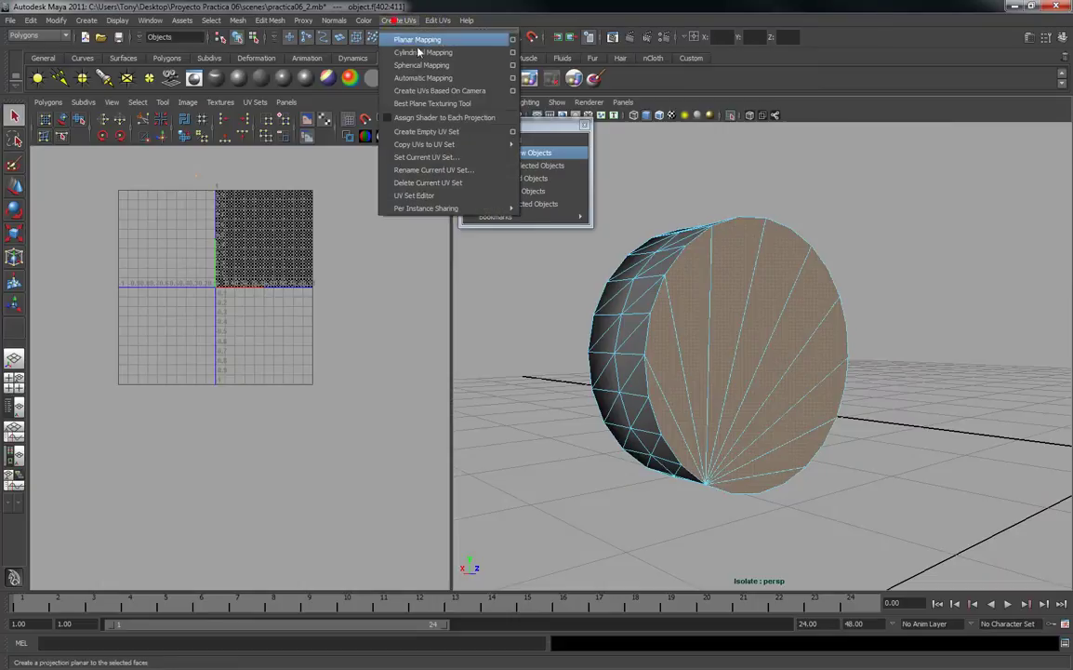
left_click(511, 41)
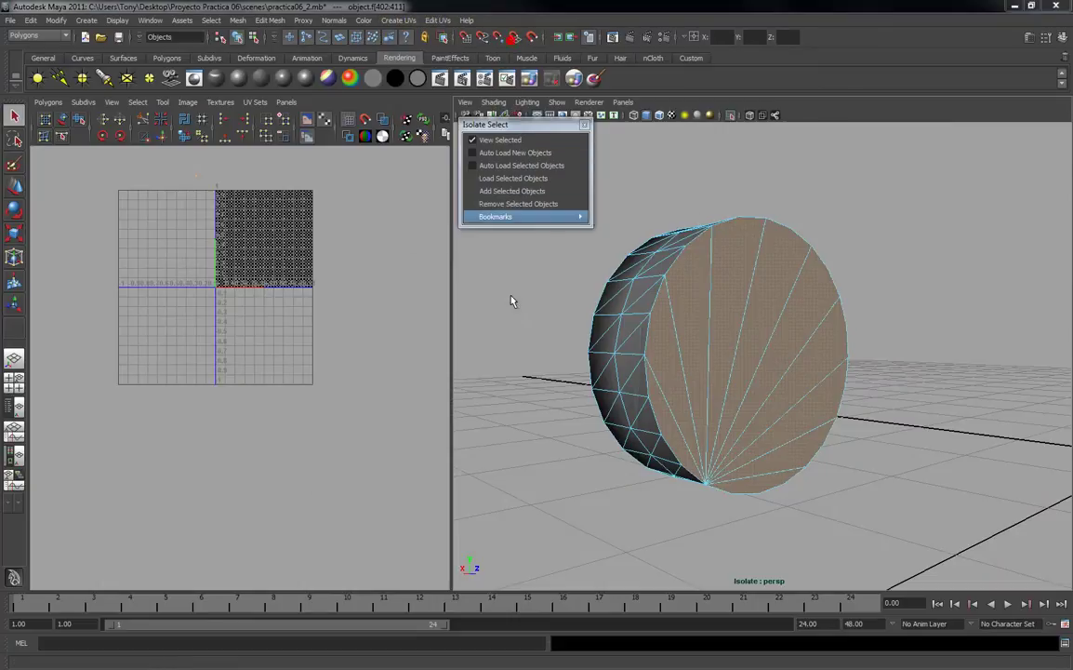
left_click_drag(876, 510, 610, 453, "alt")
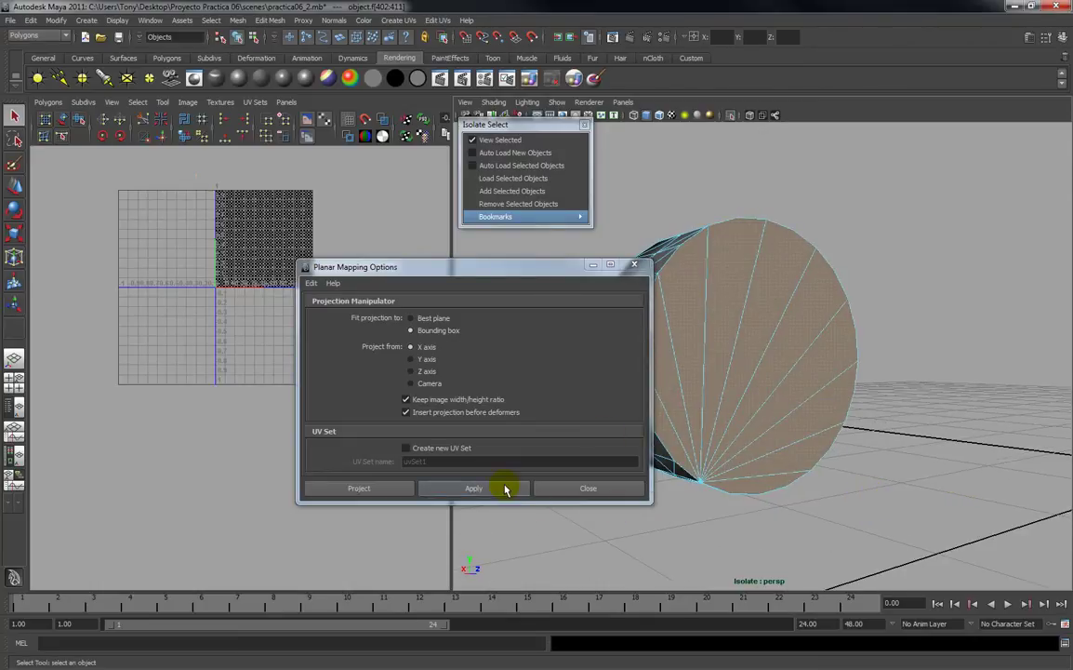
left_click(516, 493)
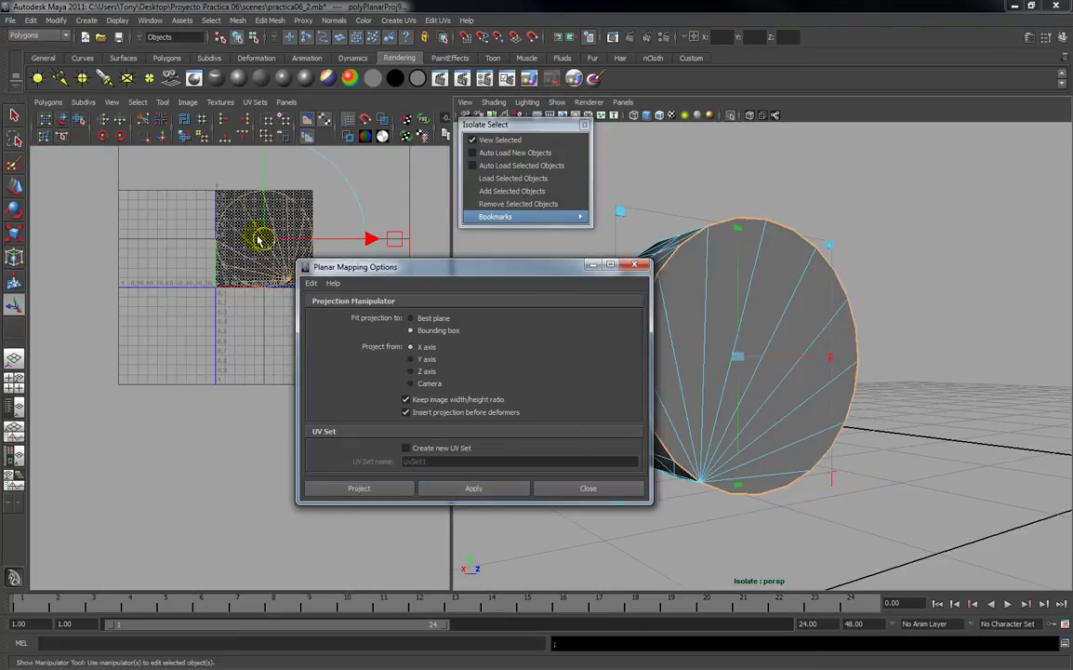
Move the inner side's UV projection to empty space below and left of the UV grid, and close the planar mapping options.
left_click_drag(259, 240, 46, 573)
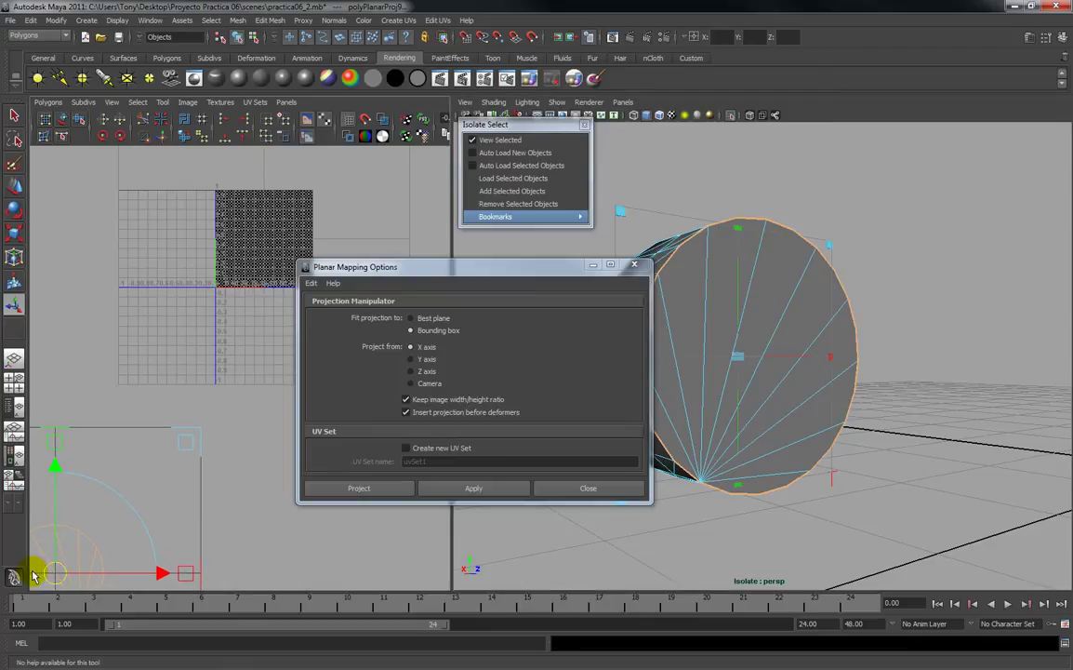
scroll(163, 481, "down", 2)
left_click_drag(112, 505, 86, 512)
left_click(416, 359)
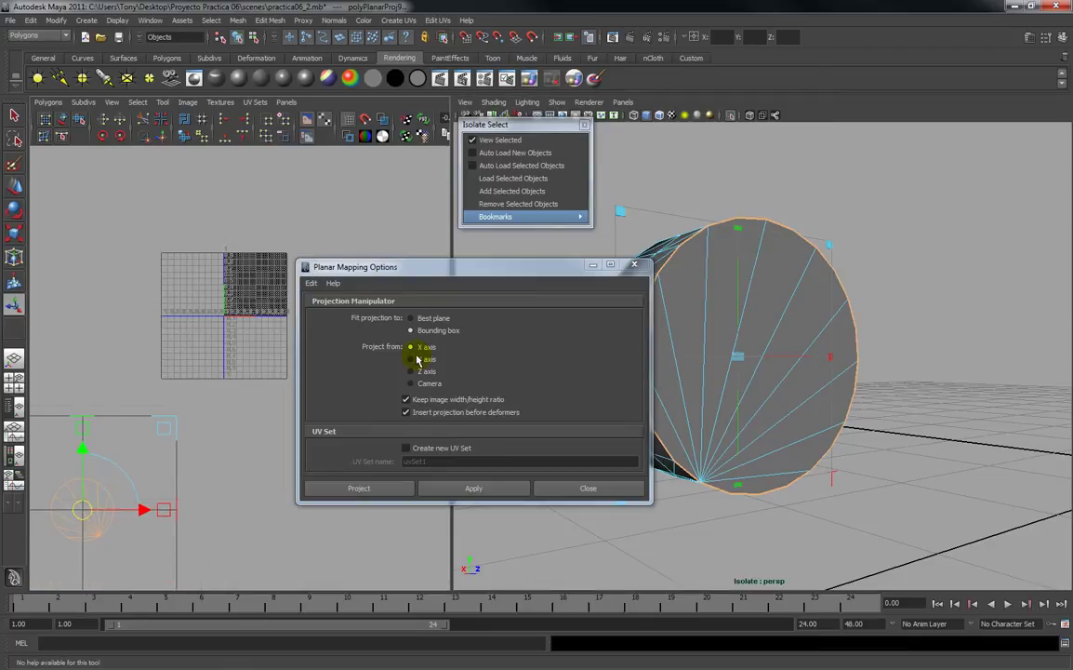
left_click(635, 266)
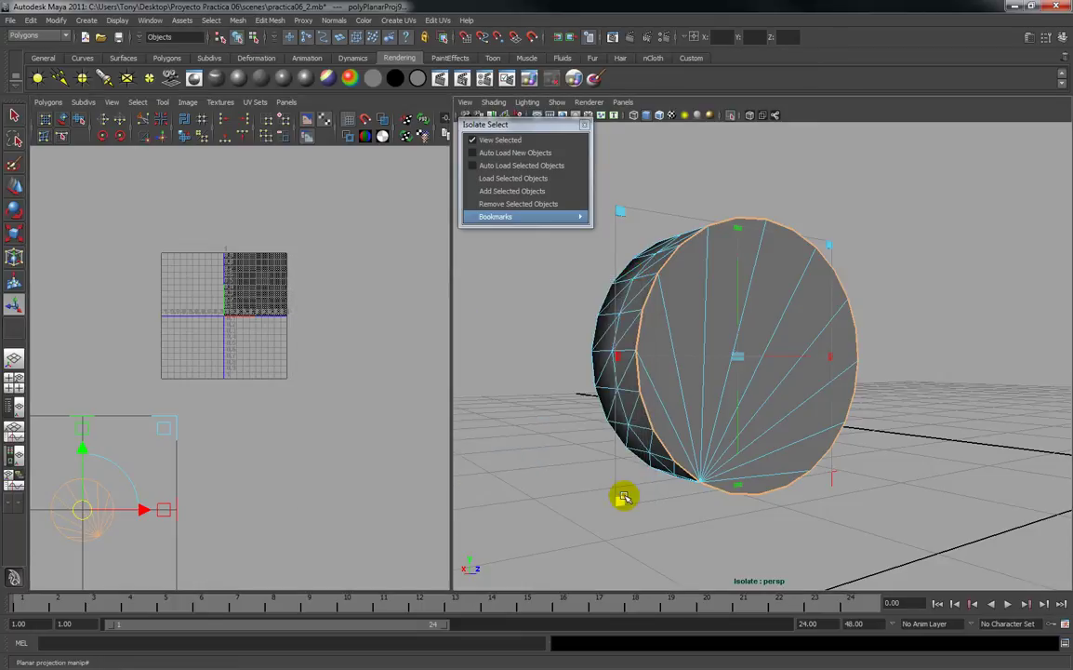
left_click(555, 471)
Select the inner side's faces through their UV shell and remove them from the isolated view.
right_click(95, 497)
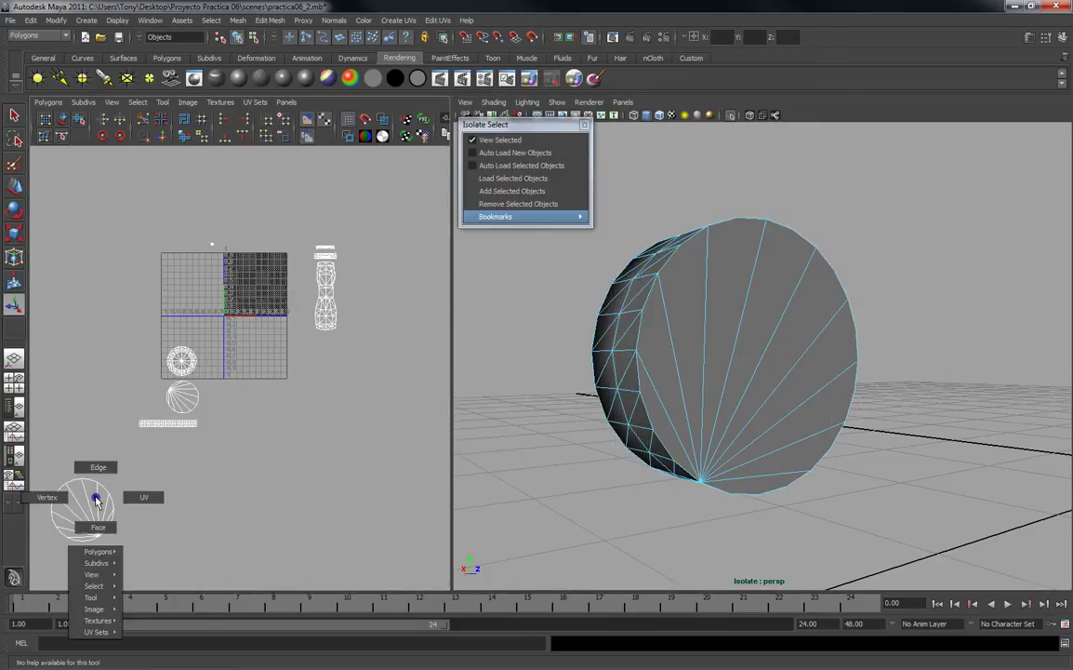
left_click(102, 527)
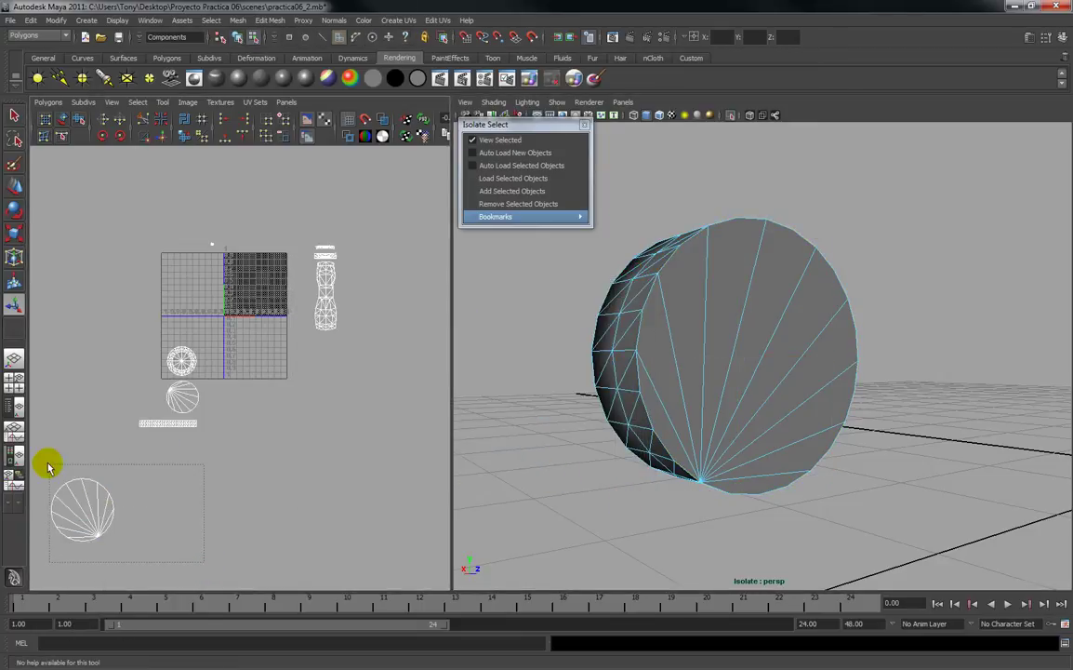
left_click_drag(49, 466, 46, 456)
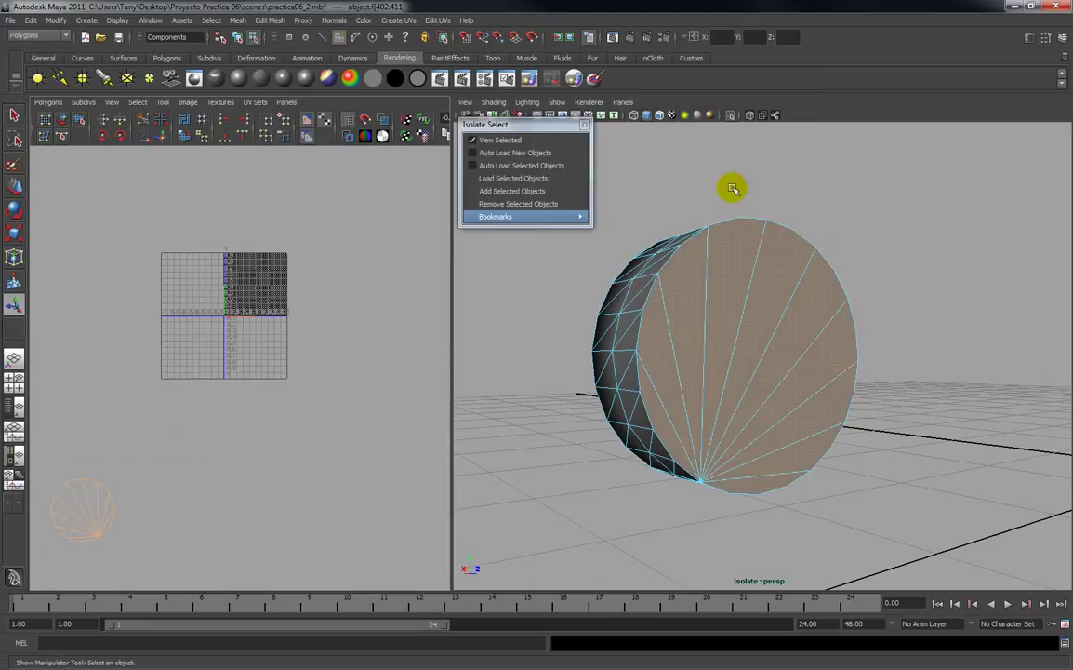
left_click(519, 204)
Select the rear wheel's outer side faces, including the rim ring and the central hub, leaving out the tread.
left_click_drag(745, 303, 887, 278, "alt")
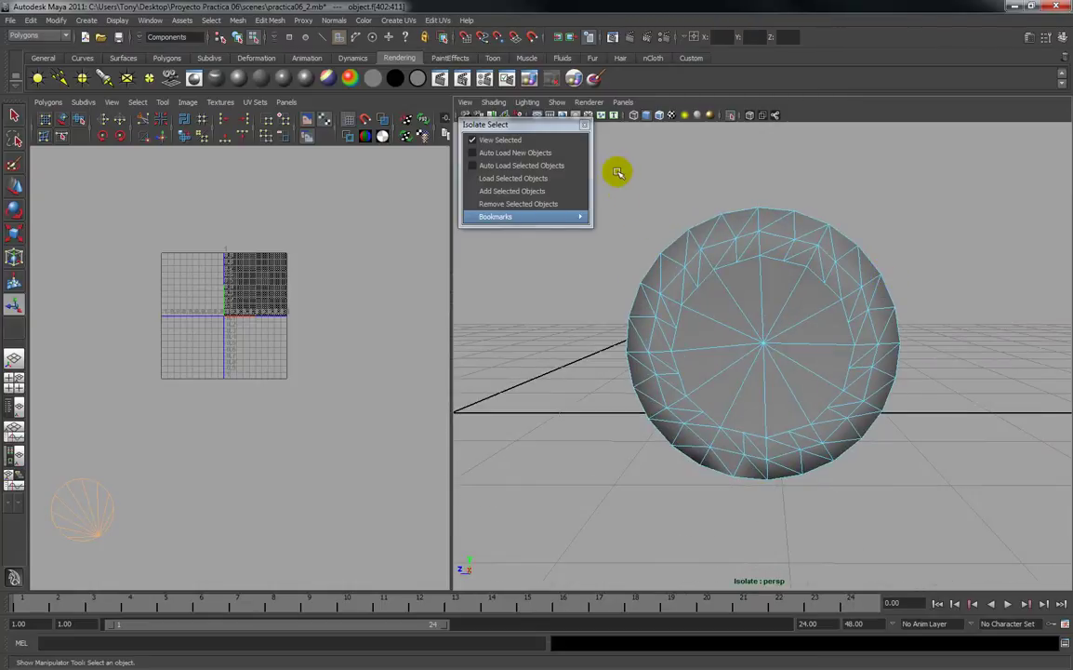
left_click_drag(935, 534, 804, 474)
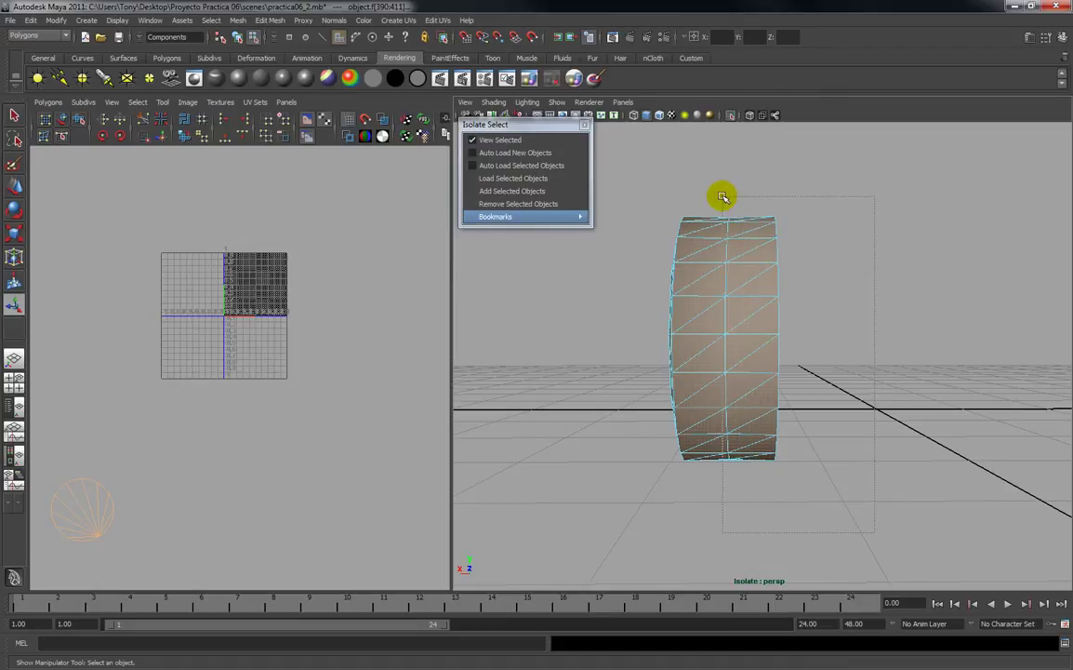
left_click_drag(848, 270, 608, 278, "alt")
left_click_drag(816, 282, 757, 311, "alt")
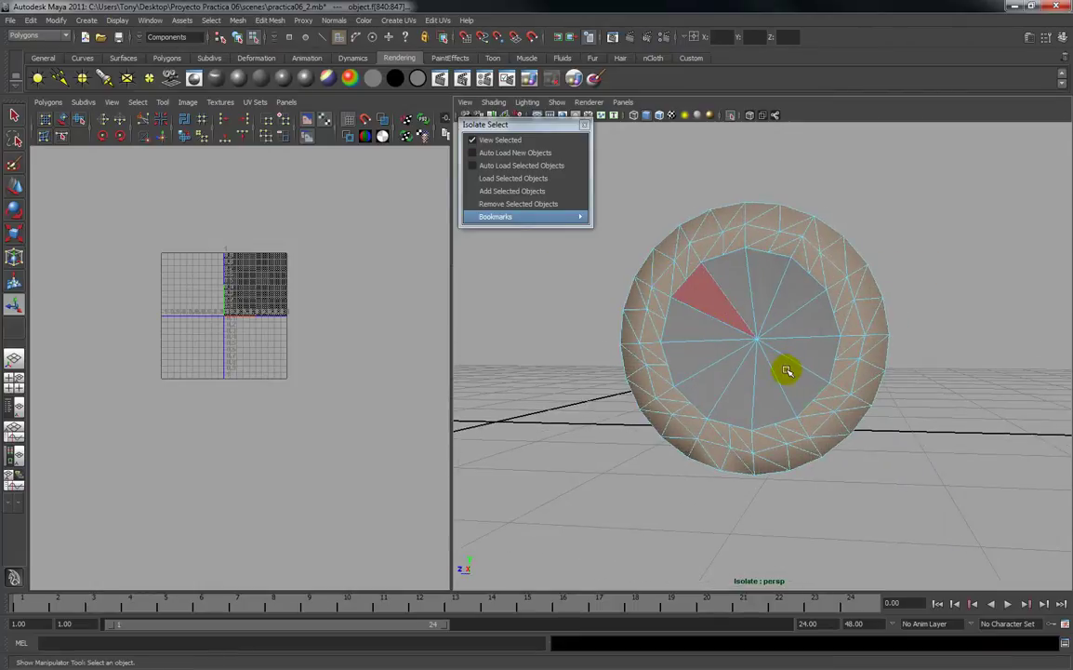
left_click_drag(903, 340, 638, 181, "alt")
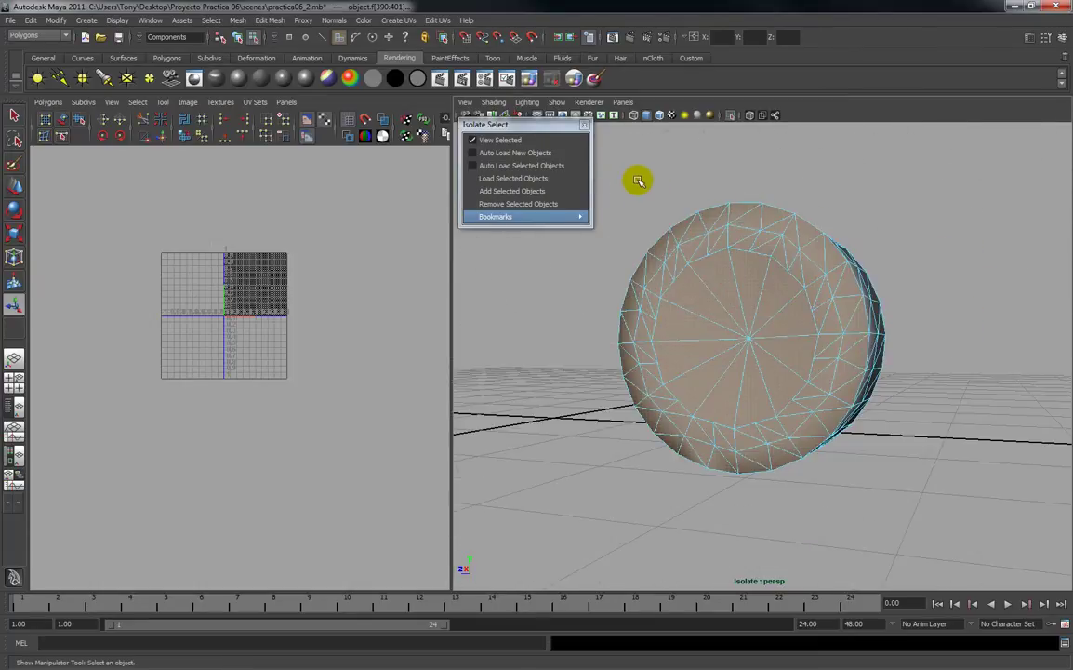
Planar map the wheel's outer side and move its UV shell to empty space below the UV grid.
left_click(381, 20)
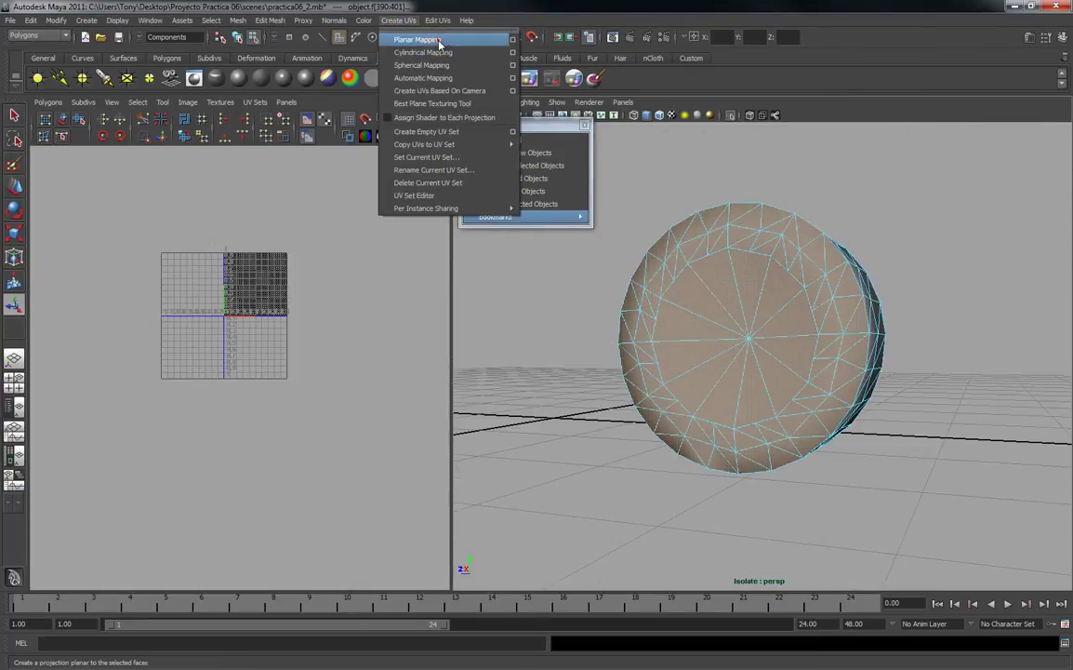
left_click(439, 41)
left_click_drag(261, 298, 324, 540)
left_click(363, 417)
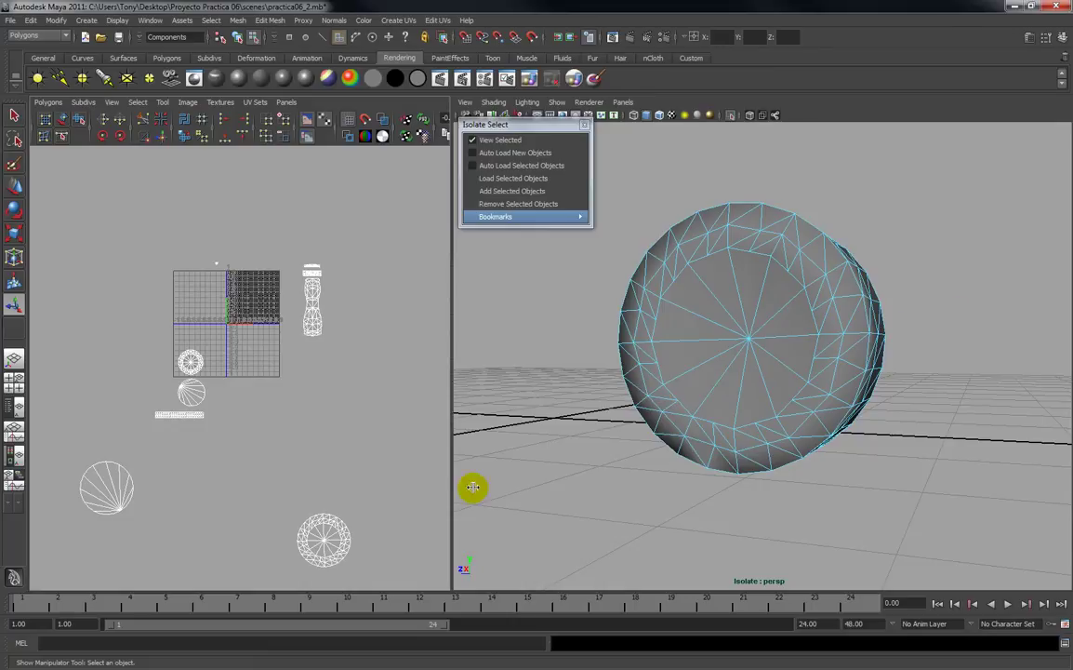
Select the wheel's outer side faces through their UV shell and remove them from the isolated view.
right_click(340, 525)
left_click(354, 552)
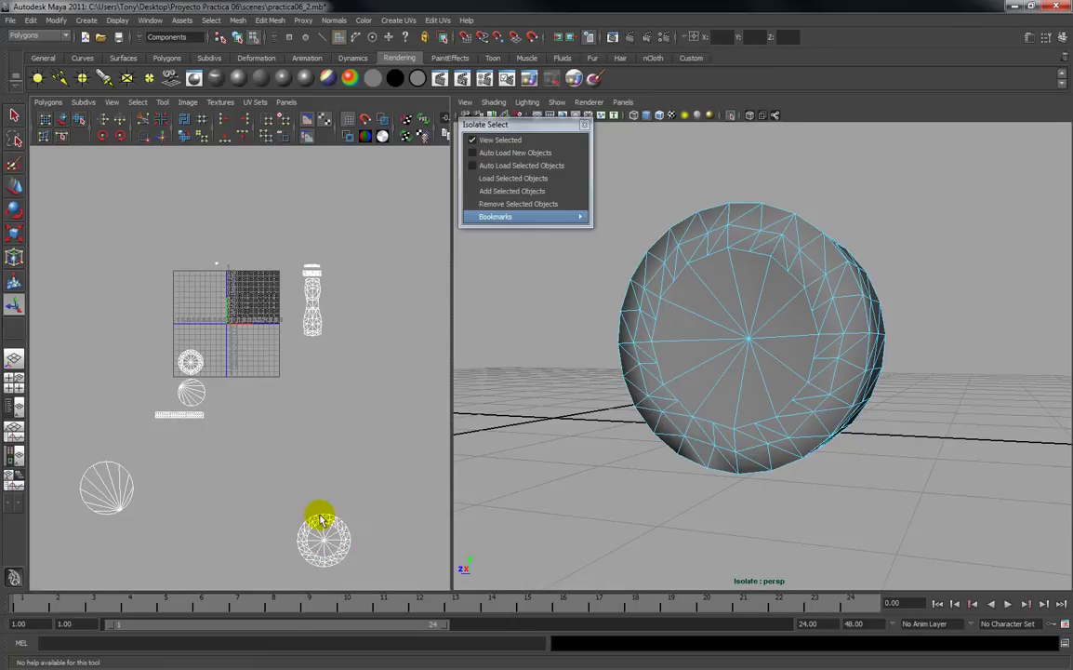
left_click_drag(357, 575, 379, 567)
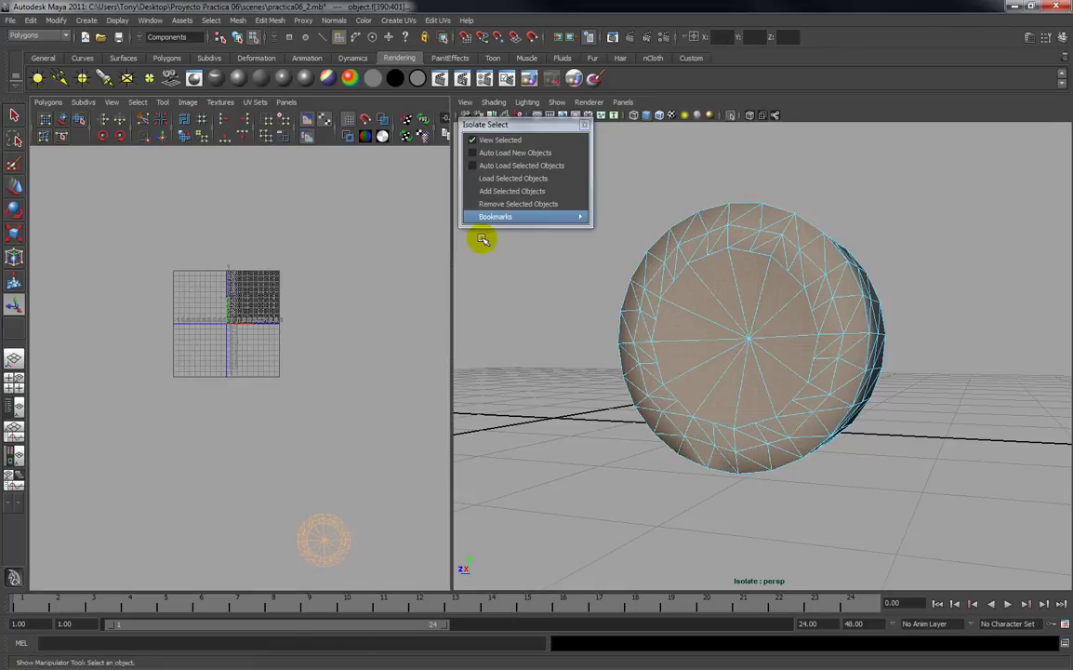
left_click(501, 204)
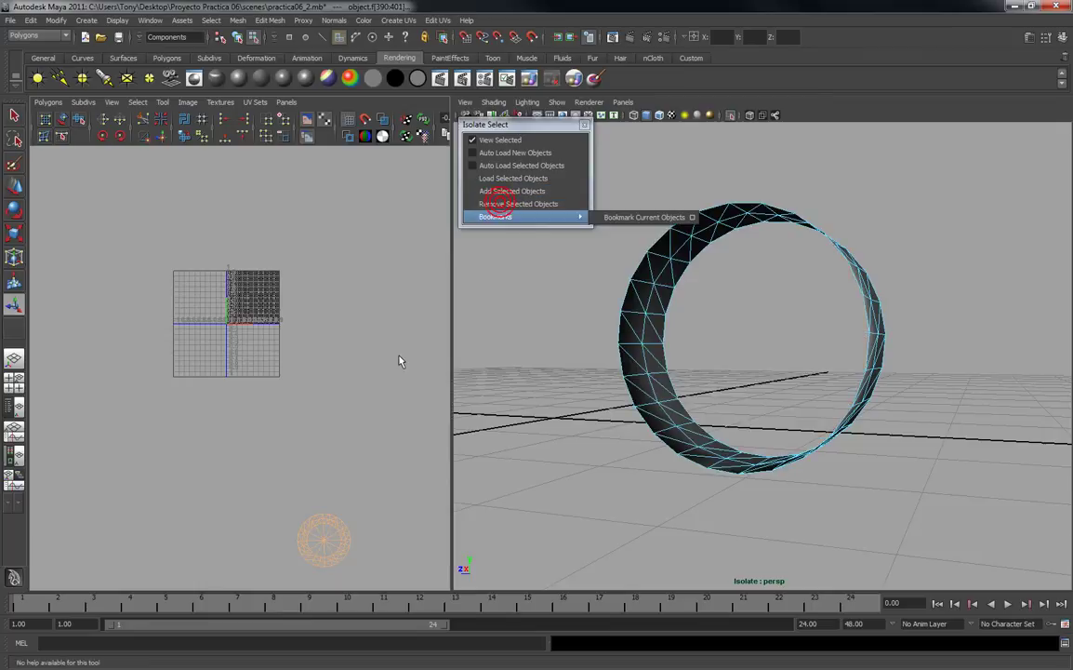
Try to cylindrically map the rear wheel's tread and sweep the projection all the way around it.
left_click_drag(839, 335, 776, 335, "alt")
mouse_move(776, 336)
right_mouse_down("alt")
mouse_move(774, 295)
mouse_move(777, 321)
right_mouse_up("alt")
left_click_drag(806, 321, 708, 252, "alt")
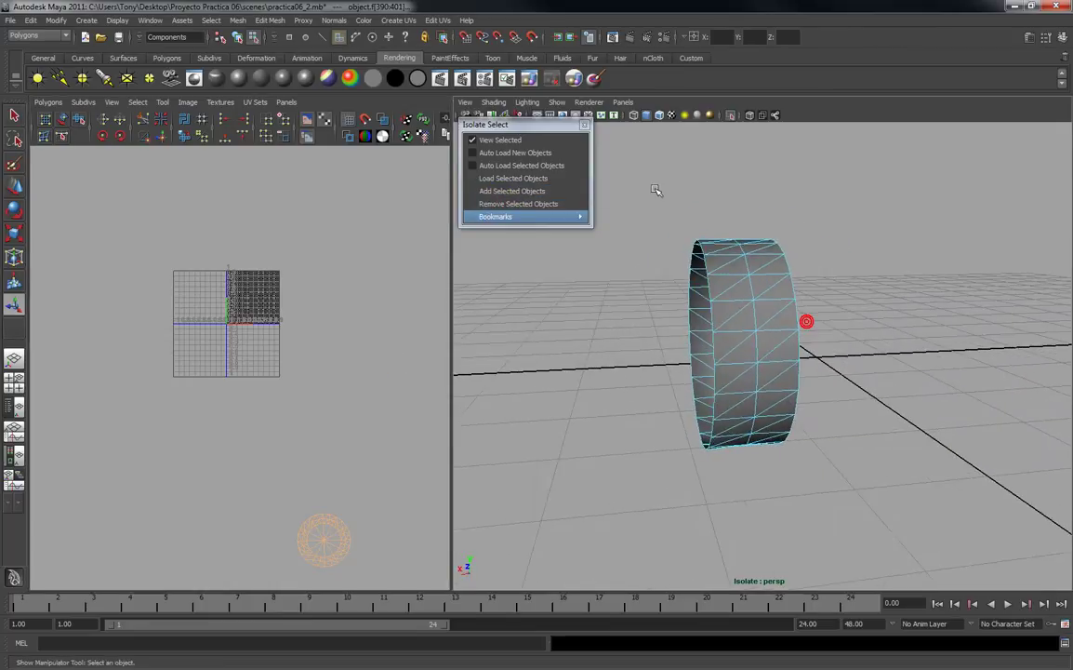
left_click_drag(823, 496, 823, 496)
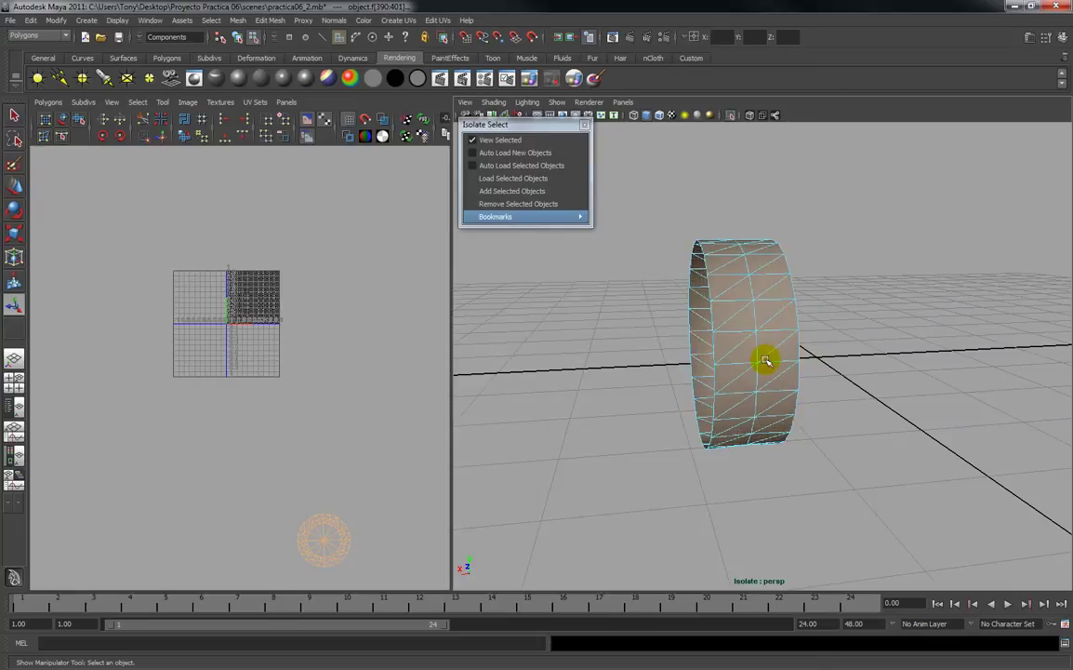
left_click(405, 21)
left_click(400, 60)
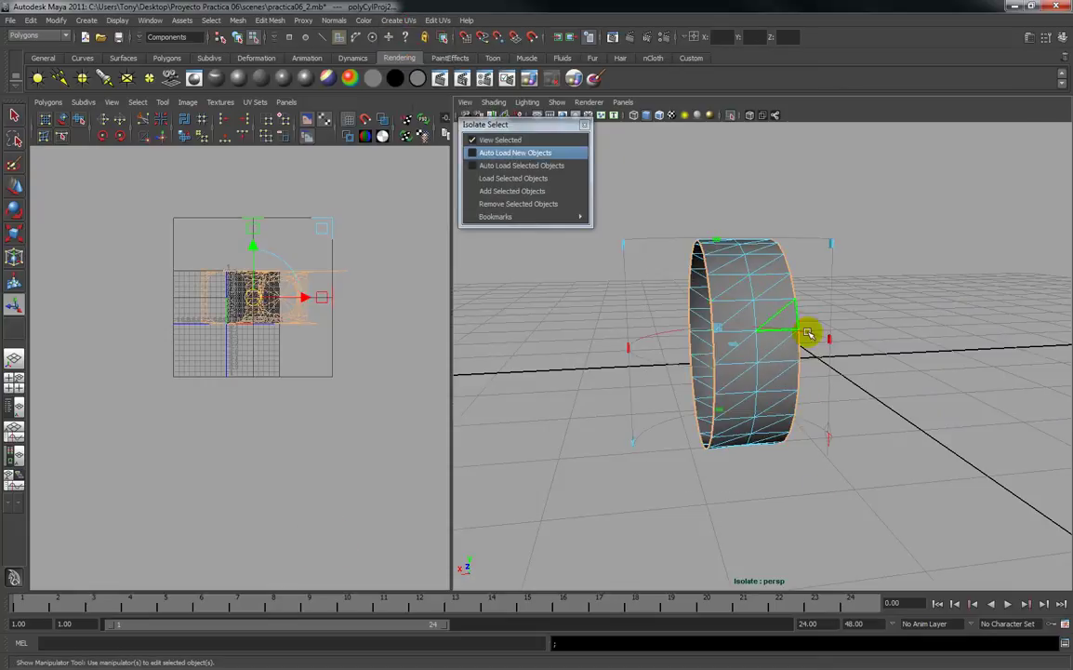
left_click_drag(629, 350, 775, 476)
left_click(758, 490)
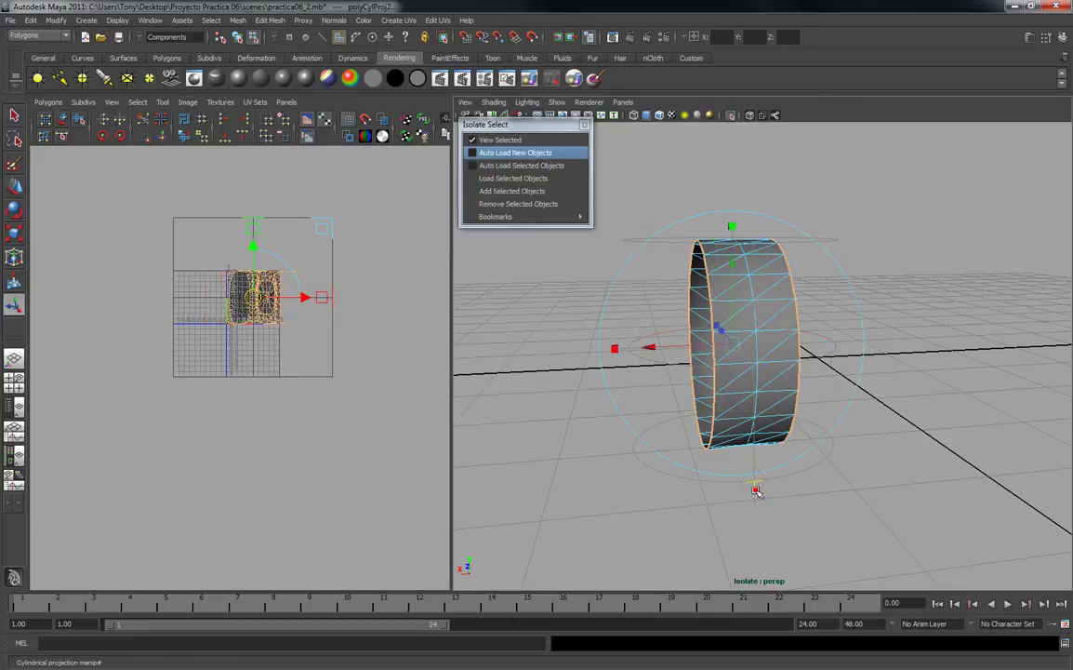
Rotate the tread's cylindrical projection to 90 degrees about Z.
left_click(852, 296)
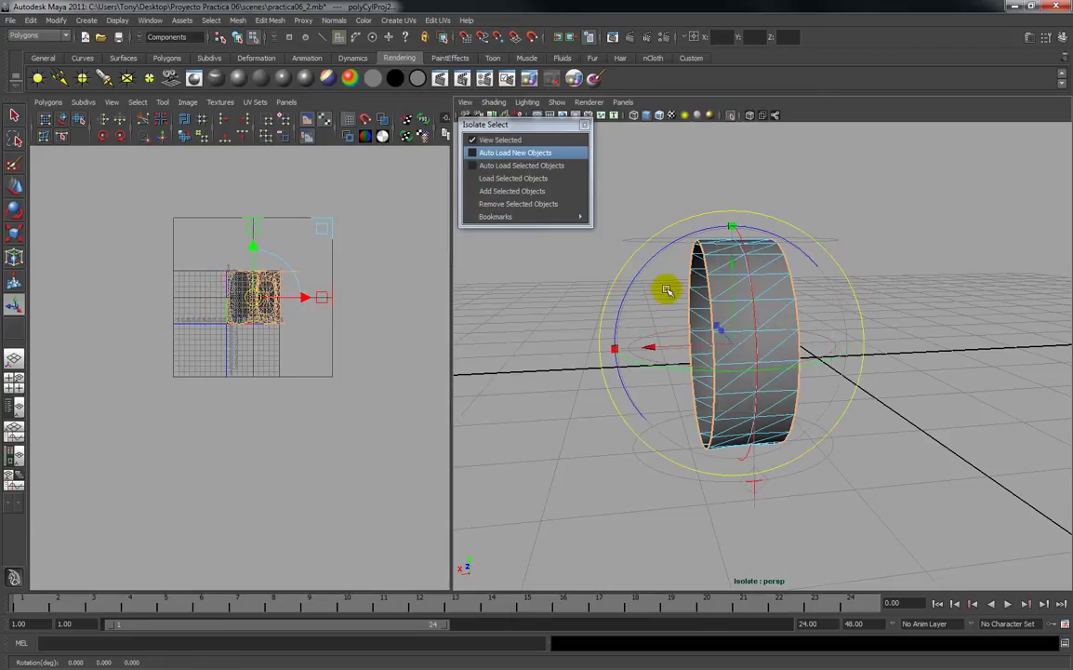
left_click_drag(652, 270, 644, 303, "alt")
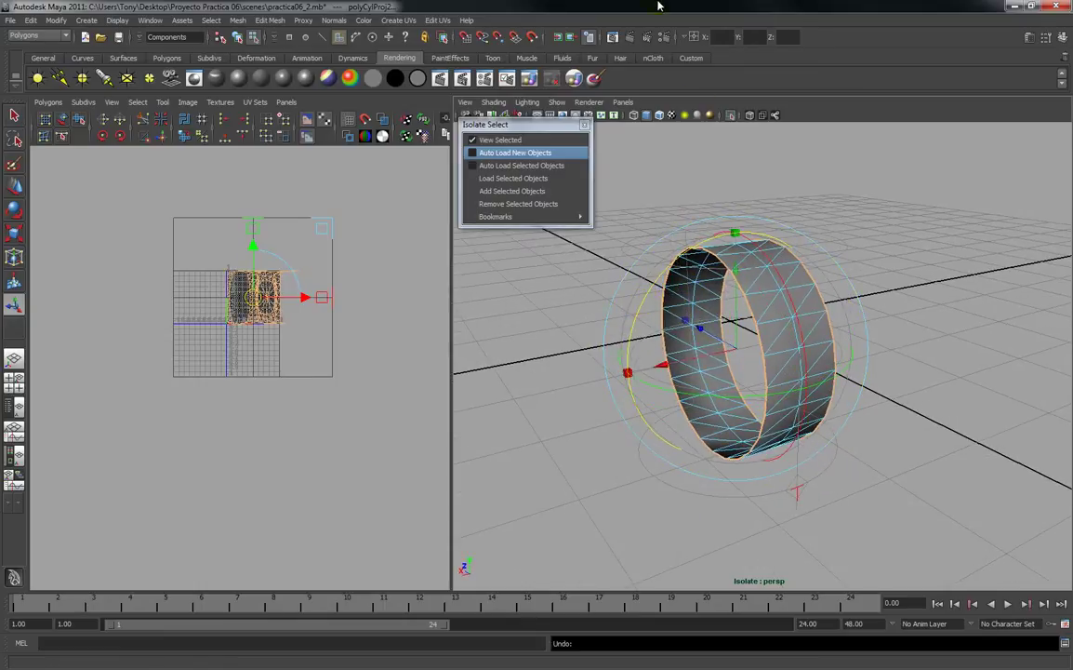
type("9")
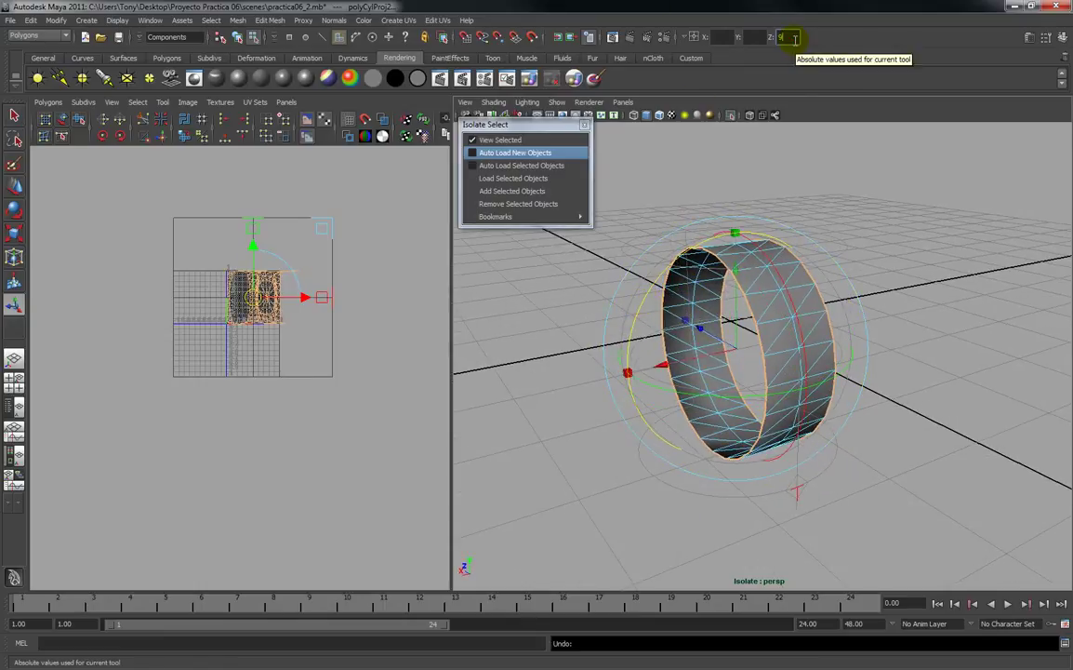
type("0")
key("Return")
Turn on textured display in the perspective view to show the checker pattern on the wheel tread.
mouse_move(935, 212)
left_mouse_down("alt")
mouse_move(949, 214)
mouse_move(907, 177)
mouse_move(887, 193)
mouse_move(536, 229)
mouse_move(886, 230)
mouse_move(769, 191)
left_mouse_up("alt")
left_click(672, 116)
mouse_move(759, 239)
left_mouse_down("alt")
mouse_move(829, 239)
mouse_move(781, 216)
mouse_move(800, 186)
mouse_move(794, 263)
left_mouse_up("alt")
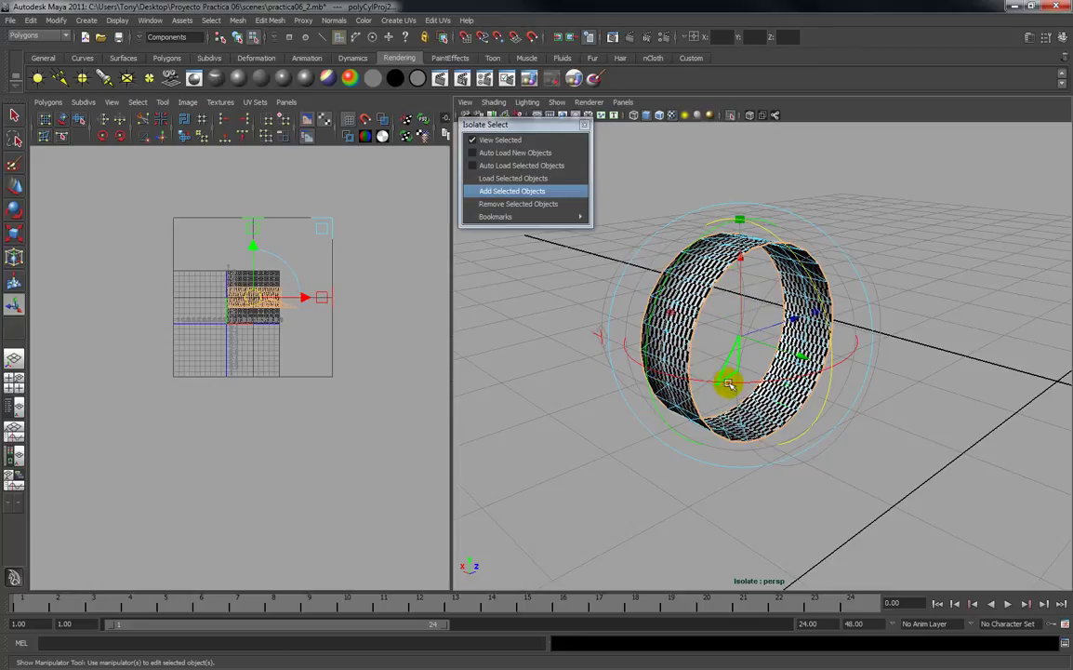
left_click_drag(881, 411, 659, 398, "alt")
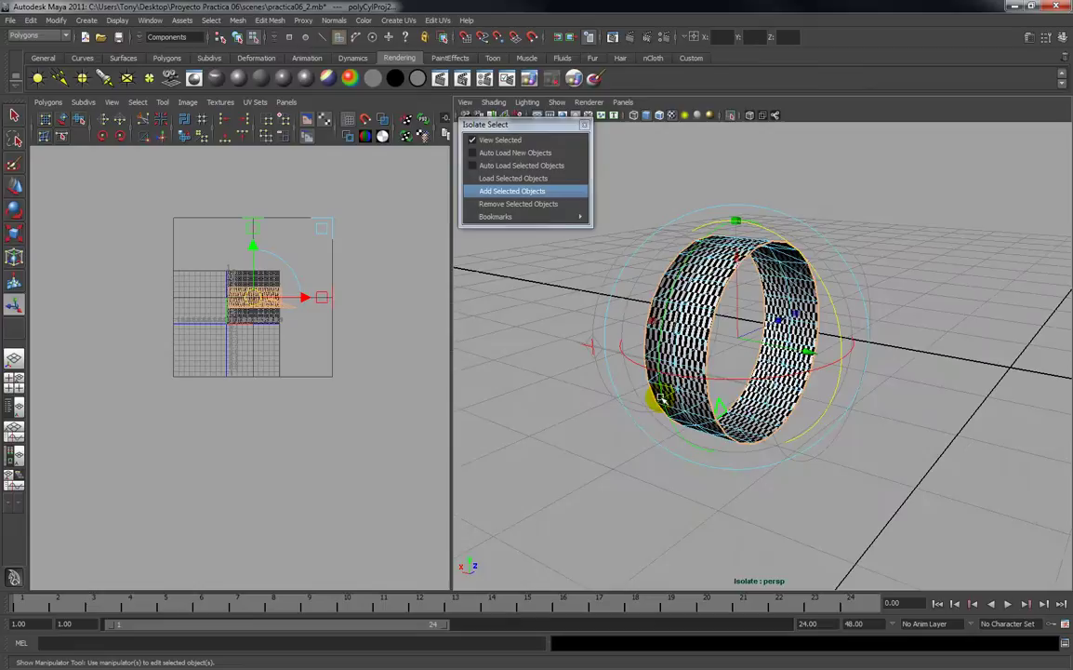
Examine the tread's projection and its resulting UV shell over the UV grid for stray faces.
left_click(592, 350)
left_click_drag(574, 444, 619, 472, "alt")
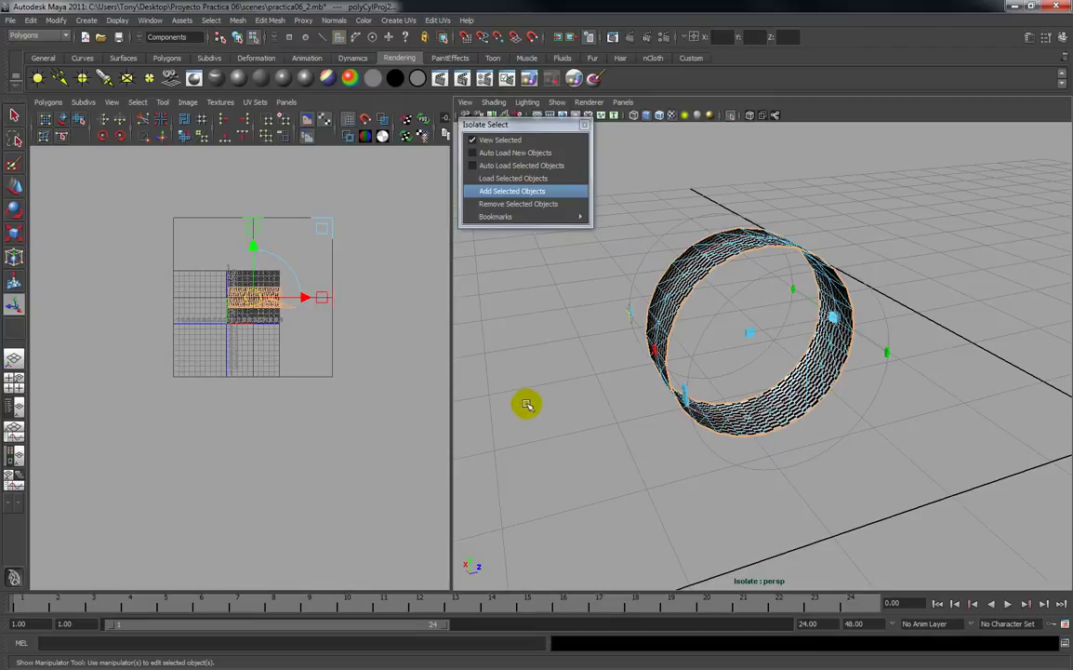
left_click(275, 402)
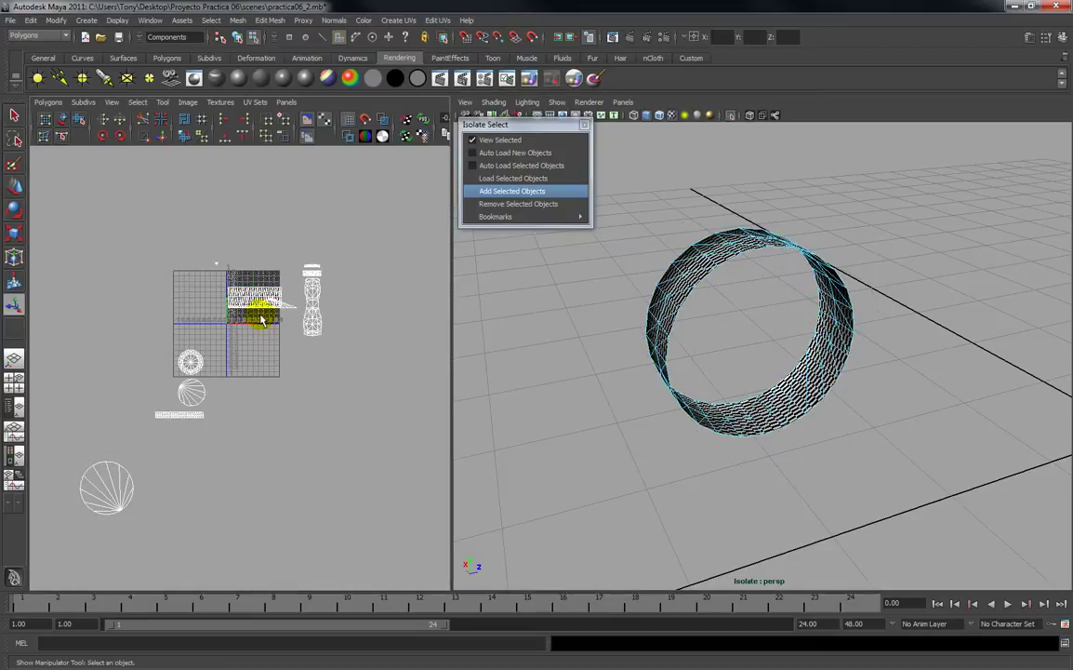
scroll(265, 321, "up", 3)
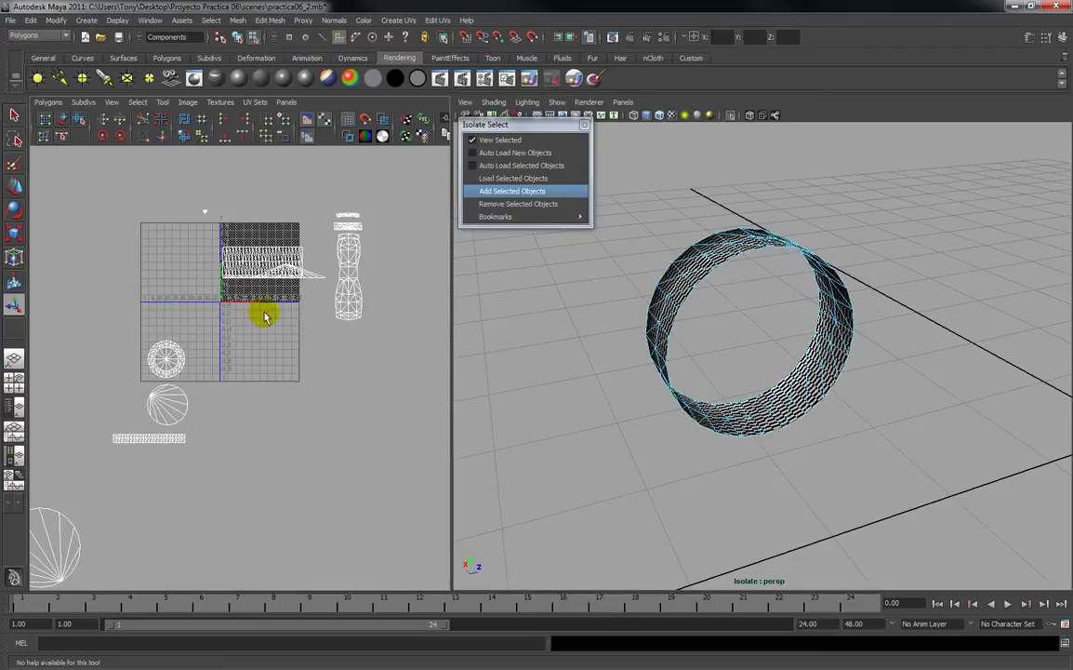
scroll(264, 317, "up", 4)
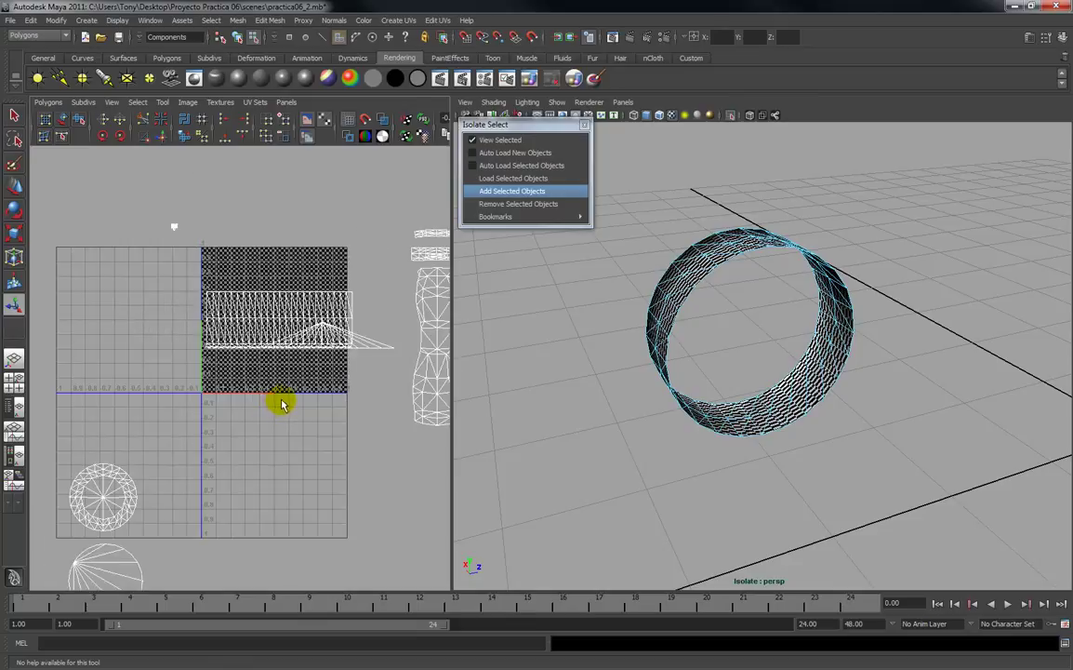
middle_click_drag(283, 403, 272, 373, "alt")
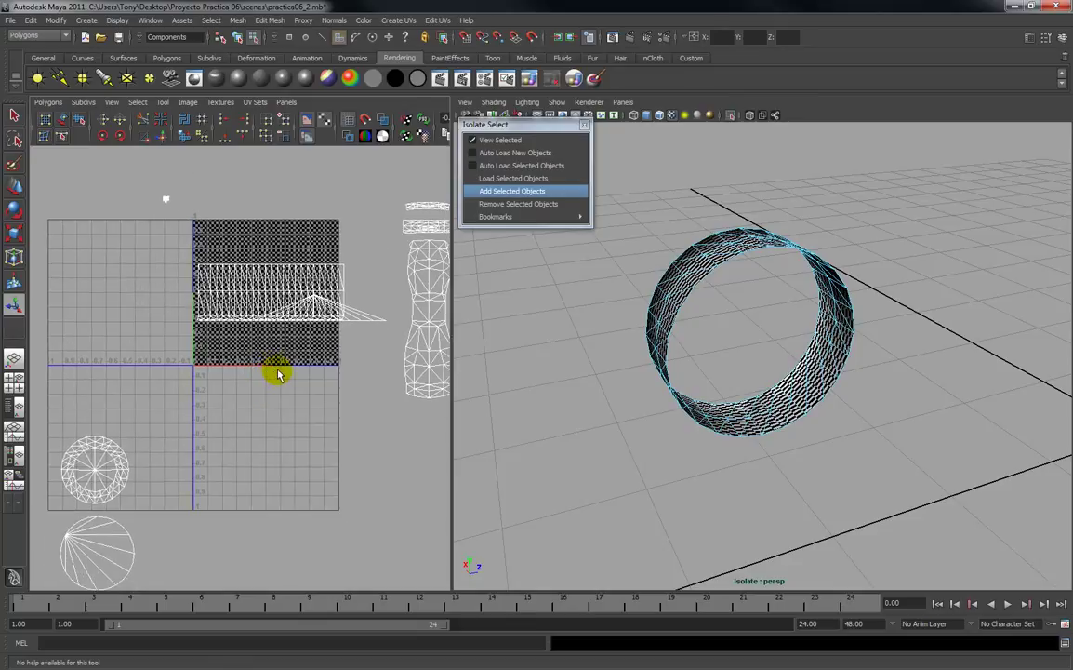
scroll(282, 375, "down", 2)
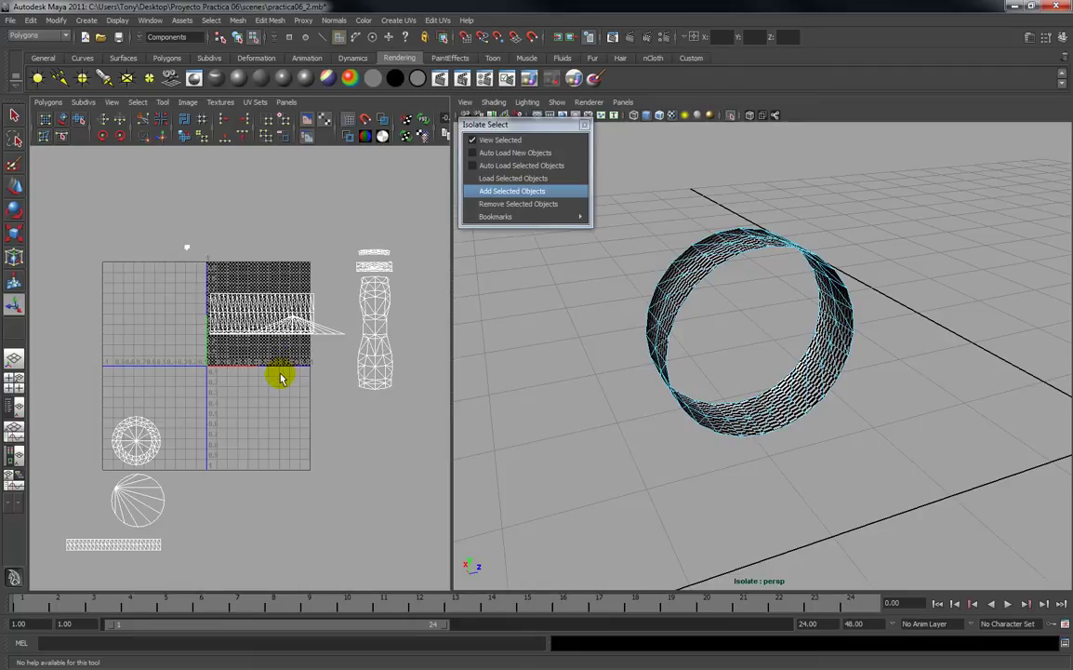
Undo the tread's cylindrical mapping, back to the state before the projection.
key("t")
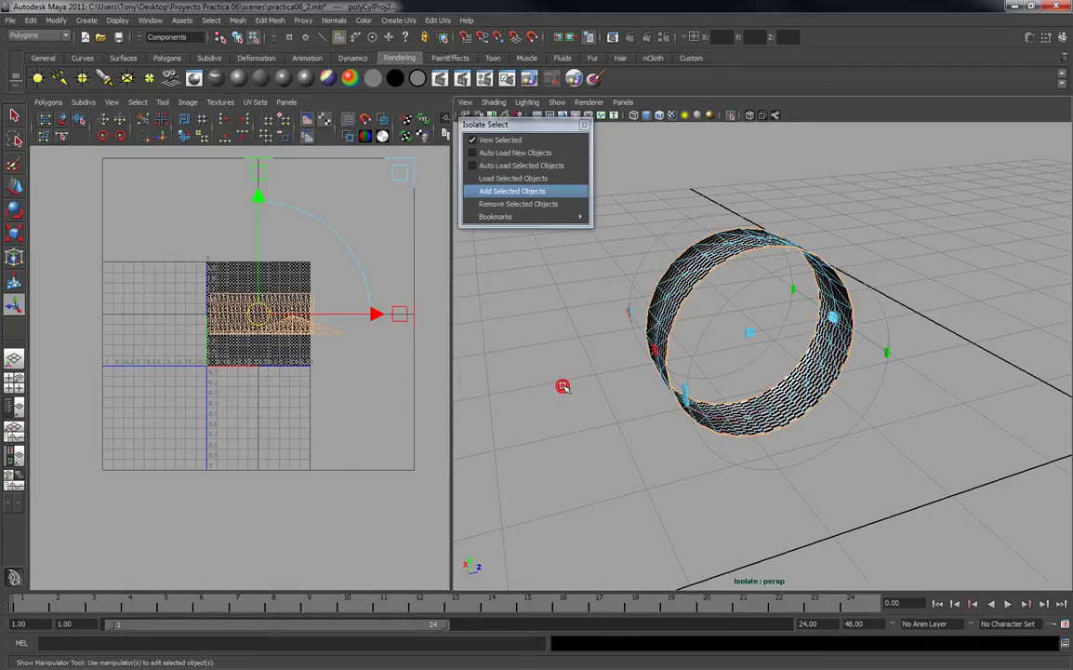
key("z")
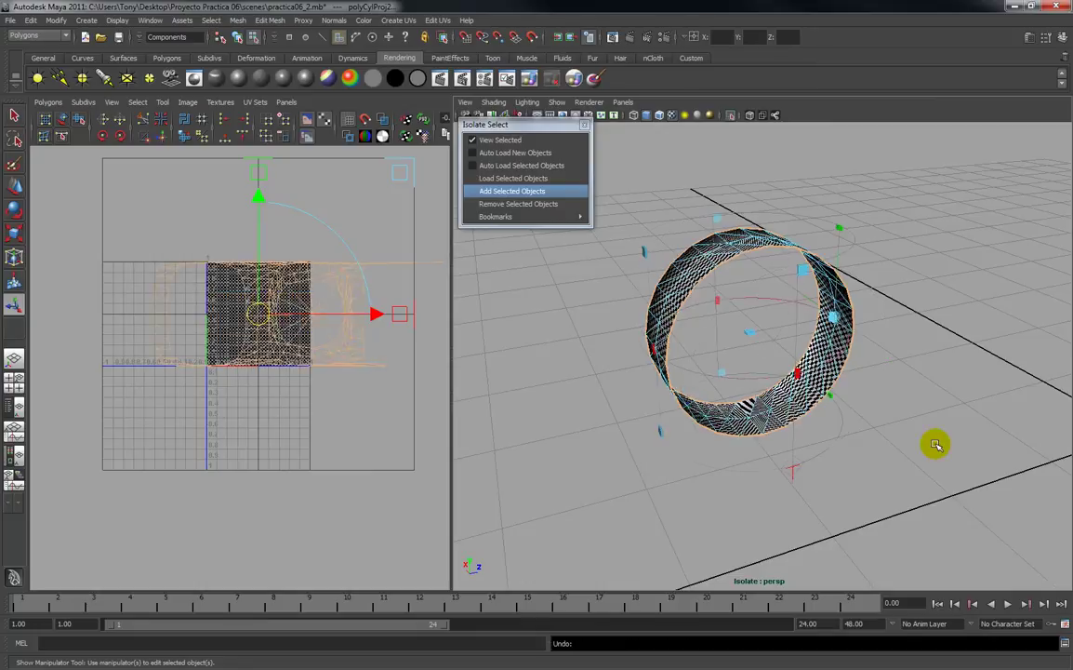
key("z")
scroll(362, 425, "down", 3)
scroll(363, 426, "down", 2)
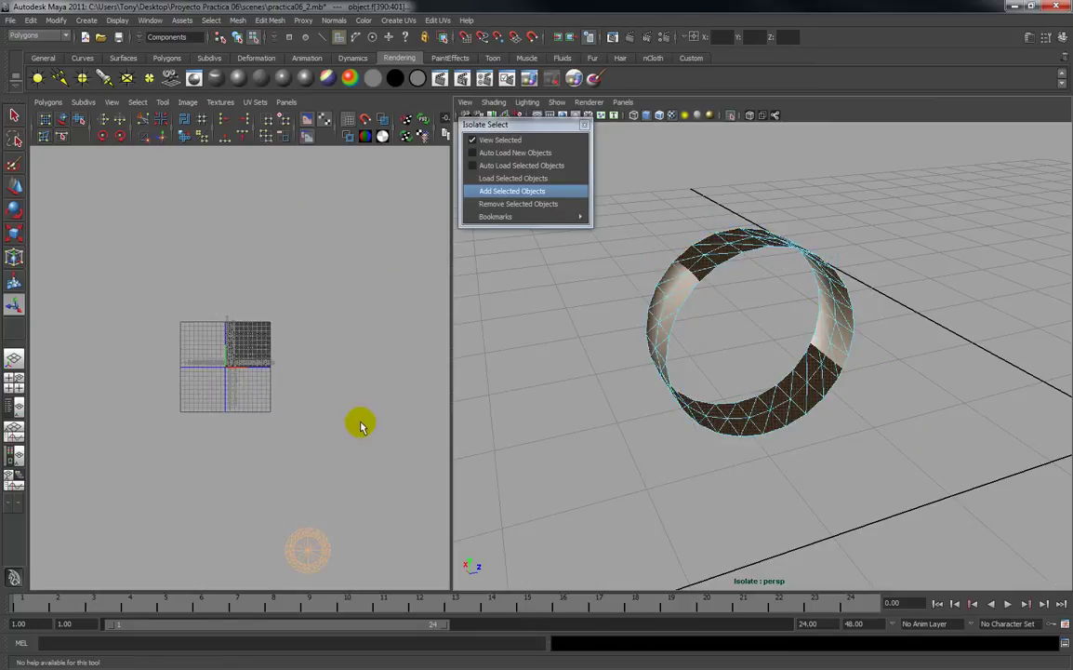
scroll(342, 431, "down", 1)
middle_click_drag(331, 422, 327, 336, "alt")
Clear the selection, cylindrically map only the tread's faces and sweep the projection fully around the wheel.
left_click(350, 414)
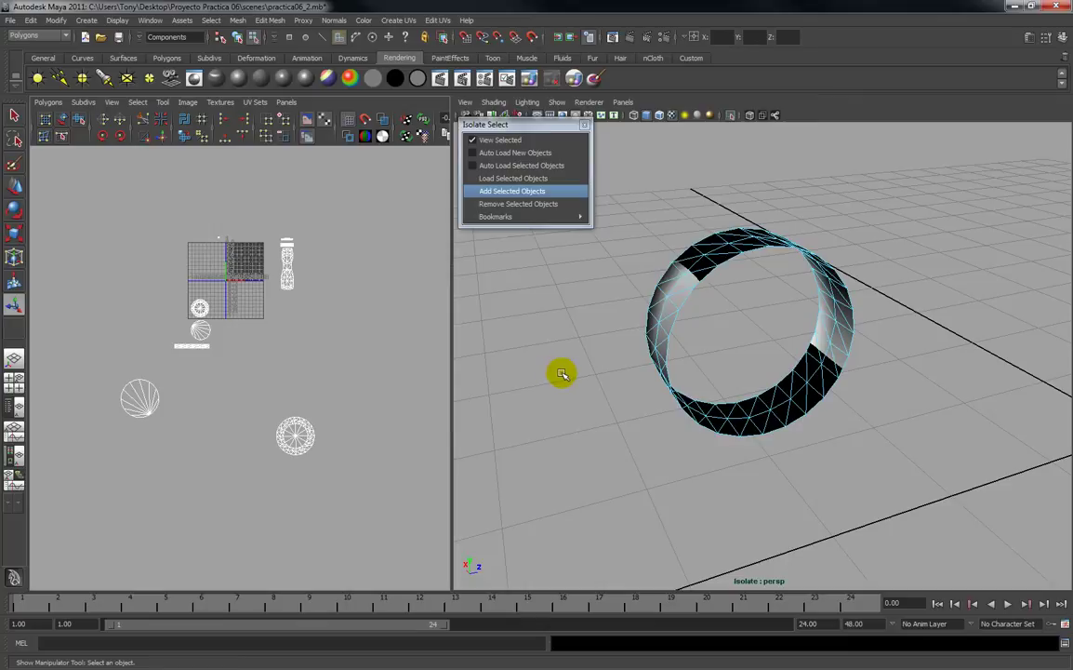
left_click_drag(611, 374, 649, 367, "alt")
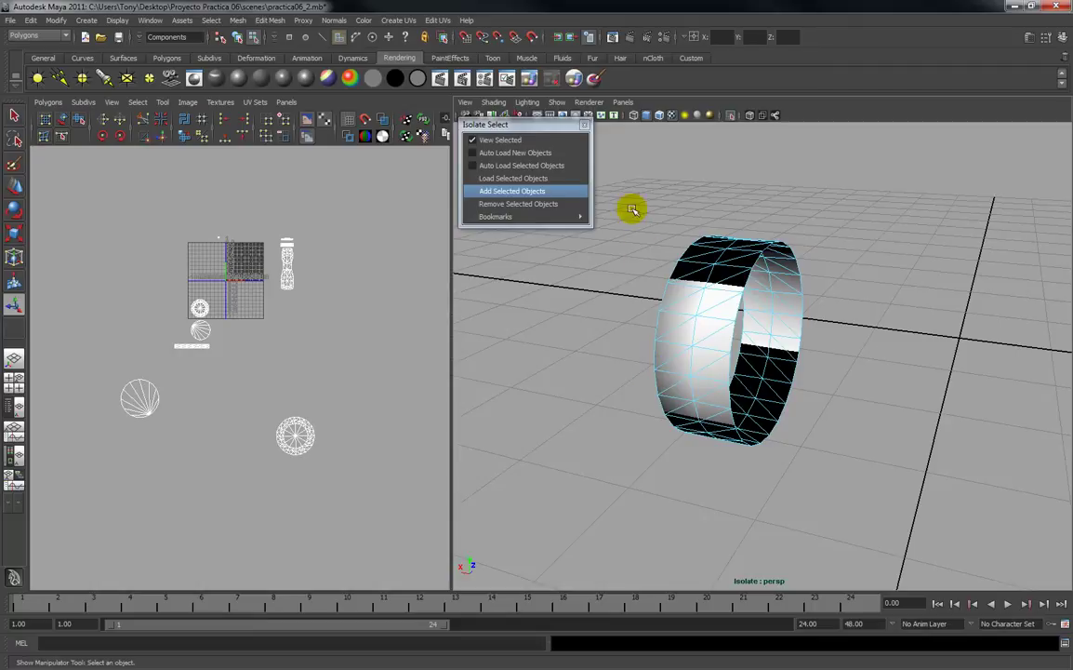
left_click_drag(830, 477, 857, 490)
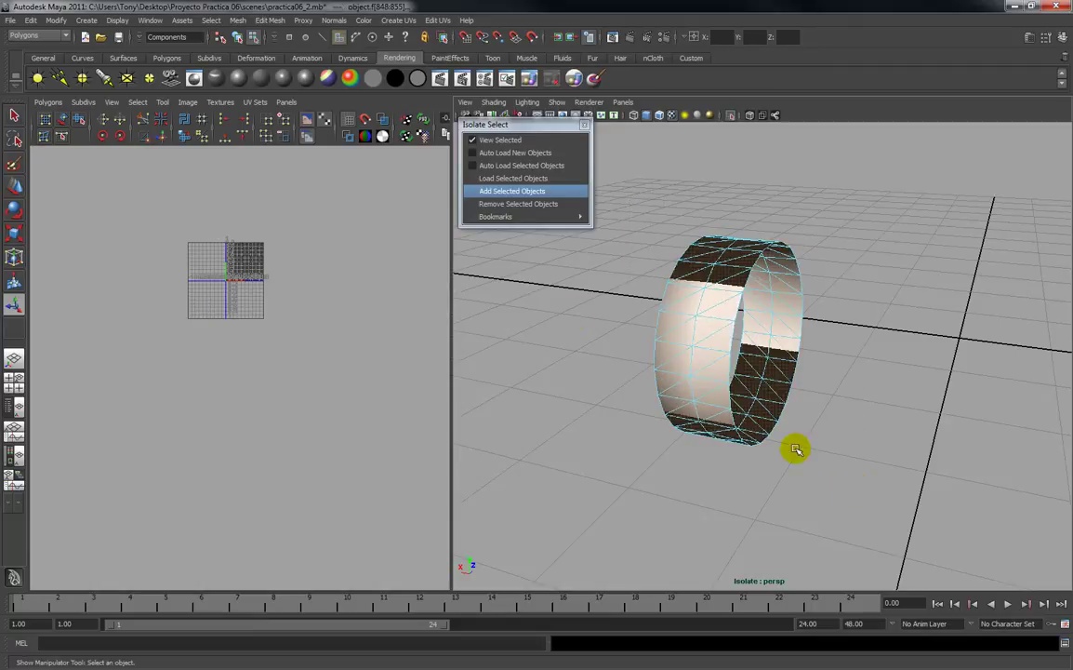
left_click(397, 21)
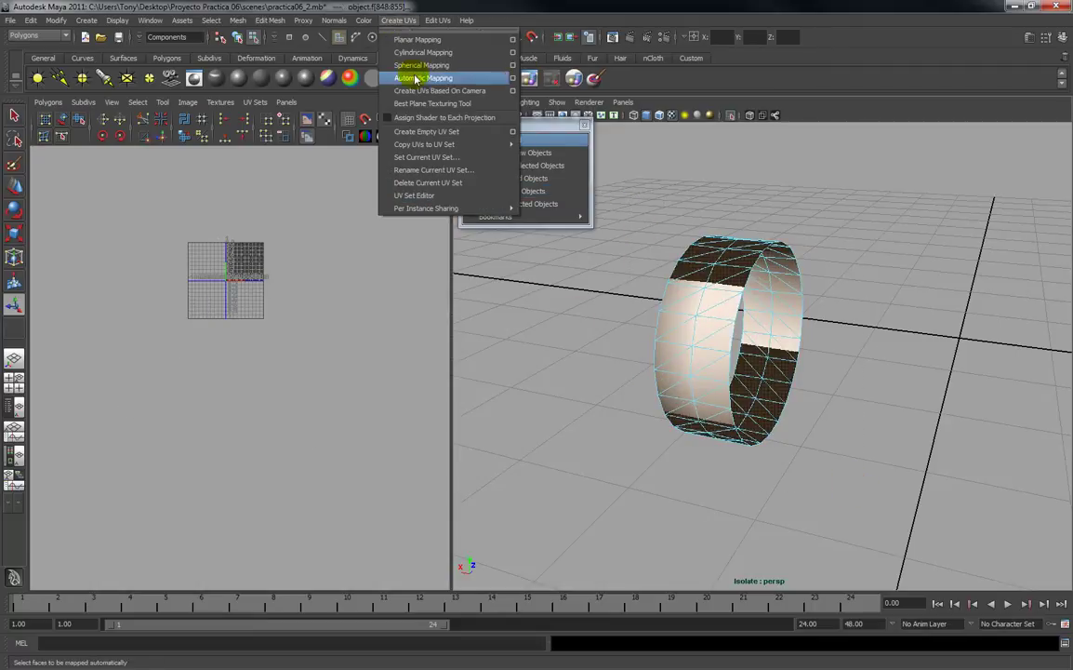
left_click(411, 54)
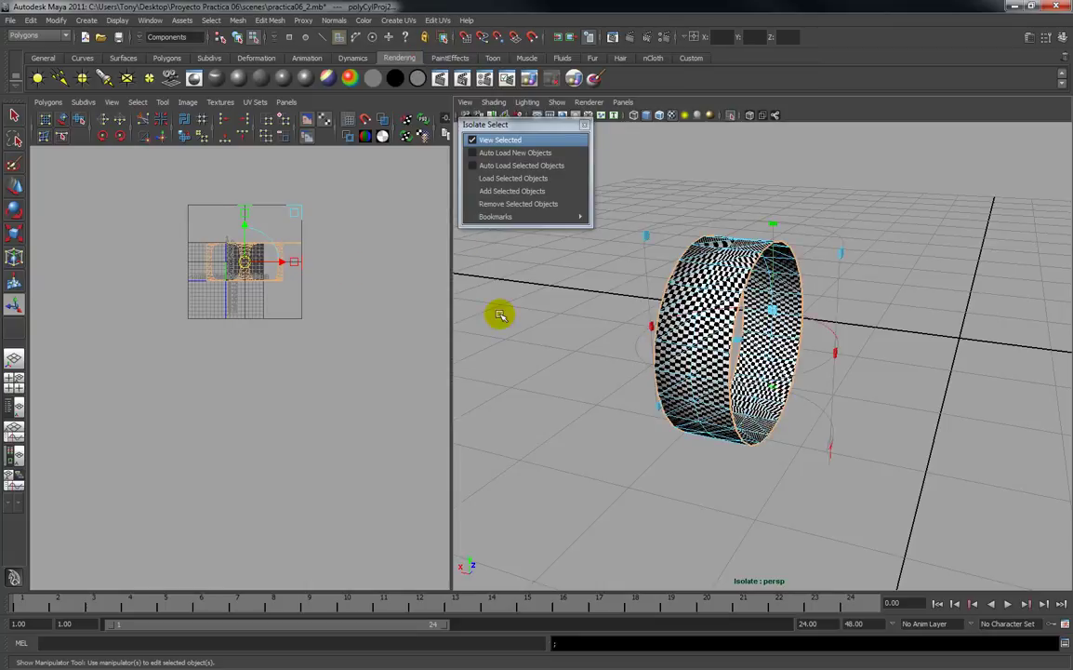
left_click_drag(835, 355, 634, 357)
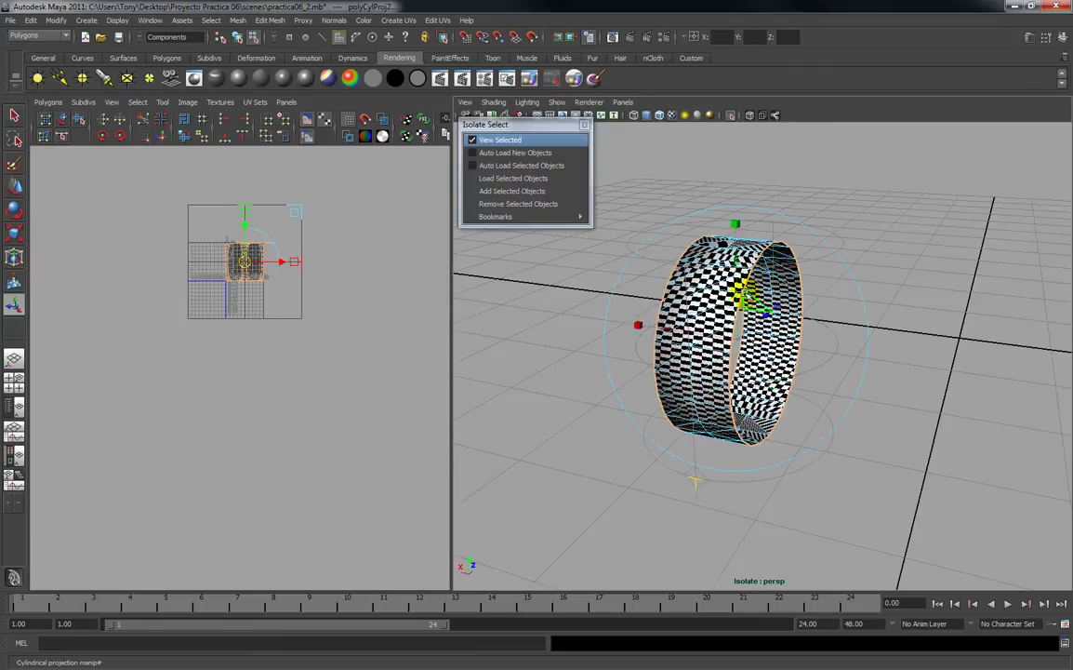
Set the new cylindrical projection's rotation to 90 degrees about Z so it follows the wheel's axle.
left_click_drag(854, 277, 829, 274)
key("ctrl+z")
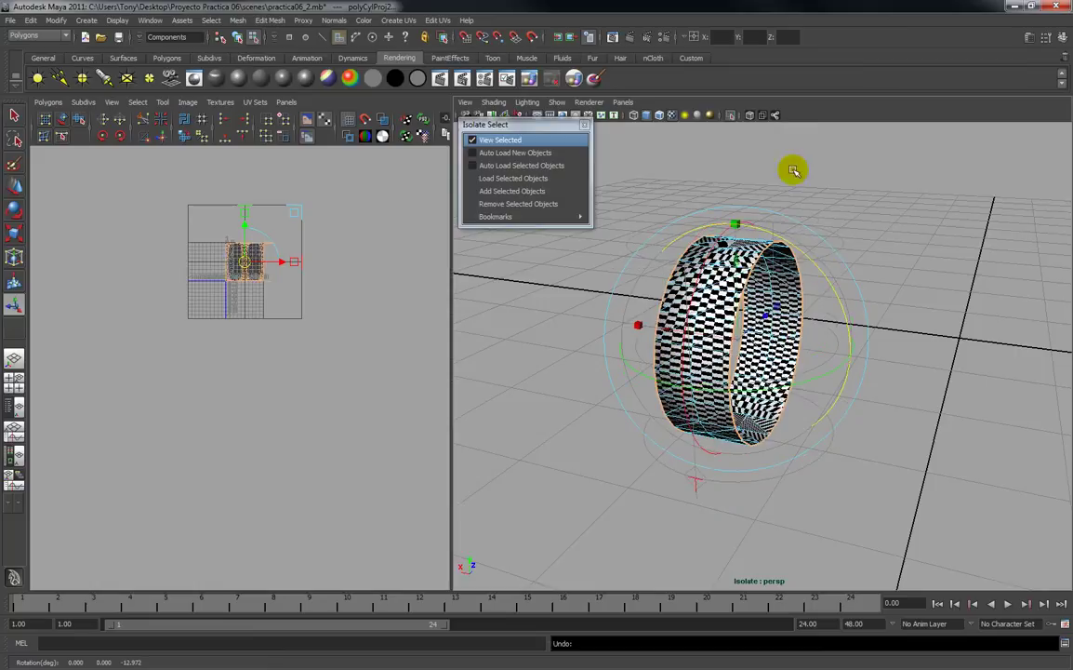
key("Return")
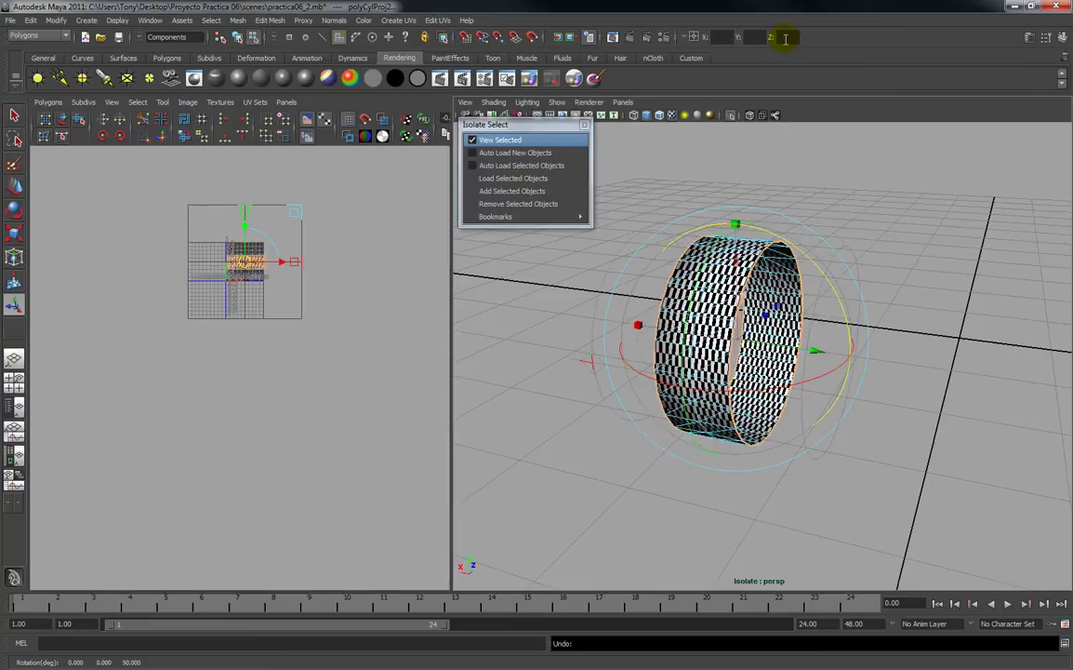
Move the tread's UV projection to empty space below the UV grid and deselect it.
left_click_drag(809, 223, 509, 342, "alt")
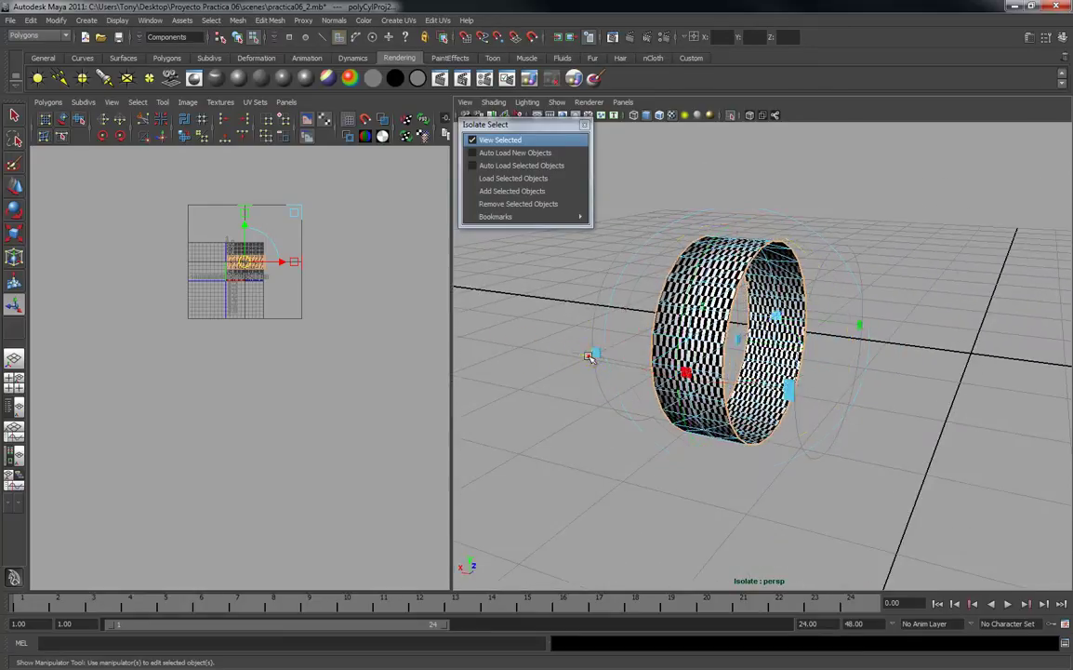
left_click_drag(578, 422, 704, 423, "alt")
left_click_drag(246, 263, 256, 396)
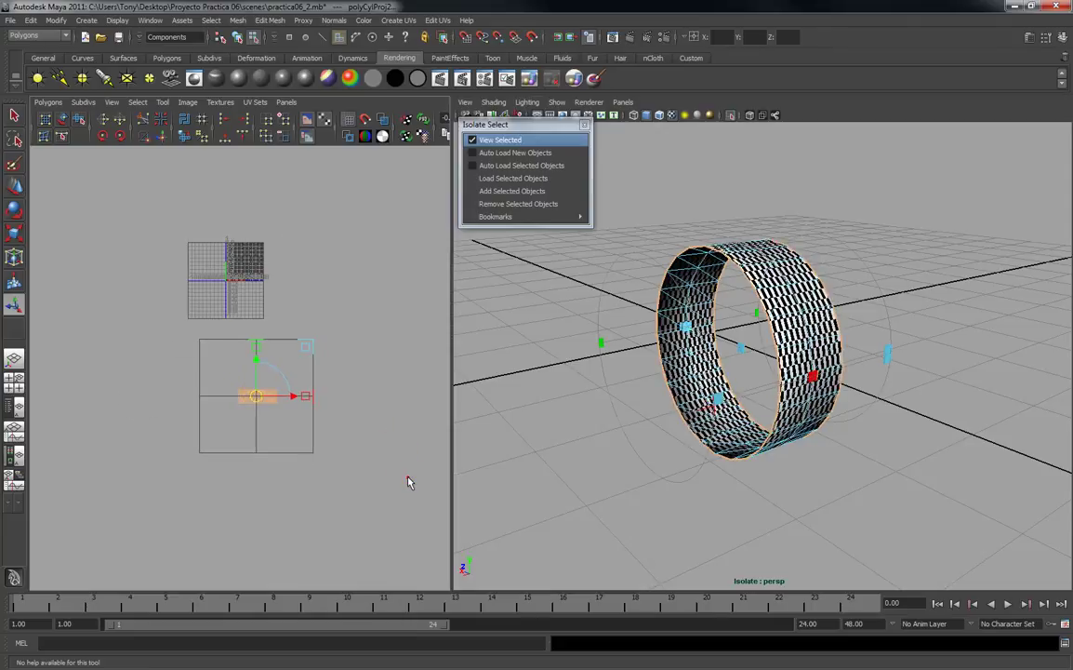
left_click(407, 481)
Select the UVs of the rear wheel's outer side shell and scale them uniformly to about half size.
scroll(353, 455, "up", 2)
middle_click_drag(341, 451, 333, 384, "alt")
scroll(334, 401, "up", 2)
right_click_drag(335, 400, 366, 395)
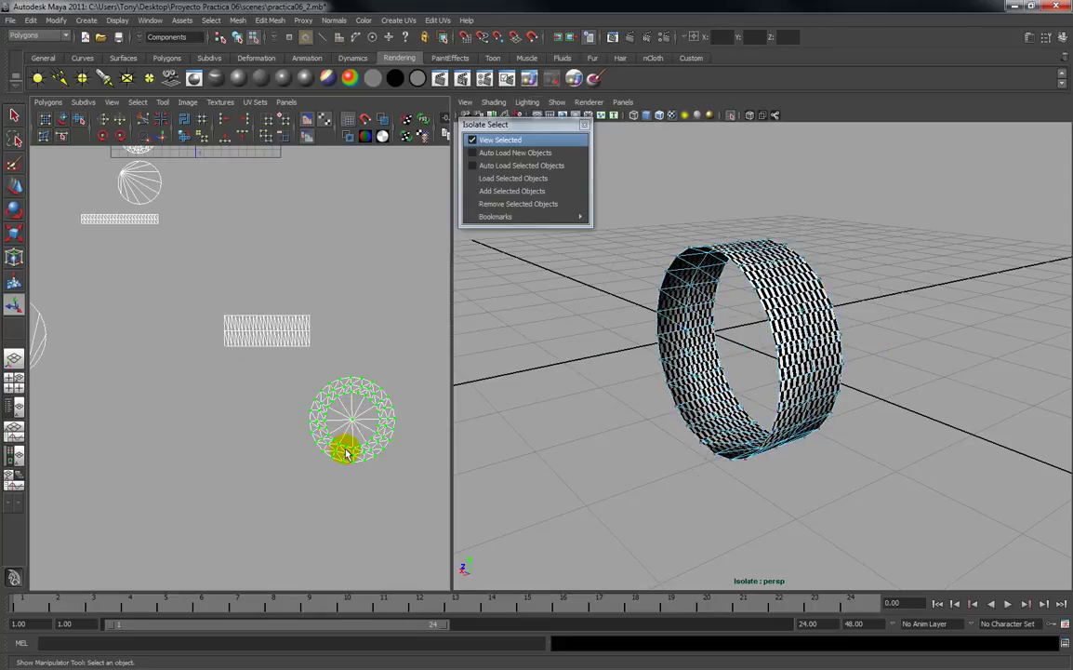
key("r")
left_click_drag(349, 422, 275, 449)
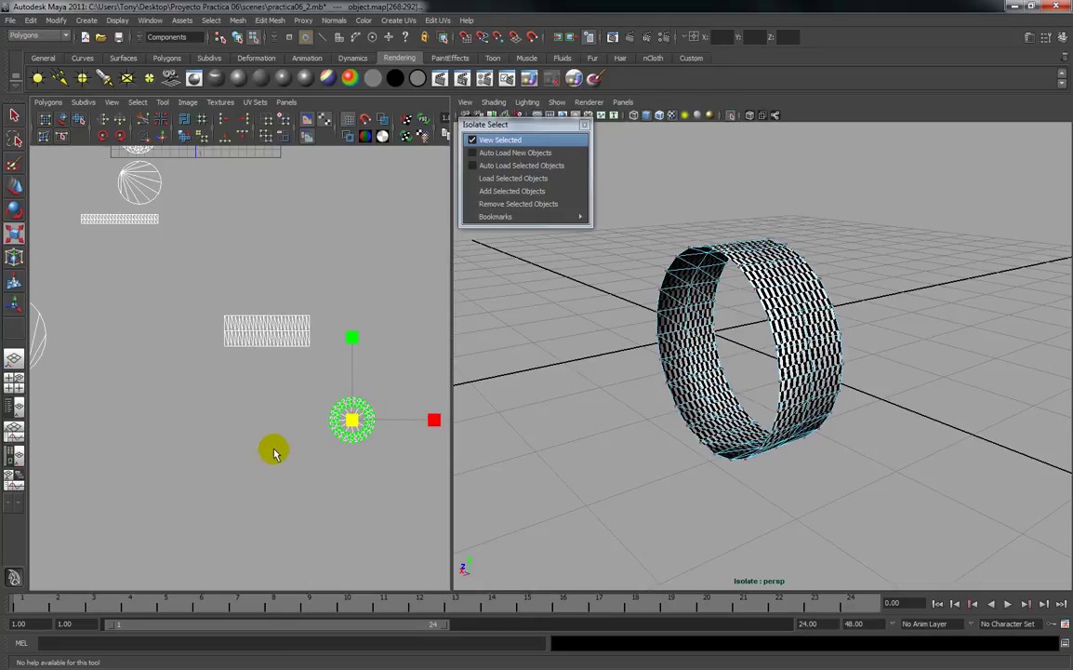
Move the scaled outer side shell into the UV grid beside the first wheel's outer side shell.
key("w")
left_click_drag(352, 420, 213, 180)
middle_click_drag(213, 179, 249, 282, "alt")
left_click_drag(244, 270, 225, 227)
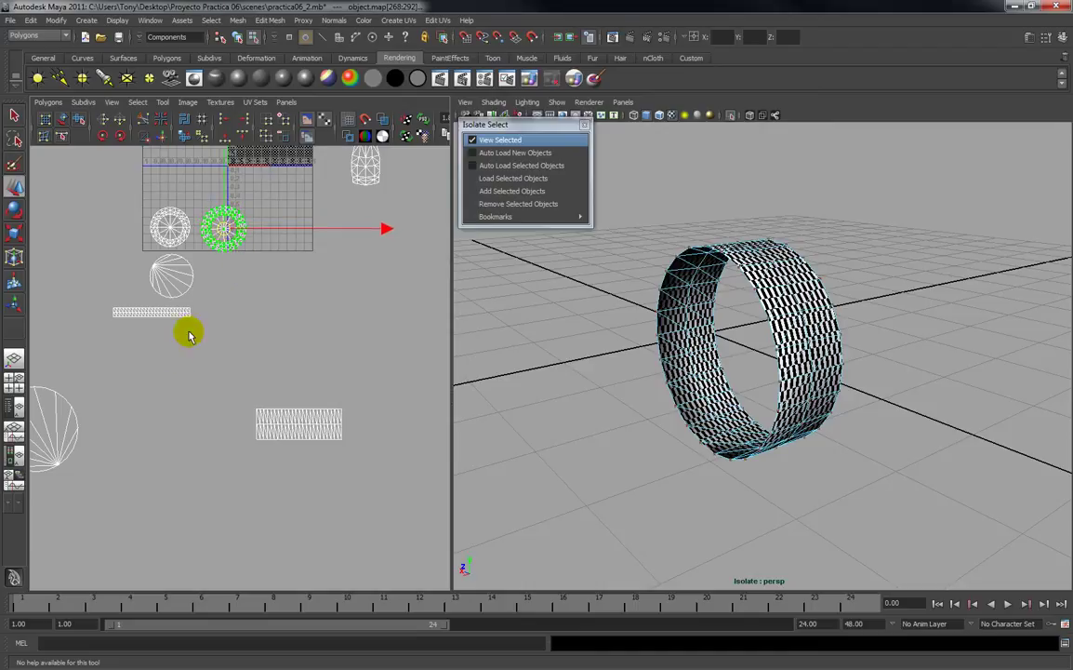
Select the UVs of the rear wheel's inner side shell, scale them to about half size and place them beneath its outer side shell.
middle_click_drag(181, 351, 278, 316, "alt")
left_click_drag(63, 336, 208, 478)
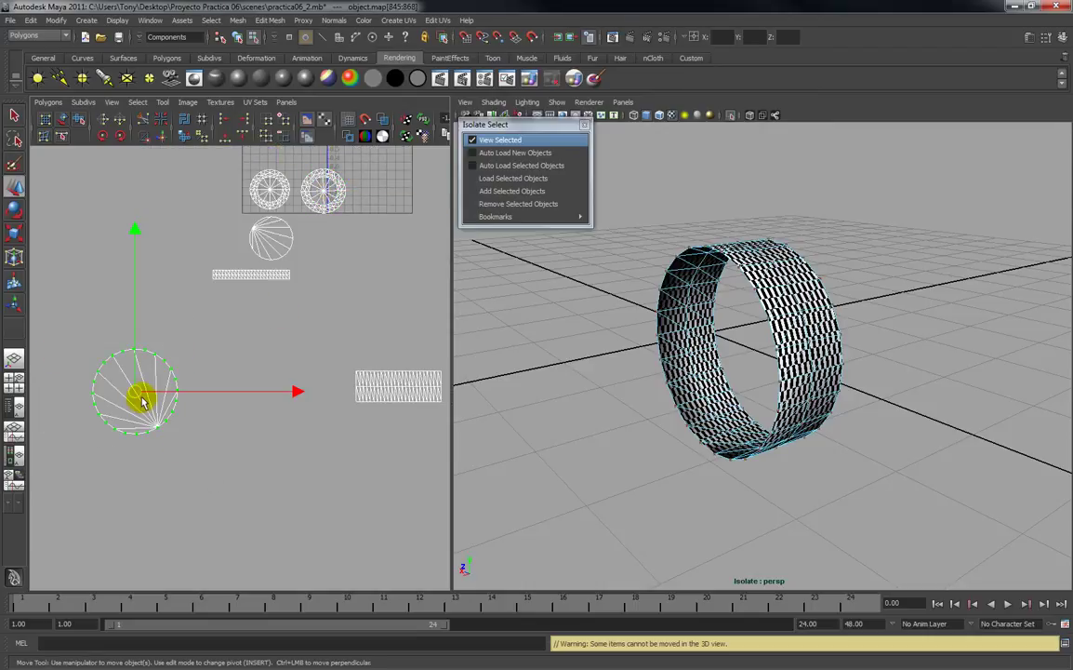
key("r")
left_click_drag(135, 391, 326, 241)
key("w")
key("w")
Select the rear wheel's tread shell, shrink it uniformly and stretch it horizontally until its checker squares look even.
middle_click_drag(288, 320, 167, 319, "alt")
left_click_drag(187, 319, 329, 438)
key("r")
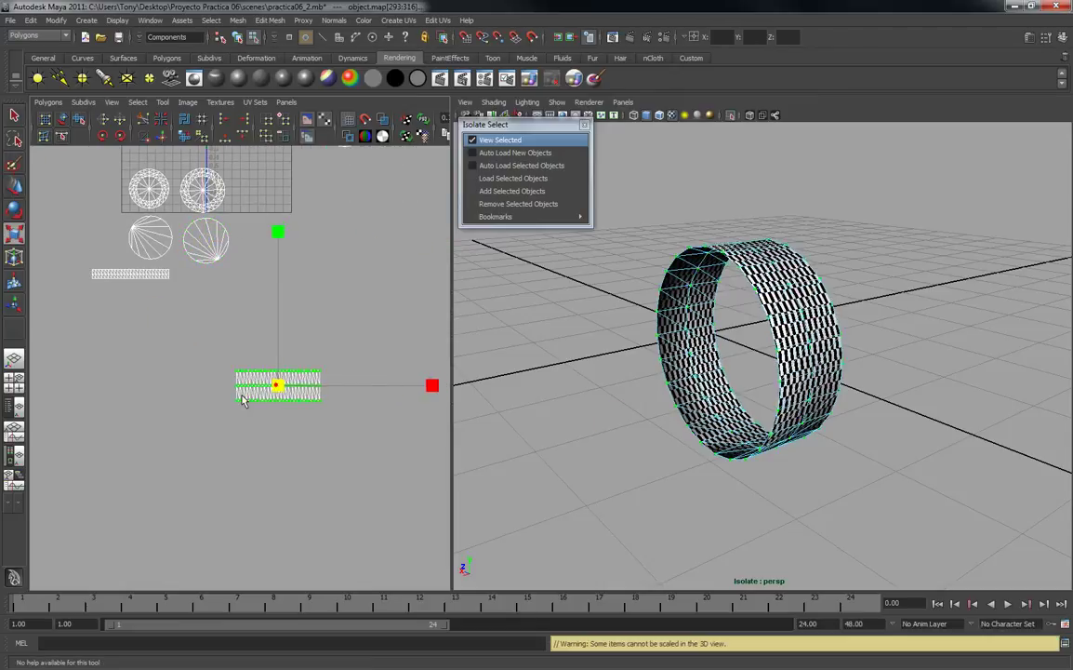
left_click_drag(261, 392, 223, 413)
left_click_drag(436, 384, 625, 391)
left_click_drag(841, 388, 782, 398, "alt")
right_click_drag(781, 398, 807, 561, "alt")
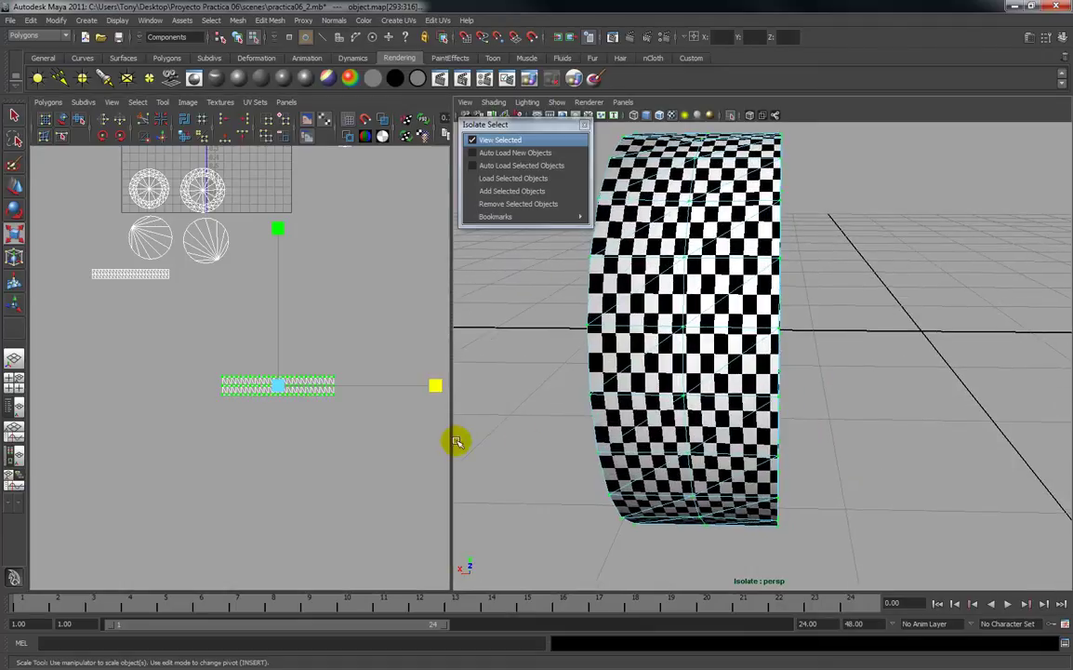
left_click_drag(440, 391, 473, 393)
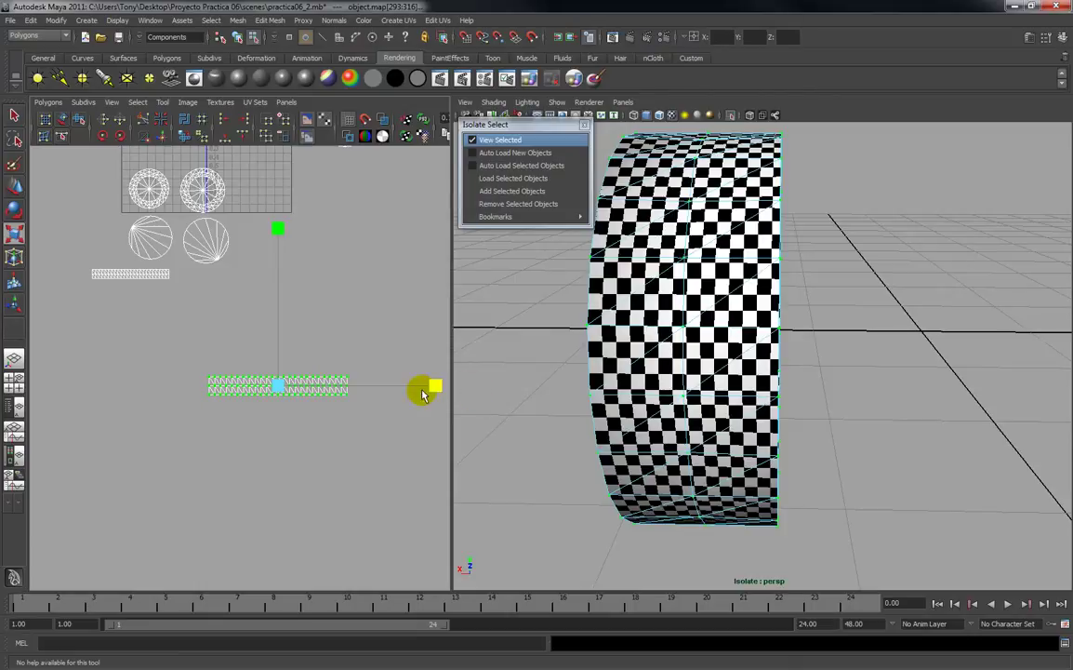
Scale the tread shell down to the first tread strip's length and move it beside that strip.
left_click_drag(284, 387, 209, 281)
key("w")
key("r")
key("w")
left_click_drag(390, 281, 398, 282)
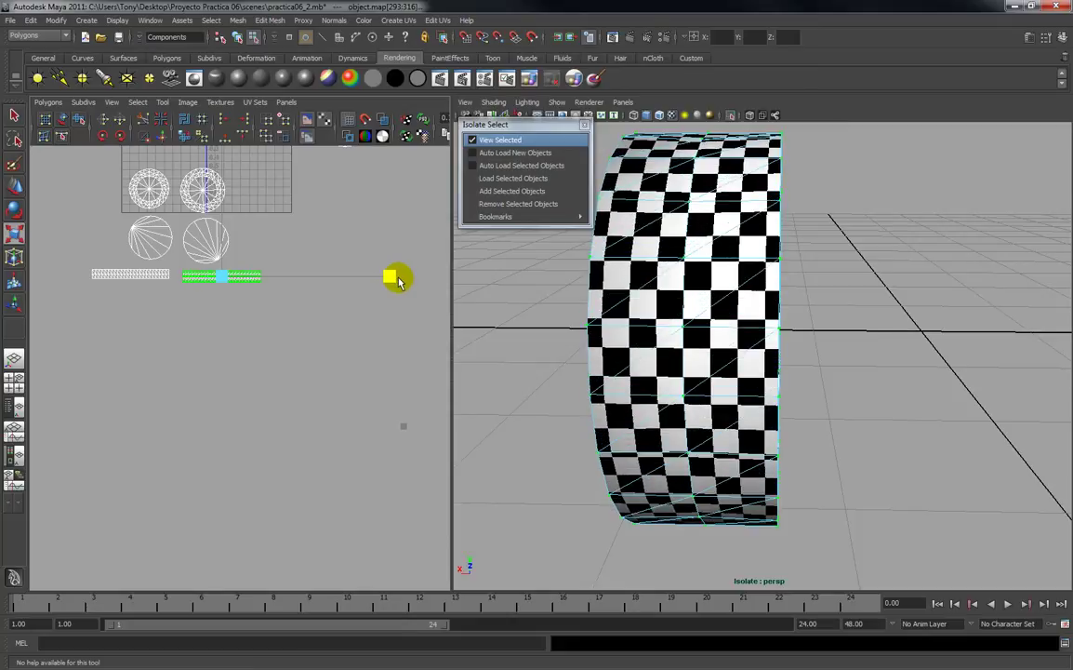
Turn off the isolated view to bring back the whole car.
middle_click_drag(261, 340, 254, 424, "alt")
right_click_drag(263, 380, 268, 263, "alt")
middle_click_drag(268, 263, 270, 332, "alt")
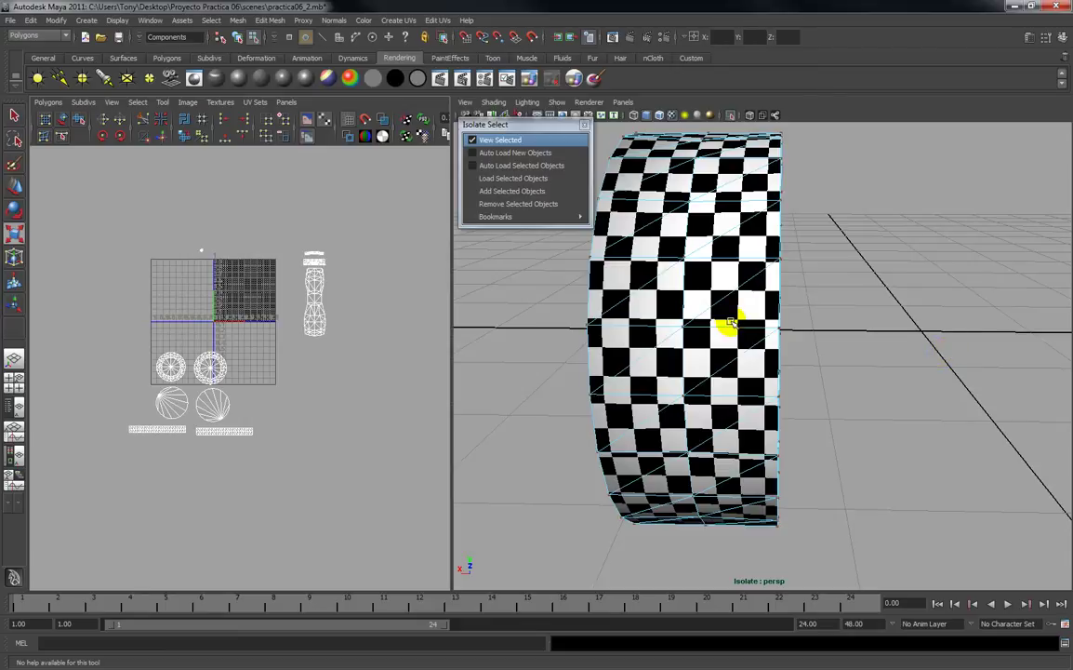
left_click_drag(707, 321, 824, 326, "alt")
scroll(800, 324, "down", 5)
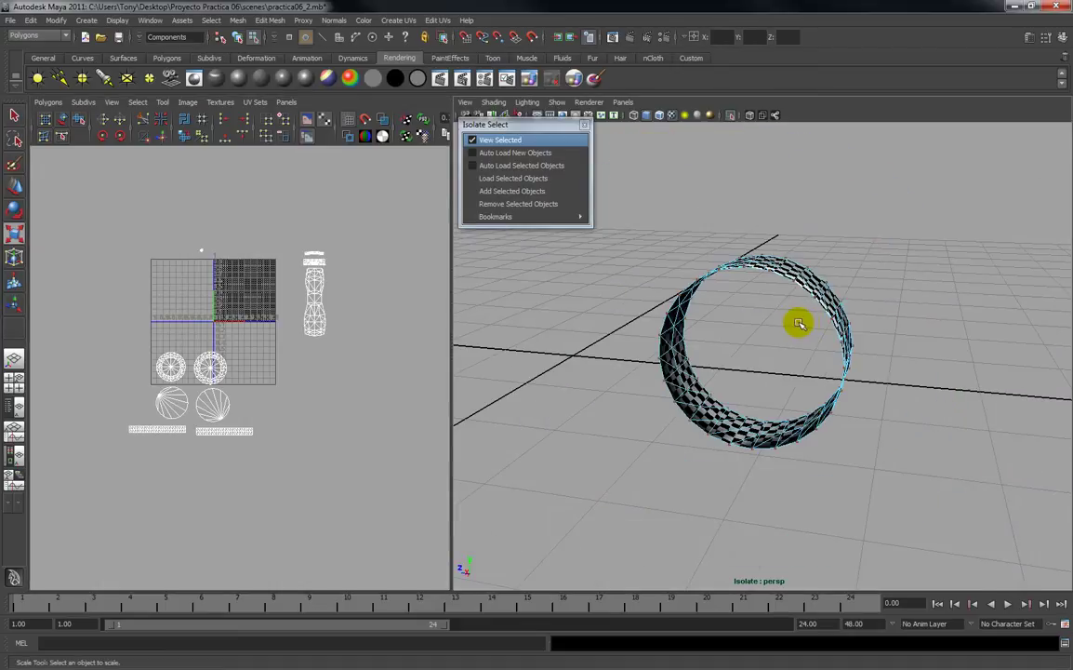
left_click(493, 140)
left_click_drag(682, 370, 879, 346, "alt")
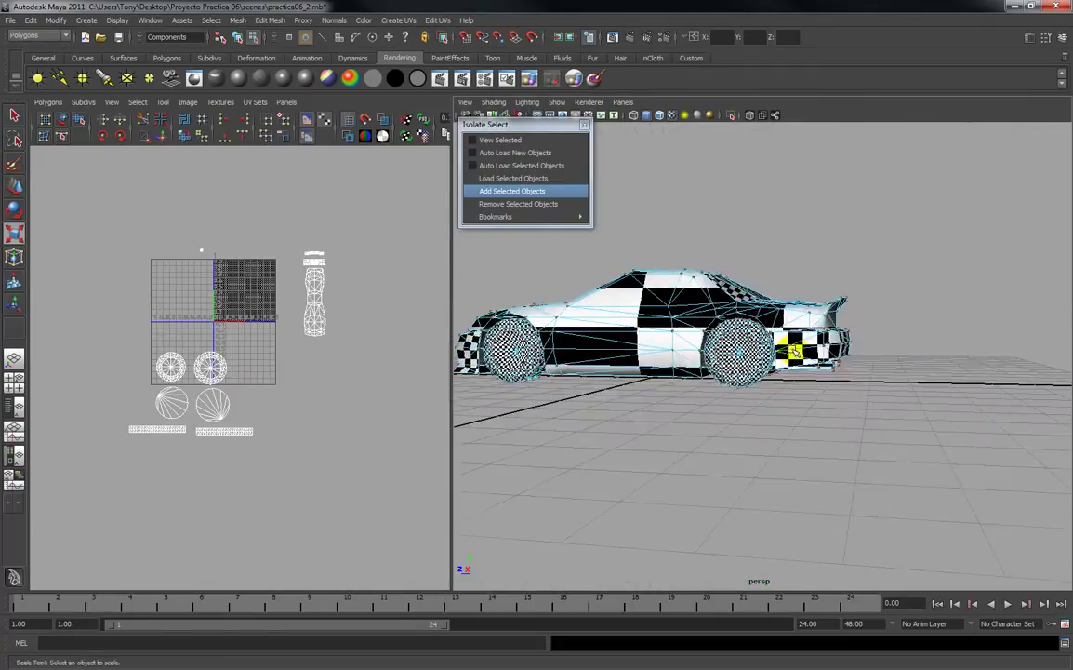
right_click(324, 341)
left_click(334, 370)
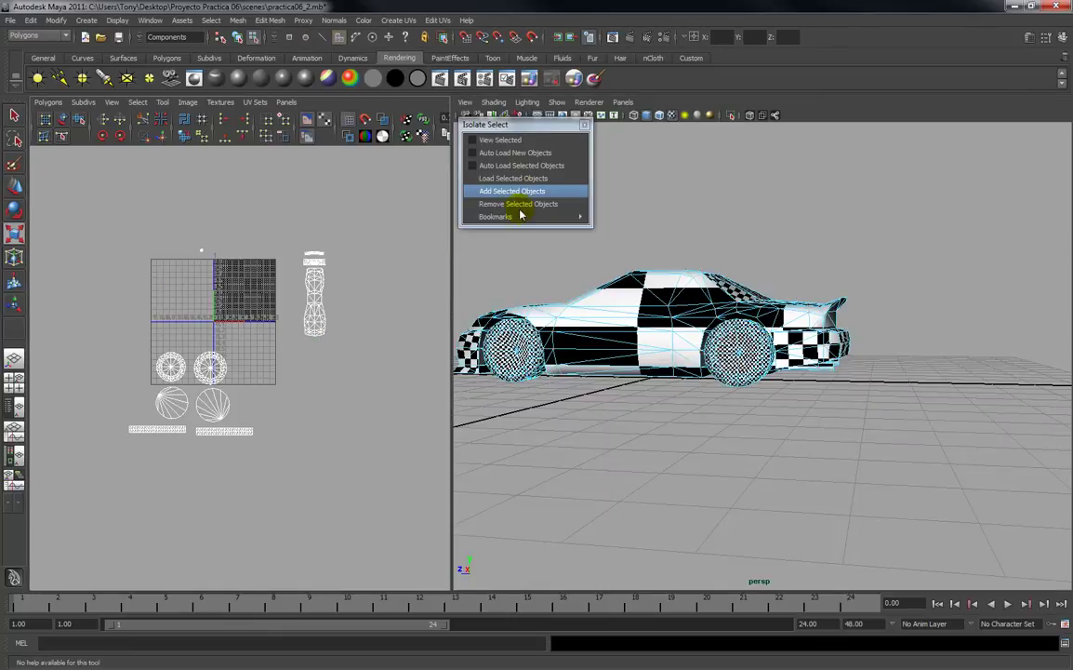
right_click_drag(622, 293, 655, 293, "alt")
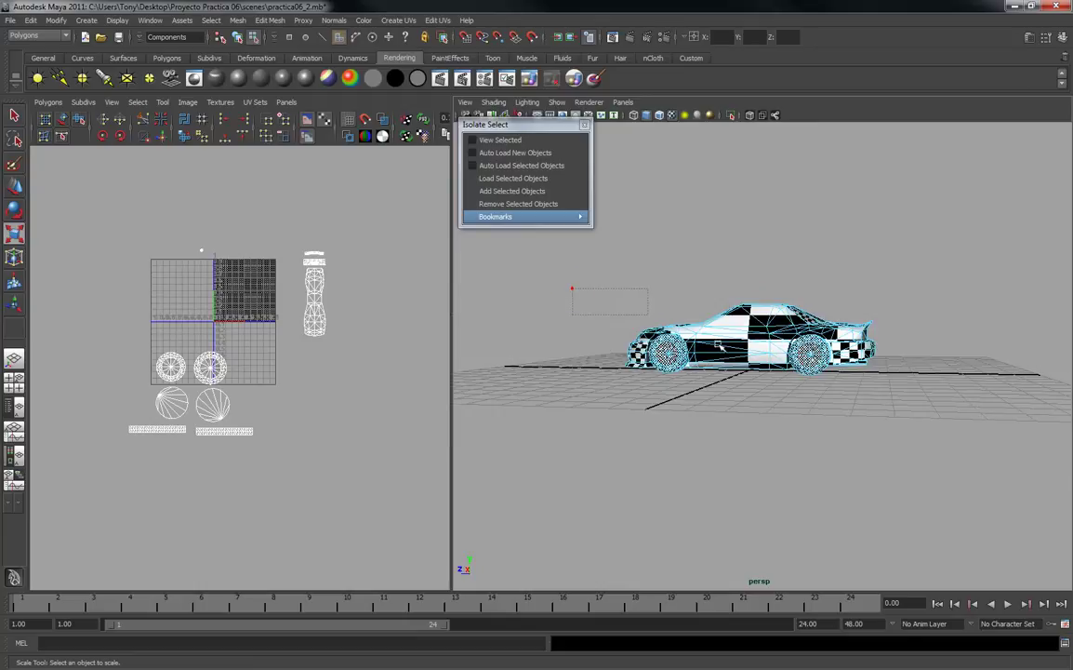
left_click_drag(909, 416, 909, 416)
mouse_move(807, 406)
left_mouse_down("alt")
mouse_move(721, 273)
mouse_move(762, 395)
mouse_move(815, 424)
left_mouse_up("alt")
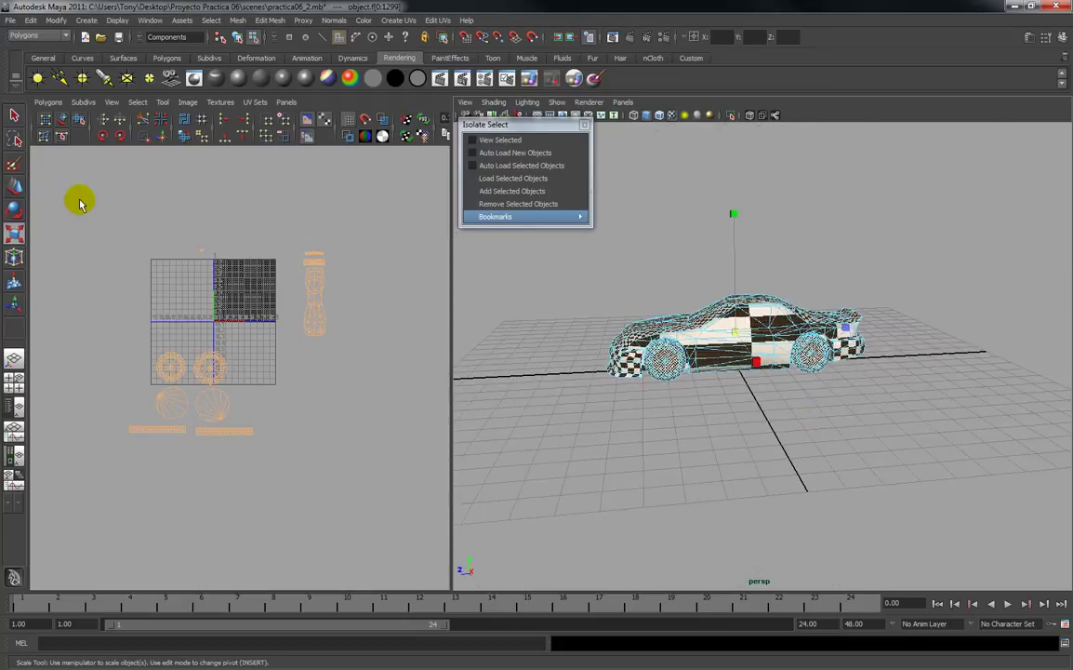
left_click_drag(137, 218, 233, 287)
left_click_drag(703, 364, 759, 380, "alt")
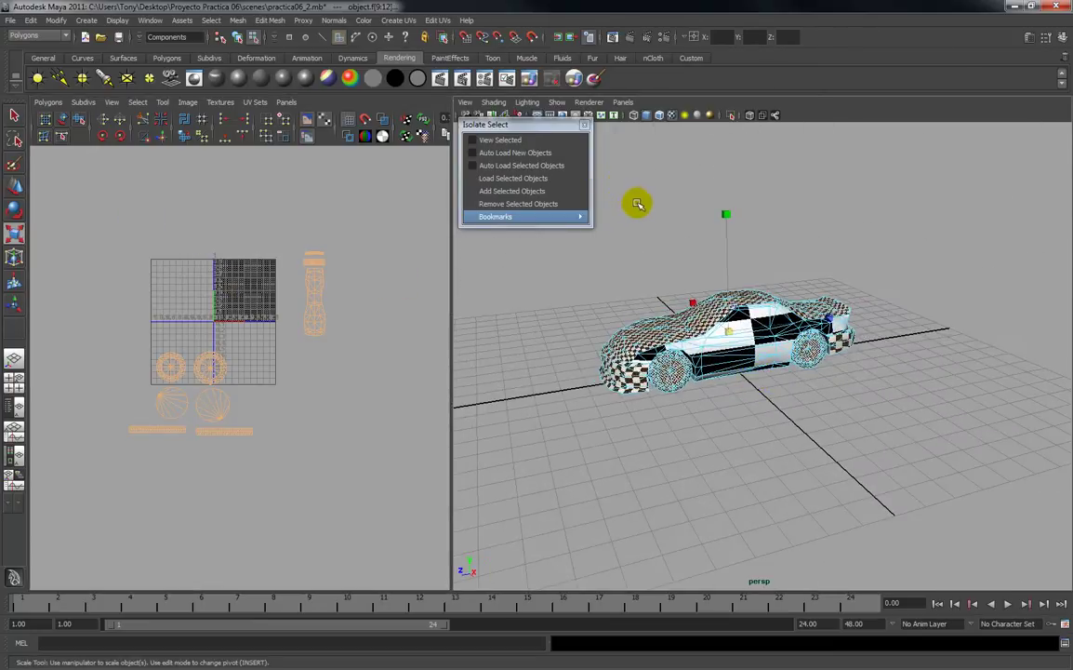
Isolate all the car's faces, deselect the unmapped ones collapsed at the UV dot, and remove the remaining mapped faces from the isolated view.
right_click(696, 338)
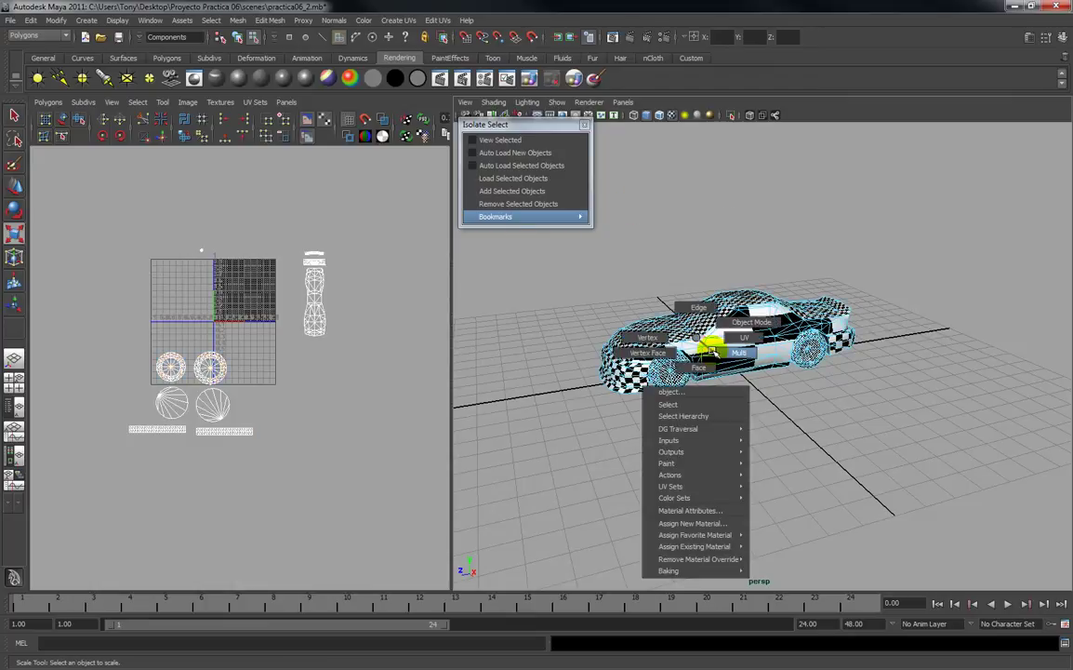
right_click_drag(700, 364, 700, 368)
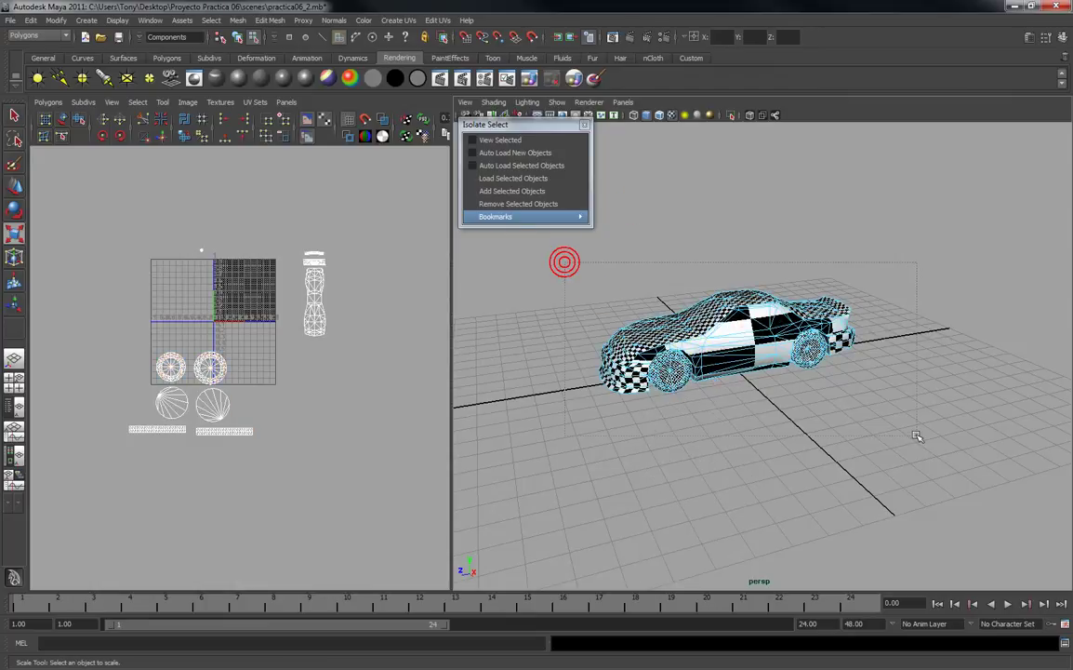
left_click_drag(917, 436, 917, 436)
left_click(492, 140)
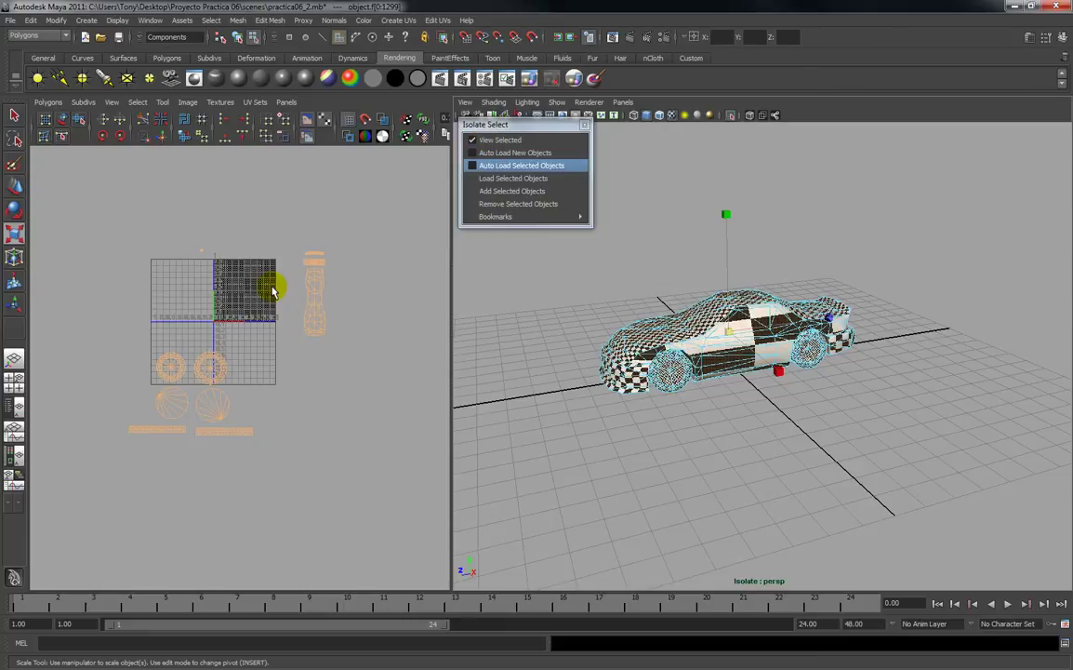
left_click_drag(128, 214, 252, 284)
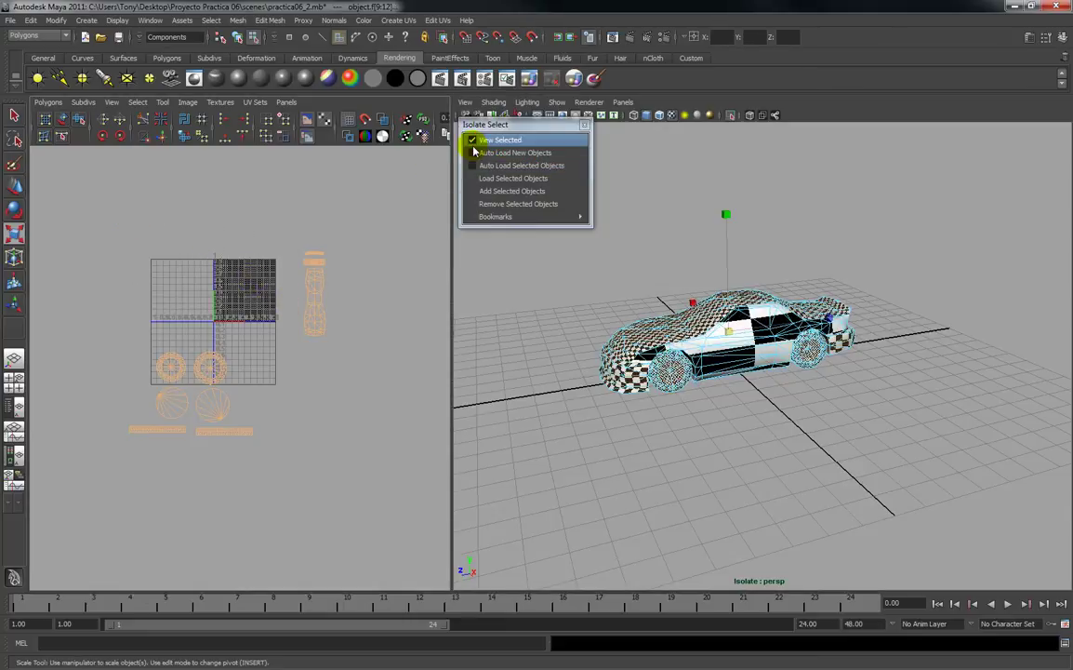
left_click(517, 204)
Turn off the checker texture display and frame the rear of the car.
left_click_drag(755, 277, 741, 233, "alt")
left_click_drag(836, 245, 800, 432, "alt")
mouse_move(664, 325)
left_mouse_down("alt")
mouse_move(673, 415)
mouse_move(616, 367)
mouse_move(633, 362)
mouse_move(695, 434)
mouse_move(698, 368)
mouse_move(712, 365)
left_mouse_up("alt")
left_click(671, 116)
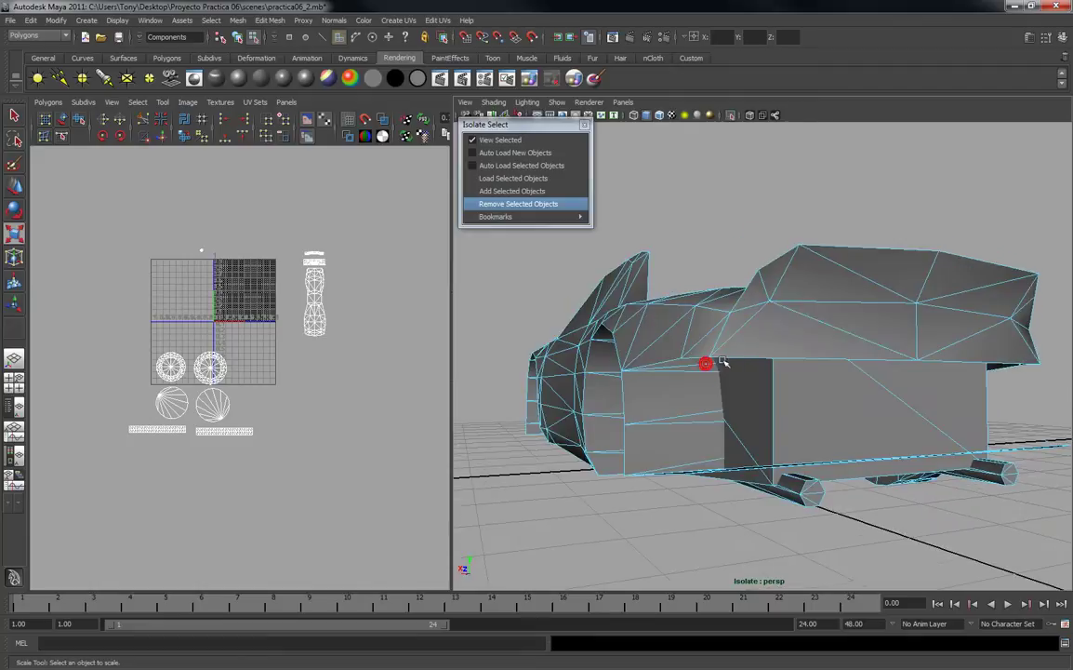
Select all the faces of the car's upper rear panel, from one side corner to the other.
right_click(755, 326)
left_click(786, 340)
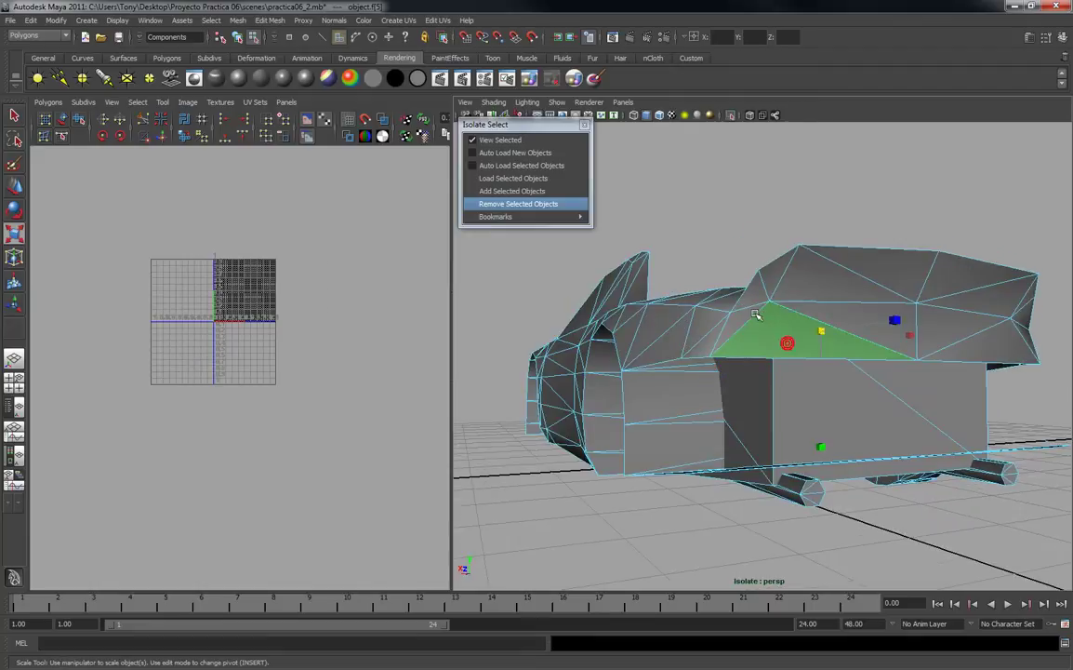
left_click(749, 291, "shift")
left_click(772, 278, "shift")
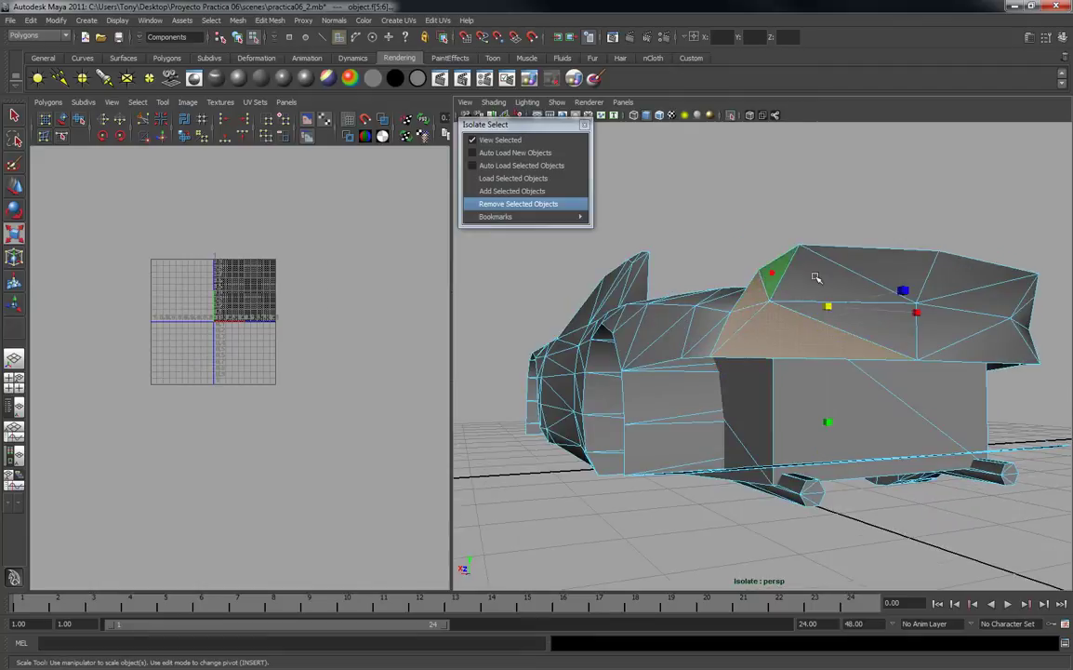
left_click(808, 278, "shift")
left_click(889, 321, "shift")
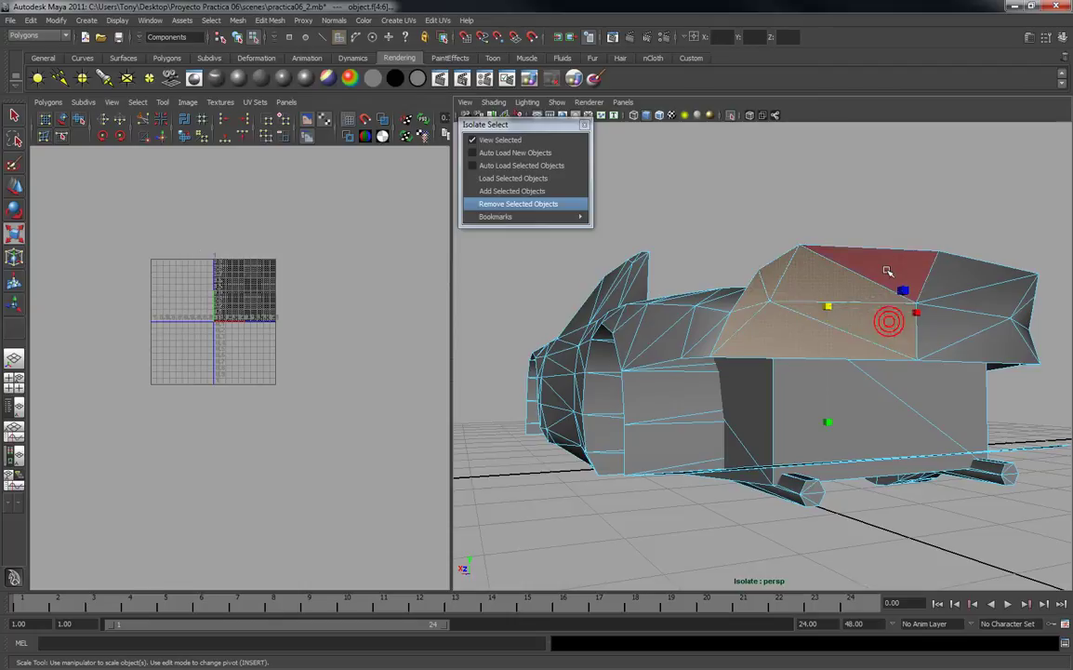
left_click(973, 282, "shift")
key("q")
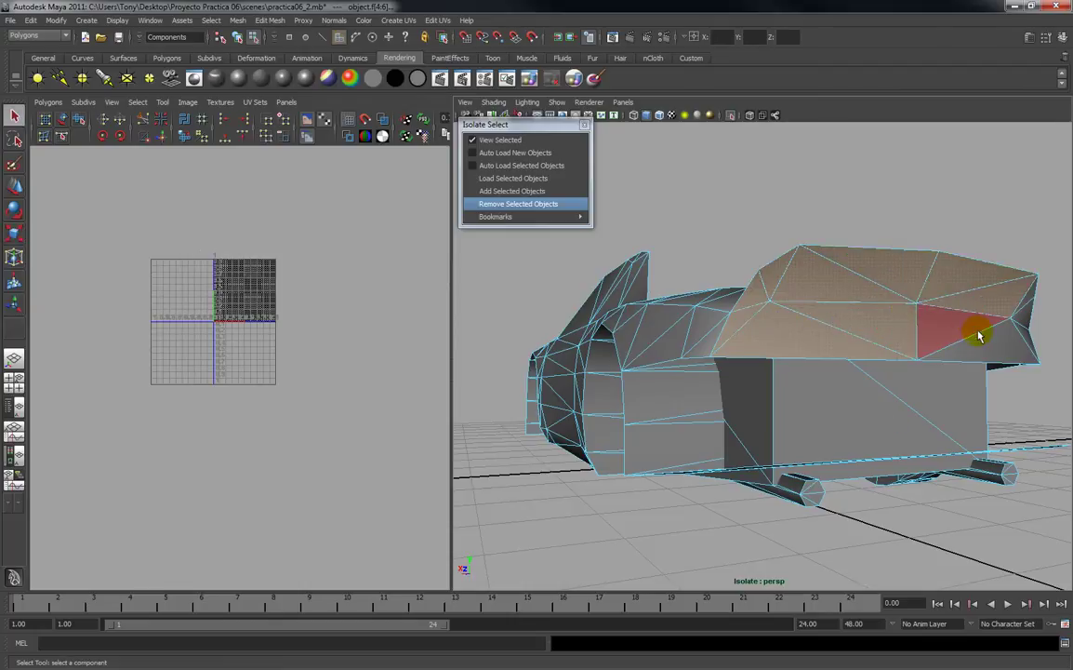
left_click(962, 322, "shift")
left_click(982, 343, "shift")
left_click_drag(955, 334, 659, 328, "alt")
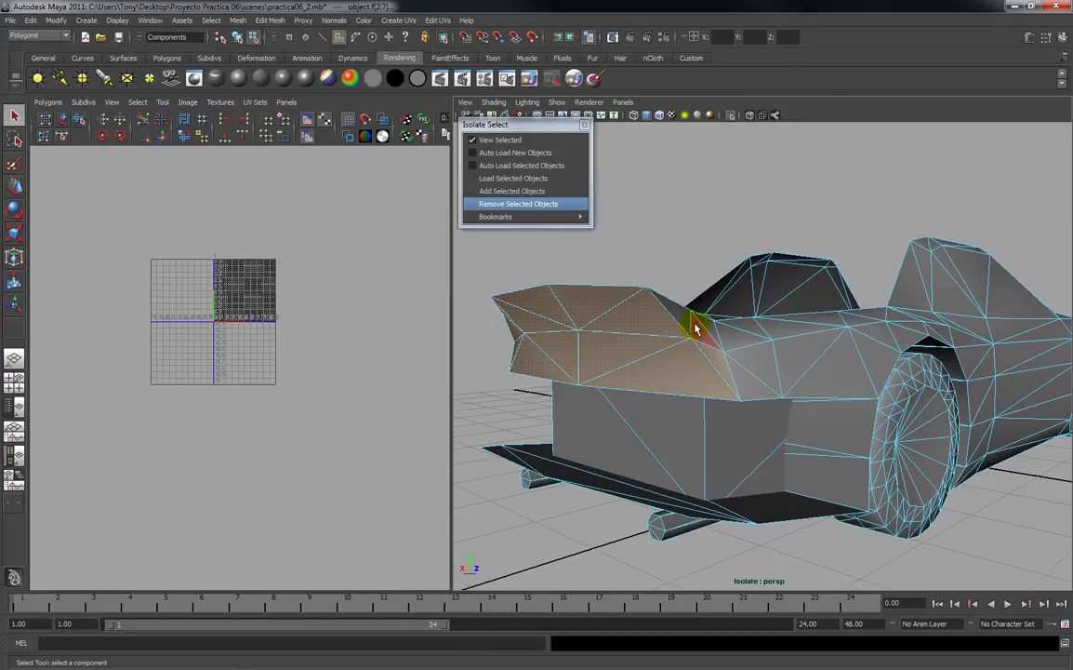
left_click_drag(682, 339, 647, 340, "alt")
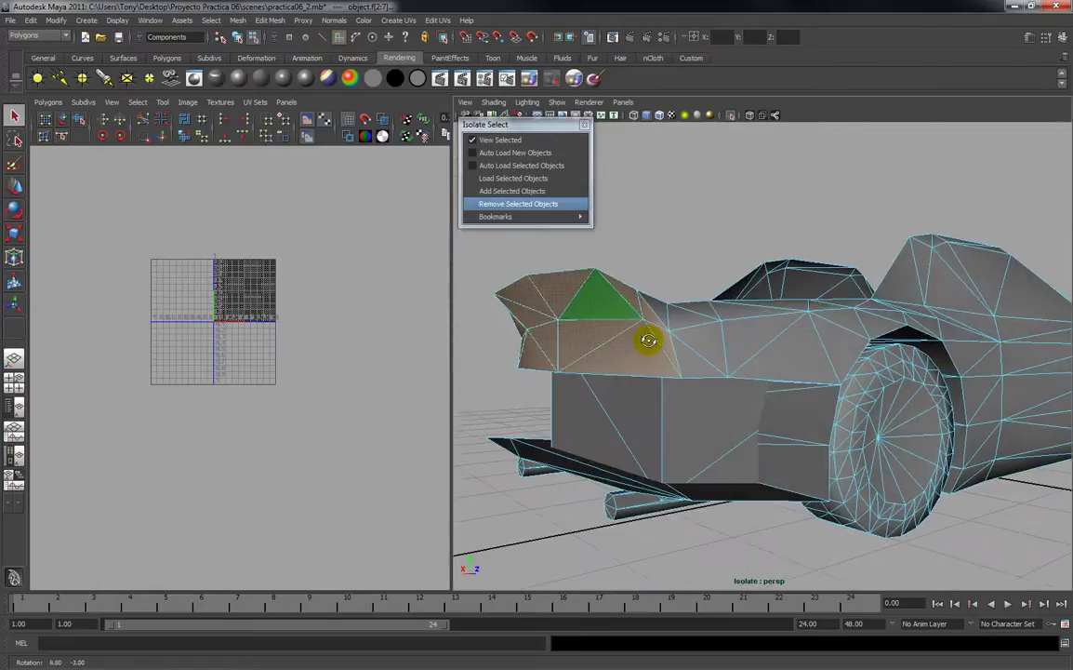
left_click_drag(651, 283, 670, 368, "alt")
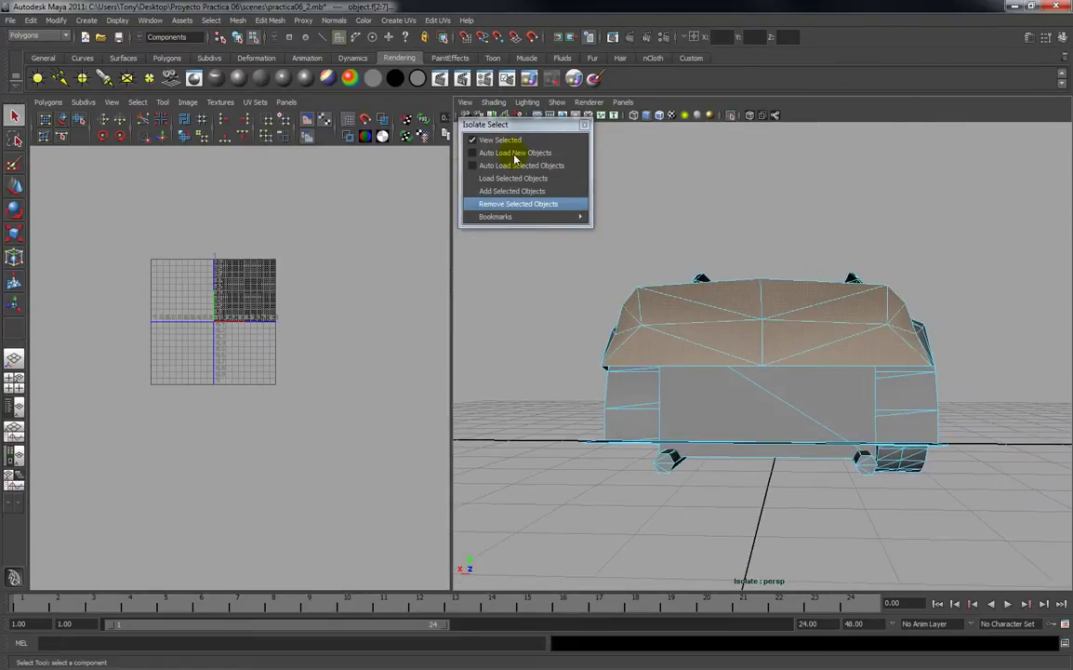
Apply a planar mapping to the rear panel faces, fitted to the bounding box and projected from the Z axis, keeping the image ratio.
left_click(400, 20)
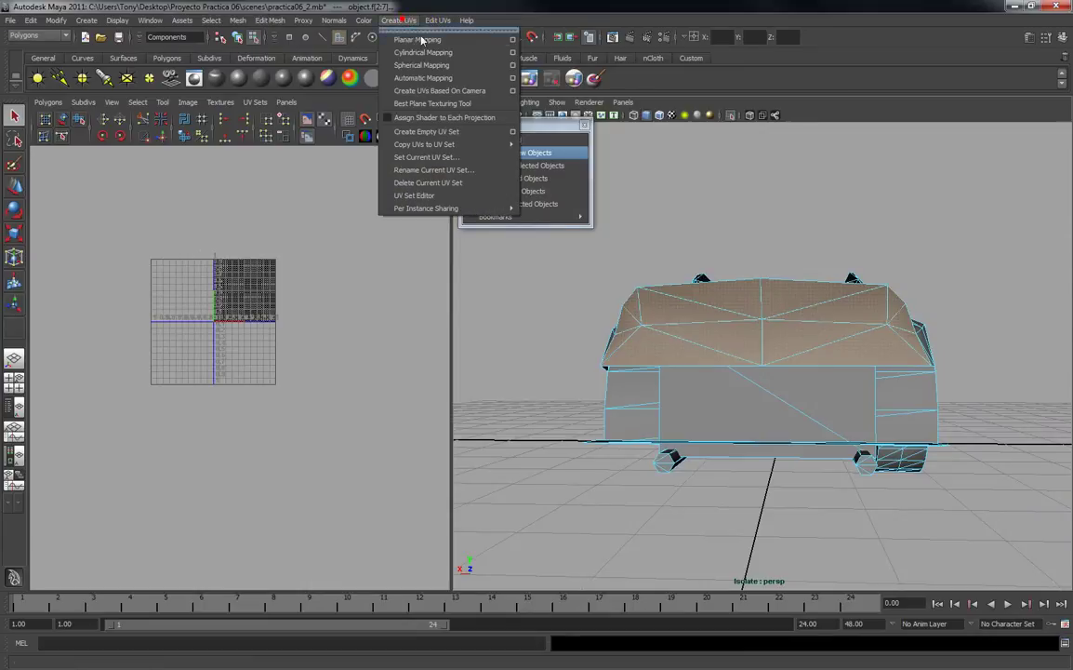
left_click(512, 40)
left_click_drag(656, 389, 682, 390, "alt")
left_click(431, 372)
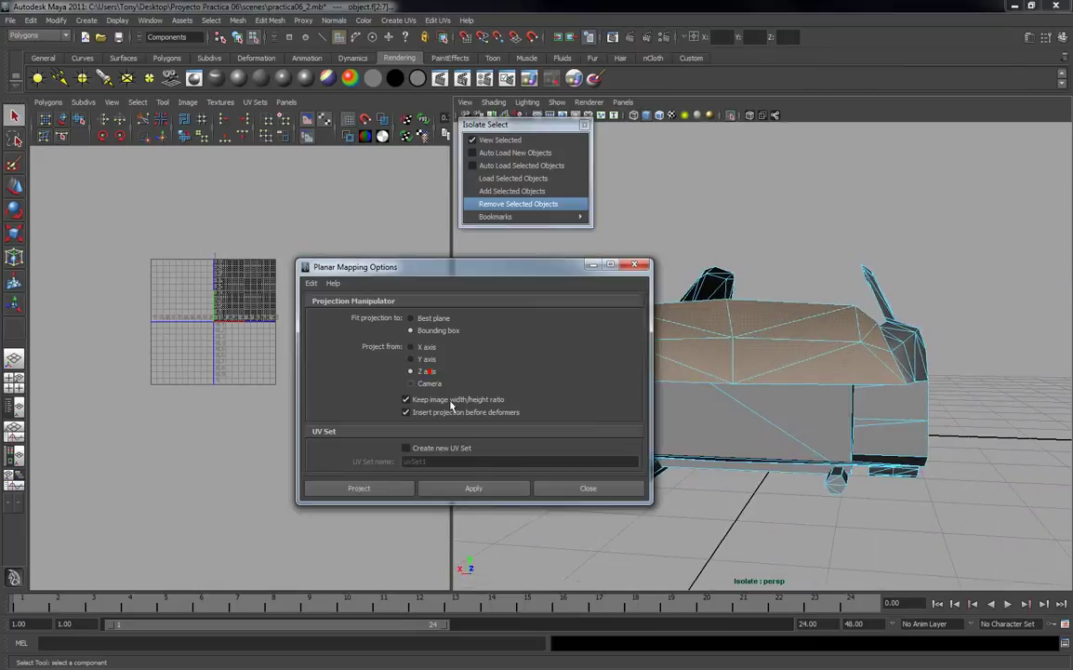
left_click(474, 488)
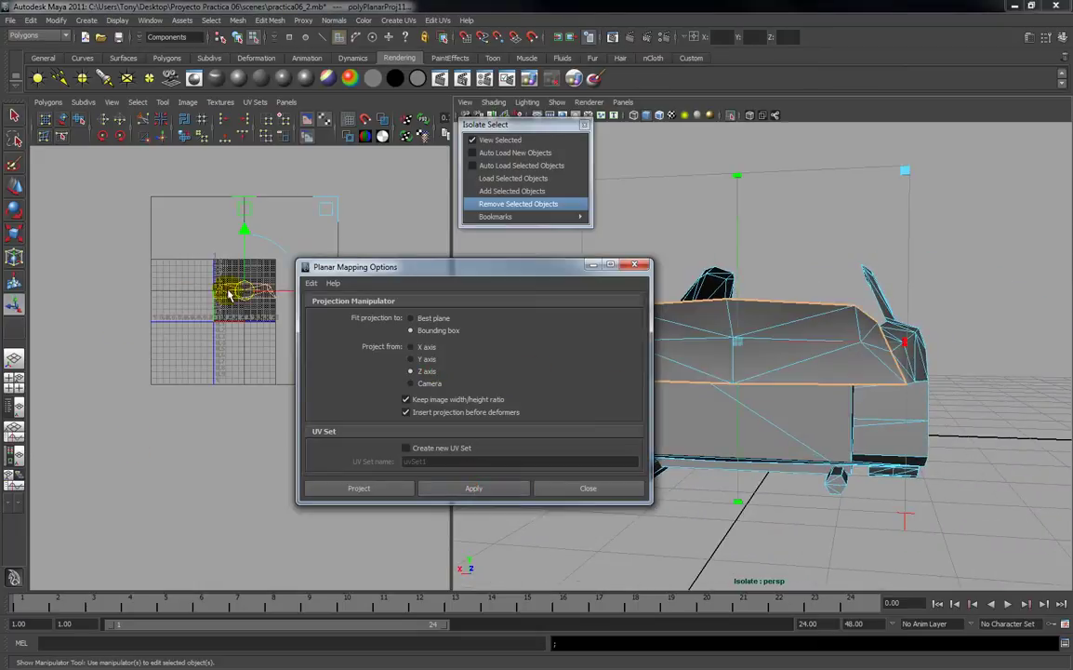
Move the rear panel's projection to empty space below the UV grid and close the mapping options.
left_click_drag(245, 294, 240, 532)
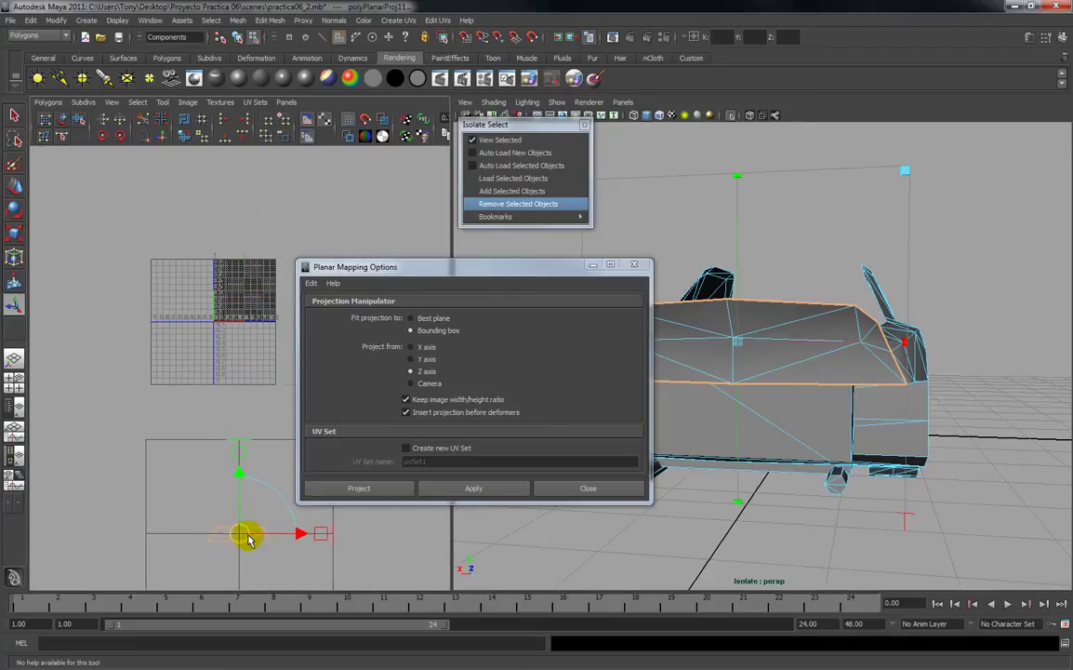
left_click_drag(483, 271, 285, 187)
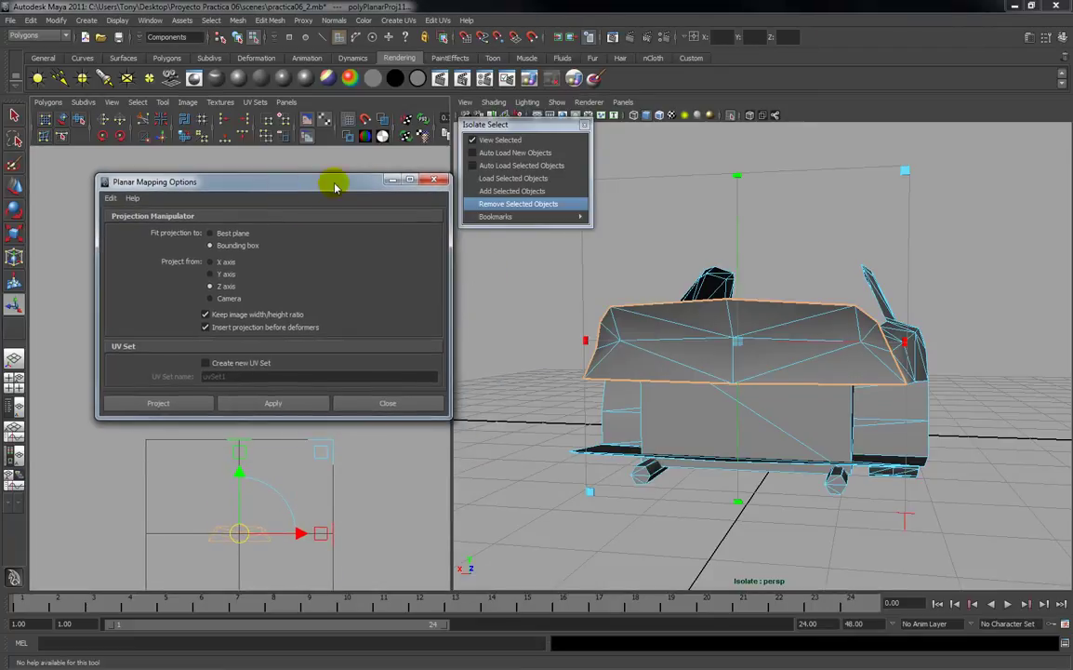
left_click(434, 182)
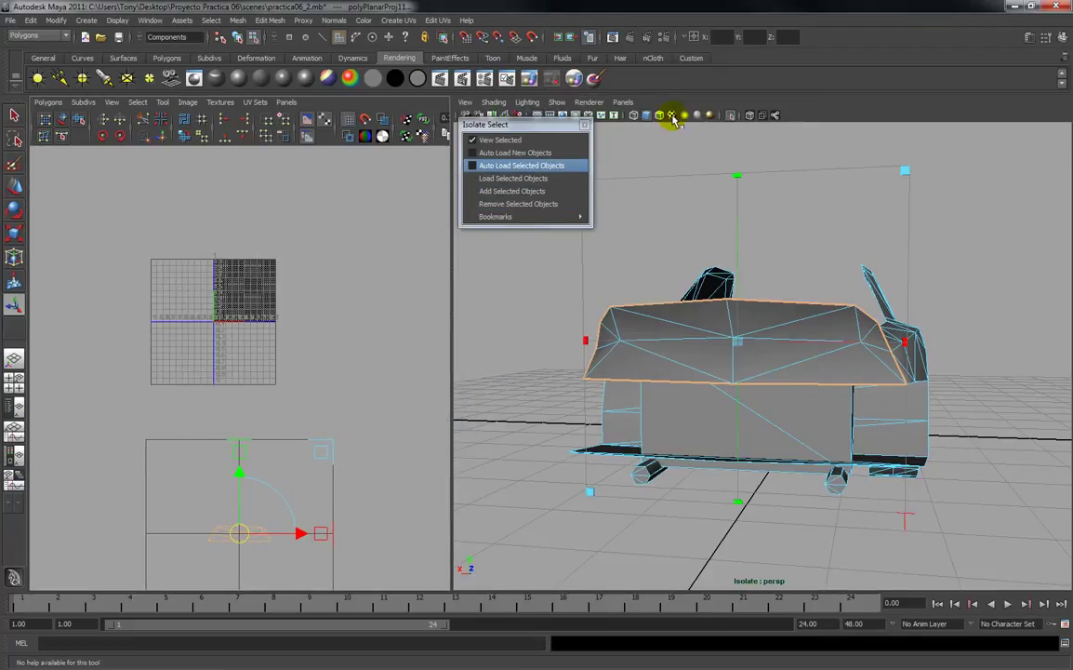
Turn the checker texture display back on, check the rear panel up close and deselect the projection.
left_click(672, 115)
scroll(663, 381, "up", 3)
left_click_drag(800, 399, 727, 404, "alt")
right_click_drag(726, 417, 723, 509, "alt")
left_click(360, 473)
Switch to UV selection and move the upper UVs of the rear panel shell slightly up to even out the checker.
middle_click_drag(276, 476, 285, 421, "alt")
right_click_drag(284, 398, 283, 433, "alt")
middle_click_drag(260, 395, 252, 263, "alt")
right_click_drag(252, 307, 246, 402, "alt")
middle_click_drag(245, 402, 237, 359, "alt")
right_click(237, 361)
left_click(280, 365)
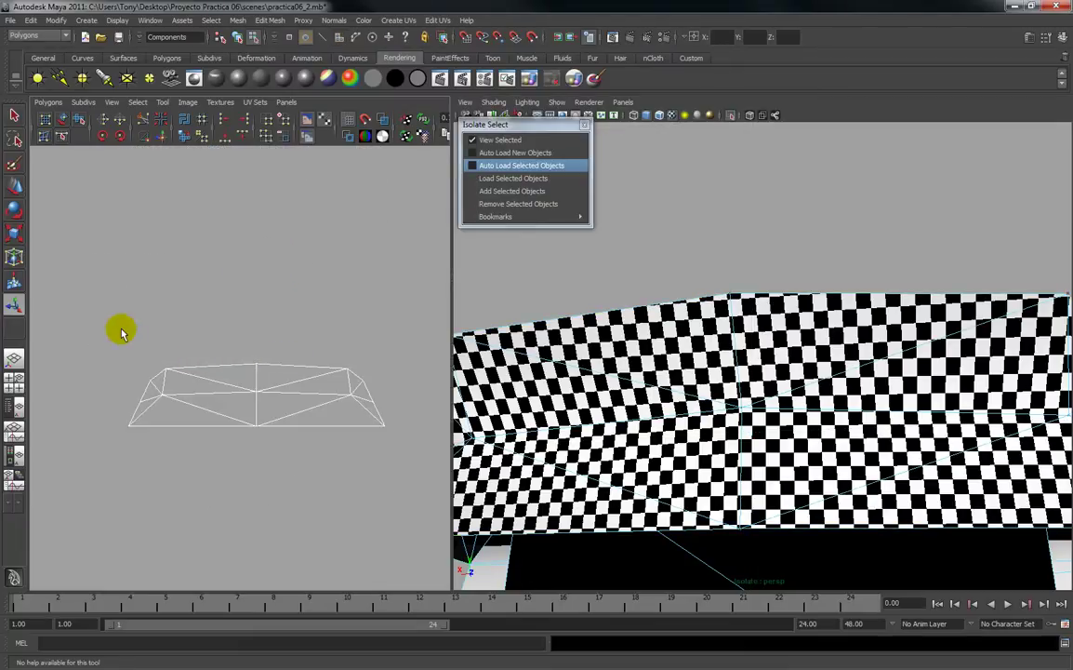
key("w")
left_click_drag(257, 211, 257, 209)
left_click_drag(732, 398, 730, 352, "alt")
key("bracketleft")
key("bracketleft")
left_click(380, 283)
Select all UVs of the rear panel shell and scale them down uniformly to about two thirds.
right_click_drag(377, 290, 204, 344, "alt")
left_click_drag(152, 338, 417, 441)
key("r")
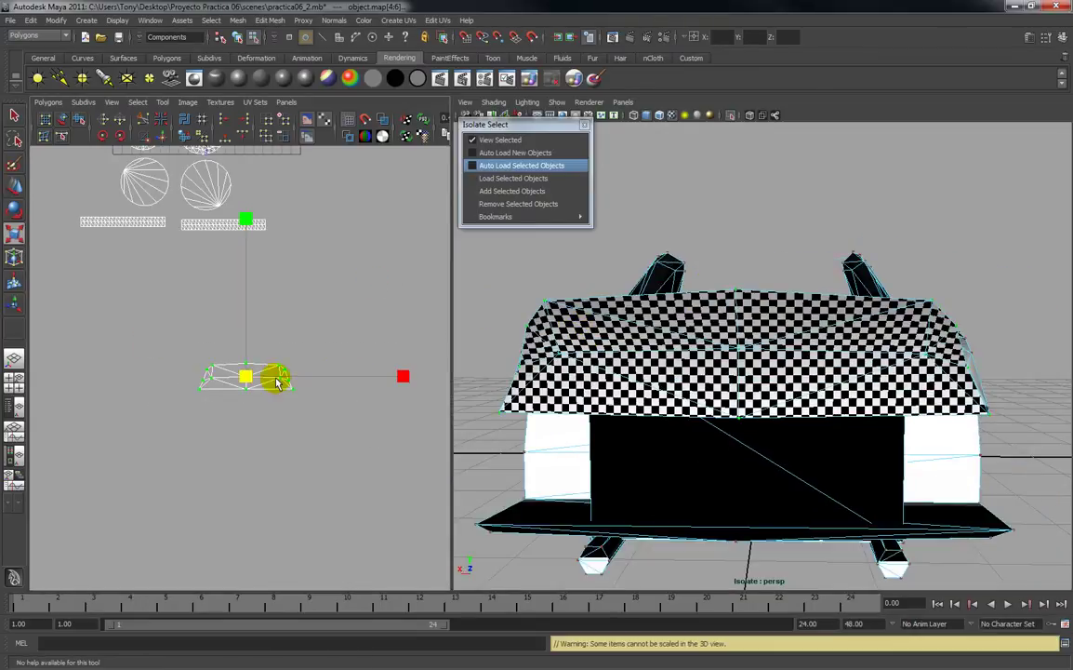
left_click_drag(246, 375, 261, 307)
scroll(262, 307, "down", 3)
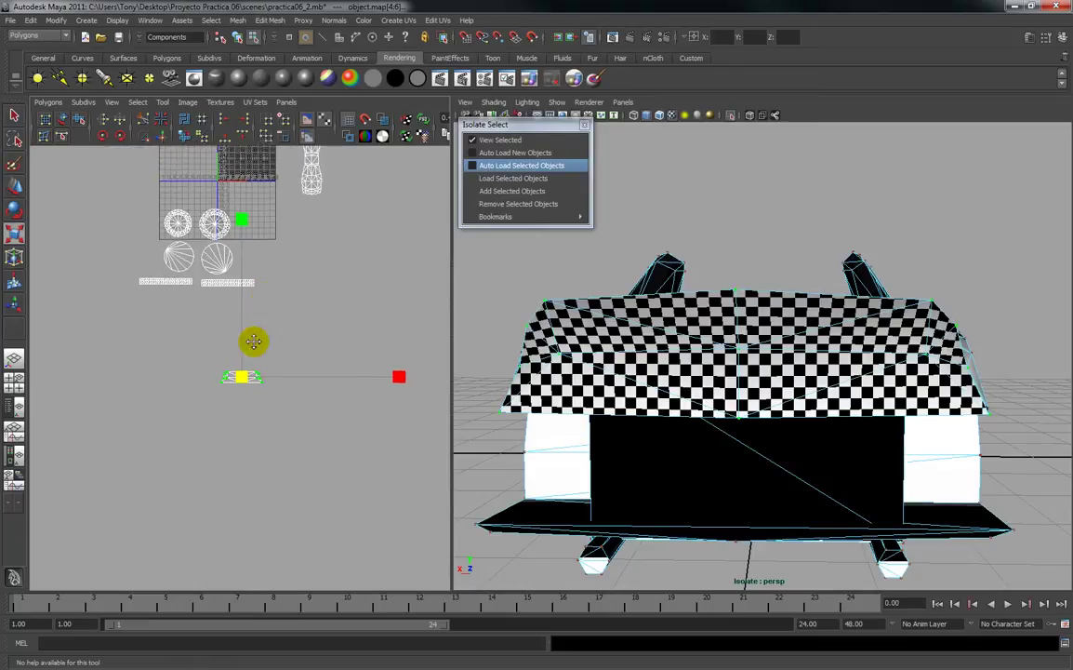
Move the rear panel shell above the body shells beside the UV grid and shrink it to match their width.
middle_click_drag(264, 294, 245, 409, "alt")
left_click_drag(220, 472, 299, 201)
key("w")
key("r")
key("w")
key("r")
key("w")
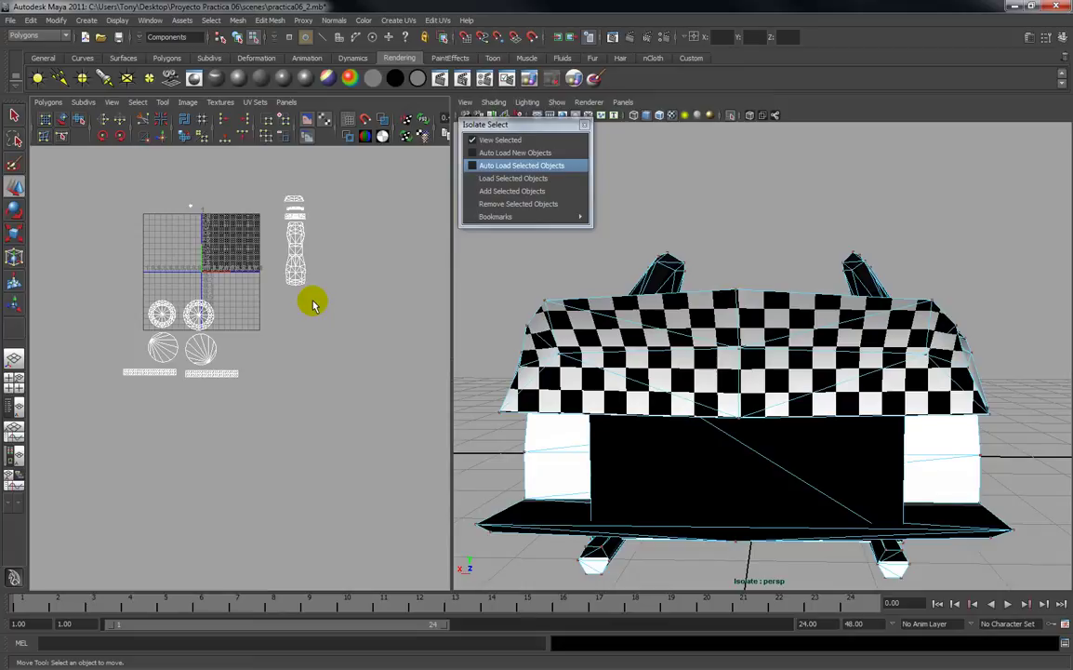
Select the faces of the rear panel shell in the UV editor and remove them from the isolated view.
left_click_drag(797, 357, 744, 333, "alt")
right_click(286, 198)
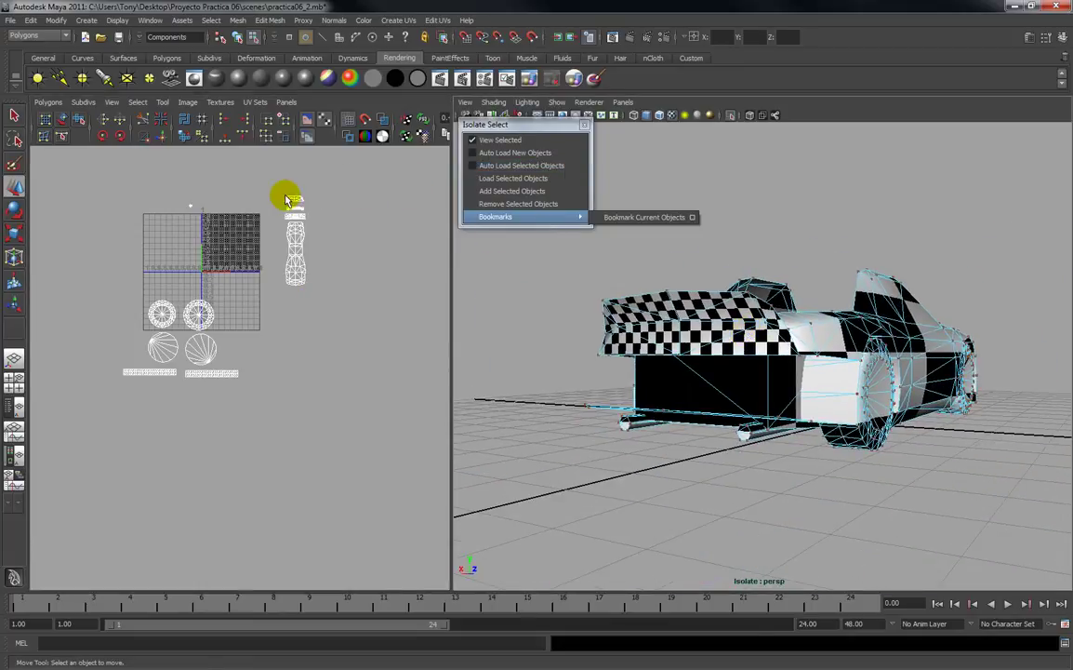
left_click(294, 225)
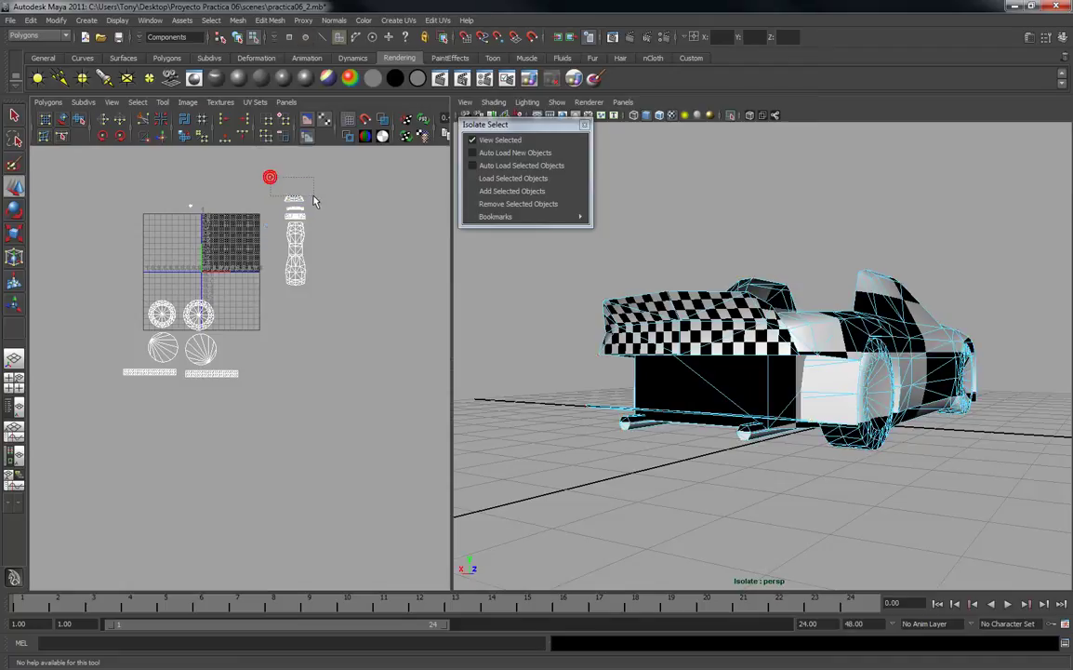
left_click_drag(316, 207, 317, 207)
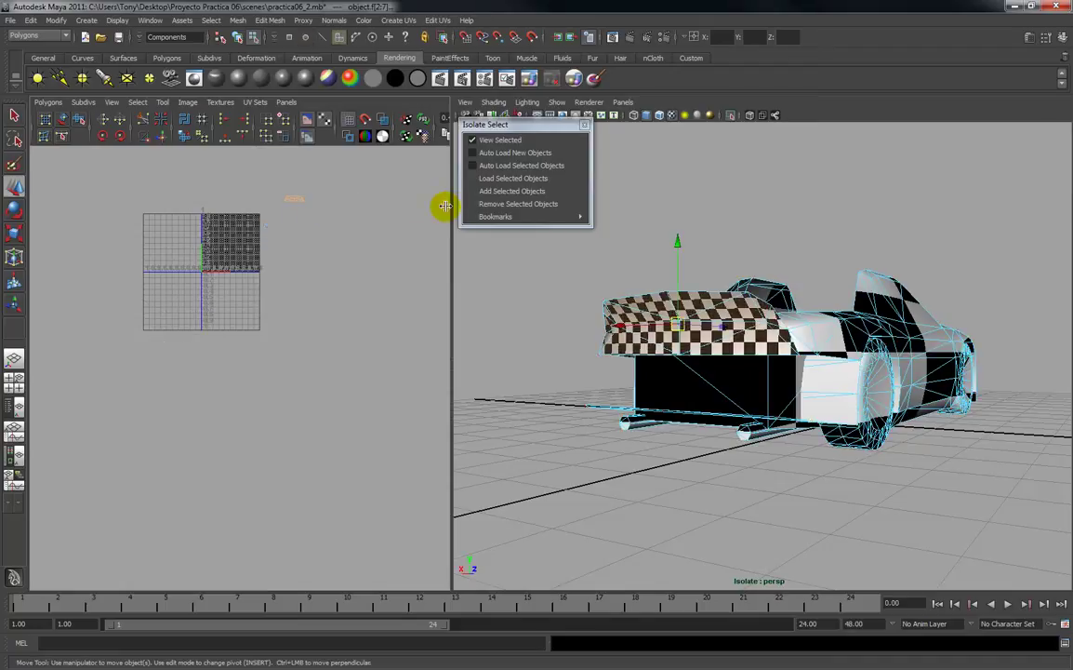
left_click(508, 202)
left_click(345, 287)
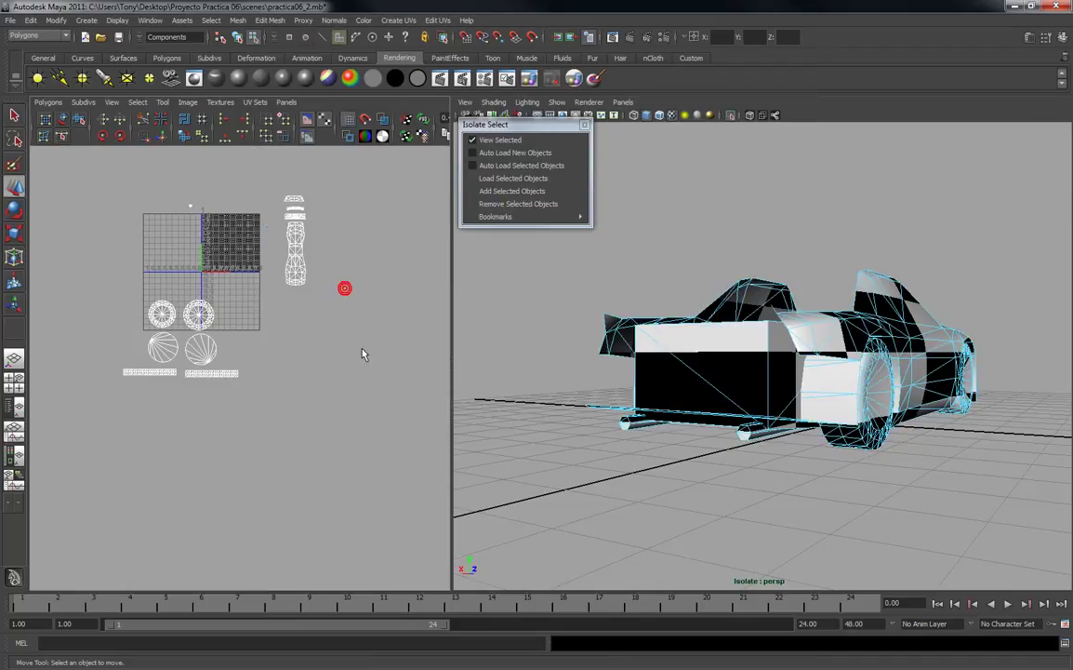
Turn off the checker texture display and bring the car's side into view.
mouse_move(735, 355)
left_mouse_down("alt")
mouse_move(746, 295)
mouse_move(891, 347)
mouse_move(798, 347)
mouse_move(721, 365)
mouse_move(790, 371)
mouse_move(789, 354)
mouse_move(695, 352)
mouse_move(742, 361)
left_mouse_up("alt")
left_click(681, 115)
right_click_drag(635, 298, 635, 299, "alt")
left_click_drag(636, 299, 835, 274, "alt")
right_click_drag(835, 275, 798, 266, "alt")
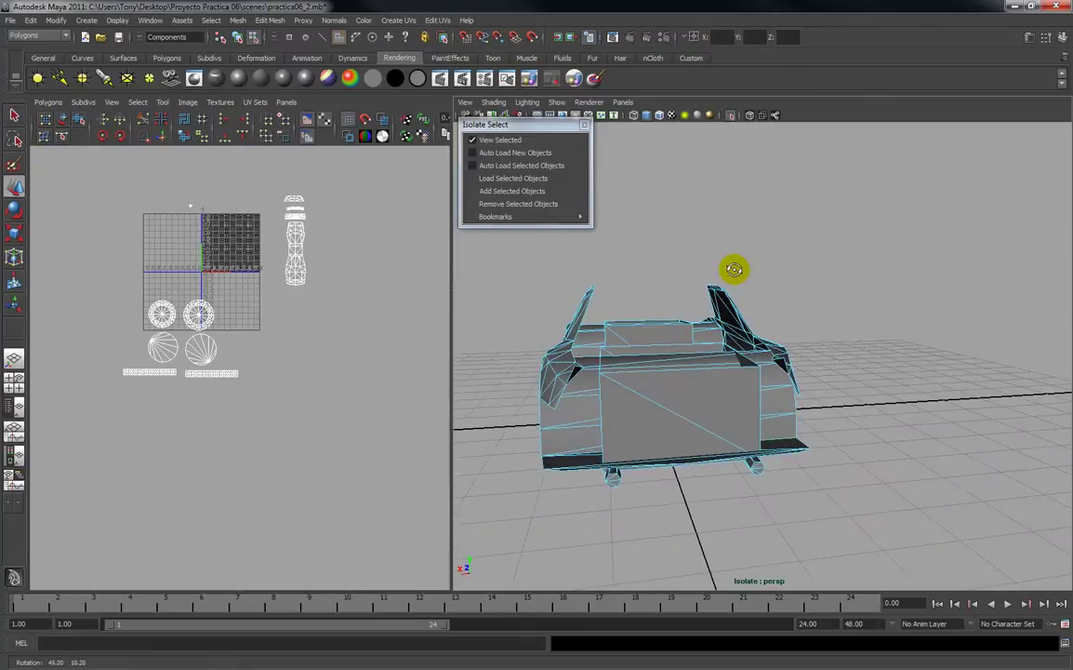
left_click_drag(620, 266, 600, 300, "alt")
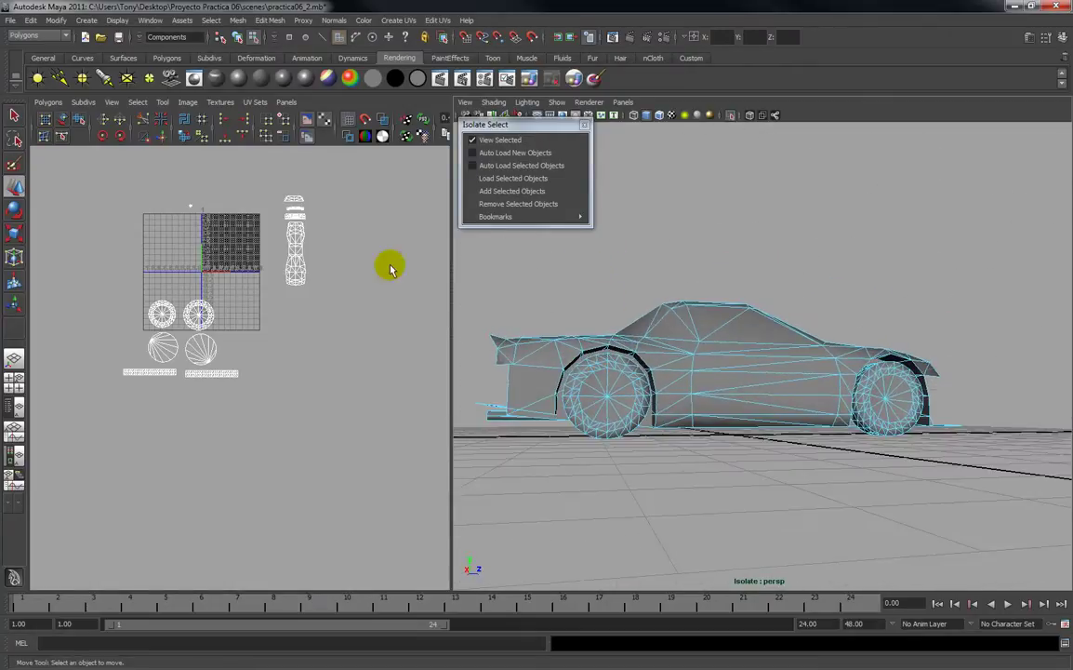
Switch to face selection and paint-select the rear fender faces above the rear wheel with the Paint Selection Tool.
right_click_drag(690, 347, 610, 263)
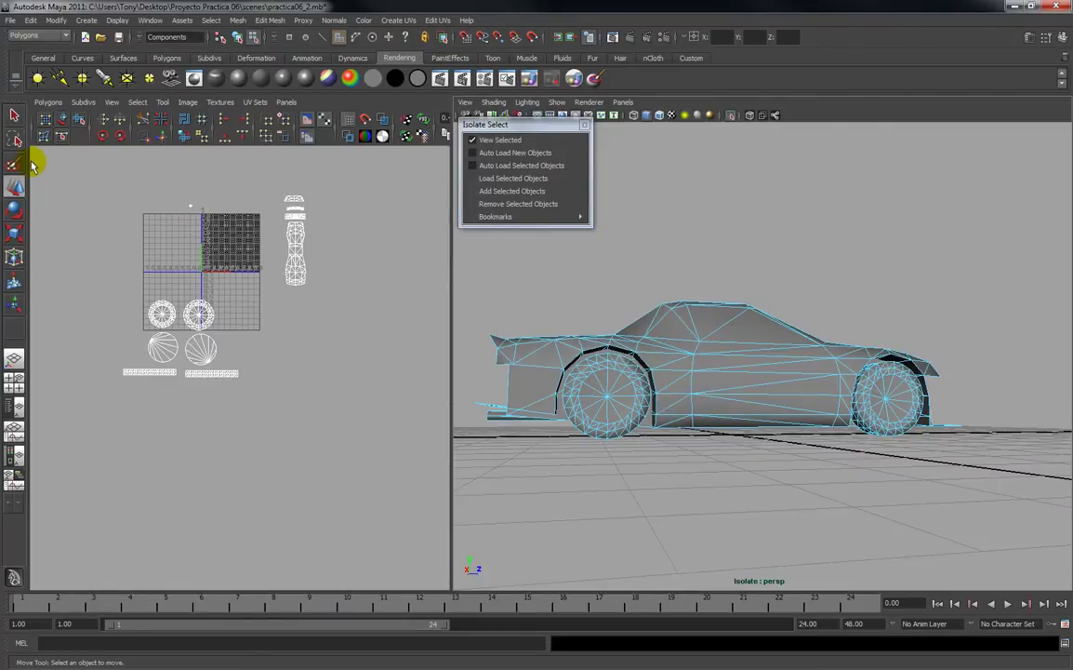
mouse_move(818, 372)
left_mouse_down("alt")
mouse_move(761, 382)
mouse_move(755, 360)
mouse_move(640, 402)
mouse_move(771, 378)
mouse_move(686, 370)
left_mouse_up("alt")
left_click(610, 353)
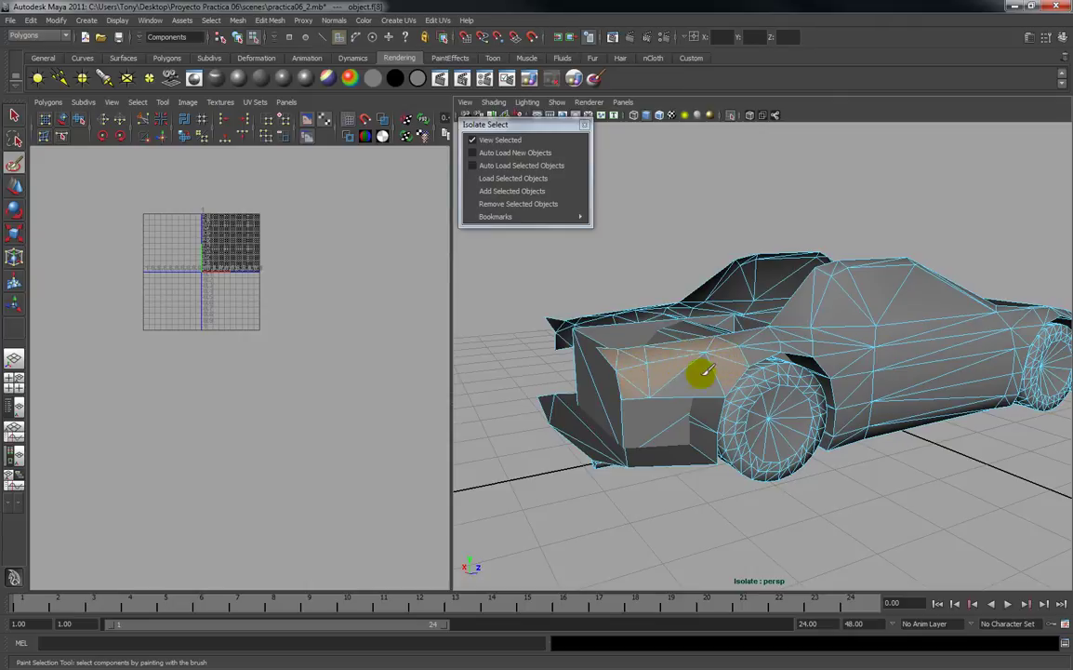
scroll(693, 372, "up", 5)
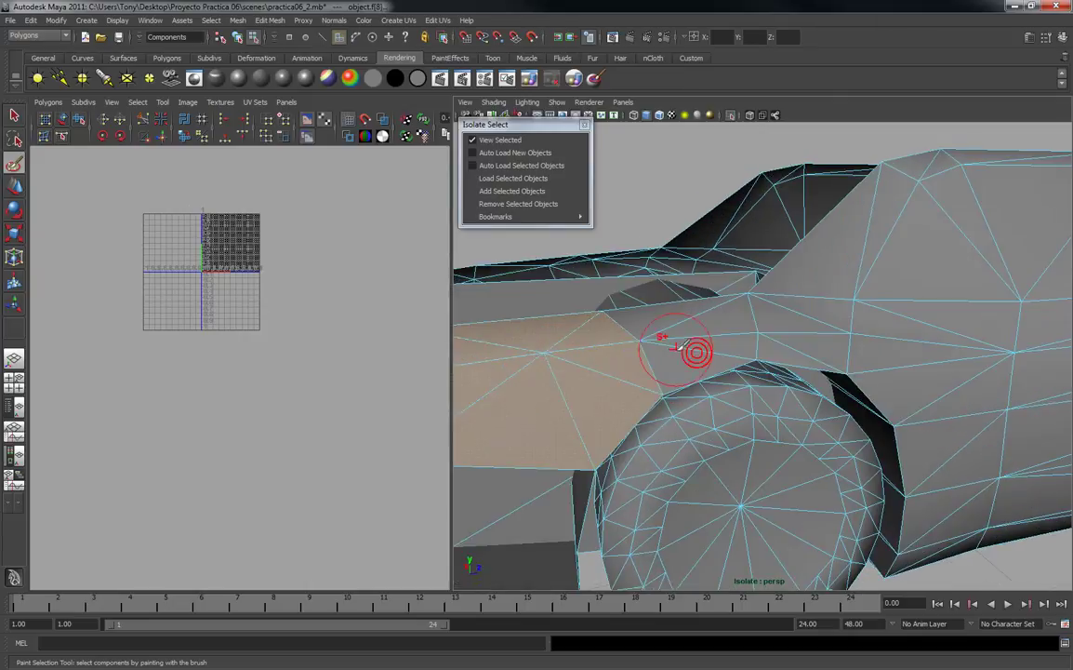
left_click_drag(648, 316, 710, 316)
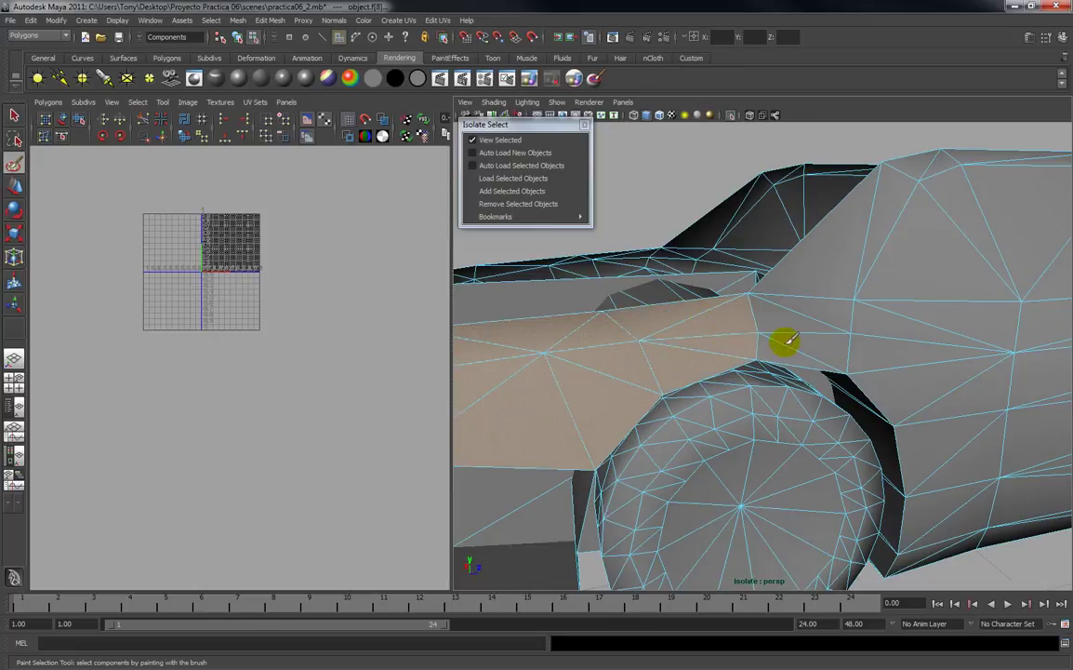
mouse_move(789, 316)
left_mouse_down()
mouse_move(827, 269)
mouse_move(910, 209)
mouse_move(949, 347)
mouse_move(899, 353)
left_mouse_up()
Add the rear pillar, side window and door faces to the selection, down to just above the sill.
mouse_move(916, 314)
left_mouse_down("alt")
mouse_move(776, 311)
mouse_move(680, 337)
mouse_move(681, 466)
left_mouse_up("alt")
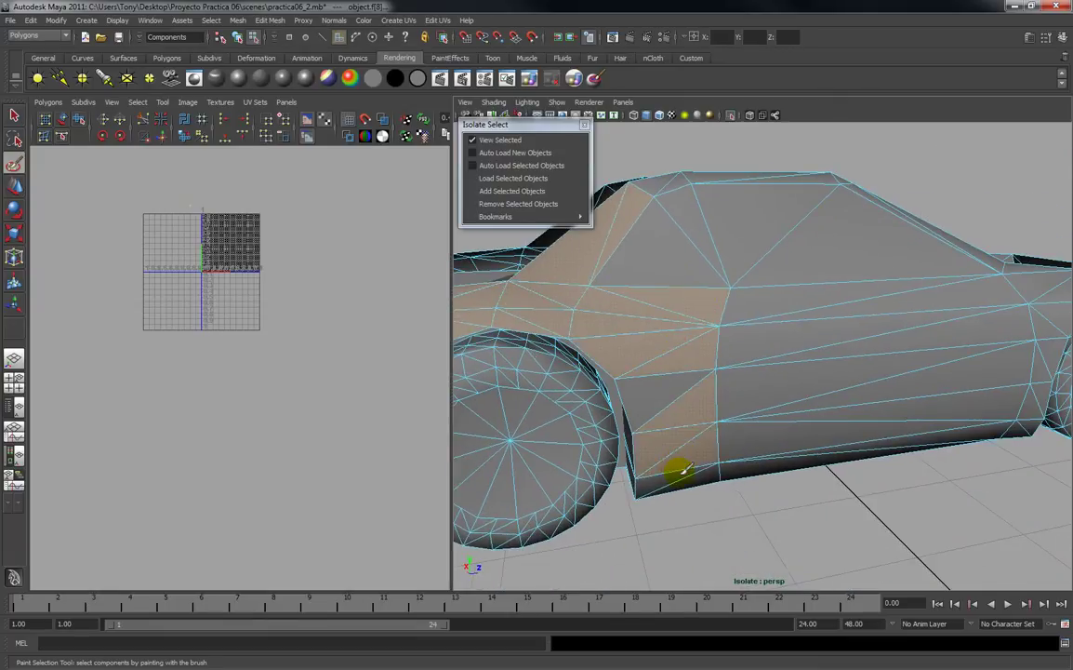
left_click_drag(680, 397, 664, 375)
mouse_move(668, 253)
left_mouse_down()
mouse_move(660, 193)
mouse_move(798, 235)
mouse_move(798, 300)
mouse_move(795, 251)
mouse_move(882, 319)
mouse_move(918, 371)
mouse_move(990, 333)
mouse_move(810, 359)
mouse_move(949, 332)
mouse_move(834, 326)
left_mouse_up()
middle_click_drag(818, 317, 769, 289, "alt")
right_click_drag(769, 289, 780, 364, "alt")
middle_click_drag(781, 364, 769, 334, "alt")
left_click_drag(797, 337, 657, 369)
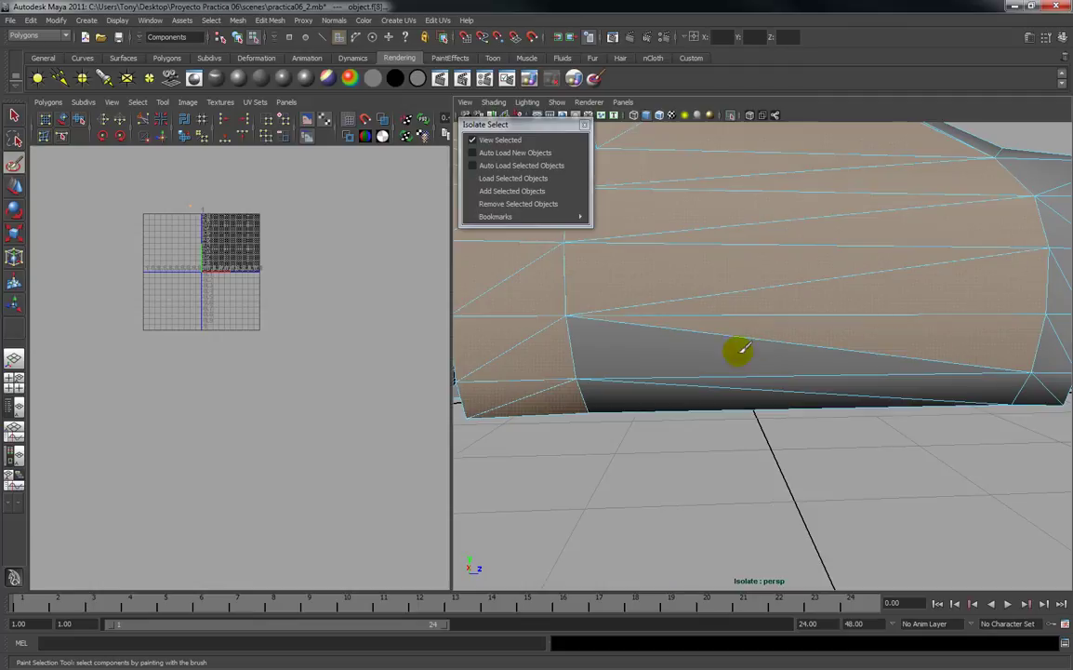
left_click_drag(884, 349, 696, 352)
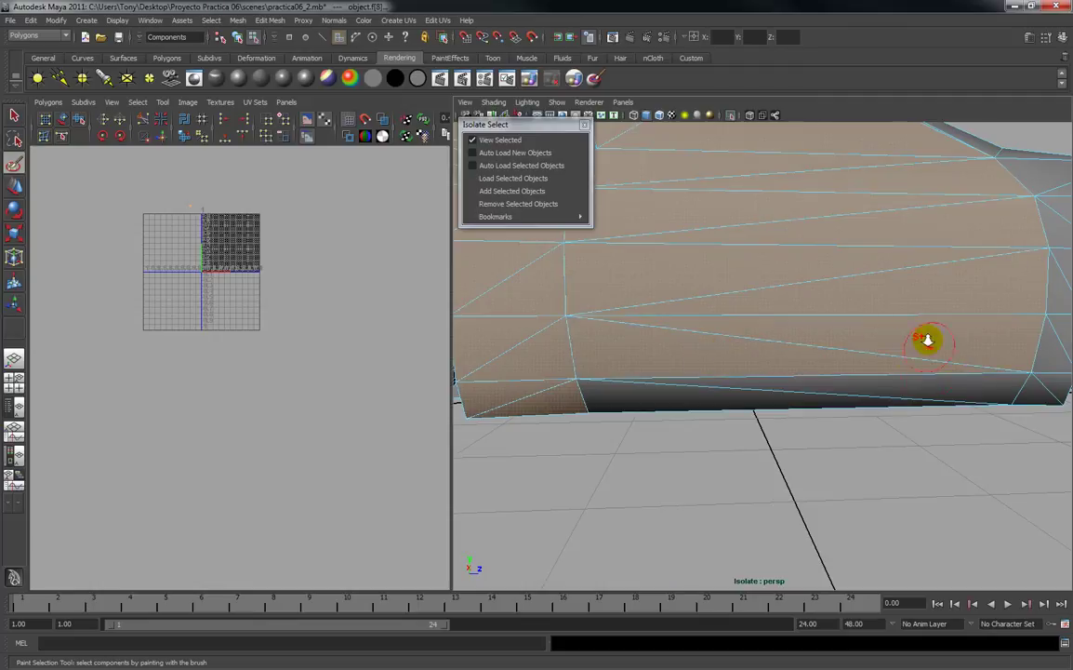
Add the side faces between the door and the front wheel arch to the selection, including the lower corner.
right_click_drag(933, 350, 732, 355, "alt")
mouse_move(756, 328)
left_mouse_down()
mouse_move(756, 395)
mouse_move(773, 320)
left_mouse_up()
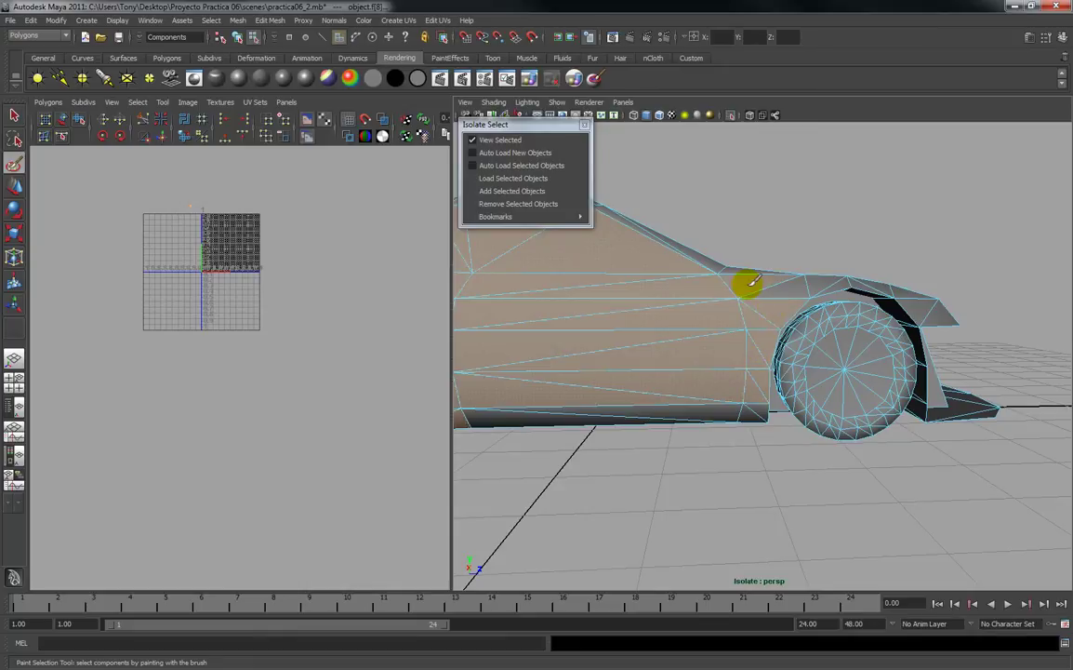
scroll(752, 309, "down", 3)
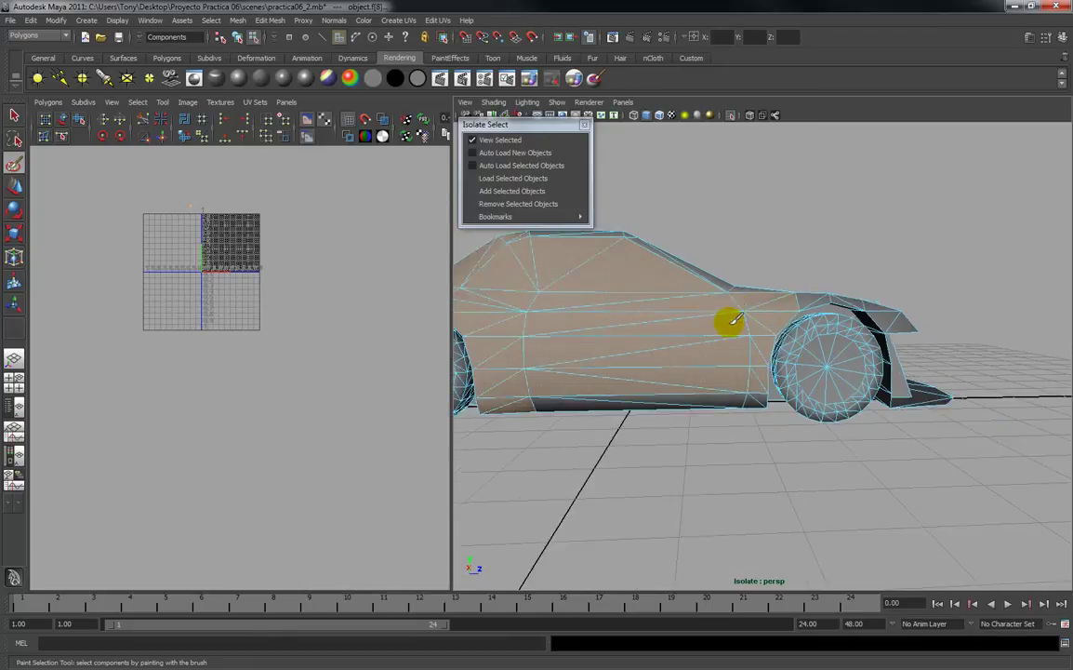
scroll(731, 324, "up", 6)
mouse_move(736, 327)
left_mouse_down("alt")
mouse_move(691, 324)
mouse_move(728, 313)
mouse_move(740, 280)
left_mouse_up("alt")
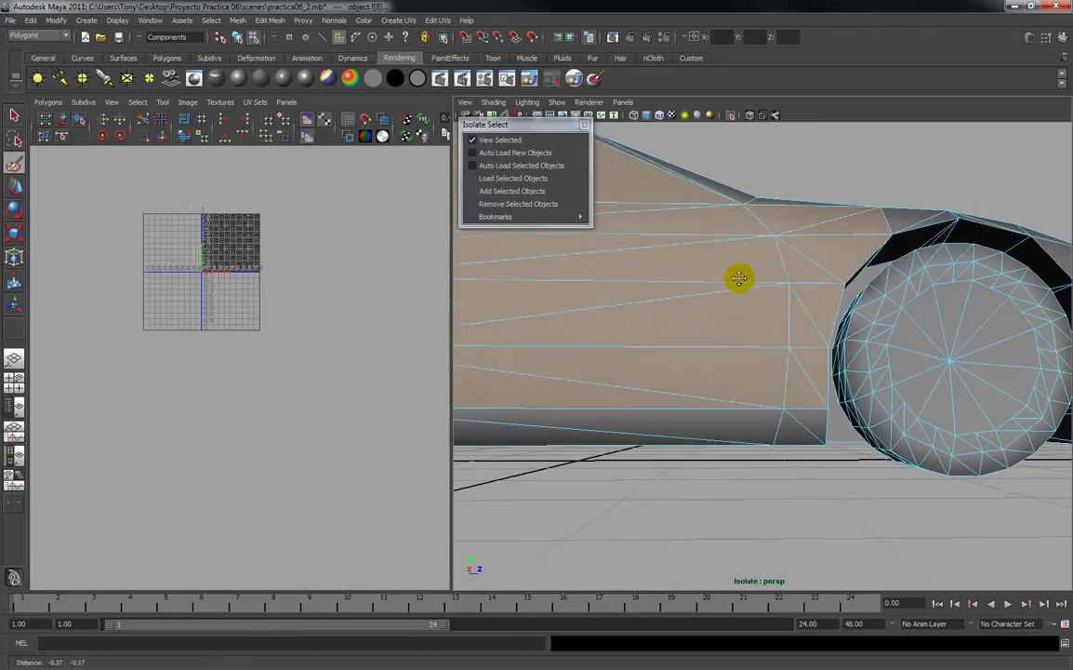
right_click_drag(741, 280, 786, 354, "alt")
left_click(833, 395)
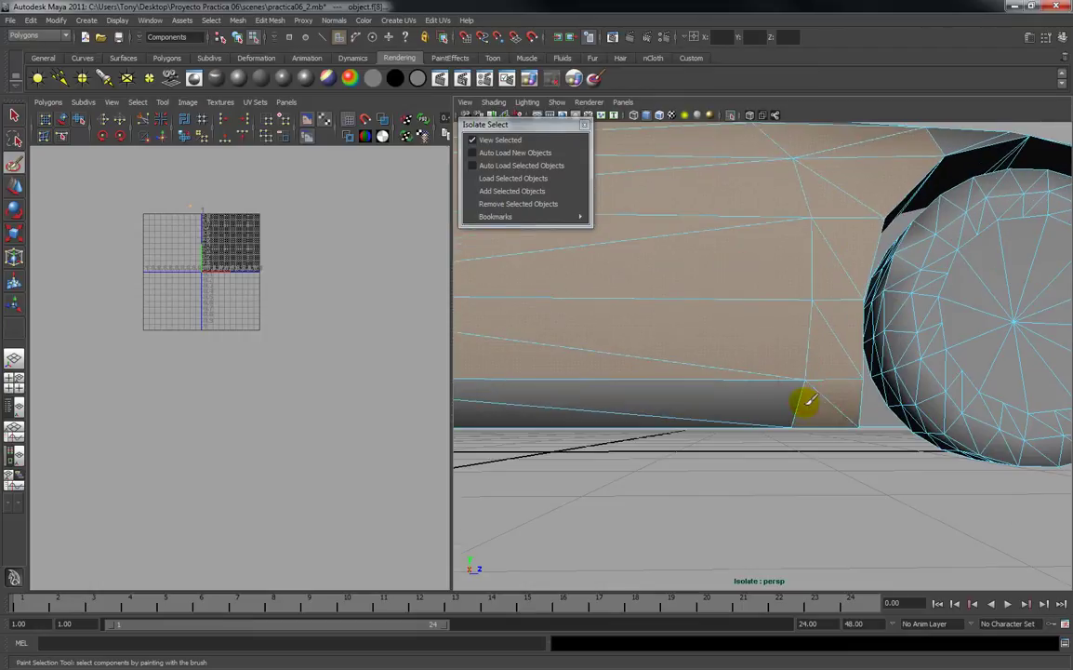
Paint the remaining sill faces along the bottom of the door into the selection.
middle_click_drag(704, 366, 777, 337, "alt")
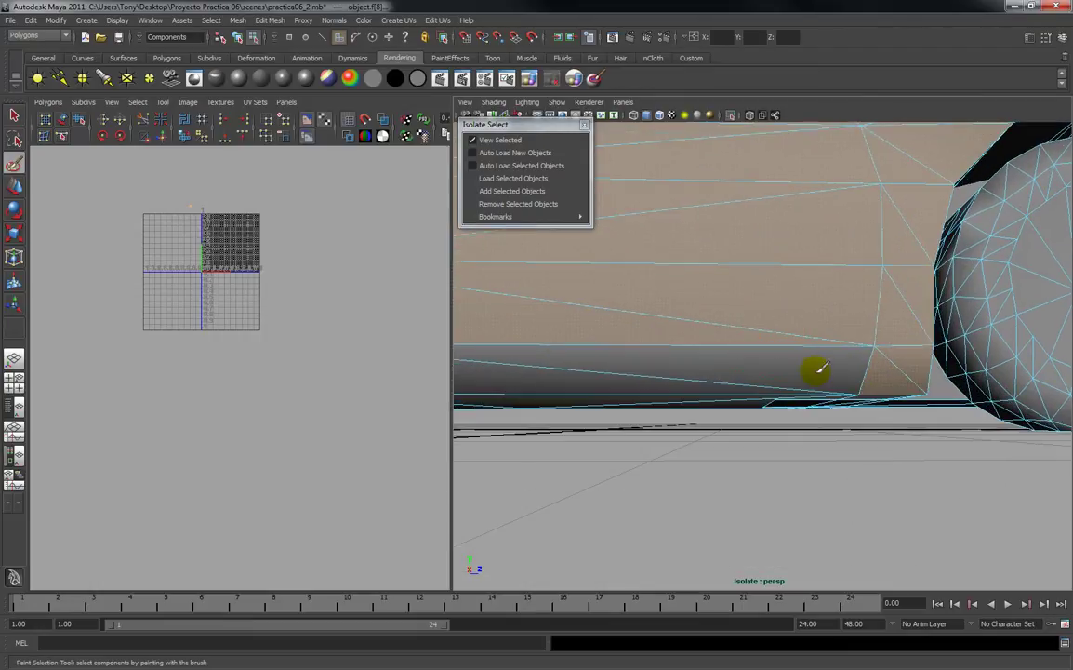
mouse_move(711, 336)
left_mouse_down("alt")
mouse_move(756, 322)
mouse_move(742, 350)
left_mouse_up("alt")
mouse_move(616, 351)
left_mouse_down()
mouse_move(715, 362)
mouse_move(719, 290)
mouse_move(719, 381)
left_mouse_up()
Add the narrow faces along the roof edge and windshield pillar to the selection.
right_click_drag(720, 381, 721, 366, "alt")
middle_click_drag(720, 367, 785, 395, "alt")
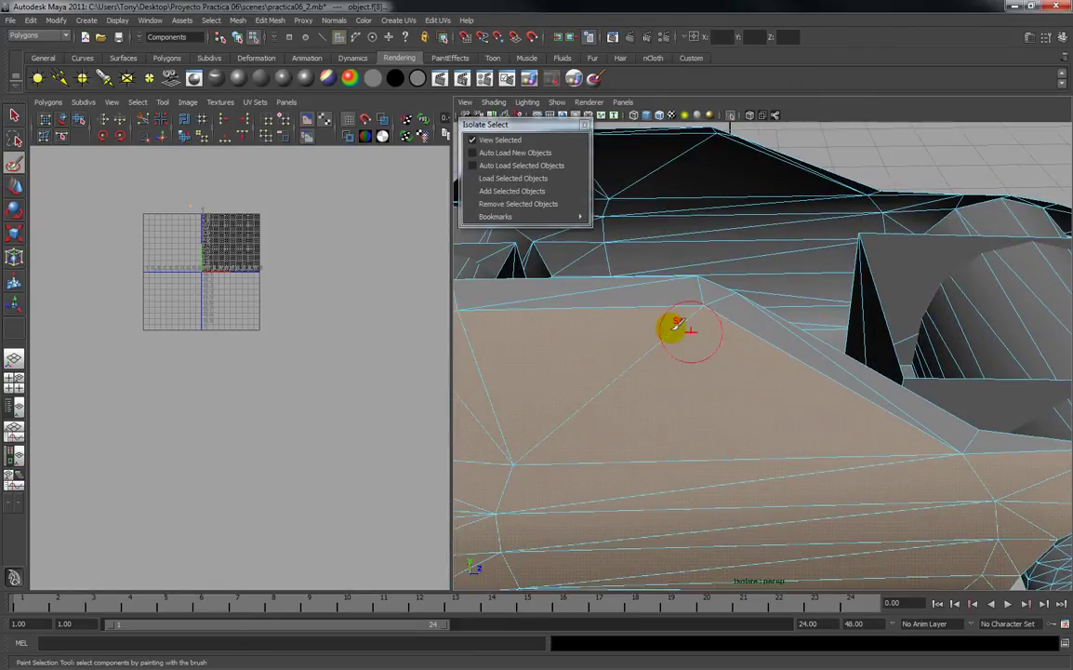
left_click_drag(614, 310, 552, 290)
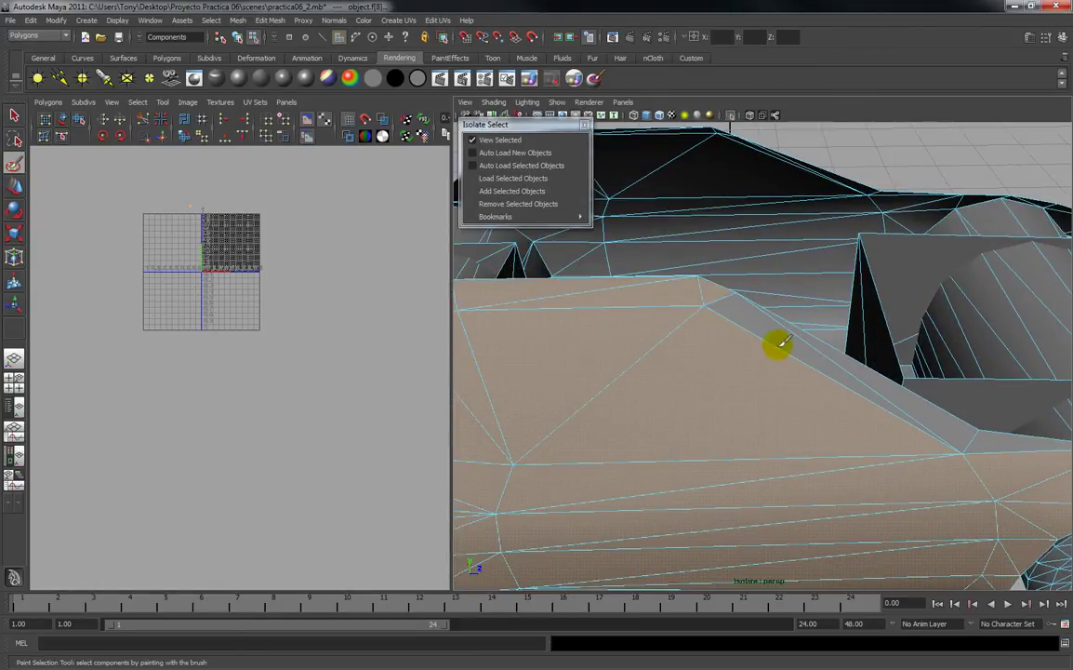
mouse_move(842, 364)
left_mouse_down()
mouse_move(855, 376)
mouse_move(673, 391)
mouse_move(612, 367)
mouse_move(806, 379)
mouse_move(743, 345)
left_mouse_up()
Add the front fender faces above the front wheel to the selection, up to the nose tip.
scroll(842, 396, "down", 4)
scroll(745, 347, "up", 3)
mouse_move(856, 339)
left_mouse_down("alt")
mouse_move(666, 326)
mouse_move(707, 326)
left_mouse_up("alt")
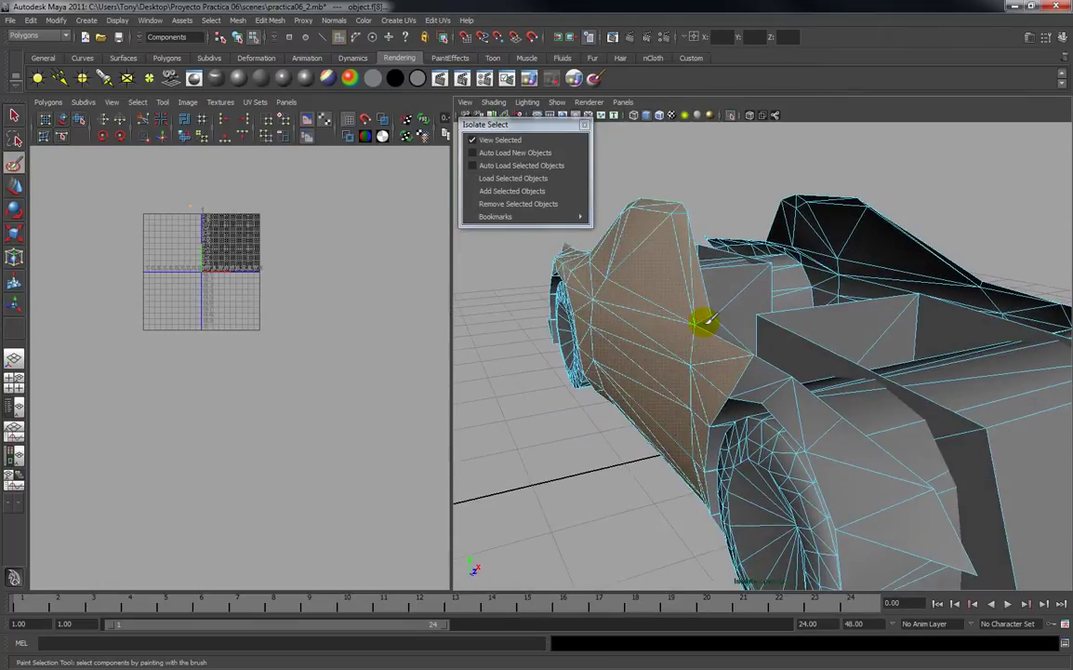
middle_click_drag(720, 370, 679, 333, "alt")
left_click_drag(669, 333, 766, 343, "alt")
middle_click_drag(766, 342, 655, 359, "alt")
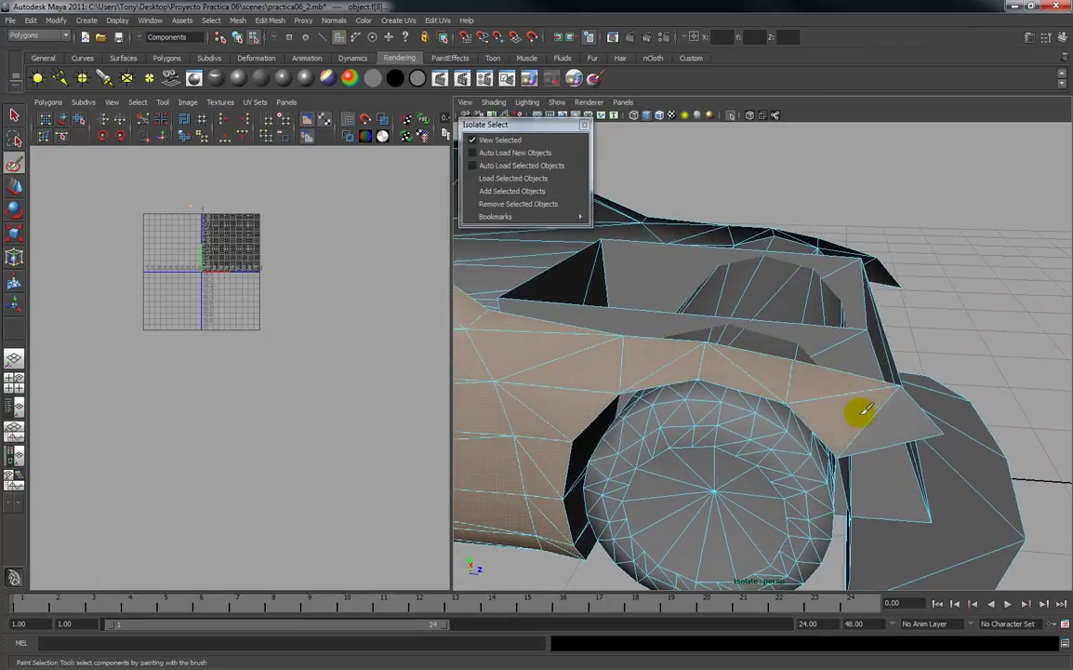
left_click_drag(890, 409, 649, 346, "alt")
Check the side selection from all around and planar map it from the X axis, fitted to the bounding box.
right_click_drag(731, 347, 729, 549, "alt")
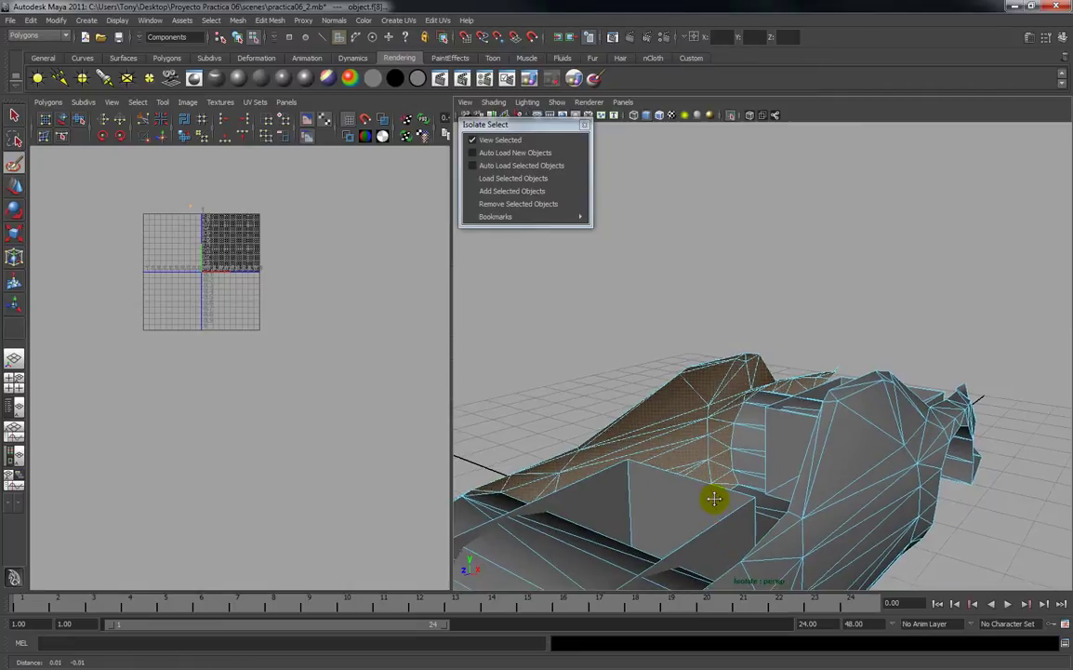
middle_click_drag(714, 508, 726, 412, "alt")
left_click_drag(723, 404, 772, 321, "alt")
left_click(400, 21)
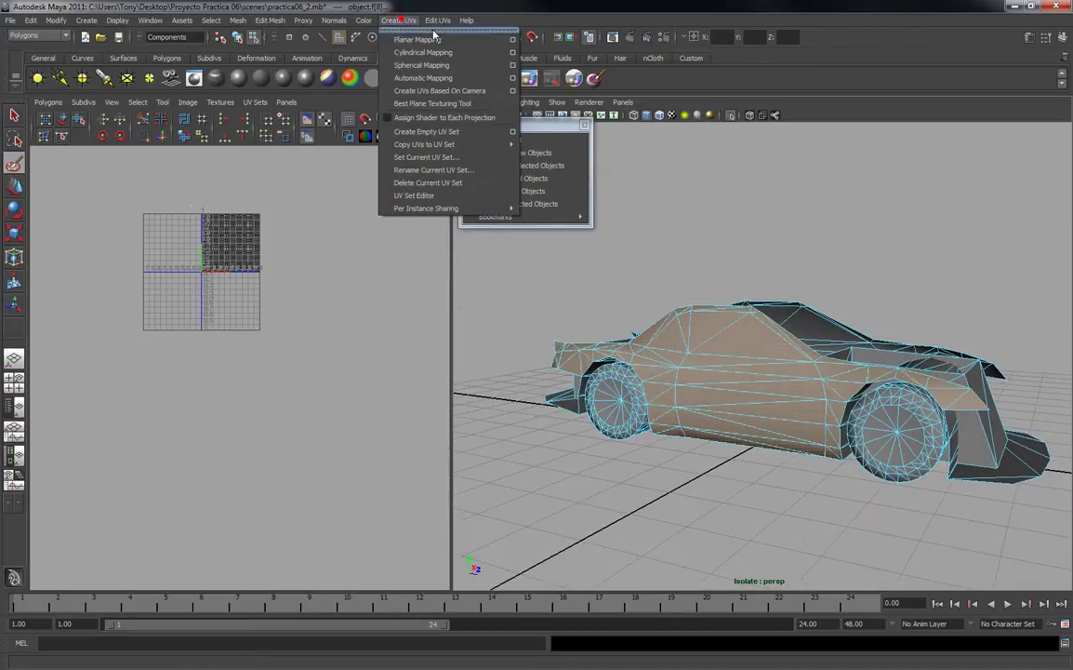
left_click(513, 39)
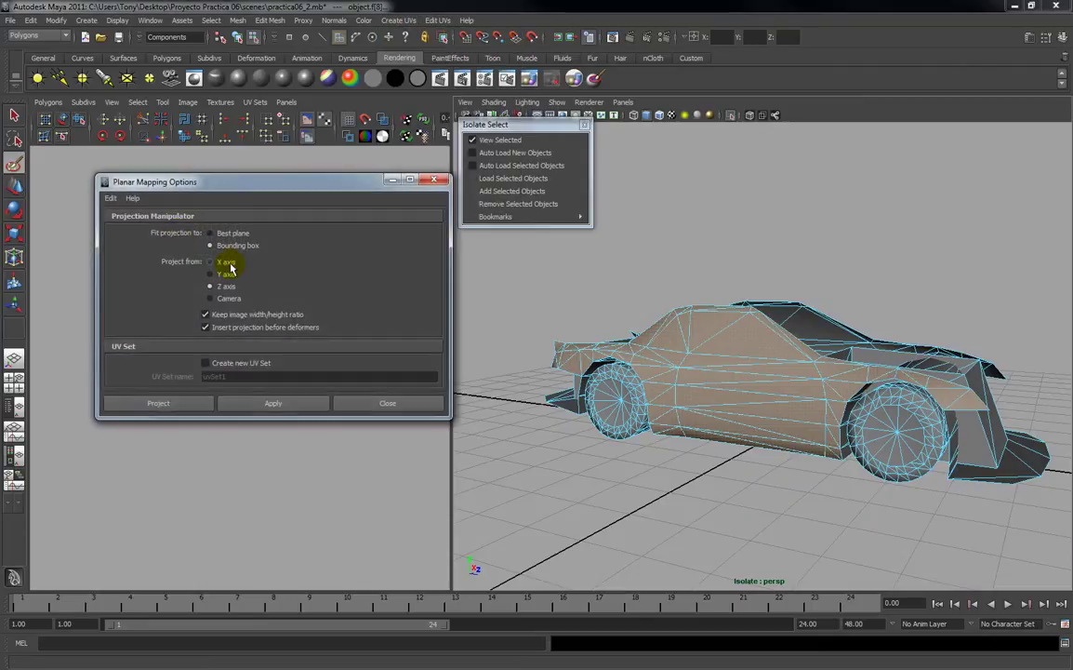
left_click(281, 406)
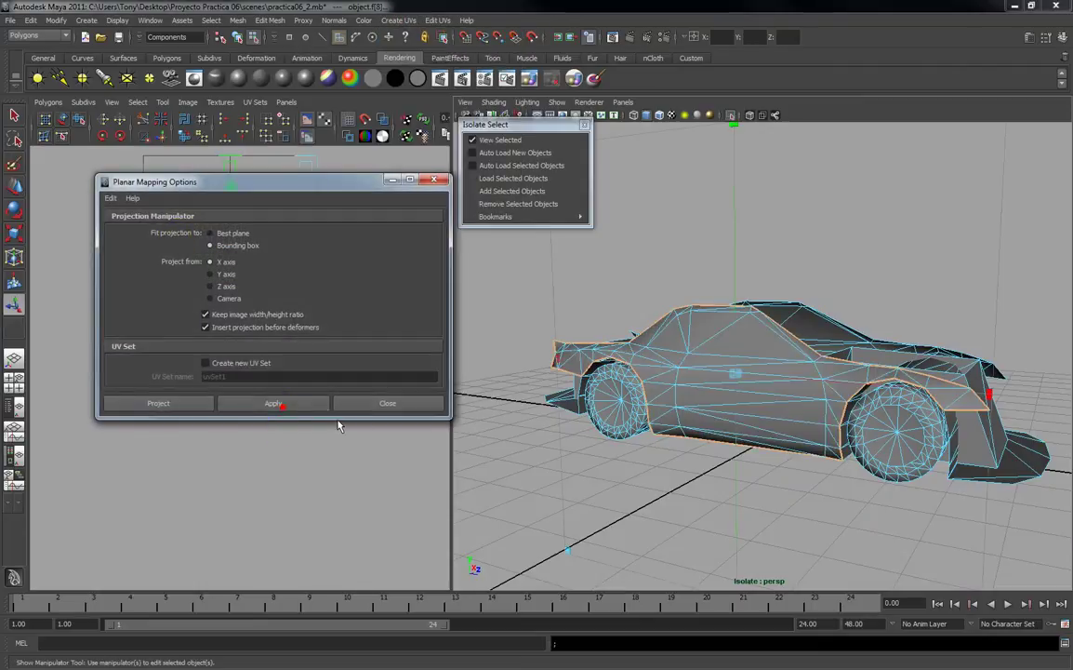
left_click(384, 404)
Move the new side projection into the empty area below the UV grid and deselect it.
left_click_drag(231, 239, 288, 490)
middle_click_drag(288, 491, 270, 417, "alt")
left_click(410, 455)
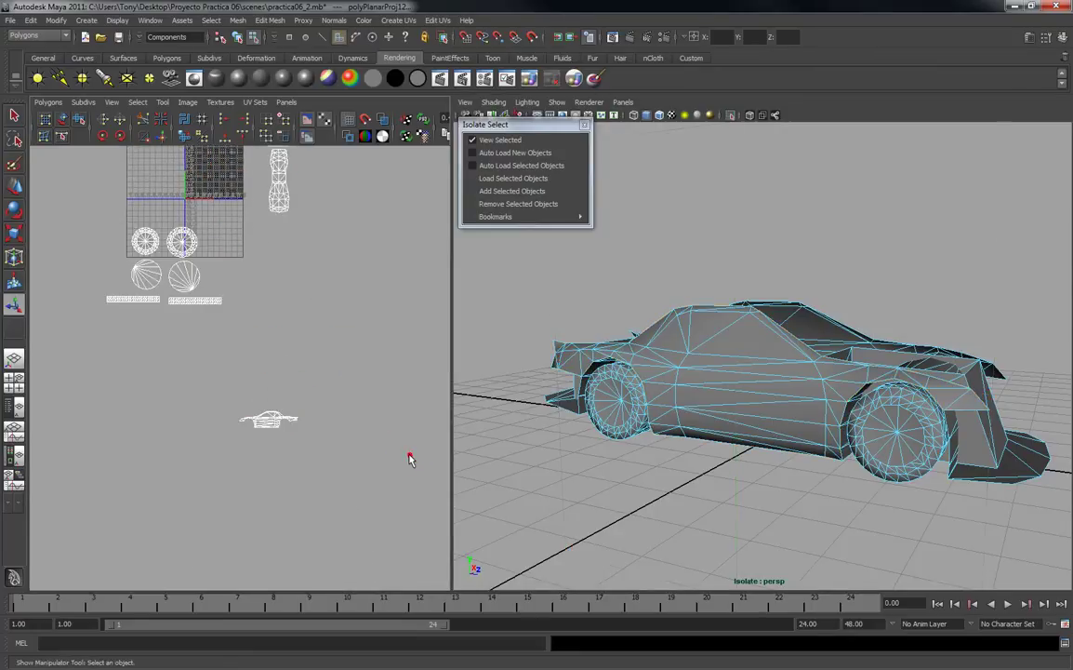
Select all UVs of the car side shell and flip them horizontally in local coordinates.
scroll(678, 413, "up", 3)
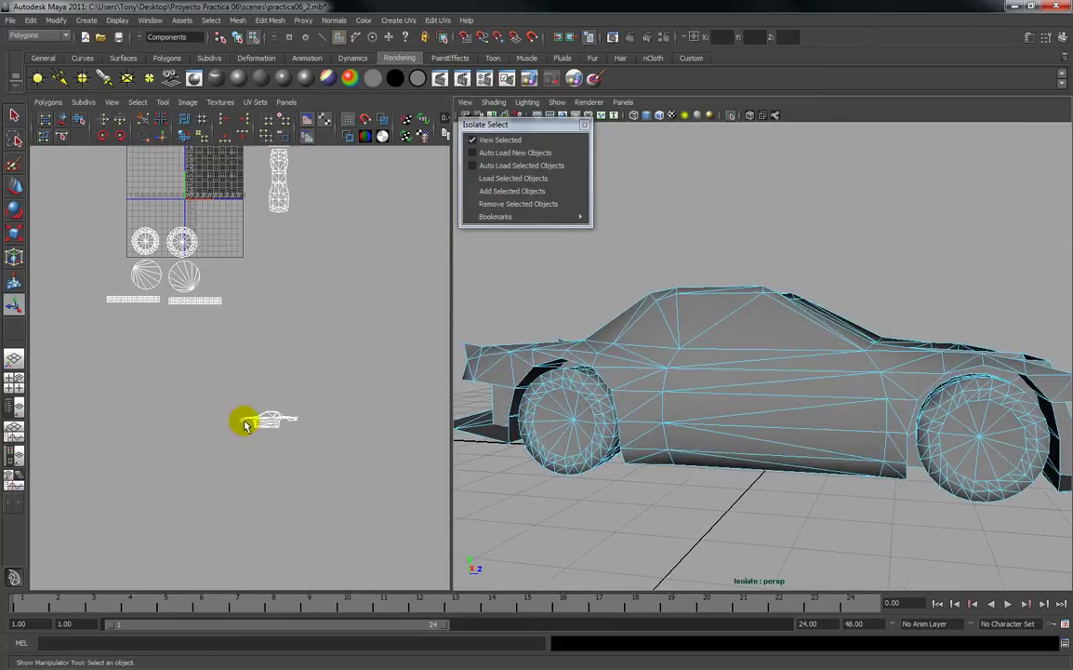
right_click(275, 417)
right_click_drag(280, 448, 335, 416)
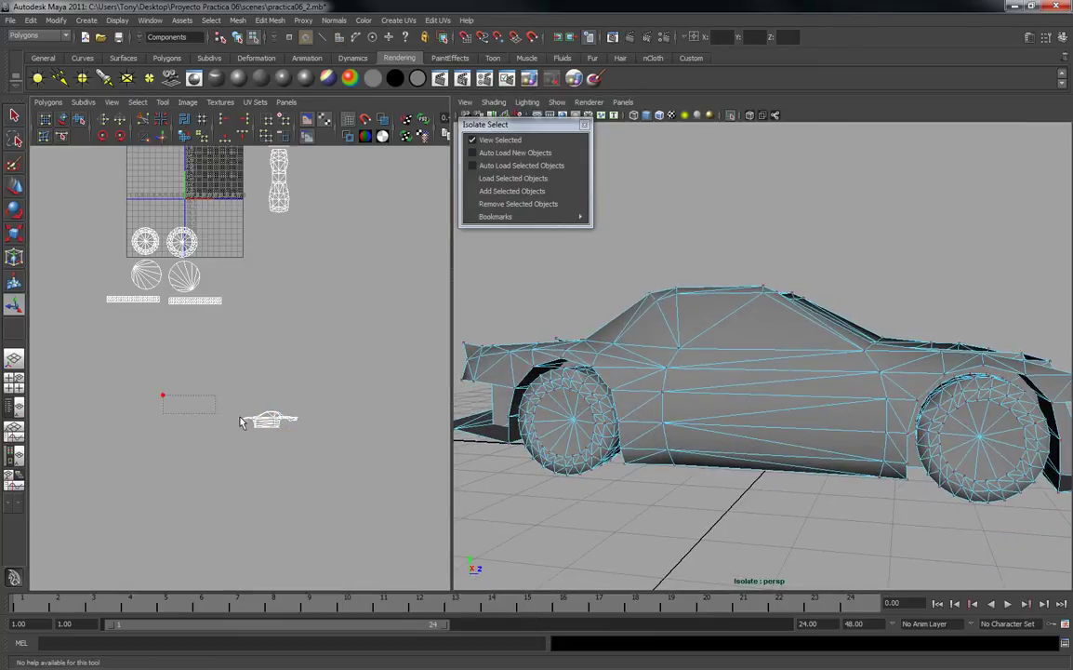
left_click_drag(310, 453, 228, 381)
scroll(611, 400, "down", 3)
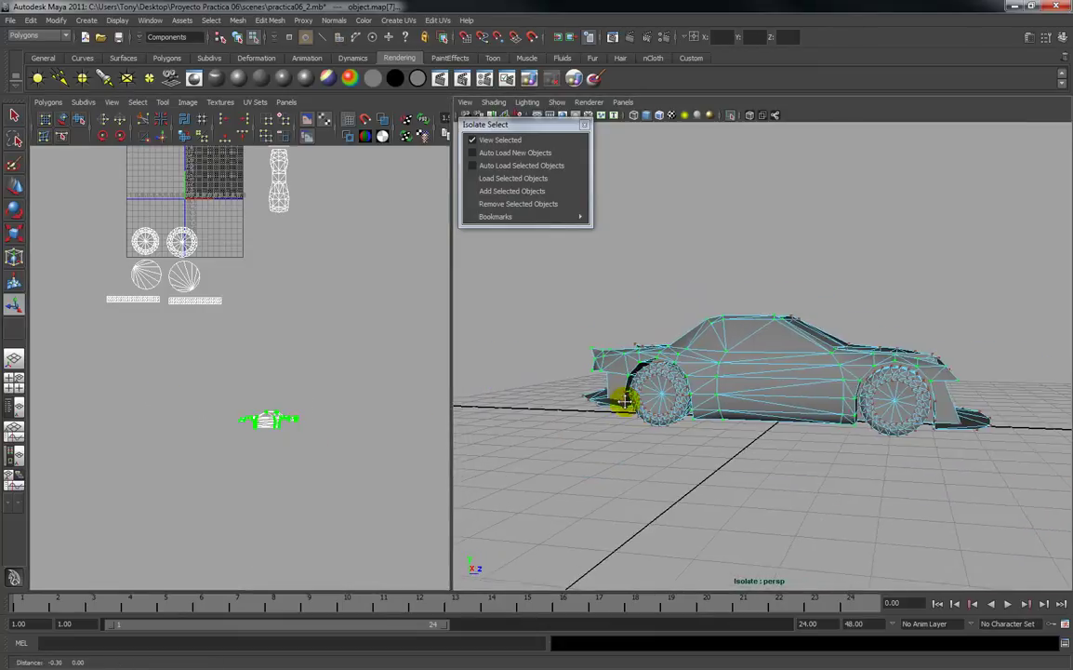
scroll(233, 390, "up", 5)
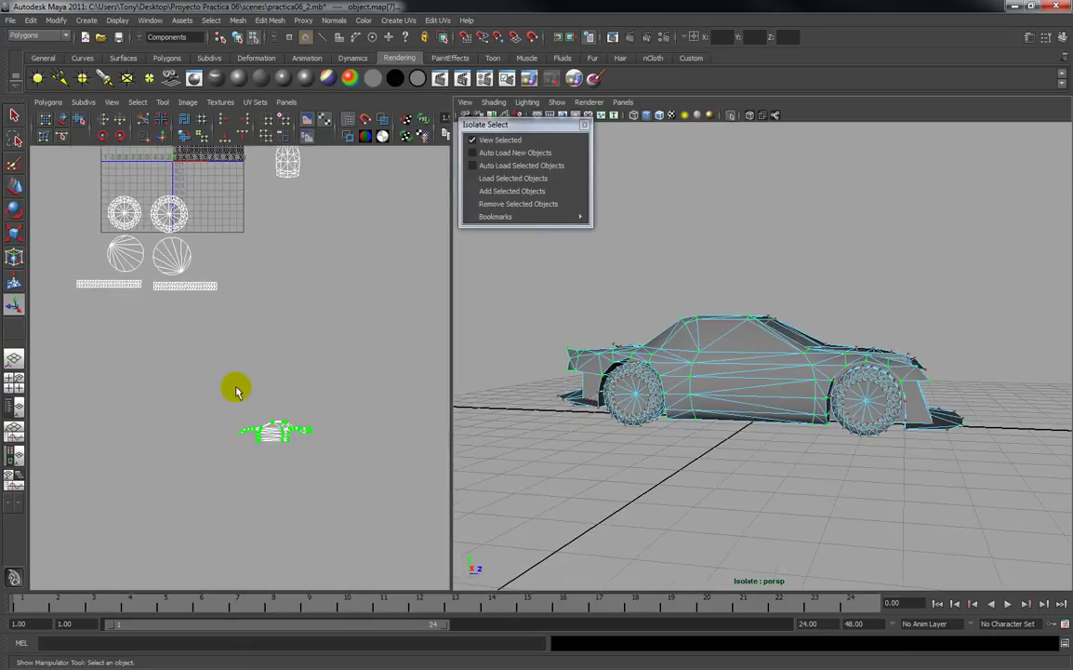
left_click(49, 102)
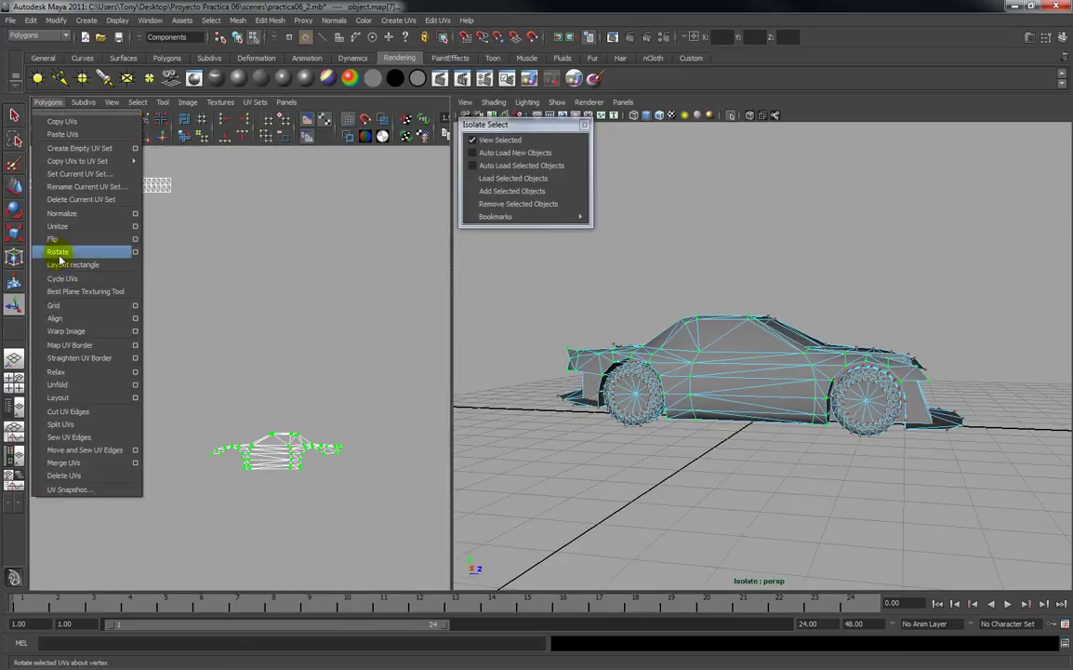
left_click(136, 239)
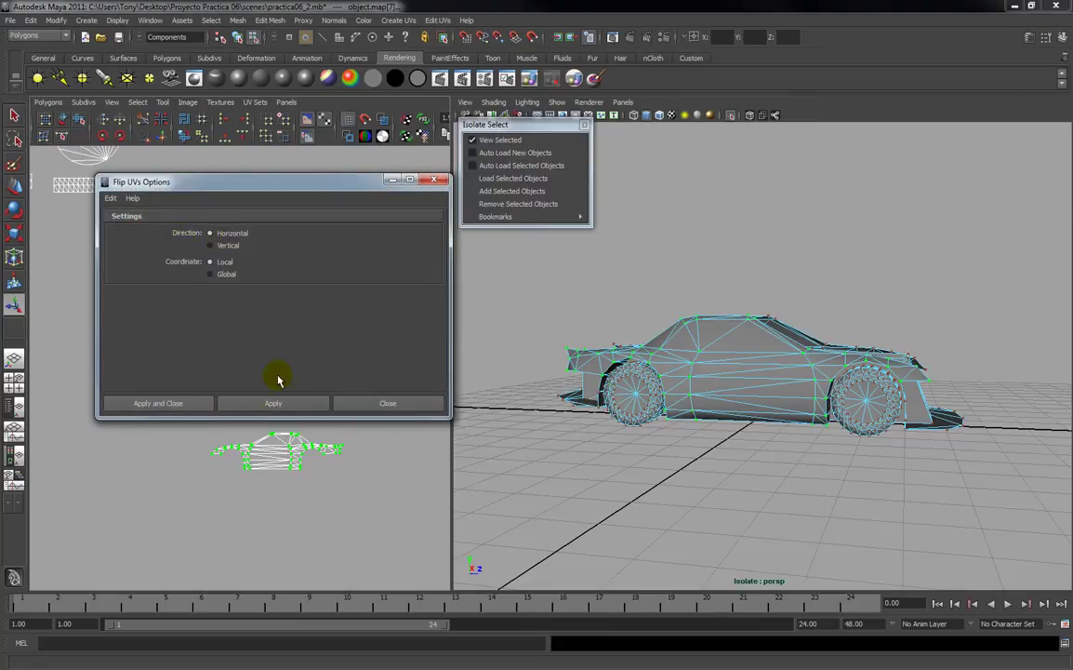
left_click(279, 406)
left_click(381, 405)
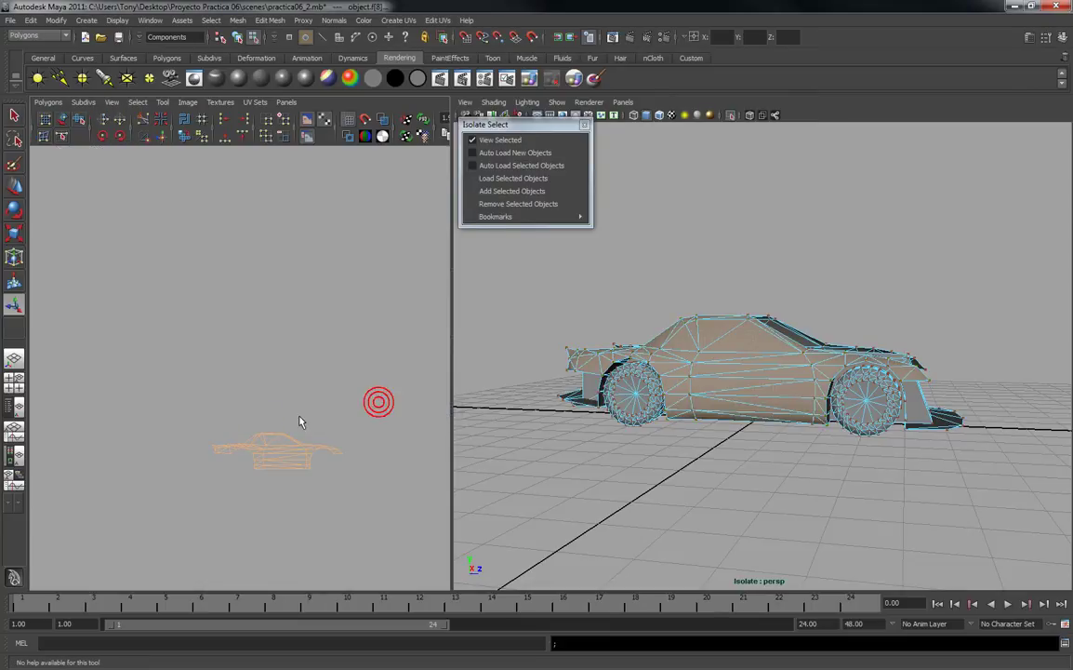
Reselect the side shell's UVs and move the shell directly below the body shells beside the UV grid.
middle_click_drag(264, 413, 268, 390, "alt")
left_click_drag(226, 395, 374, 482)
left_click_drag(160, 394, 391, 496)
key("w")
left_click_drag(282, 433, 265, 184)
middle_click_drag(254, 225, 226, 464, "alt")
scroll(240, 443, "down", 2)
left_click_drag(239, 403, 275, 279)
scroll(263, 279, "down", 2)
middle_click_drag(259, 279, 246, 296, "alt")
scroll(240, 300, "up", 3)
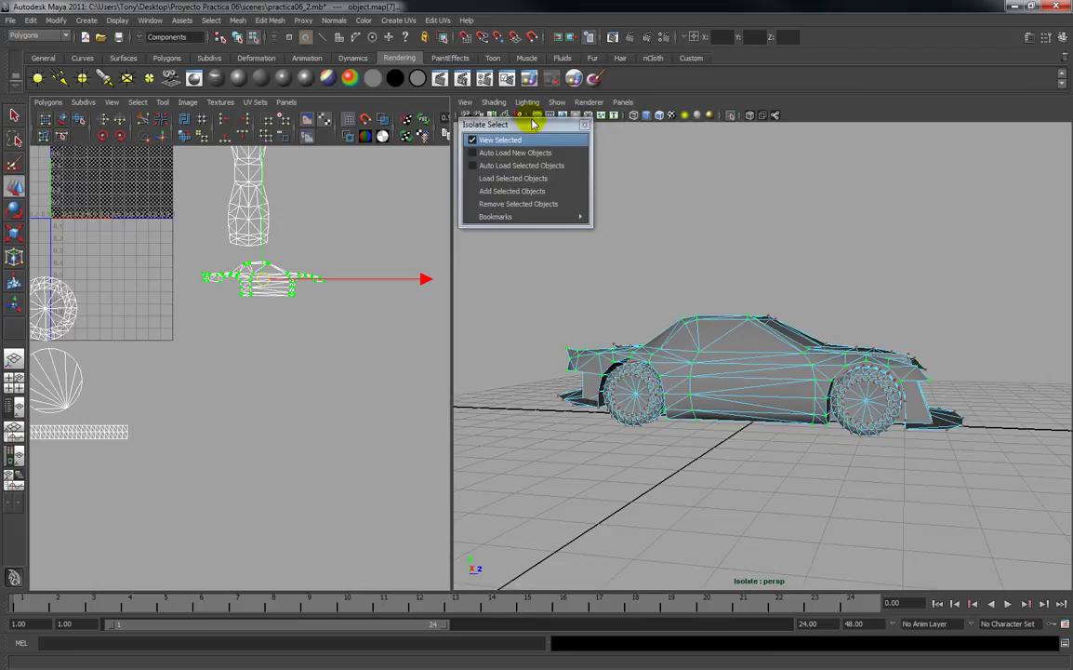
Turn on textured display to show the checker pattern on the isolated car and frame the rear fender.
left_click(557, 138)
left_click(671, 116)
scroll(726, 340, "up", 3)
left_click_drag(726, 339, 549, 355, "alt")
scroll(691, 339, "up", 4)
middle_click_drag(549, 354, 592, 324, "alt")
left_click_drag(591, 324, 601, 343, "alt")
middle_click_drag(601, 342, 753, 326, "alt")
left_click_drag(754, 325, 642, 352, "alt")
middle_click_drag(643, 350, 696, 359, "alt")
right_click_drag(697, 359, 665, 387, "alt")
Select two UVs on the upper edge of the side shell's rear fender and raise them slightly.
right_click_drag(279, 301, 268, 332, "alt")
middle_click_drag(268, 332, 296, 489, "alt")
right_click_drag(296, 489, 262, 586, "alt")
right_click_drag(271, 445, 219, 568, "alt")
middle_click_drag(230, 410, 238, 386, "alt")
right_click_drag(238, 386, 234, 538, "alt")
middle_click_drag(210, 403, 219, 384, "alt")
right_click_drag(220, 374, 219, 476, "alt")
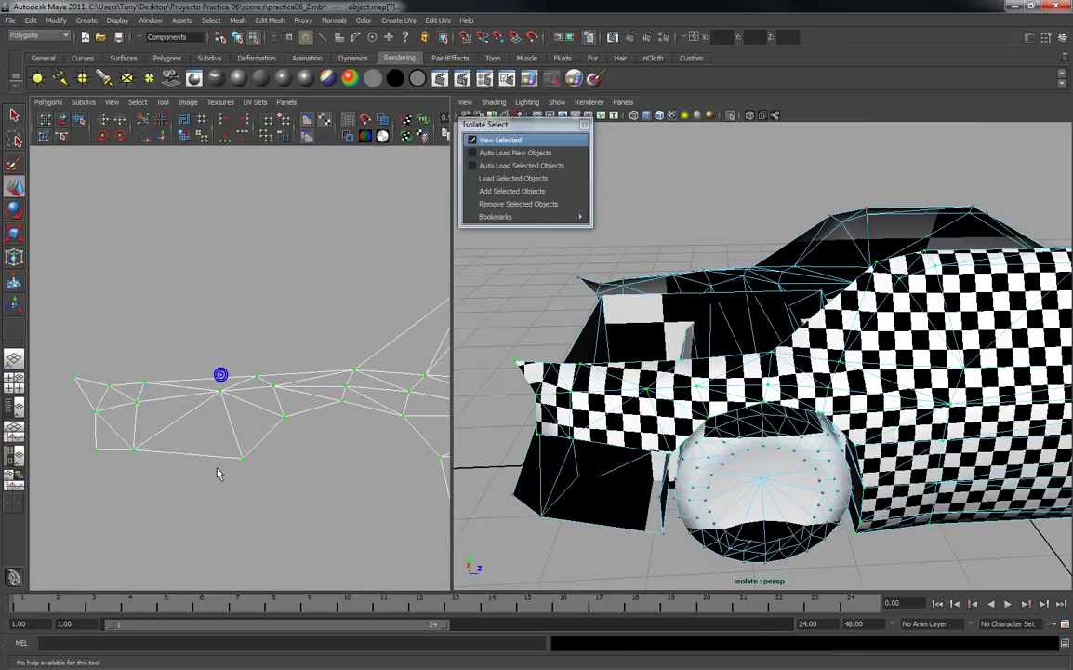
left_click_drag(184, 389, 190, 391)
left_click_drag(236, 359, 268, 378, "shift")
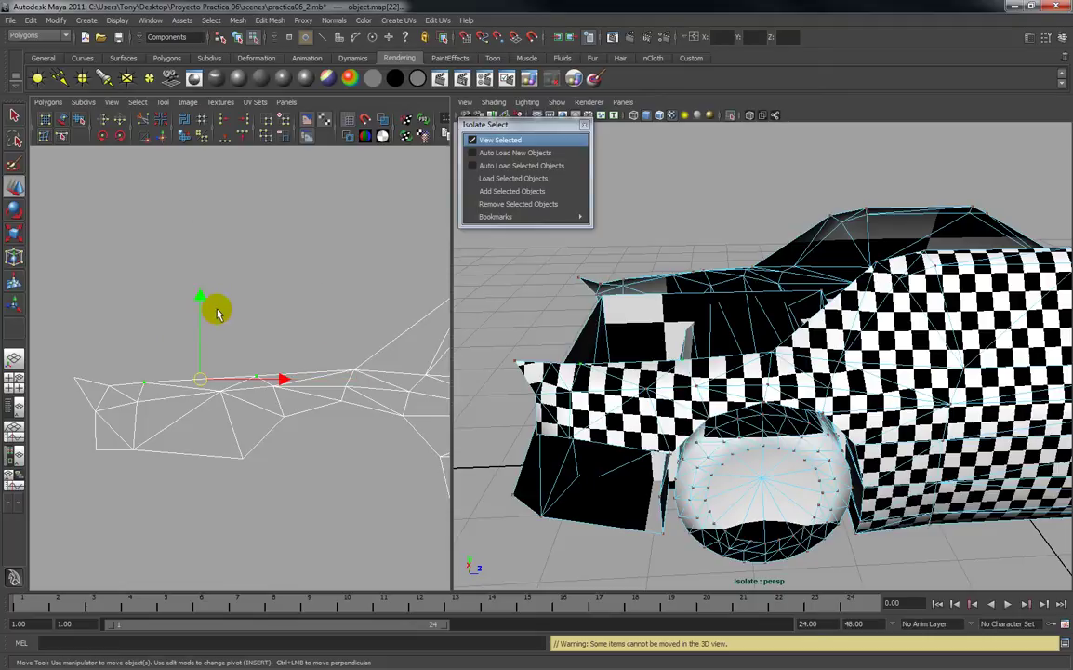
left_click_drag(201, 296, 198, 289)
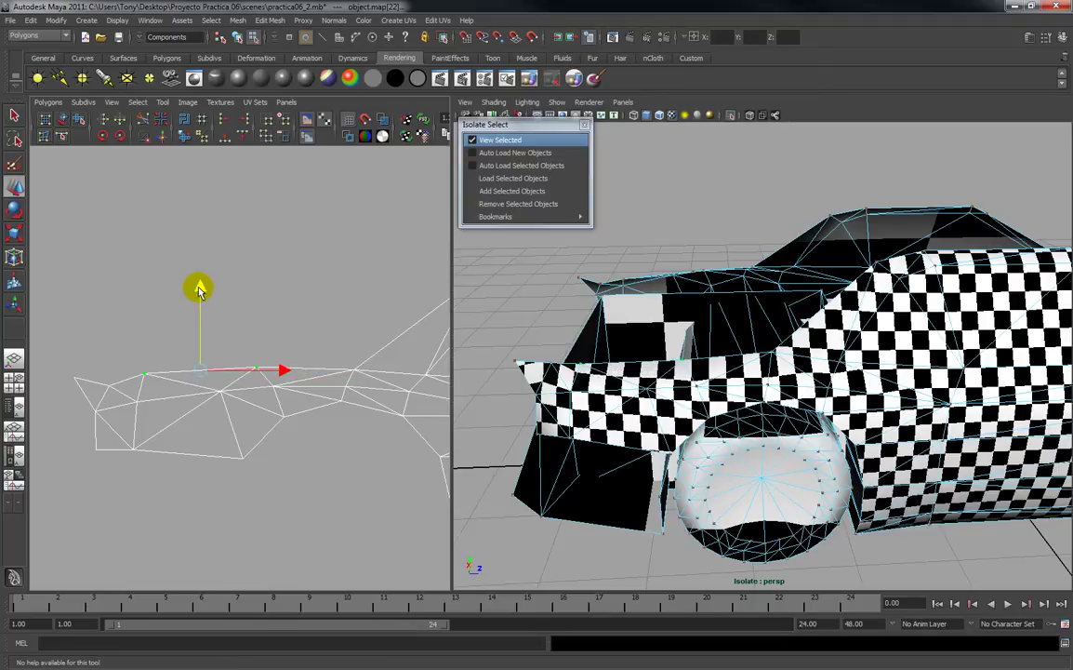
Raise three upper-edge UVs individually, from the base of the rear window back along the rear fender.
left_click(354, 371)
left_click_drag(353, 288, 353, 281)
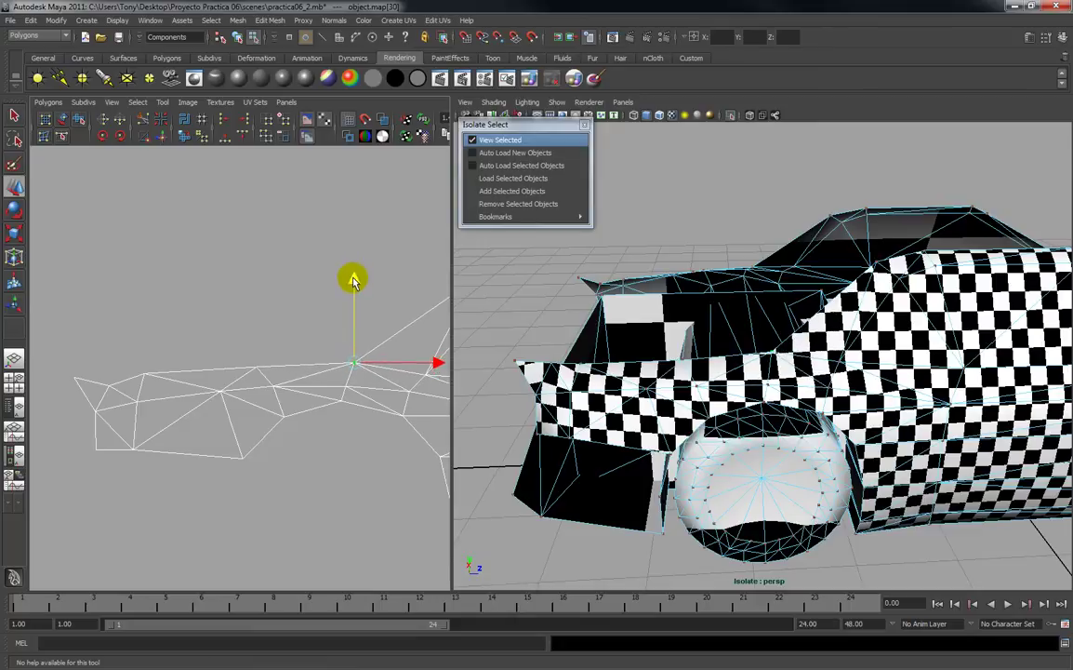
left_click(321, 350)
left_click_drag(346, 348, 358, 371)
left_click_drag(354, 282, 354, 271)
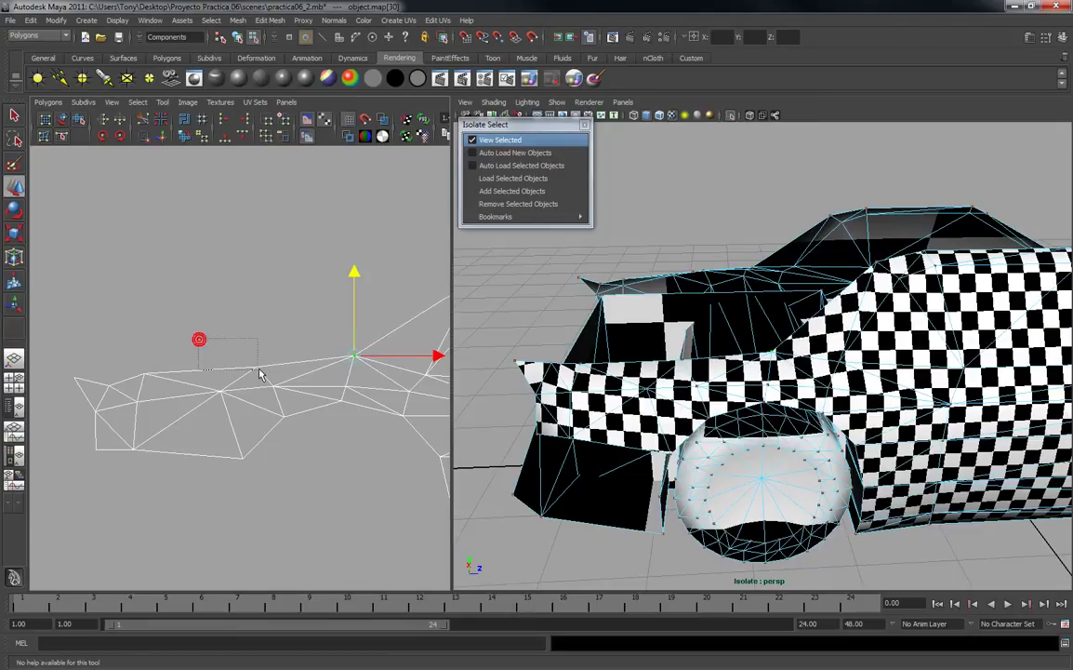
left_click_drag(255, 371, 256, 368)
left_click(261, 309)
left_click_drag(259, 289, 258, 282)
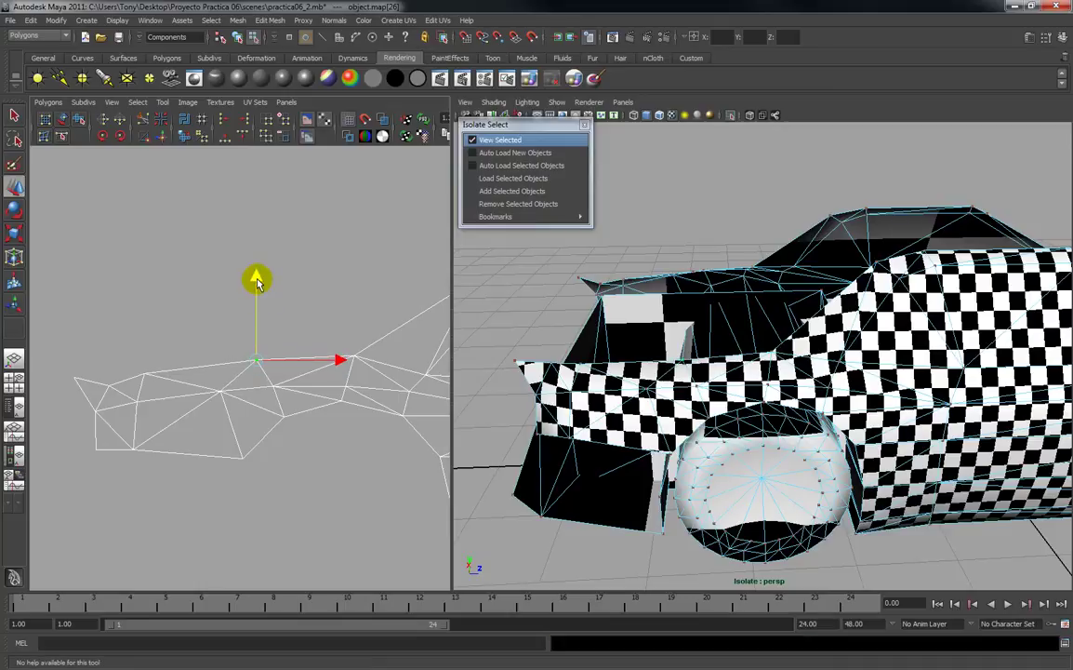
left_click(145, 373)
left_click(151, 314)
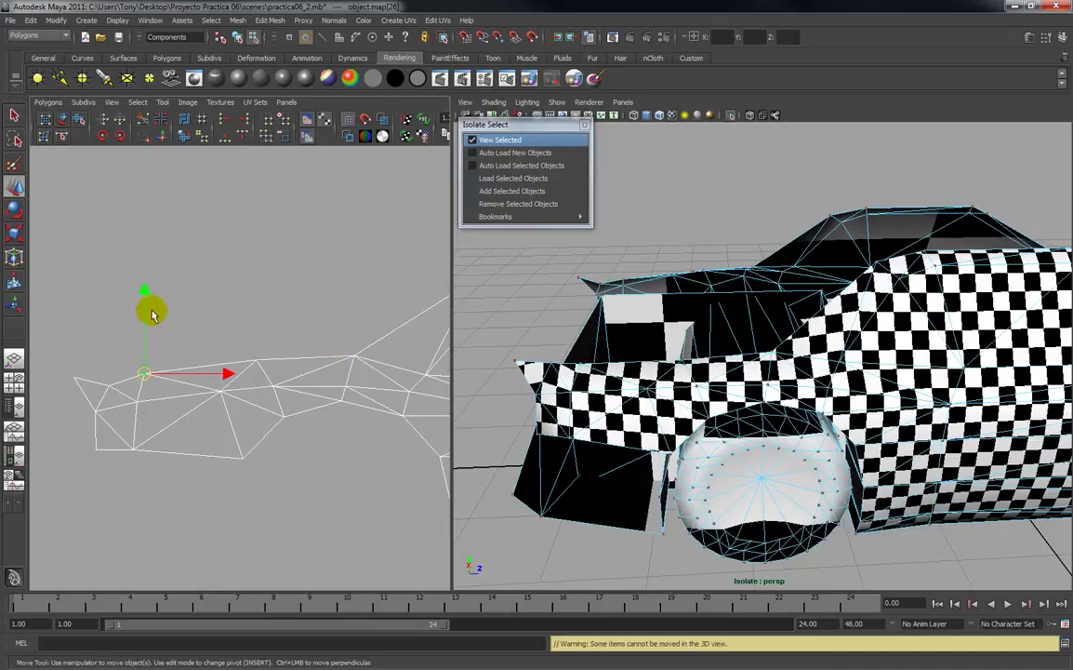
left_click_drag(145, 291, 147, 287)
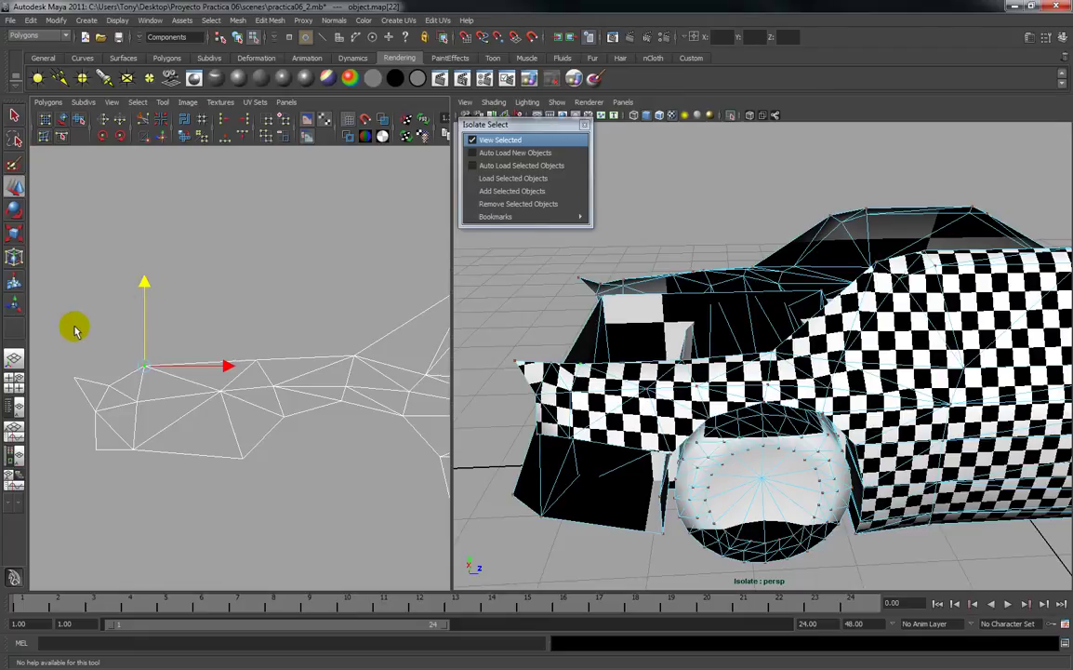
Raise the two rearmost upper-edge UVs of the side shell to level the tail with the fender.
left_click(110, 387)
left_click(111, 326)
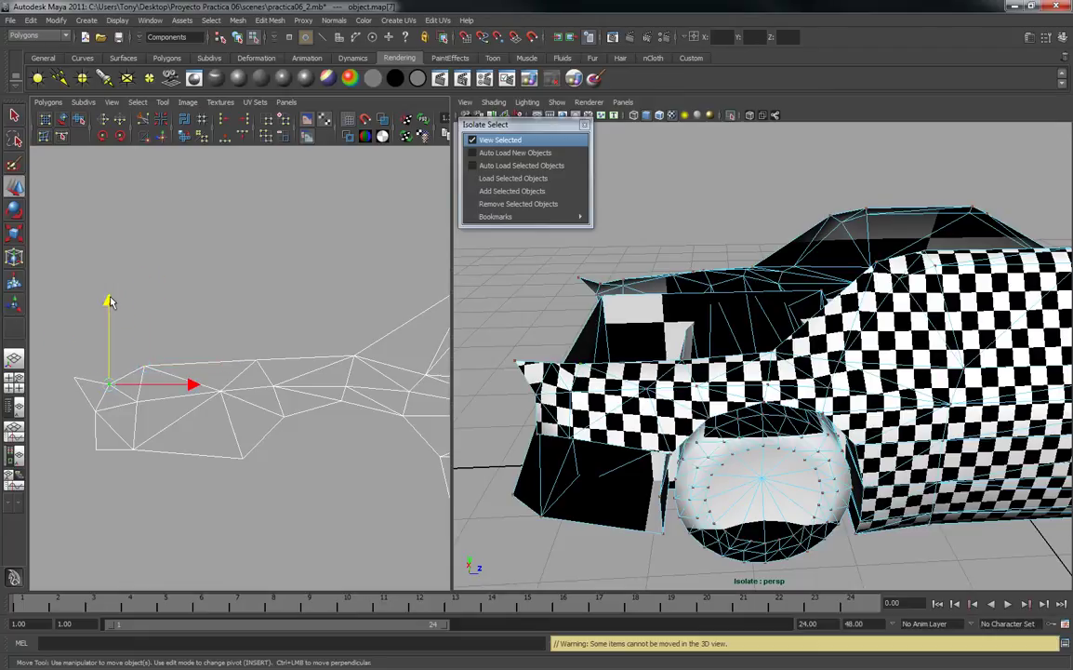
left_click_drag(108, 303, 108, 293)
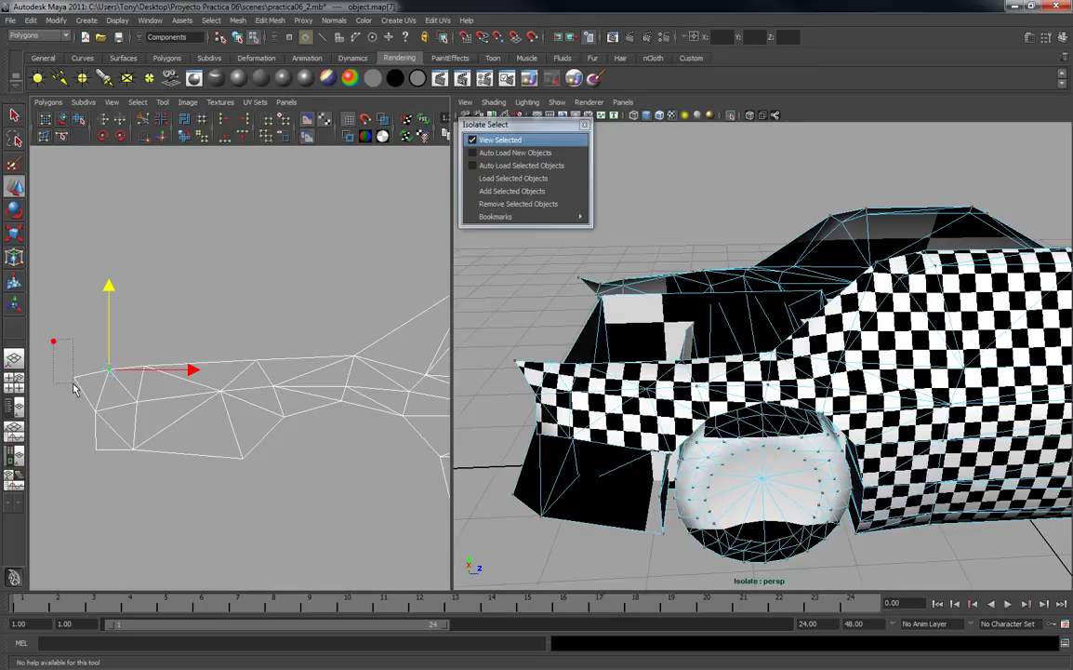
left_click(73, 378)
left_click(77, 313)
left_click_drag(77, 293, 76, 288)
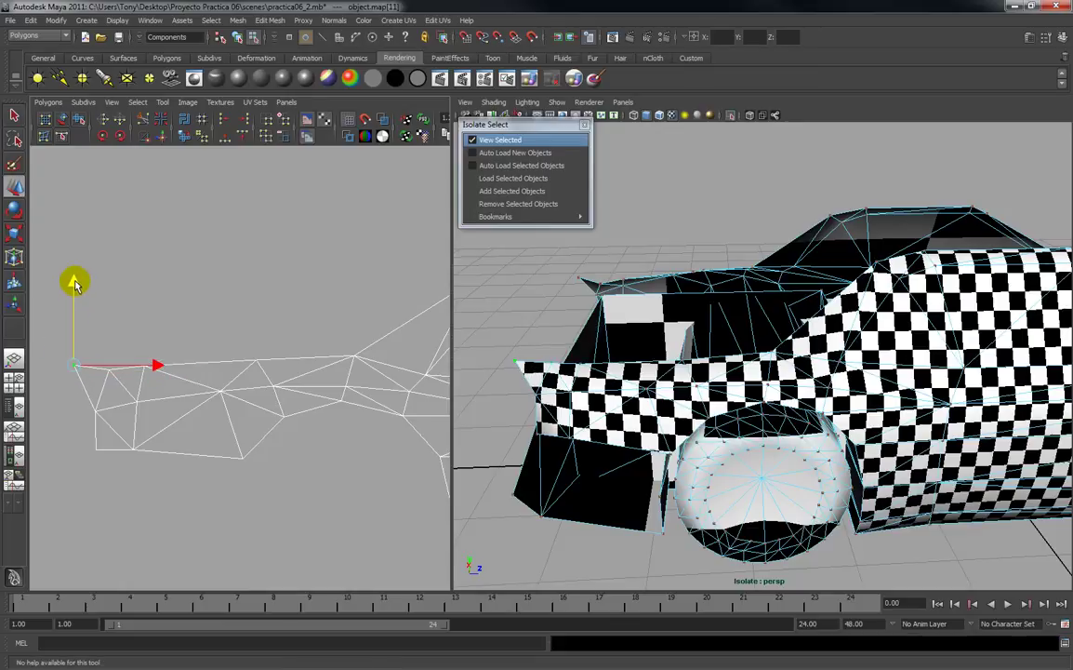
left_click(105, 303)
left_click_drag(95, 359, 117, 382)
left_click_drag(109, 287, 107, 282)
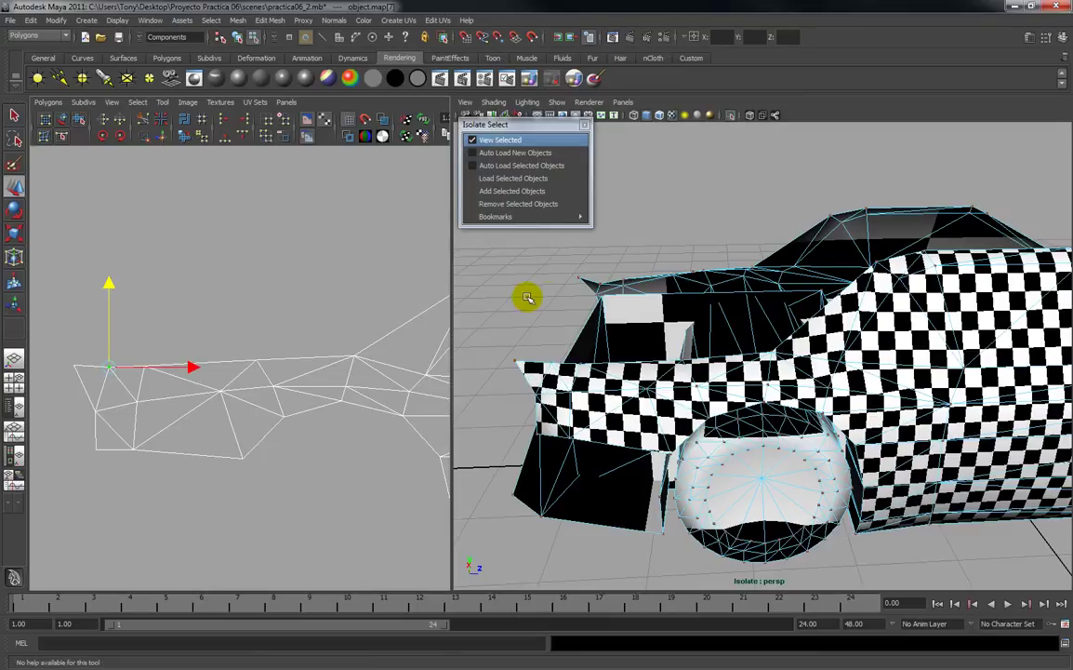
Check the fender from above and raise its four rear upper-edge UVs together.
left_click_drag(548, 297, 503, 285, "alt")
right_click_drag(503, 285, 651, 366, "alt")
left_click_drag(651, 367, 684, 394, "alt")
middle_click_drag(684, 395, 706, 373, "alt")
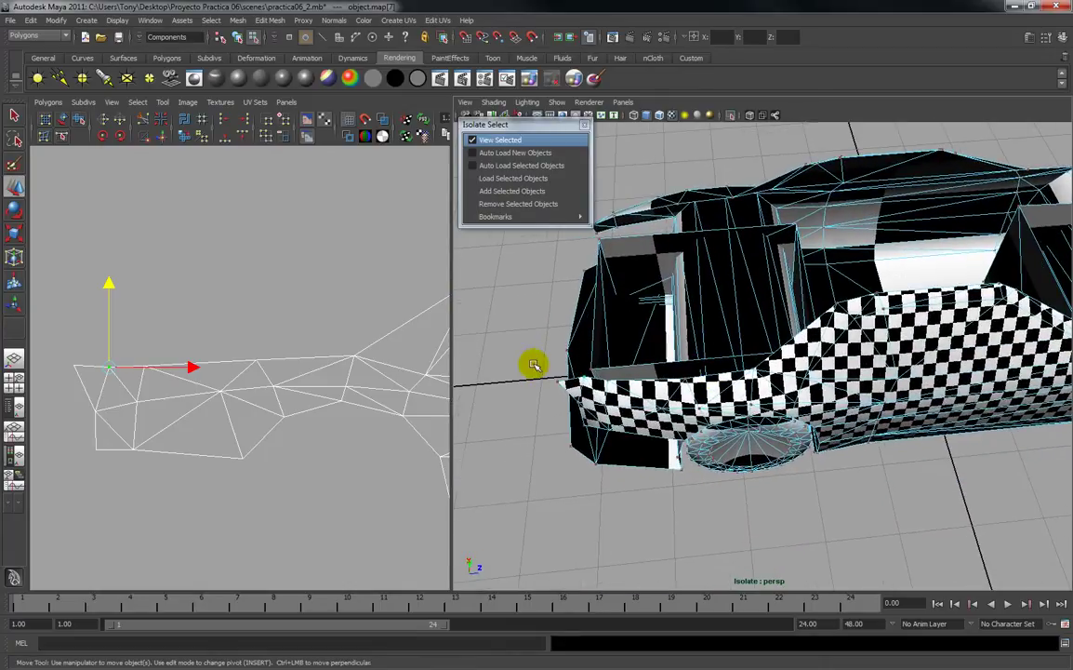
left_click(195, 304)
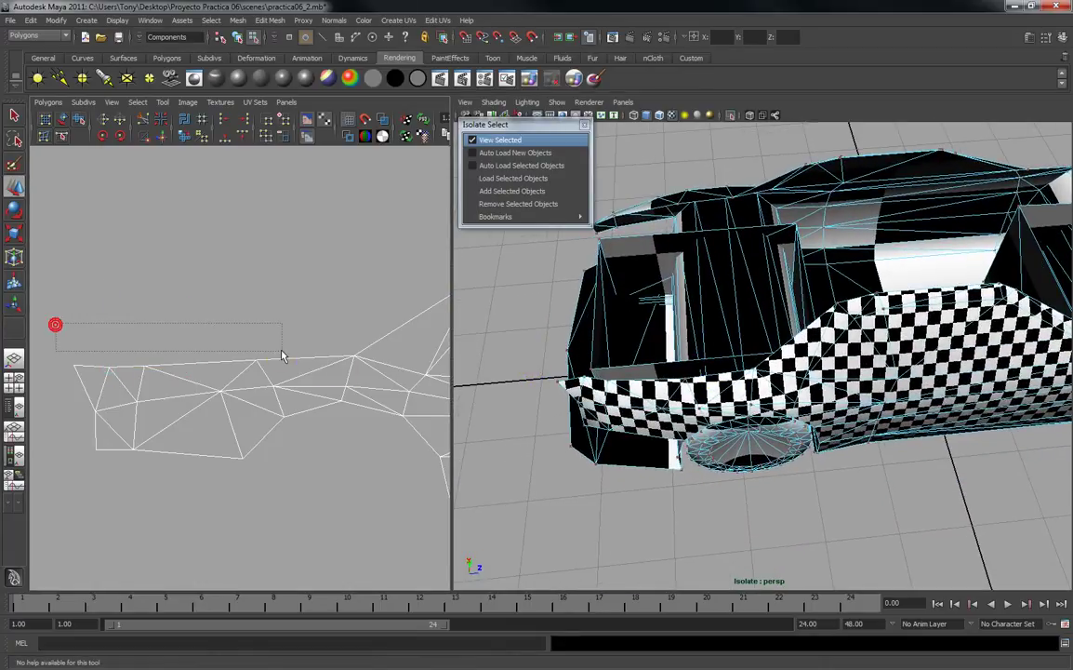
left_click_drag(277, 367, 277, 364)
left_click_drag(167, 283, 166, 273)
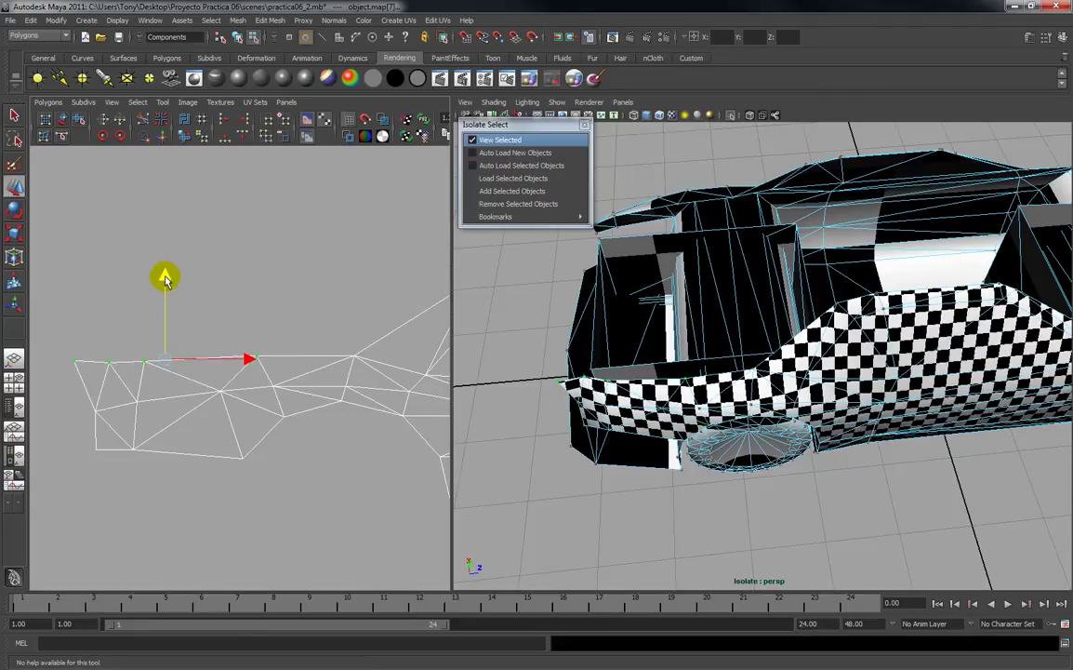
Fine-tune the heights of the three rearmost upper-edge UVs to even out the checkers at the tail.
left_click_drag(523, 325, 577, 331, "alt")
middle_click_drag(580, 331, 629, 321, "alt")
mouse_move(62, 330)
left_mouse_down()
mouse_move(79, 358)
mouse_move(118, 370)
left_mouse_up()
left_click_drag(94, 275, 93, 281)
left_click(134, 284)
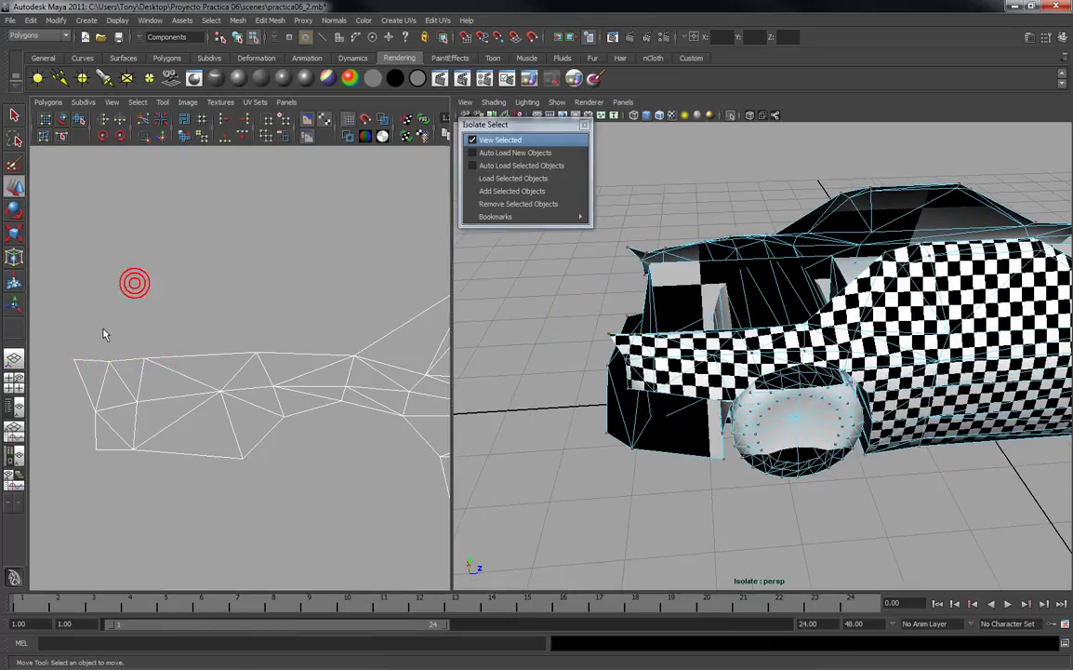
left_click_drag(104, 331, 120, 365)
left_click_drag(110, 275, 109, 281)
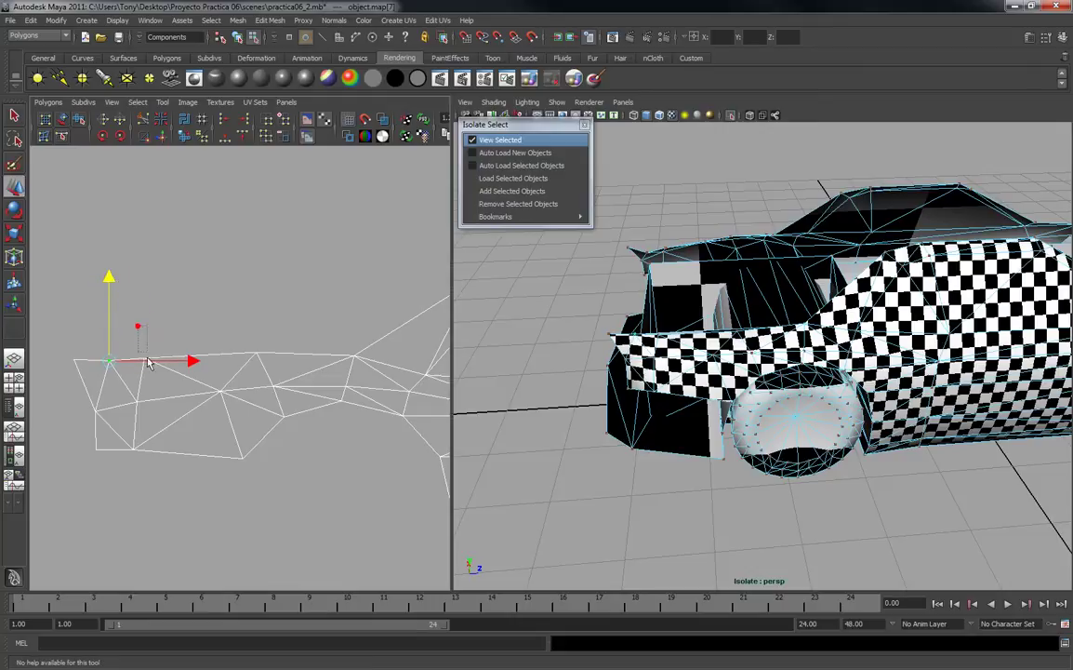
left_click_drag(144, 350, 154, 371)
left_click_drag(144, 275, 142, 274)
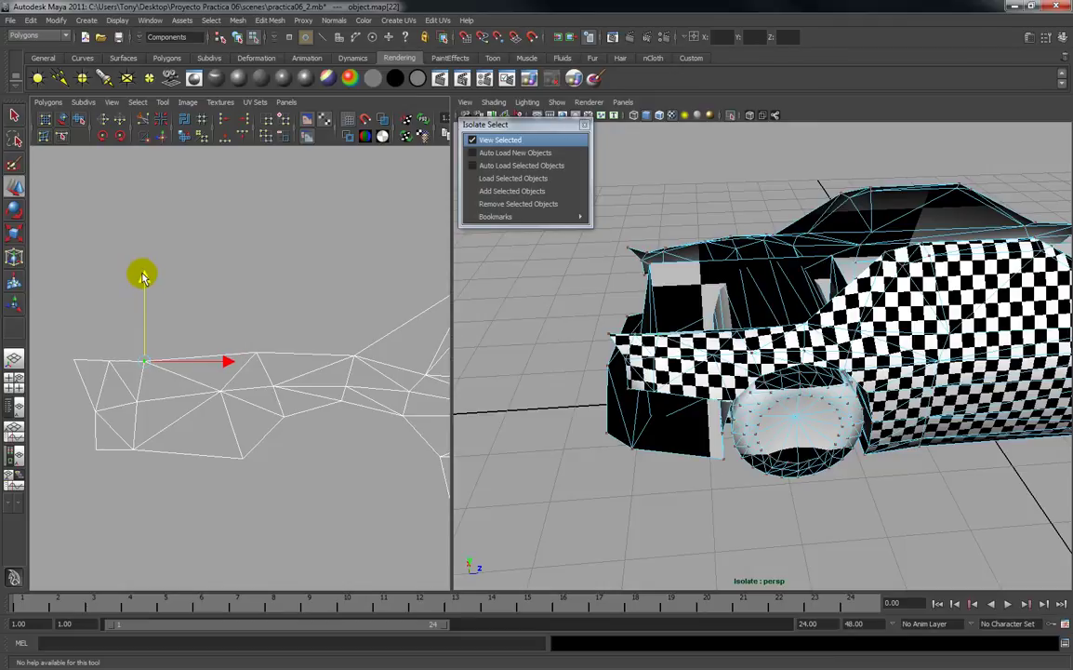
Raise the UV above the rear wheel arch and the UV at the rear window's base.
left_click_drag(529, 314, 530, 356, "alt")
right_click_drag(529, 356, 542, 381, "alt")
middle_click_drag(542, 382, 551, 343, "alt")
left_click_drag(216, 328, 266, 356)
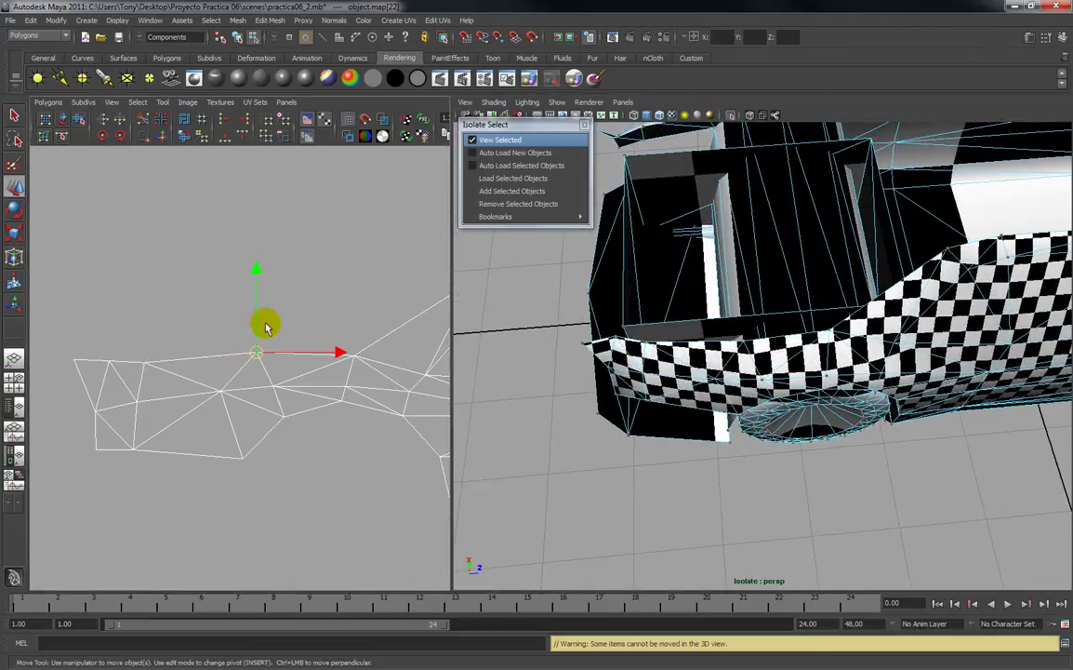
left_click_drag(258, 276, 256, 268)
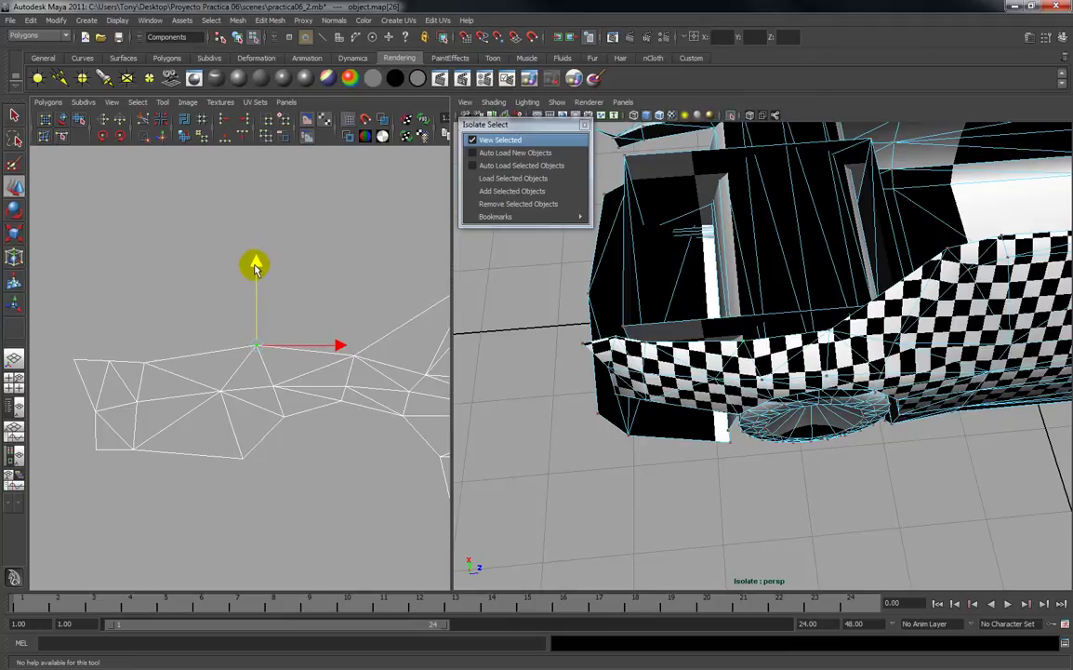
left_click_drag(363, 361, 364, 363)
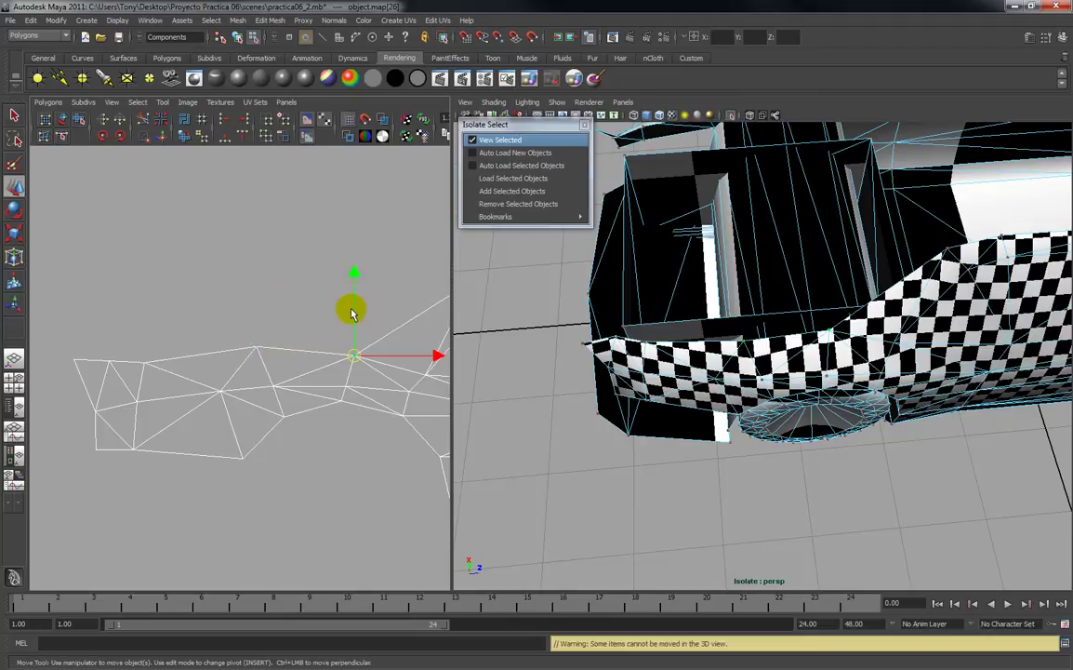
left_click_drag(354, 284, 353, 270)
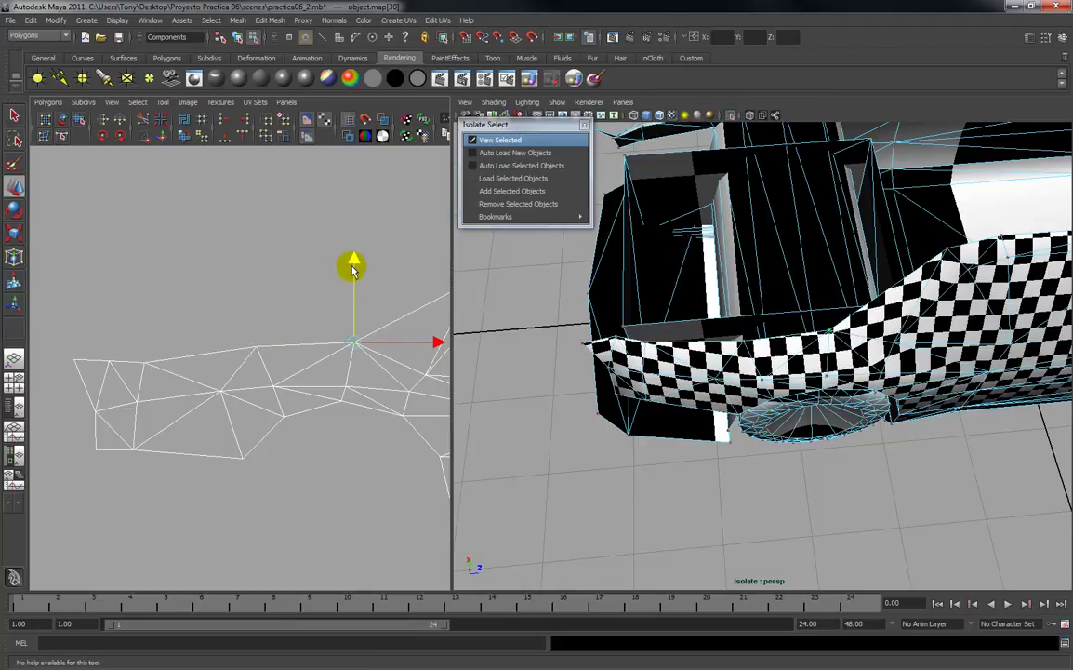
Select the UVs along the side shell's roofline and raise them together slightly.
left_click_drag(697, 332, 636, 290, "alt")
middle_click_drag(368, 317, 192, 324, "alt")
middle_click_drag(307, 309, 70, 302, "alt")
left_click_drag(642, 295, 582, 309, "alt")
left_click(99, 283)
left_click_drag(98, 299, 162, 290)
left_click_drag(274, 255, 310, 277, "shift")
left_click(335, 283, "shift")
left_click(344, 283, "shift")
left_click_drag(216, 203, 218, 199)
Raise the single UV at the base of the windshield on the side shell.
middle_click_drag(279, 259, 62, 240, "alt")
middle_click_drag(169, 262, 145, 243, "alt")
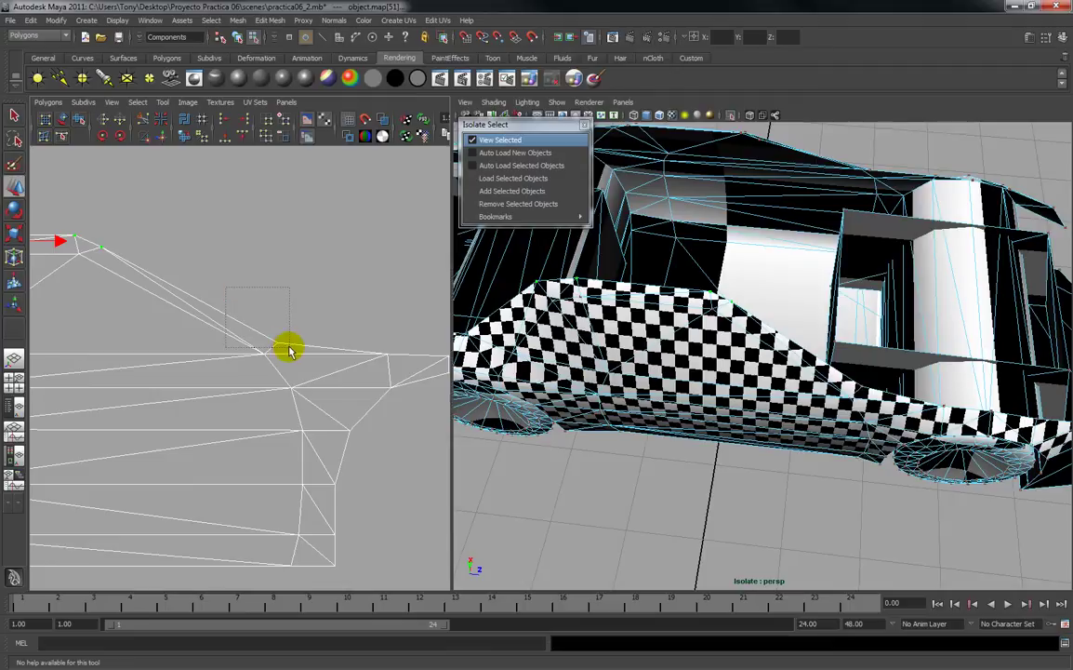
left_click_drag(289, 351, 285, 348)
left_click_drag(276, 262, 277, 248)
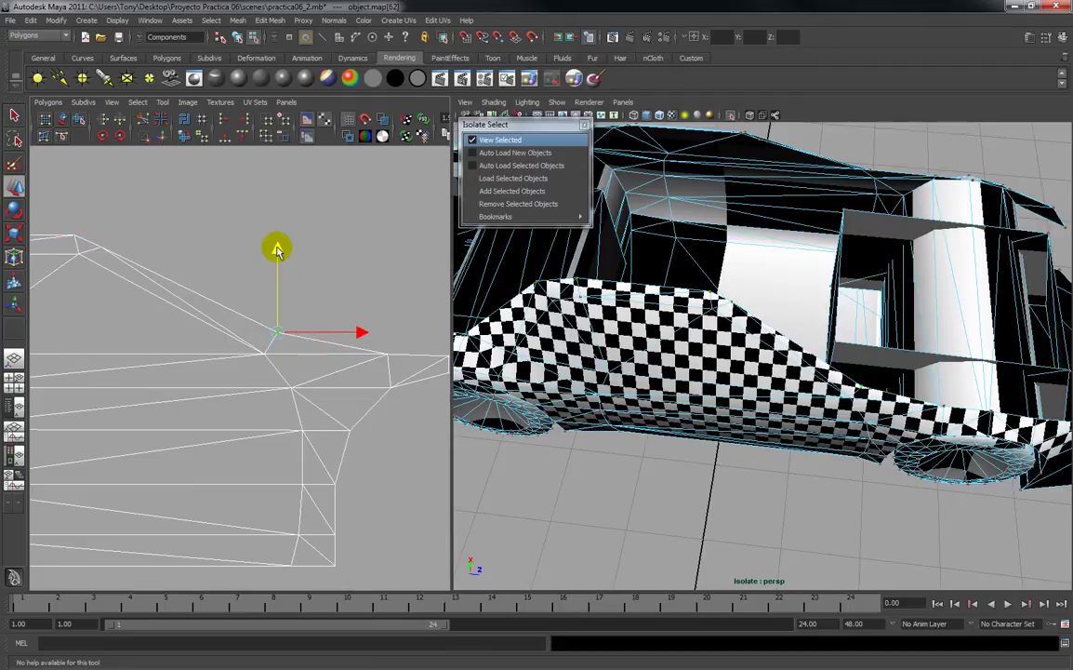
Select the upper-edge UVs of the front fender above the wheel arch and raise them slightly.
middle_click_drag(296, 323, 206, 289, "alt")
left_click_drag(785, 420, 537, 394, "alt")
middle_click_drag(148, 368, 79, 365, "alt")
middle_click_drag(284, 368, 189, 363, "alt")
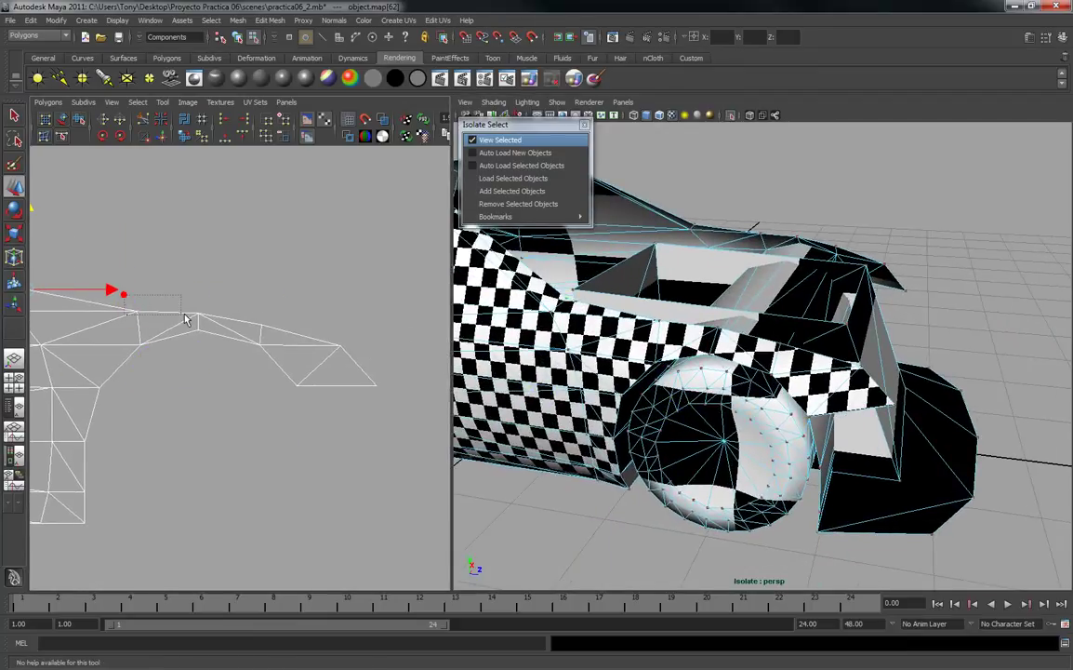
left_click_drag(211, 323, 247, 317)
key("ctrl+z")
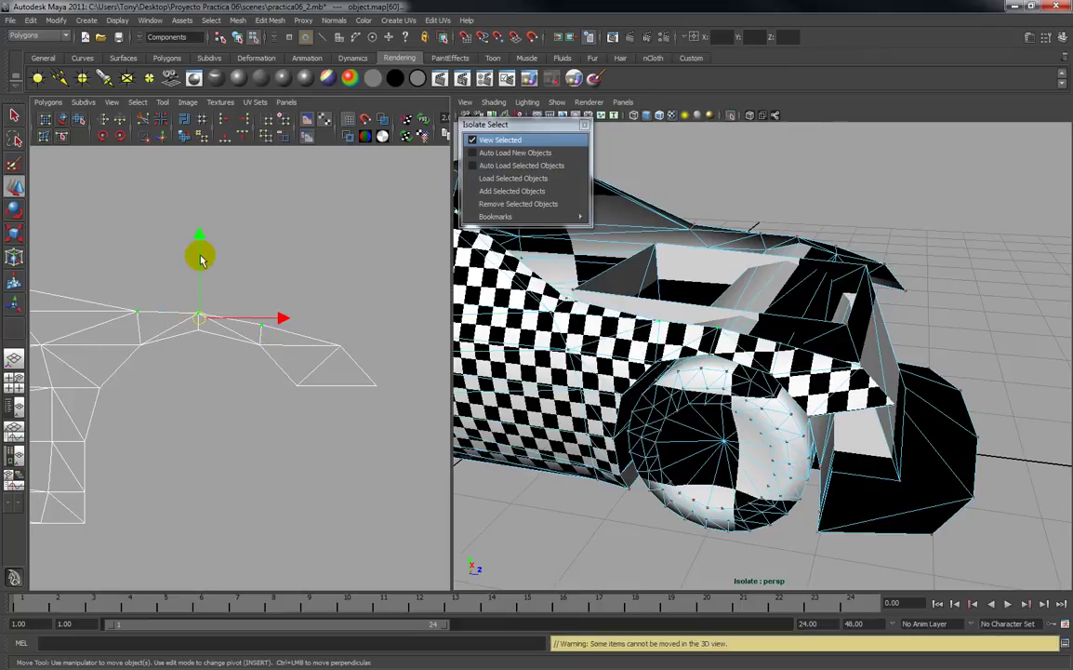
left_click_drag(200, 240, 199, 225)
Examine the checker pattern along the whole car side and select the UV above the rear wheel arch.
left_click_drag(892, 383, 884, 359, "alt")
right_click_drag(883, 358, 783, 371, "alt")
left_click_drag(783, 372, 797, 403, "alt")
left_click(421, 263)
right_click_drag(414, 265, 223, 352, "alt")
middle_click_drag(209, 362, 203, 415, "alt")
scroll(151, 333, "up", 2)
scroll(193, 360, "up", 2)
mouse_move(203, 314)
left_mouse_down()
mouse_move(240, 353)
mouse_move(221, 320)
left_mouse_up()
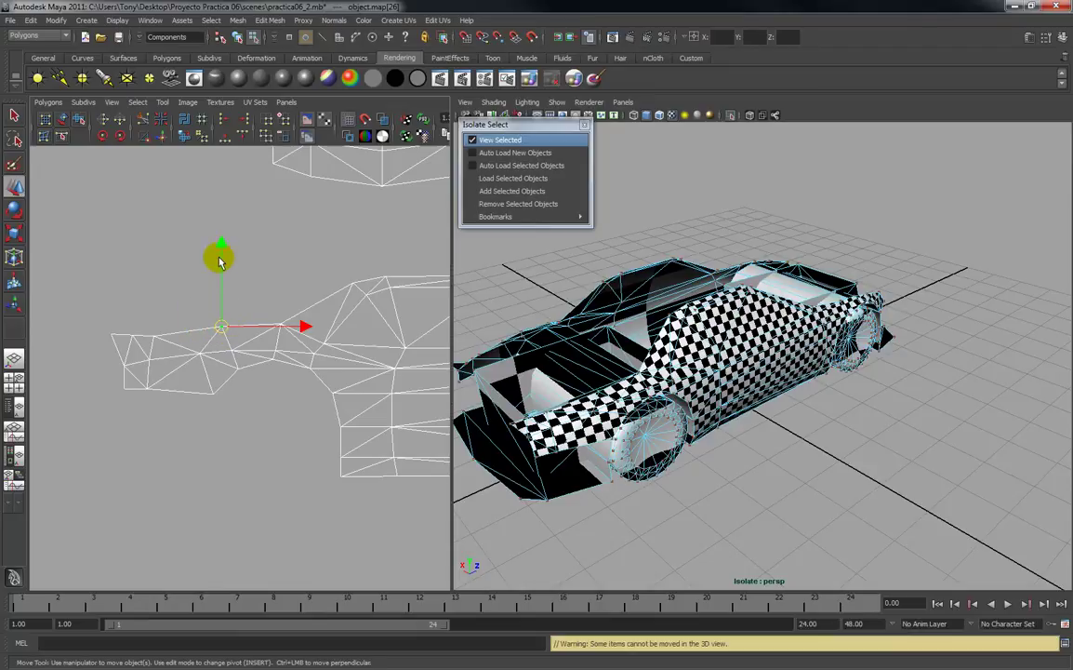
Select all faces of the finished side shell and remove them from the isolated view.
right_click_drag(269, 275, 235, 291, "alt")
middle_click_drag(234, 290, 8, 286, "alt")
right_click_drag(164, 402, 140, 391, "alt")
right_click_drag(242, 359, 177, 226, "alt")
middle_click_drag(176, 226, 184, 228, "alt")
left_click(196, 372)
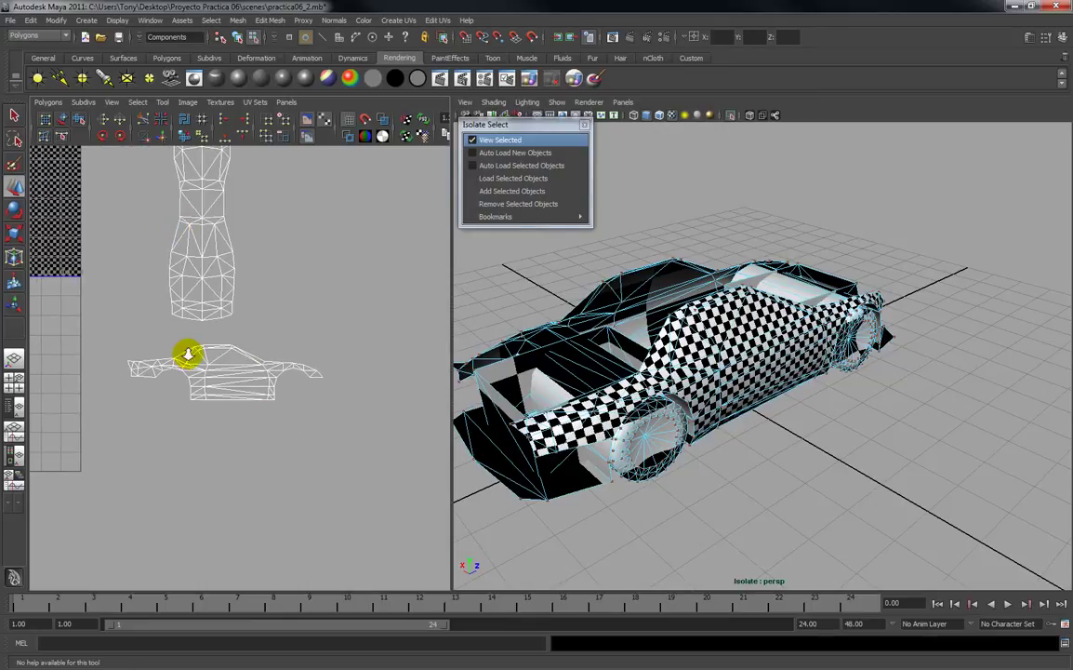
right_click_drag(189, 358, 428, 435, "alt")
right_click(200, 367)
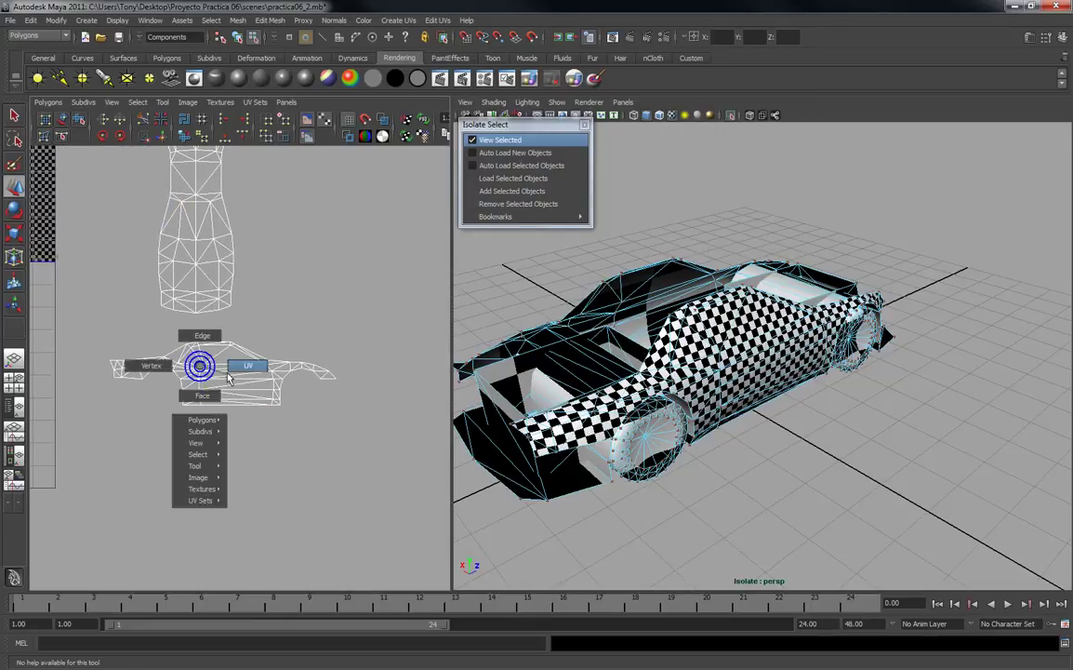
left_click(217, 394)
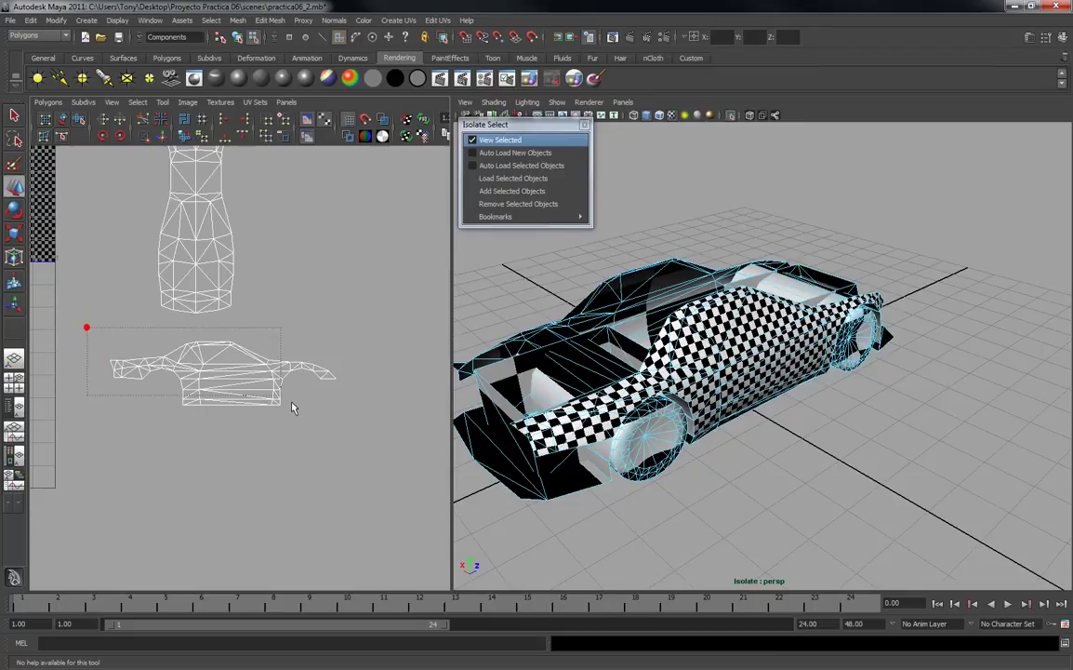
left_click_drag(344, 430, 344, 431)
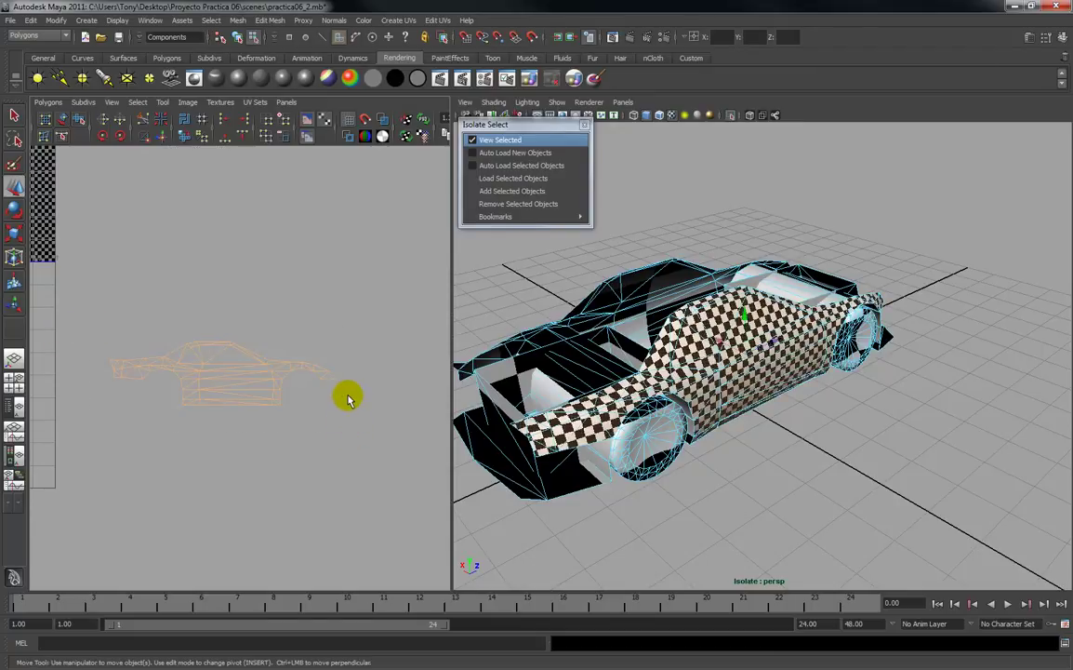
left_click(493, 205)
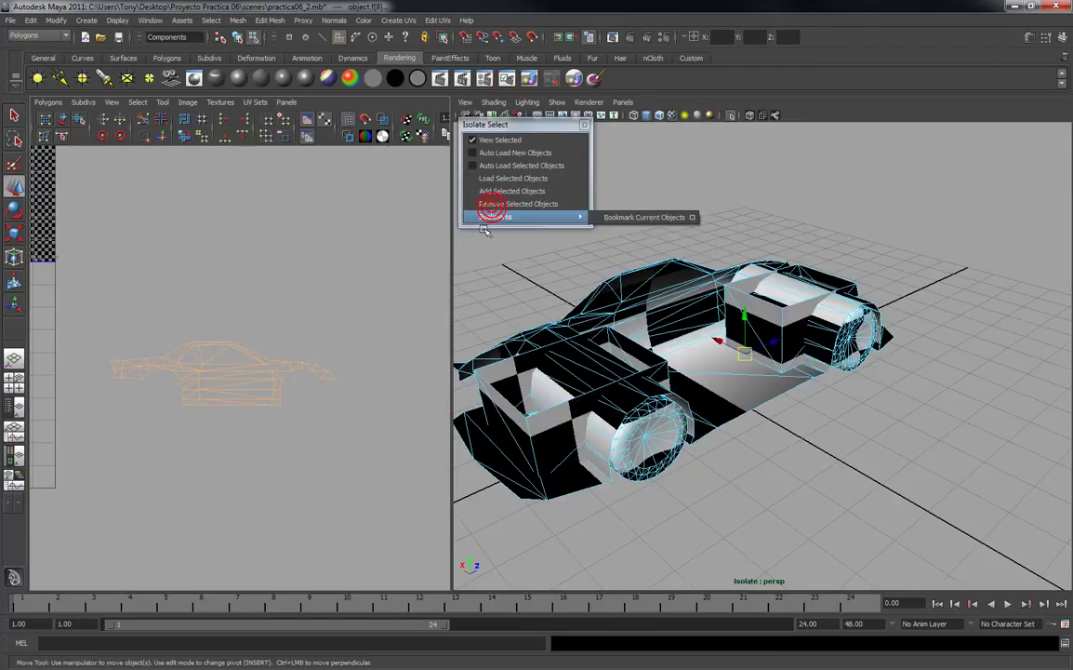
Turn to the car's opposite, still unmapped side and switch off textured display.
left_click_drag(850, 537, 934, 462, "alt")
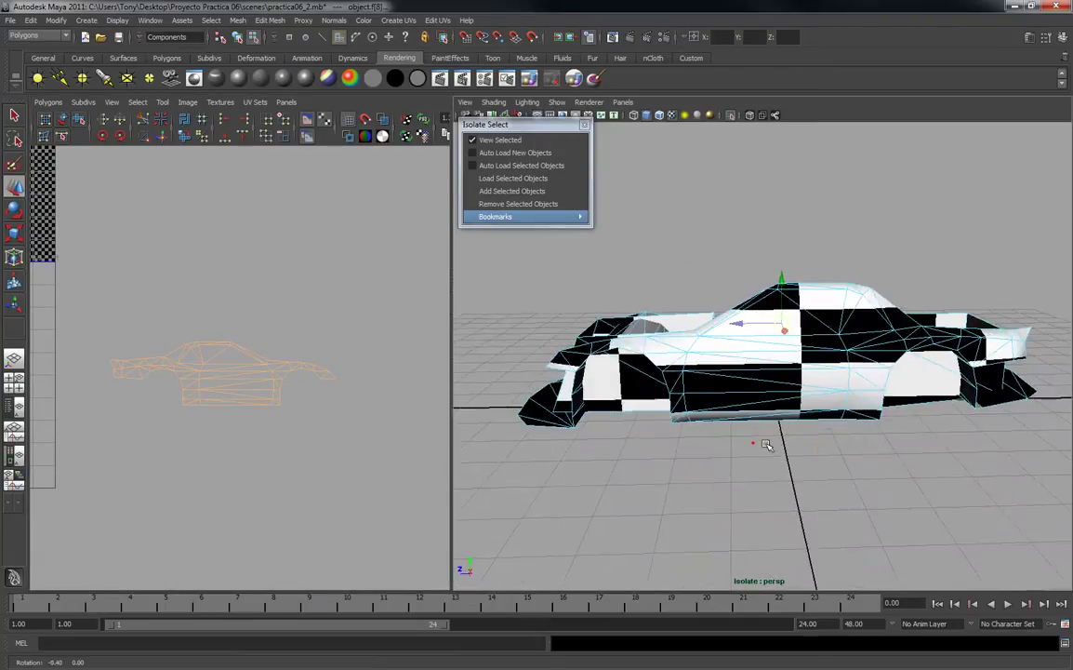
left_click_drag(754, 446, 806, 458, "alt")
right_click_drag(804, 454, 802, 507, "alt")
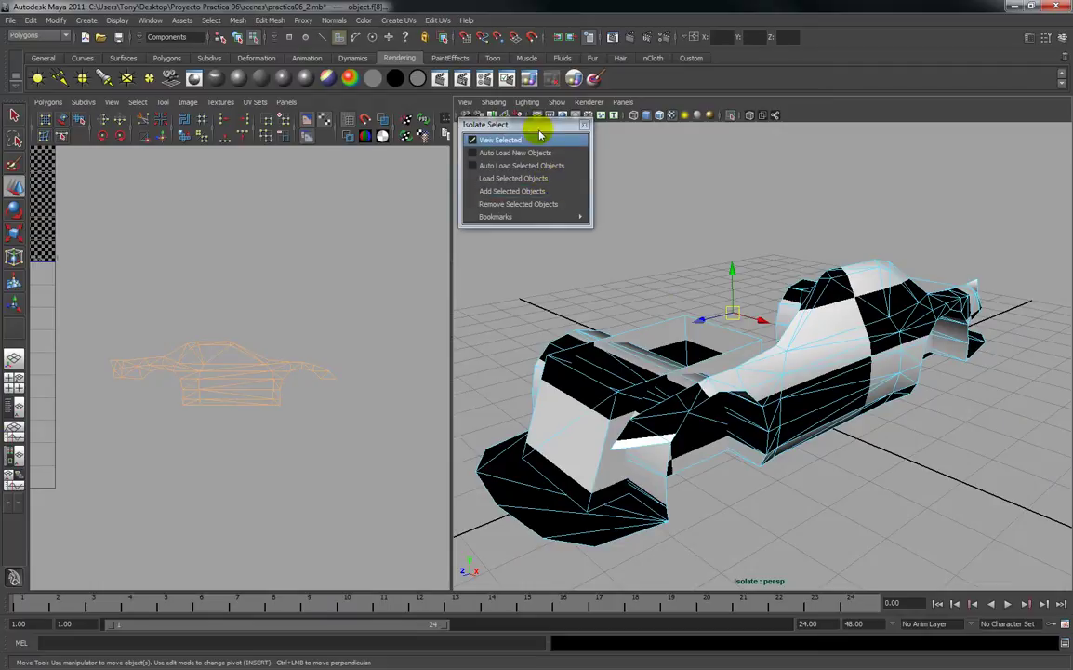
left_click(672, 116)
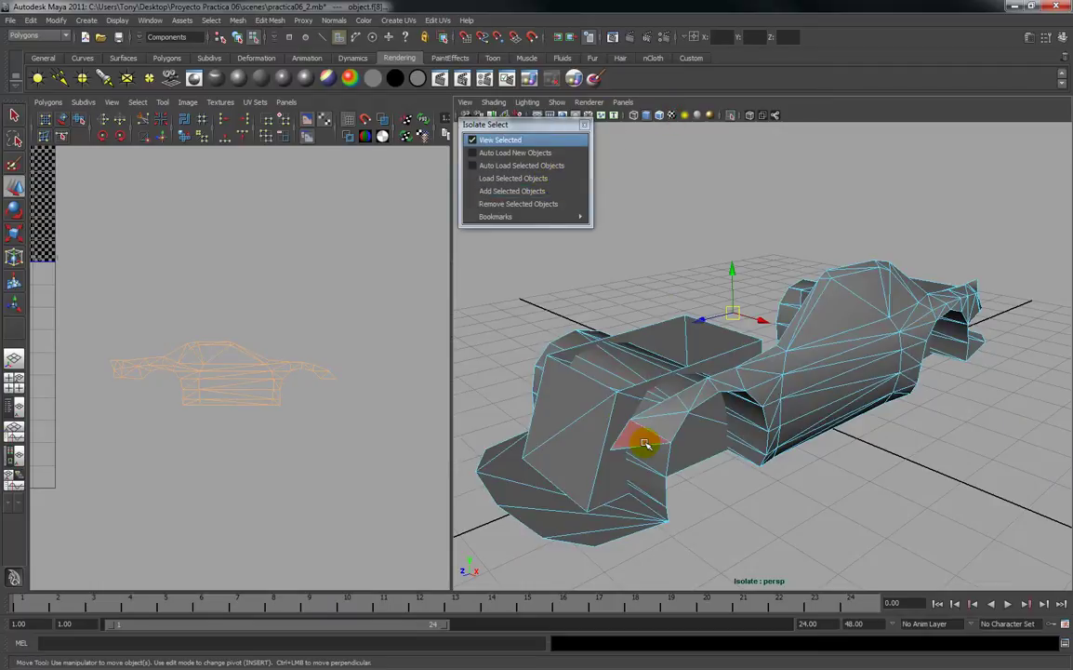
Select the fender faces above the front wheel arch on the unmapped side, continuing back toward the door.
left_click_drag(651, 441, 702, 401, "alt")
scroll(623, 397, "up", 3)
left_click(666, 421)
left_click(704, 394, "shift")
left_click(712, 391)
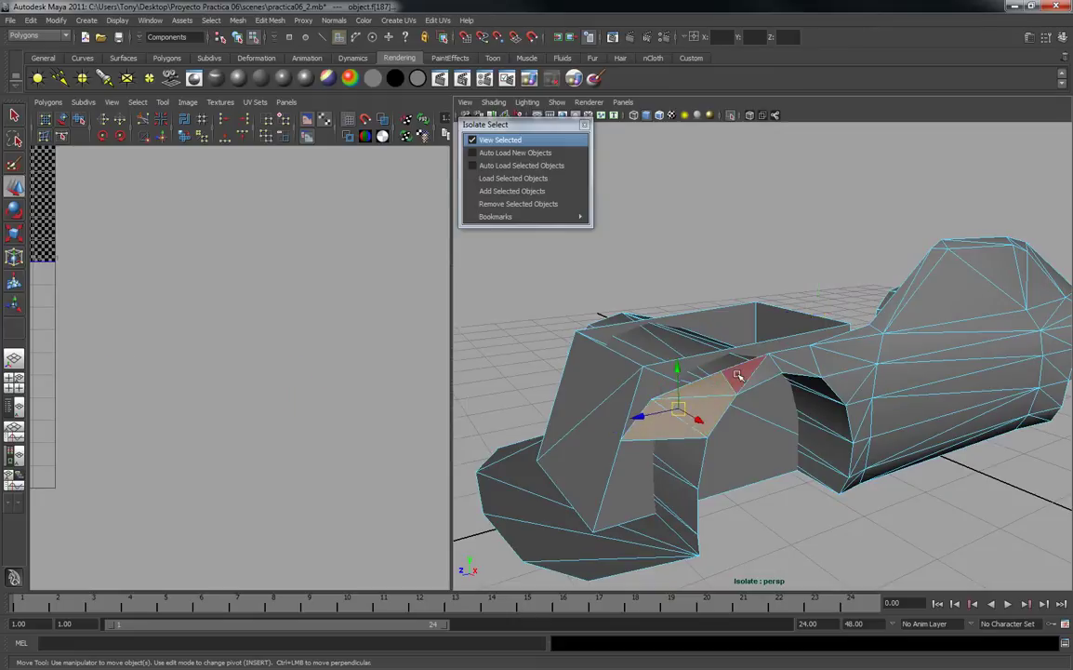
left_click(790, 369, "shift")
key("q")
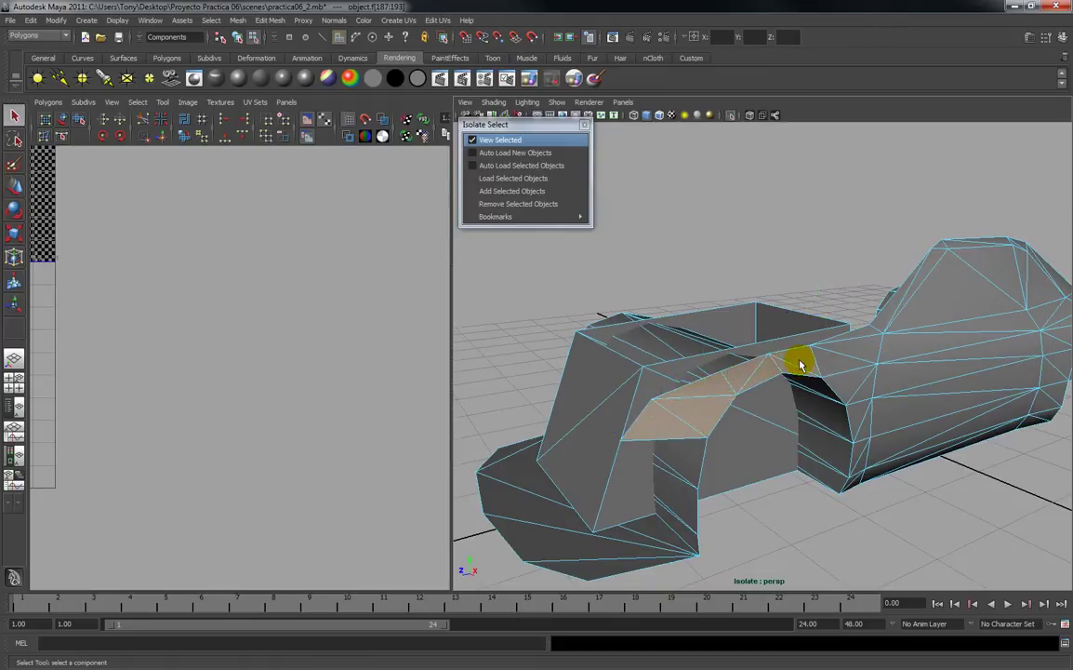
left_click(865, 358, "shift")
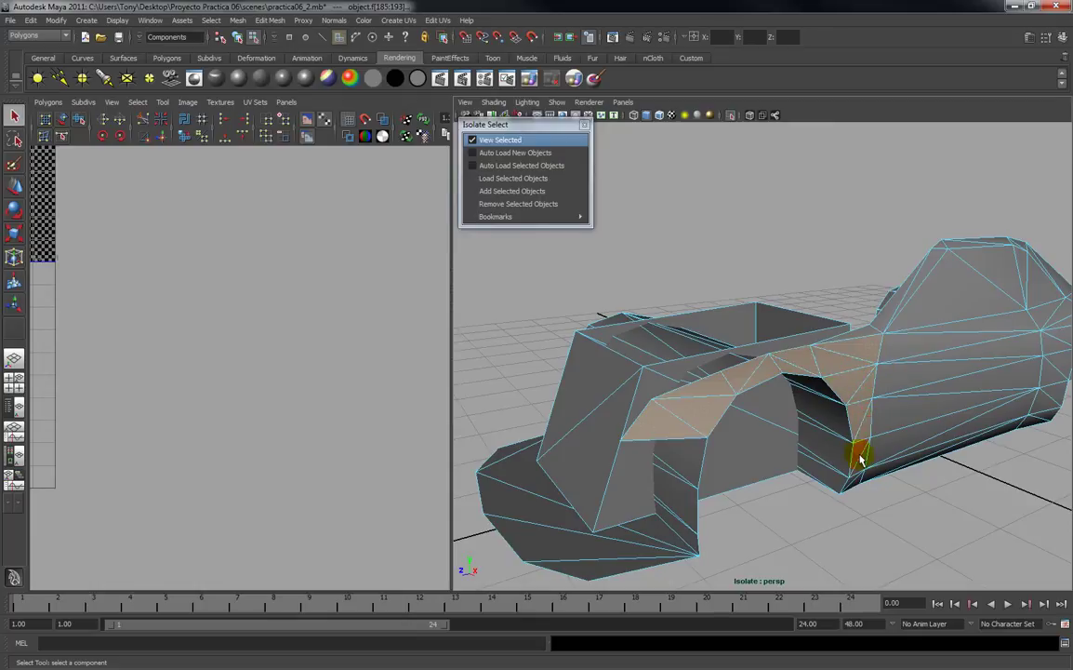
Add the lowest faces behind the front wheel arch and the first faces along the lower door to the selection.
left_click_drag(851, 481, 749, 412, "alt")
right_click_drag(754, 437, 795, 438, "alt")
left_click_drag(609, 393, 625, 392, "alt")
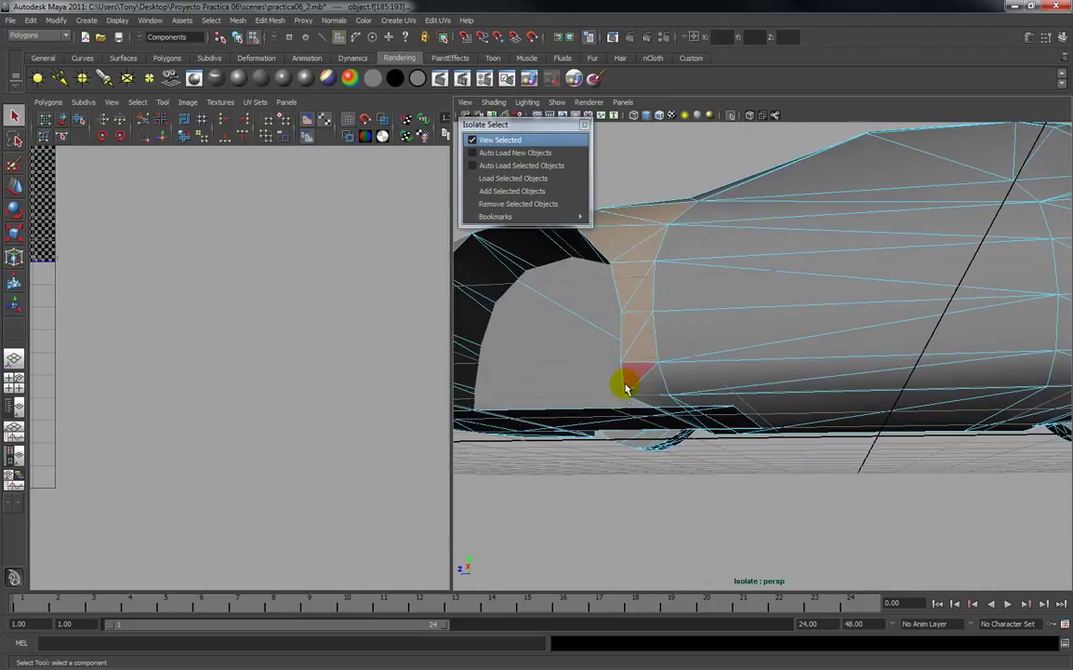
left_click(793, 353, "shift")
Paint-select the door and side window faces, extending back to the faces ahead of the rear wheel arch.
left_click(16, 166)
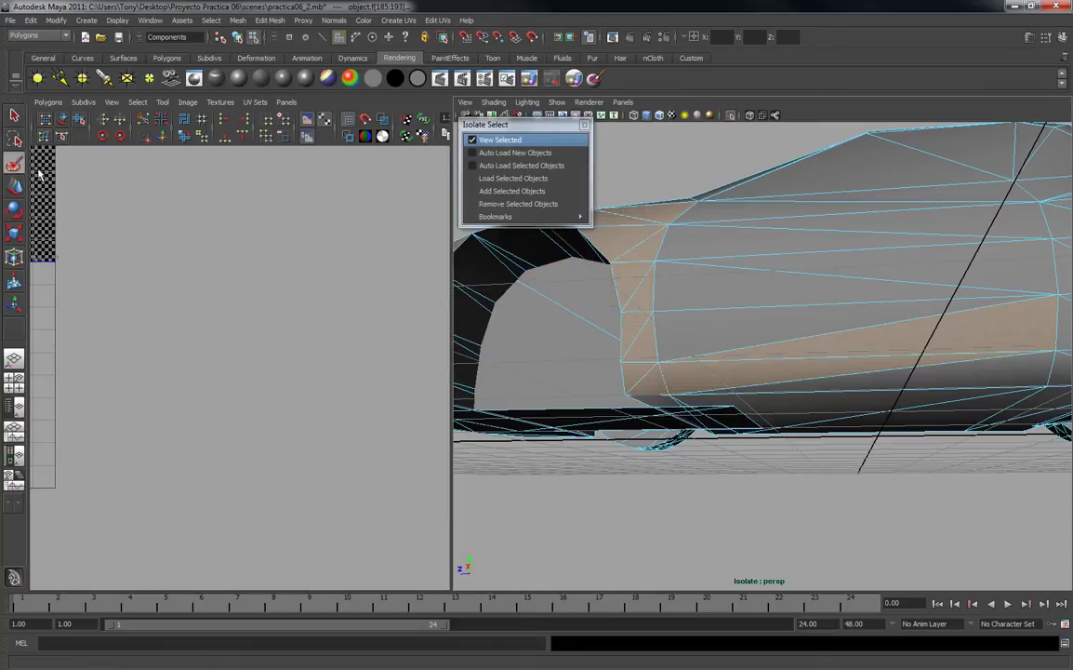
left_click_drag(703, 292, 865, 339, "alt")
middle_click_drag(875, 331, 570, 335, "alt")
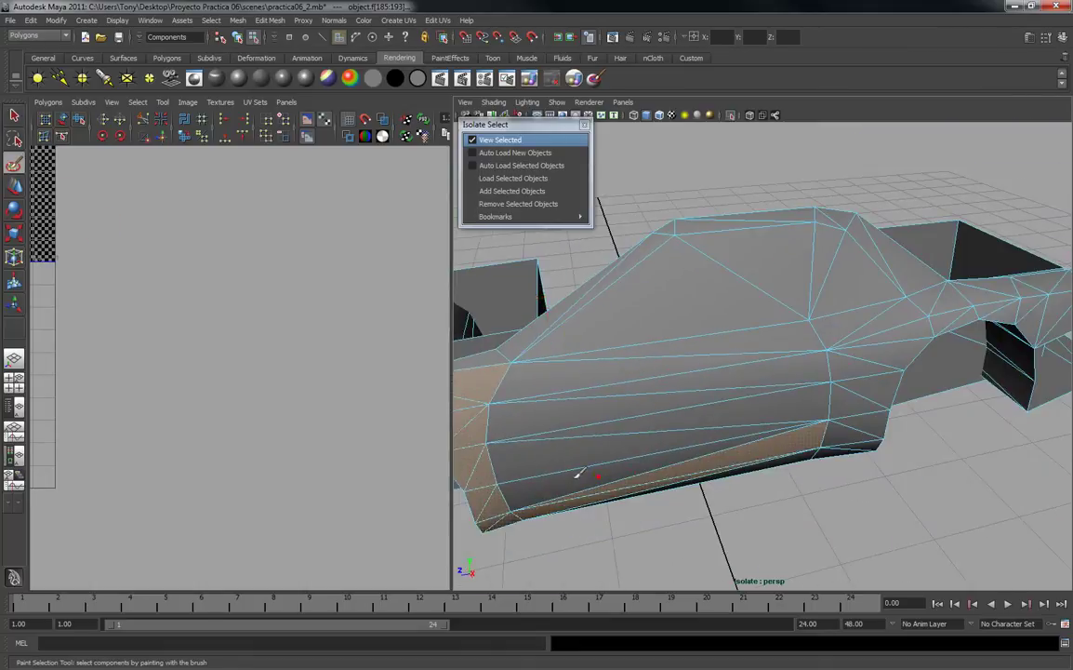
left_click_drag(695, 458, 620, 413)
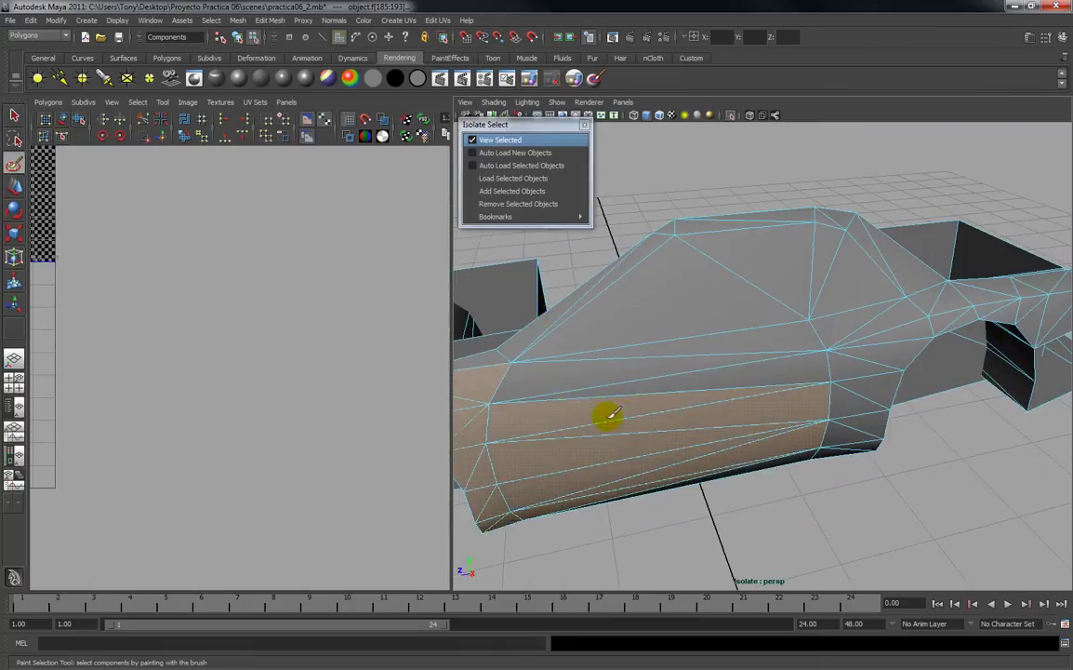
left_click_drag(630, 364, 736, 410)
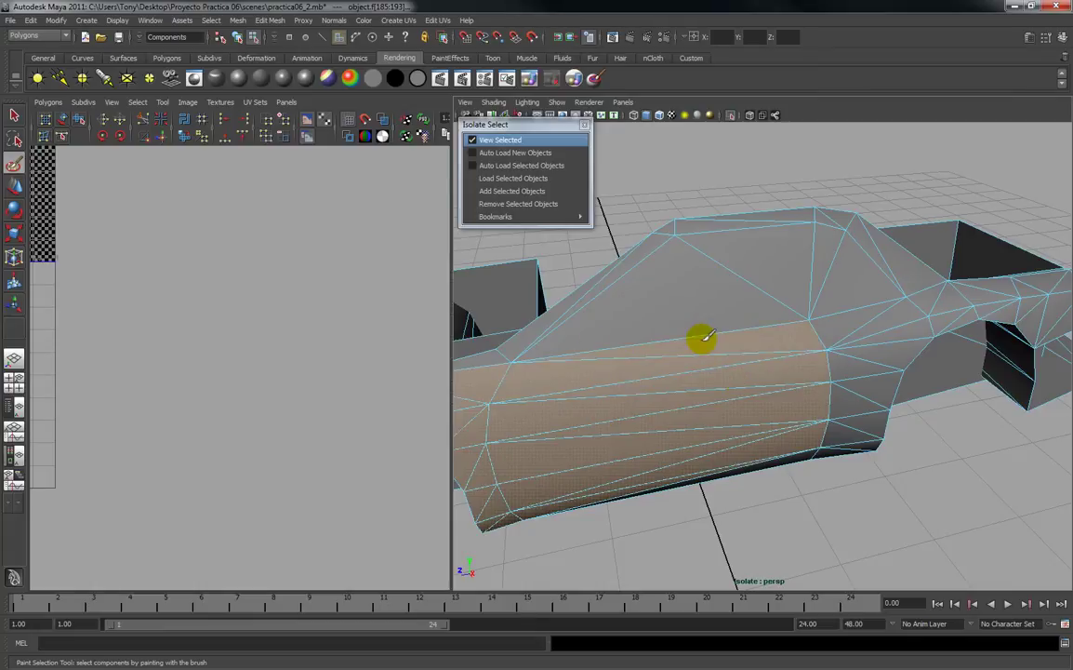
left_click_drag(697, 340, 659, 292)
mouse_move(736, 264)
left_mouse_down()
mouse_move(856, 271)
mouse_move(870, 318)
mouse_move(843, 366)
mouse_move(882, 365)
mouse_move(852, 402)
left_mouse_up()
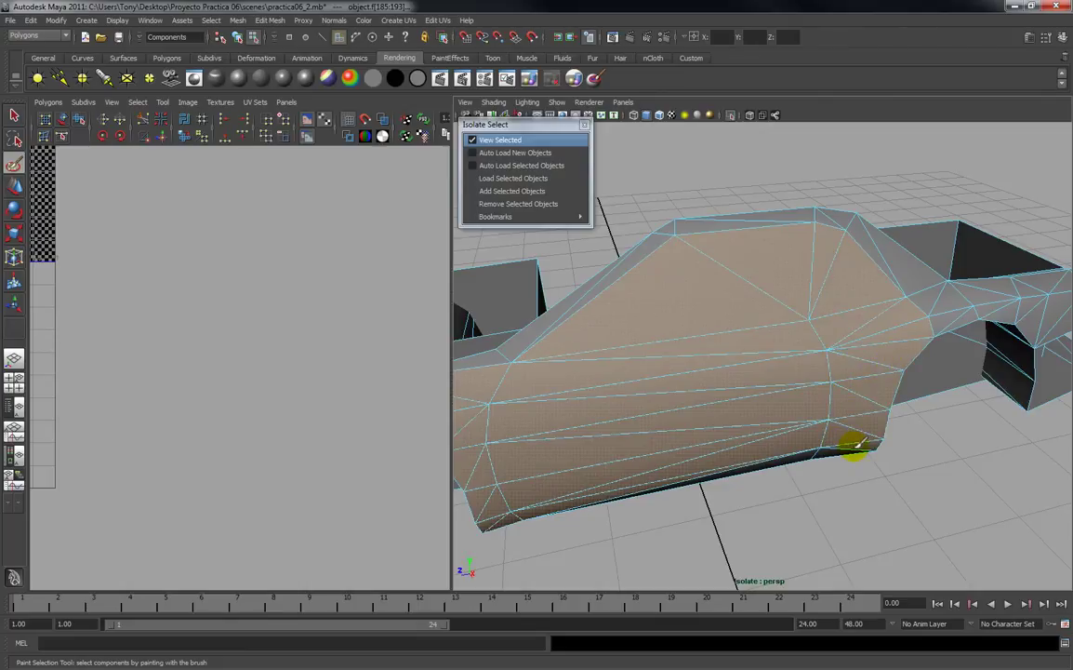
Paint the remaining sill faces and the rear fender faces up to the tail into the selection.
left_click_drag(771, 411, 771, 410, "alt")
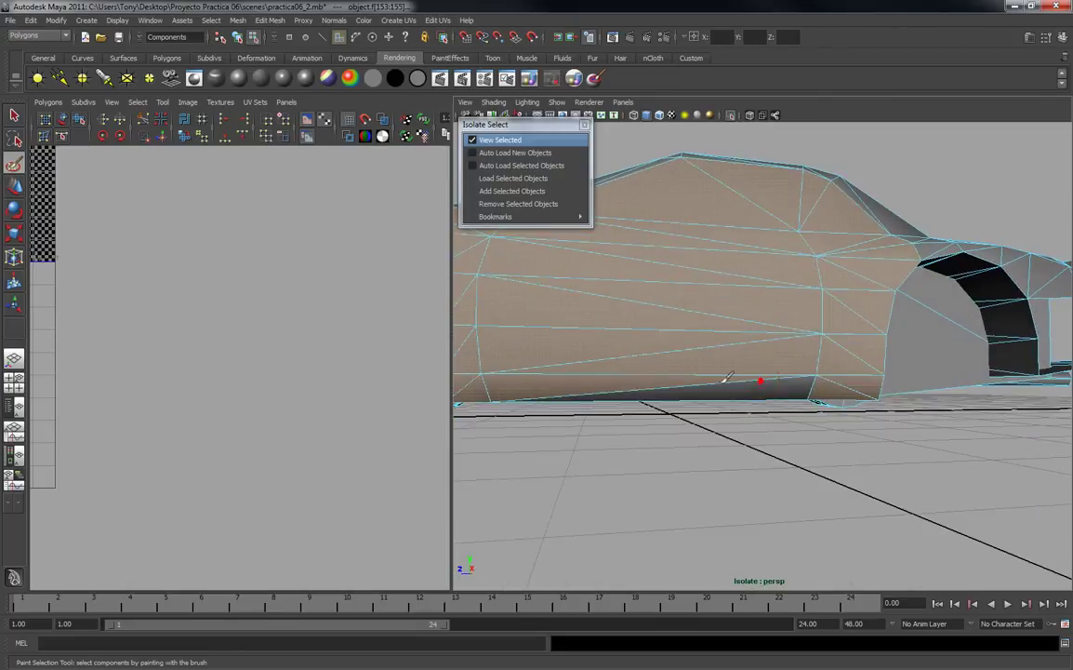
mouse_move(688, 338)
left_mouse_down("alt")
mouse_move(693, 349)
mouse_move(662, 281)
mouse_move(629, 282)
mouse_move(757, 373)
mouse_move(721, 371)
mouse_move(790, 320)
mouse_move(674, 420)
mouse_move(673, 342)
left_mouse_up("alt")
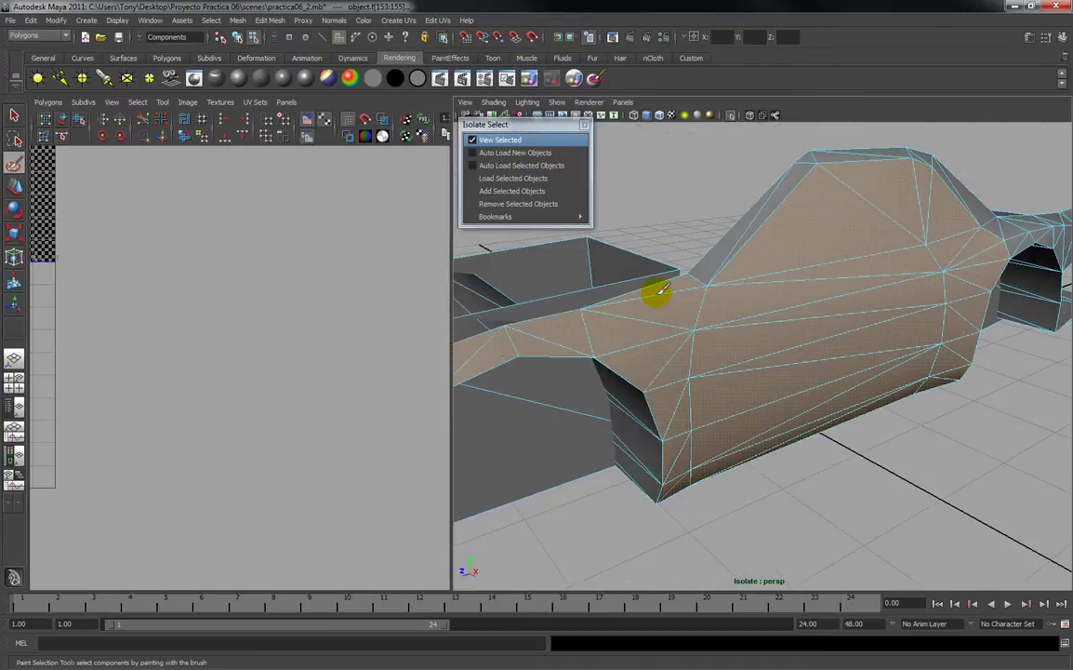
mouse_move(744, 219)
left_mouse_down()
mouse_move(765, 214)
mouse_move(771, 333)
mouse_move(727, 400)
mouse_move(674, 419)
left_mouse_up()
mouse_move(600, 323)
left_mouse_down()
mouse_move(744, 295)
mouse_move(787, 303)
mouse_move(738, 314)
mouse_move(705, 291)
mouse_move(741, 349)
mouse_move(747, 323)
mouse_move(758, 417)
mouse_move(879, 441)
mouse_move(931, 486)
mouse_move(784, 403)
mouse_move(702, 336)
left_mouse_up()
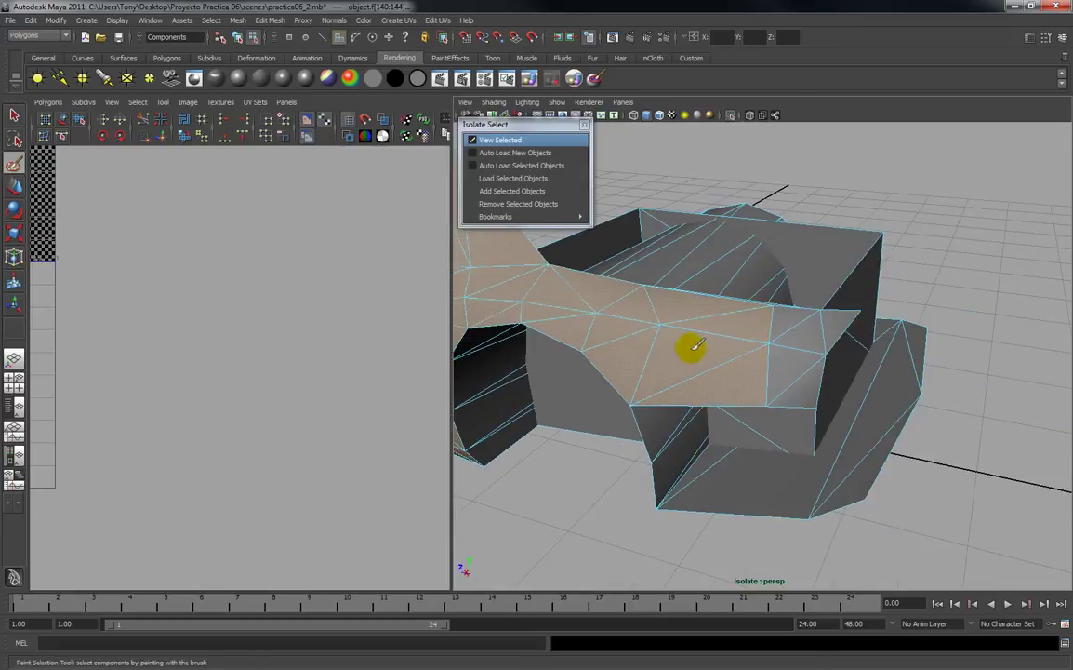
mouse_move(786, 376)
left_mouse_down()
mouse_move(786, 321)
mouse_move(723, 352)
mouse_move(637, 355)
mouse_move(645, 347)
left_mouse_up()
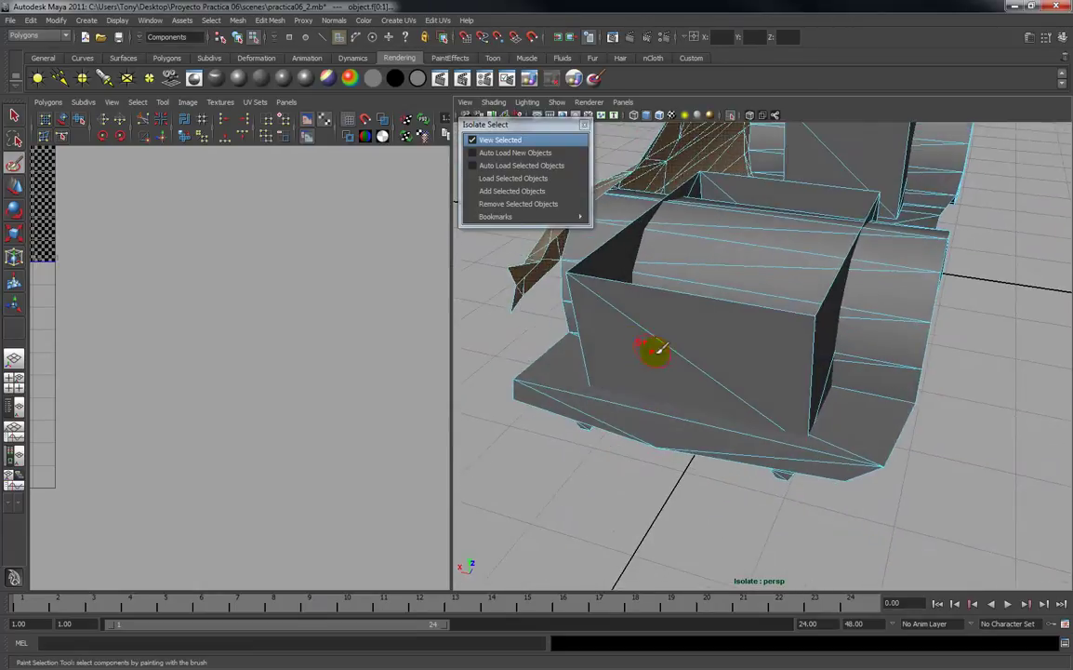
Apply a planar mapping to the selected side faces, fitted to the bounding box and projected from the X axis.
scroll(657, 345, "down", 3)
left_click_drag(685, 388, 693, 364, "alt")
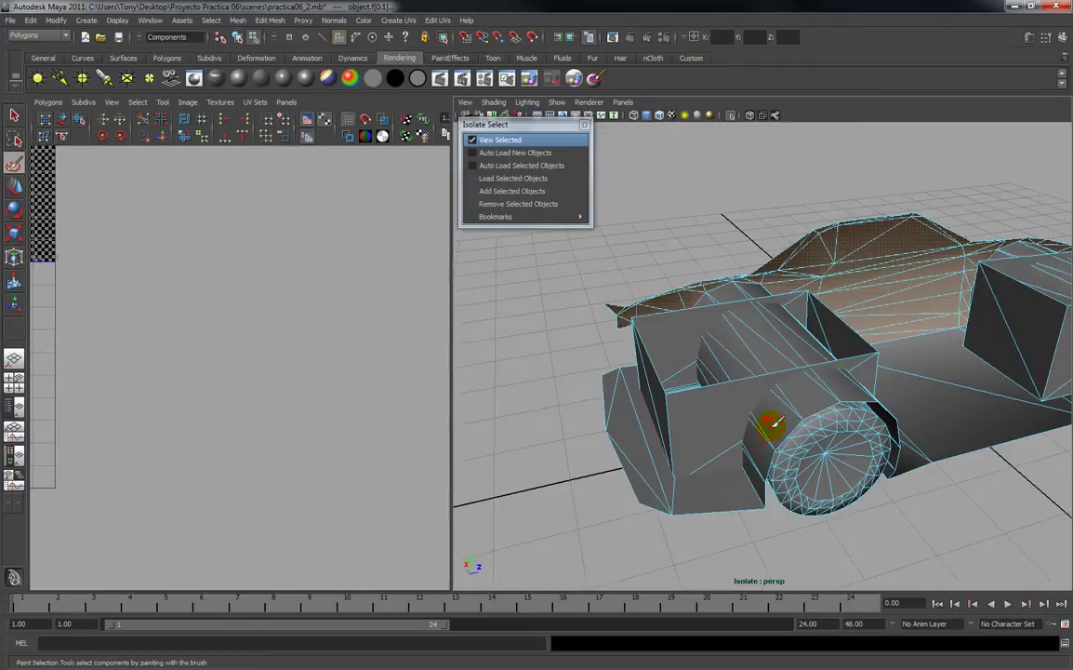
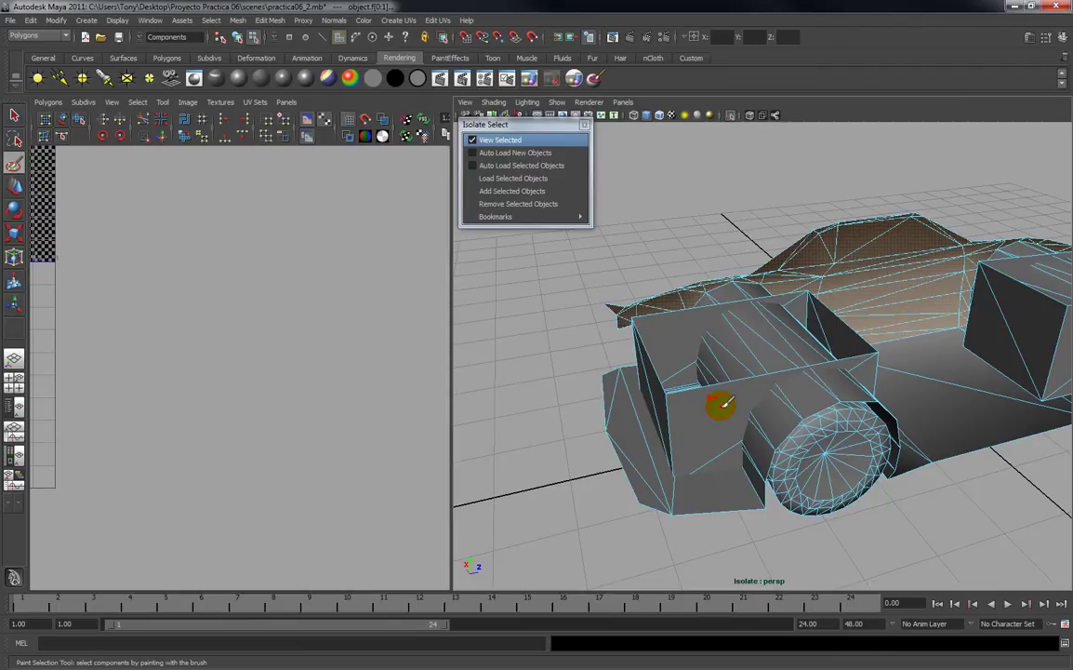
left_click_drag(712, 401, 931, 370, "alt")
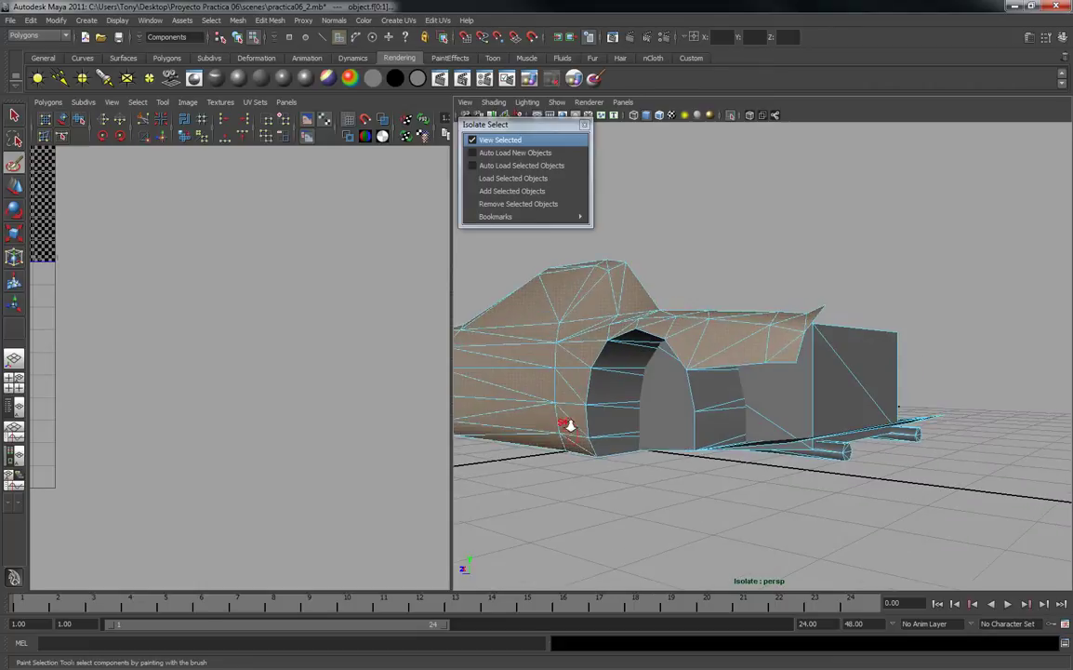
right_click_drag(571, 425, 521, 400, "alt")
middle_click_drag(642, 363, 721, 343, "alt")
left_click_drag(571, 425, 749, 376, "alt")
left_click(391, 21)
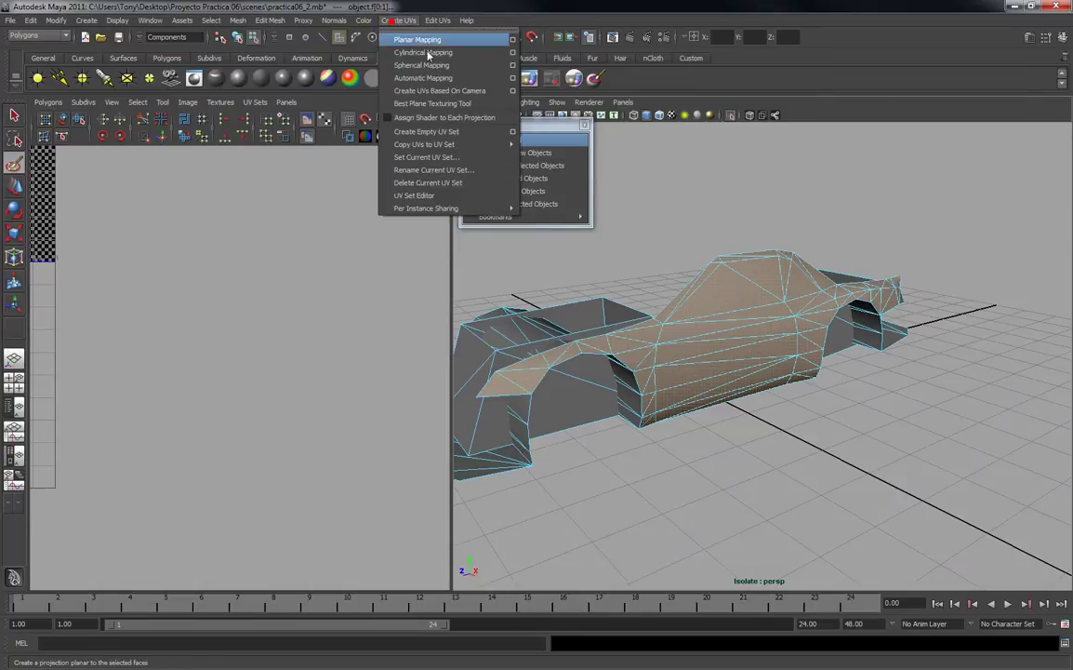
left_click(512, 40)
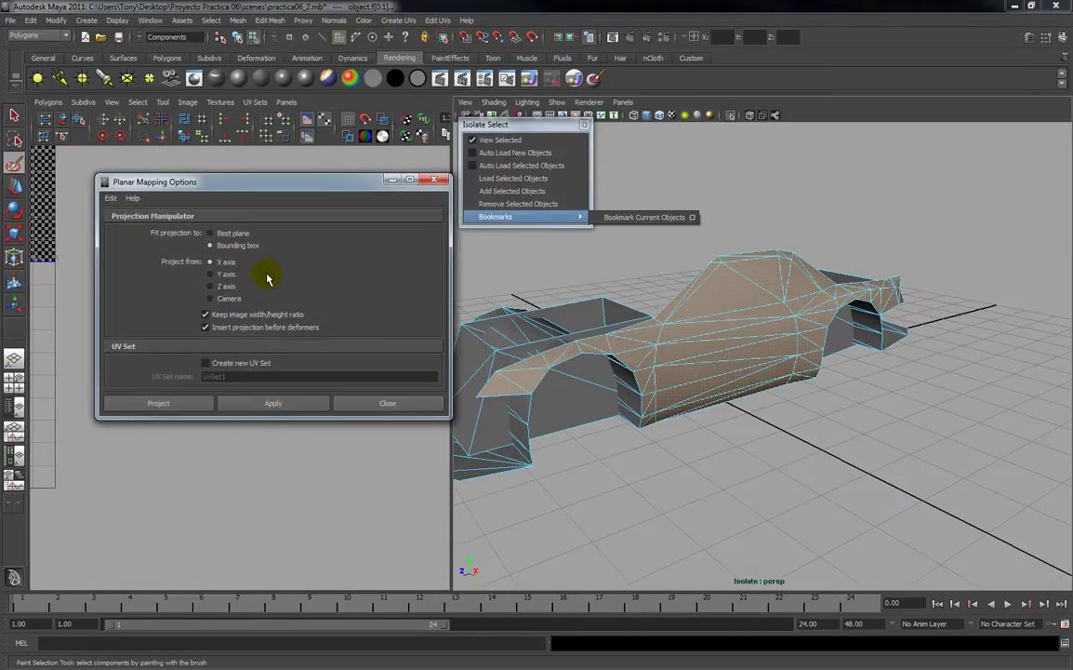
left_click(273, 403)
Move the new side projection clear of the texture square, into the empty space below the other UV shells.
right_click_drag(820, 412, 795, 389, "alt")
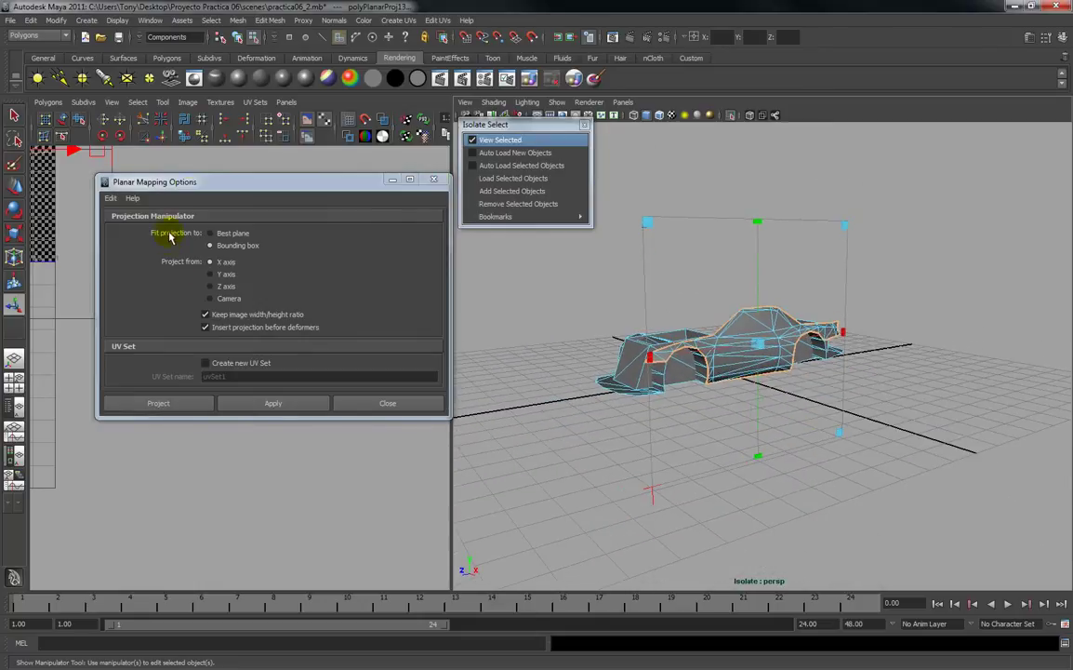
left_click_drag(196, 186, 556, 250)
right_click_drag(270, 273, 210, 277, "alt")
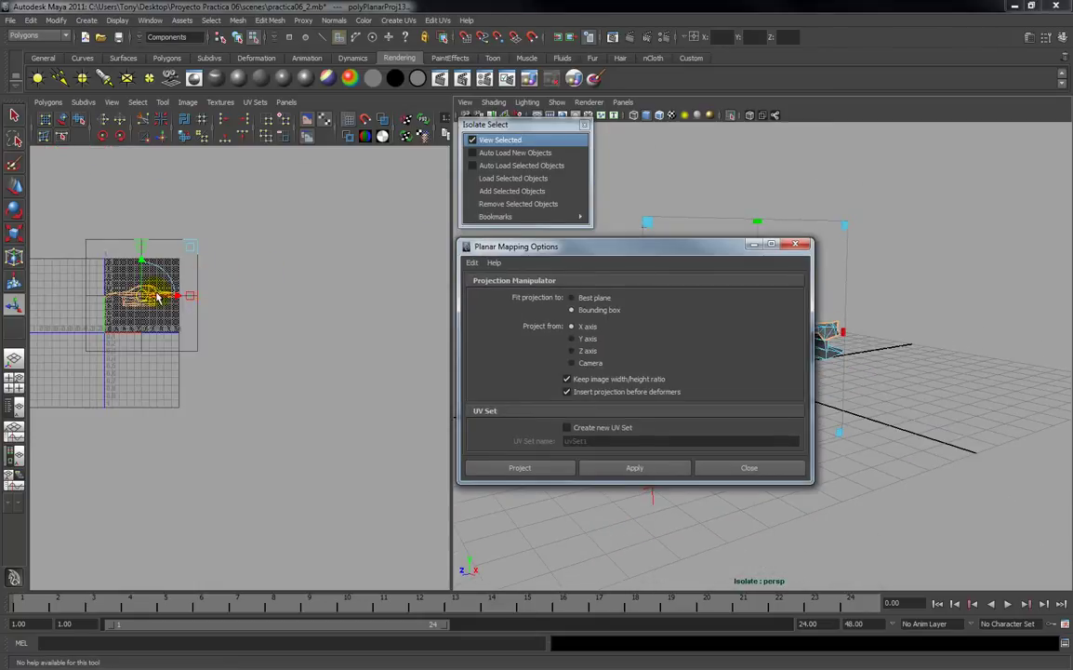
left_click_drag(144, 295, 215, 503)
left_click(393, 468)
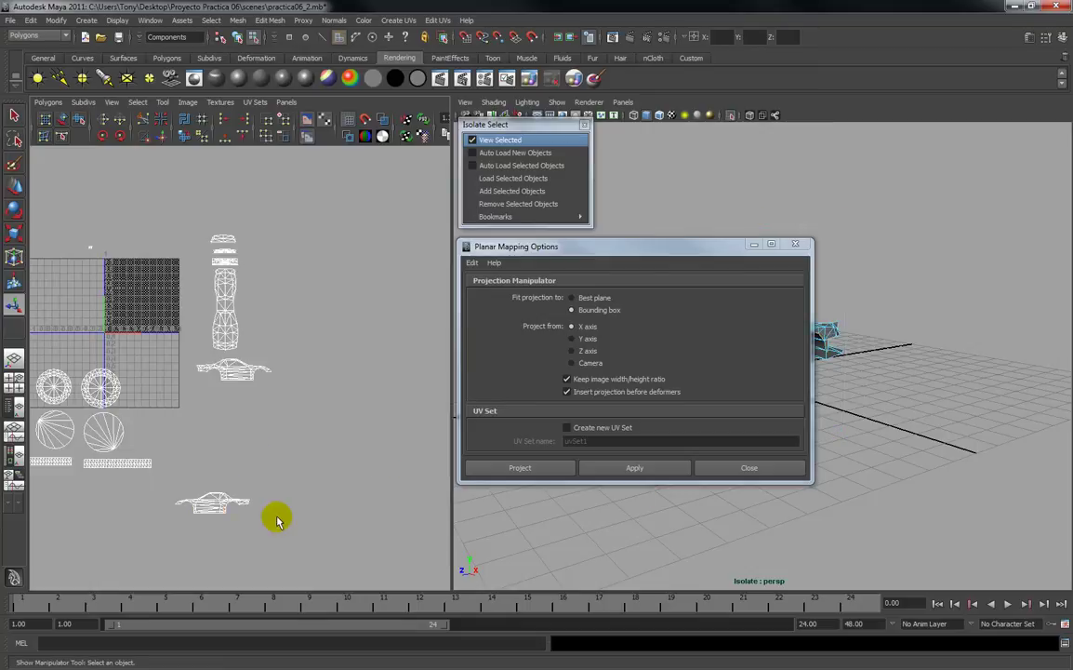
Select all UVs of the new side shell and place it directly beneath the first car-side shell.
left_click(153, 483)
right_click(206, 504)
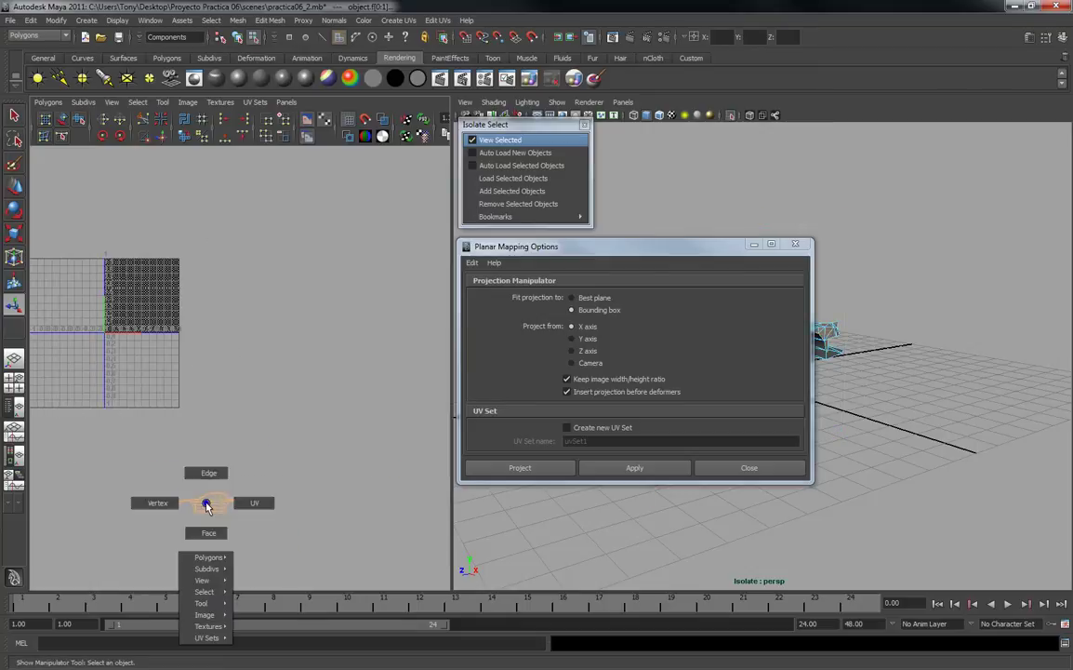
right_click_drag(239, 505, 247, 504)
left_click_drag(163, 481, 232, 412)
key("w")
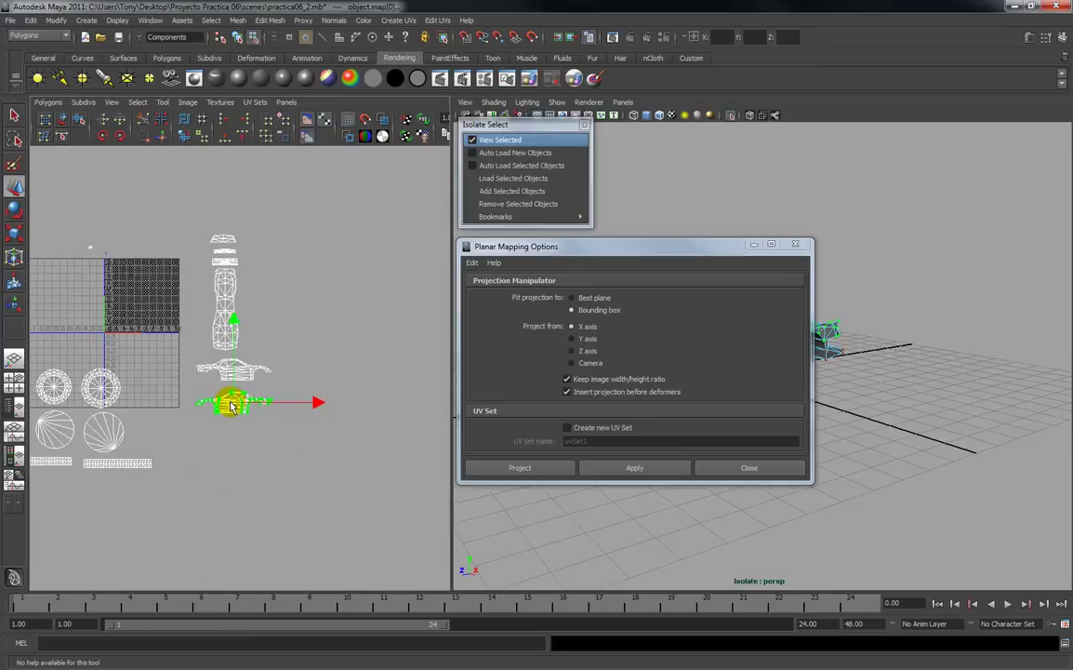
Select the outer UVs along the roof edge of the new side shell.
right_click_drag(280, 421, 260, 513, "alt")
right_click_drag(256, 330, 263, 453, "alt")
middle_click_drag(260, 426, 254, 388, "alt")
right_click_drag(257, 388, 266, 482, "alt")
middle_click_drag(268, 423, 250, 416, "alt")
right_click_drag(249, 420, 259, 616, "alt")
right_click_drag(260, 470, 199, 460, "alt")
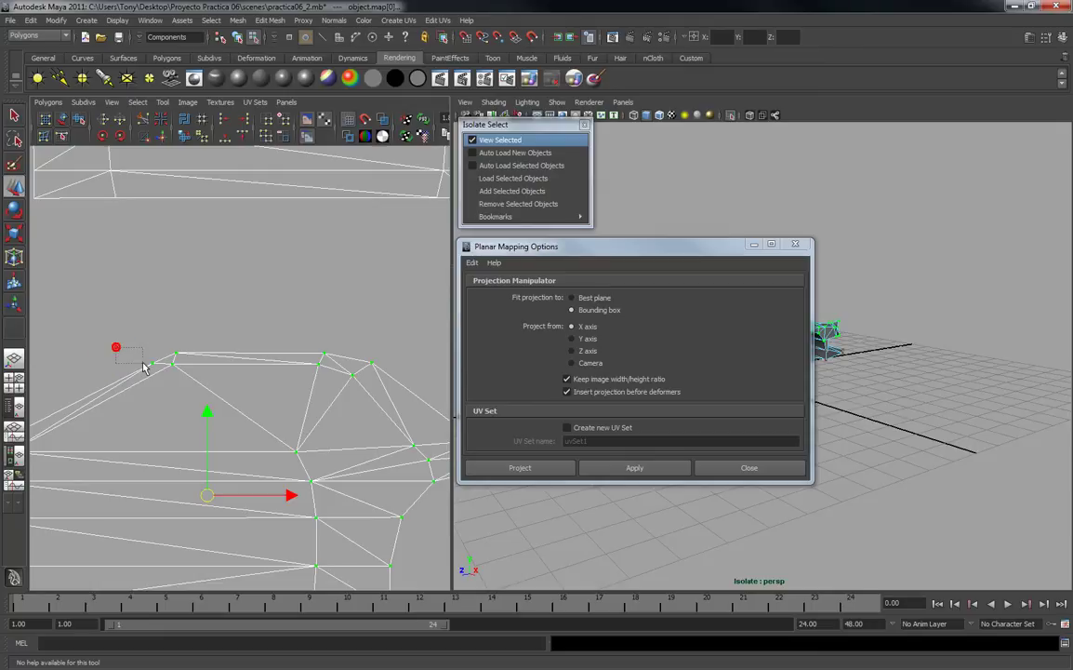
left_click_drag(158, 370, 175, 336)
left_click_drag(314, 332, 354, 354)
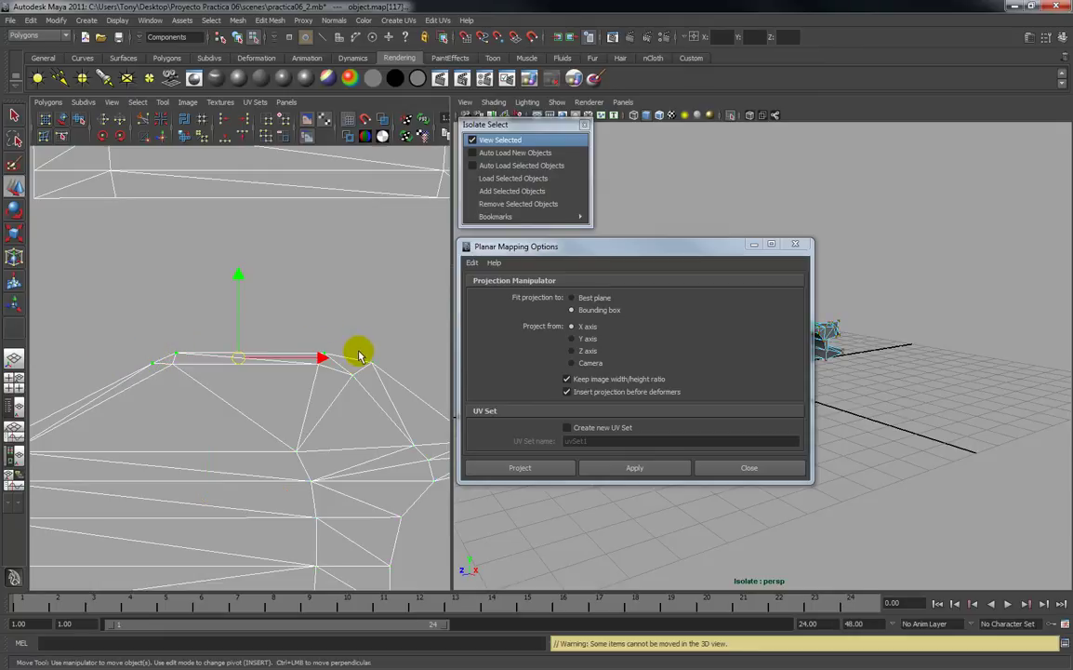
Turn on textured display and raise the selected roof-edge UVs slightly to even out the checkers.
left_click(797, 245)
left_click(672, 115)
left_click_drag(716, 268, 695, 286, "alt")
right_click_drag(700, 318, 769, 426, "alt")
middle_click_drag(747, 303, 722, 340, "alt")
right_click_drag(722, 339, 714, 448, "alt")
left_click_drag(744, 321, 699, 379, "alt")
mouse_move(269, 274)
left_mouse_down()
mouse_move(260, 275)
mouse_move(264, 261)
left_mouse_up()
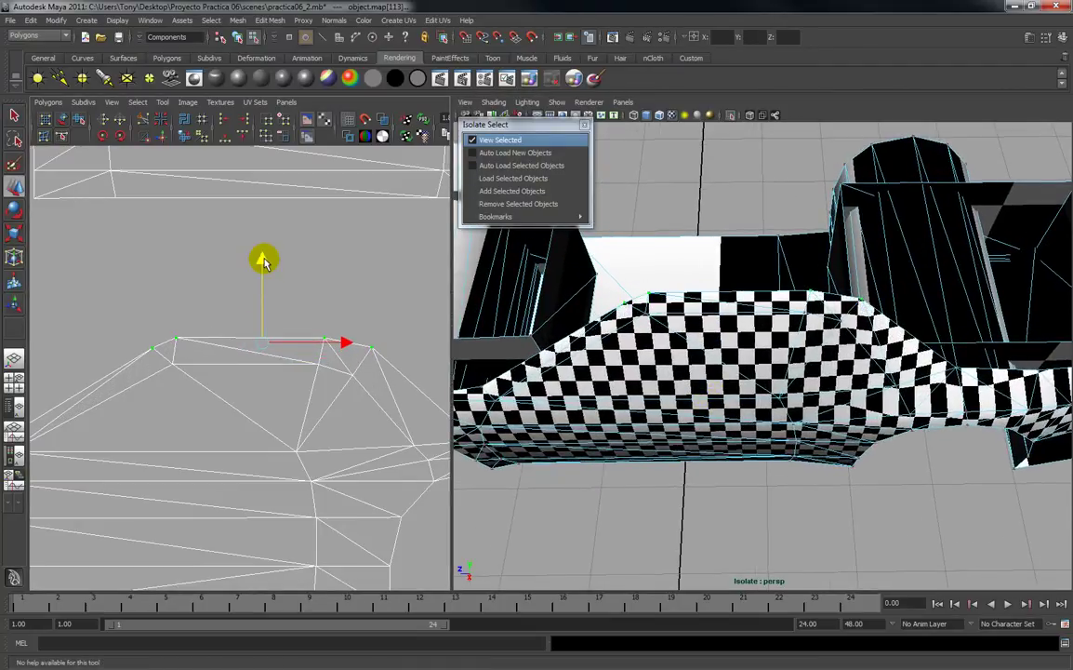
Select the upper-edge UVs of the rear fender through to the tail tip and raise them slightly.
middle_click_drag(299, 400, 113, 363, "alt")
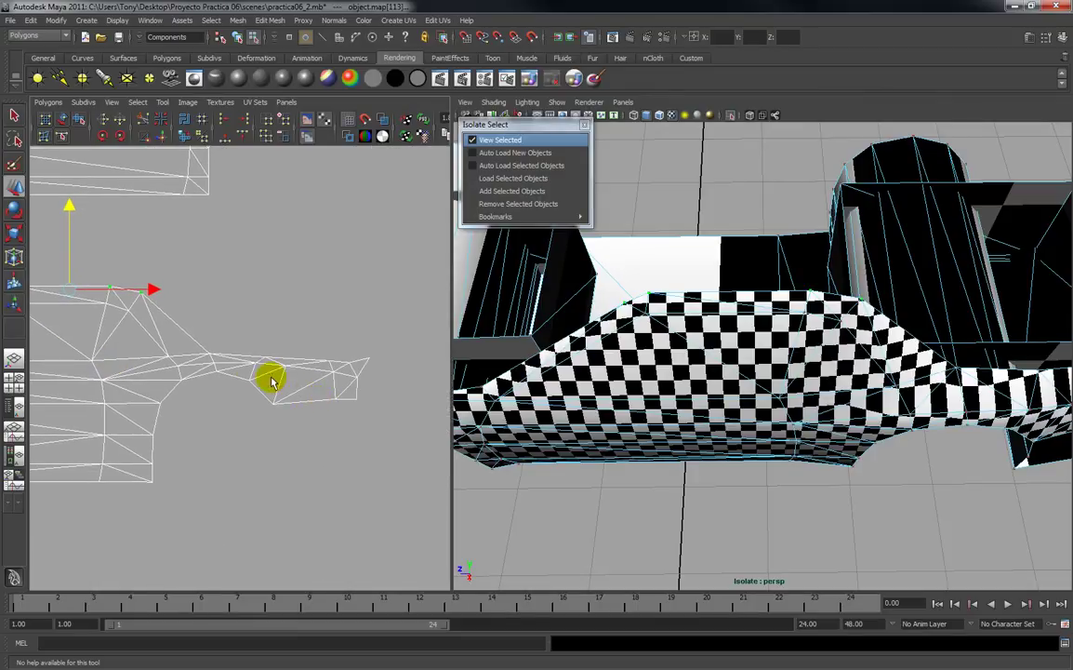
left_click(213, 356)
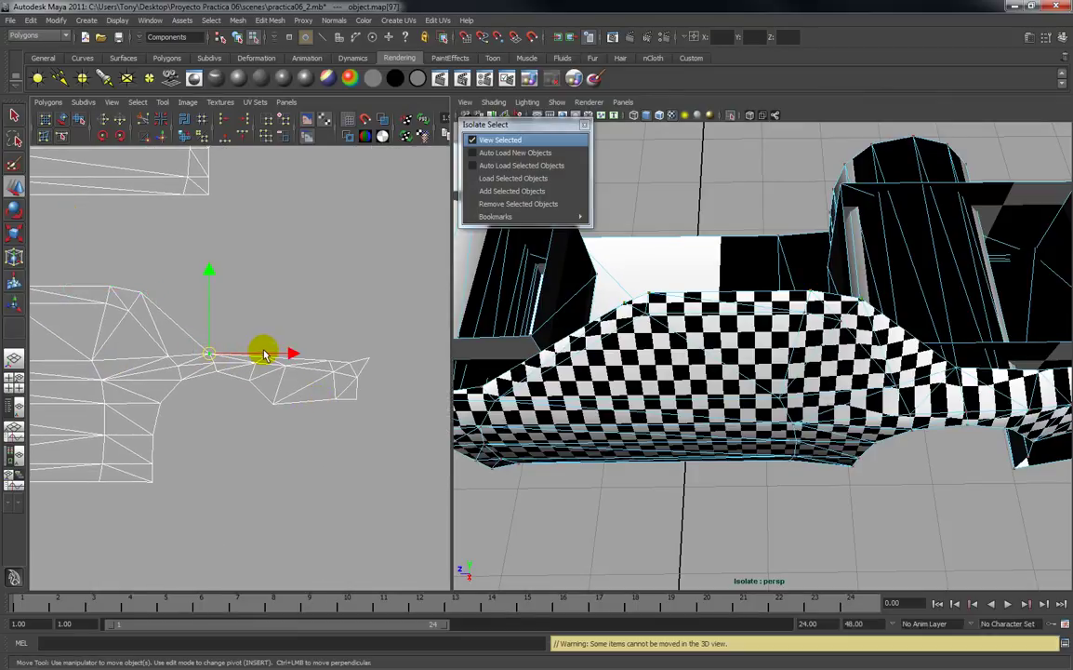
key("q")
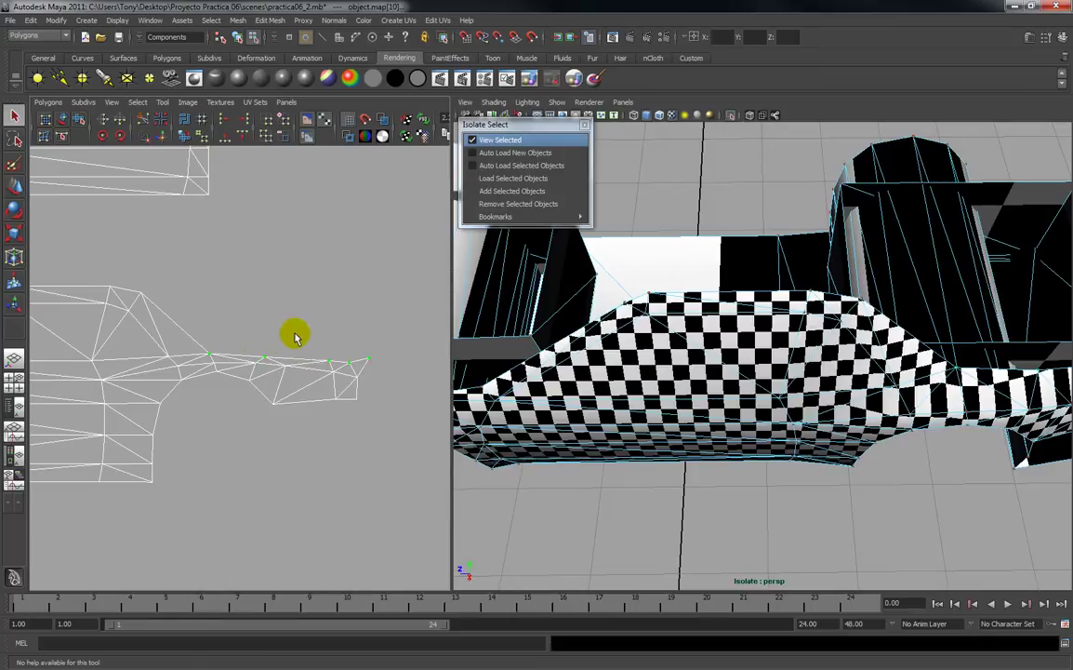
key("w")
left_click_drag(293, 282, 291, 267)
Select the two foremost upper-edge UVs of the rear fender and raise them a little further.
left_click_drag(721, 365, 562, 391, "alt")
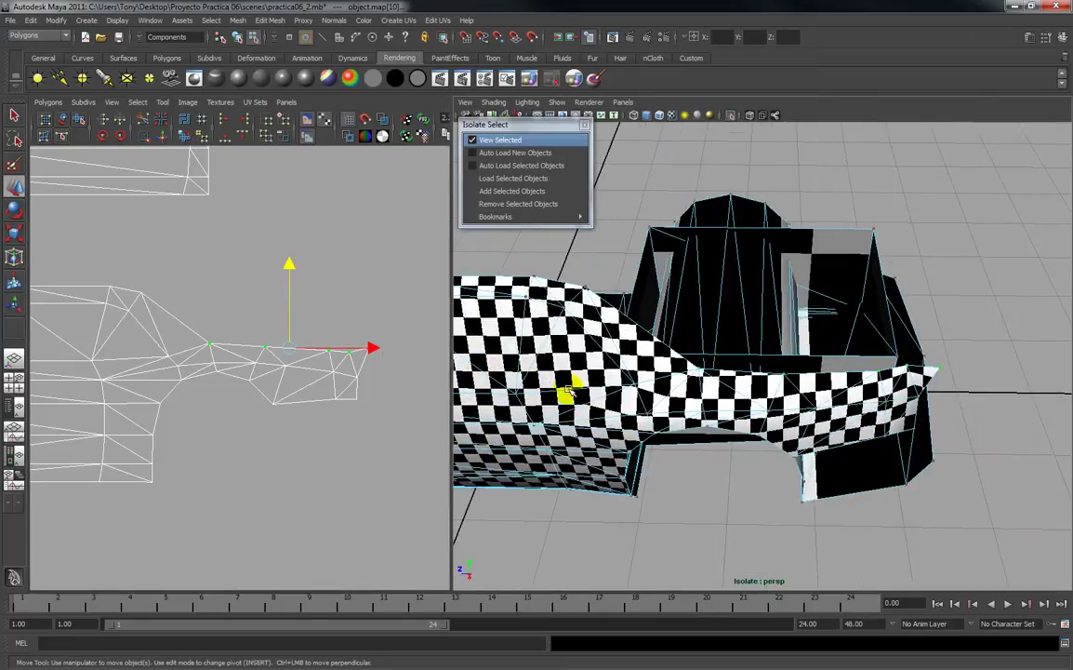
left_click_drag(699, 404, 470, 410, "alt")
left_click(218, 331)
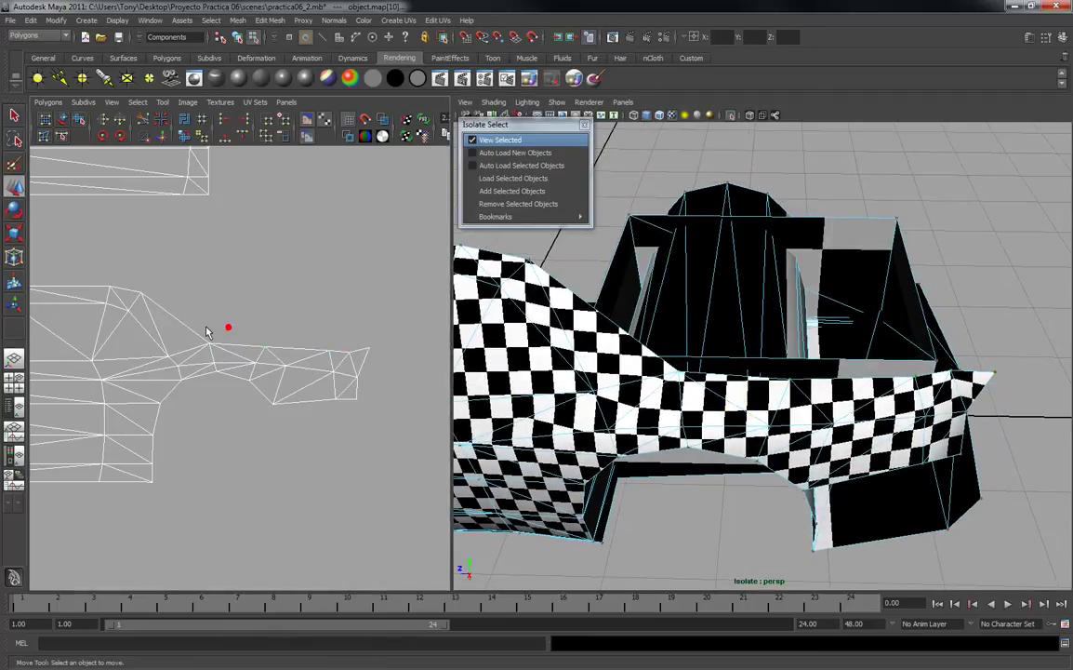
left_click_drag(281, 357, 279, 353)
mouse_move(237, 261)
left_mouse_down()
mouse_move(236, 242)
mouse_move(234, 253)
left_mouse_up()
Shift the UV at the rear pillar's base slightly toward the tail and raise the rear roof-corner UV.
left_click_drag(641, 345, 645, 368, "alt")
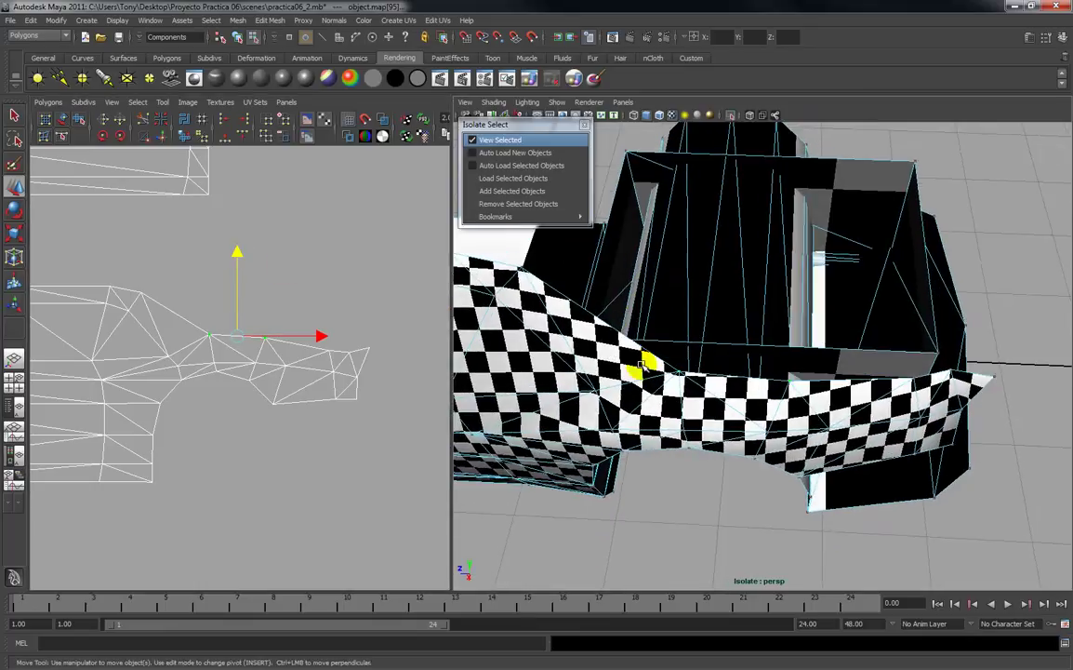
right_click_drag(638, 383, 638, 418, "alt")
left_click(206, 322)
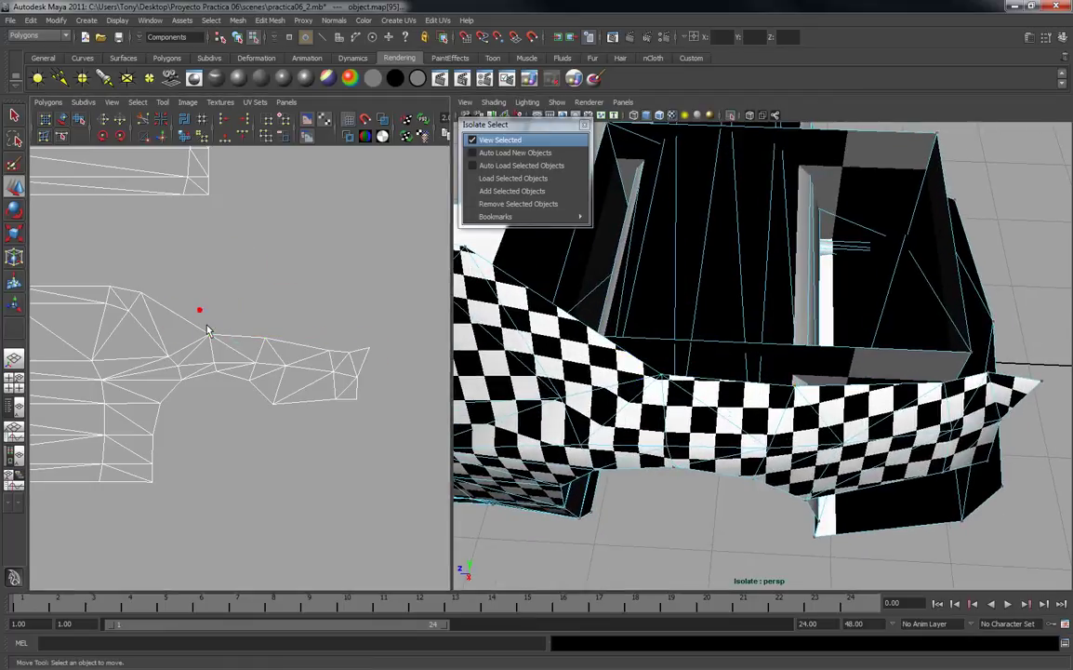
left_click(206, 328)
left_click_drag(209, 336, 222, 339)
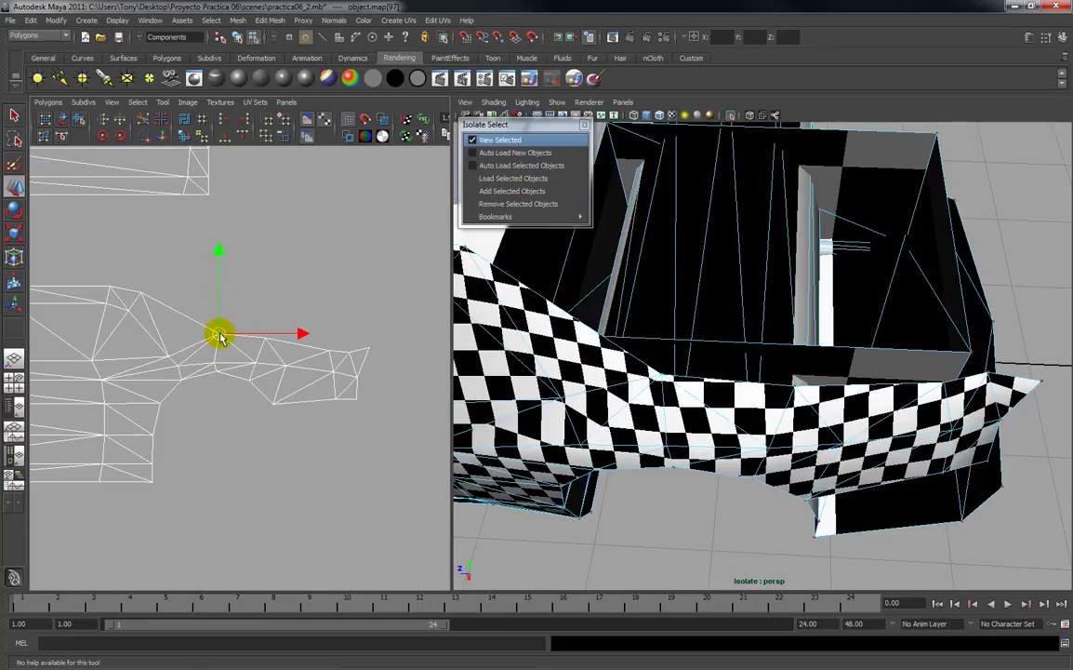
left_click(112, 295)
left_click_drag(143, 294, 144, 289)
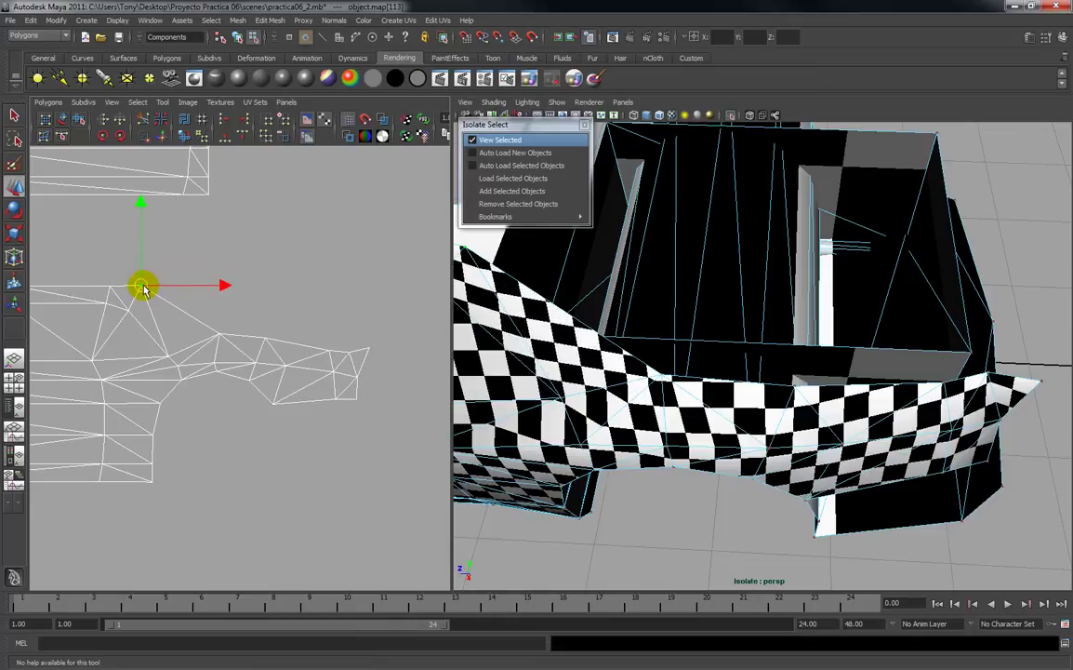
Nudge the UV below the rear pillar up and shift the rear roof-corner UV slightly down toward the tail.
left_click(167, 357)
left_click_drag(172, 358, 173, 355)
left_click_drag(711, 365, 527, 404, "alt")
left_click(142, 289)
left_click_drag(141, 298, 147, 299)
Raise the rearmost upper-edge UVs of the rear fender slightly and align the height of the tail-tip UV with them.
left_click_drag(555, 380, 484, 348, "alt")
left_click_drag(318, 321, 368, 358)
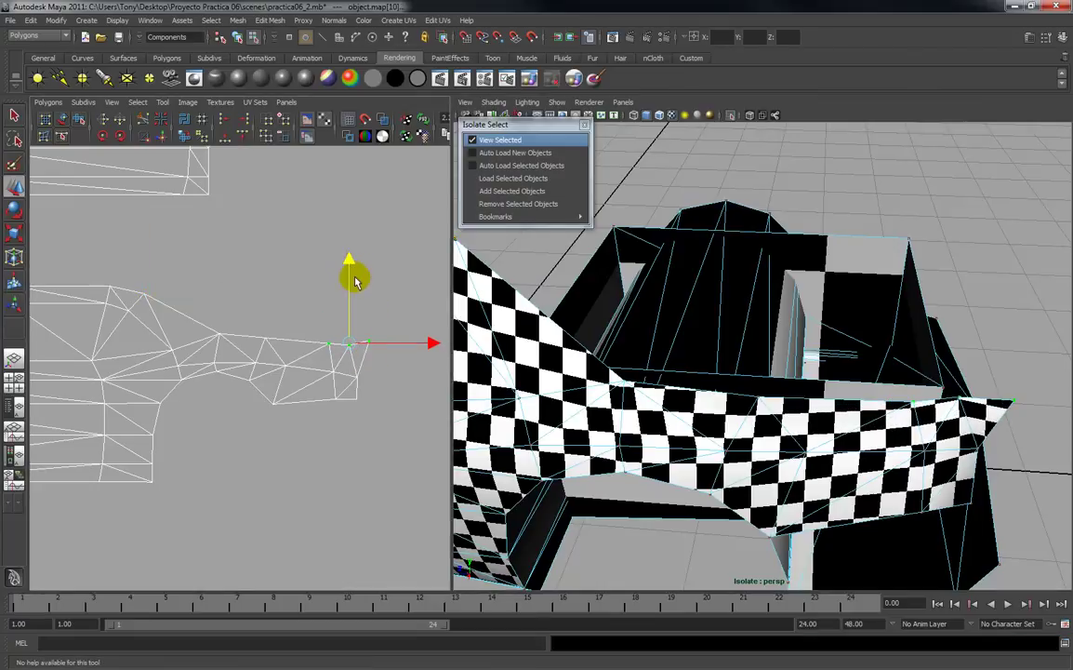
middle_click_drag(354, 281, 316, 313, "alt")
left_click_drag(280, 354, 281, 352)
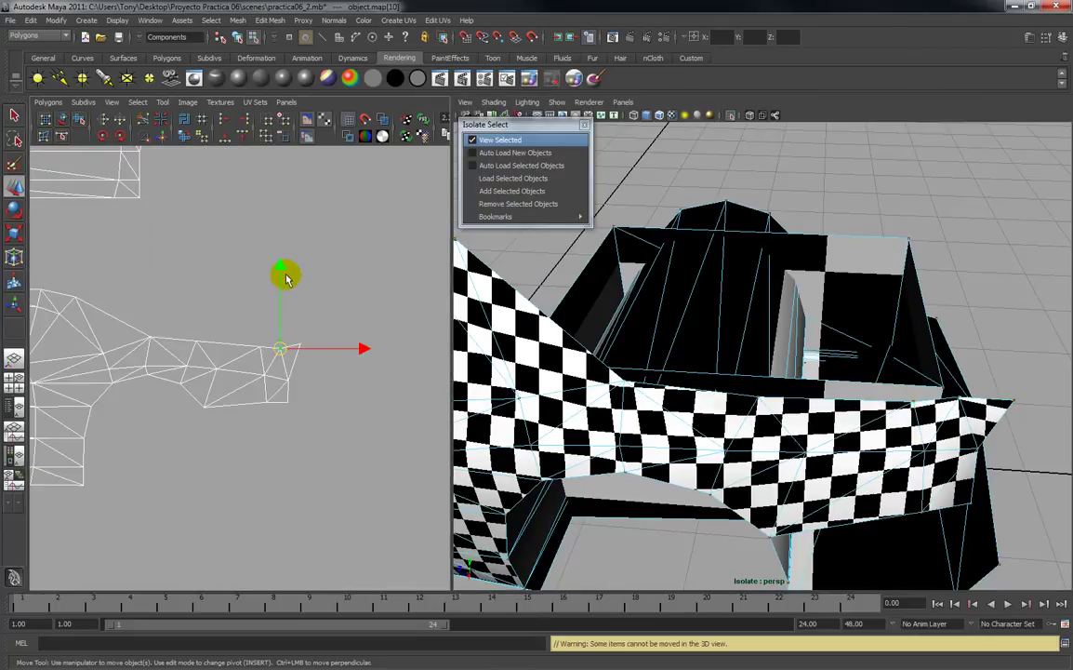
left_click_drag(282, 267, 281, 263)
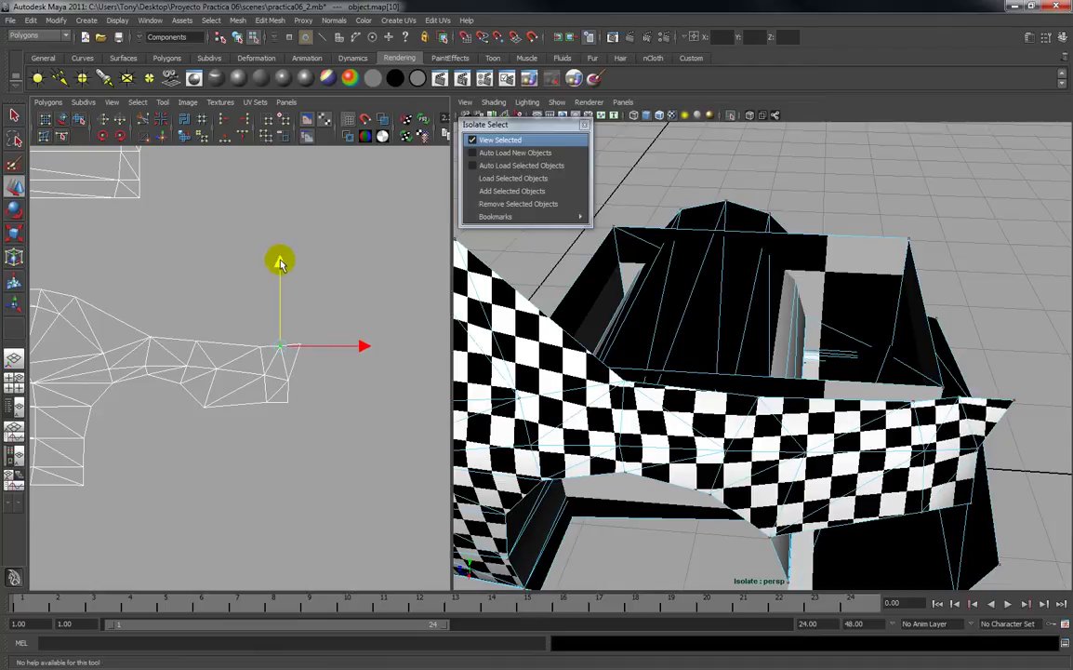
left_click_drag(299, 324, 309, 362)
left_click_drag(299, 260, 300, 254)
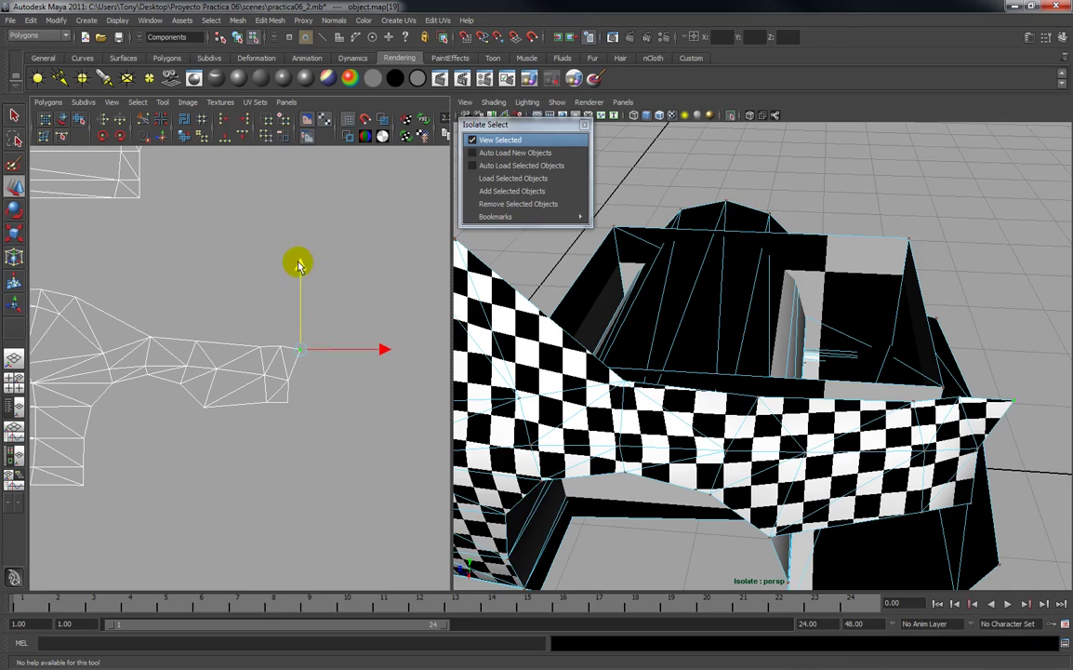
Select the UV where the front pillar meets the front fender and raise it slightly.
left_click_drag(560, 321, 734, 411, "alt")
middle_click_drag(278, 374, 479, 354, "alt")
right_click_drag(175, 324, 121, 279, "alt")
middle_click_drag(121, 279, 389, 285, "alt")
right_click_drag(259, 321, 272, 463, "alt")
middle_click_drag(319, 365, 275, 361, "alt")
right_click_drag(278, 373, 281, 406, "alt")
left_click(318, 336)
left_click_drag(338, 377, 337, 377)
key("w")
left_click_drag(338, 298, 337, 283)
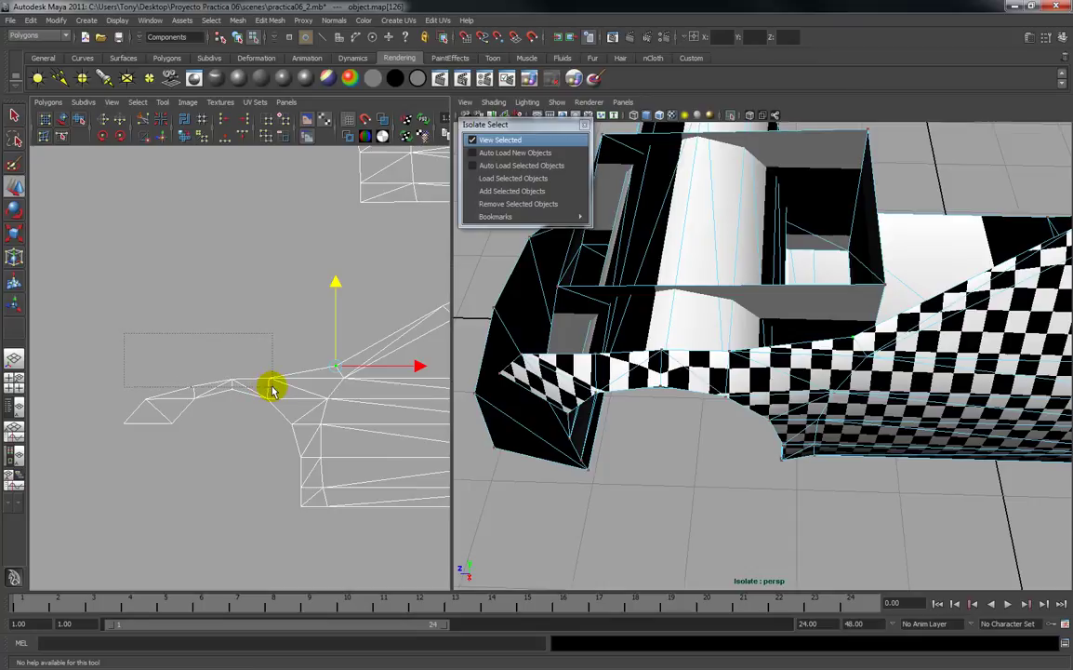
Raise the upper-edge UVs behind and above the front wheel arch to even out the fender's checkers.
left_click_drag(271, 390, 265, 392)
left_click_drag(231, 301, 227, 312)
left_click(269, 326)
left_click(270, 378)
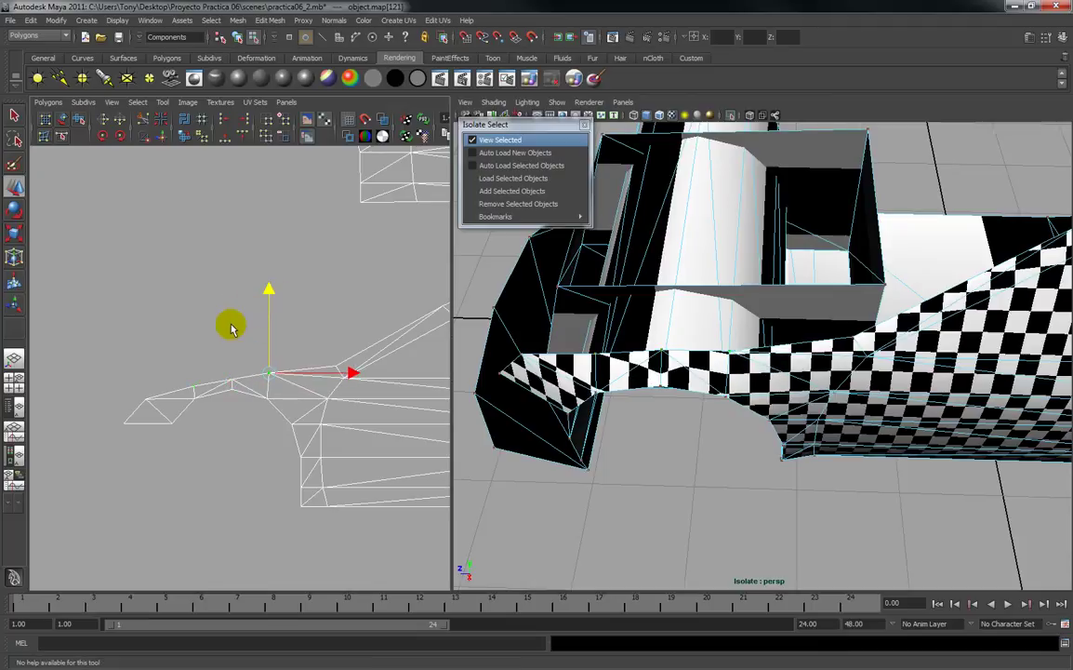
left_click(232, 380)
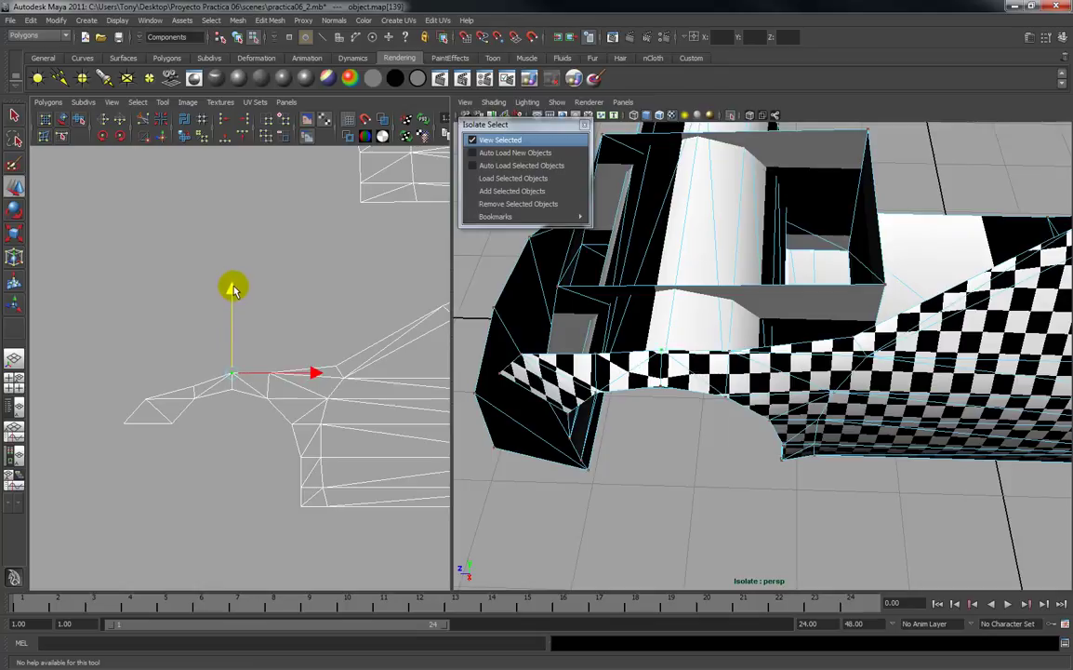
Select the upper-edge UV just ahead of the front wheel arch and raise it level with its neighbours.
left_click_drag(544, 392, 575, 364, "alt")
middle_click_drag(575, 364, 722, 380, "alt")
left_click_drag(183, 371, 199, 397)
left_click_drag(196, 320, 193, 299)
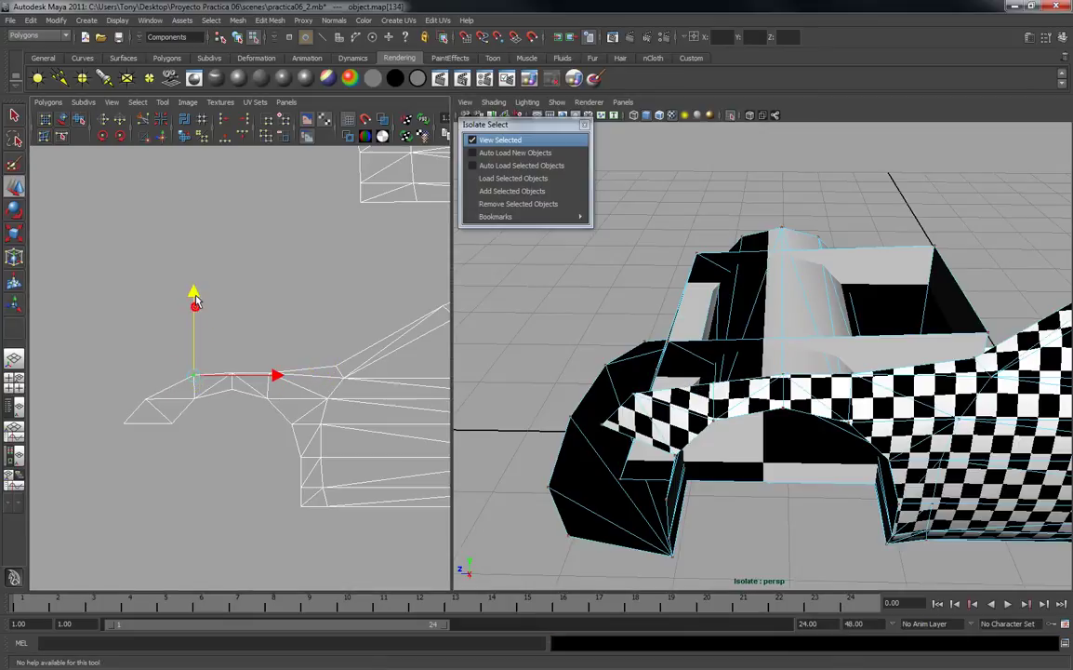
Select all UVs of the adjusted side shell, move it up closer beneath the opposite side's shell, and deselect it.
left_click_drag(591, 479, 661, 458, "alt")
scroll(660, 458, "down", 5)
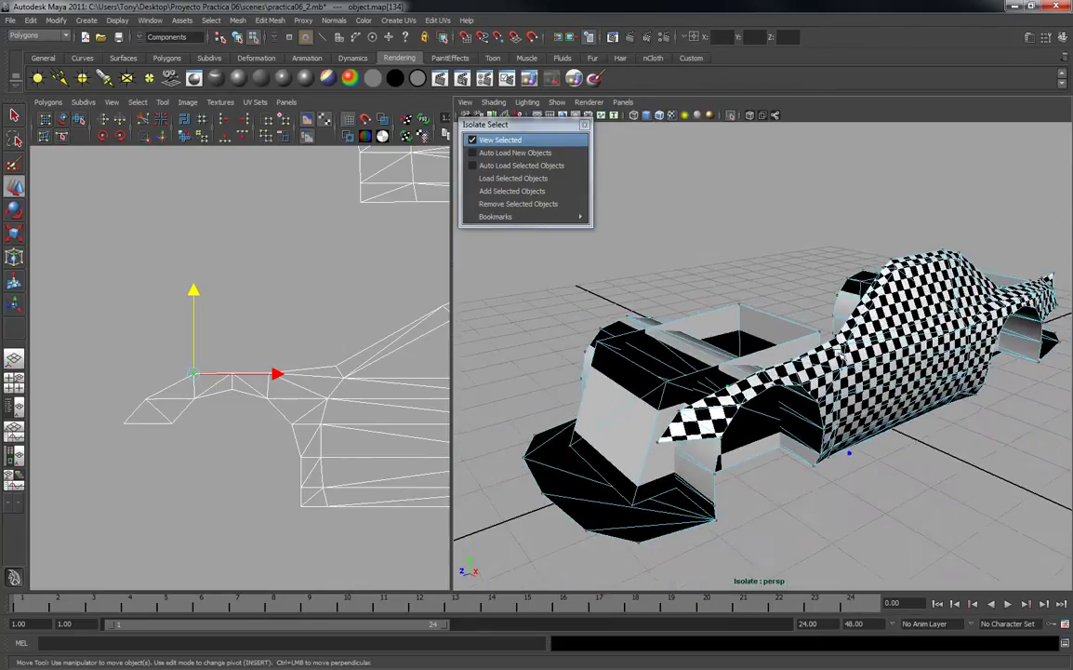
scroll(285, 351, "down", 3)
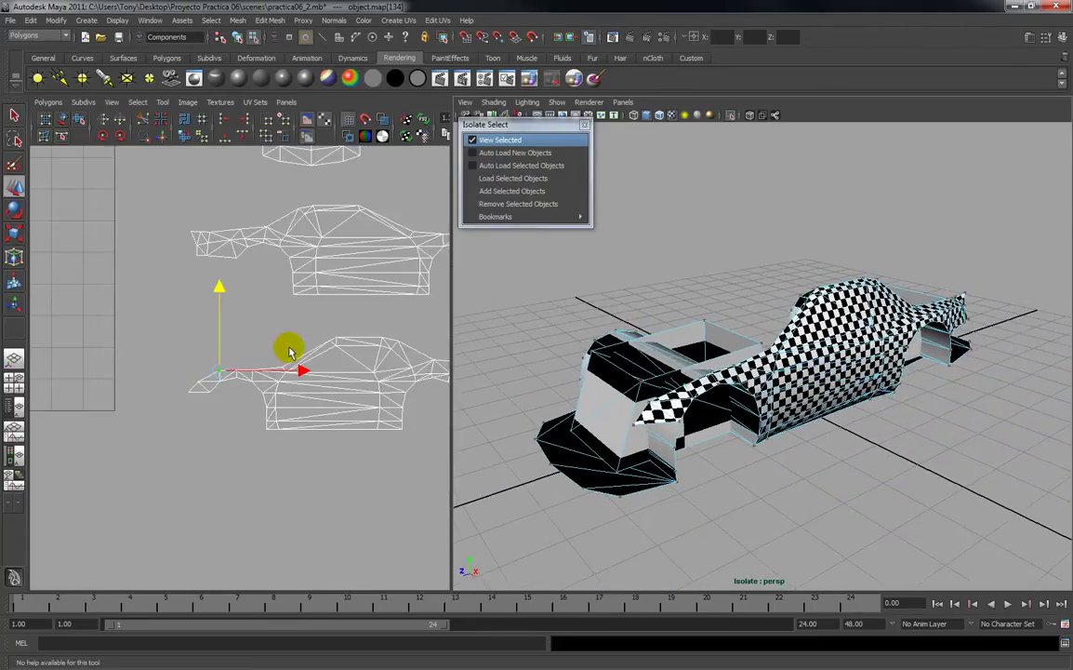
left_click(171, 339)
right_click_drag(80, 315, 121, 322)
right_click(86, 320)
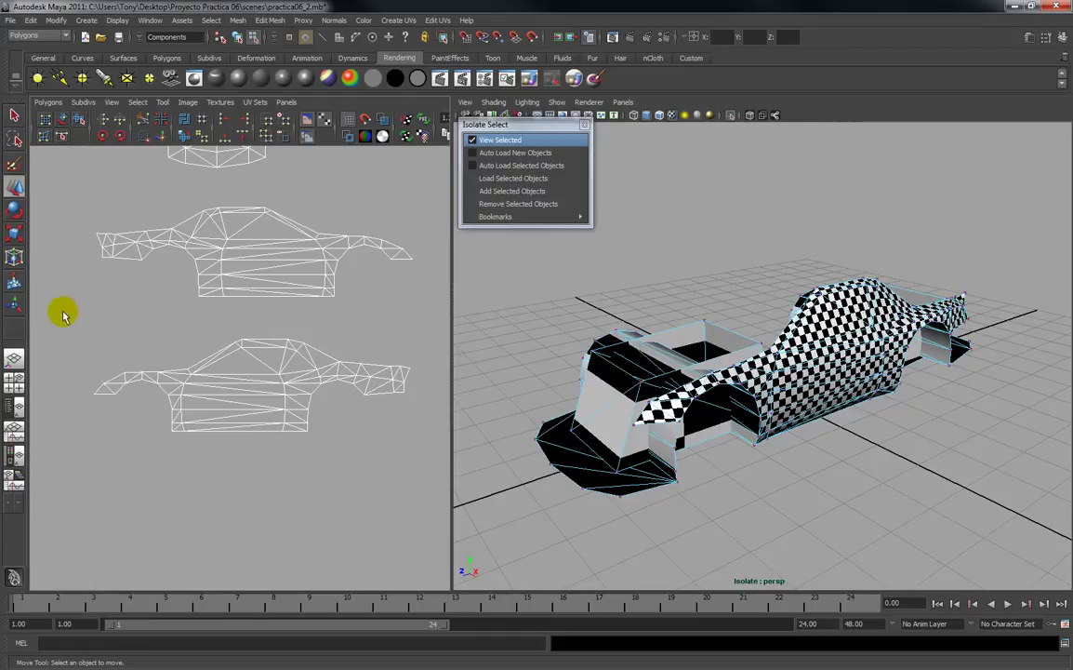
left_click_drag(63, 313, 424, 491)
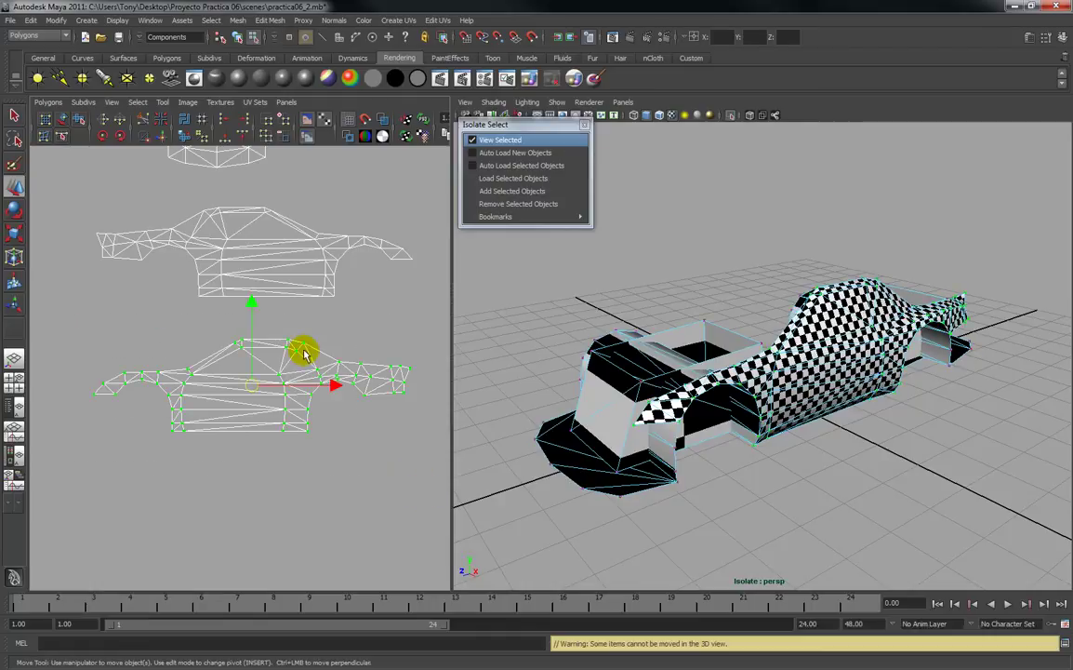
left_click_drag(249, 306, 242, 290)
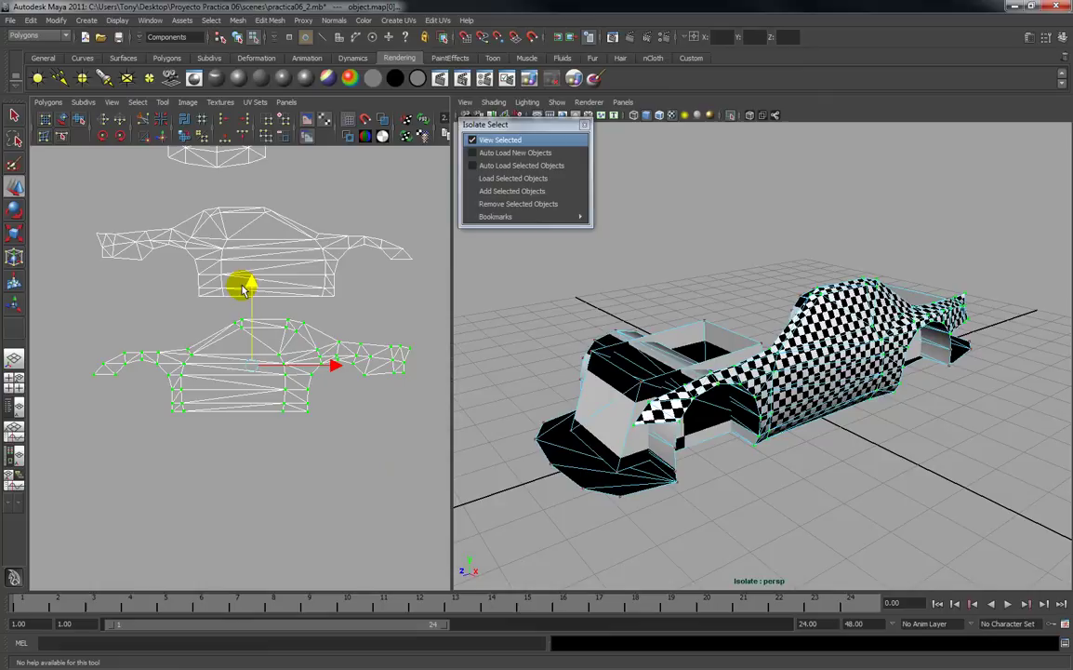
scroll(173, 296, "down", 3)
left_click(173, 295)
middle_click_drag(194, 306, 249, 349, "alt")
scroll(273, 324, "down", 4)
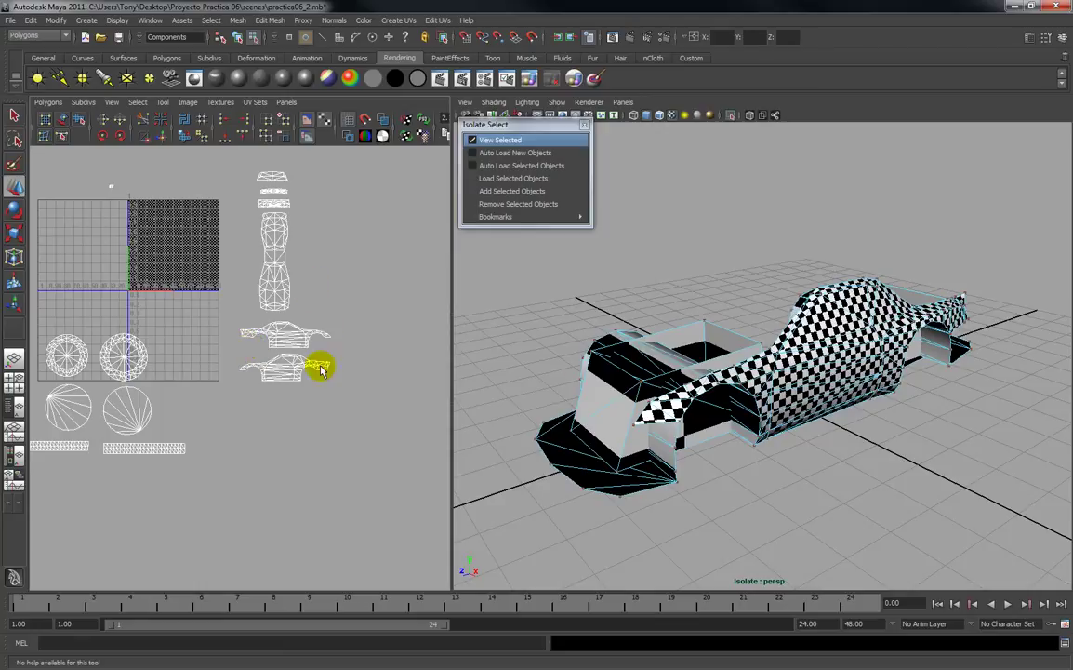
Select all faces of the lower side-body UV shell and remove them from the isolated view.
right_click(314, 369)
right_click_drag(327, 398, 326, 399)
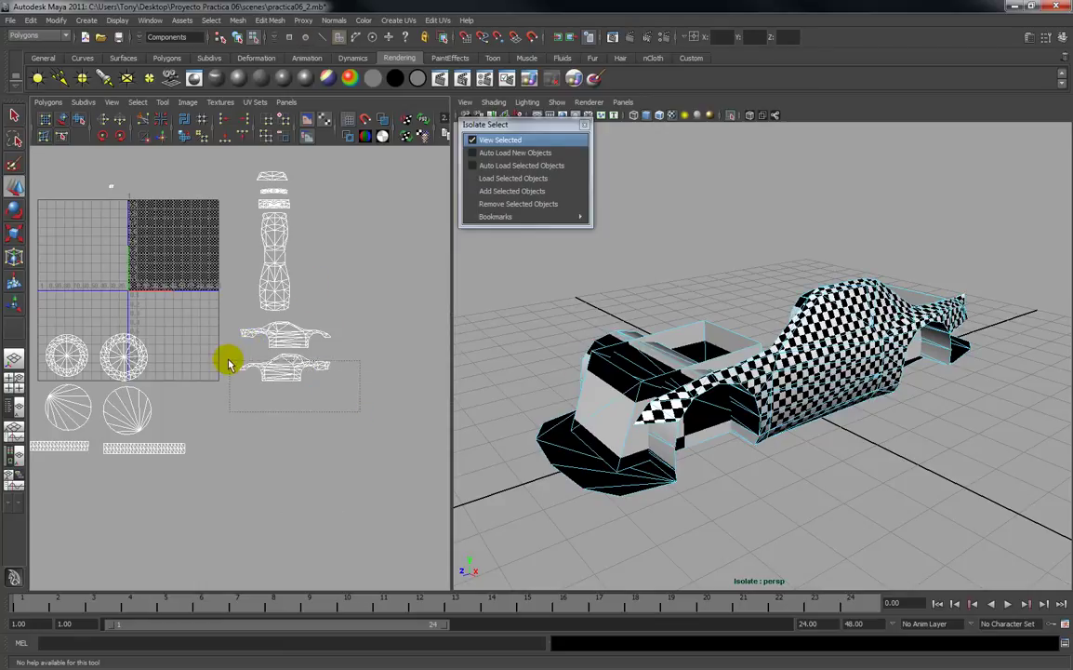
left_click_drag(360, 410, 227, 353)
key("w")
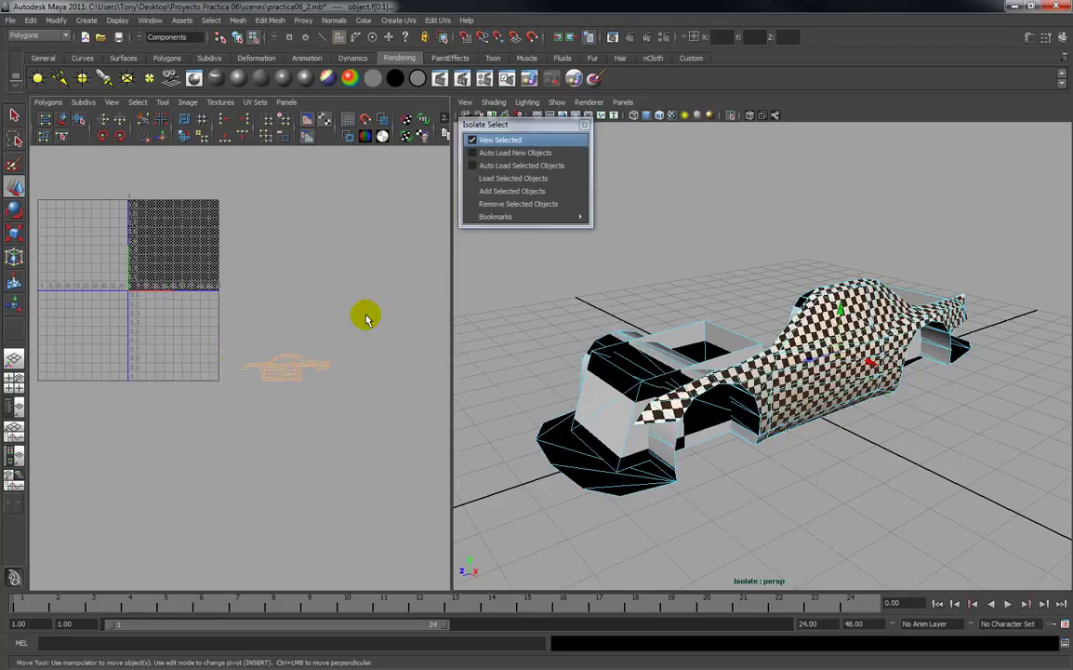
left_click(502, 204)
Select the underside faces at the car's rear end, around the exhaust pipes and out to the bumper edge.
left_click_drag(576, 298, 768, 427, "alt")
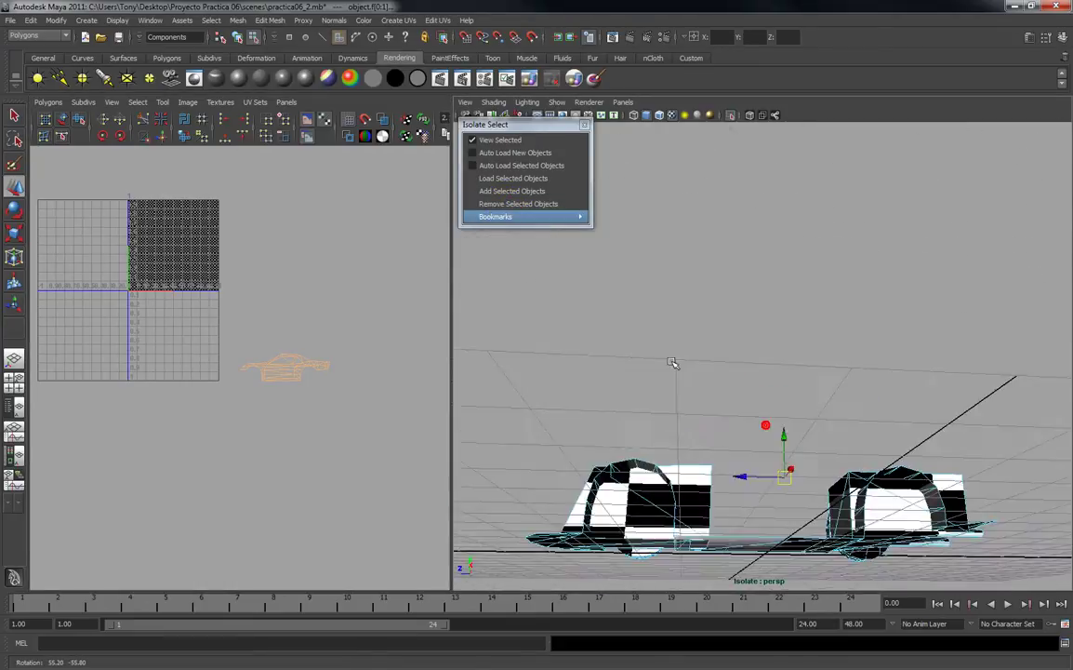
left_click_drag(673, 365, 879, 299, "alt")
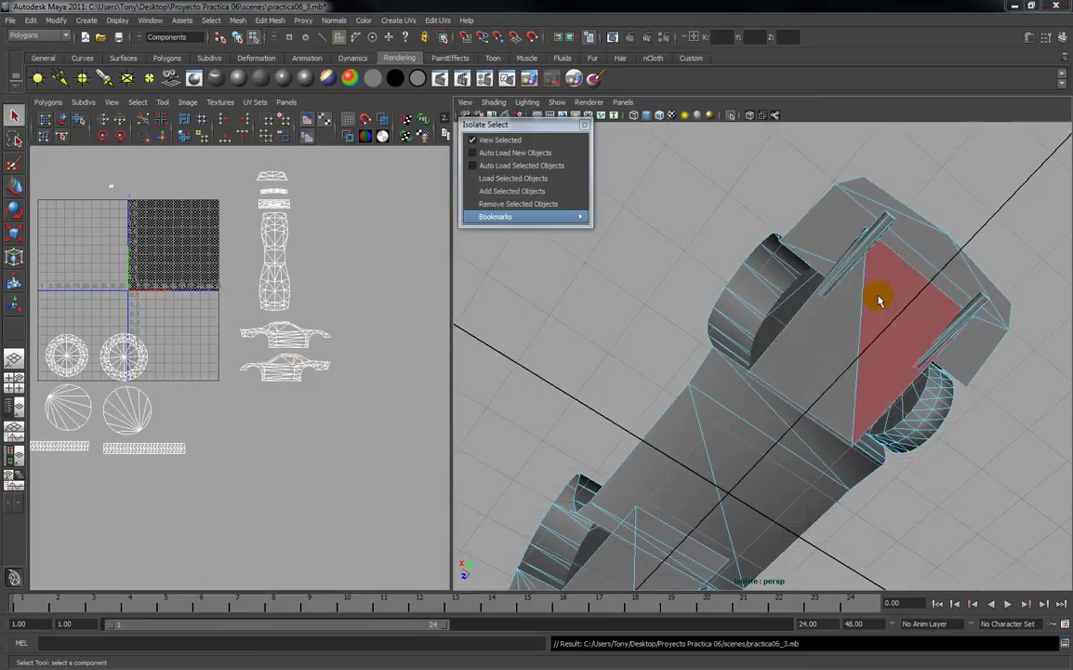
left_click_drag(815, 297, 830, 352, "alt")
middle_click_drag(831, 353, 828, 324, "alt")
left_click_drag(828, 323, 875, 280, "alt")
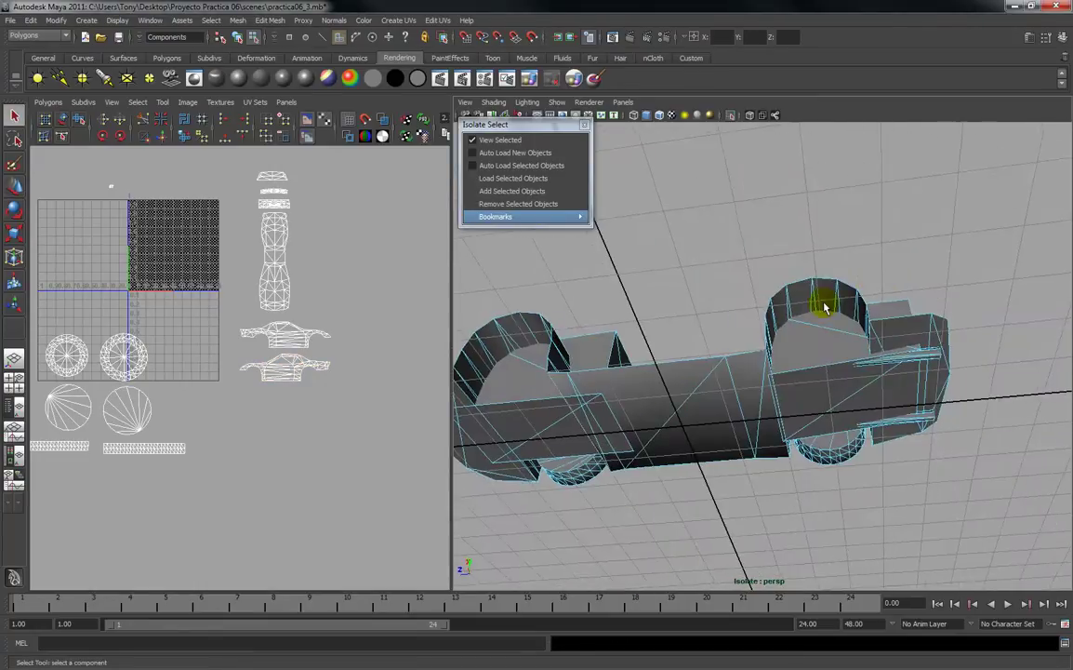
left_click_drag(761, 328, 747, 308, "alt")
middle_click_drag(748, 309, 675, 330, "alt")
right_click_drag(674, 319, 673, 394, "alt")
left_click_drag(666, 350, 569, 364, "alt")
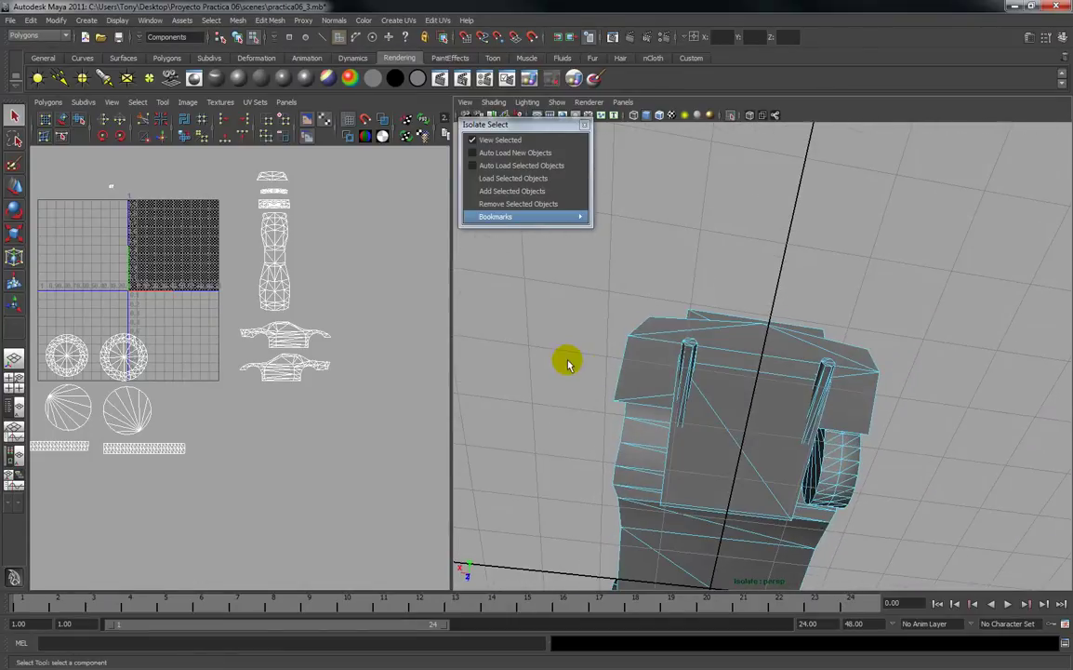
left_click(636, 369)
left_click_drag(635, 359, 781, 352, "alt")
left_click(787, 343, "shift")
left_click(651, 472, "shift")
left_click(673, 409, "shift")
middle_click_drag(664, 395, 691, 435, "alt")
left_click(652, 326, "shift")
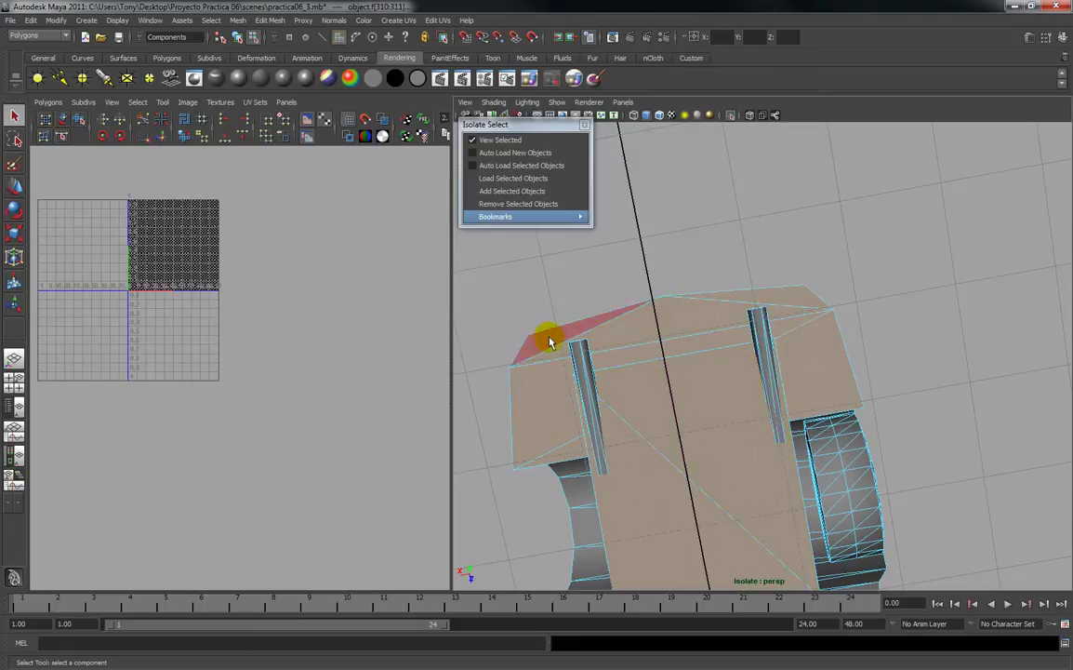
Add the floor faces in the middle of the car's underside to the face selection.
left_click_drag(546, 371, 844, 419, "alt")
left_click(838, 311, "shift")
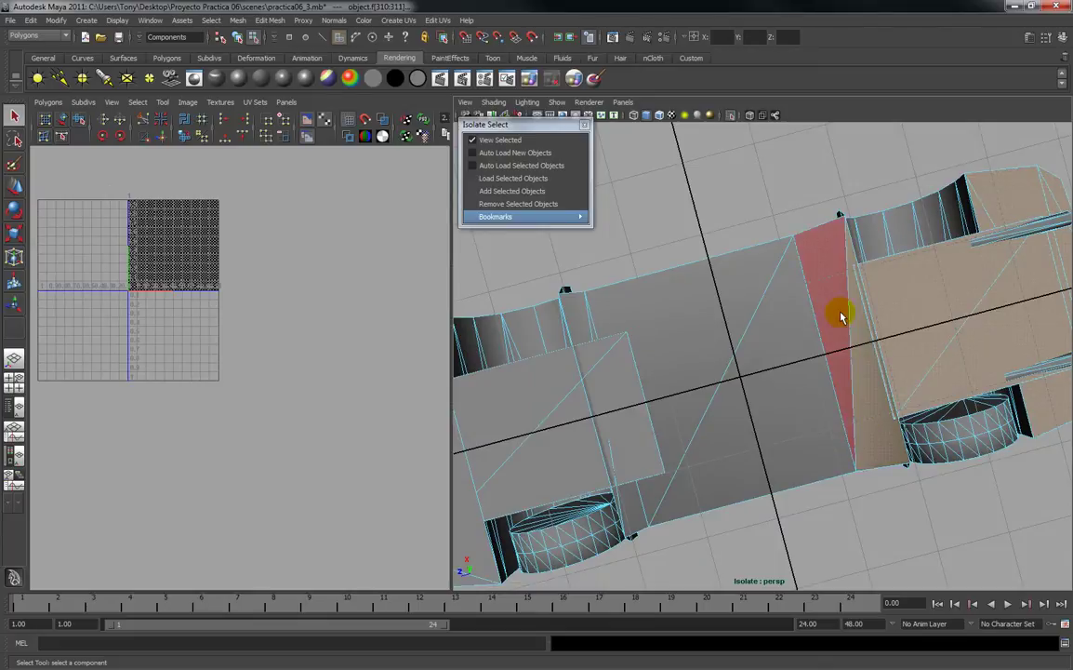
left_click(748, 444, "shift")
left_click(700, 371, "shift")
Add the underside faces at the car's front end, including the front bumper's bottom, to the face selection.
left_click_drag(628, 347, 869, 418, "alt")
left_click(783, 260, "shift")
left_click(760, 362, "shift")
left_click(719, 323, "shift")
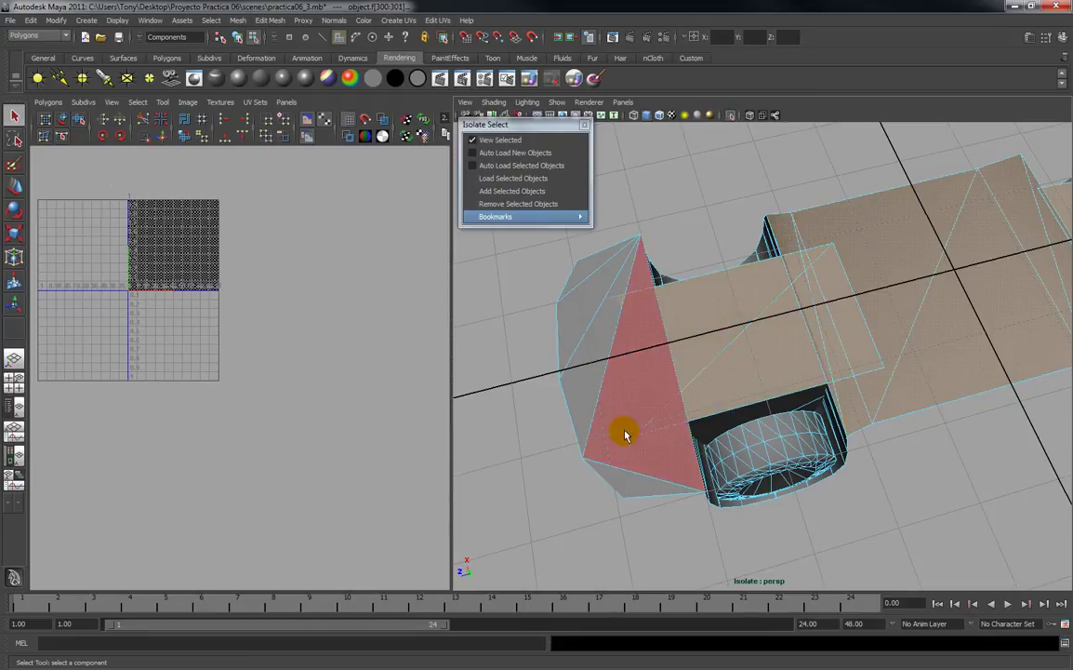
left_click(600, 403, "shift")
left_click(578, 282, "shift")
left_click(607, 482, "shift")
Add the first strip faces inside the rear wheel arch without a wheel to the selection, starting at the floor side.
mouse_move(641, 485)
left_mouse_down("alt")
mouse_move(725, 375)
mouse_move(753, 438)
mouse_move(808, 368)
mouse_move(754, 278)
mouse_move(738, 407)
mouse_move(774, 427)
mouse_move(703, 427)
mouse_move(833, 412)
left_mouse_up("alt")
left_click_drag(928, 416, 692, 391, "alt")
middle_click_drag(789, 388, 704, 353, "alt")
scroll(686, 383, "up", 4)
left_click_drag(704, 353, 688, 403, "alt")
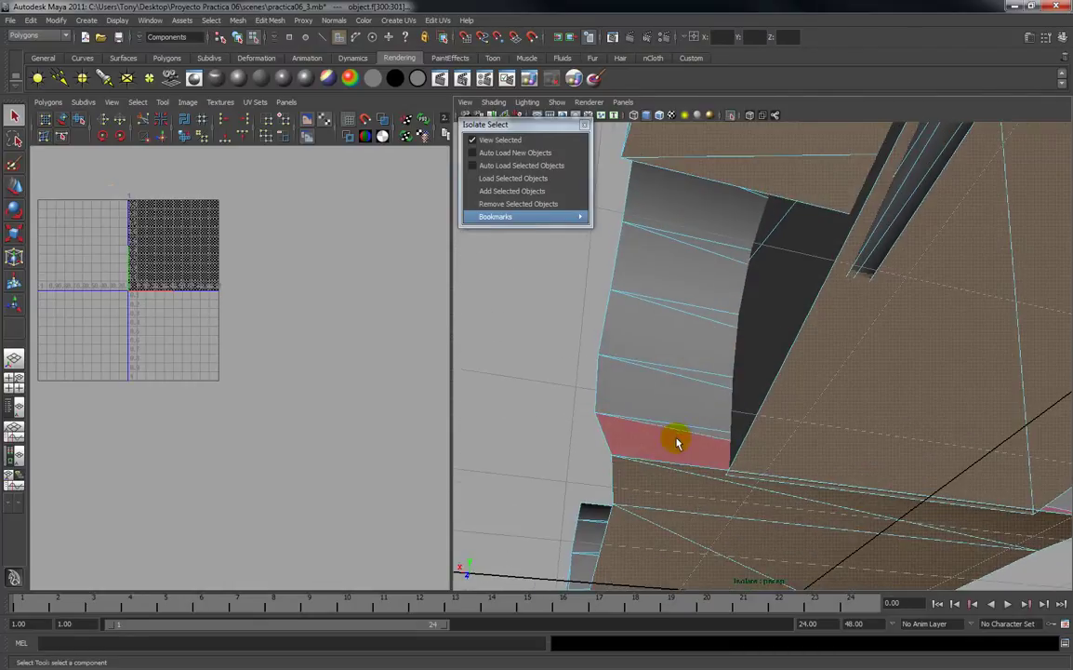
left_click(677, 440)
left_click(673, 407)
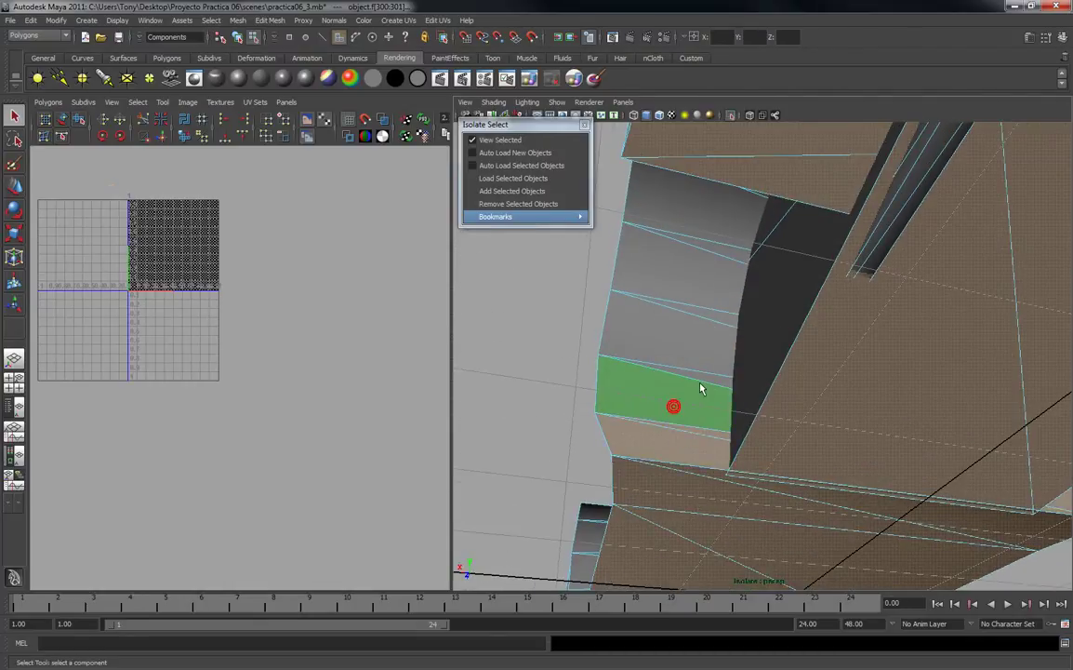
left_click(704, 341, "shift")
left_click(717, 313, "shift")
left_click(712, 293, "shift")
Add the remaining curved strip faces of that rear wheel arch to the selection, up to the rear bumper.
left_click_drag(709, 259, 719, 320, "alt")
left_click(719, 320, "shift")
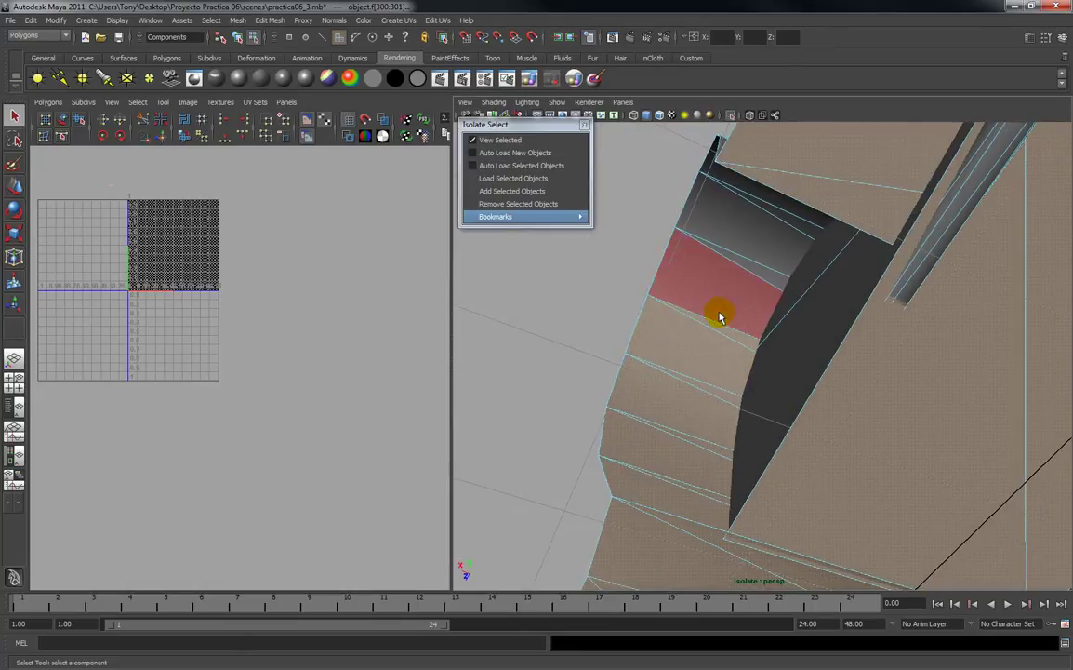
left_click(752, 276)
left_click(753, 256)
left_click_drag(754, 260, 818, 336, "alt")
middle_click_drag(818, 337, 816, 335, "alt")
left_click(858, 386)
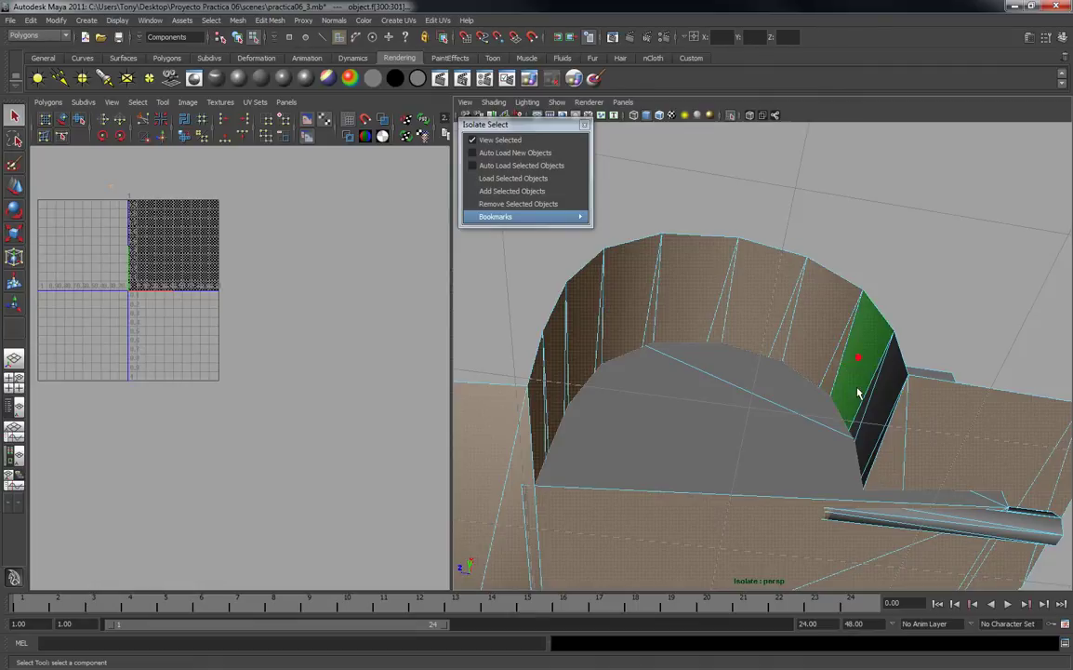
left_click(874, 402)
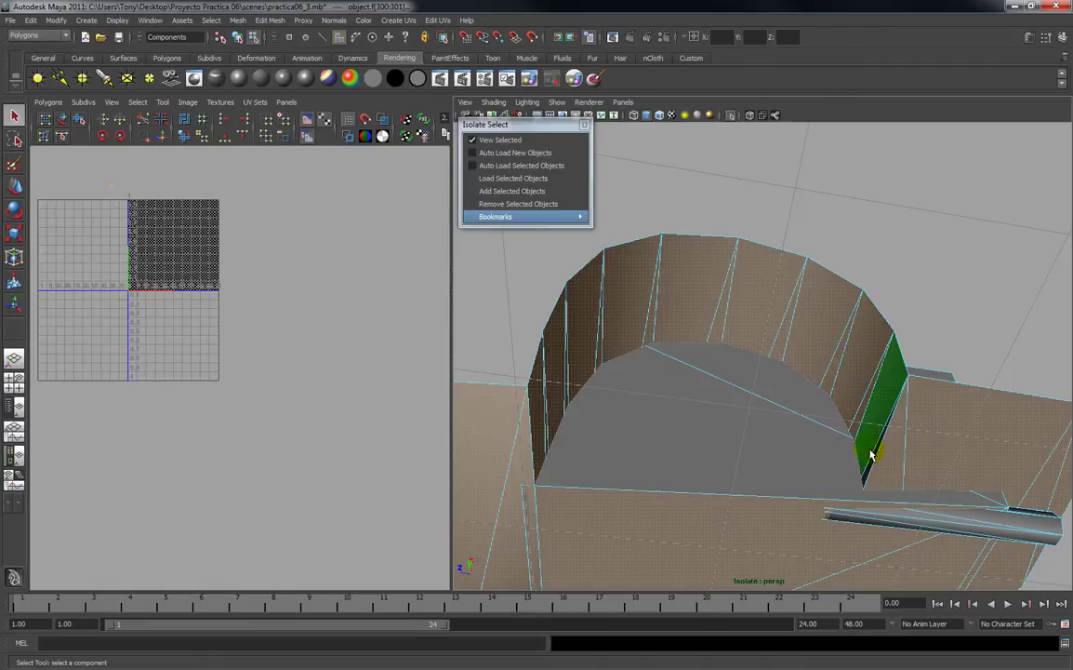
Add the first curved strip faces inside the front wheel arch on the same side to the selection.
left_click_drag(871, 454, 607, 438, "alt")
right_click_drag(606, 438, 671, 490, "alt")
left_click_drag(728, 406, 725, 409, "alt")
middle_click_drag(726, 410, 709, 313, "alt")
right_click_drag(708, 313, 708, 503, "alt")
left_click_drag(708, 390, 675, 356, "alt")
middle_click_drag(675, 357, 724, 426, "alt")
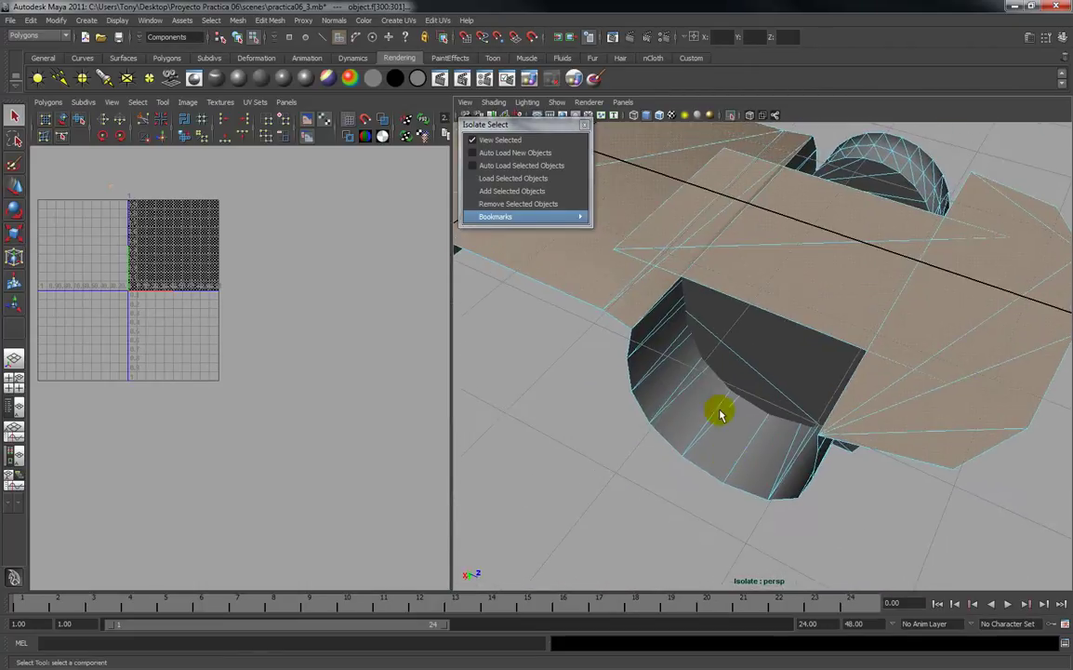
left_click_drag(724, 426, 712, 390, "alt")
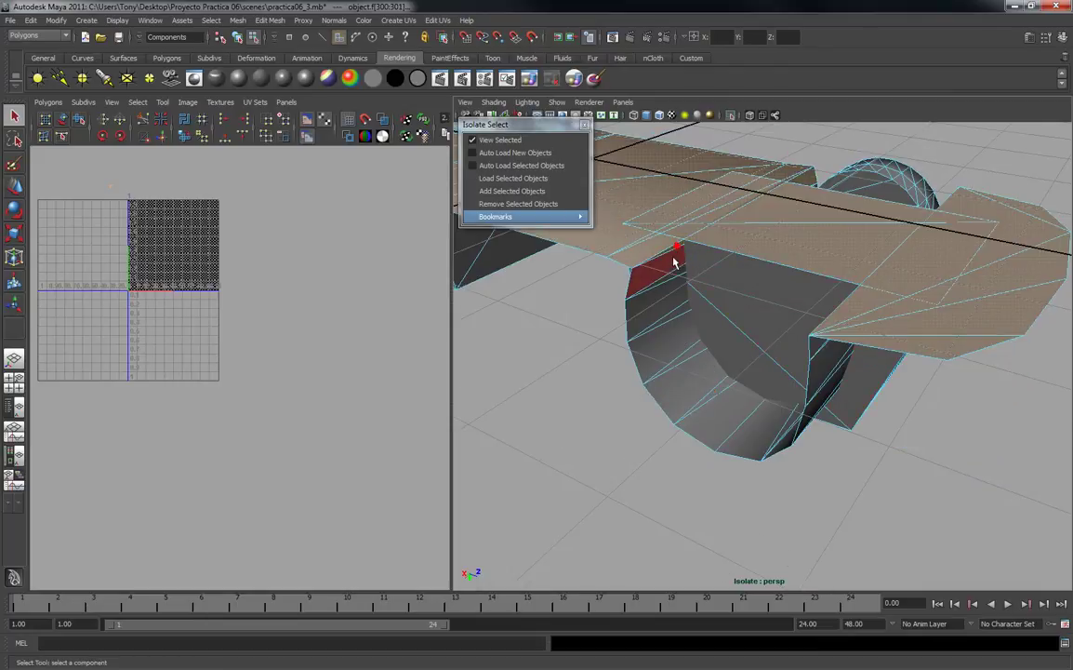
left_click(660, 305, "shift")
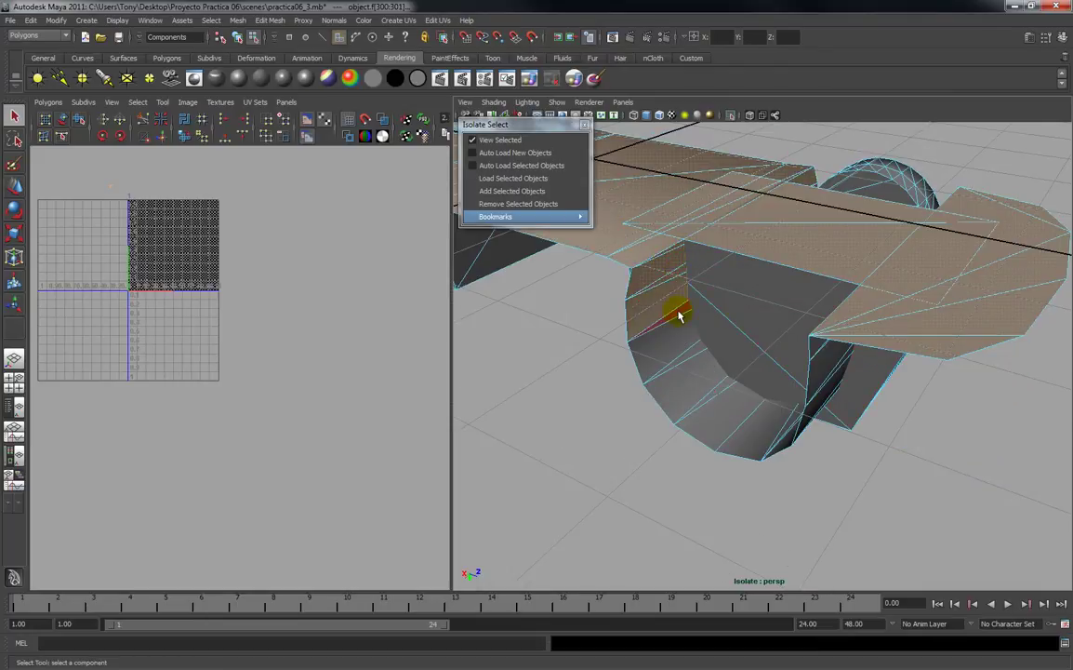
left_click(680, 331, "shift")
left_click(694, 350, "shift")
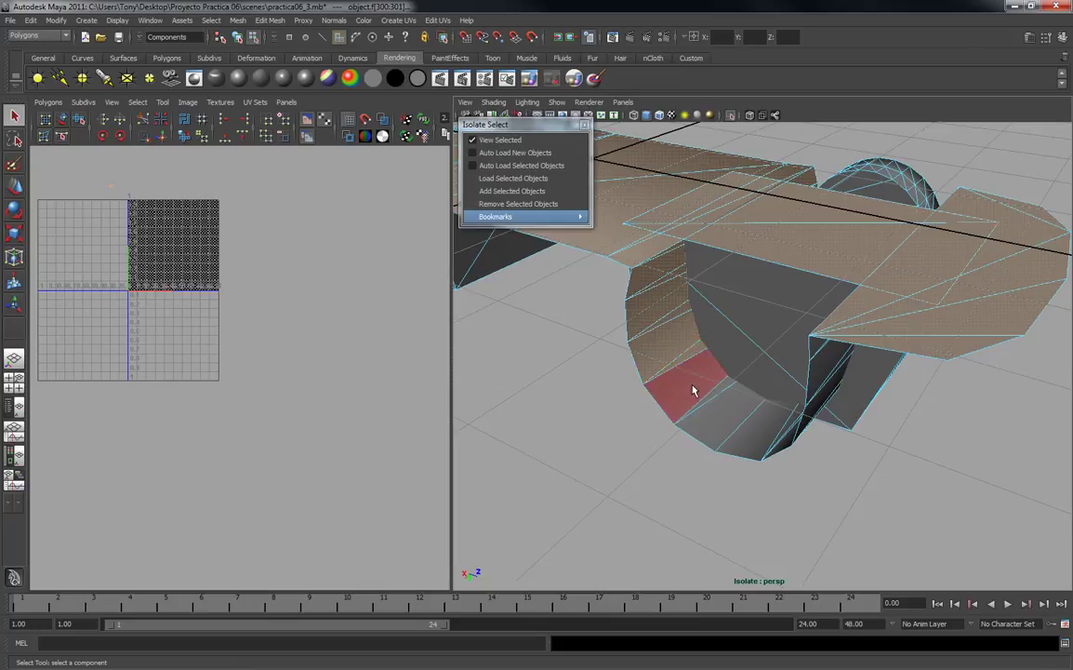
Extend the selection across the middle strip faces of the front wheel arch.
left_click(692, 385)
left_click(720, 390, "shift")
left_click(722, 423, "shift")
left_click(749, 431, "shift")
Add the last front wheel arch faces and the opposite side's wheel arches to the underside selection.
mouse_move(757, 427)
left_mouse_down("alt")
mouse_move(799, 439)
mouse_move(766, 442)
left_mouse_up("alt")
right_click_drag(776, 430, 816, 454, "alt")
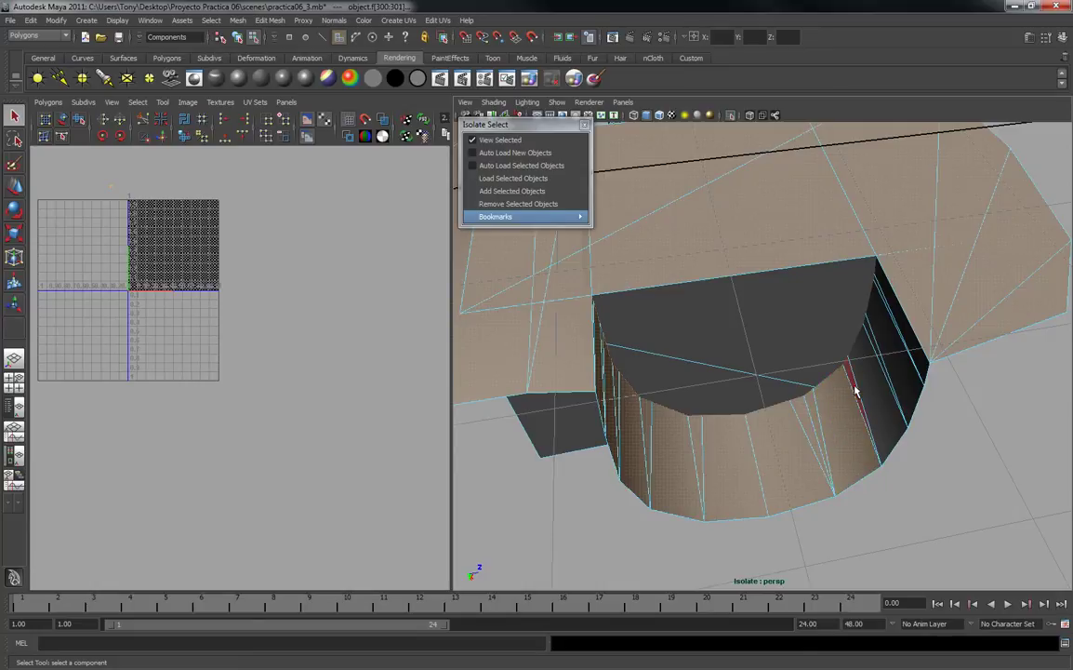
left_click_drag(882, 337, 825, 364, "alt")
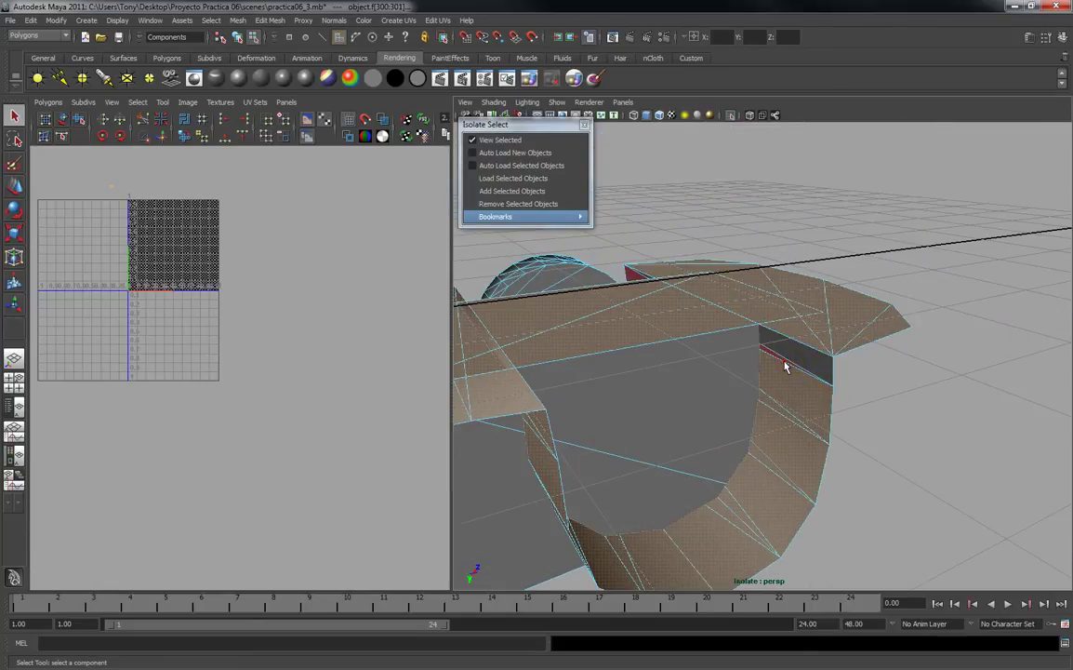
right_click_drag(793, 400, 632, 342, "alt")
left_click_drag(631, 341, 616, 435, "alt")
middle_click_drag(616, 434, 845, 397, "alt")
left_click_drag(846, 403, 595, 409, "alt")
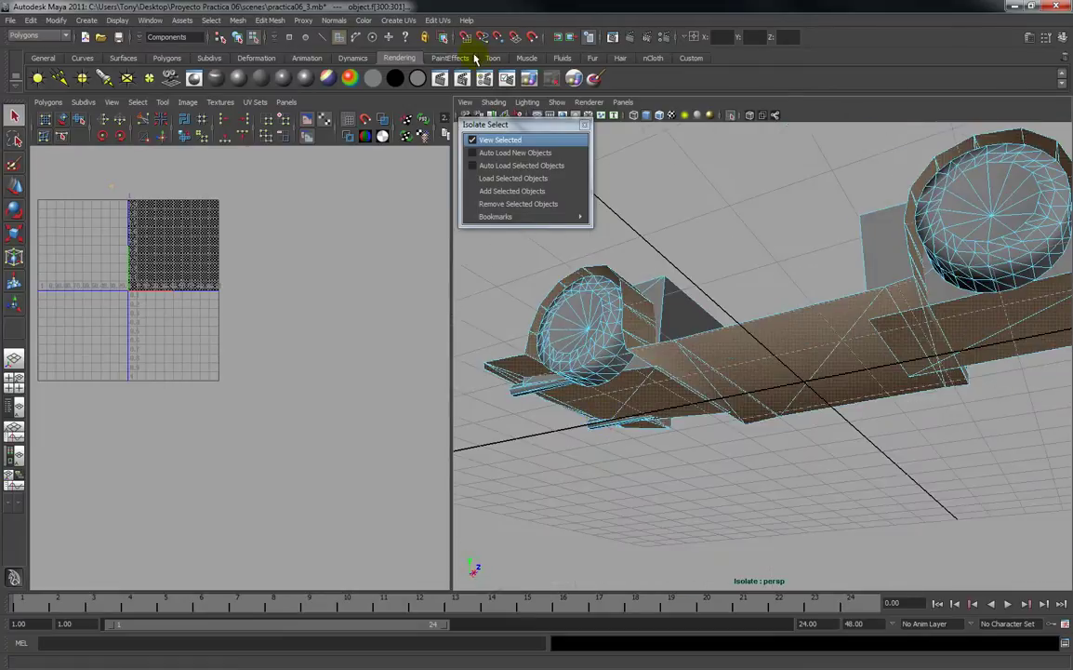
Apply a Planar Mapping from the Y axis fitted to the bounding box, and move the projected UVs clear of the texture tile.
left_click(402, 22)
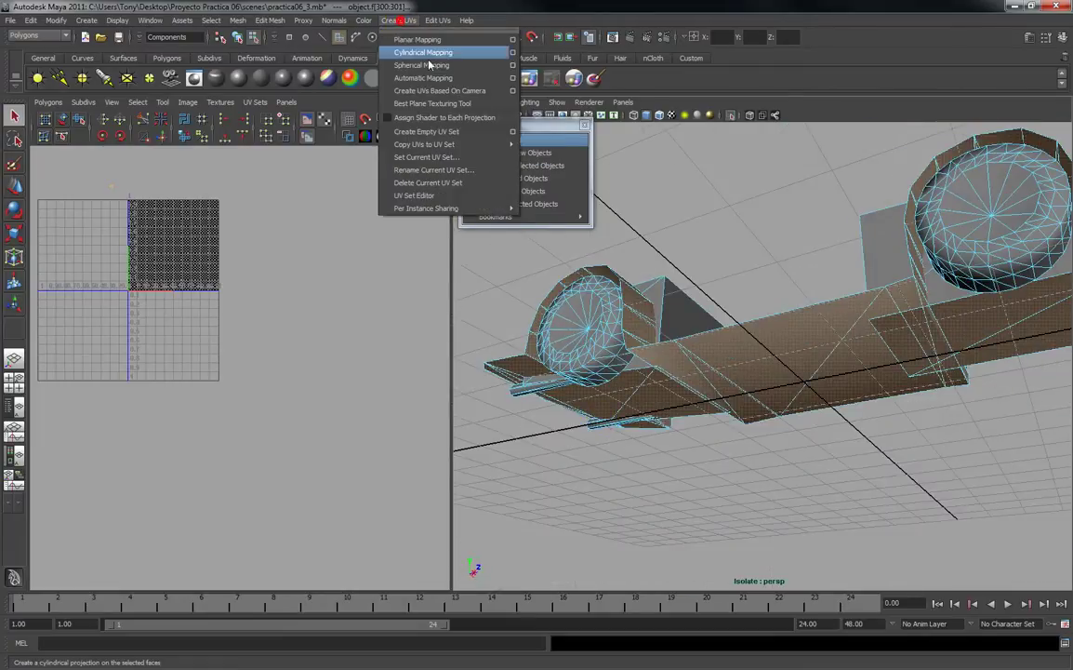
left_click(511, 40)
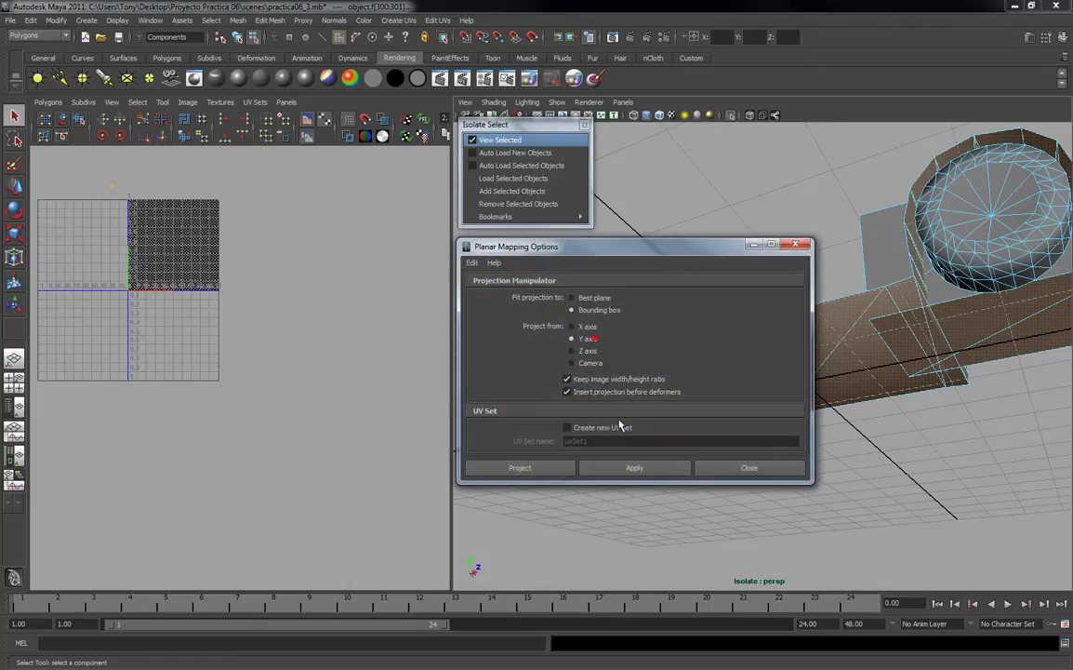
left_click(636, 468)
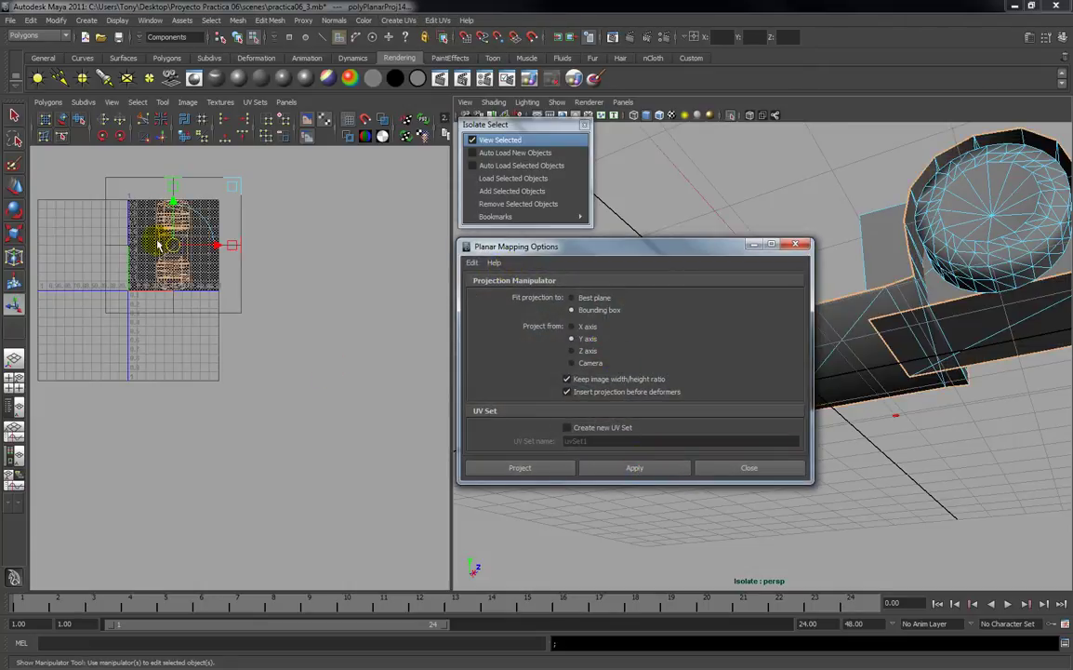
left_click_drag(170, 245, 376, 463)
left_click(206, 485)
Select the underside shell's UVs, scale them down and place them beside the long top-body shell.
middle_click_drag(306, 486, 271, 462, "alt")
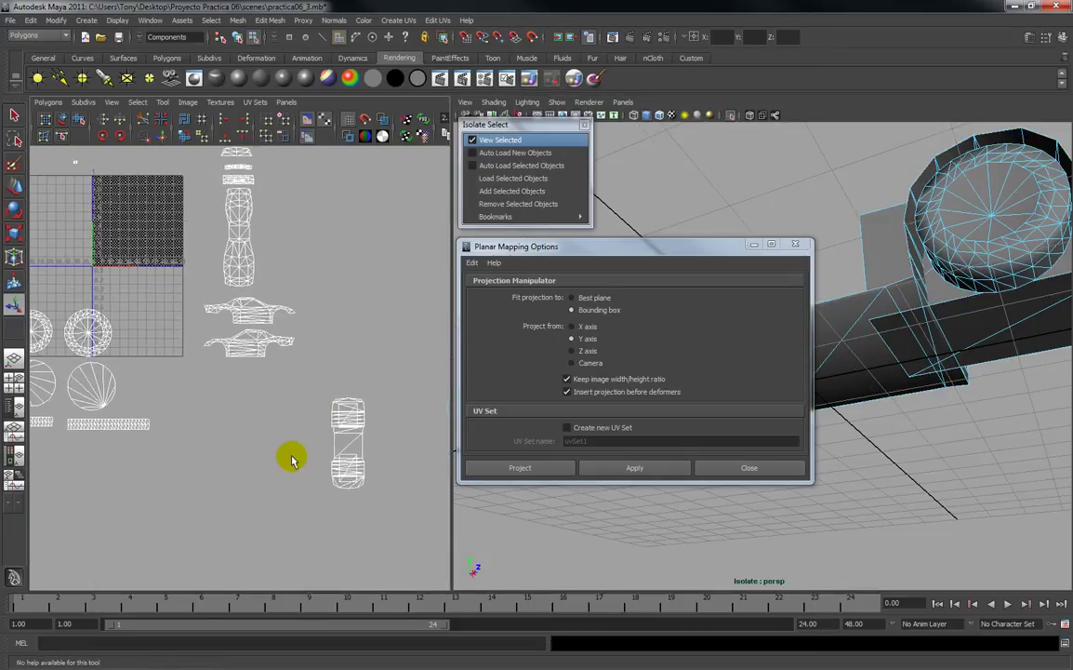
right_click_drag(351, 440, 402, 439)
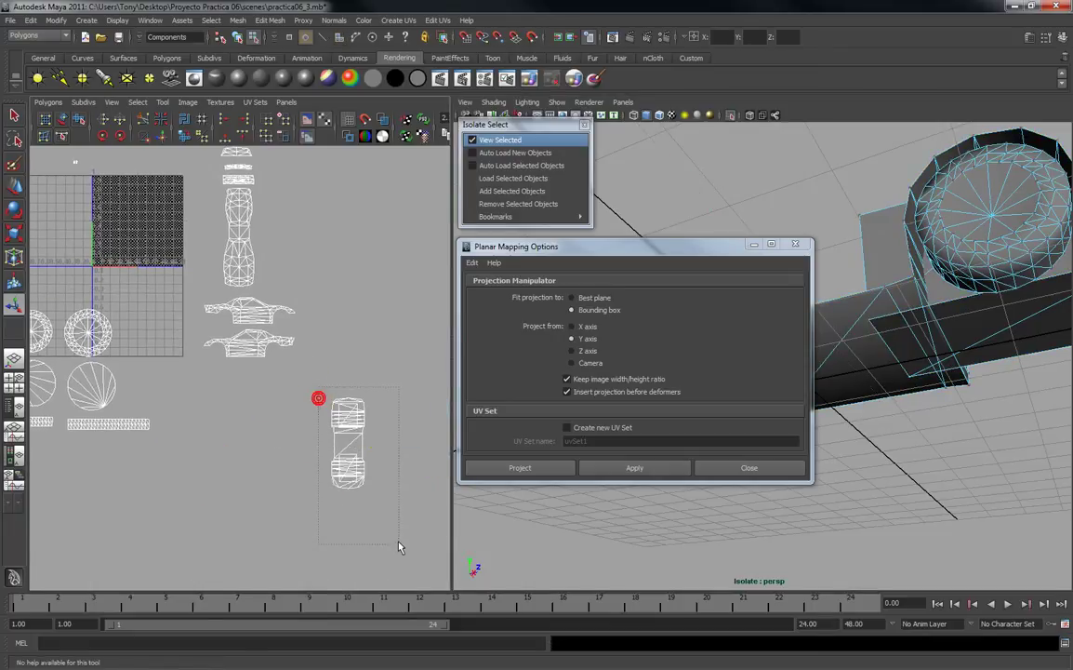
left_click(343, 444)
key("w")
left_click_drag(347, 443, 225, 414)
key("r")
key("w")
scroll(237, 414, "up", 3)
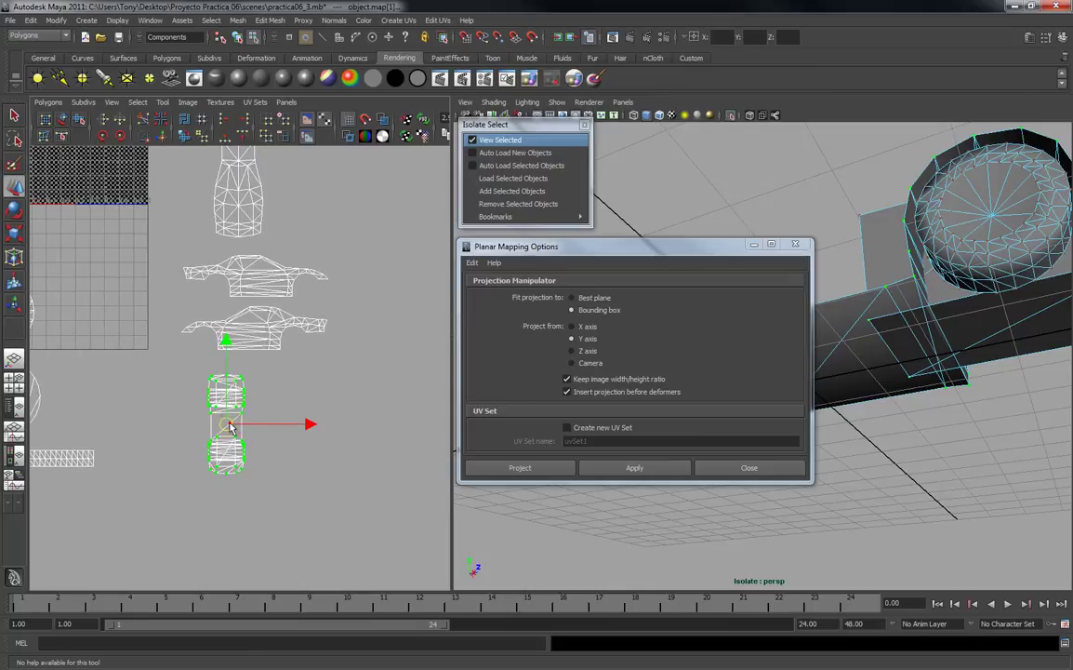
left_click_drag(230, 426, 303, 183)
middle_click_drag(307, 201, 301, 315, "alt")
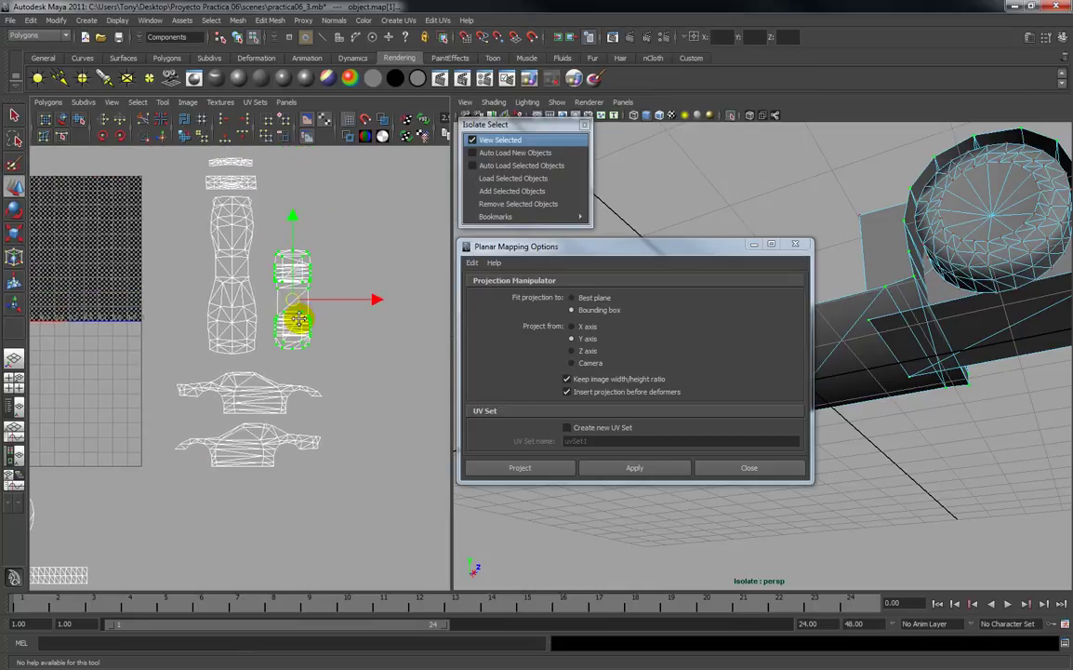
left_click_drag(289, 302, 291, 277)
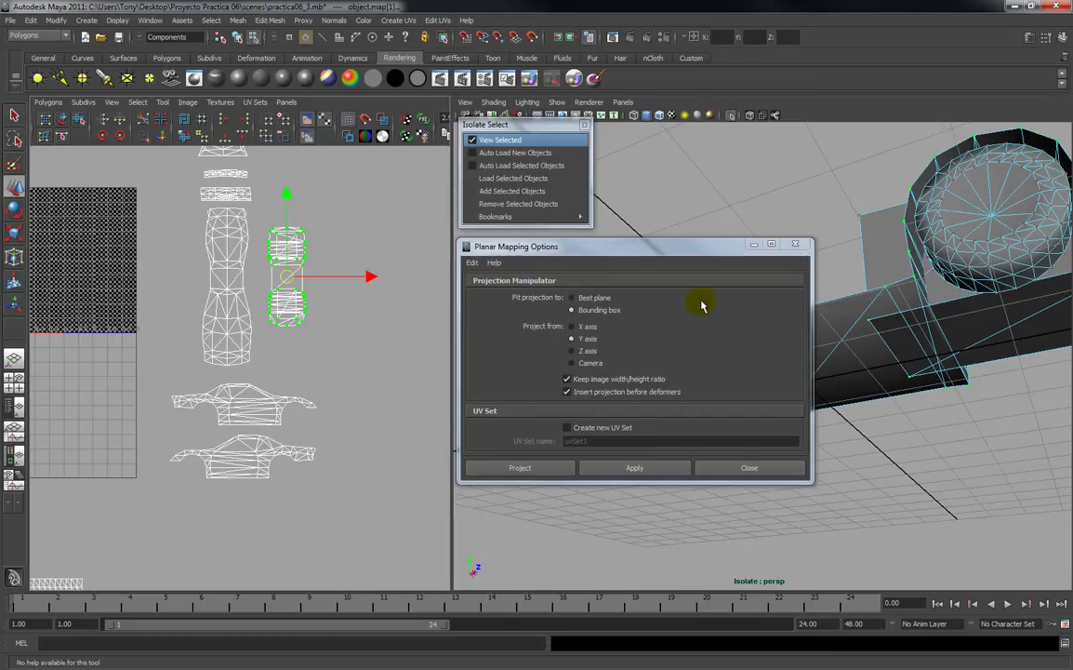
Select the underside shell's faces, close the planar mapping options, and remove the faces from the isolated view.
right_click_drag(289, 310, 337, 336)
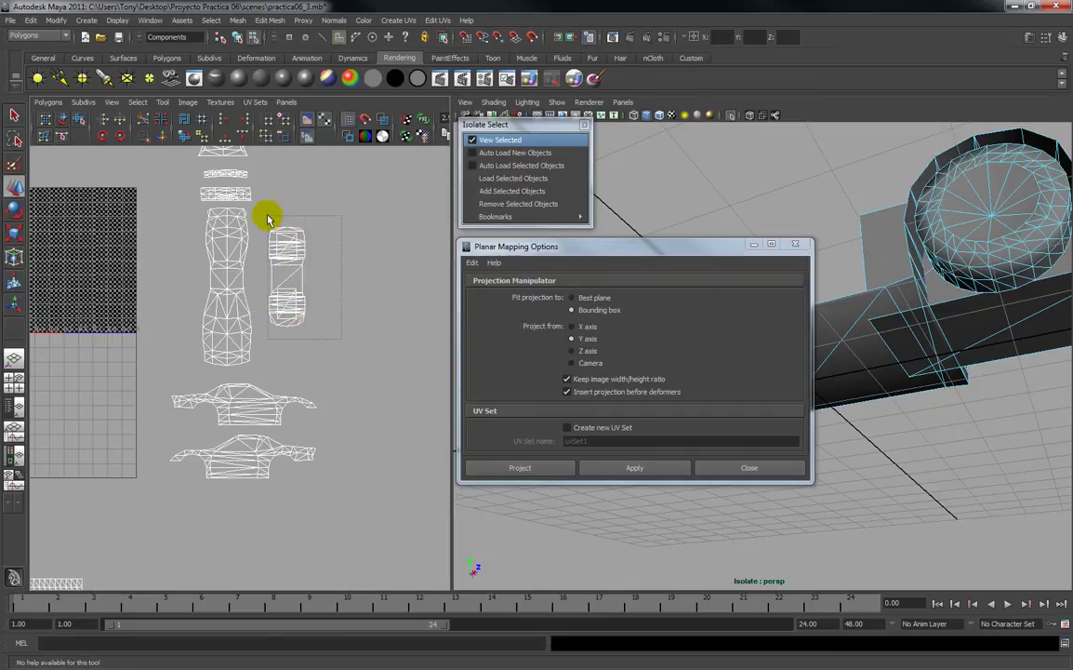
left_click_drag(268, 217, 254, 201)
left_click(791, 247)
left_click_drag(782, 307, 871, 421, "alt")
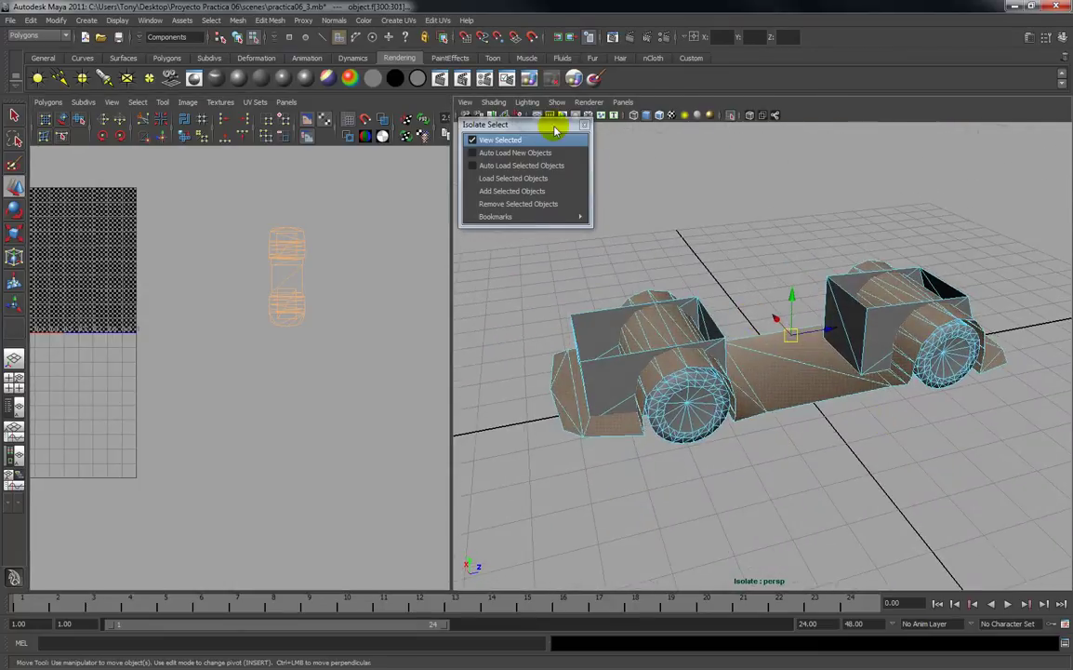
left_click(521, 204)
left_click_drag(654, 280, 642, 505, "alt")
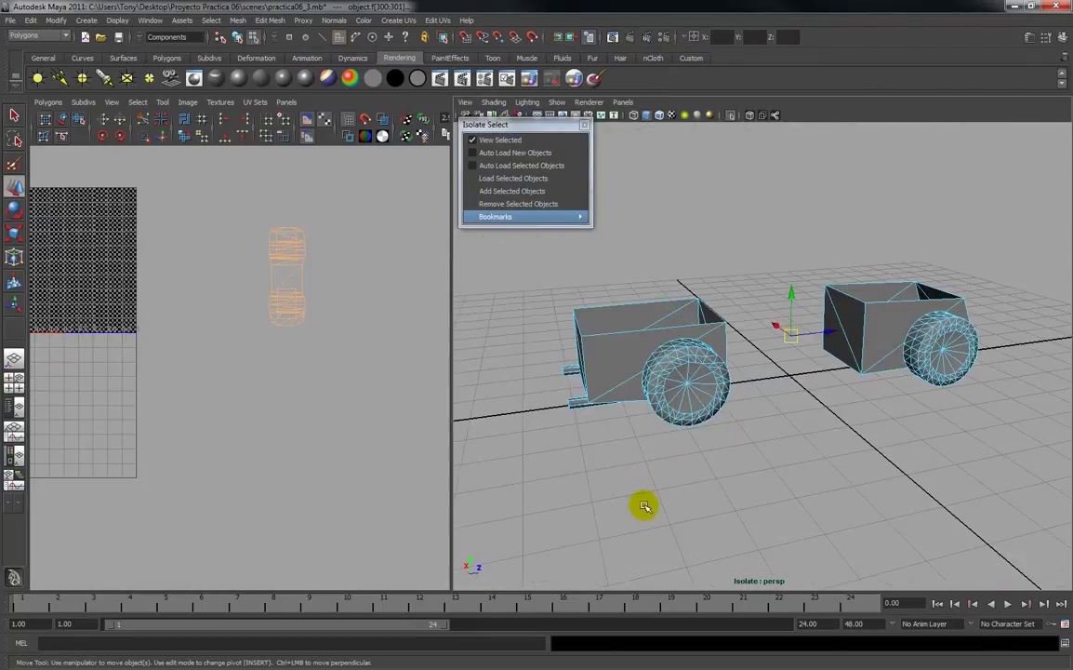
left_click(644, 504)
Select the side faces of the inner box beside the two exhaust pipes.
left_click_drag(598, 464, 798, 420, "alt")
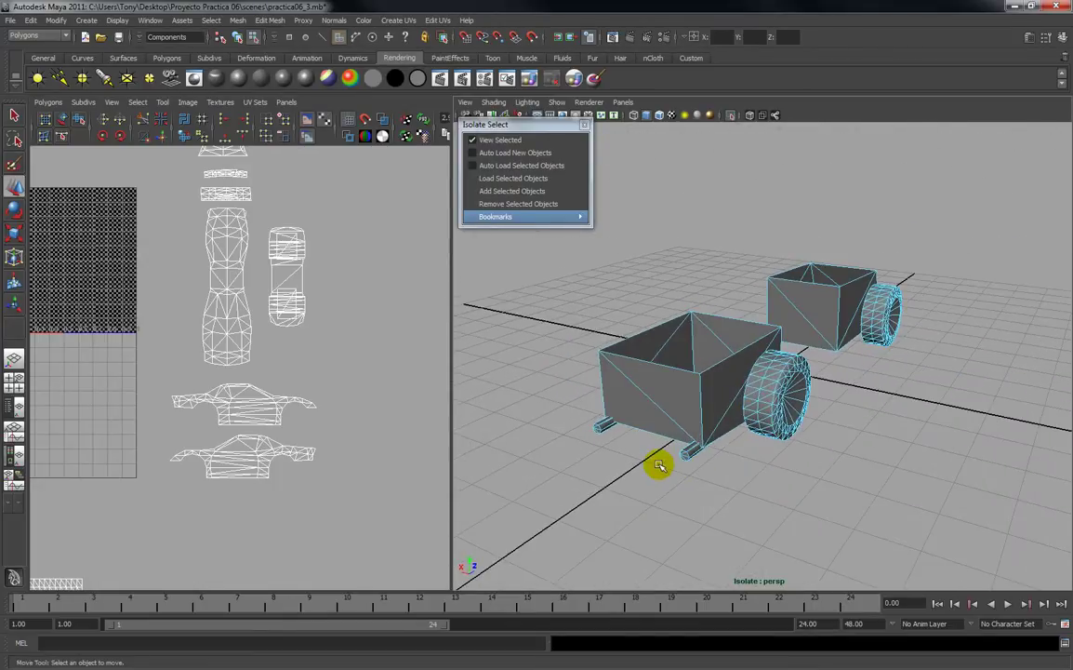
left_click_drag(655, 433, 626, 405, "alt")
left_click(637, 366)
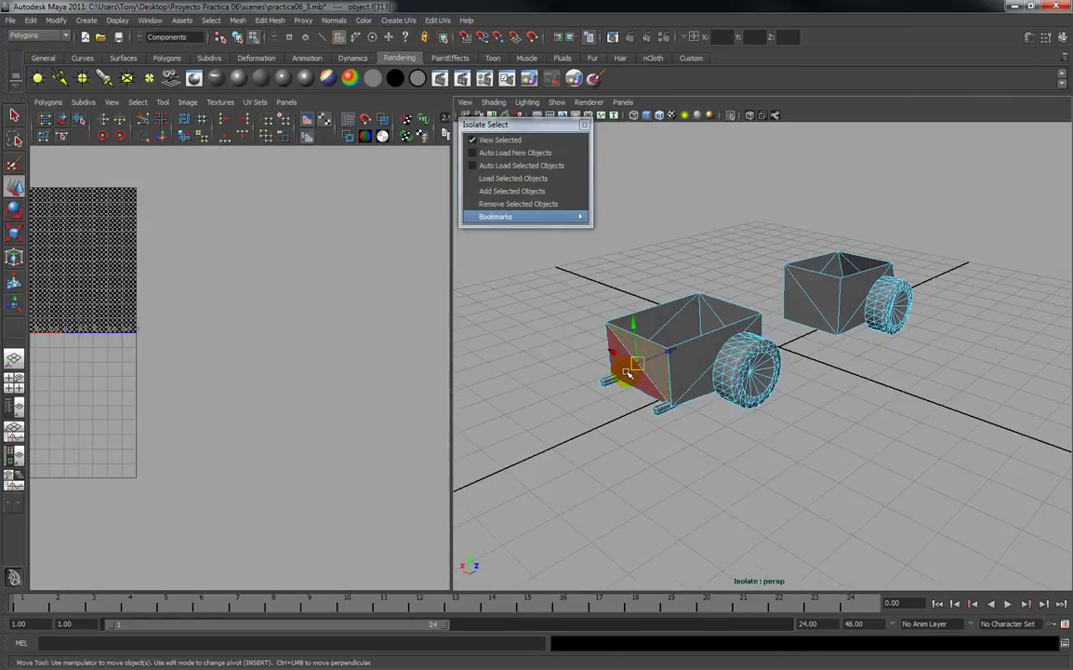
left_click_drag(608, 373, 686, 367, "alt")
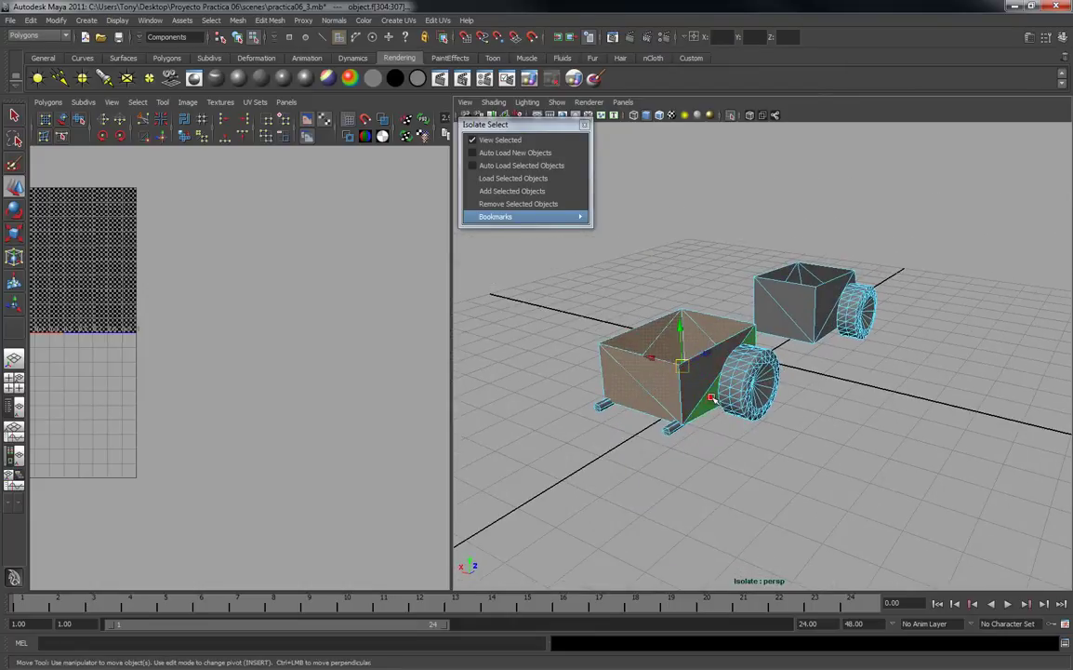
left_click_drag(762, 358, 797, 381, "alt")
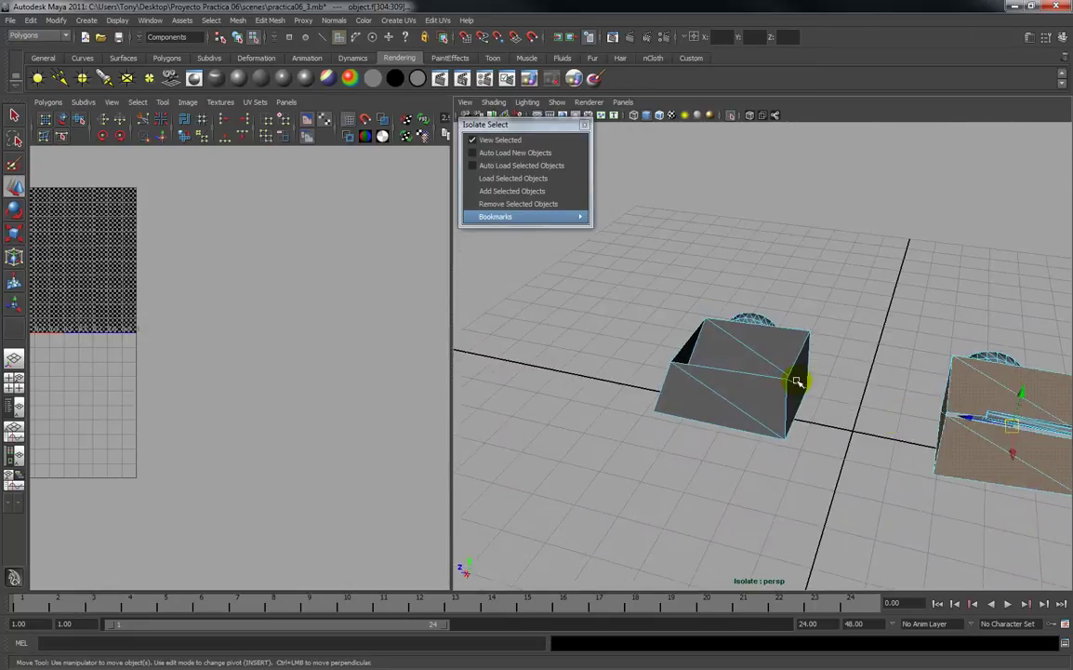
Add all side faces of the other inner box to the face selection.
left_click(767, 354, "shift")
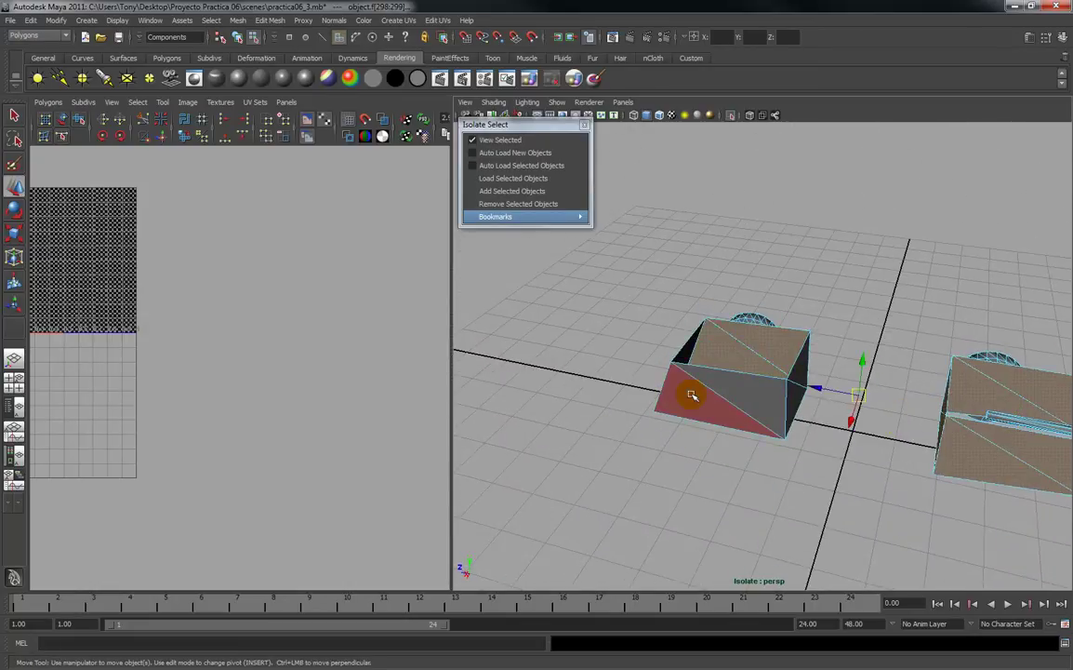
key("q")
left_click(692, 395, "shift")
left_click(766, 382, "shift")
left_click_drag(795, 385, 587, 154, "alt")
left_click(738, 390, "shift")
left_click(773, 366, "shift")
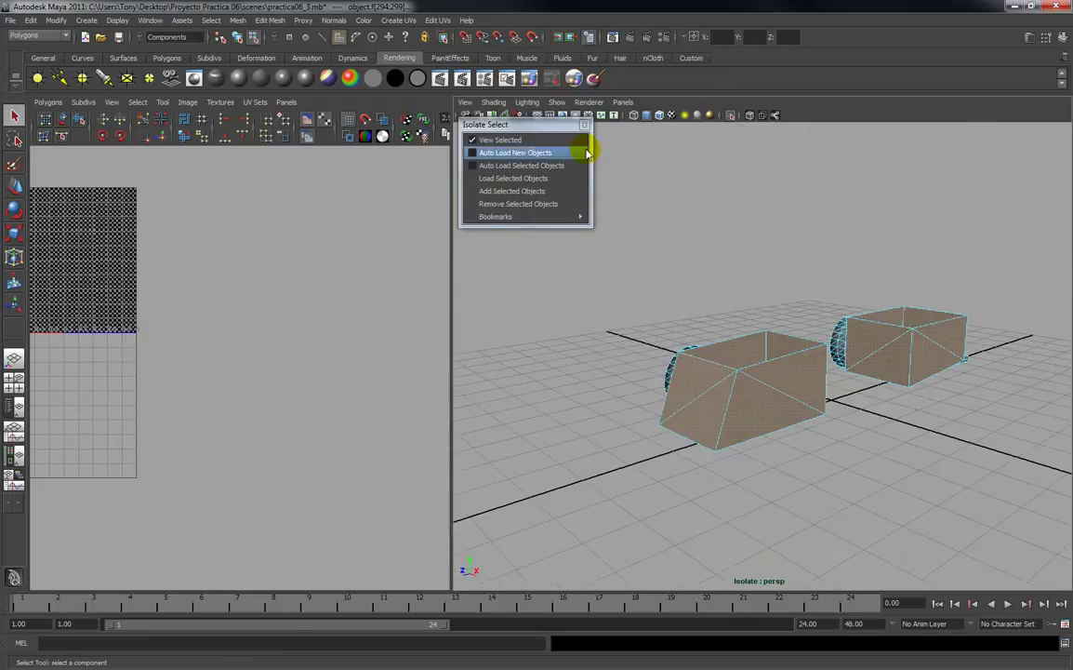
Apply a Planar Mapping to both boxes' faces and move the projected UVs clear of the texture tile.
left_click(382, 20)
left_click(414, 40)
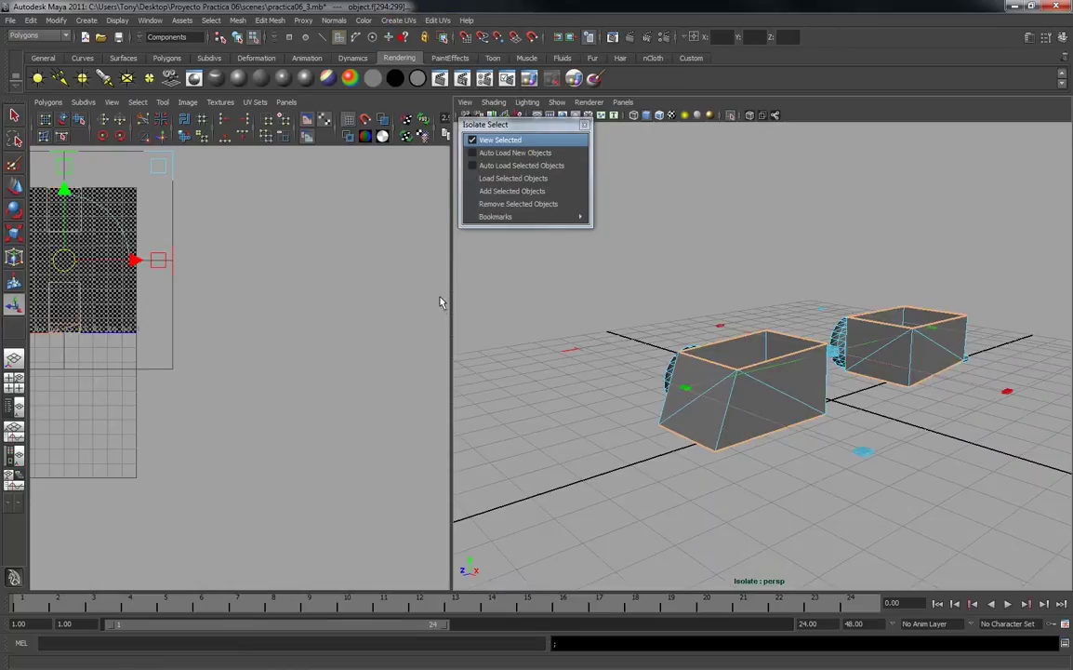
left_click_drag(135, 304, 342, 488)
Select the two boxes' UVs, scale them down and move them above the underside shell.
key("r")
right_click_drag(346, 507, 284, 429)
left_click_drag(388, 588, 388, 588)
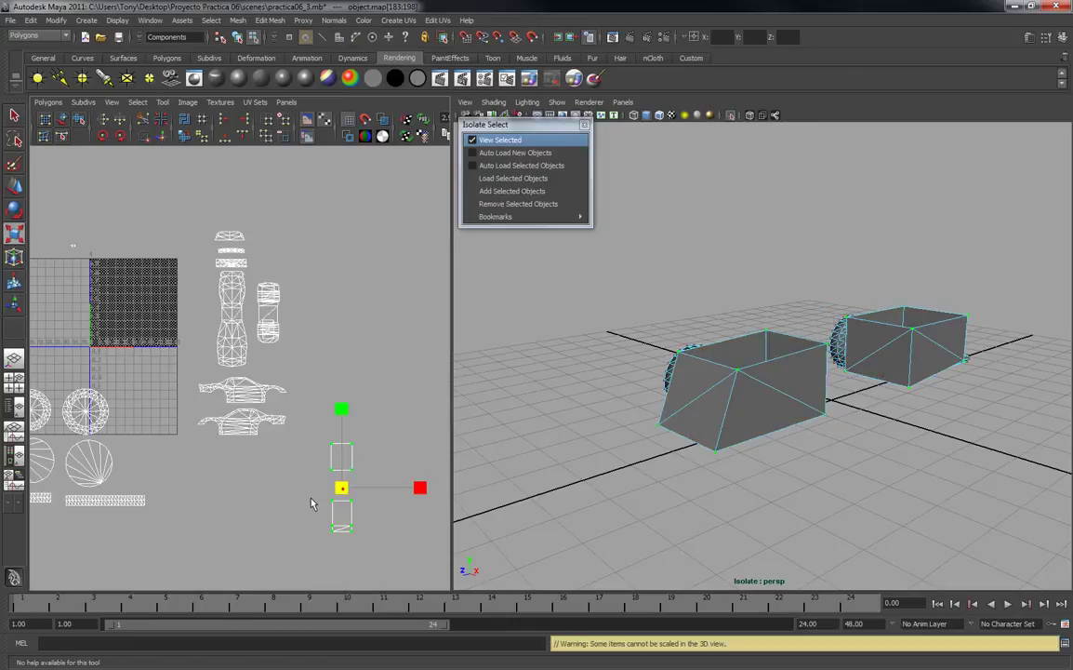
middle_click_drag(312, 503, 282, 525)
key("w")
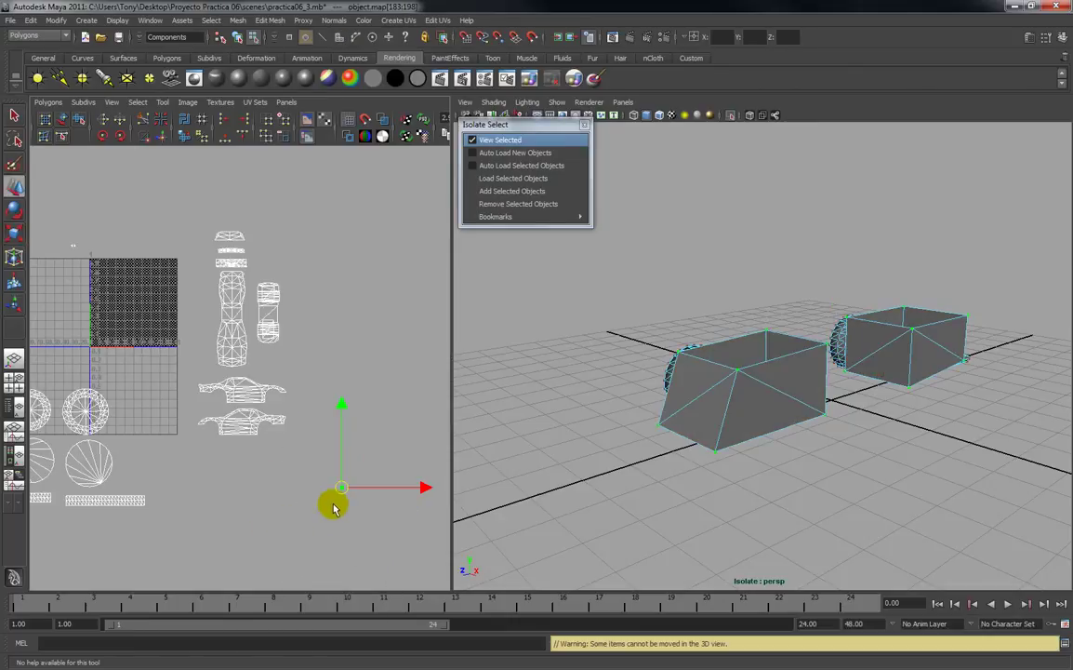
left_click_drag(343, 493, 341, 492)
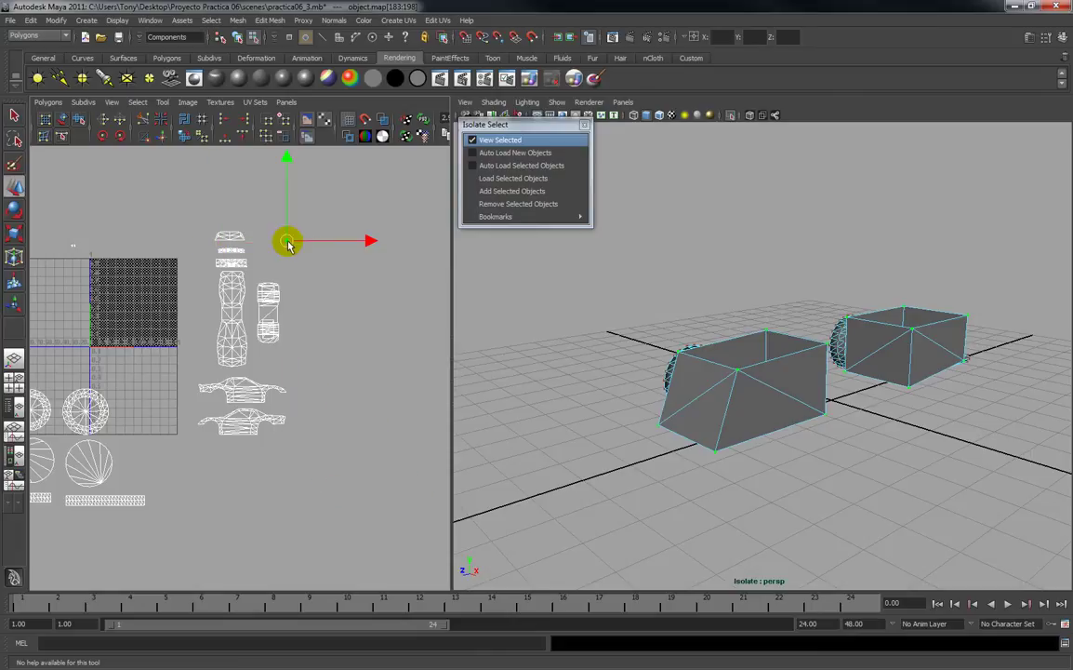
Scale the boxes' UVs down to a tiny patch above the underside shell and deselect them.
right_click_drag(275, 252, 287, 391, "alt")
middle_click_drag(284, 289, 283, 472, "alt")
right_click_drag(284, 472, 300, 510, "alt")
middle_click_drag(301, 508, 273, 437, "alt")
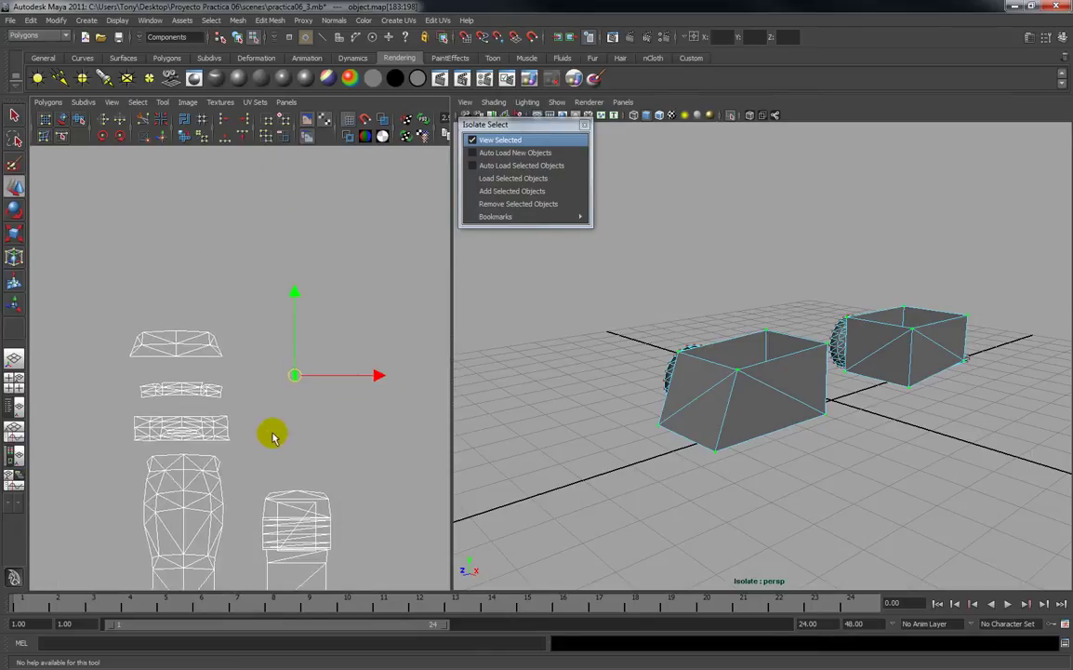
key("f")
right_click_drag(298, 432, 308, 321, "alt")
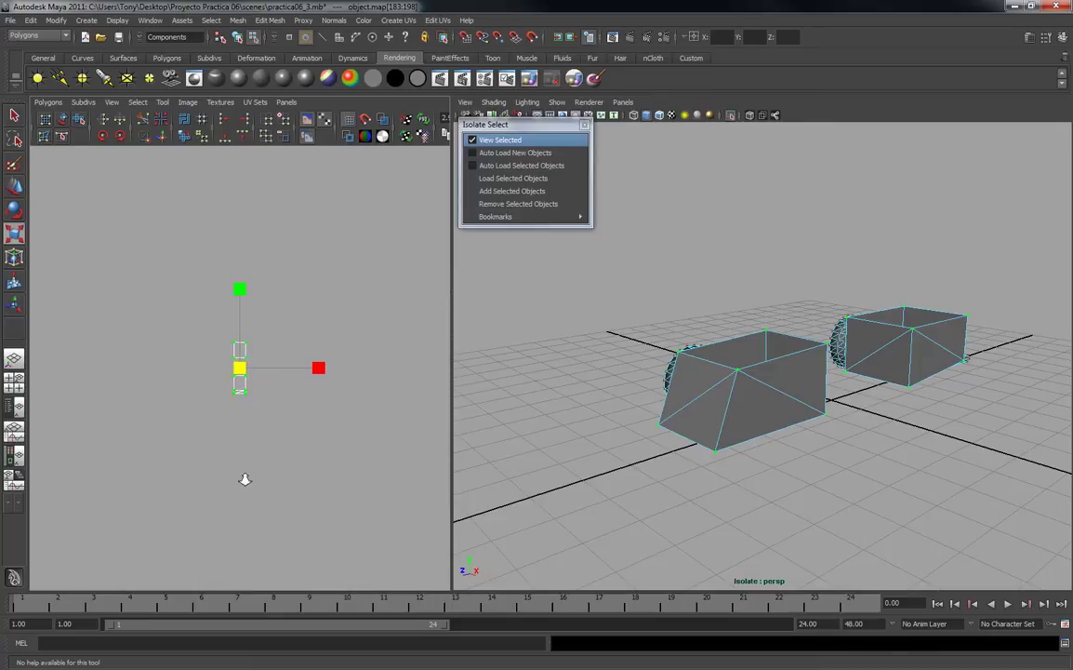
right_click_drag(259, 438, 263, 403, "alt")
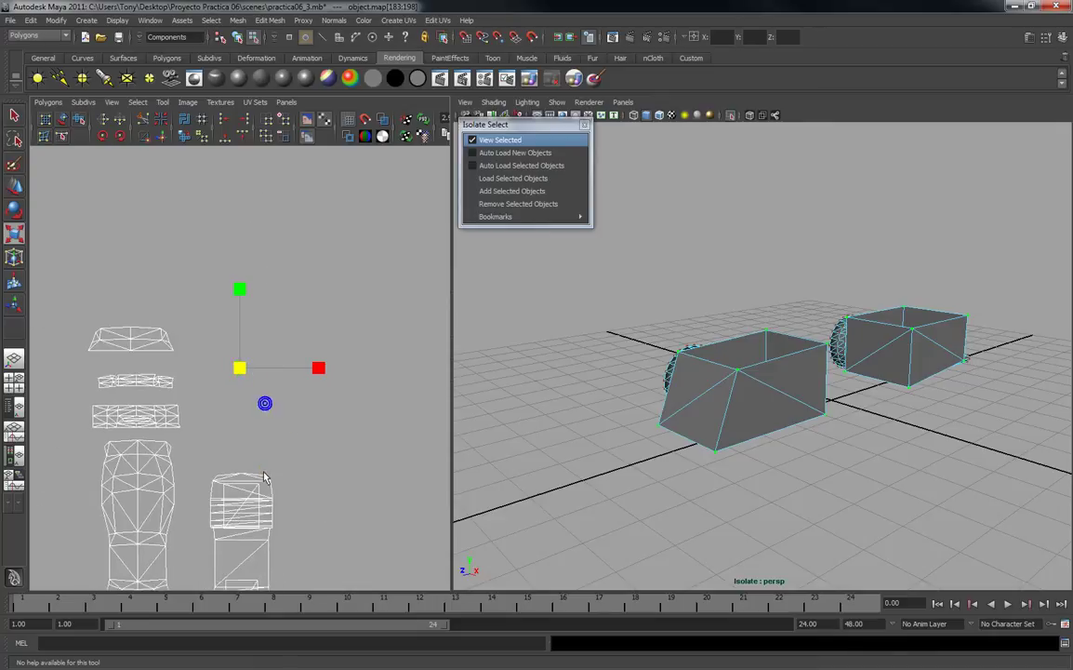
left_click(277, 471)
scroll(283, 471, "down", 3)
scroll(284, 475, "up", 4)
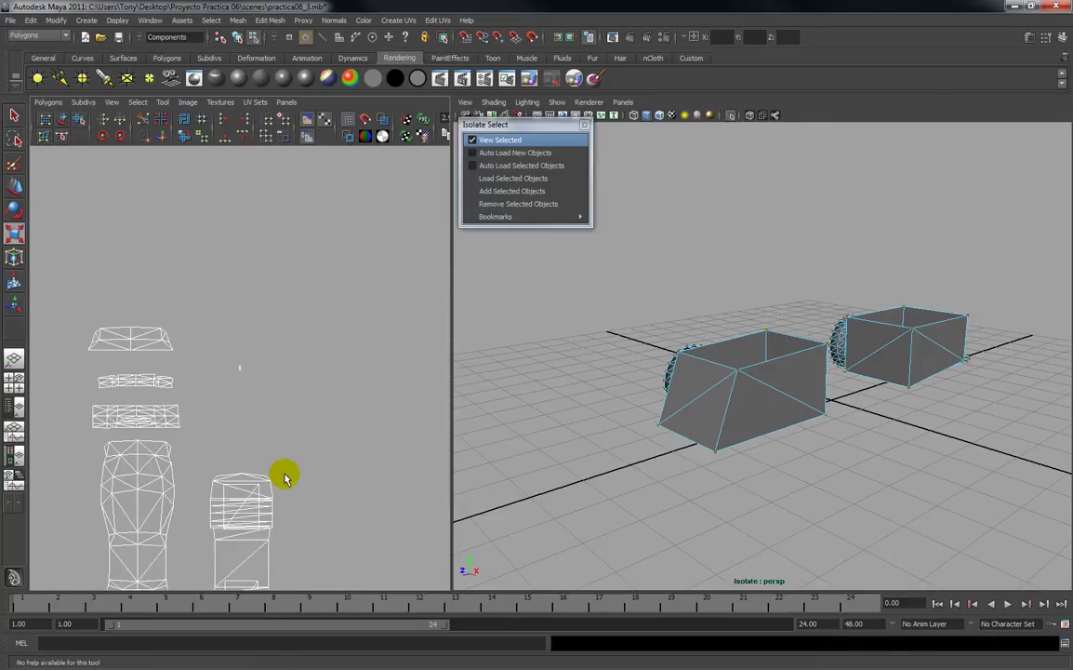
left_click_drag(255, 404, 259, 400)
left_click(266, 412)
right_click_drag(266, 412, 264, 363, "alt")
Select the faces of the tiny box shells, remove them from the isolated view and clear the selection.
right_click(249, 354)
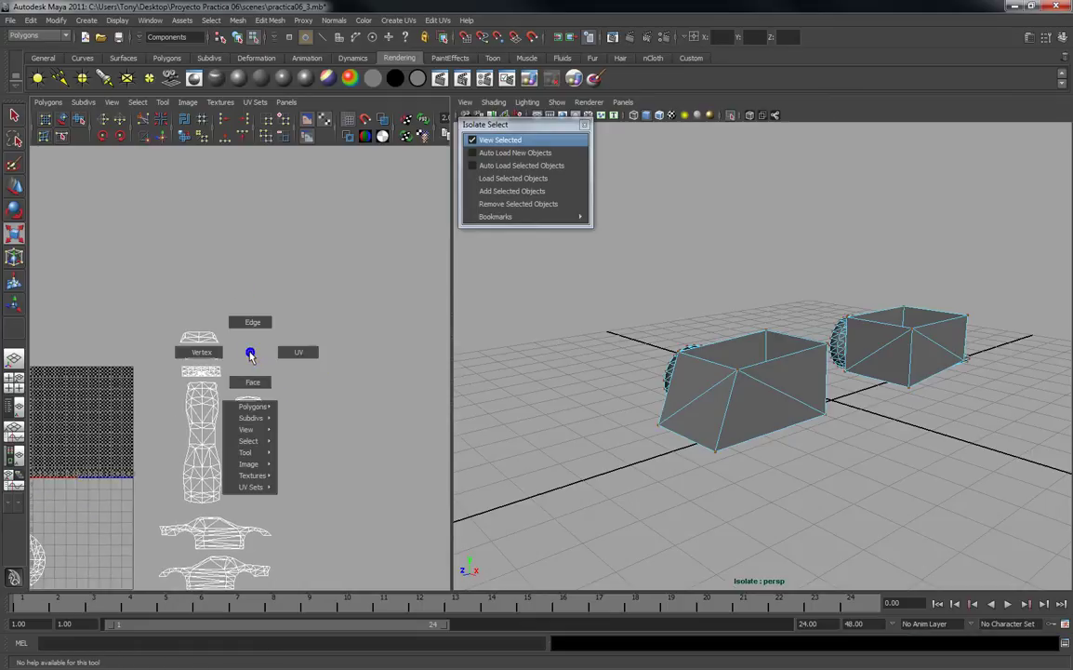
left_click(257, 380)
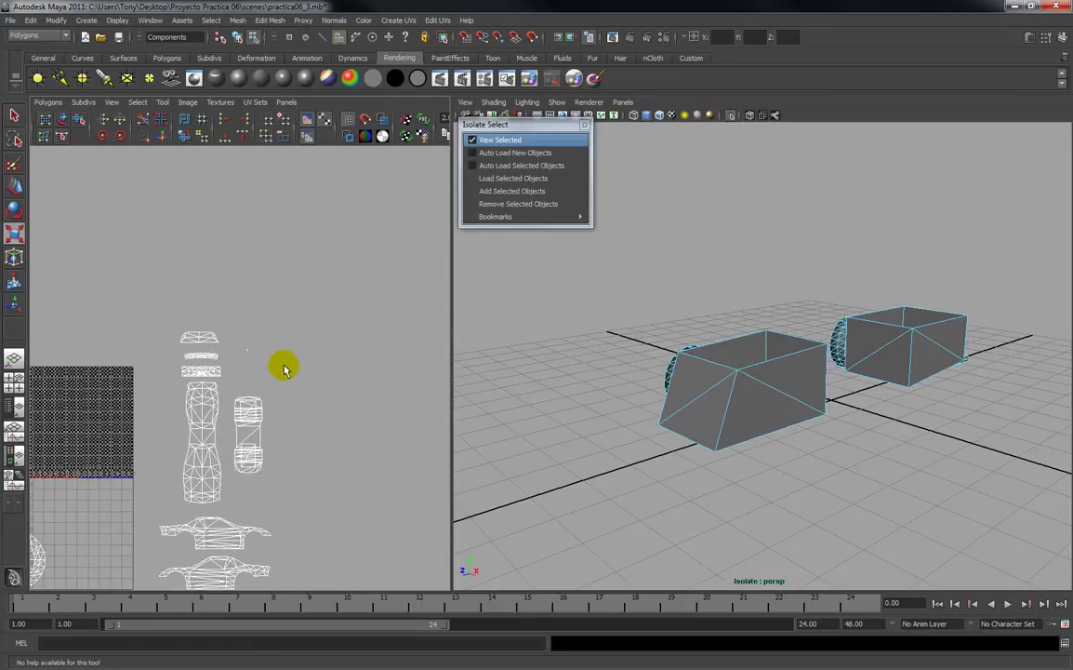
left_click_drag(231, 338, 275, 363)
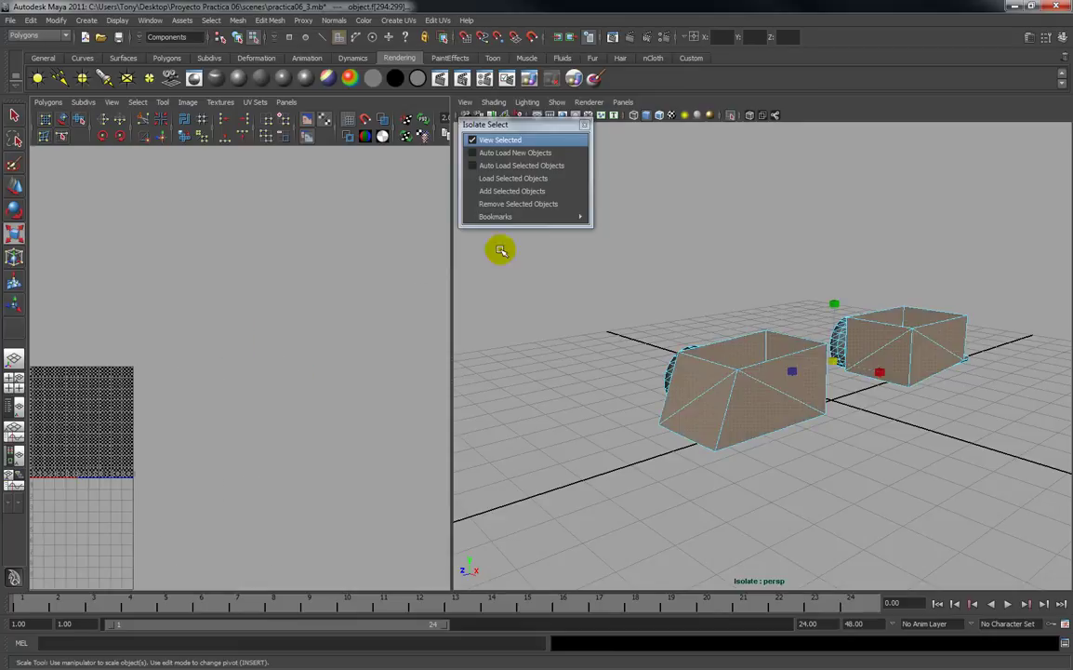
left_click(526, 204)
mouse_move(761, 415)
left_mouse_down("alt")
mouse_move(856, 388)
mouse_move(820, 431)
mouse_move(755, 434)
left_mouse_up("alt")
right_click_drag(300, 384, 195, 376, "alt")
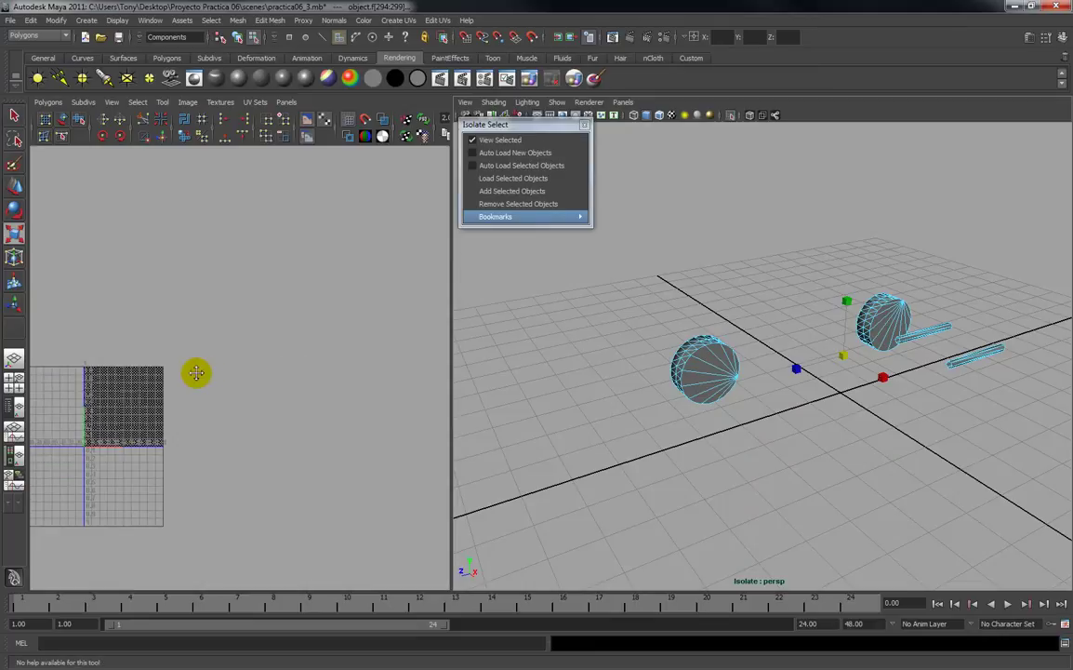
middle_click_drag(194, 376, 259, 356, "alt")
left_click(287, 483)
middle_click_drag(232, 510, 242, 468, "alt")
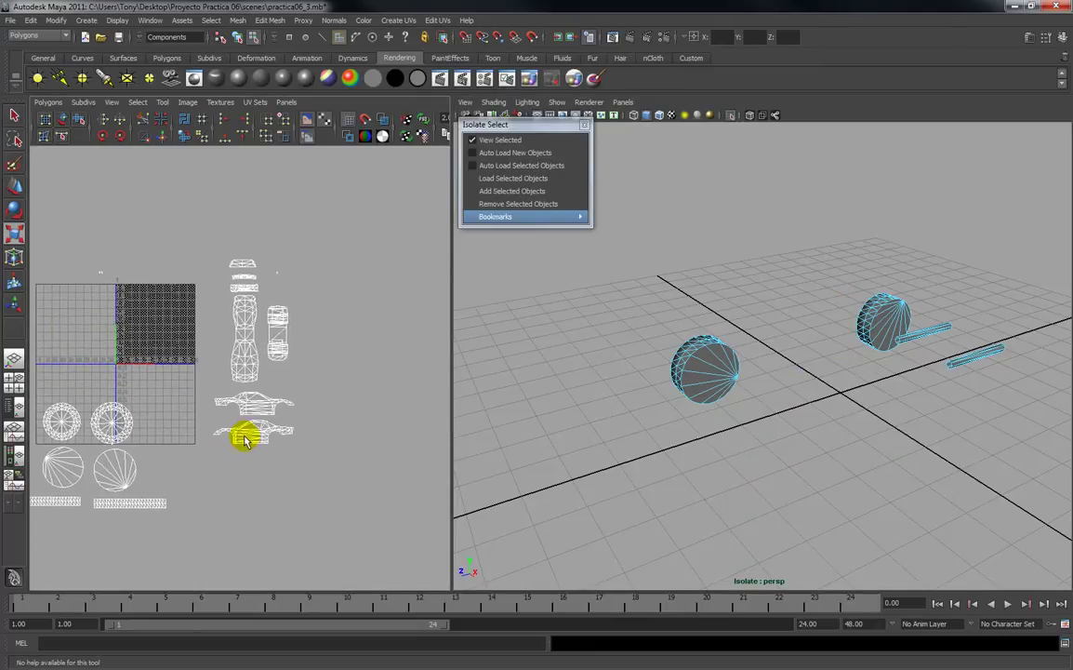
left_click_drag(801, 441, 730, 448, "alt")
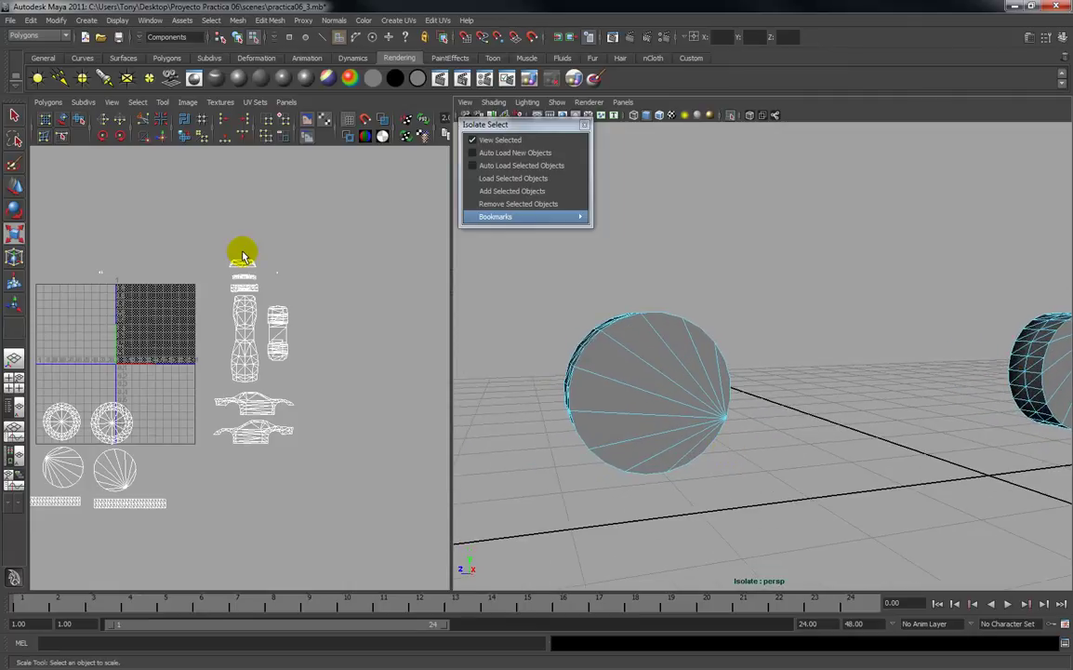
left_click_drag(767, 396, 720, 453, "alt")
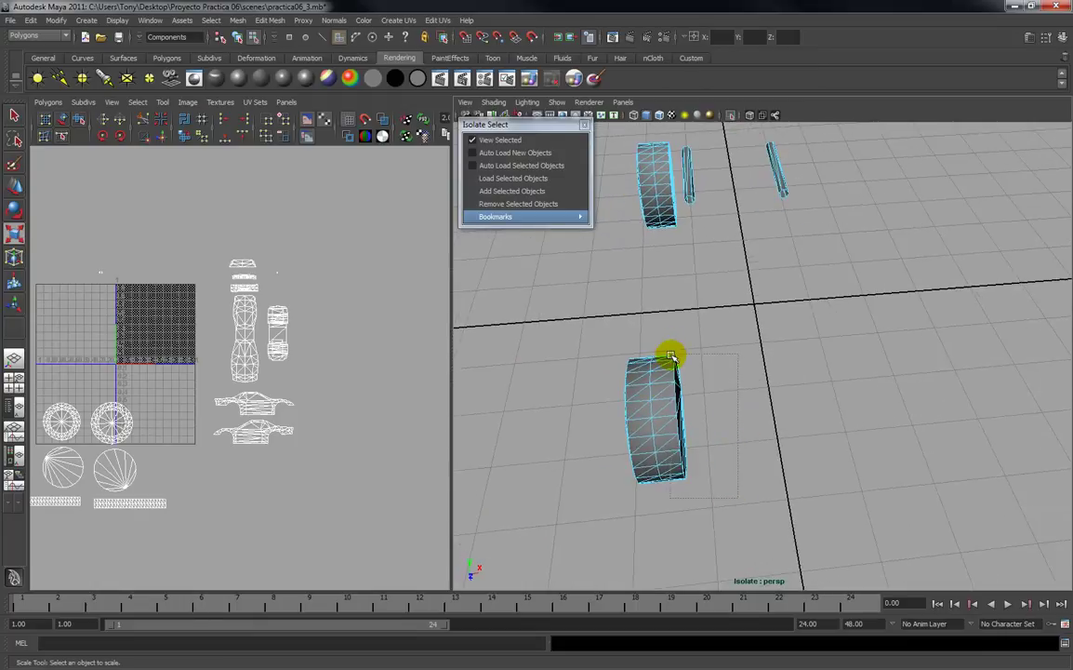
left_click_drag(667, 343, 664, 342)
mouse_move(700, 479)
left_mouse_down("alt")
mouse_move(636, 424)
mouse_move(684, 429)
mouse_move(708, 470)
mouse_move(700, 488)
mouse_move(688, 486)
left_mouse_up("alt")
key("r")
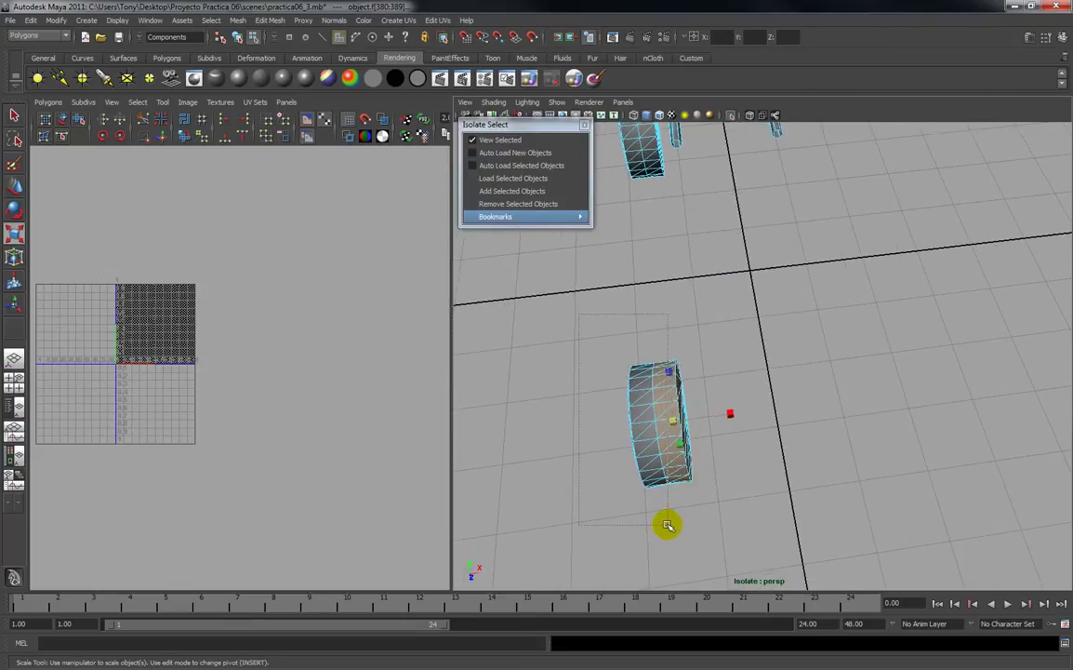
left_click_drag(733, 547, 733, 487, "alt")
left_click_drag(628, 397, 767, 550, "alt")
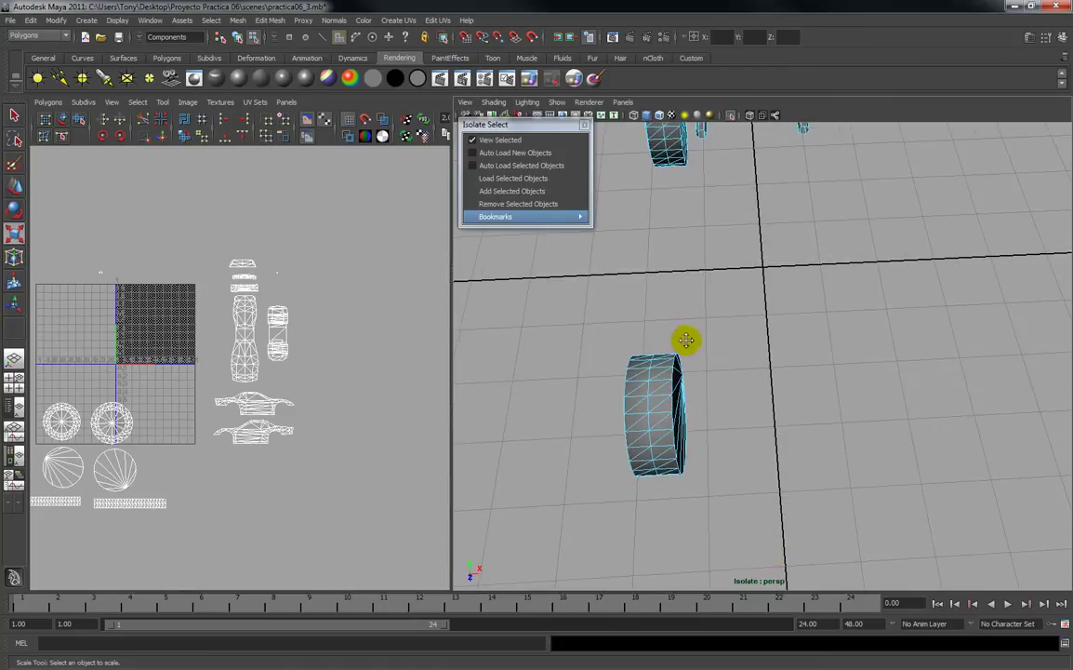
Select only the fan-shaped inner cap faces of the front wheel, excluding its tread and outer side.
left_click_drag(684, 342, 761, 414, "alt")
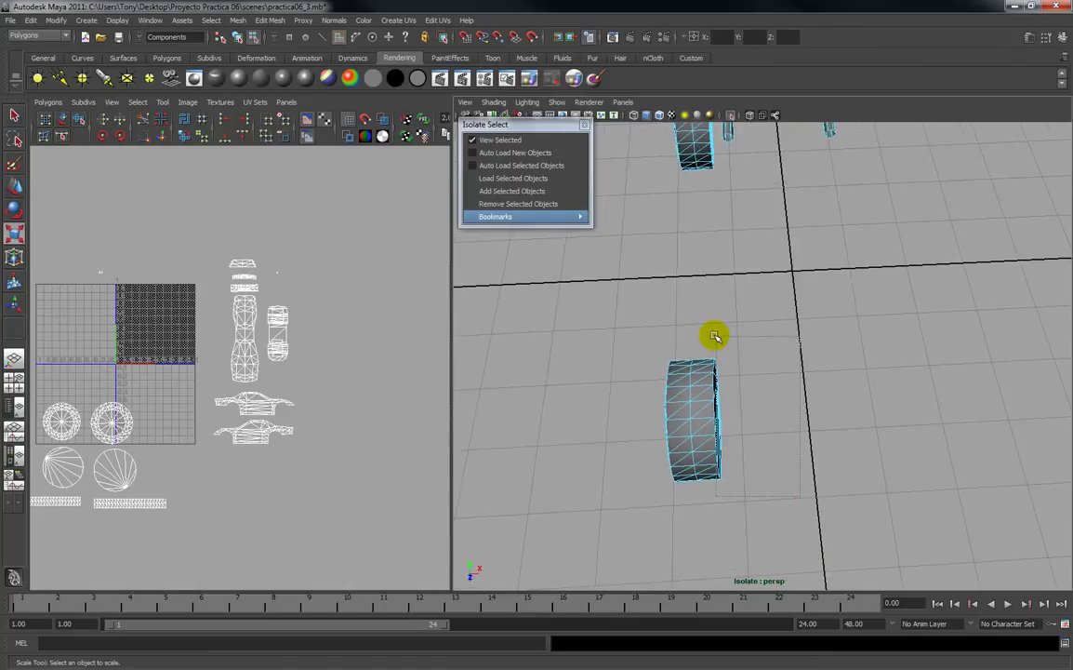
left_click_drag(705, 331, 704, 331)
left_click_drag(767, 376, 784, 416, "alt")
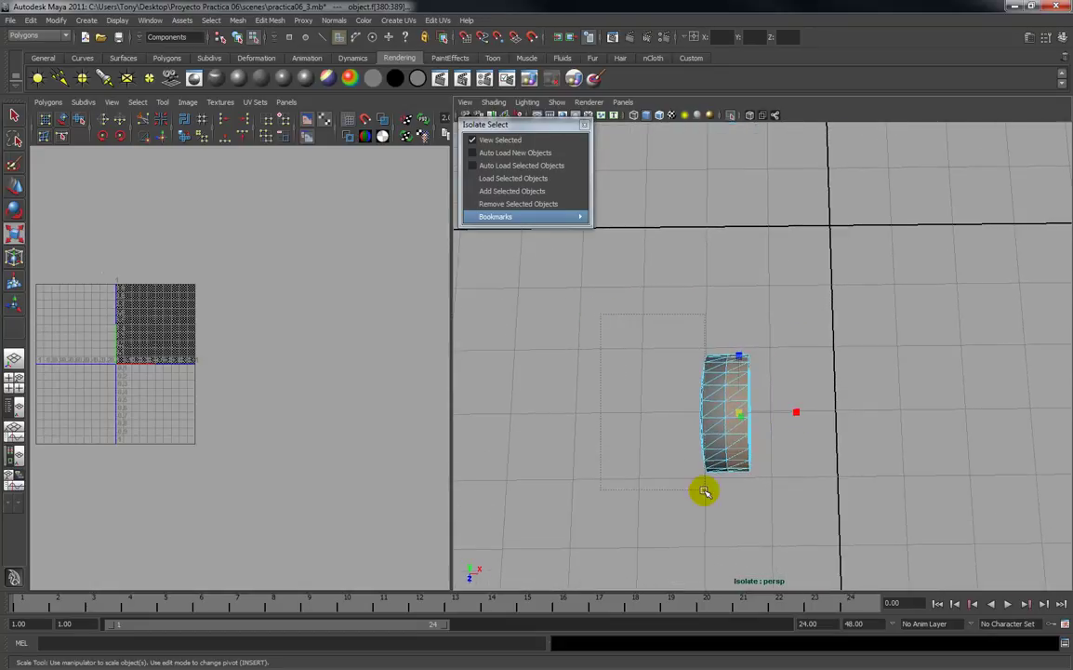
left_click_drag(733, 488, 693, 340, "alt")
key("w")
right_click_drag(694, 338, 646, 407, "alt")
left_click_drag(646, 406, 580, 167, "alt")
key("q")
scroll(685, 355, "down", 5)
mouse_move(686, 355)
left_mouse_down("alt")
mouse_move(550, 366)
mouse_move(683, 362)
left_mouse_up("alt")
right_click_drag(682, 362, 694, 463, "alt")
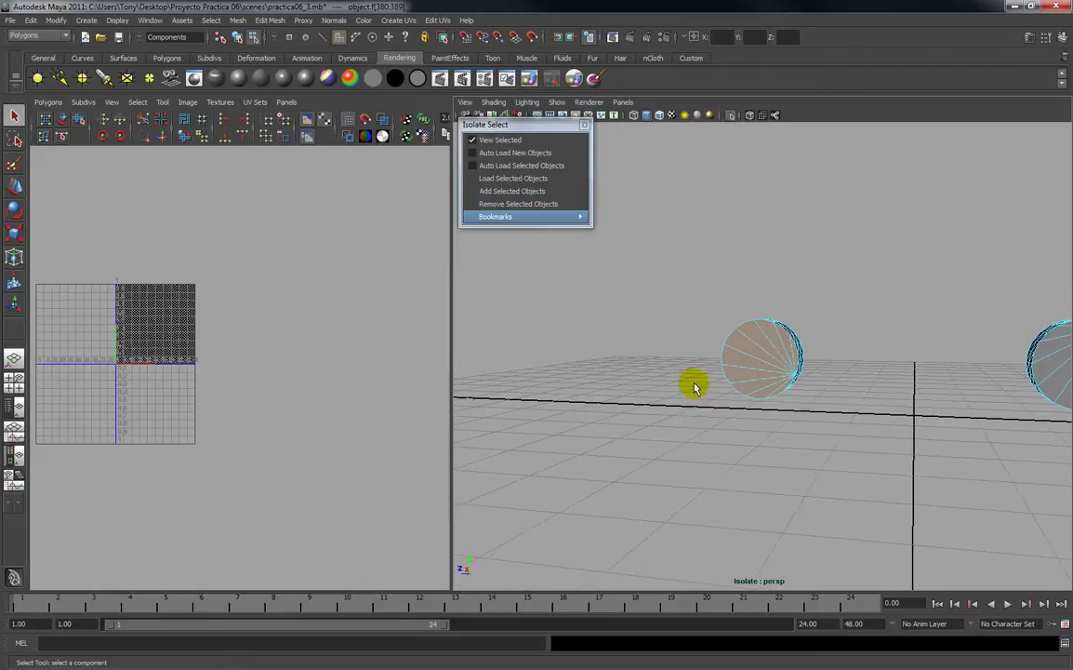
right_click_drag(693, 385, 700, 456, "alt")
Planar-map the wheel cap from the X axis, fitted to the bounding box, and move its UVs well clear of the texture tile.
left_click(412, 20)
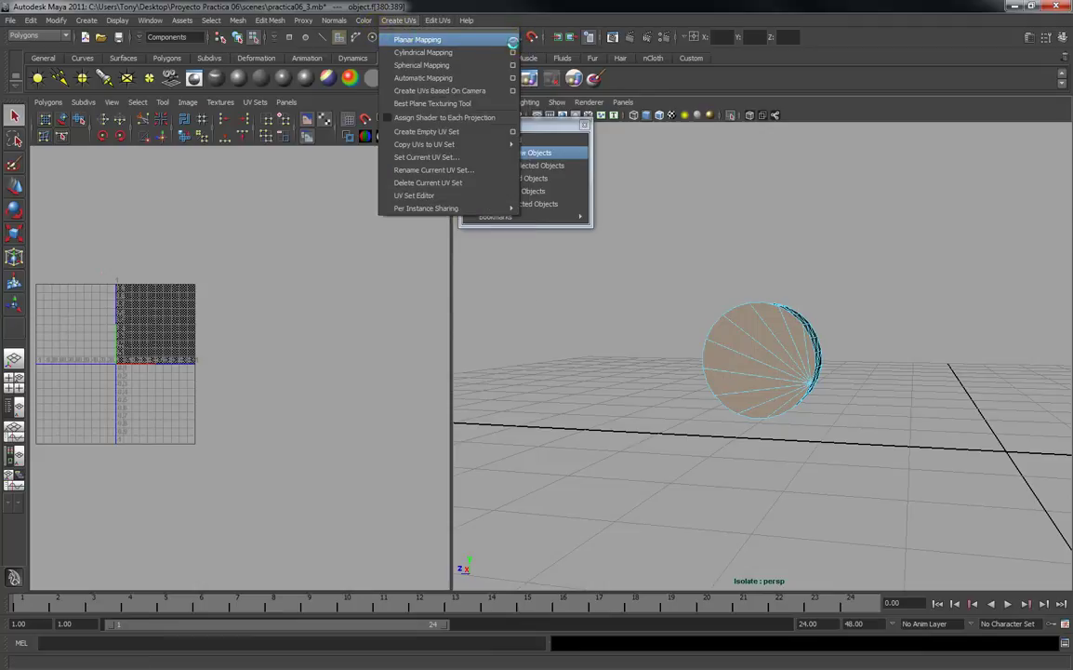
left_click(513, 40)
left_click(587, 327)
left_click_drag(634, 248, 438, 127)
left_click_drag(706, 493, 722, 472, "alt")
left_click(473, 346)
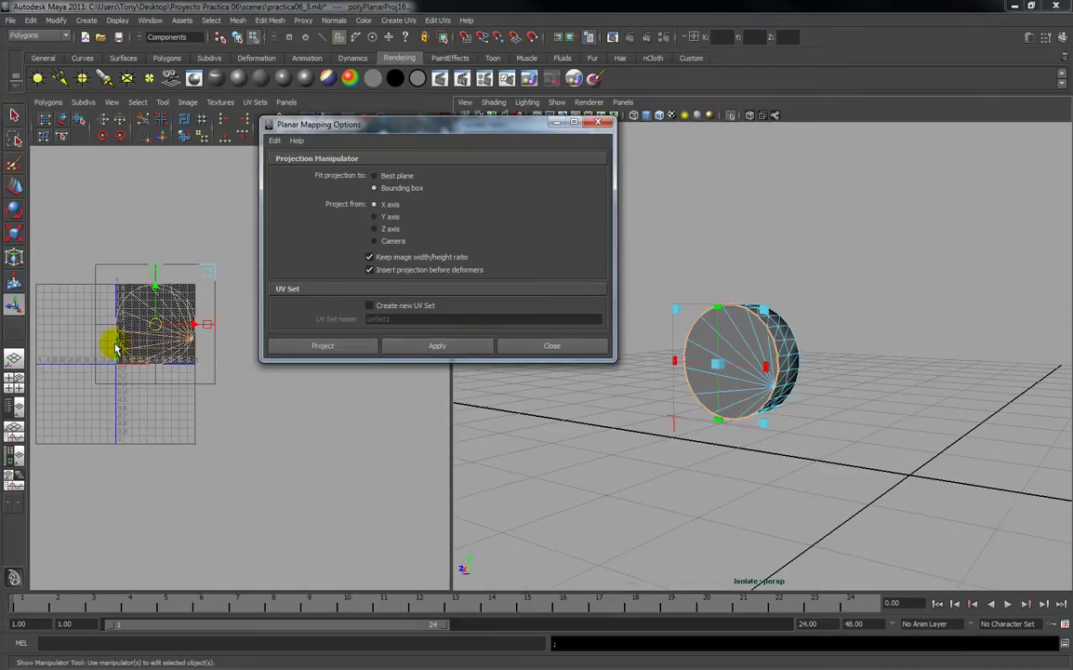
right_click_drag(162, 333, 163, 347, "alt")
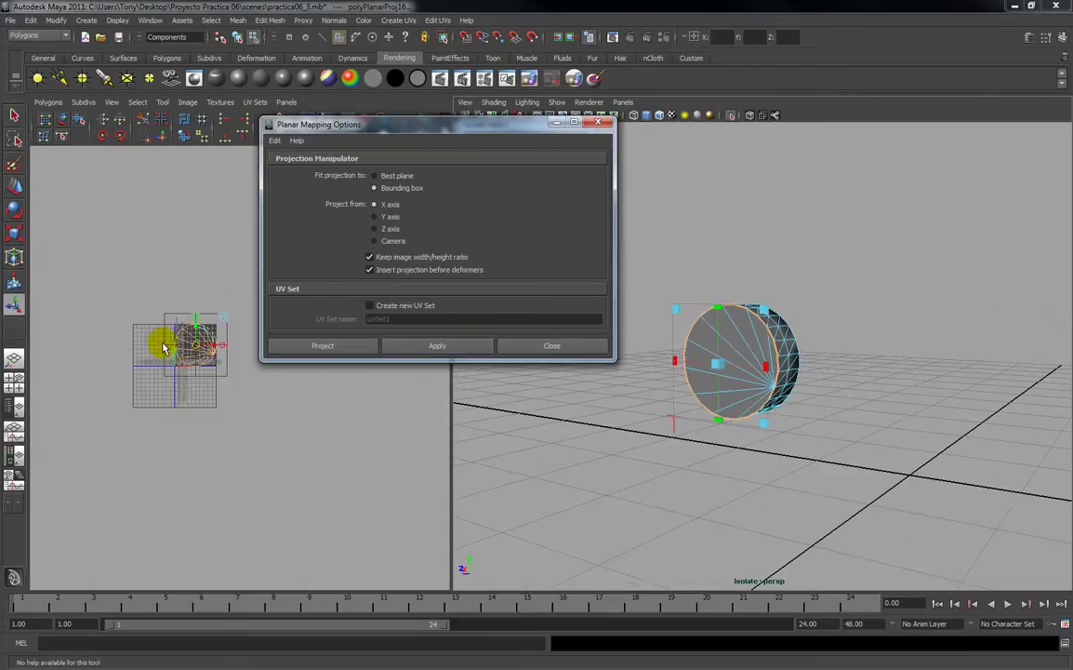
left_click_drag(200, 349, 96, 184)
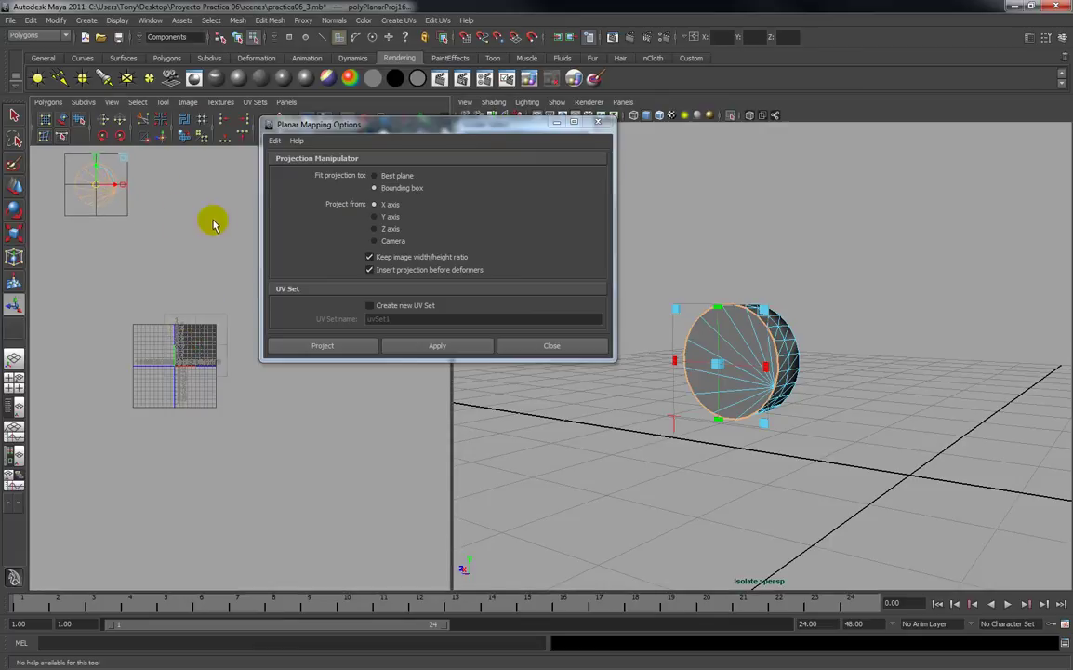
left_click(216, 223)
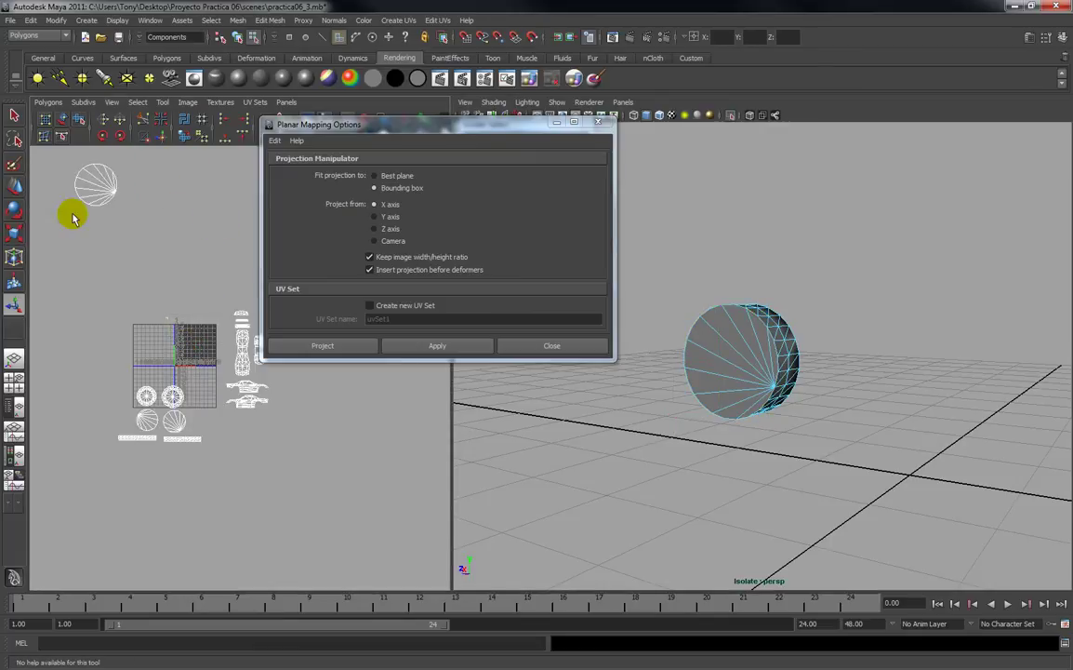
Select the mapped wheel cap's faces from its UV shell and remove them from the isolated view.
right_click_drag(94, 198, 121, 229)
left_click(91, 164)
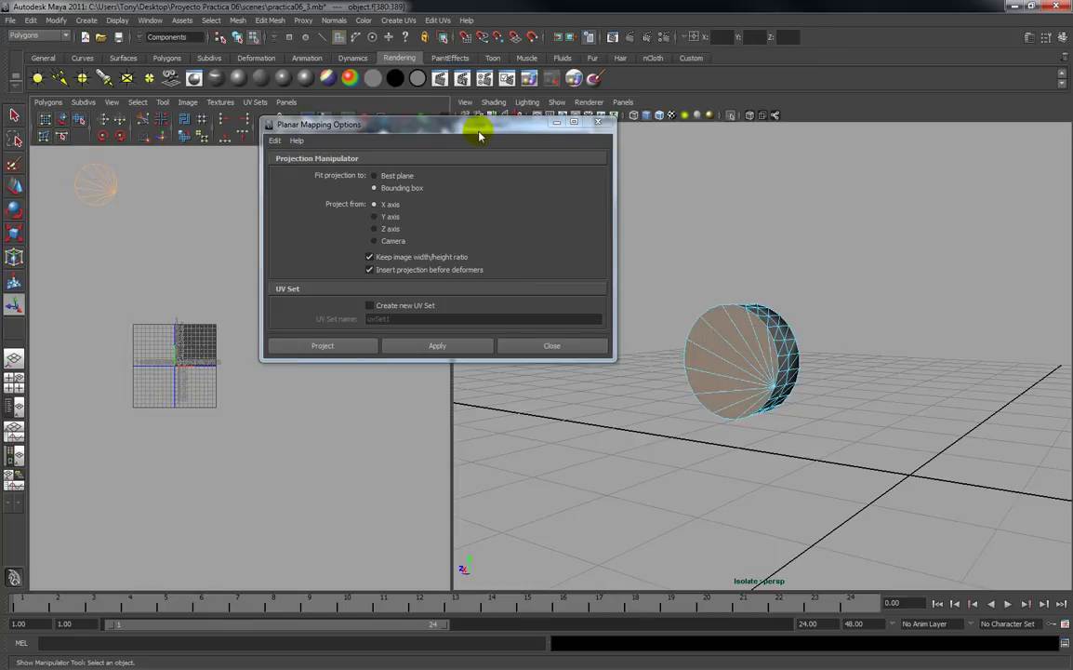
left_click_drag(479, 132, 479, 370)
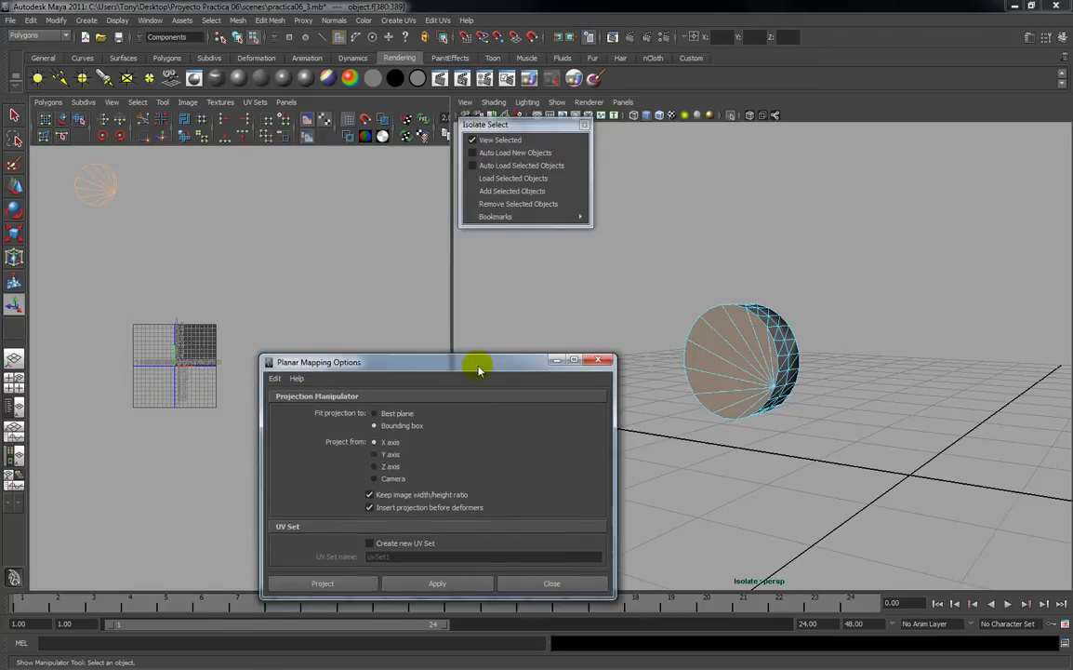
left_click(510, 203)
Select only the outer side faces of the front wheel, including the recessed rim and centre fan, leaving its tread unselected.
left_click_drag(802, 370, 895, 353, "alt")
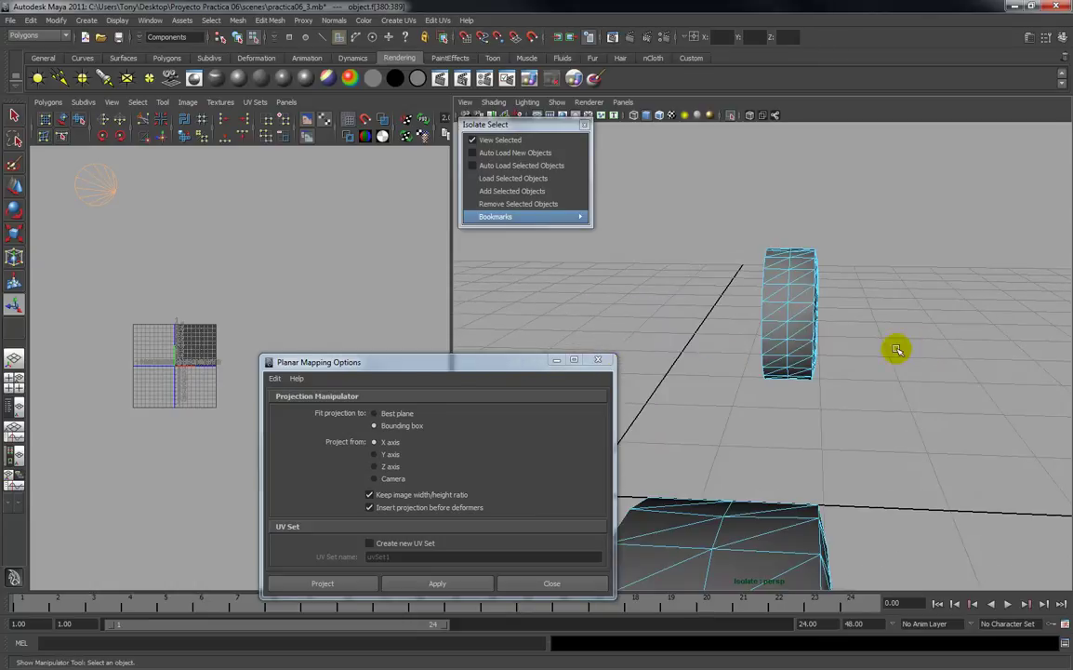
left_click_drag(890, 447, 889, 447)
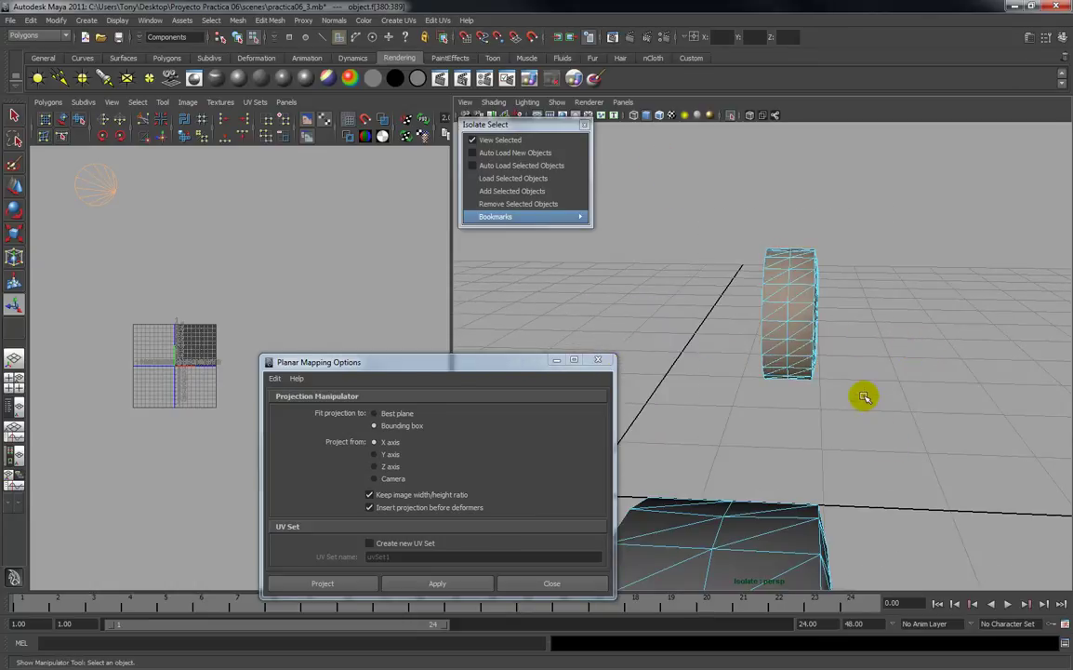
left_click_drag(826, 379, 831, 372, "alt")
right_click_drag(835, 368, 829, 450, "alt")
middle_click_drag(829, 450, 797, 486, "alt")
right_click_drag(828, 438, 856, 443, "alt")
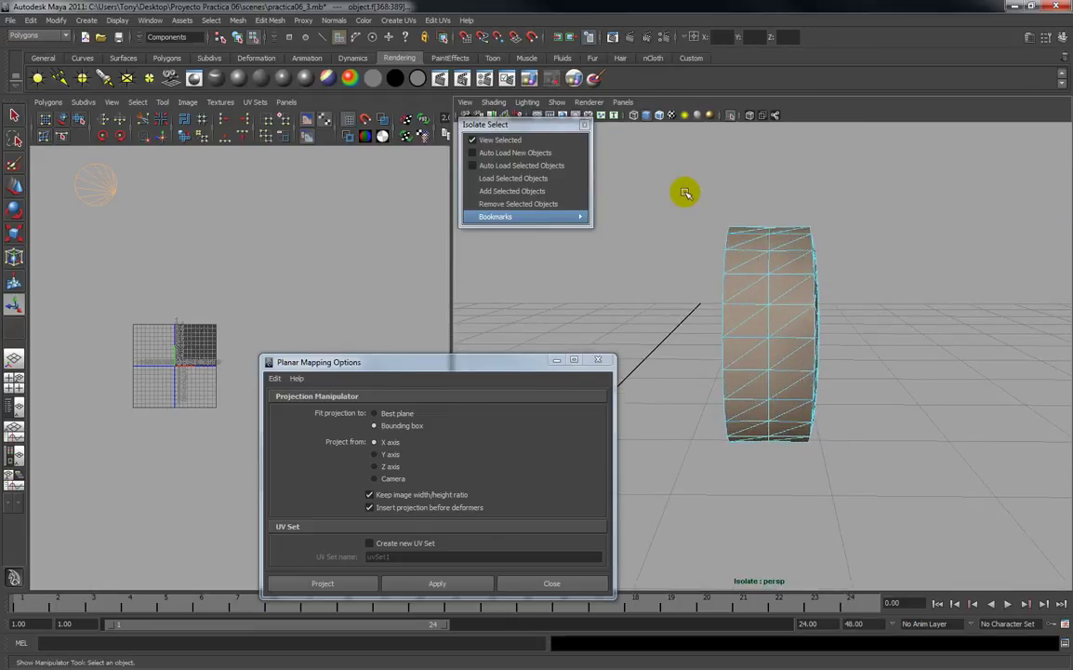
left_click_drag(771, 524, 837, 414)
Planar-map the wheel's outer side from the X axis, fitted to the bounding box, and move its UVs above the texture tile beside the cap shell.
left_click(438, 585)
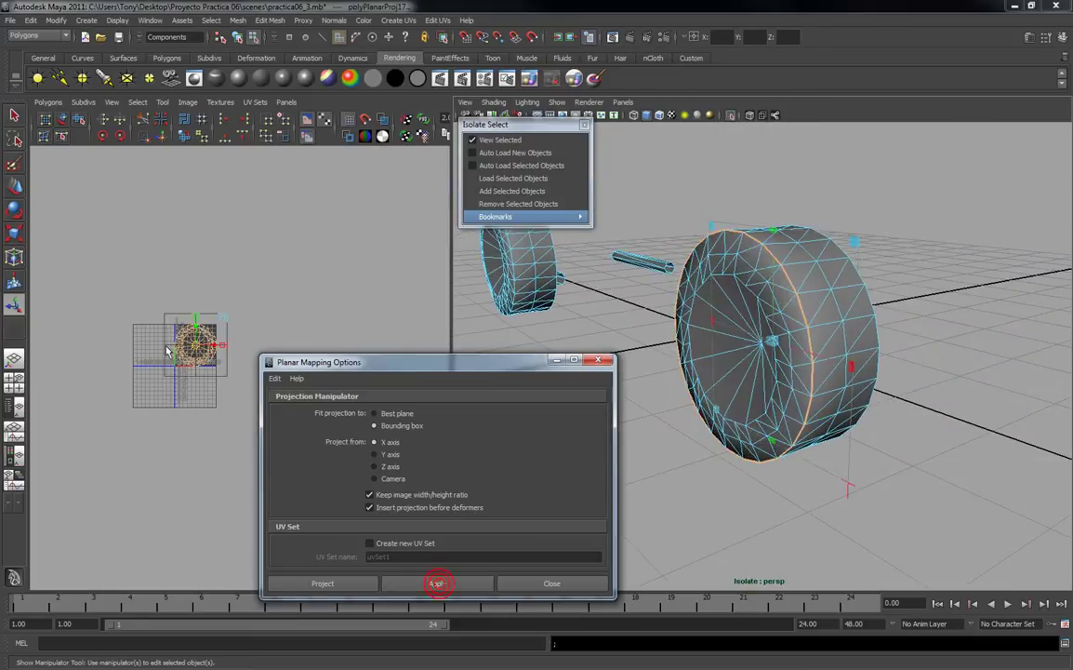
left_click_drag(196, 349, 171, 221)
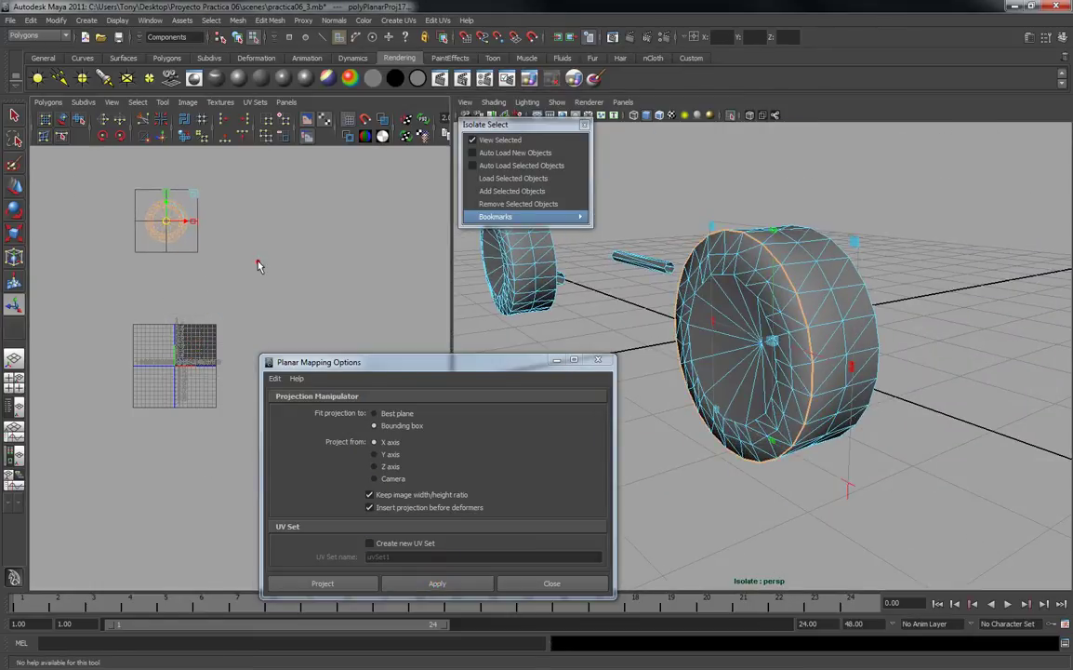
left_click(258, 265)
Select the mapped outer side's faces from its UV shell, remove them from the isolated view and clear the selection.
left_click_drag(127, 185, 162, 194)
left_click(234, 266)
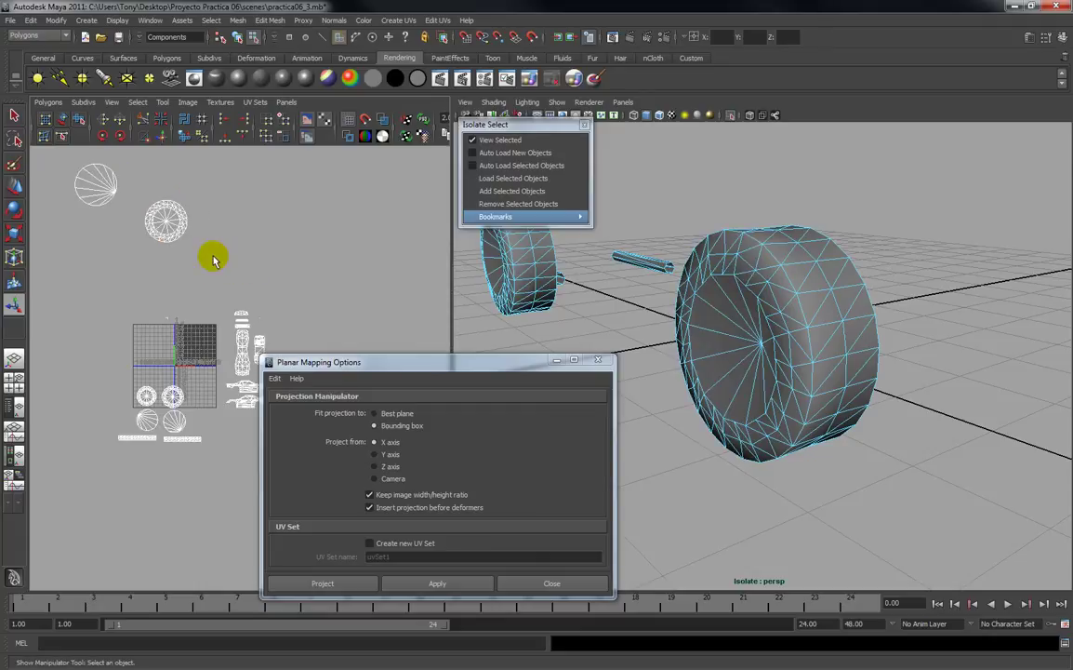
left_click_drag(132, 193, 131, 191)
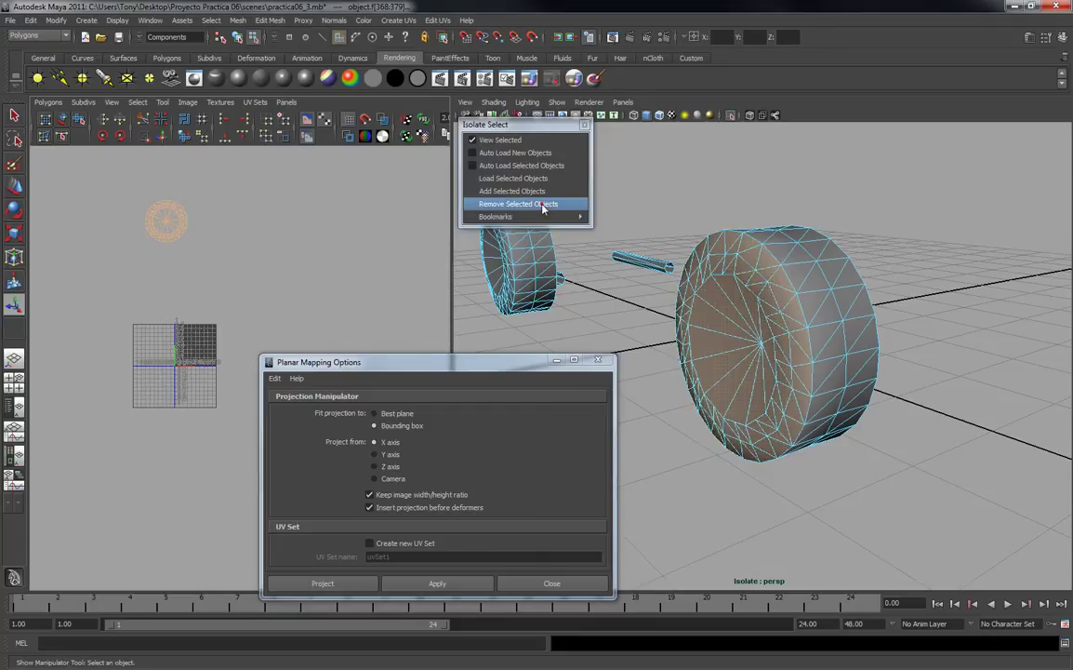
left_click(544, 205)
left_click(859, 515)
Select all remaining tread faces of the front wheel.
left_click_drag(860, 514, 904, 555, "alt")
left_click_drag(904, 556, 833, 395)
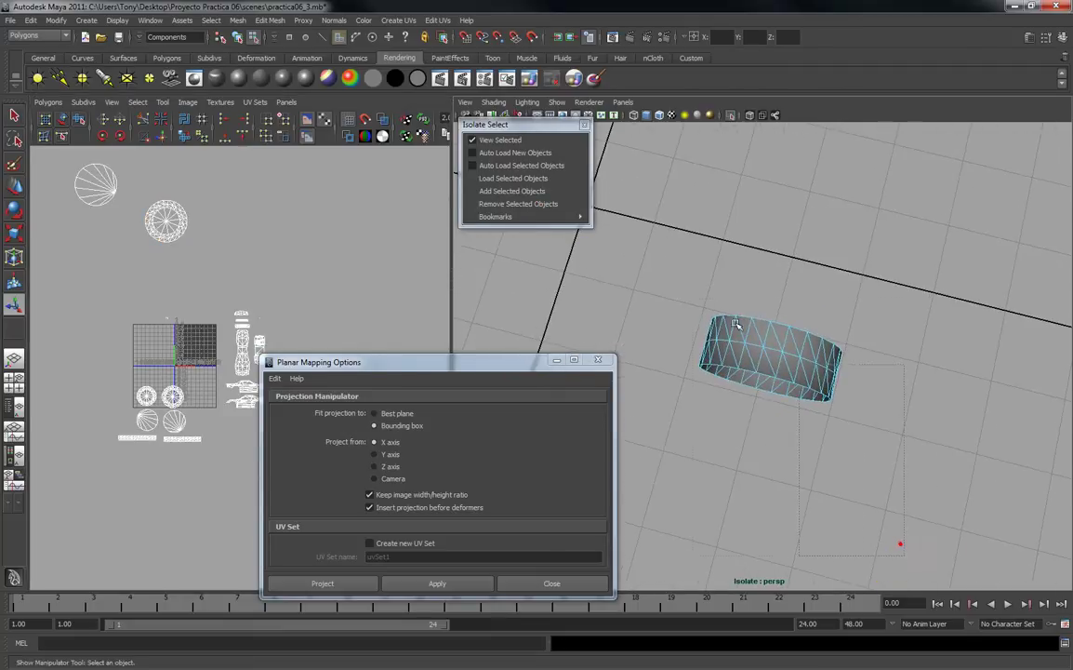
left_click_drag(673, 289, 671, 289)
left_click_drag(697, 362, 823, 312, "alt")
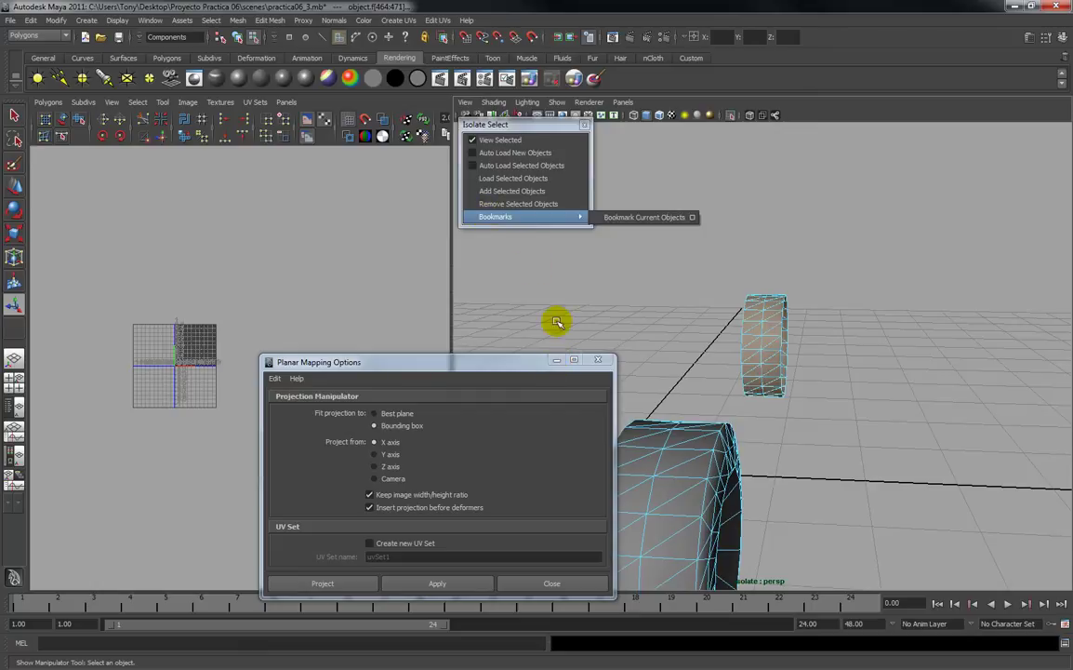
Apply cylindrical mapping to the wheel tread and rotate the projection manipulator to 90 in Z.
left_click(408, 20)
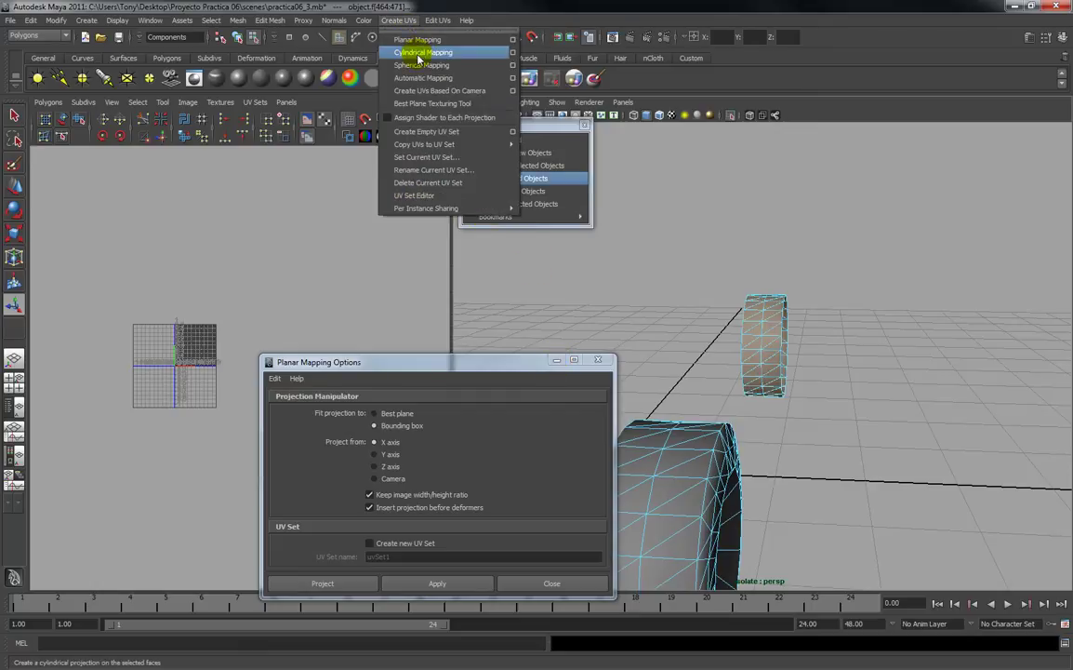
left_click(426, 53)
left_click_drag(812, 381, 713, 360, "alt")
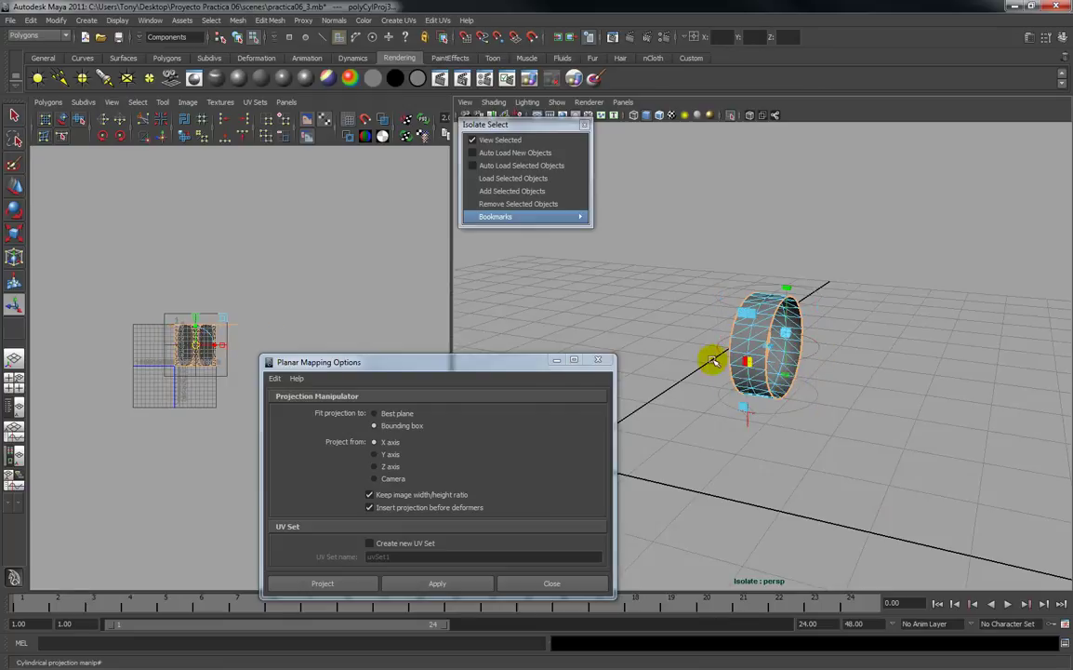
left_click(749, 423)
left_click(825, 326)
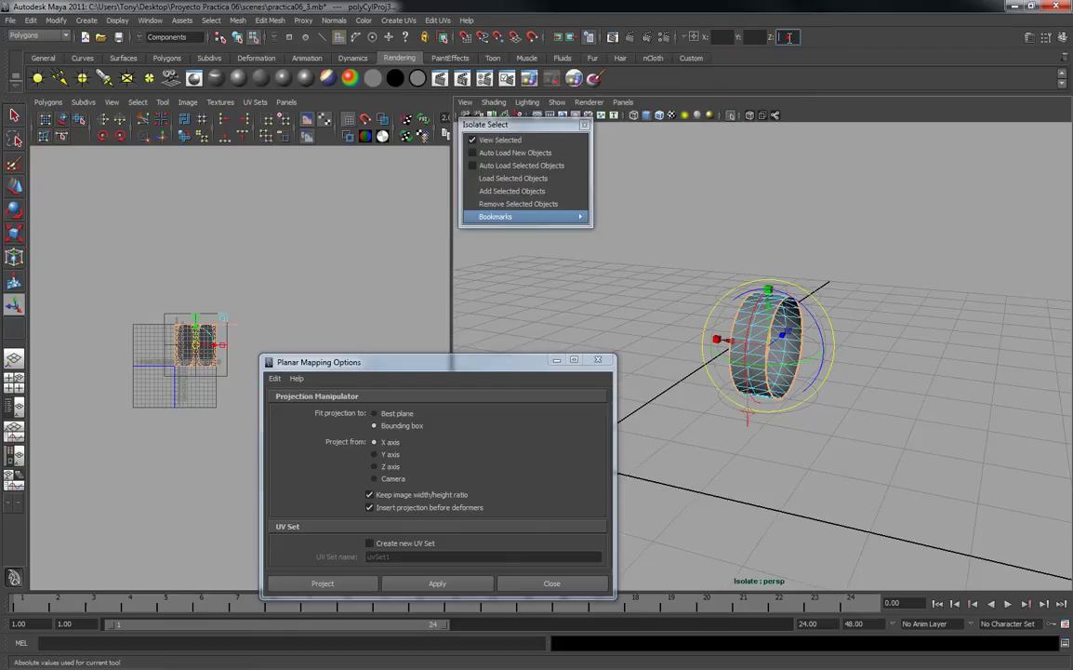
left_click(789, 37)
type("90")
key("Return")
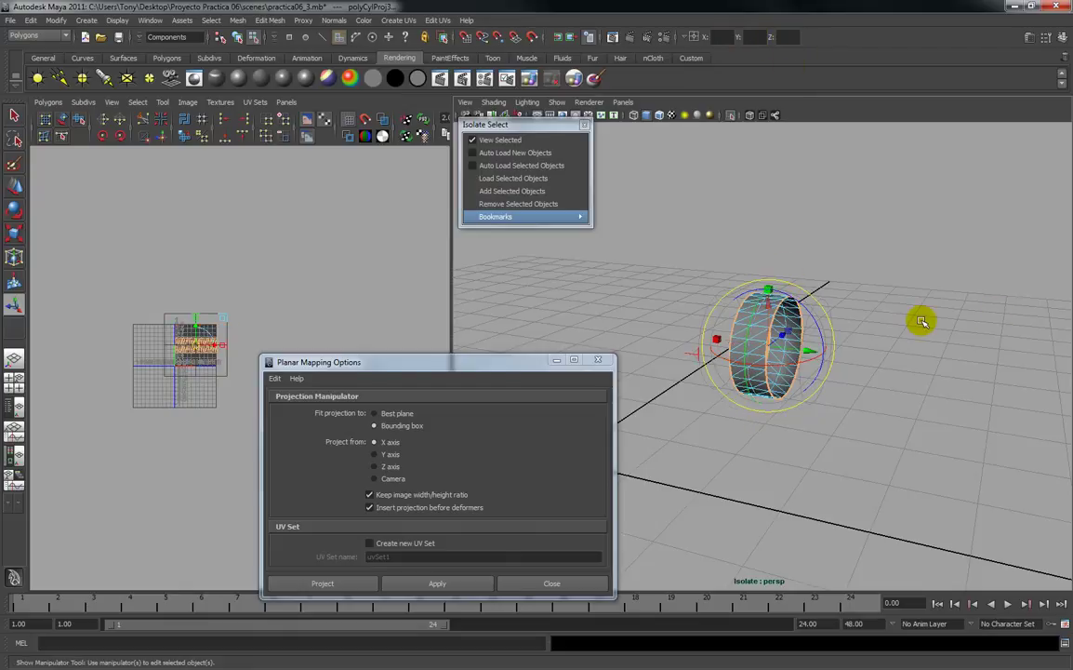
Display the checker texture on the model and move the tread's UVs out of the texture tile into empty space.
left_click(663, 117)
left_click(870, 349)
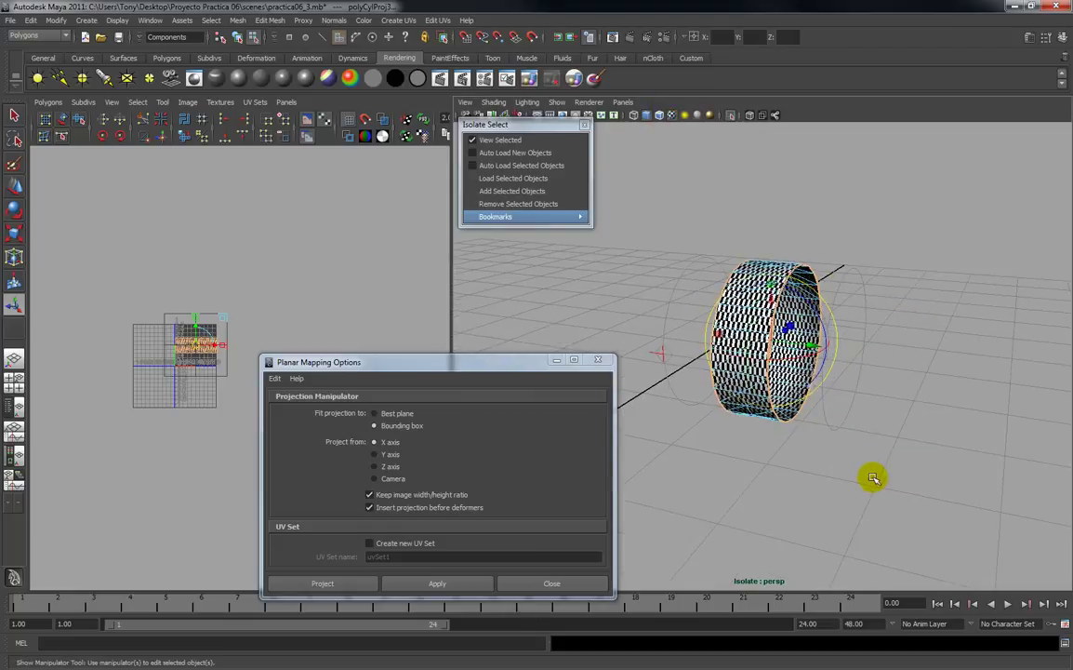
right_click(196, 341)
left_click(217, 340)
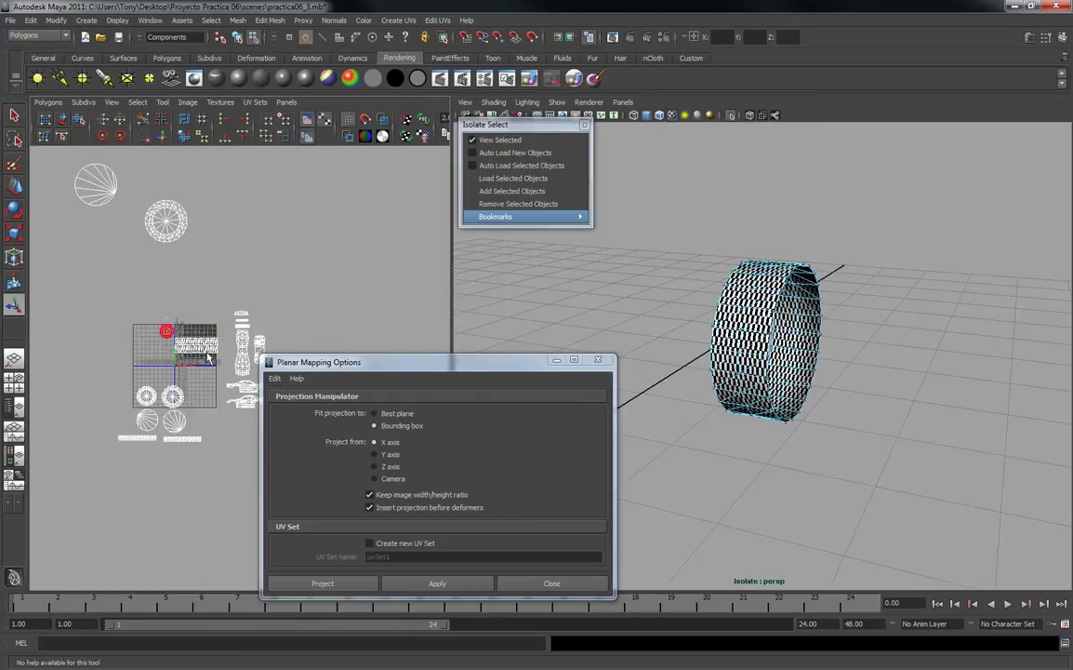
key("w")
left_click_drag(198, 346, 282, 230)
Stretch the tread's UV shell horizontally to even out the checkers, scale it down and place it above the texture tile.
key("r")
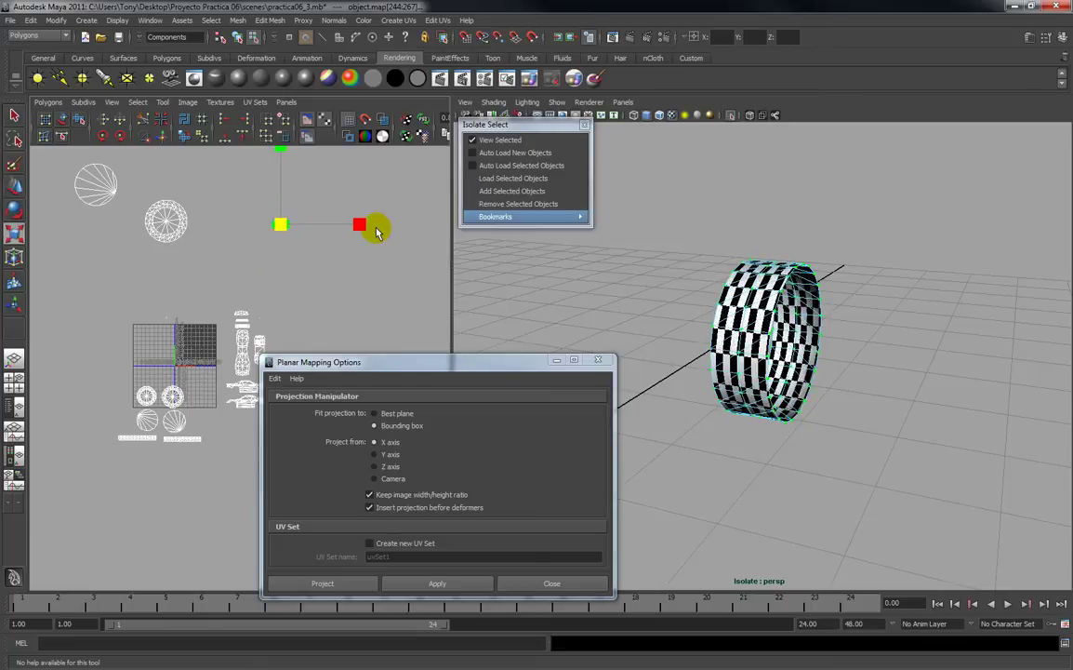
left_click_drag(368, 228, 586, 240)
left_click_drag(280, 224, 115, 271)
key("w")
left_click_drag(214, 251, 205, 253)
Scale down the wheel's outer side and cap shells and stack them in a column with the tread strip.
left_click(140, 177)
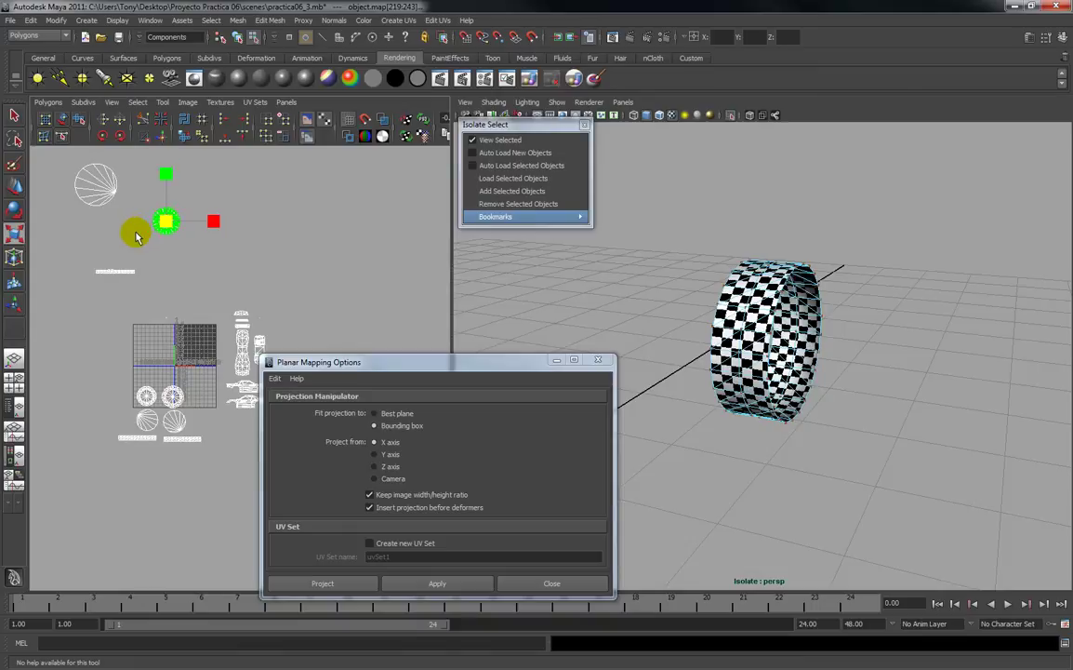
key("w")
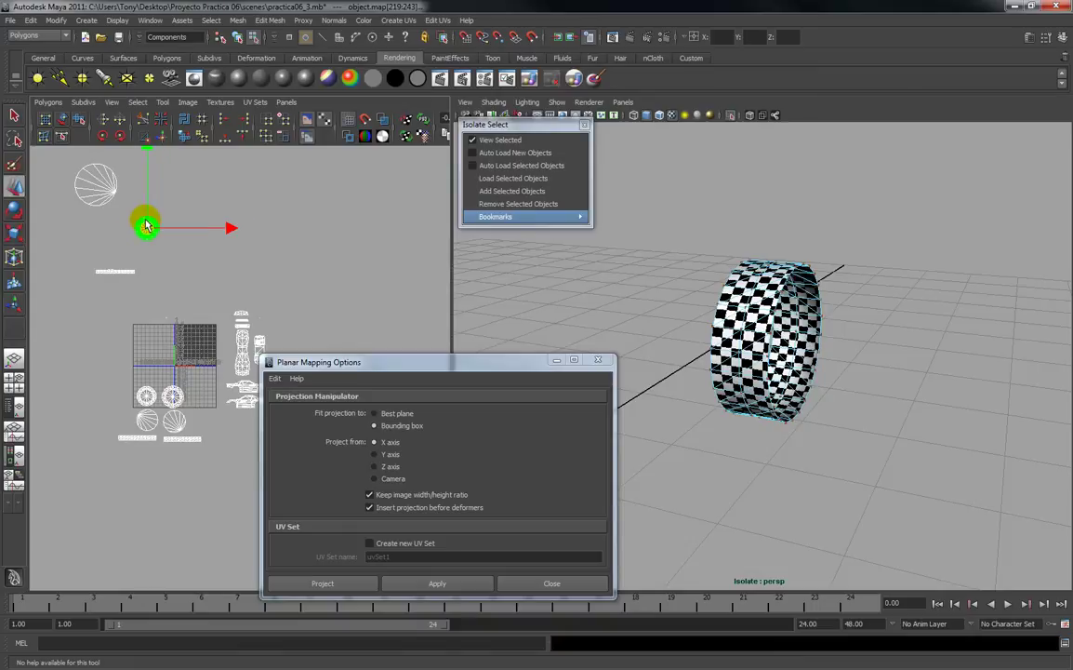
key("r")
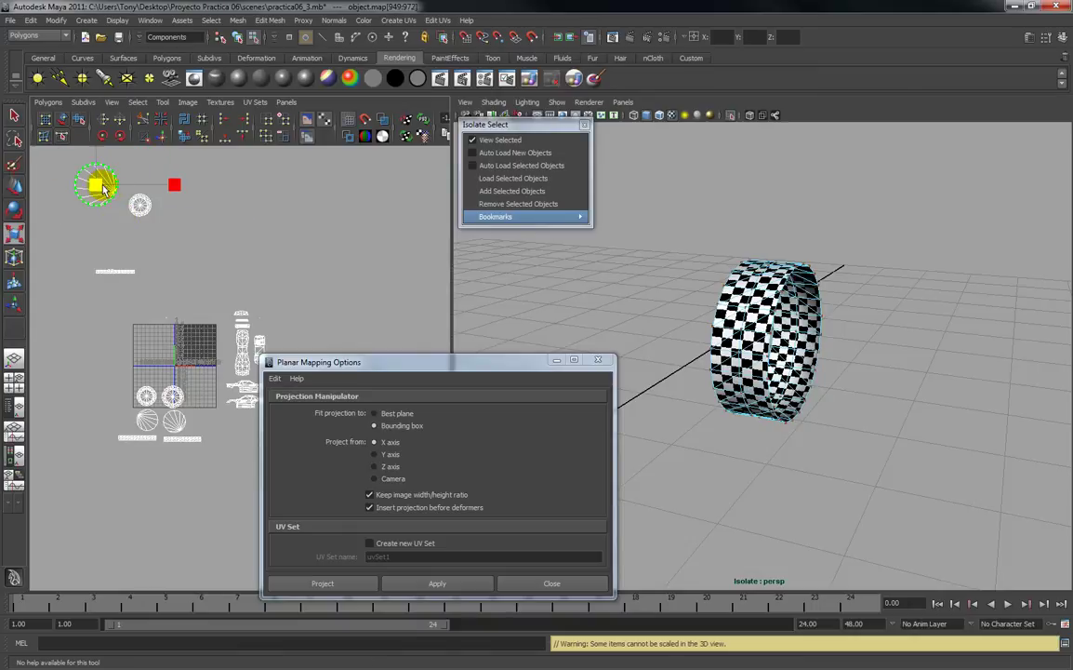
left_click_drag(80, 196, 64, 207)
key("w")
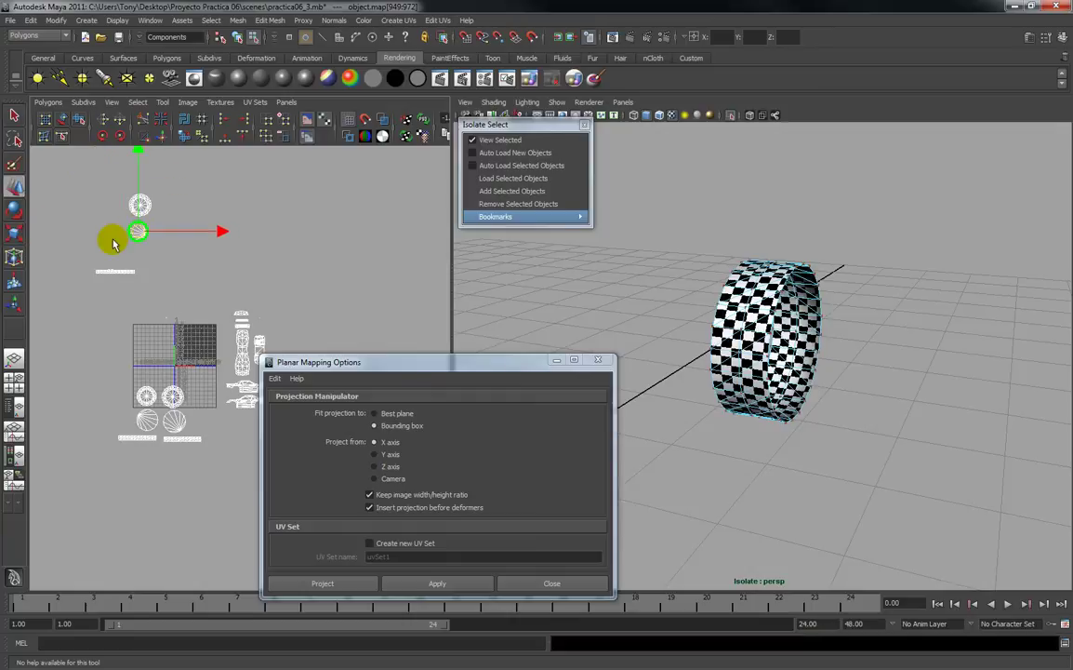
left_click_drag(137, 294, 125, 253)
left_click(117, 286)
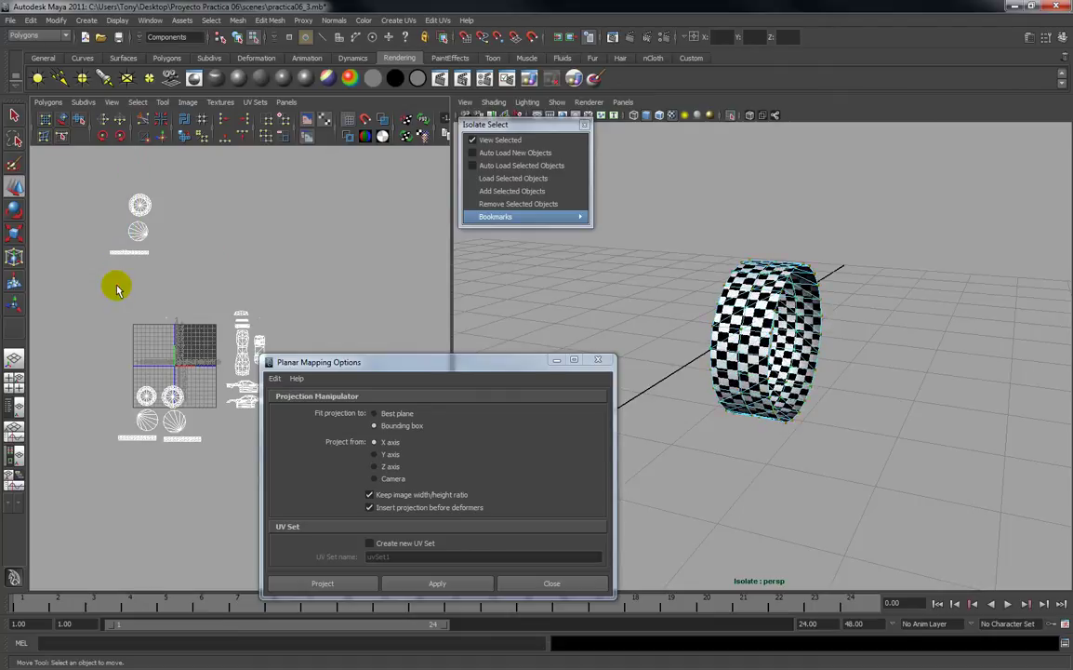
Select the tread's faces from its UV strip, remove them from the isolated view and clear the selection.
right_click_drag(133, 274, 174, 277, "alt")
middle_click_drag(175, 278, 283, 322, "alt")
right_click_drag(235, 317, 206, 254, "alt")
middle_click_drag(207, 254, 85, 234, "alt")
right_click_drag(79, 247, 98, 270)
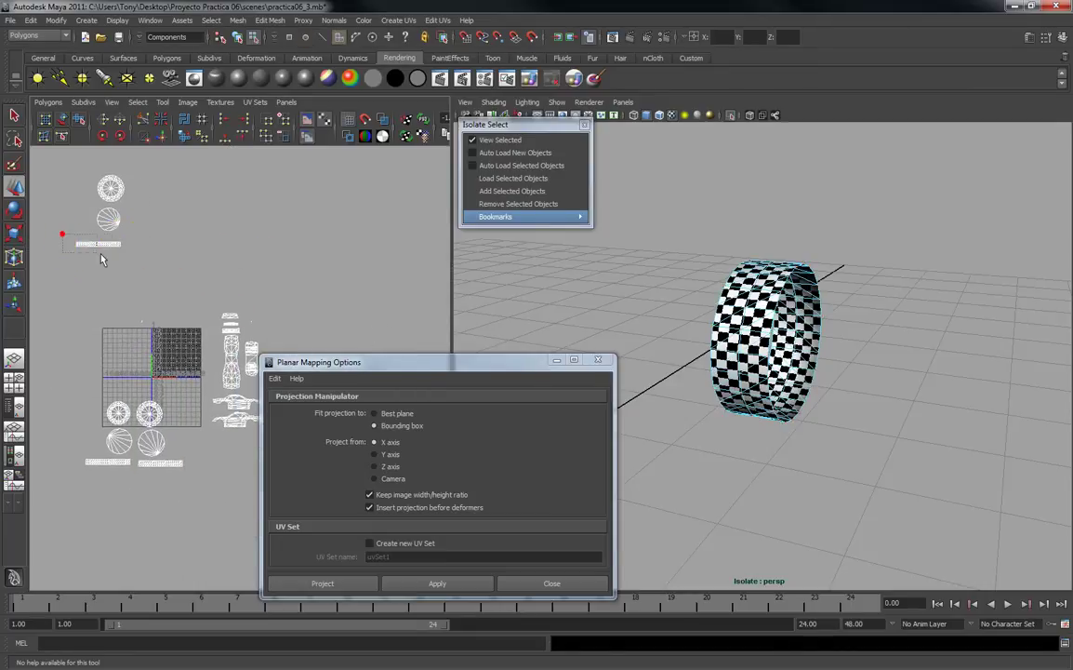
left_click_drag(67, 232, 138, 264)
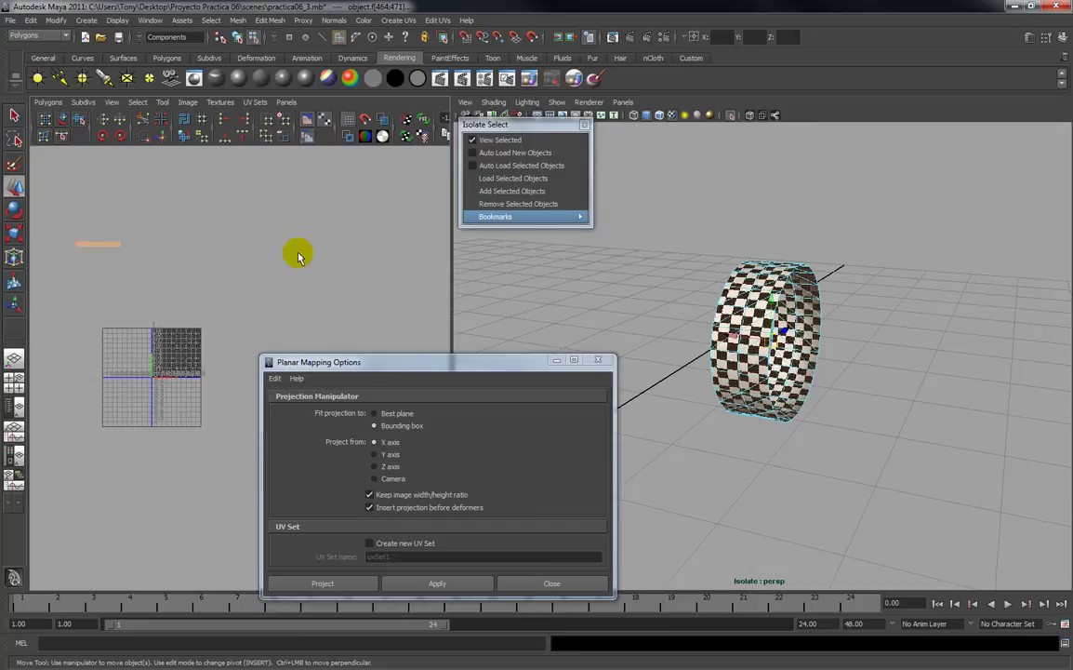
left_click(525, 205)
left_click(845, 378)
Turn off the textured display in the isolated view.
right_click_drag(845, 378, 775, 372, "alt")
middle_click_drag(776, 371, 840, 342, "alt")
left_click_drag(811, 344, 771, 347, "alt")
right_click_drag(774, 340, 724, 346, "alt")
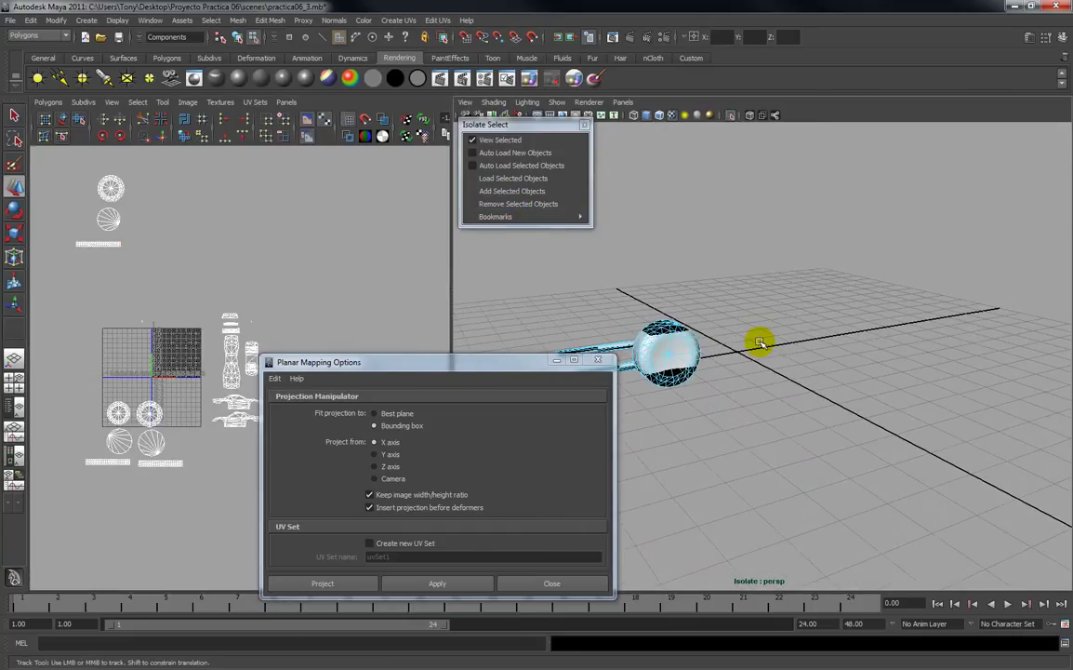
left_click_drag(724, 346, 725, 253, "alt")
left_click(670, 115)
Select only the inner cap faces of the remaining wheel, excluding its tread and outer side.
right_click_drag(736, 237, 741, 391, "alt")
middle_click_drag(805, 328, 779, 316, "alt")
left_click_drag(777, 318, 841, 213, "alt")
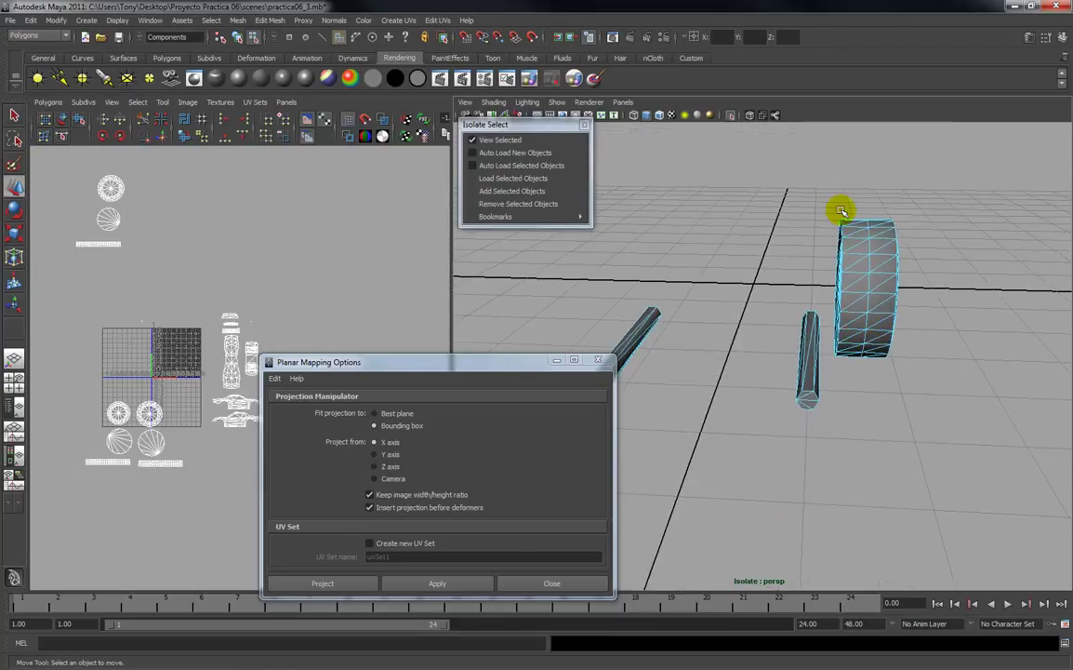
left_click(21, 113)
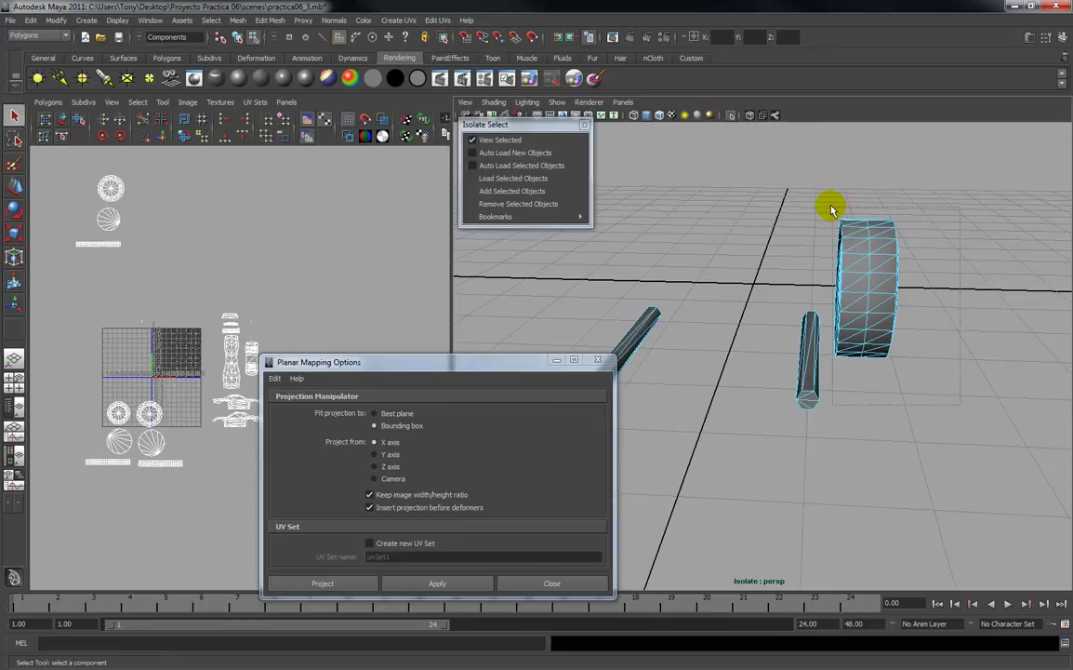
left_click_drag(829, 205, 828, 210)
middle_click_drag(904, 272, 870, 275, "alt")
left_click_drag(876, 312, 873, 302, "alt")
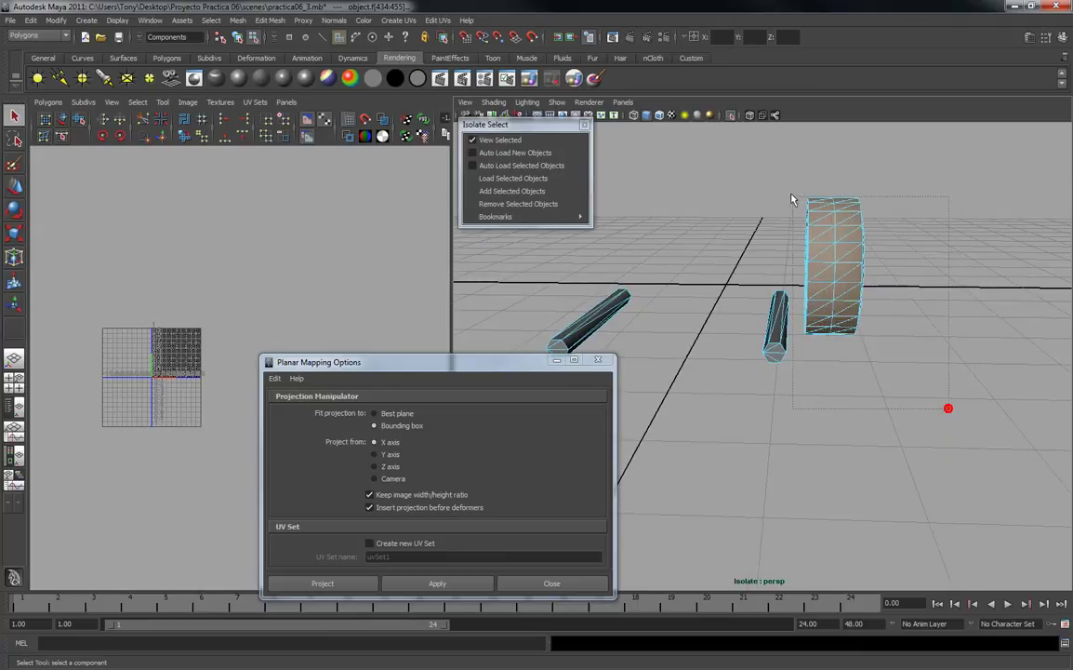
left_click_drag(818, 179, 818, 177, "ctrl")
left_click_drag(697, 284, 834, 285, "alt")
left_click_drag(930, 276, 813, 300, "alt")
Planar-map the remaining wheel's inner cap from the X axis, fitted to the bounding box, and move its UVs well above the texture tile.
left_click(402, 585)
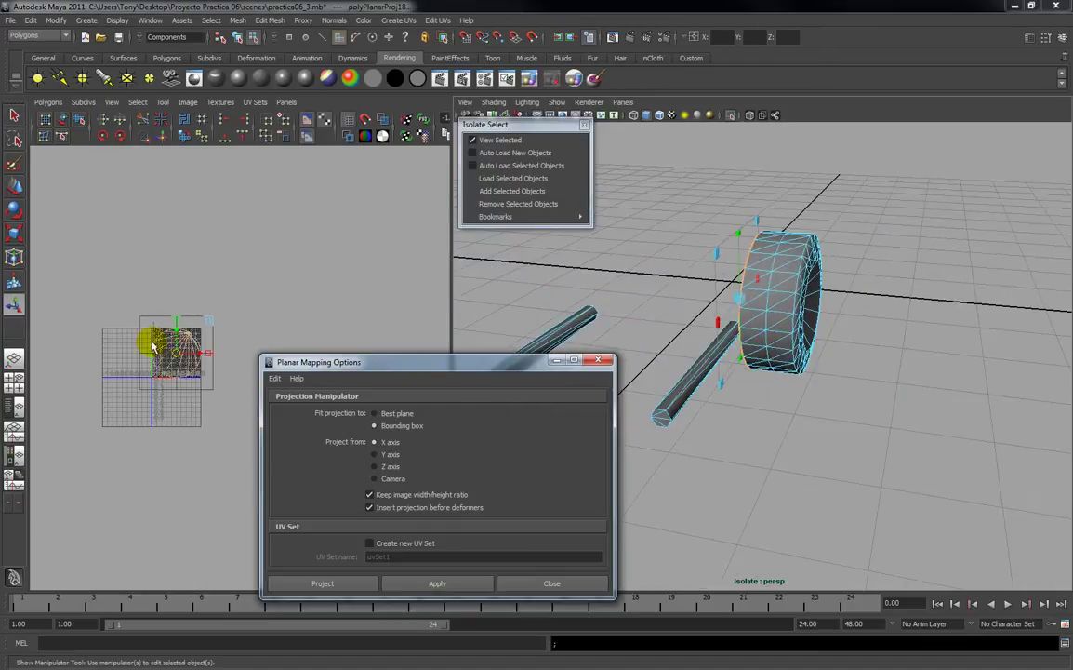
left_click_drag(173, 356, 191, 180)
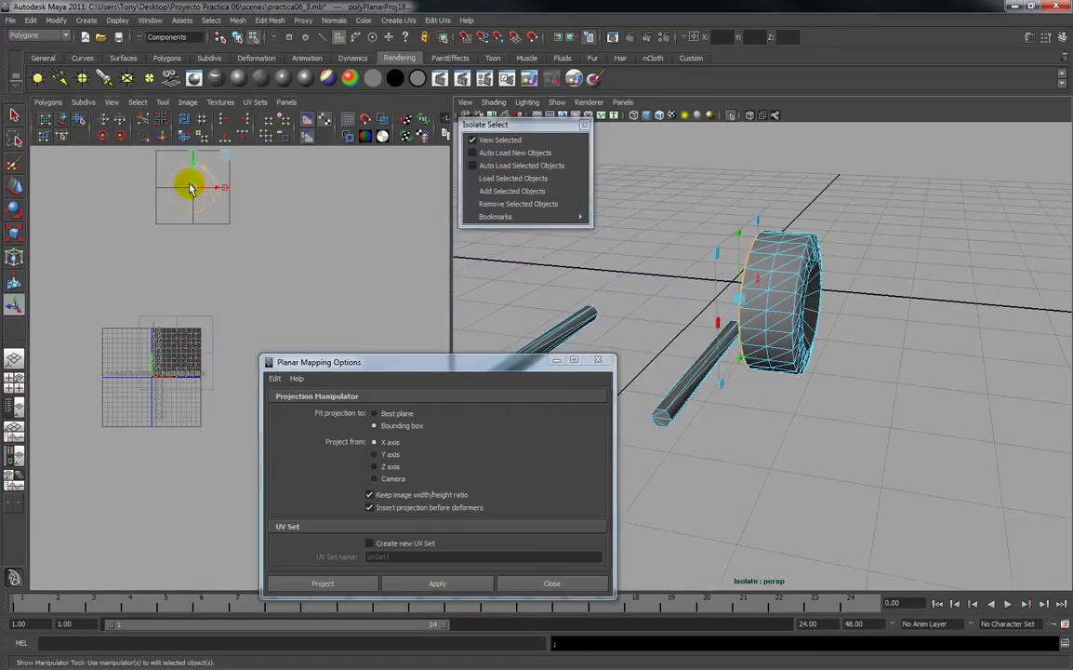
left_click(255, 206)
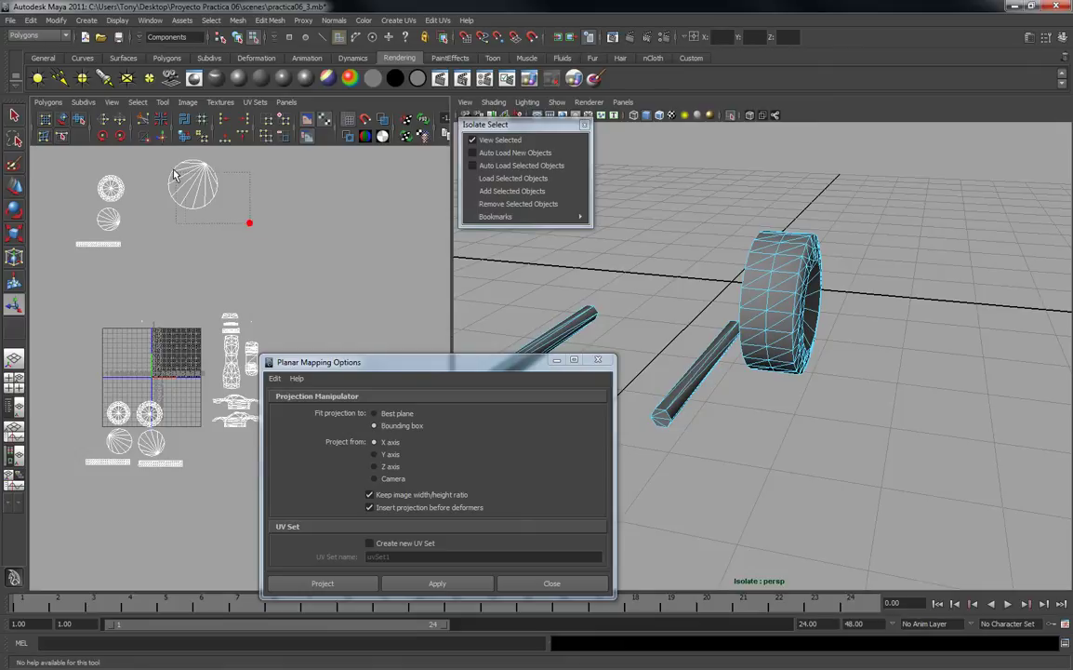
Scale down the new cap's UV shell and place it beside the first wheel's cap shell.
left_click_drag(177, 175, 160, 156)
key("r")
right_click_drag(193, 184, 238, 184)
left_click_drag(158, 152, 150, 224)
key("w")
key("r")
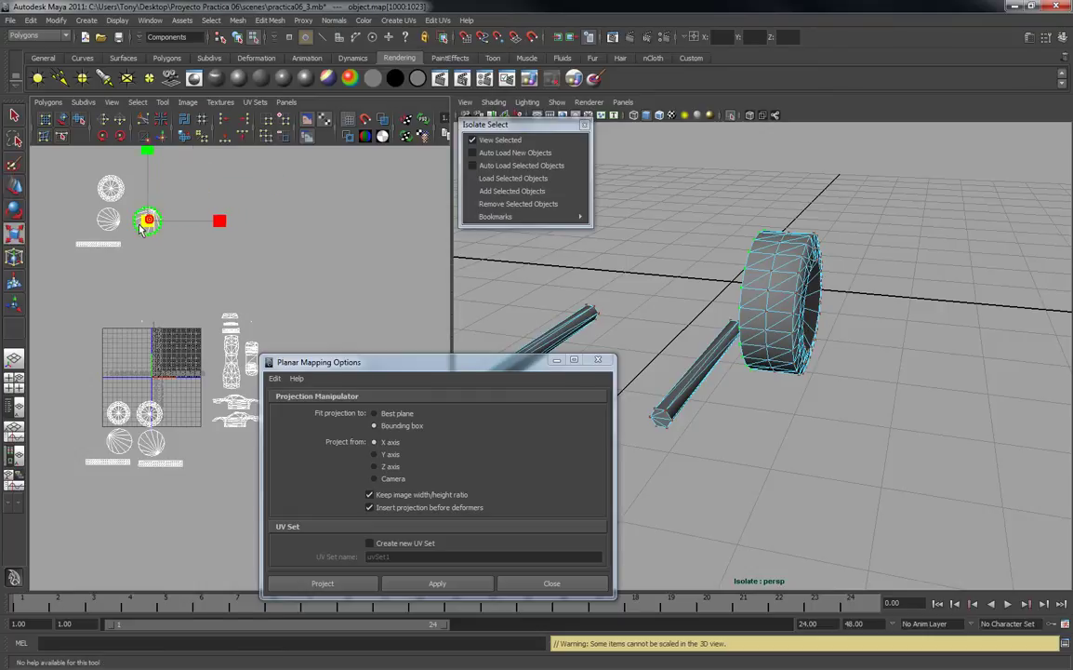
key("w")
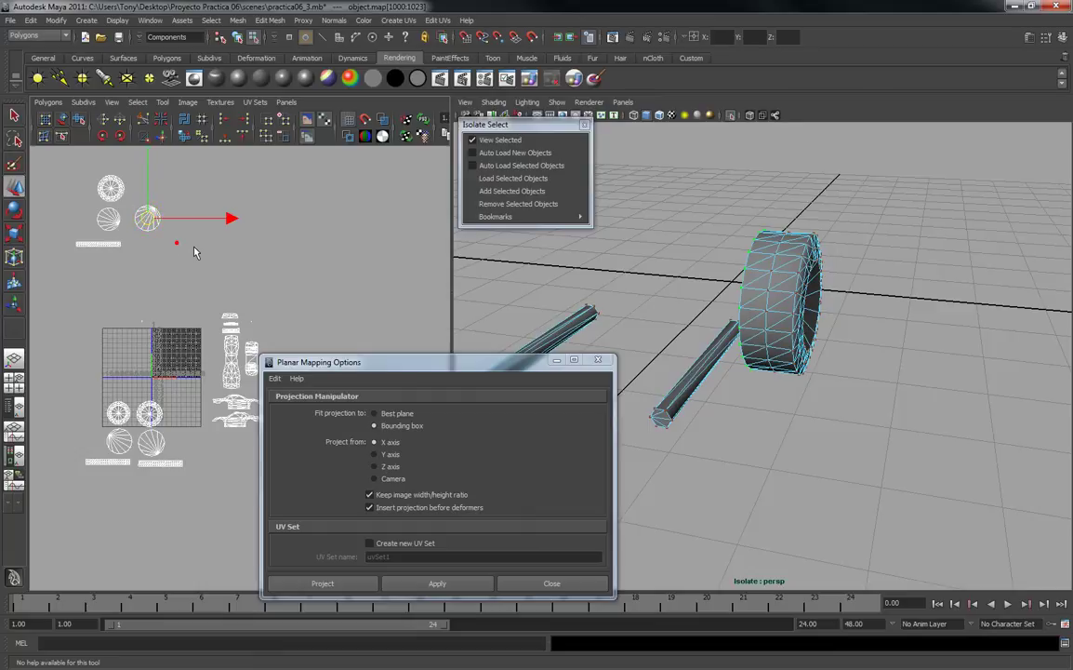
Select the faces of the mapped inner cap from its UV shell.
left_click(178, 245)
right_click_drag(163, 223, 169, 259)
left_click_drag(193, 252, 166, 231)
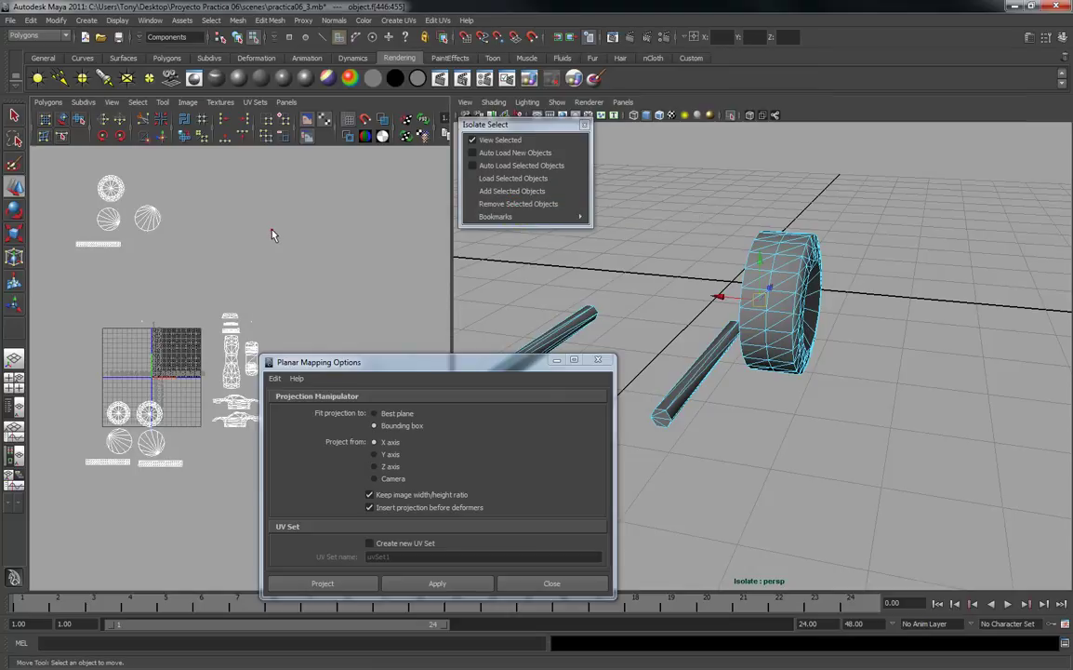
Select only the outer side faces of the remaining wheel, leaving out its tread.
left_click_drag(940, 307, 762, 422, "alt")
left_click_drag(739, 214, 737, 240)
left_click_drag(802, 331, 798, 304, "alt")
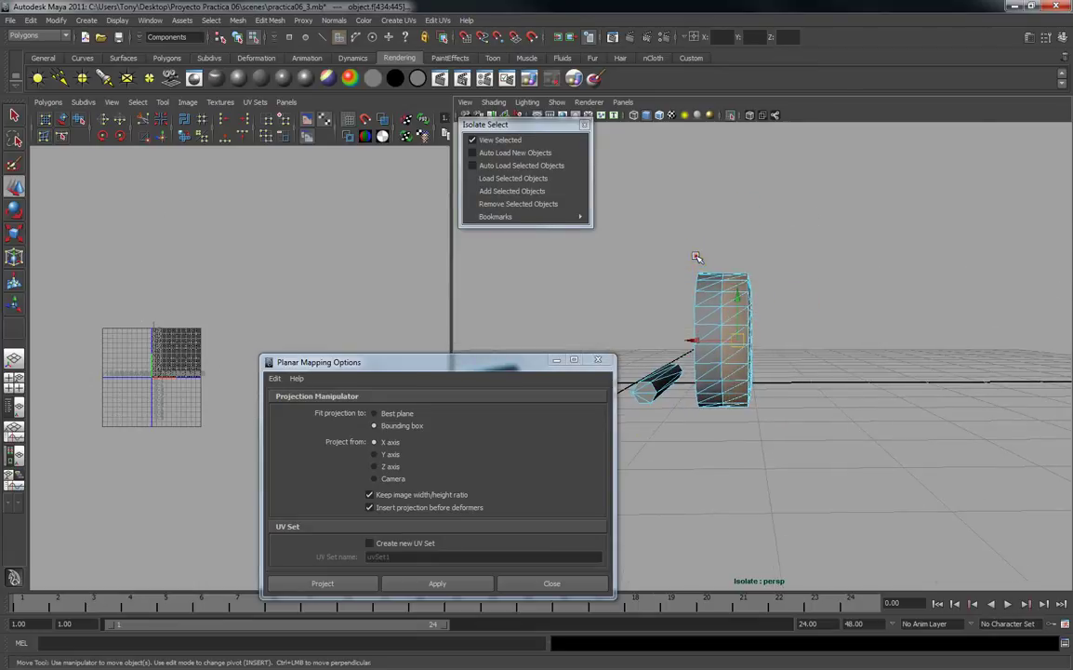
left_click_drag(725, 461, 901, 422, "alt")
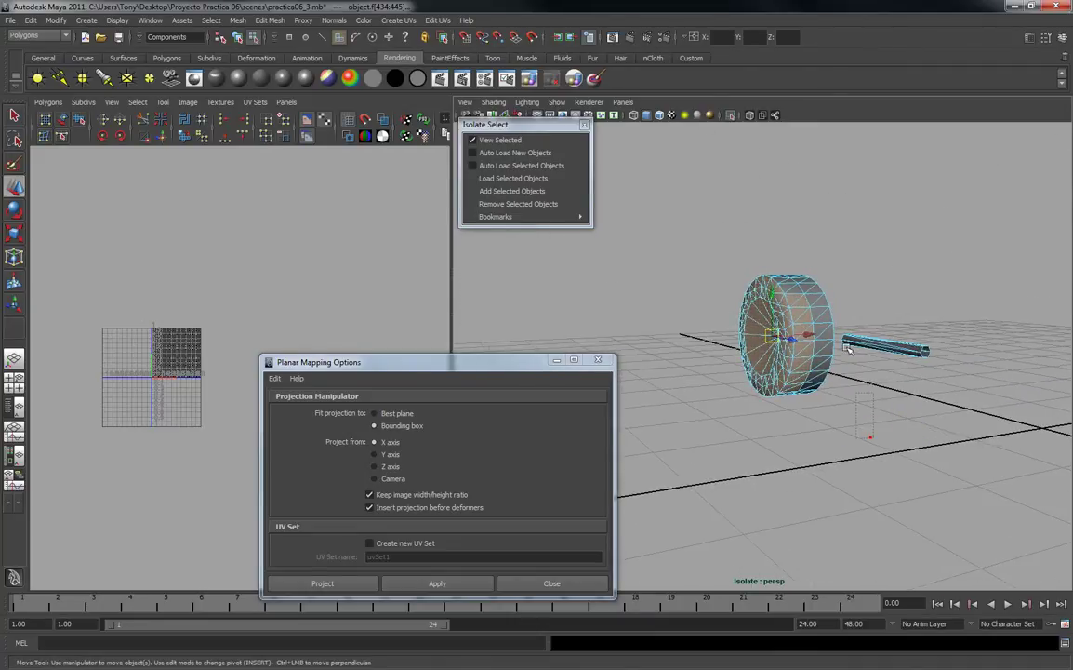
left_click_drag(858, 460, 535, 488, "alt")
Planar-map the wheel's outer side from the X axis, fitted to the bounding box, and move its UVs above the texture tile.
left_click(434, 584)
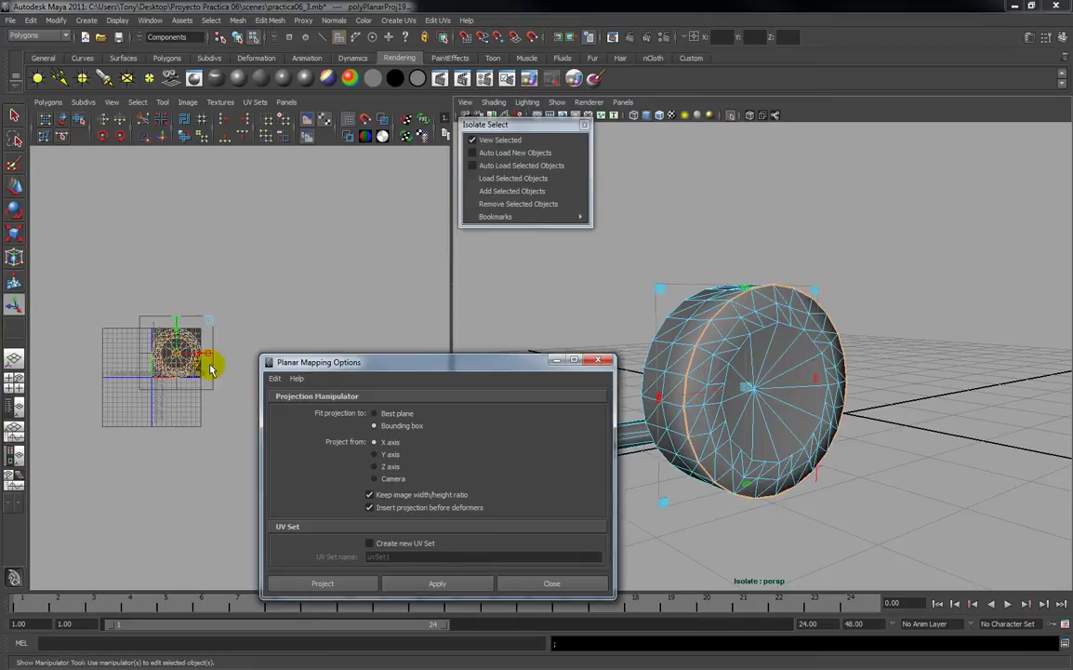
left_click_drag(182, 360, 180, 353)
left_click(338, 292)
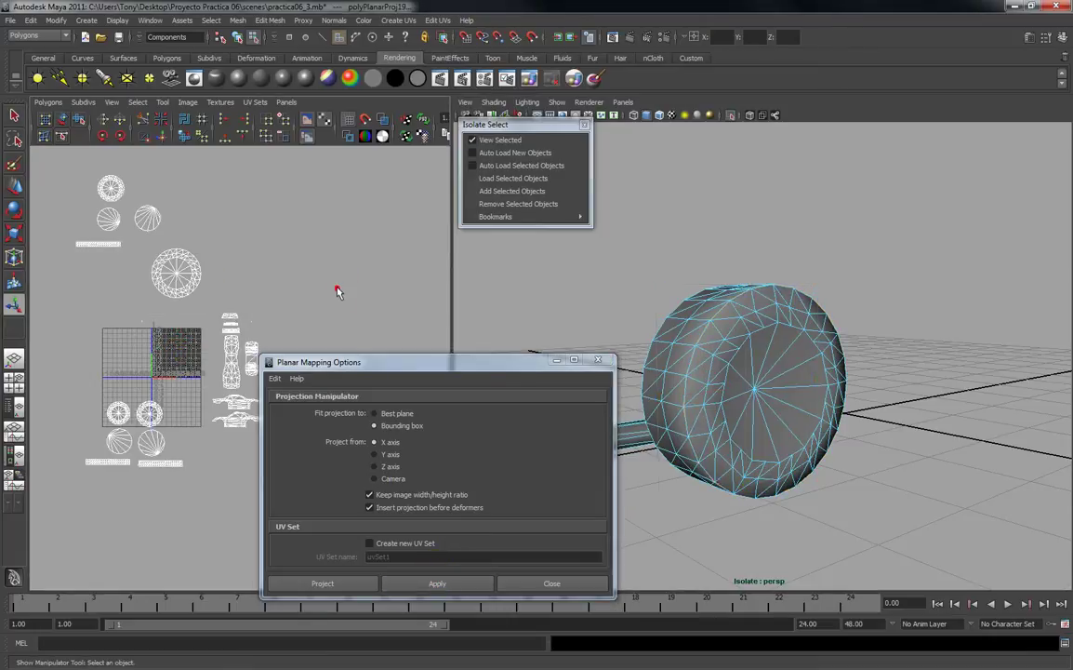
Scale down the outer side's UV shell and place it beside the matching shell of the first wheel.
right_click_drag(178, 260, 190, 256)
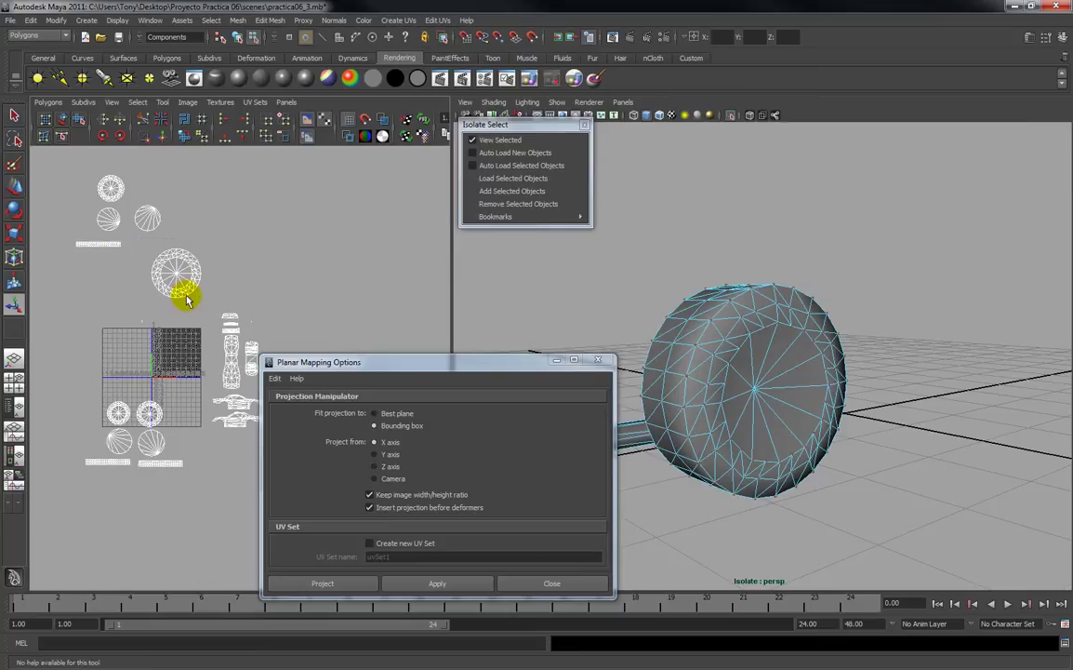
left_click_drag(203, 307, 139, 228)
left_click_drag(168, 274, 185, 212)
key("w")
left_click(205, 218)
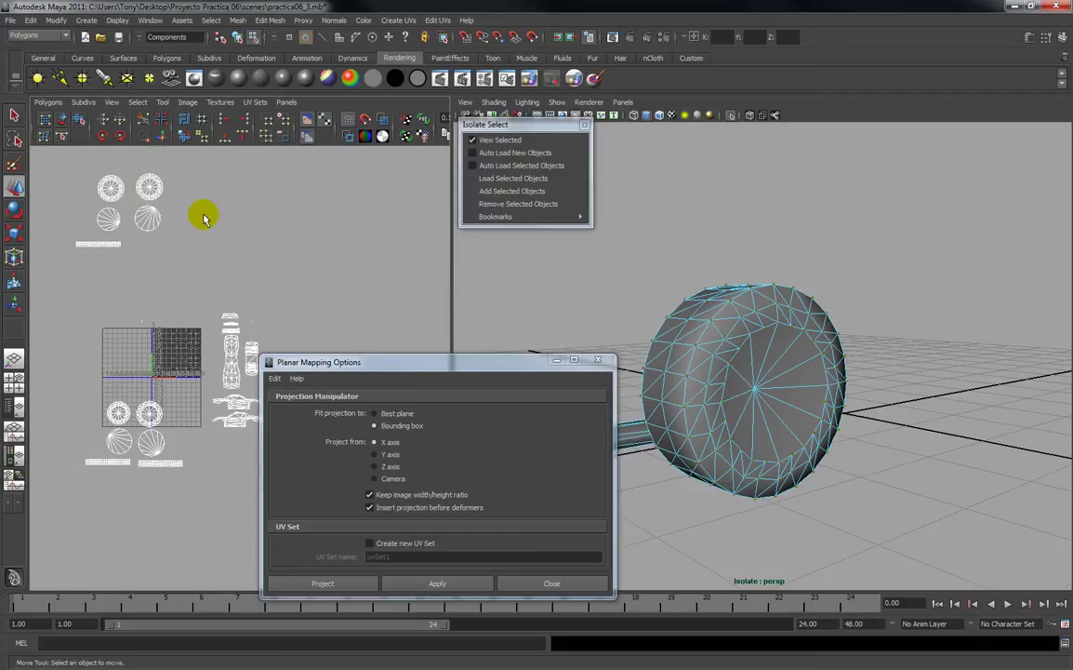
Select the outer side's faces from its UV shell and remove them from the isolated view.
right_click(158, 180)
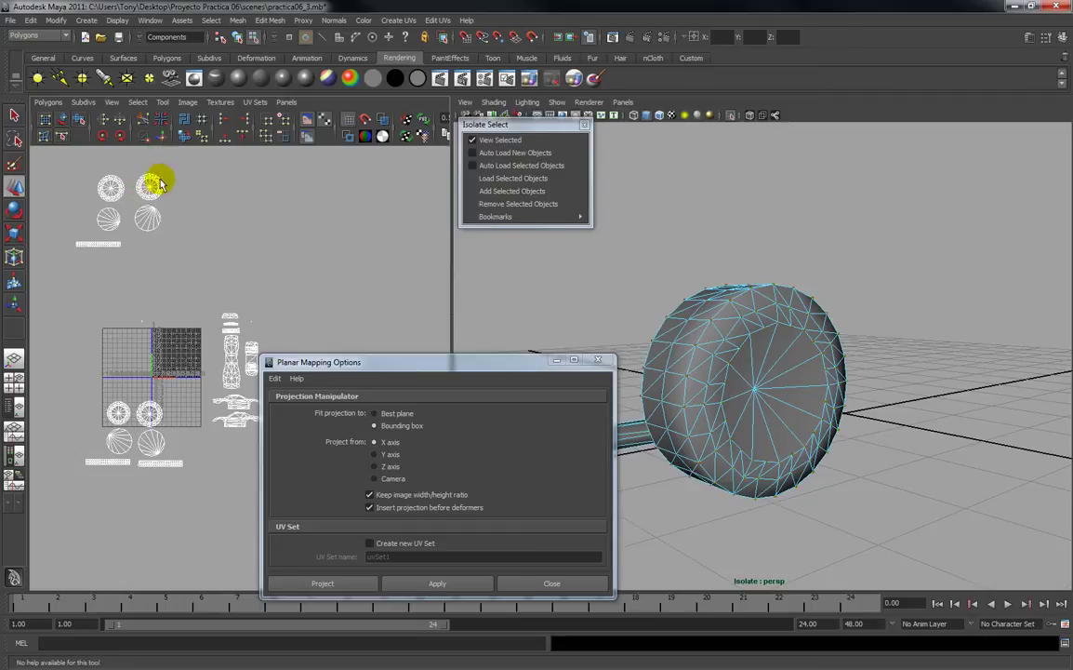
left_click(169, 208)
left_click_drag(160, 193, 186, 210)
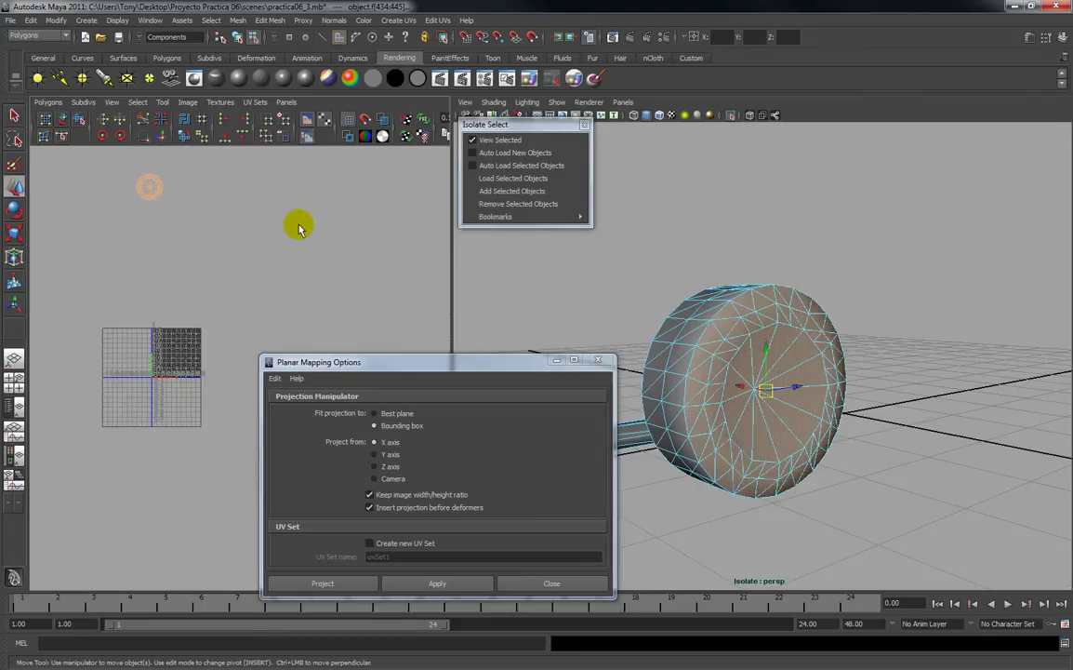
left_click(519, 203)
left_click(284, 220)
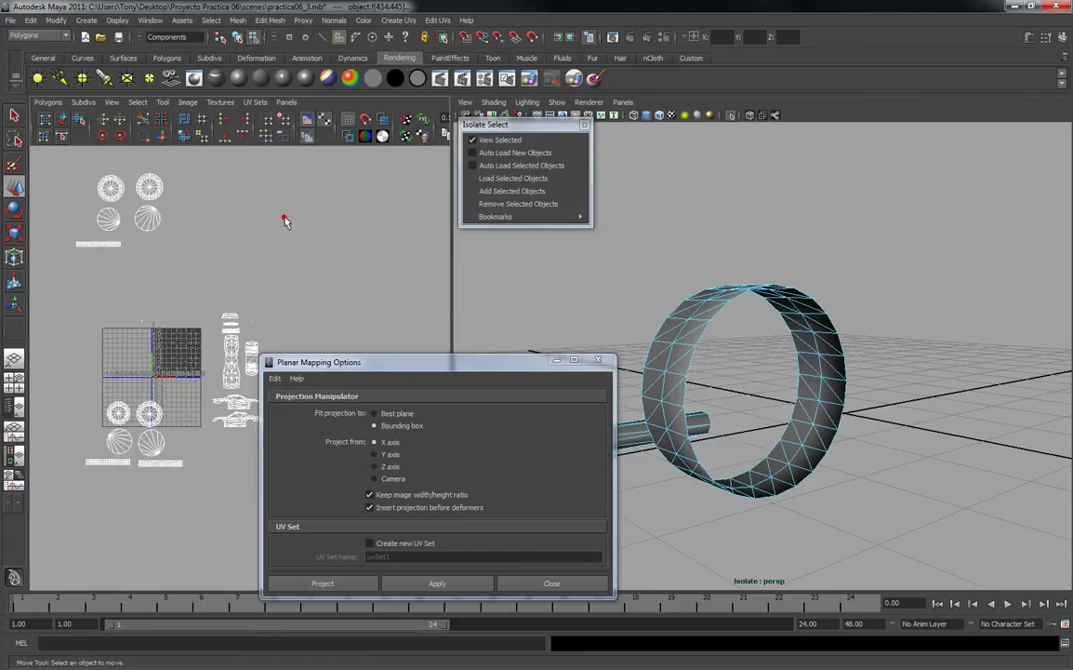
Cylindrically map the wheel's tread faces, closing the projection sweep around them and rotating the projection 90 degrees about Z.
right_click(685, 335)
left_click_drag(685, 359, 741, 301, "alt")
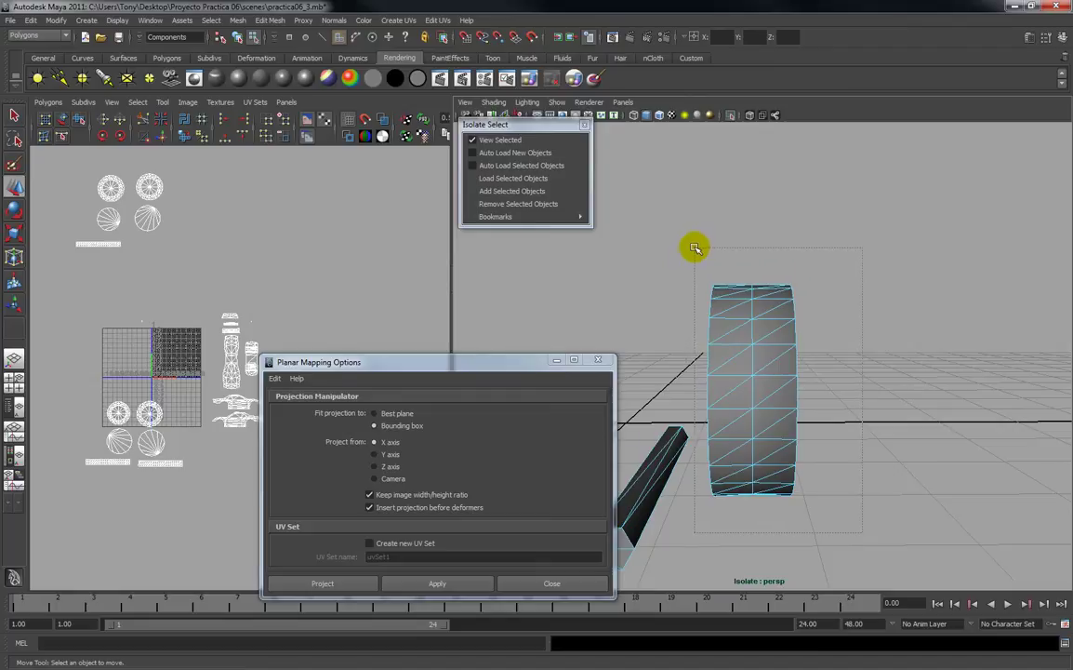
left_click_drag(698, 247, 700, 247)
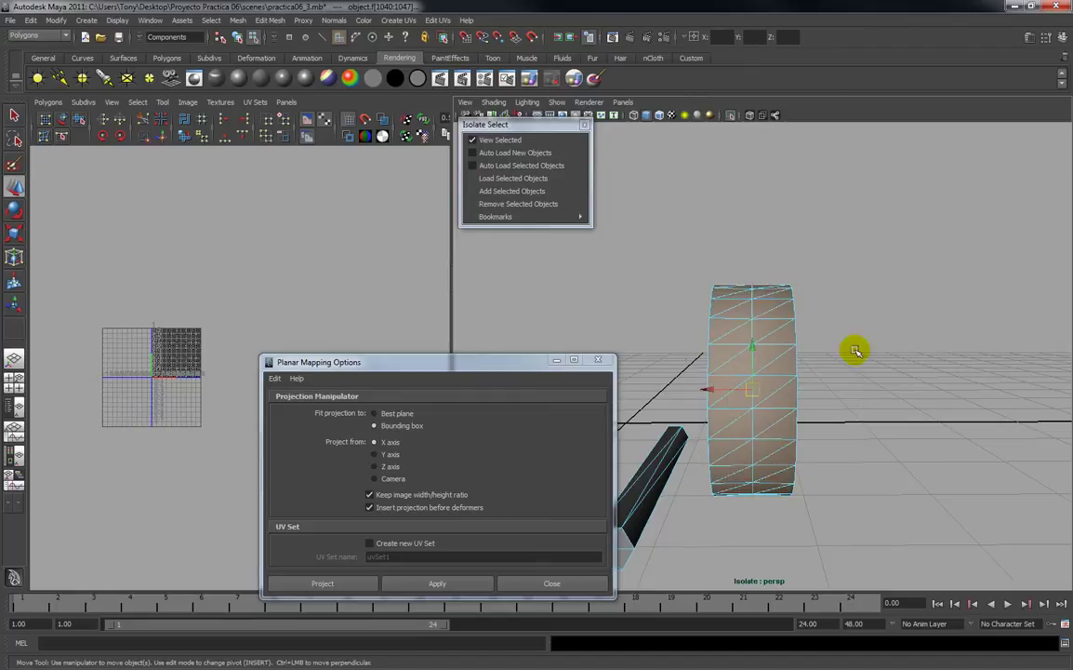
left_click(398, 21)
left_click(411, 53)
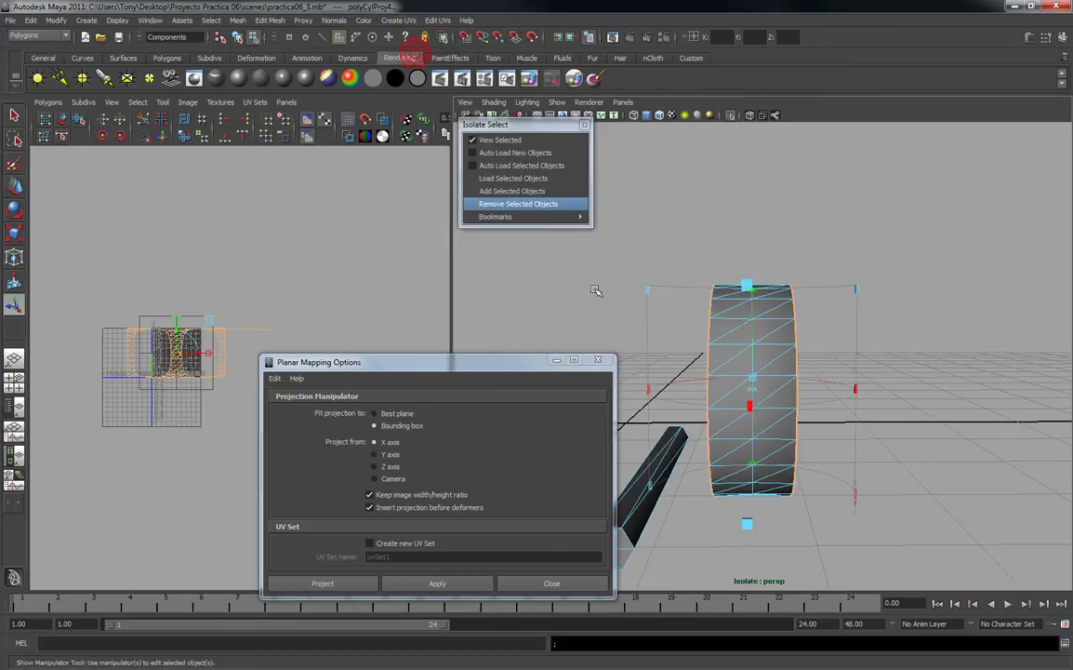
left_click_drag(855, 389, 719, 398)
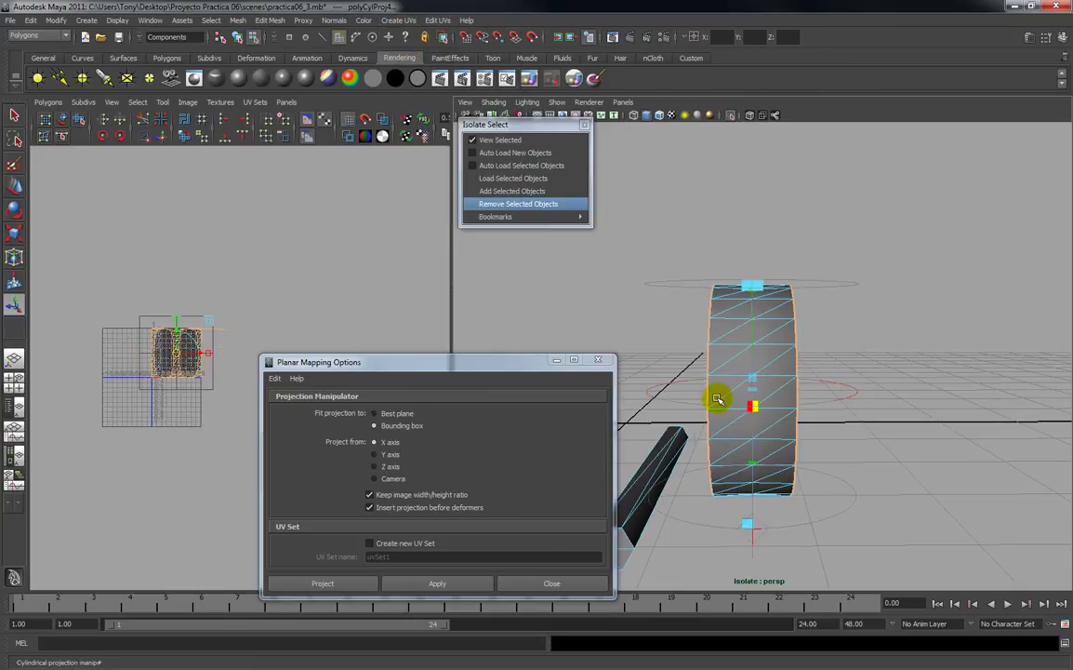
left_click(754, 542)
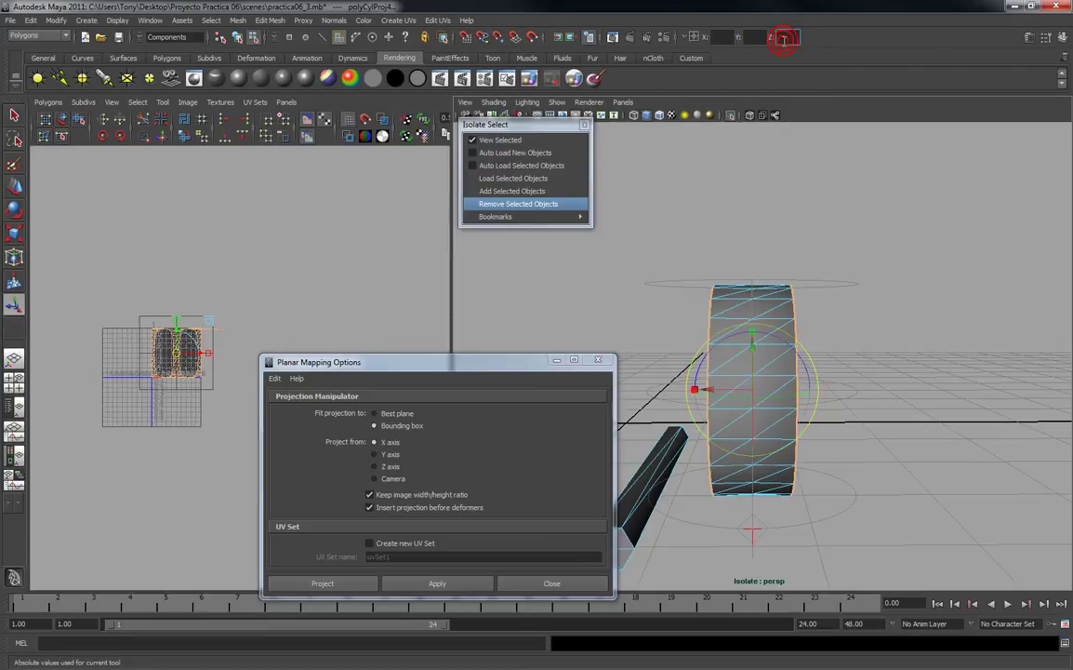
key("Return")
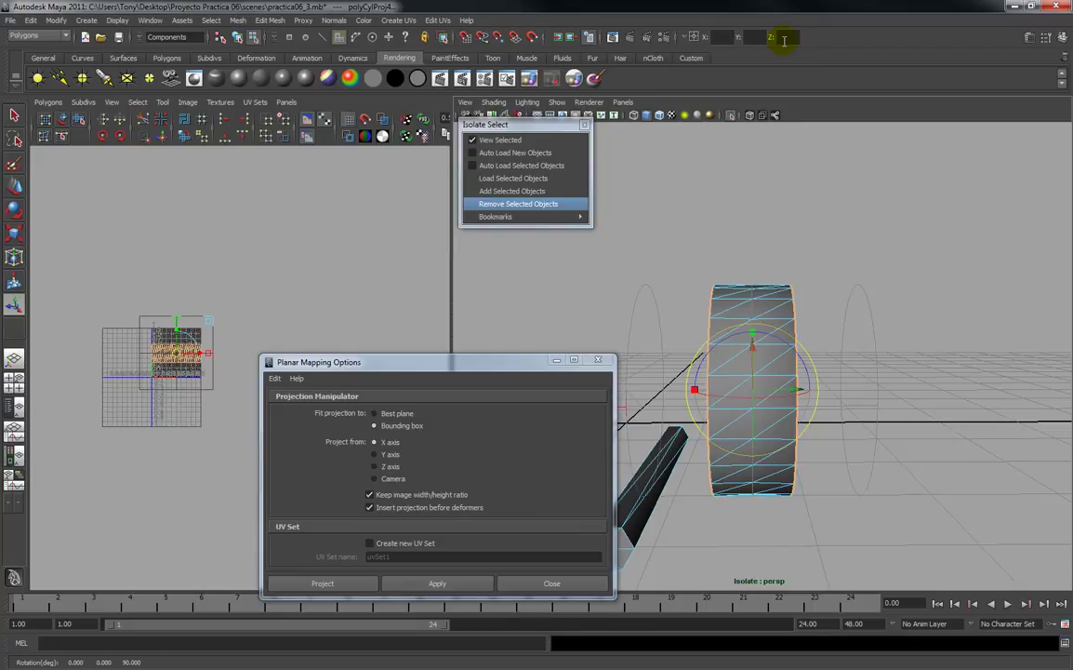
Display the checker texture on the model and scale down the tread's UV shell.
left_click(673, 114)
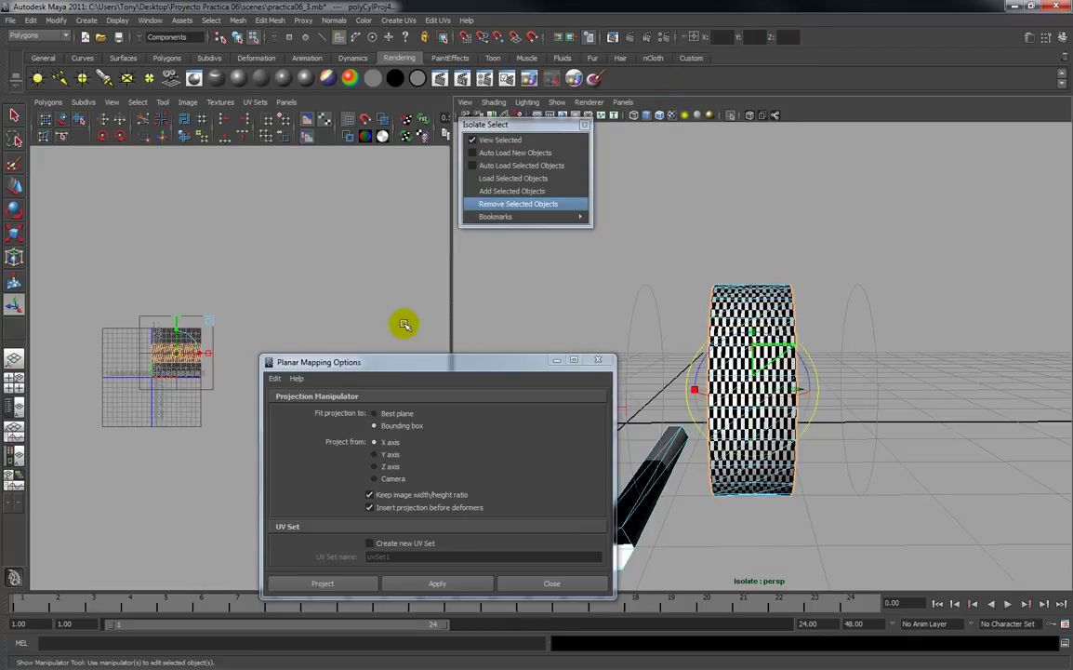
left_click(278, 328)
right_click(188, 349)
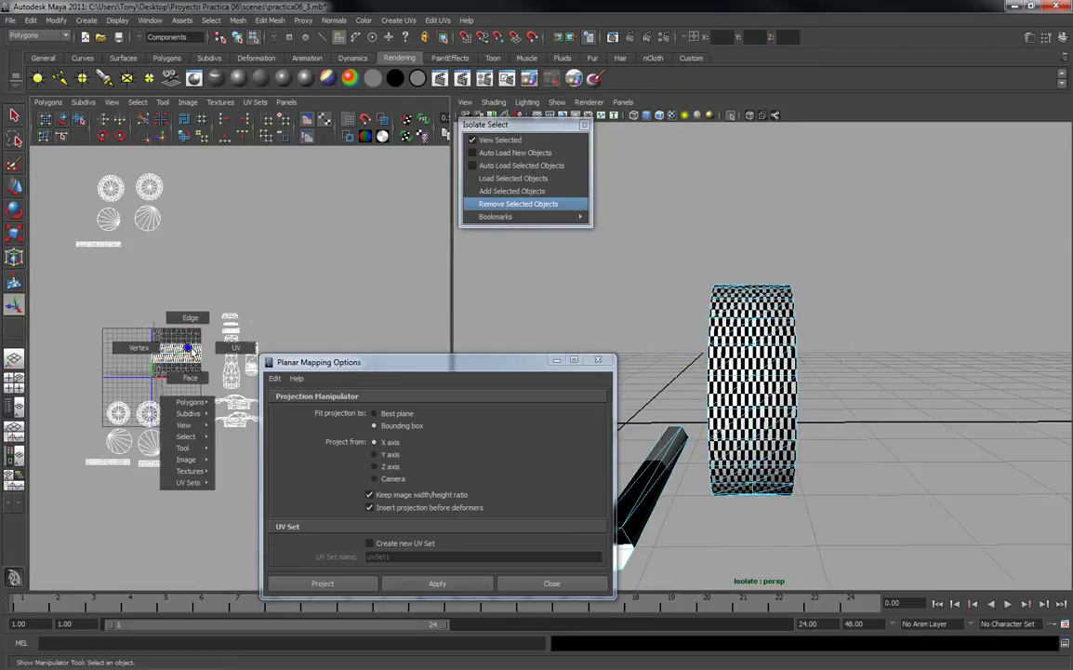
left_click(223, 348)
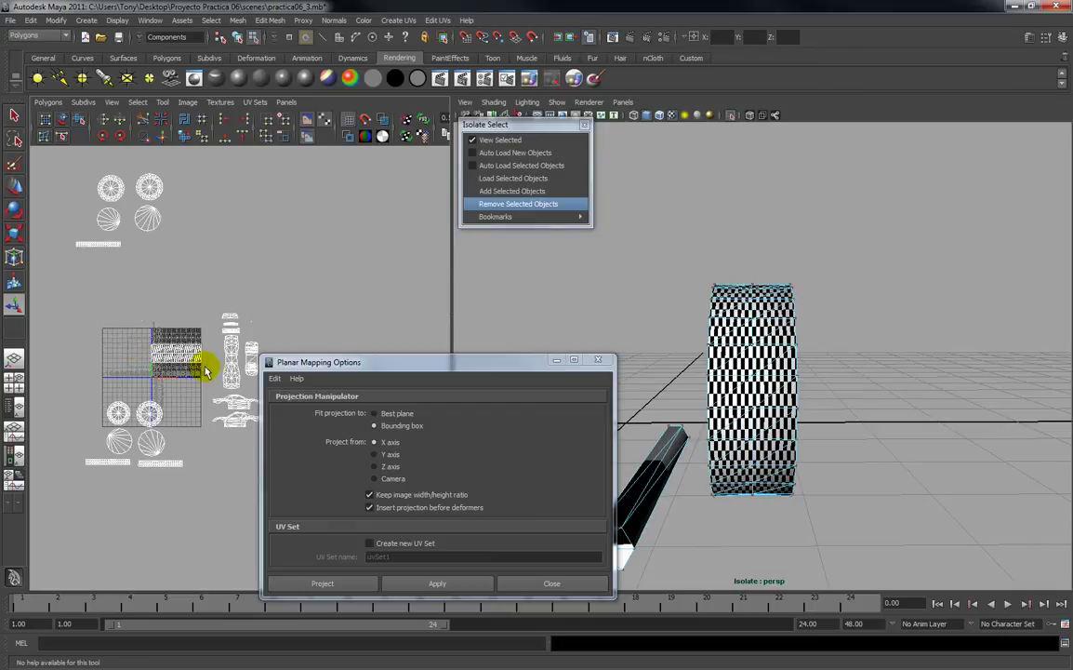
key("r")
left_click_drag(179, 355, 123, 388)
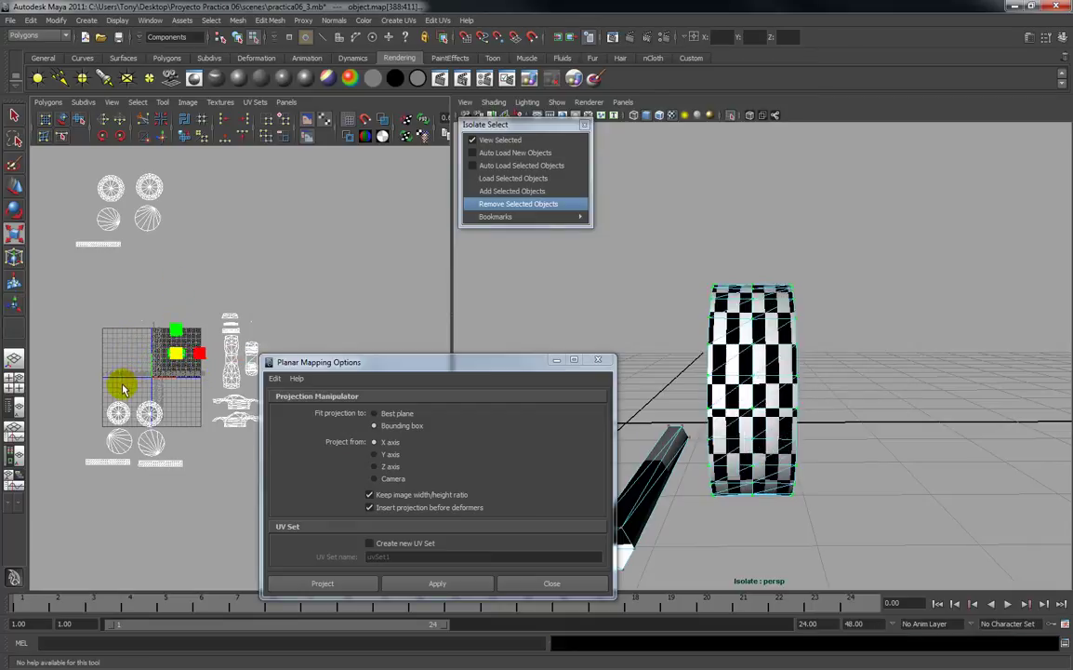
Place the tread's UV shell beside the first tread shell and adjust its width and height for evenly square checks.
key("w")
left_click_drag(170, 353, 158, 247)
key("r")
left_click_drag(236, 249, 420, 259)
mouse_move(154, 255)
left_mouse_down()
mouse_move(142, 257)
mouse_move(155, 246)
left_mouse_up()
key("w")
left_click(174, 292)
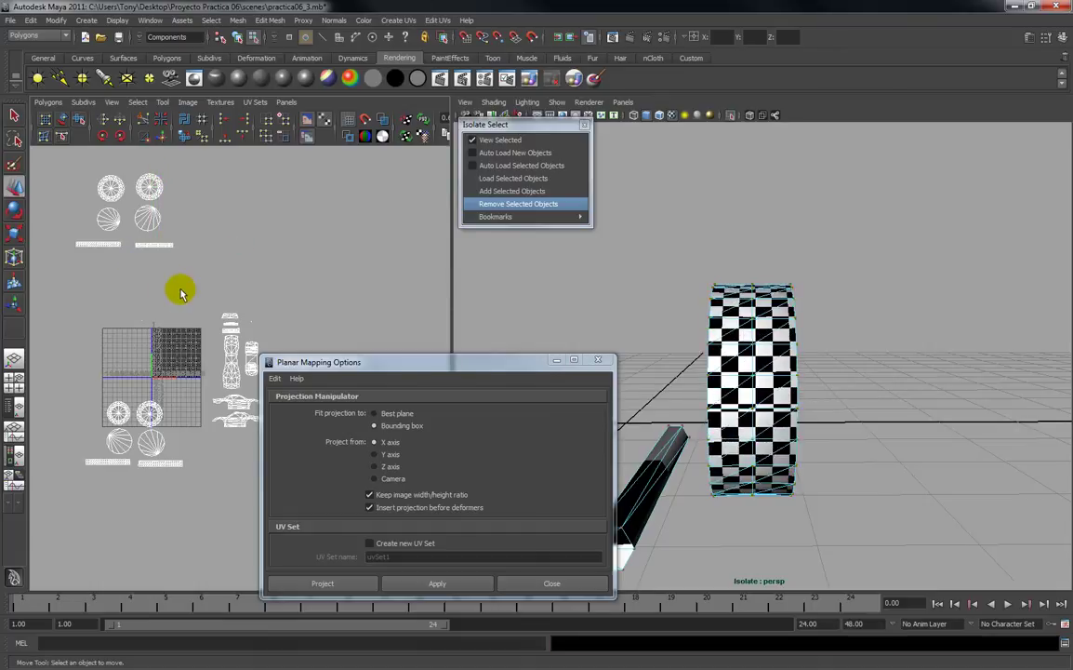
left_click_drag(179, 258, 154, 242)
key("r")
key("w")
left_click(160, 280)
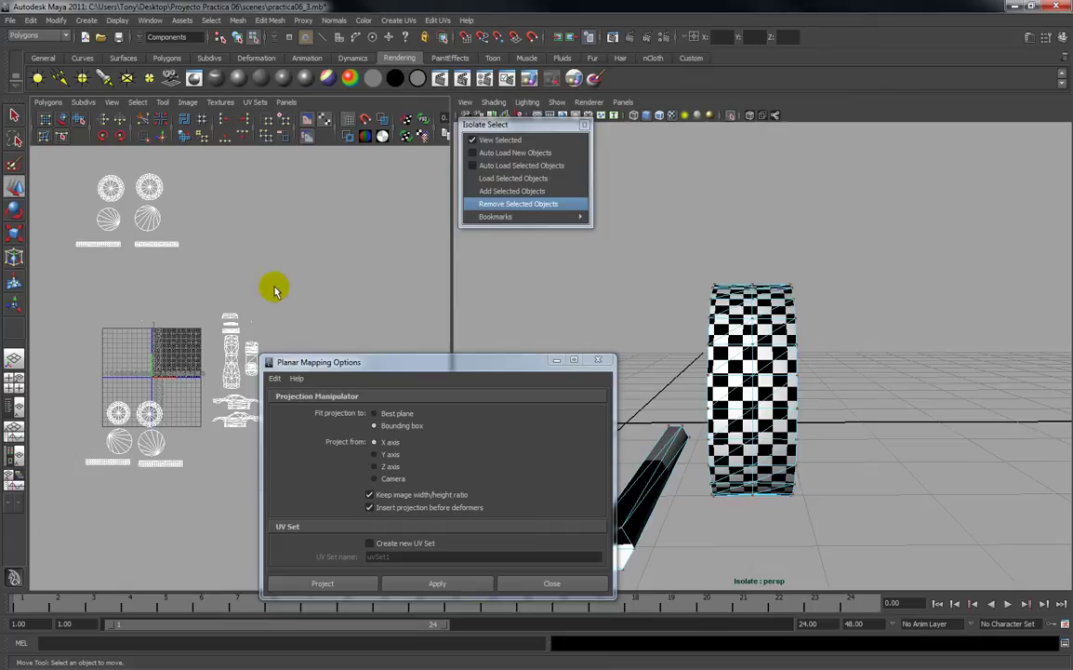
Select the tread's faces from its UV shell and remove them from the isolated view.
right_click_drag(171, 249, 196, 275)
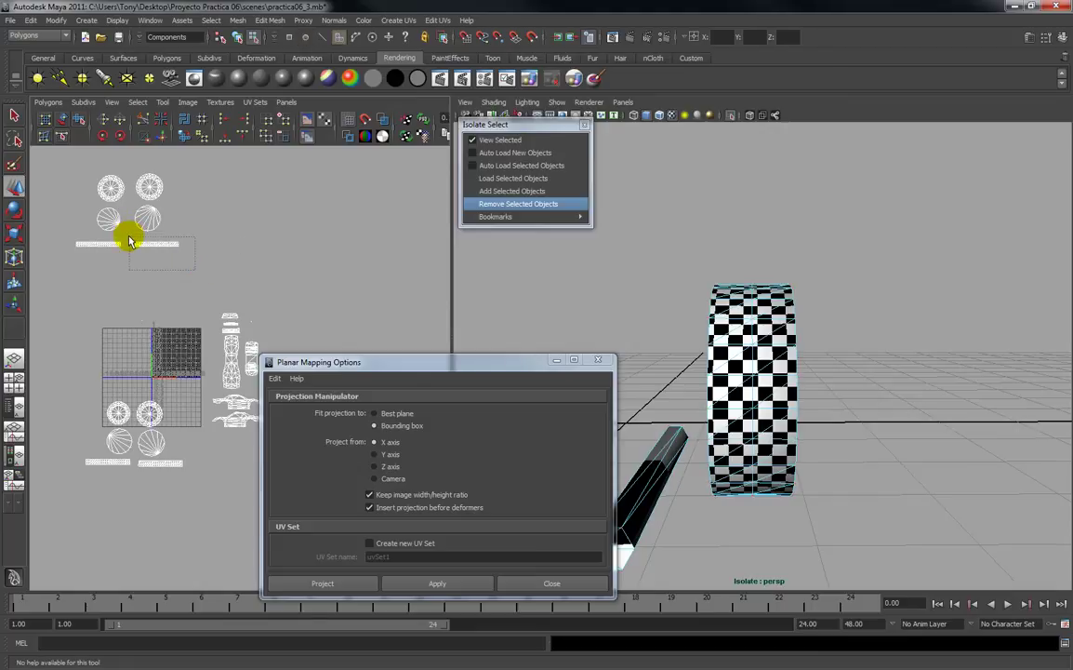
left_click_drag(194, 269, 130, 242)
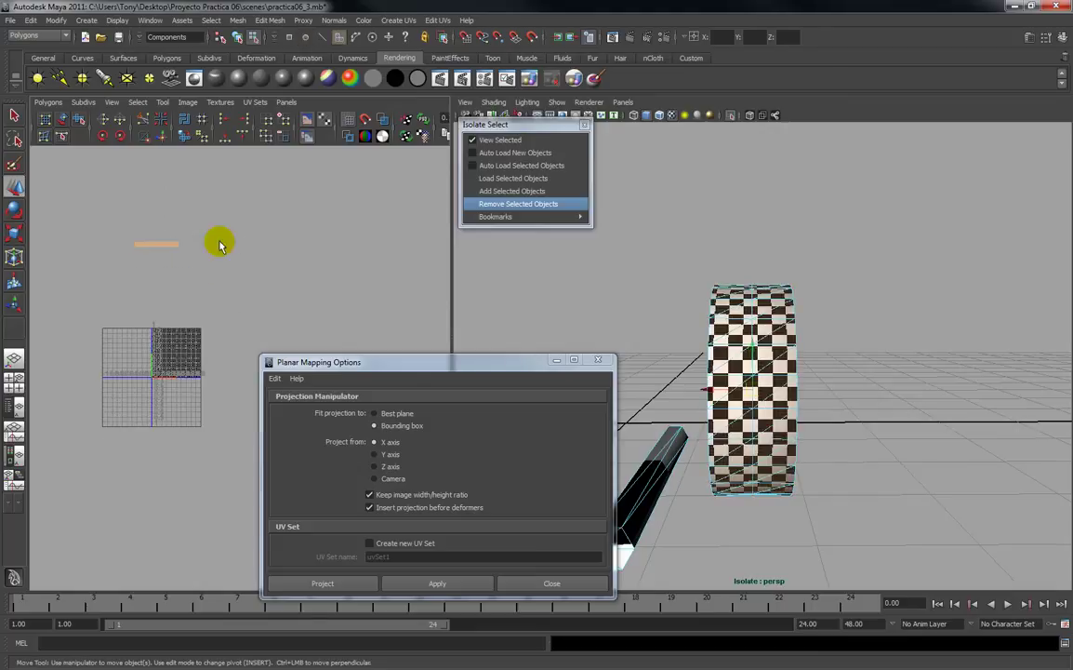
left_click(515, 204)
Select all the near end-cap faces of the first of the two remaining hexagonal bars.
middle_click_drag(845, 321, 940, 266, "alt")
right_click_drag(736, 482, 749, 421, "alt")
left_click_drag(750, 421, 642, 405, "alt")
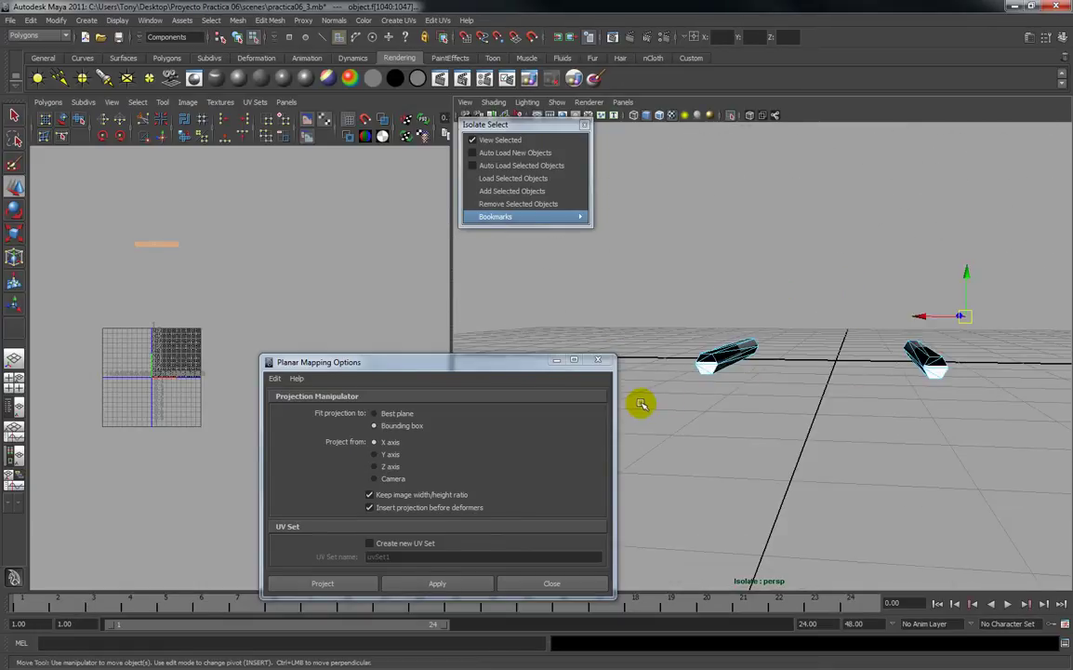
key("f")
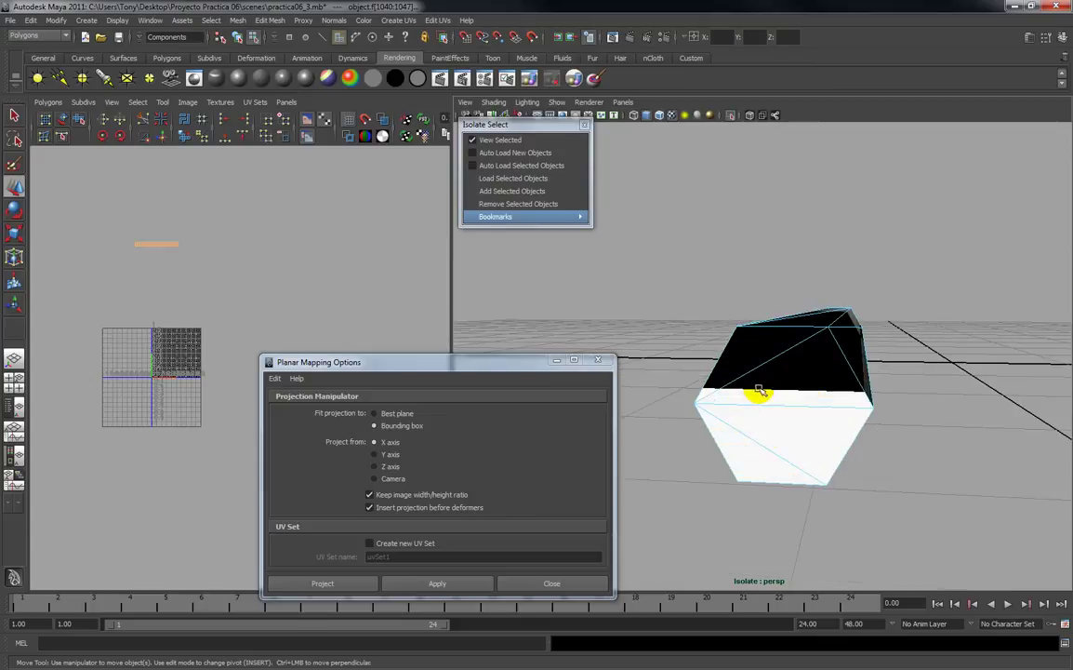
right_click(773, 395)
left_click(773, 419)
left_click(752, 362)
left_click(783, 375, "shift")
left_click(795, 423, "shift")
left_click(765, 463, "shift")
Add the near end-cap faces of the other hexagonal bar to the selection.
scroll(821, 457, "down", 4)
mouse_move(825, 459)
left_mouse_down("alt")
mouse_move(731, 444)
mouse_move(766, 427)
left_mouse_up("alt")
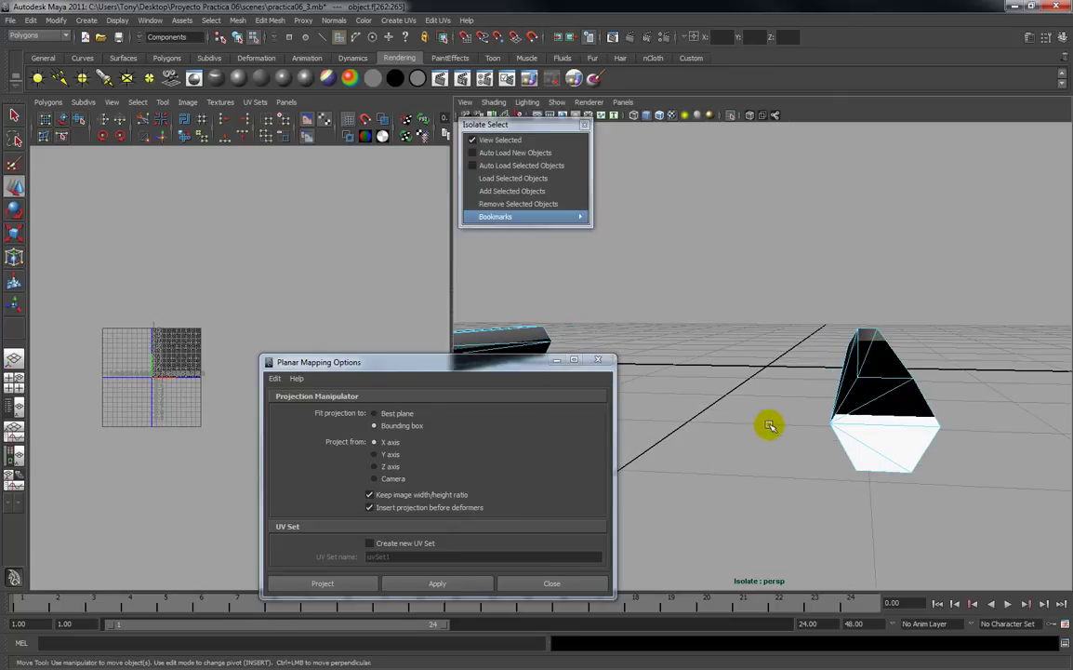
left_click(868, 395, "shift")
left_click(886, 418, "shift")
left_click(898, 451, "shift")
left_click(869, 469, "shift")
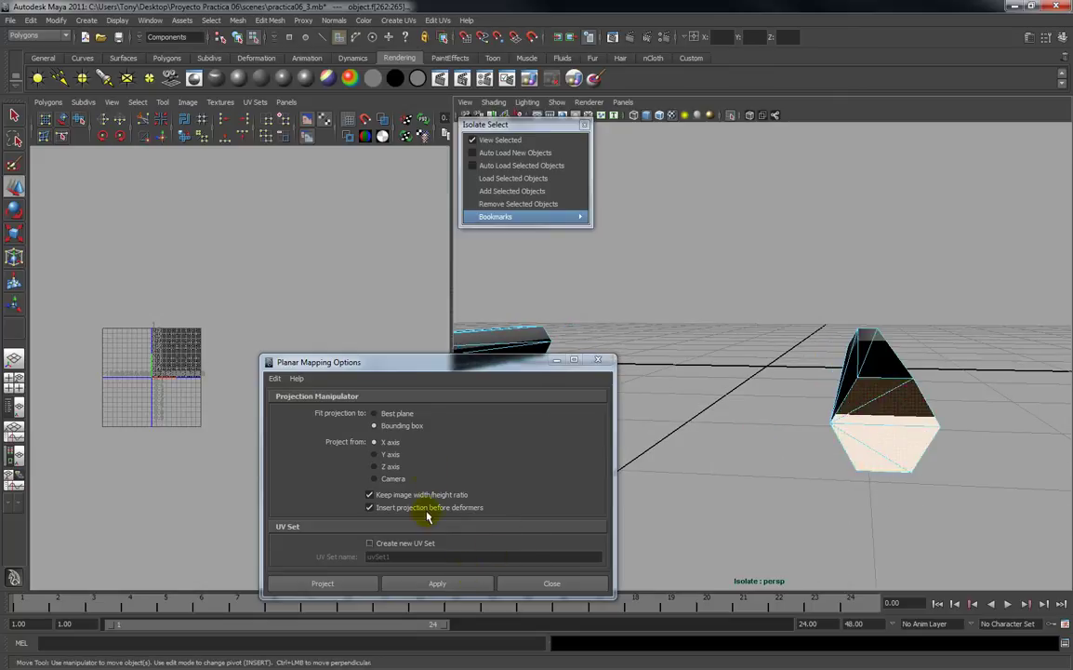
Planar-map both bars' end caps from the Z axis, fitted to the bounding box, and move their UVs left of the texture tile.
left_click_drag(745, 479, 663, 476, "alt")
middle_click_drag(687, 476, 836, 420, "alt")
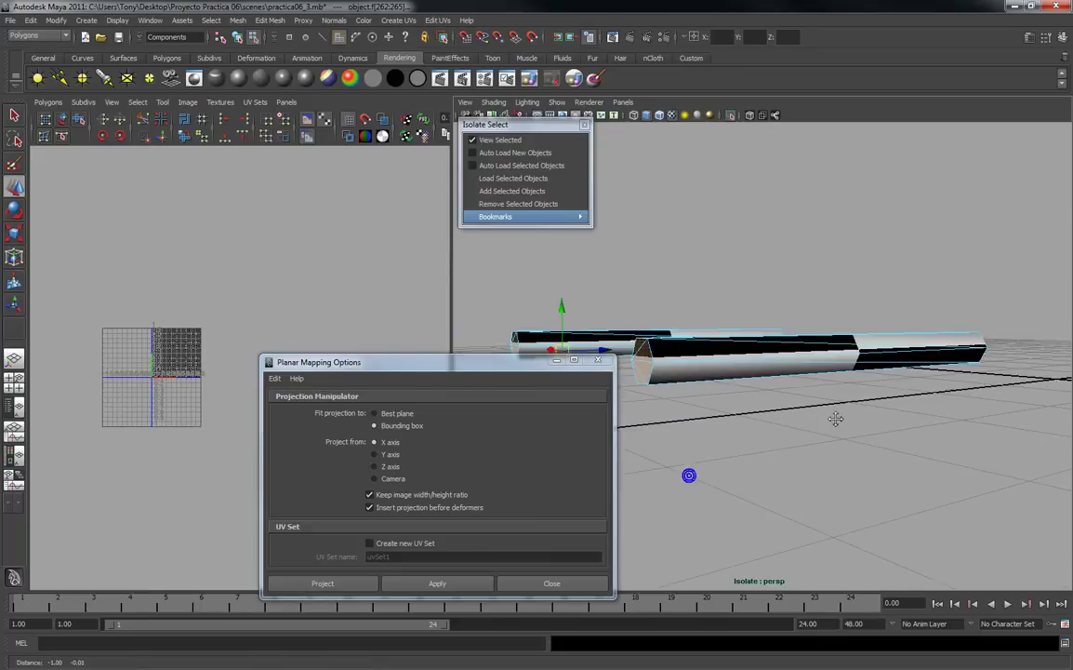
left_click_drag(470, 362, 417, 315)
left_click(398, 538)
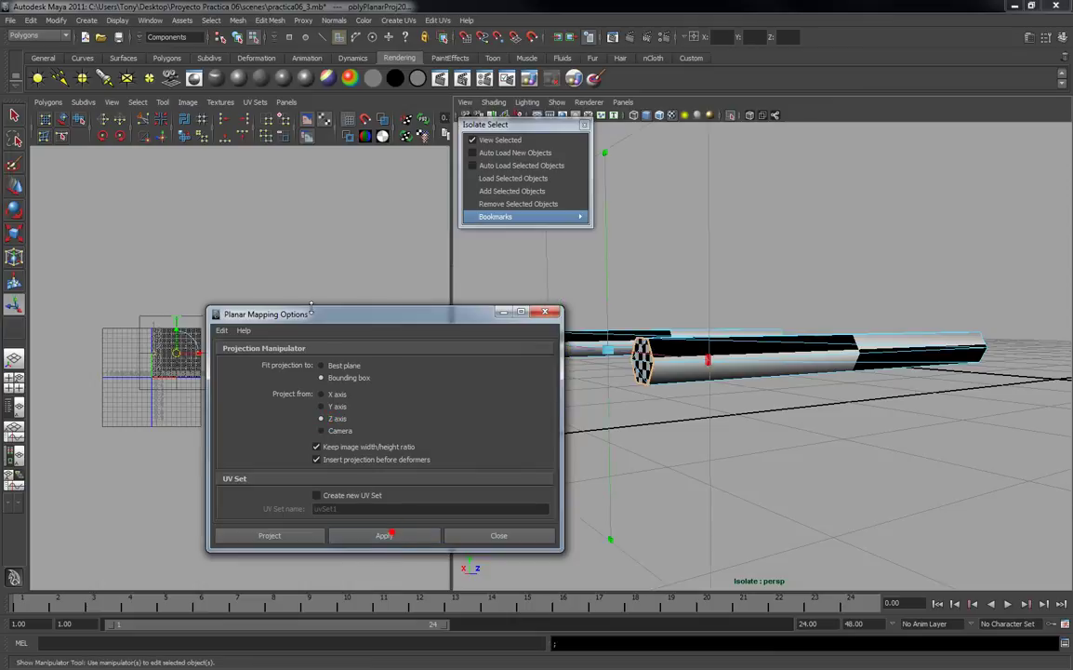
left_click_drag(293, 309, 532, 333)
right_click_drag(216, 328, 268, 460, "alt")
left_click_drag(281, 372, 82, 400)
left_click(130, 549)
Select the UV shell of the end cap nearer the tile and place it directly above the other end cap's shell.
scroll(149, 535, "down", 3)
middle_click_drag(168, 518, 236, 523, "alt")
scroll(223, 461, "up", 4)
right_click_drag(175, 433, 330, 395, "alt")
left_click_drag(282, 370, 314, 415)
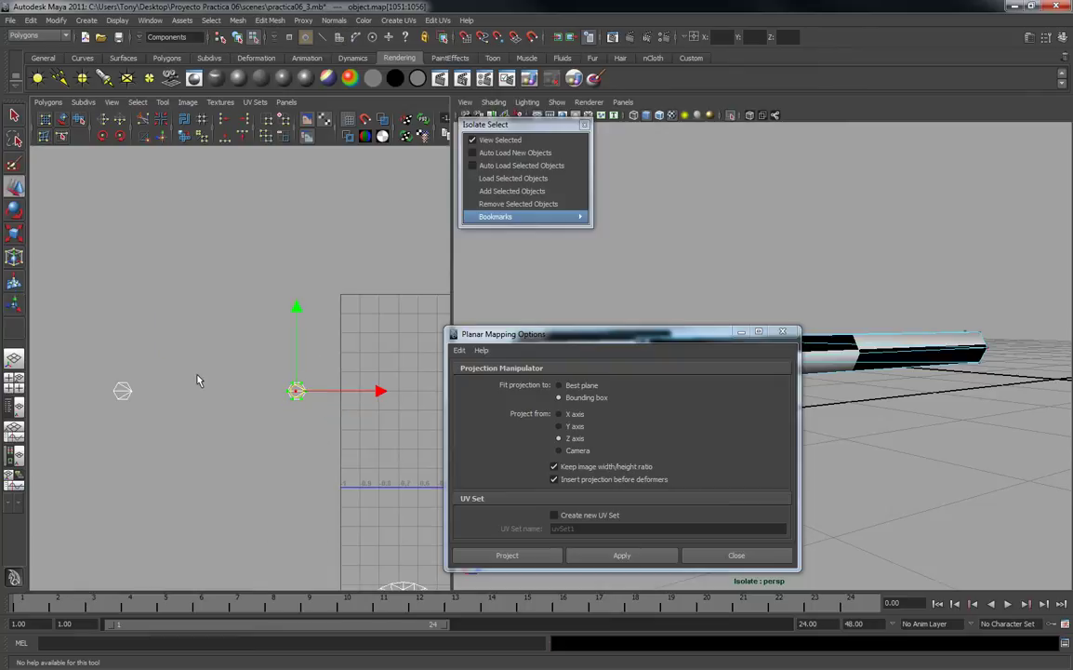
left_click_drag(135, 362, 117, 366)
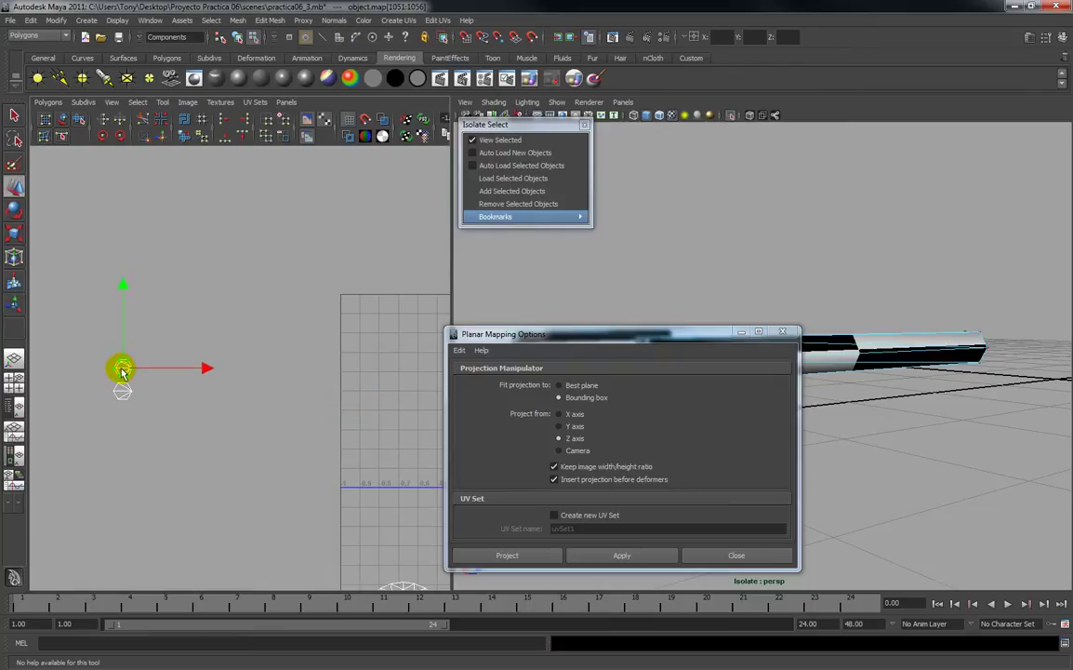
left_click(183, 426)
Select the faces of both end-cap shells, remove them from the isolated view and close the planar mapping options.
scroll(184, 427, "down", 1)
middle_click_drag(187, 412, 159, 350, "alt")
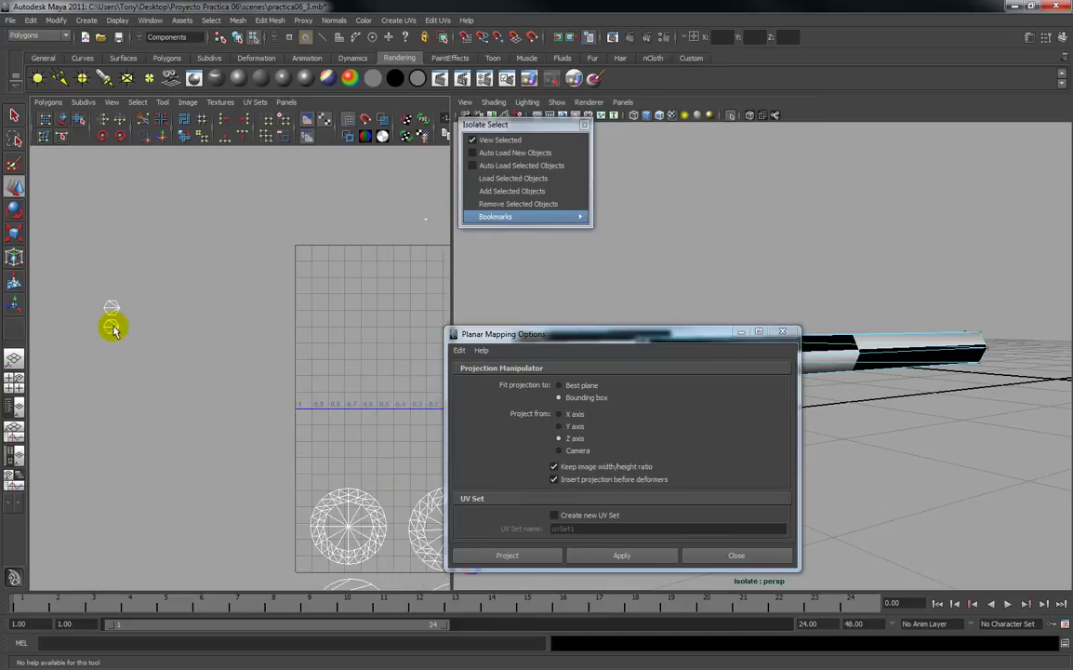
right_click(111, 328)
right_click_drag(117, 347, 115, 355)
left_click_drag(83, 291, 162, 350)
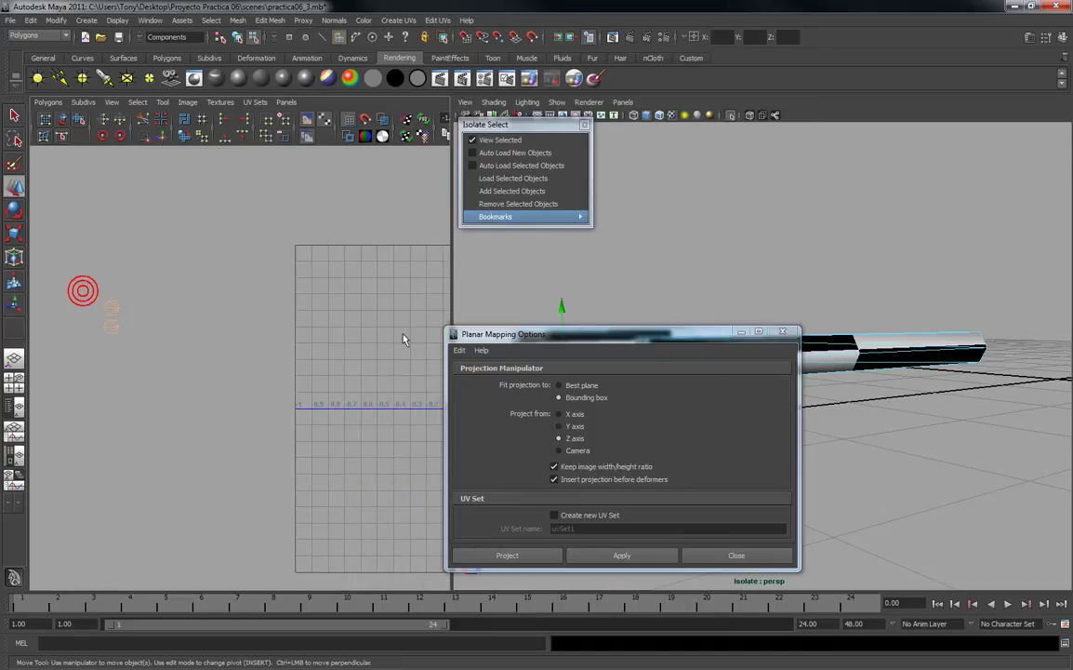
left_click(781, 332)
Try a cylindrical mapping on the nearer hexagonal bar, extending the projection sweep around it.
left_click_drag(640, 284, 717, 241, "alt")
left_click_drag(815, 438, 804, 437, "alt")
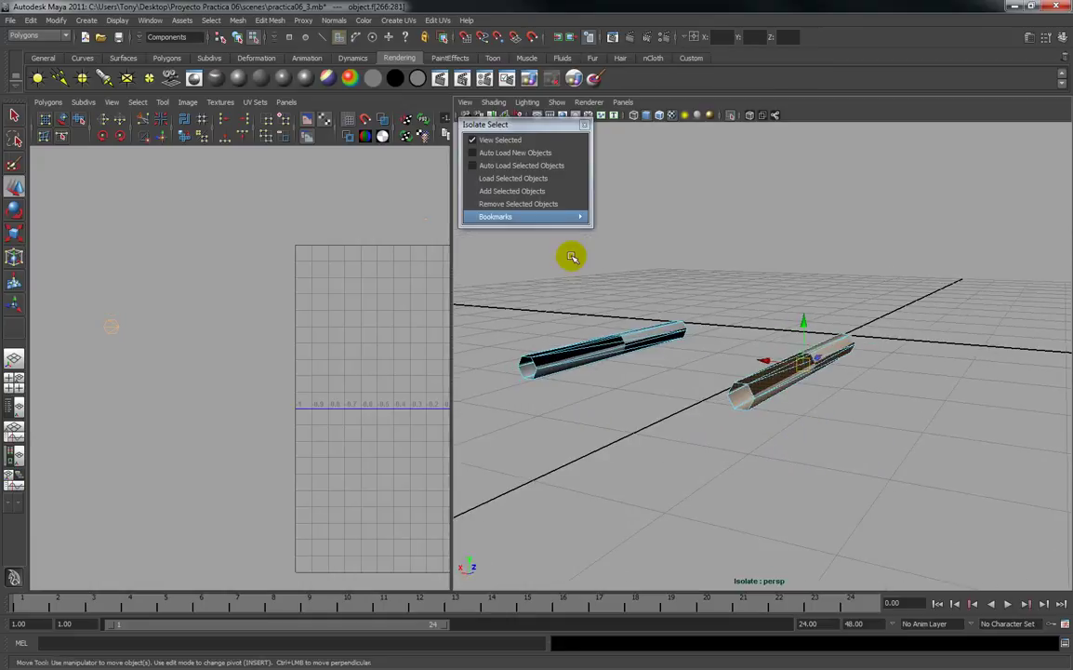
left_click(398, 19)
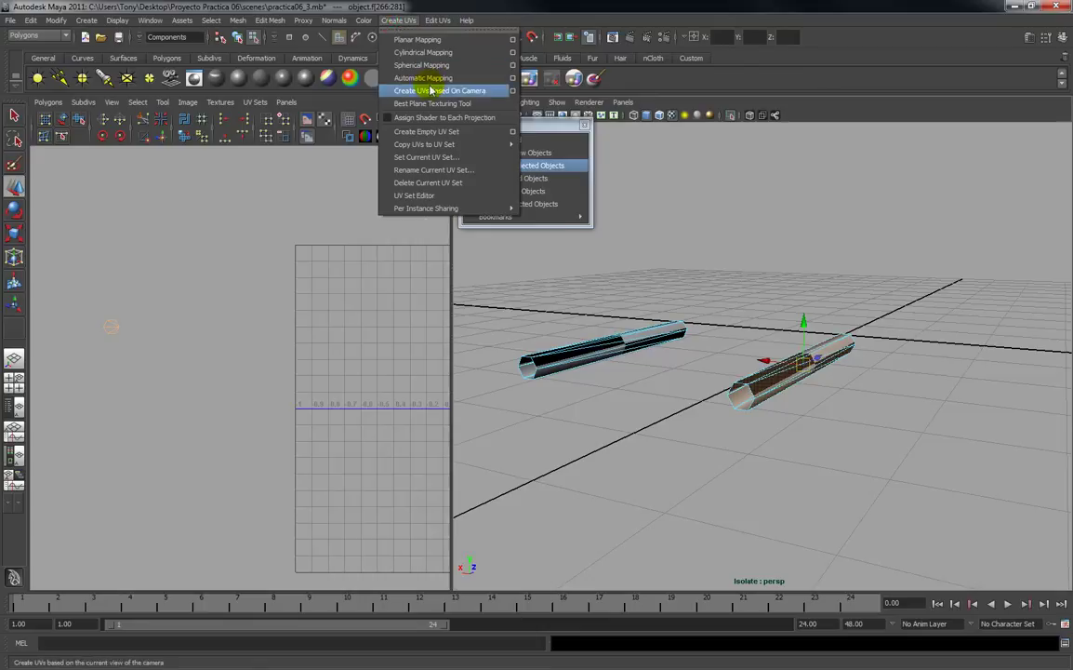
left_click(424, 53)
left_click(905, 412)
left_click_drag(925, 399, 697, 405)
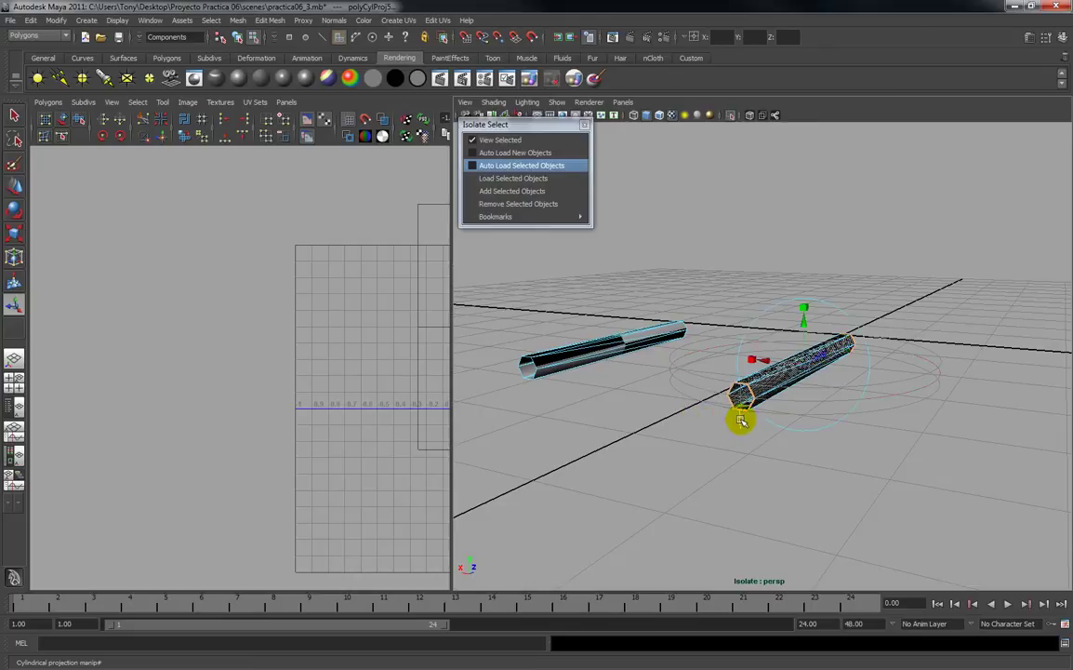
Try rotating the cylindrical projection 90 degrees to align it with the bar's length.
left_click(776, 305)
left_click_drag(776, 345, 769, 287)
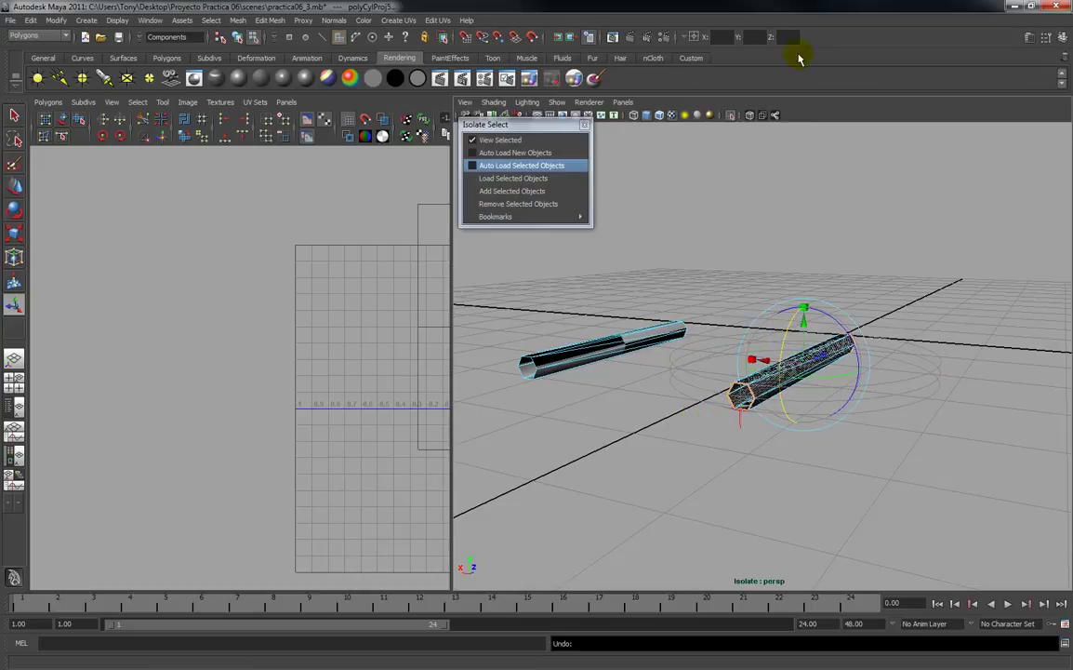
type("90")
key("Return")
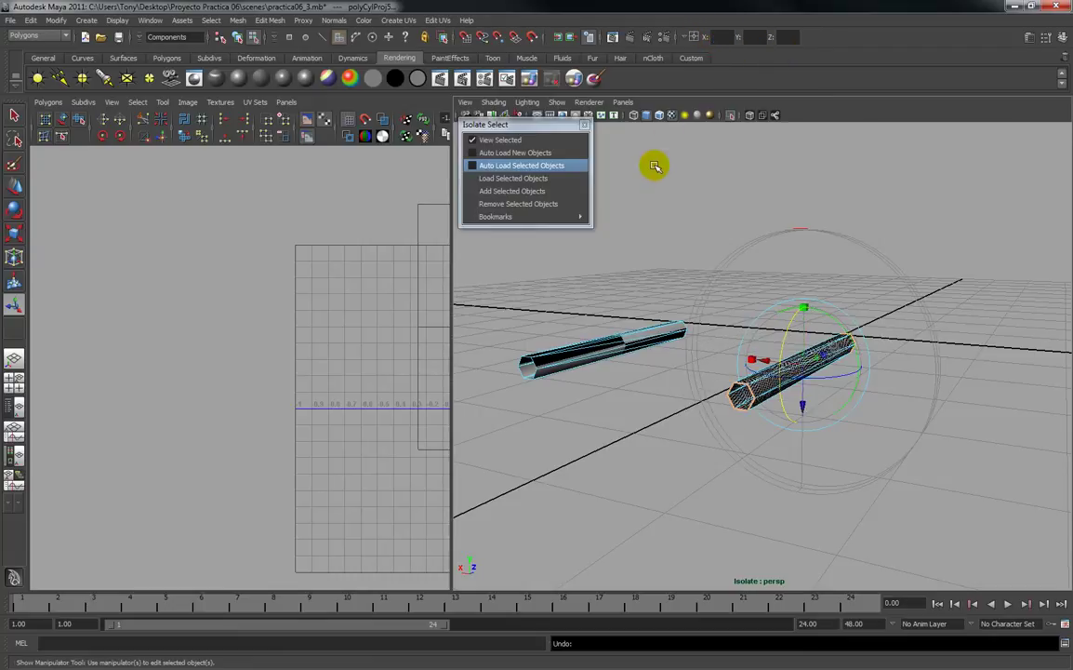
Try to shift the bar's projected UVs away from the texture tile and select the shell's UVs.
left_click_drag(730, 354, 750, 386, "alt")
right_click_drag(751, 386, 749, 515, "alt")
right_click_drag(719, 421, 688, 361, "alt")
scroll(699, 445, "up", 4)
scroll(314, 348, "down", 3)
middle_click_drag(316, 348, 250, 350, "alt")
scroll(269, 352, "down", 8)
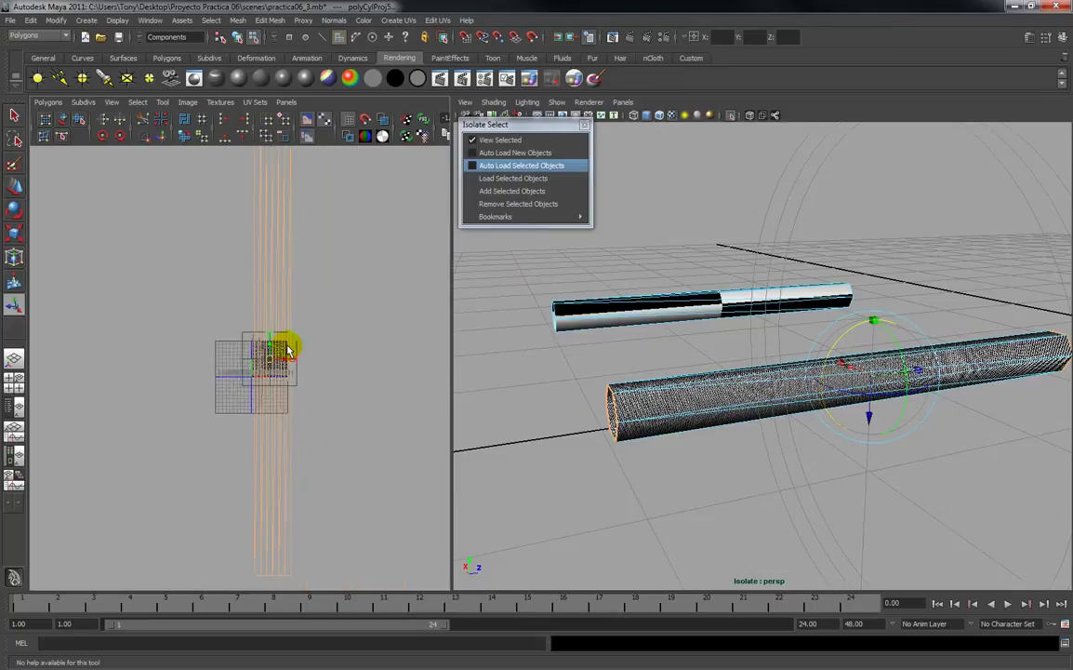
left_click_drag(261, 365, 395, 367)
middle_click_drag(314, 366, 195, 361)
left_click(168, 386)
right_click_drag(180, 343, 228, 344)
left_click_drag(209, 519, 207, 513)
Try scaling the bar's side shell down to a small strip with a roughly square checker pattern.
key("r")
left_click_drag(181, 366, 110, 387)
key("w")
left_click_drag(183, 364, 249, 350)
left_click(251, 281)
key("r")
left_click_drag(252, 274, 244, 329)
scroll(249, 349, "up", 4)
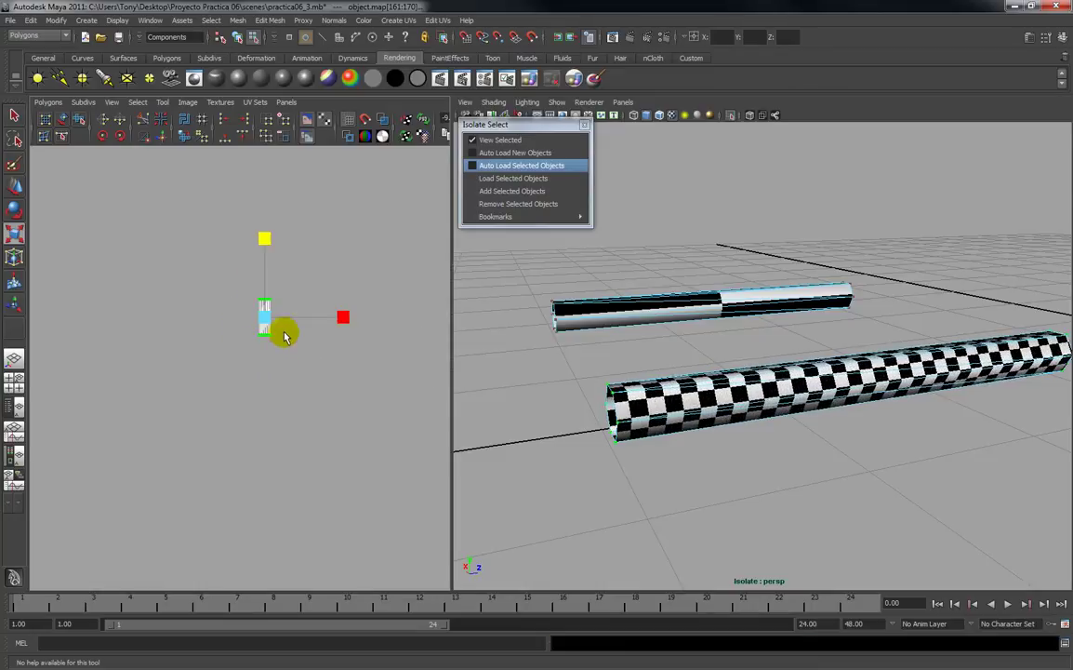
Try placing the scaled side shell near the end-cap shells, left of the texture tile, and deselect it.
key("w")
left_click_drag(264, 326, 379, 344)
middle_click_drag(380, 344, 262, 333, "alt")
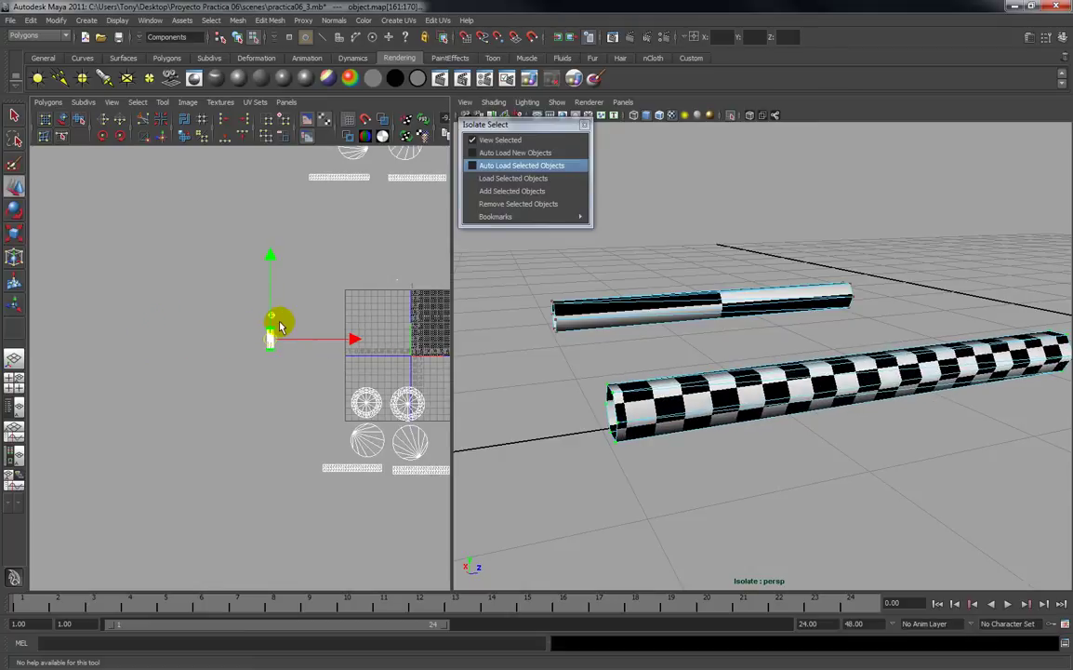
scroll(301, 320, "up", 2)
left_click_drag(288, 324, 220, 349)
scroll(246, 310, "down", 1)
scroll(248, 307, "down", 3)
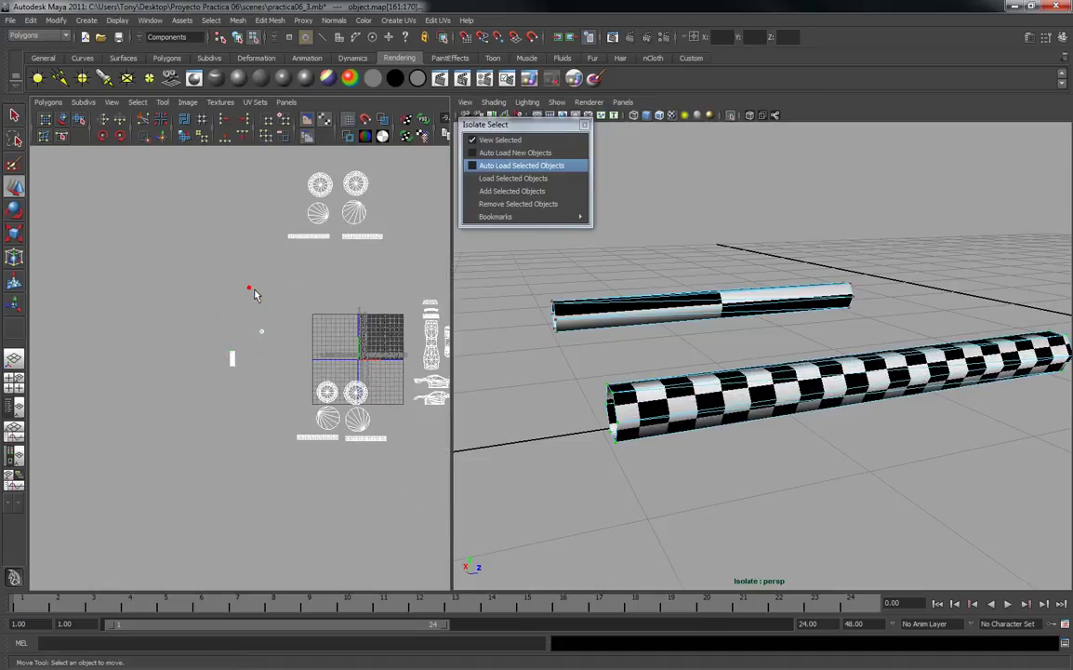
left_click(279, 305)
left_click_drag(605, 328, 558, 319, "alt")
scroll(311, 321, "up", 3)
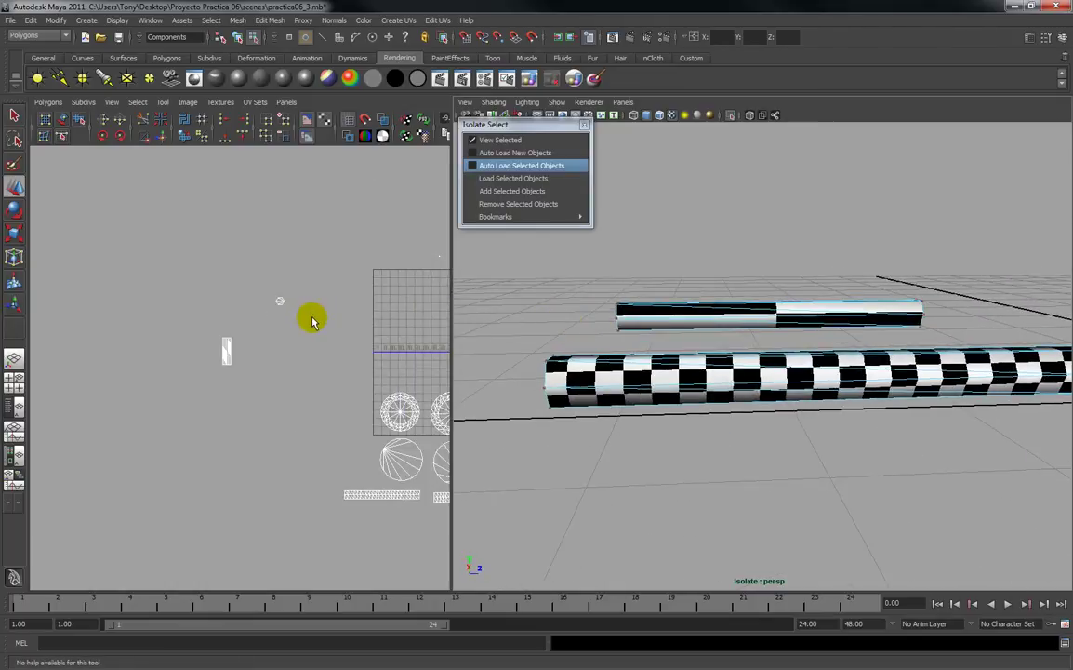
Undo the side shell's moves and scaling together with the nearer bar's cylindrical projection.
key("ctrl+z")
key("ctrl+z")
key("ctrl+z")
key("ctrl+z")
key("ctrl+z")
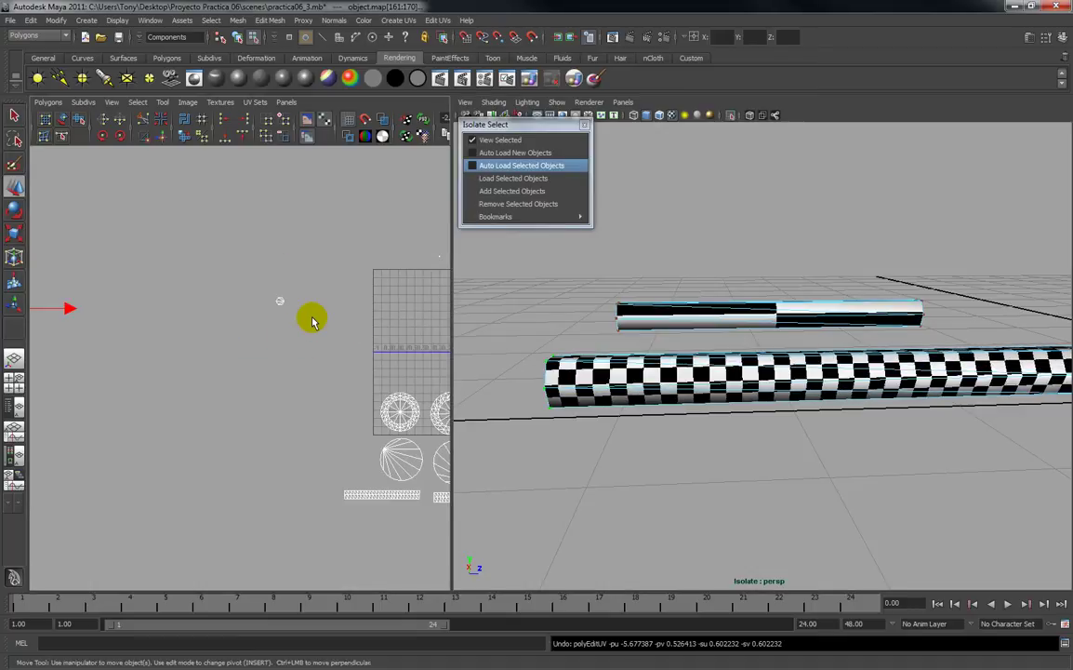
key("ctrl+z")
key("ctrl+z")
key("ctrl+z")
key("ctrl+z")
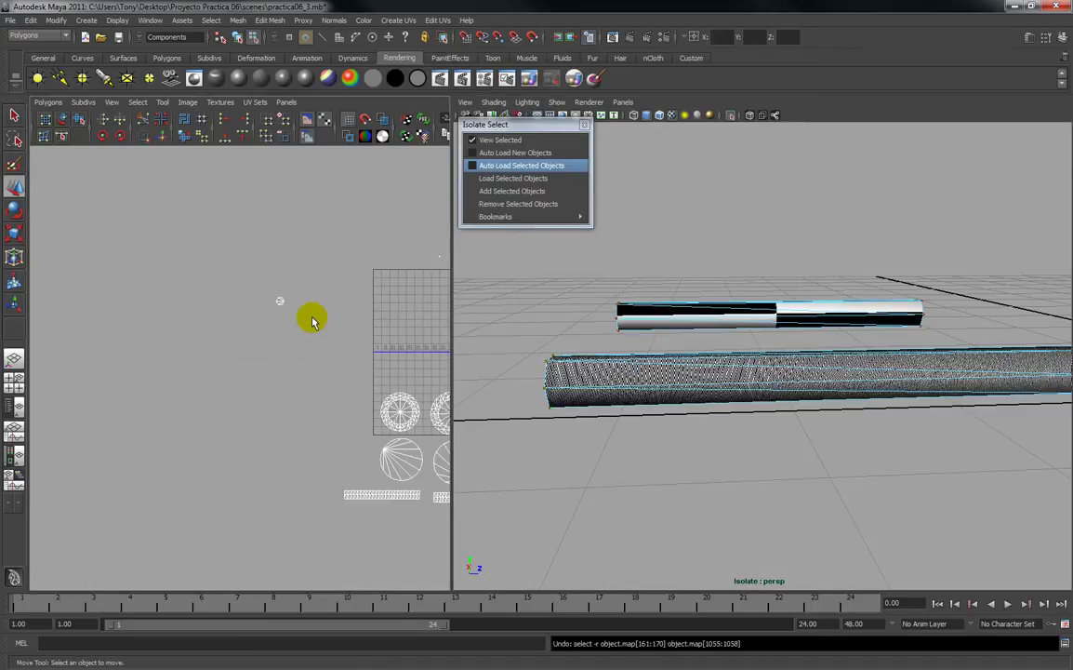
key("ctrl+z")
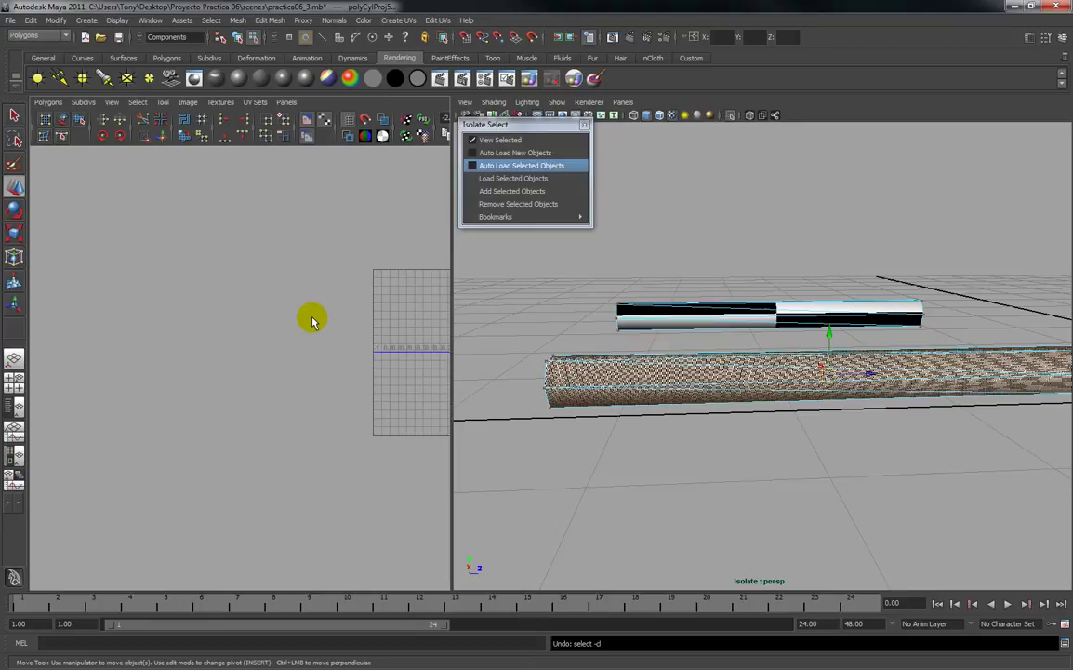
key("ctrl+z")
key("ctrl+z")
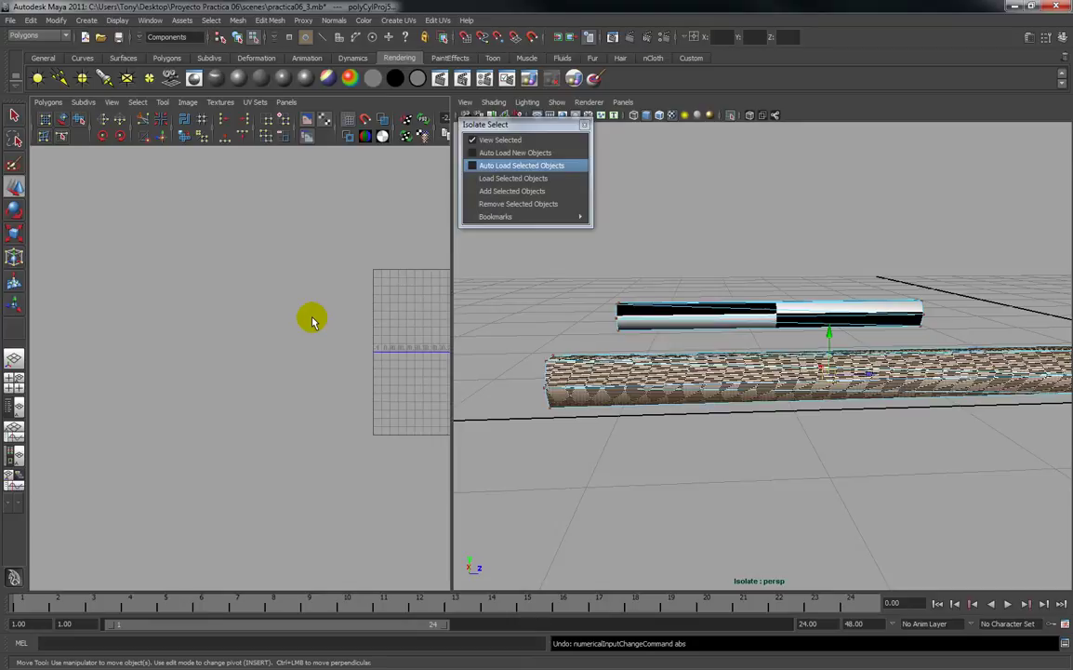
key("ctrl+z")
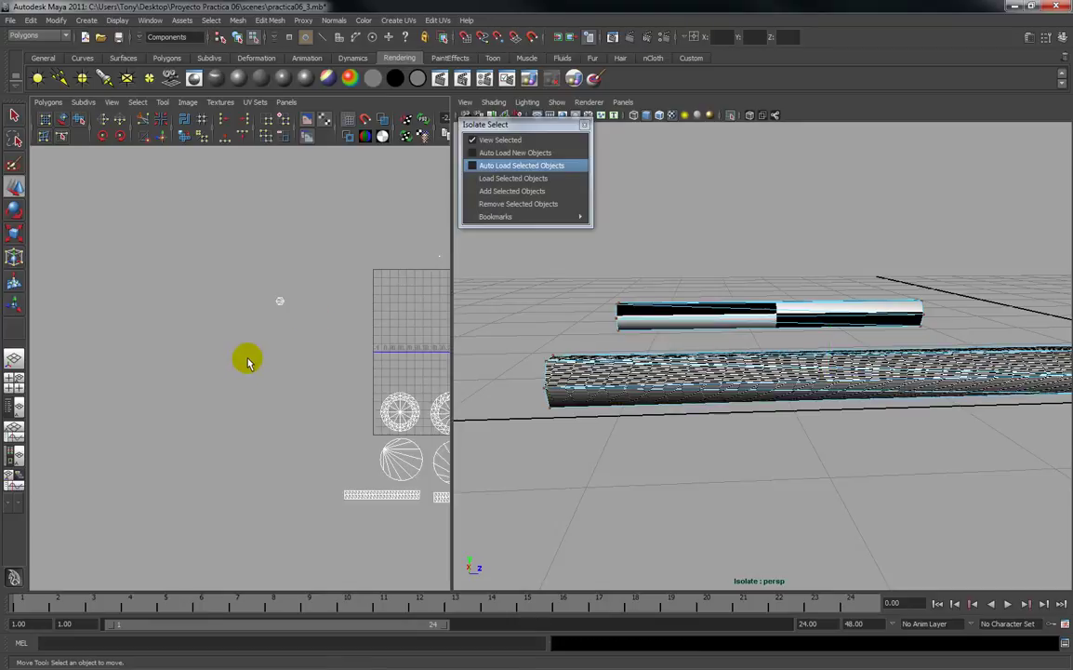
key("ctrl+z")
key("ctrl+z")
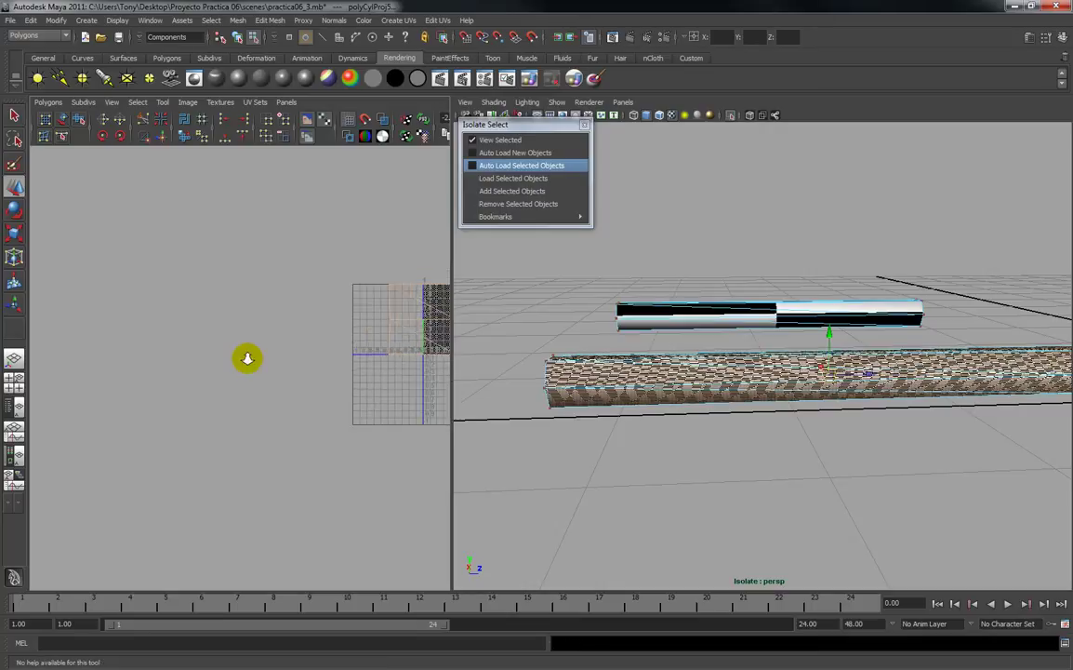
scroll(278, 362, "down", 3)
middle_click_drag(254, 362, 206, 362, "alt")
key("ctrl+z")
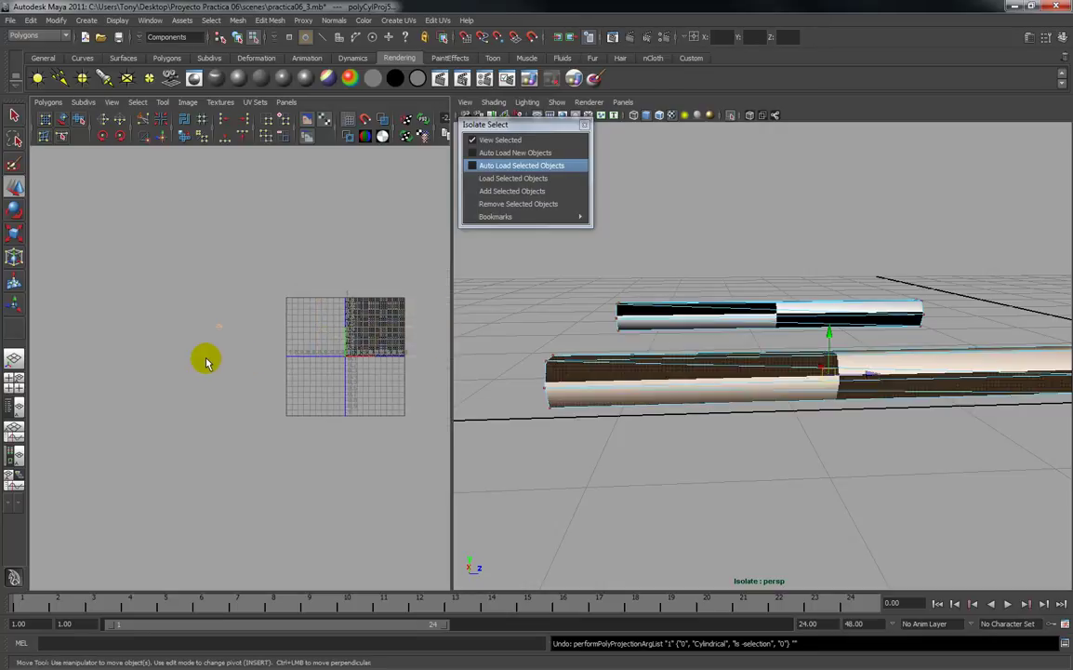
Clear the selection and reselect only the side faces of the nearer hexagonal bar.
left_click(199, 384)
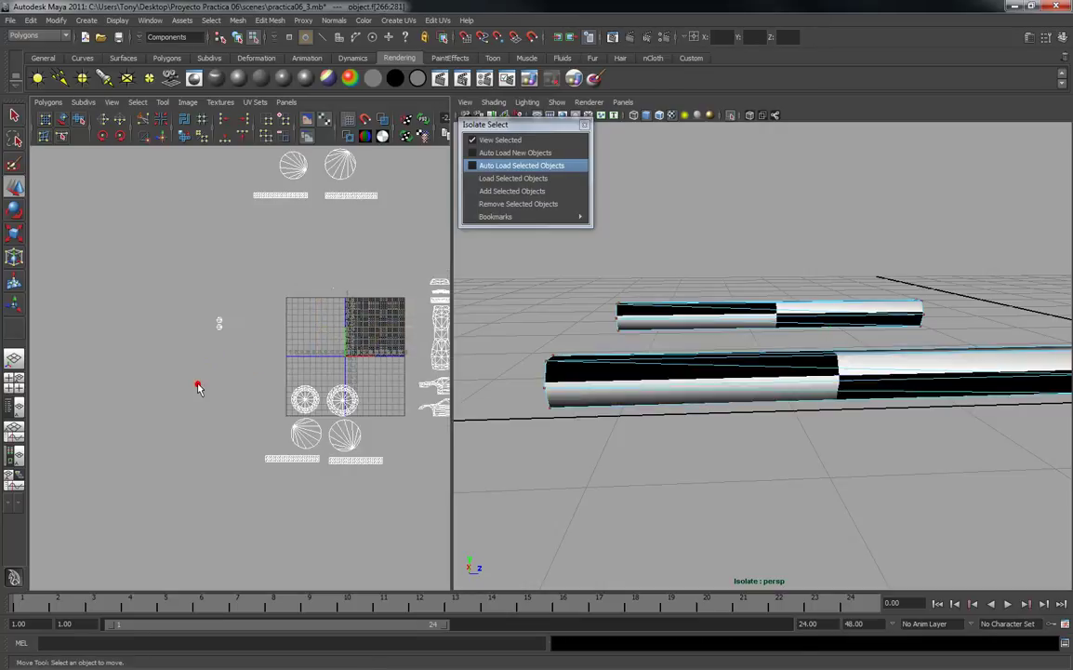
left_click_drag(782, 383, 687, 372, "alt")
middle_click_drag(701, 384, 623, 373, "alt")
left_click_drag(608, 374, 640, 371, "alt")
right_click_drag(640, 372, 616, 244, "alt")
left_click_drag(615, 245, 753, 385, "alt")
left_click_drag(952, 513, 950, 511)
right_click(867, 368)
left_click(868, 394)
left_click_drag(888, 454, 806, 377)
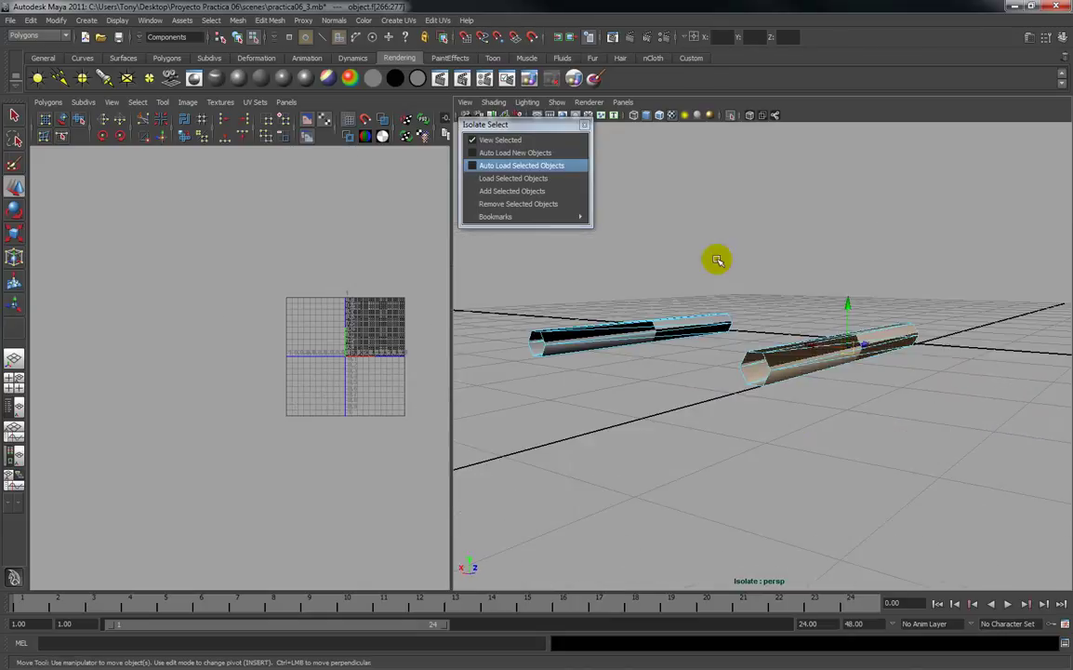
Apply a cylindrical mapping to the selected side faces and extend the projection sweep around the bar.
left_click(417, 20)
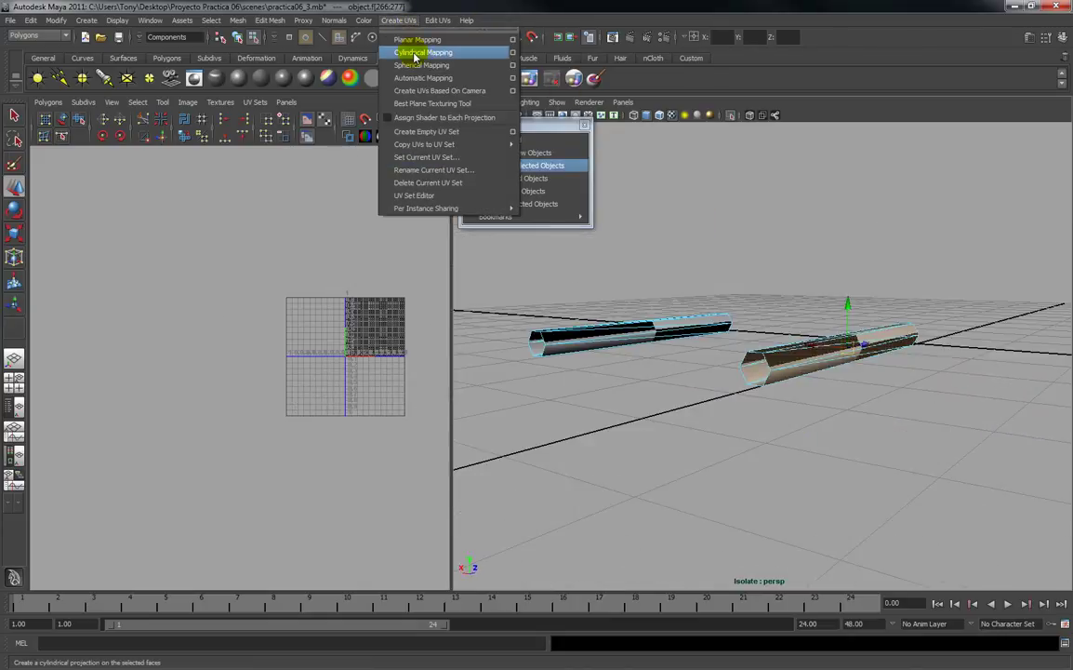
left_click(409, 50)
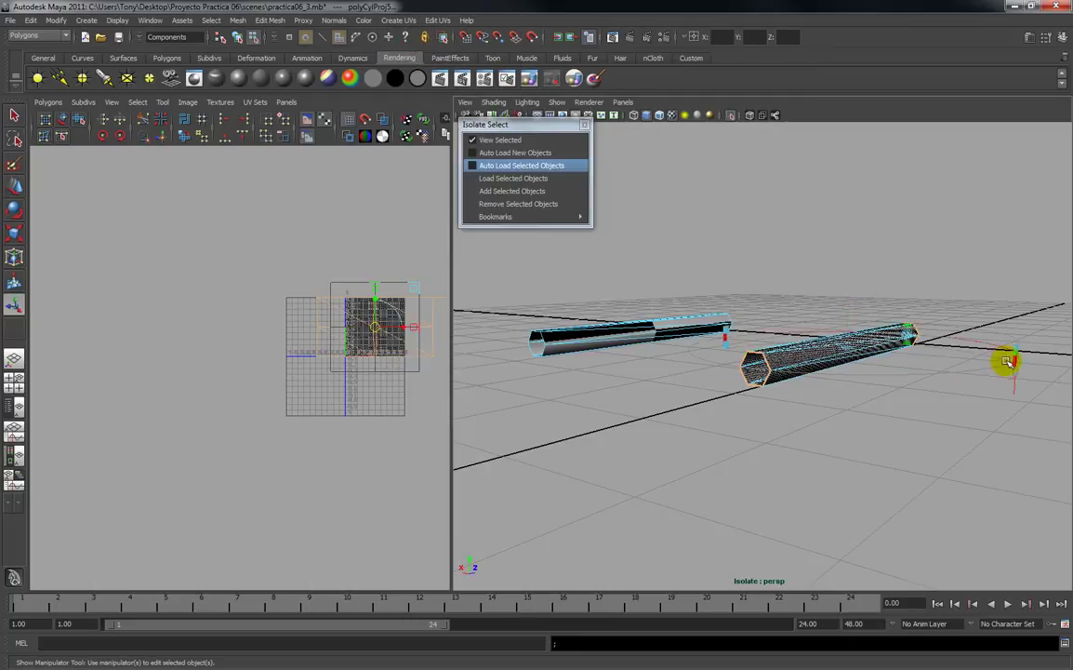
left_click_drag(1012, 361, 762, 395)
scroll(765, 395, "up", 3)
left_click(751, 409)
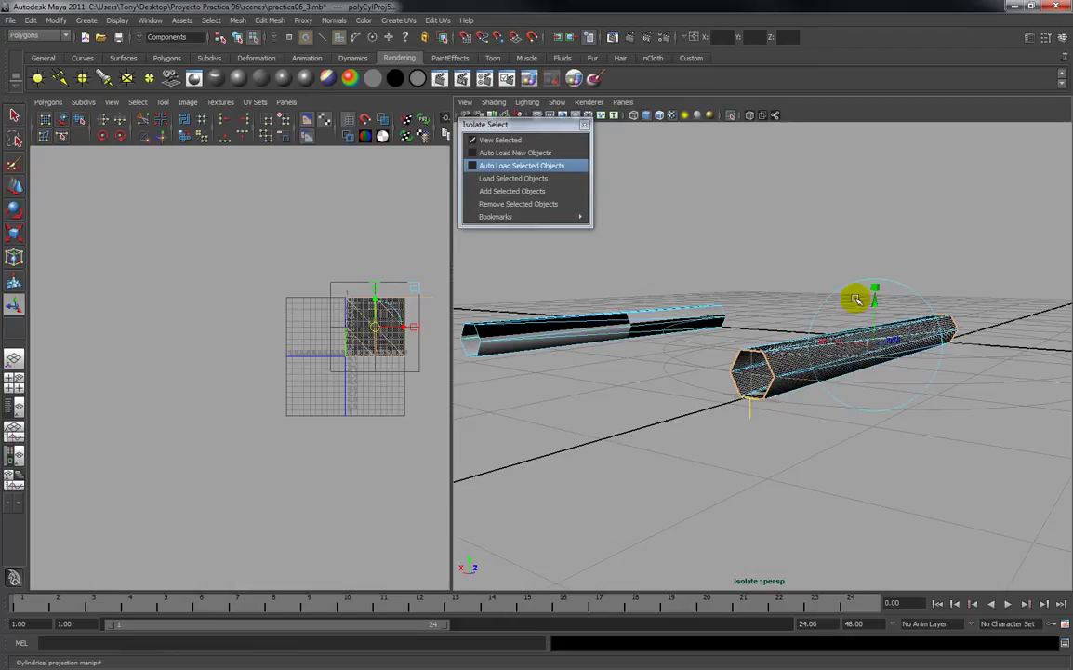
Rotate the cylindrical projection 90 degrees about X so that it follows the bar's length.
left_click(862, 280)
mouse_move(857, 310)
left_mouse_down()
mouse_move(849, 349)
mouse_move(850, 332)
left_mouse_up()
key("ctrl+z")
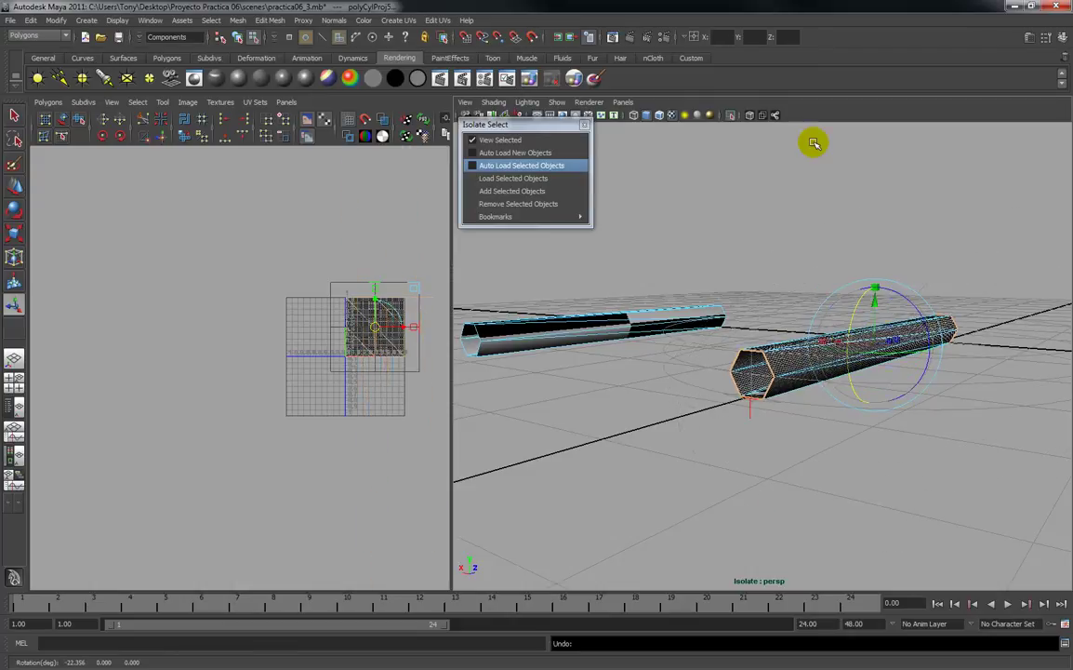
left_click(726, 38)
type("90")
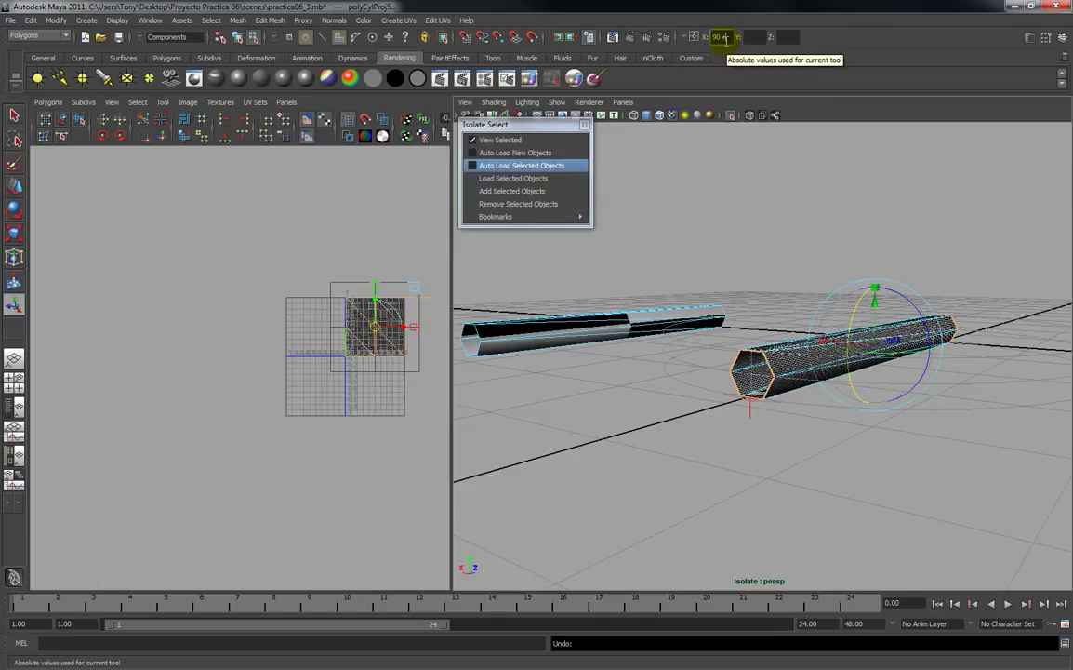
key("Return")
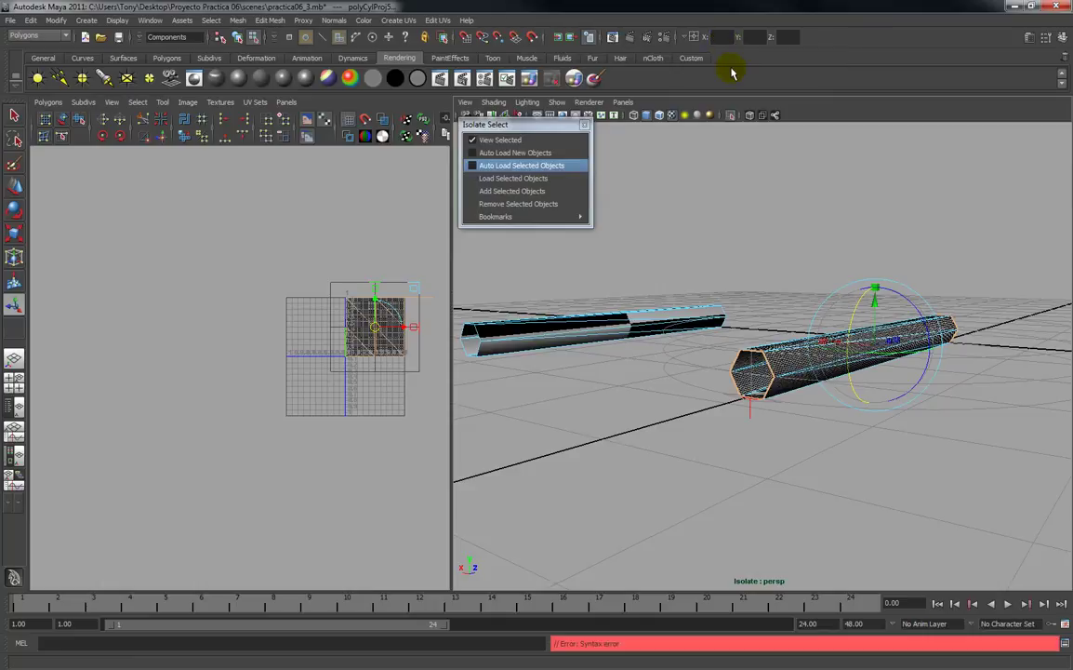
left_click(853, 308)
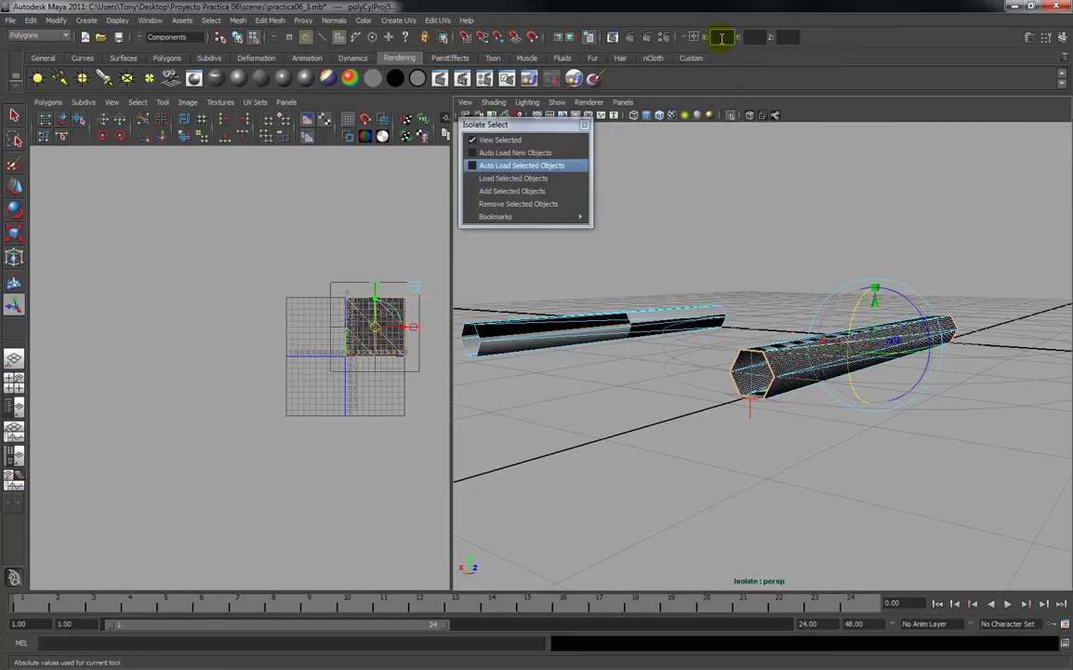
key("Return")
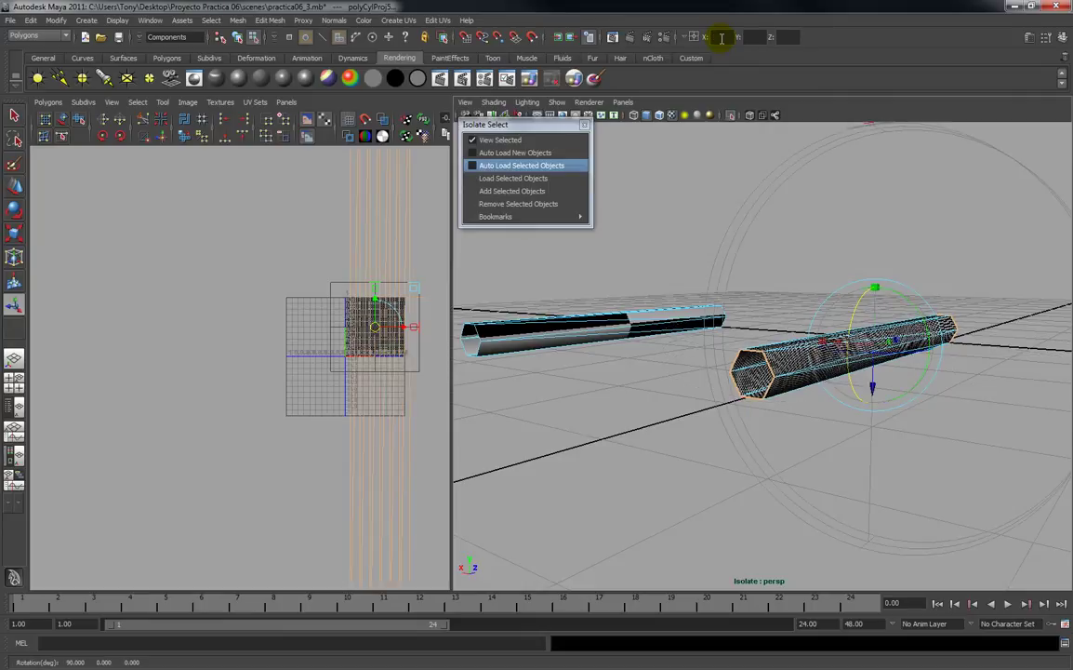
Enlarge the display size of the cylindrical projection's manipulator for easier handling.
left_click_drag(779, 172, 768, 245, "alt")
mouse_move(824, 340)
left_mouse_down("alt")
mouse_move(862, 350)
mouse_move(832, 348)
left_mouse_up("alt")
scroll(806, 363, "up", 2)
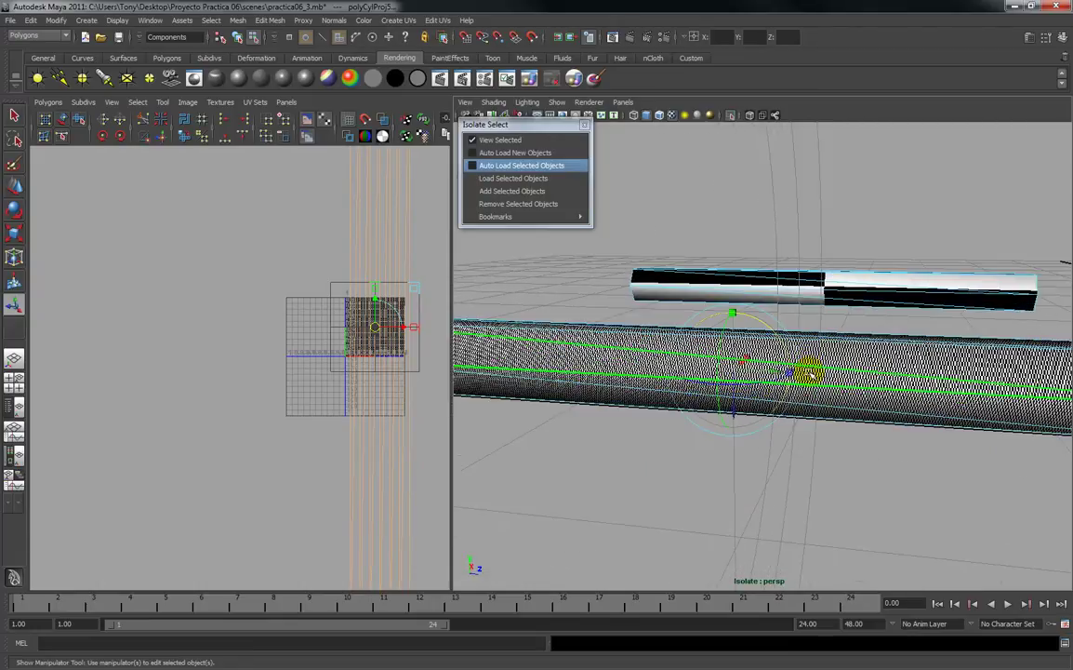
scroll(810, 373, "down", 3)
key("equal")
key("equal")
key("equal")
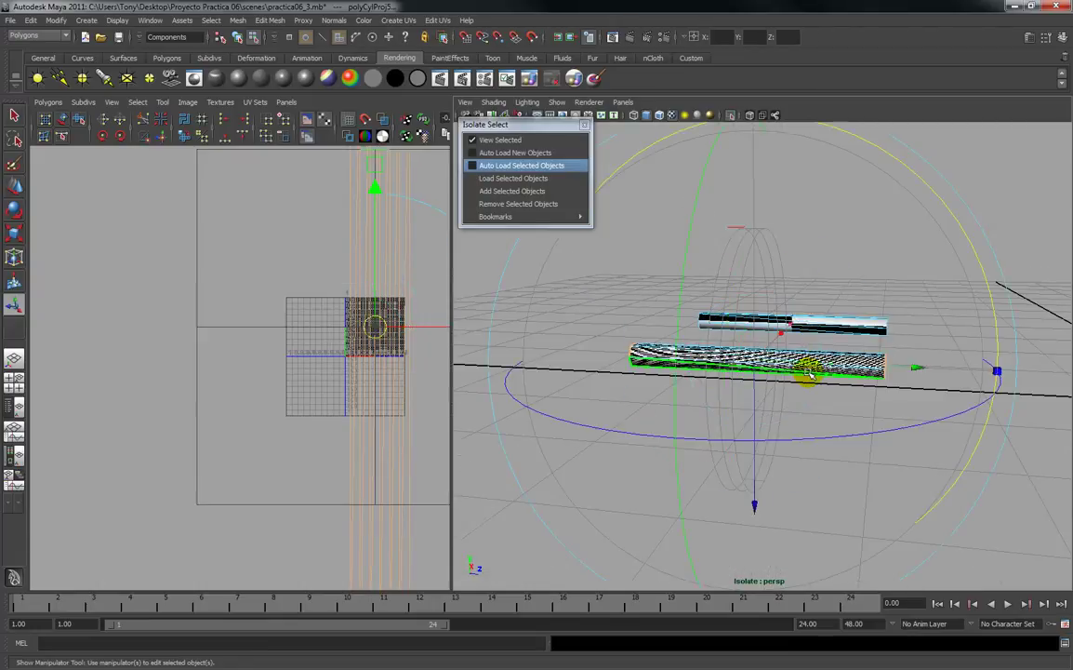
key("minus")
key("minus")
key("equal")
key("equal")
left_click_drag(940, 365, 927, 393, "alt")
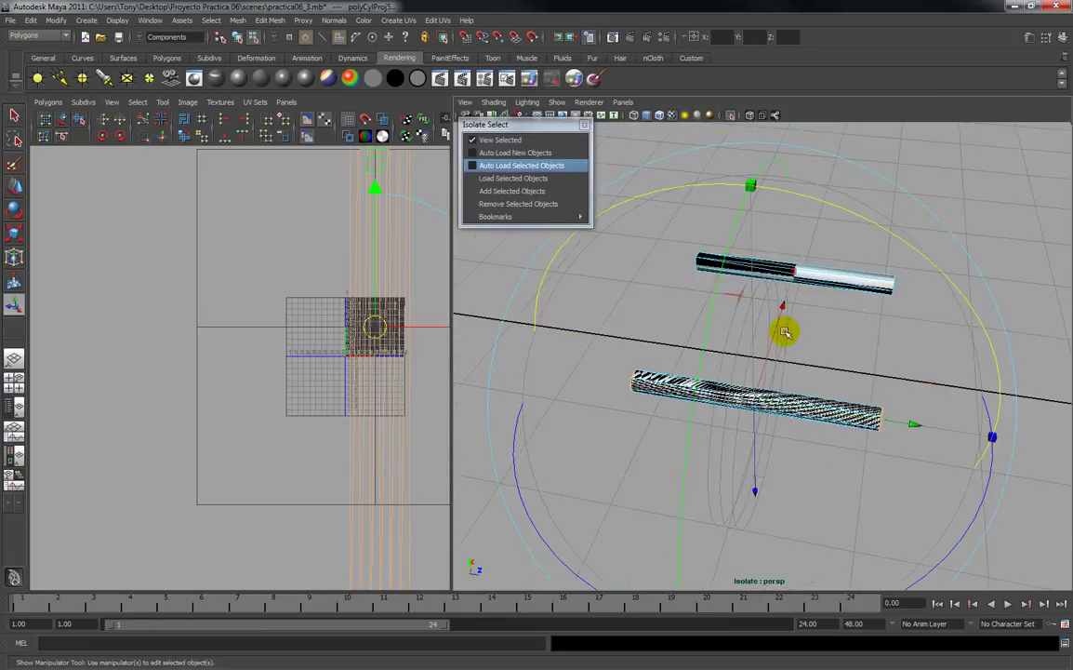
Stretch the cylindrical projection along the bar until its UVs fit the height of the texture tile.
left_click(736, 297)
left_click_drag(805, 420, 595, 456, "alt")
key("t")
scroll(321, 363, "down", 1)
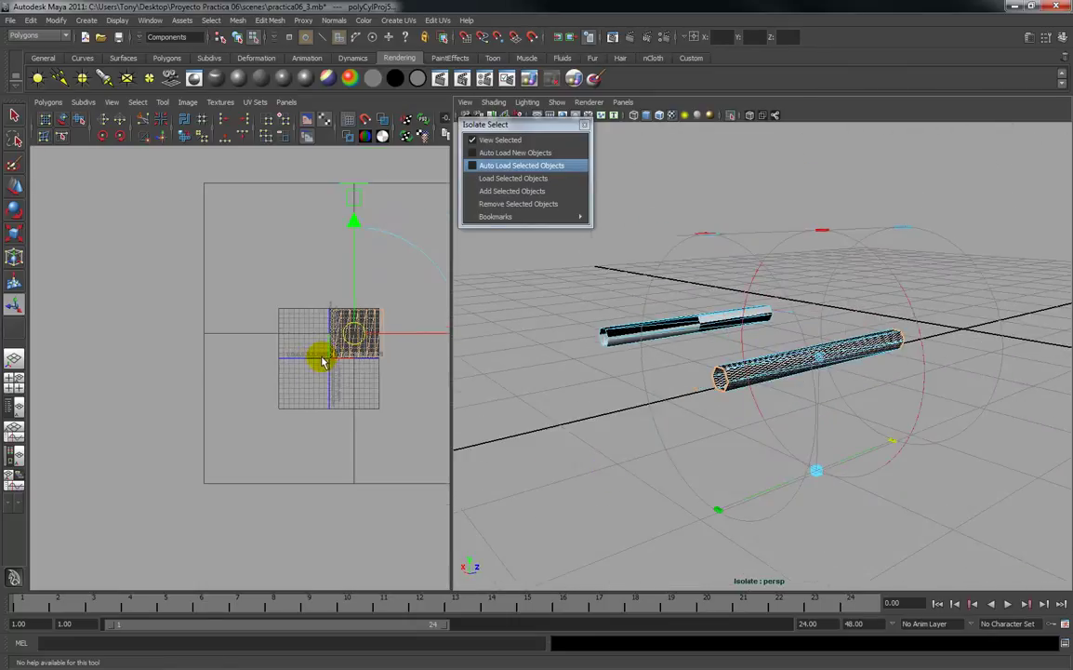
Leave the projection manipulator and select all UVs of the bar's side shell over the texture tile.
scroll(321, 363, "down", 1)
left_click(300, 487)
scroll(314, 428, "up", 3)
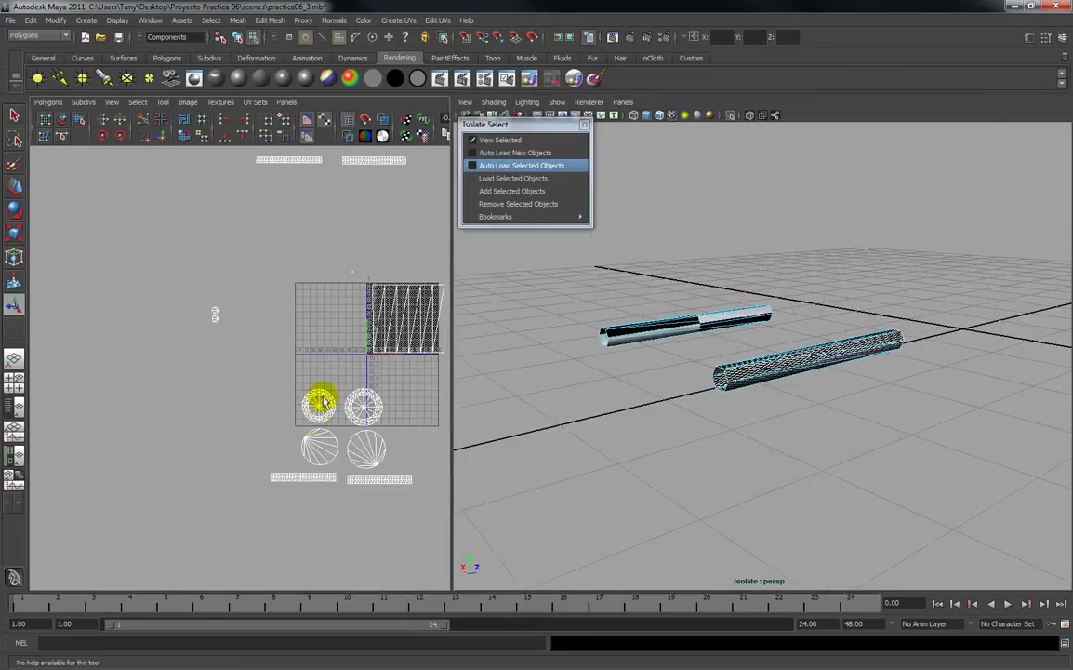
middle_click_drag(313, 421, 181, 426, "alt")
right_click_drag(266, 323, 311, 324)
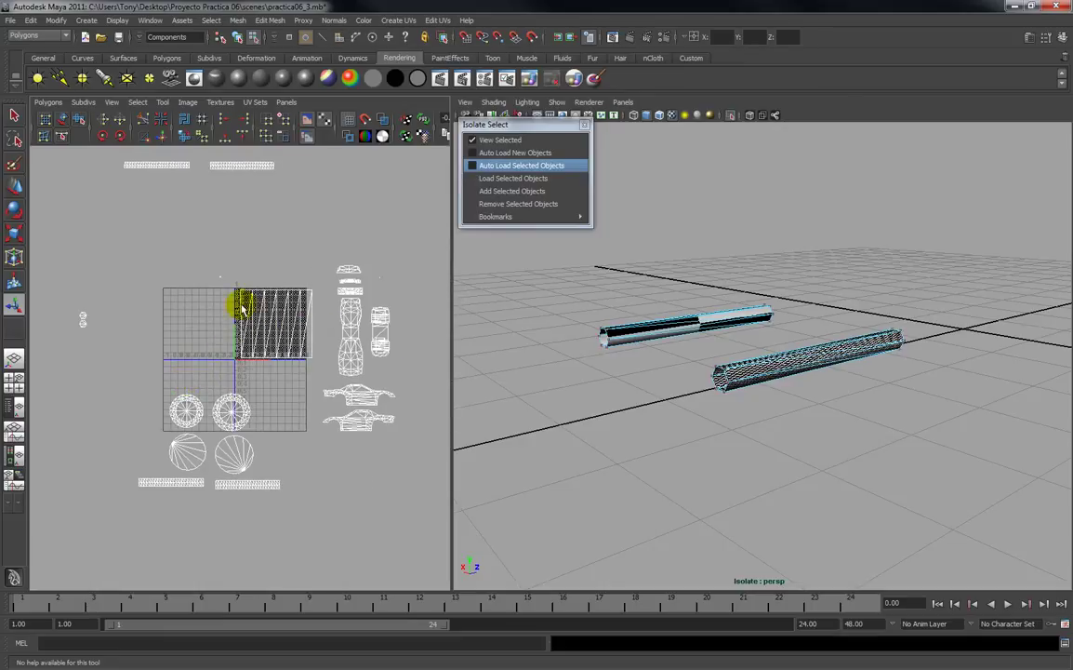
scroll(320, 364, "up", 2)
middle_click_drag(307, 372, 257, 386, "alt")
Scale the bar's side shell down, narrowing it until the checker pattern on the bar looks roughly square.
right_click_drag(748, 406, 751, 572, "alt")
left_click_drag(732, 426, 693, 424, "alt")
key("r")
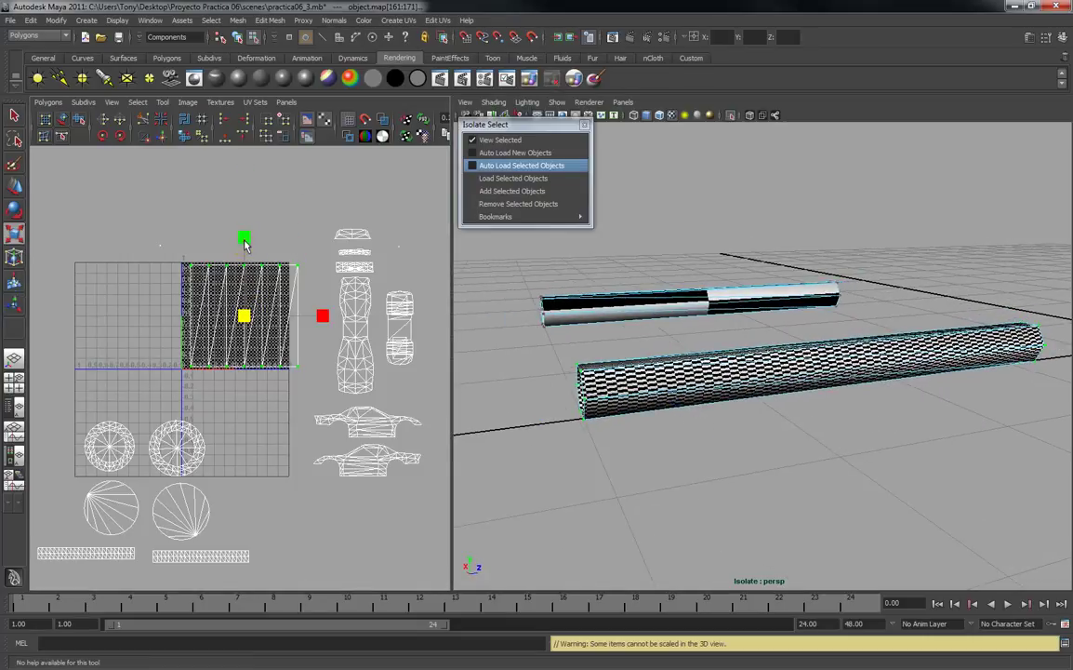
mouse_move(242, 244)
left_mouse_down()
mouse_move(233, 192)
mouse_move(240, 239)
left_mouse_up()
left_click_drag(244, 316, 257, 323)
left_click_drag(323, 316, 201, 342)
Move the scaled side shell left of the texture tile, right beside the two end-cap shells.
middle_click_drag(201, 343, 302, 324, "alt")
key("w")
left_click_drag(345, 313, 76, 305)
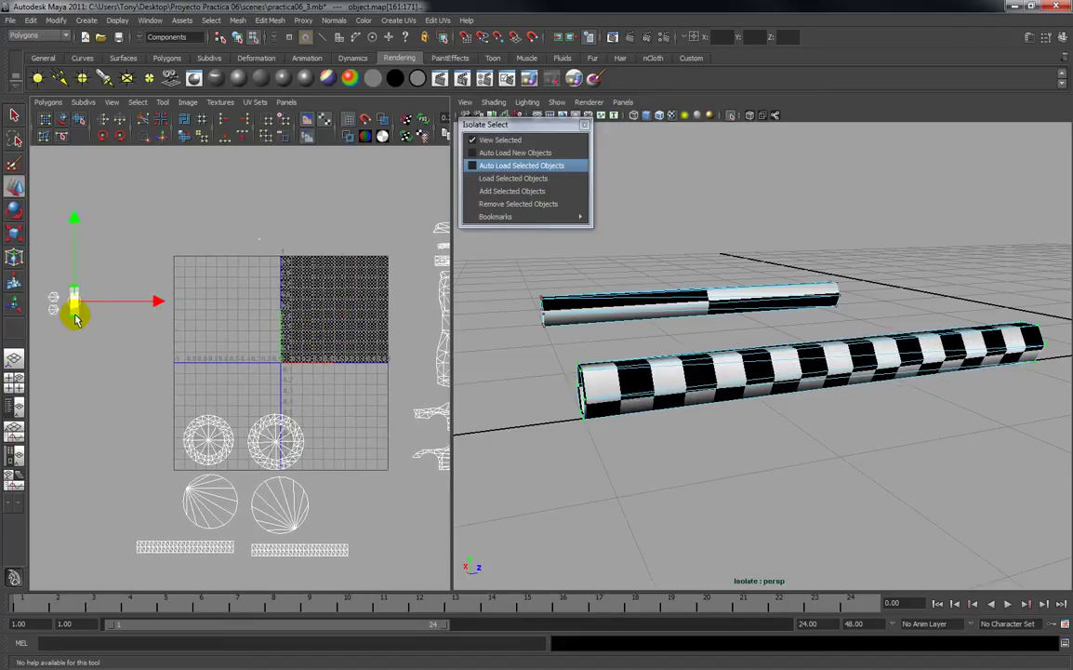
Select the side faces of the bar that still lacks a fine checker pattern and apply Cylindrical Mapping to them.
left_click(83, 352)
left_click_drag(582, 335, 734, 332, "alt")
right_click(608, 337)
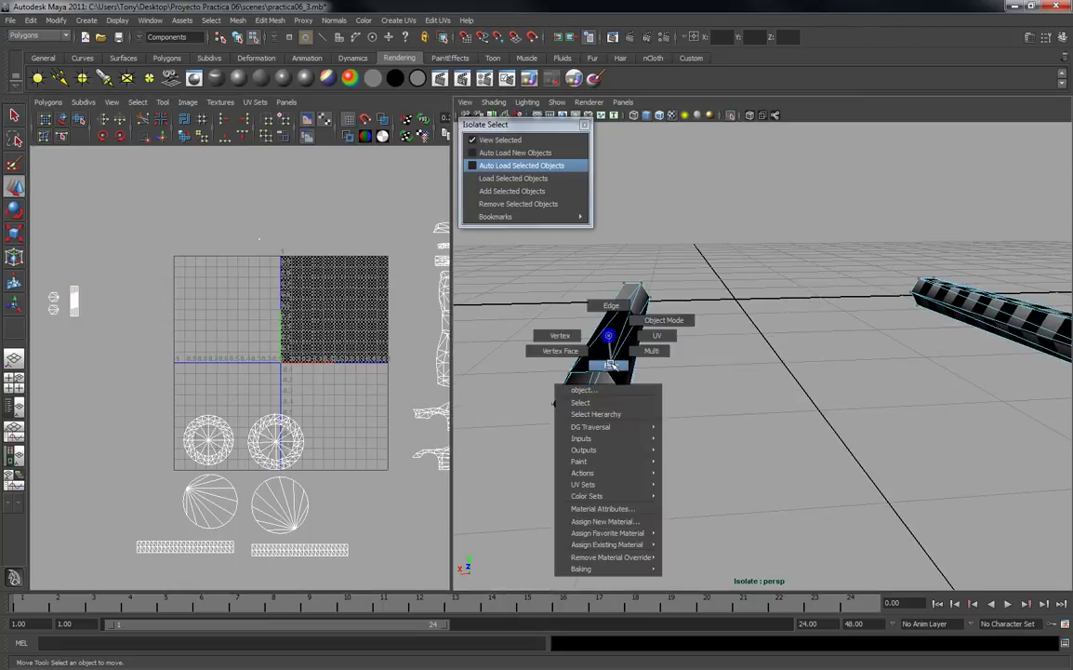
right_click_drag(695, 367, 637, 314, "alt")
mouse_move(740, 387)
left_mouse_down()
mouse_move(748, 395)
mouse_move(731, 388)
left_mouse_up()
left_click(395, 18)
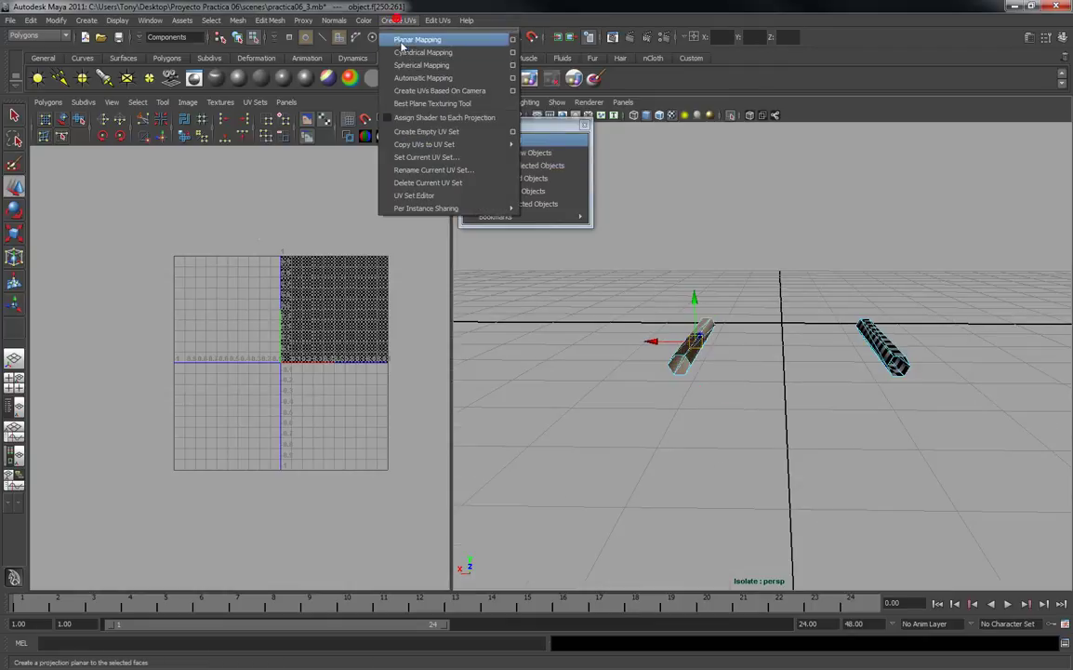
left_click(377, 56)
right_click_drag(635, 350, 726, 366, "alt")
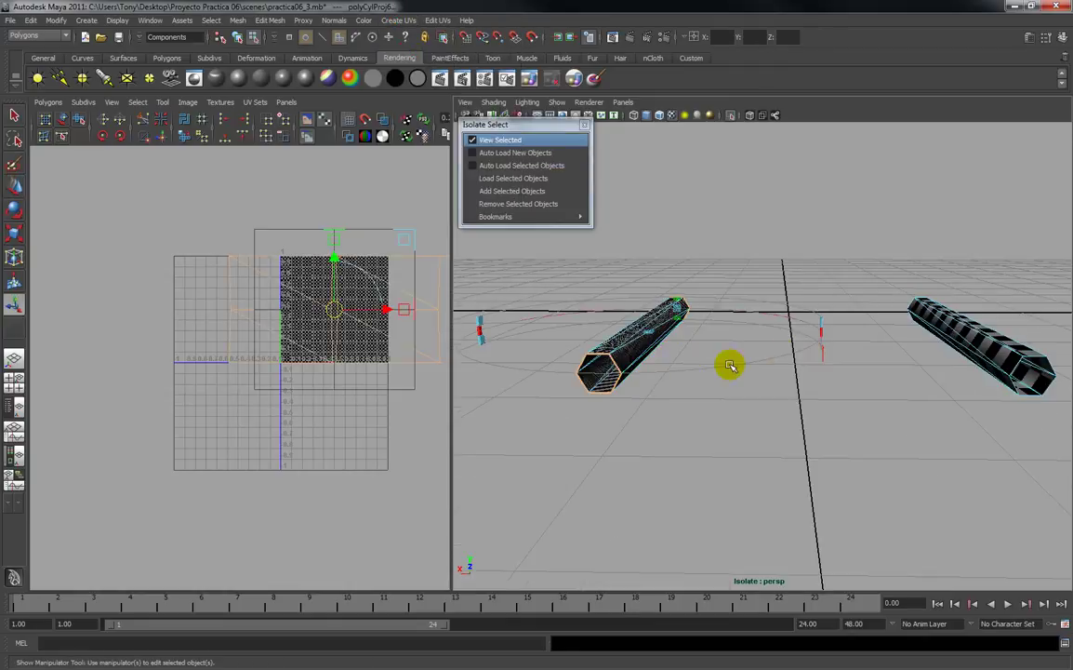
Rotate the cylindrical projection by 90 on X so its axis runs along the bar.
mouse_move(807, 354)
left_mouse_down("alt")
mouse_move(750, 359)
mouse_move(788, 346)
left_mouse_up("alt")
left_click(790, 342)
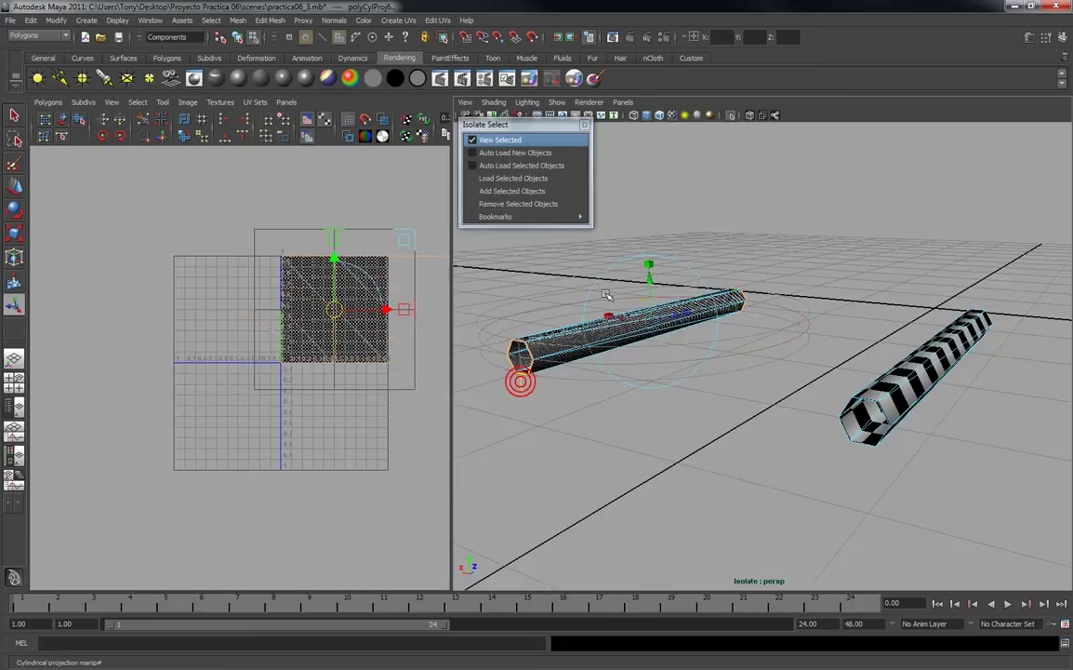
left_click(629, 269)
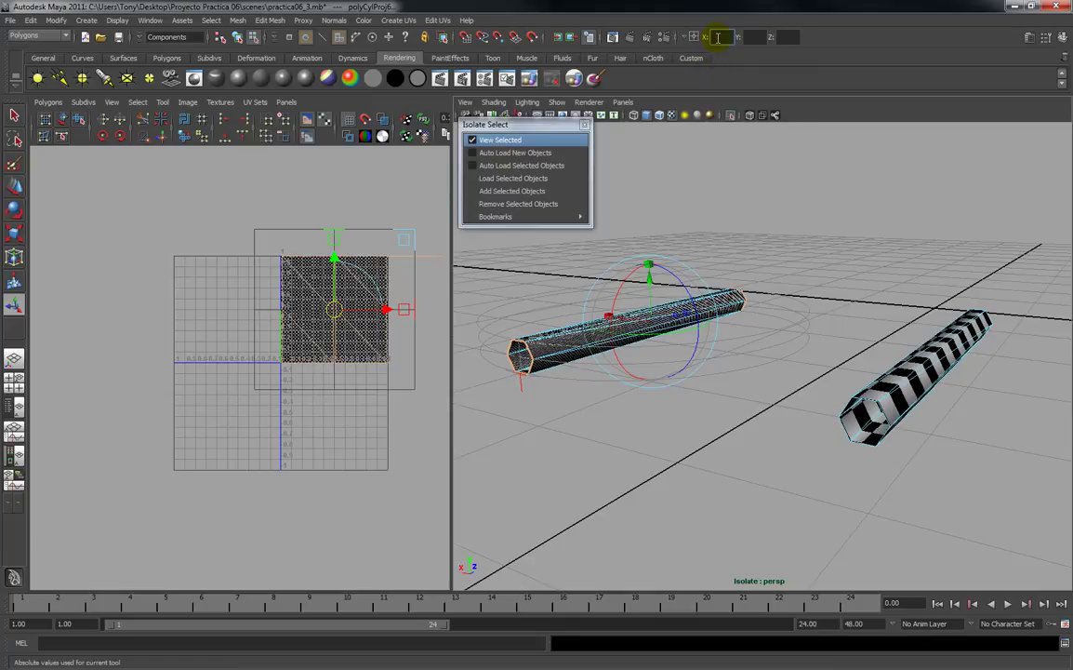
type("90")
key("Return")
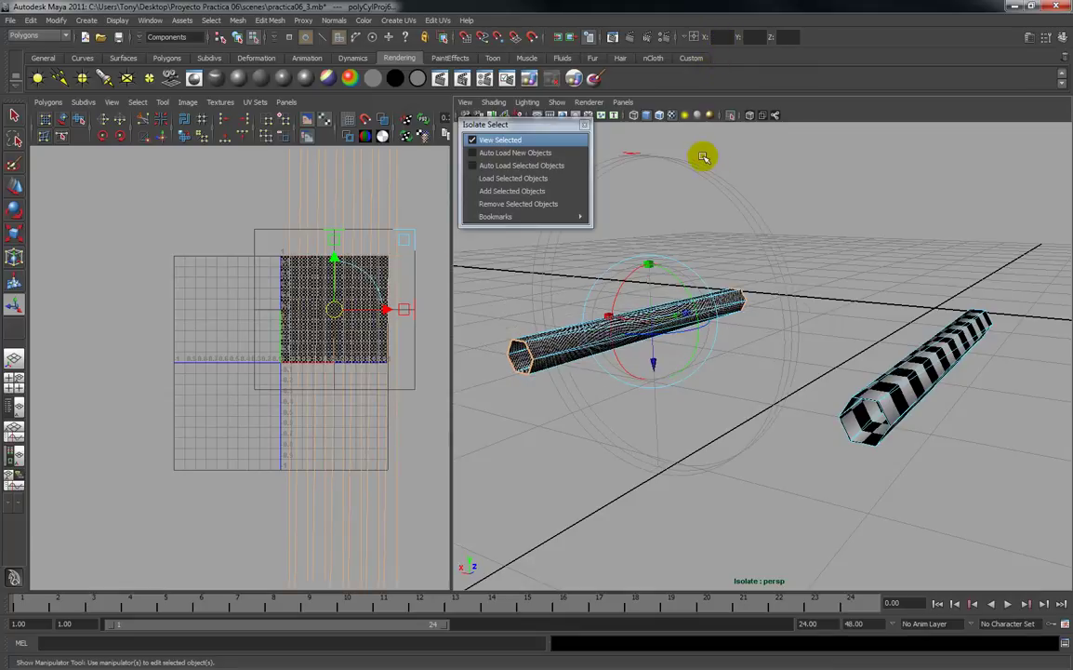
Stretch this bar's rotated projection lengthwise until its UVs match the texture tile's height, and leave the projection manipulator.
left_click_drag(687, 336, 744, 268, "alt")
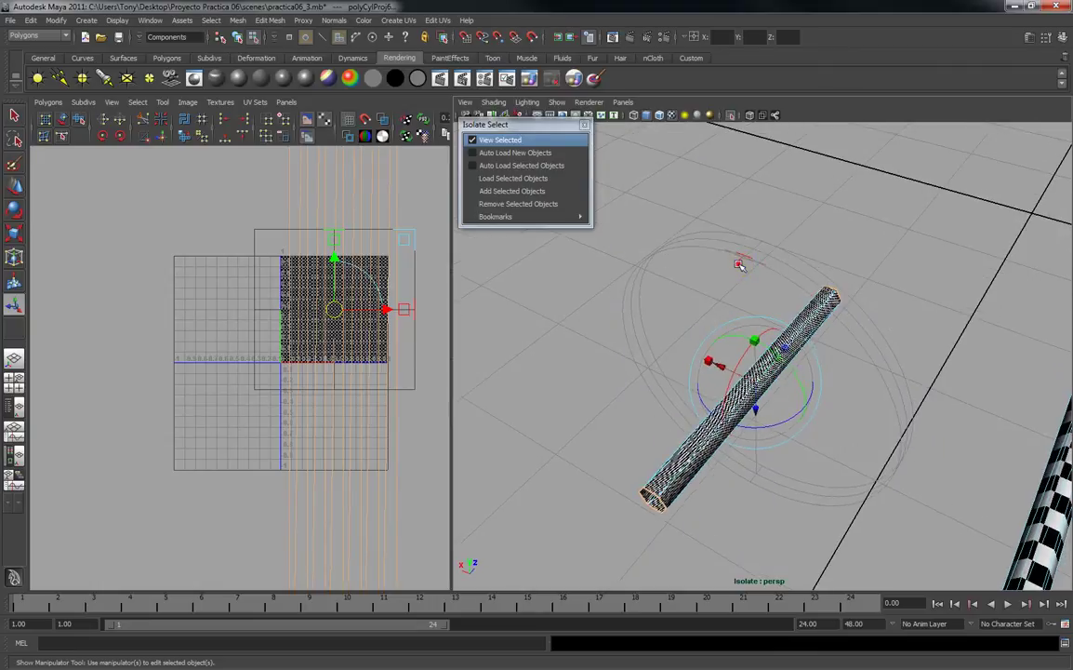
left_click(738, 262)
left_click_drag(745, 453, 622, 573, "alt")
scroll(386, 330, "down", 2)
middle_click_drag(302, 341, 342, 304, "alt")
scroll(342, 304, "down", 1)
left_click(352, 435)
Select the bar's side-shell UVs over the texture tile and scale them down, narrowing them until the checker squares look even.
right_click(346, 272)
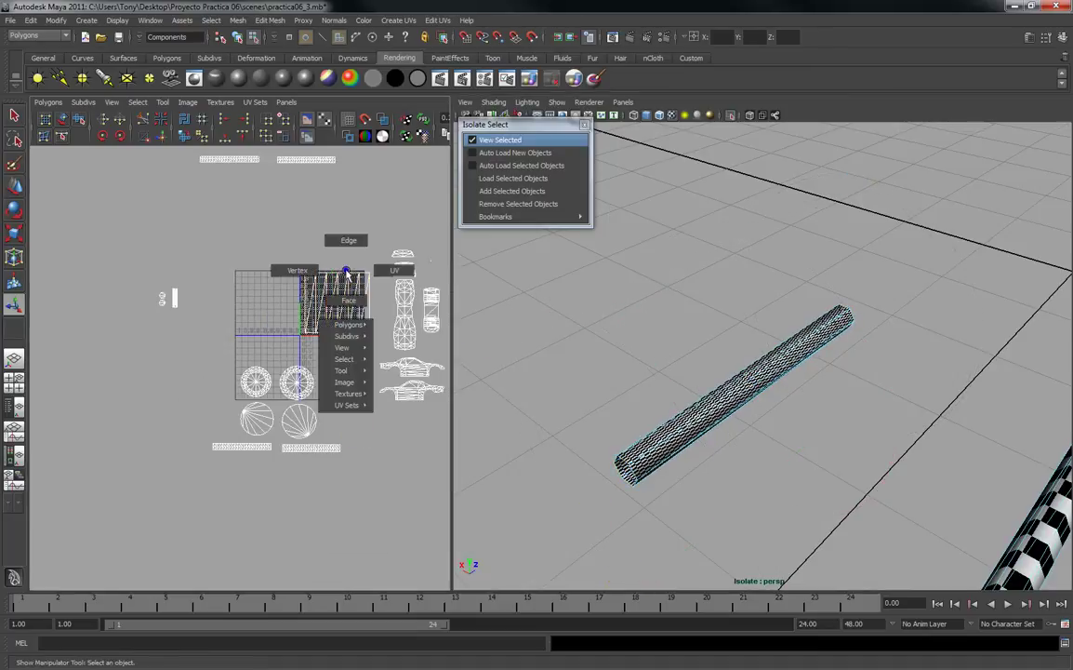
left_click(374, 275)
left_click_drag(379, 345, 381, 348)
key("r")
left_click_drag(340, 301, 293, 321)
left_click_drag(392, 307, 356, 304)
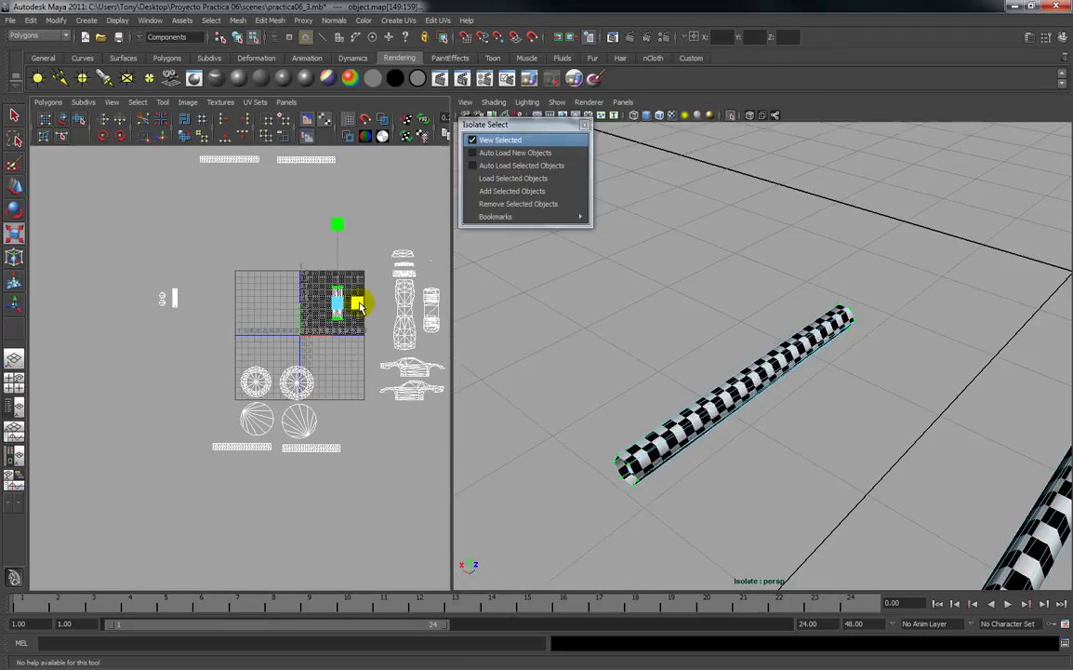
left_click_drag(454, 365, 461, 349, "alt")
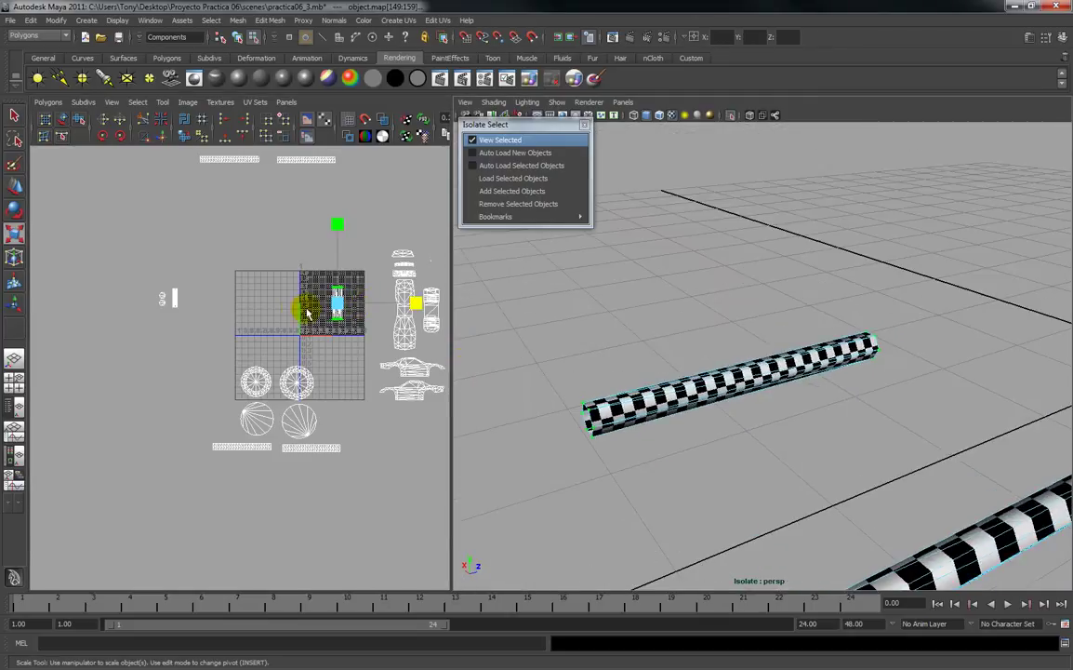
Move the scaled shell out of the texture tile and place it beside the first bar's side shell.
left_click_drag(338, 307, 188, 304)
key("w")
key("r")
key("w")
scroll(179, 335, "up", 2)
middle_click_drag(174, 333, 178, 338, "alt")
left_click_drag(165, 272, 158, 273)
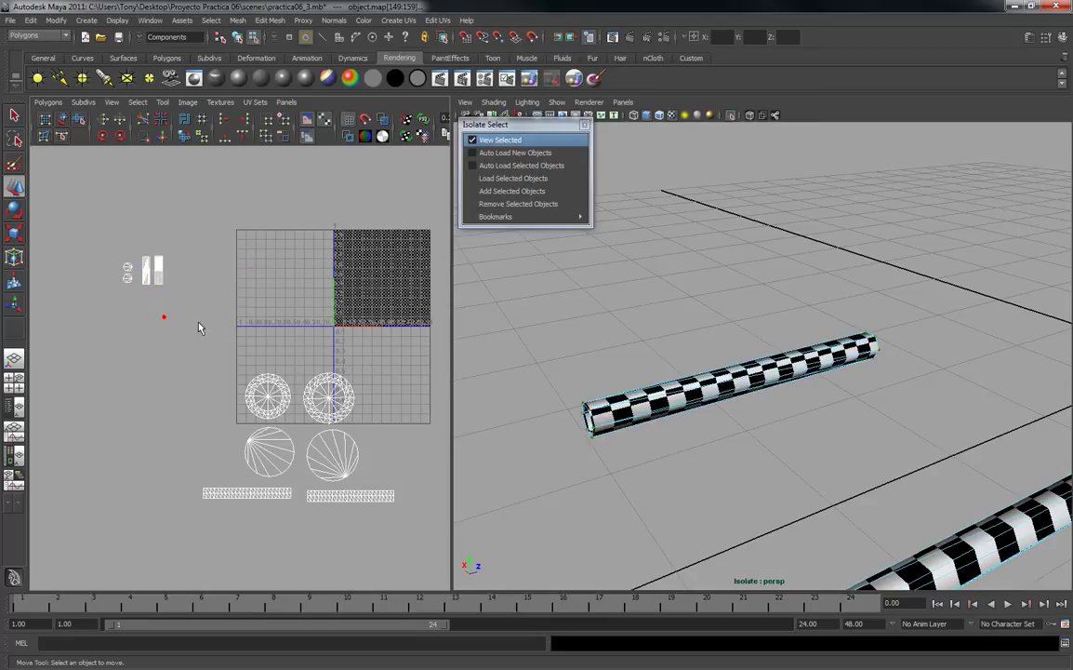
left_click(163, 316)
Select the UVs of the right spoked wheel shell in the group above the texture tile and normalize them.
scroll(191, 320, "down", 3)
middle_click_drag(199, 322, 188, 398, "alt")
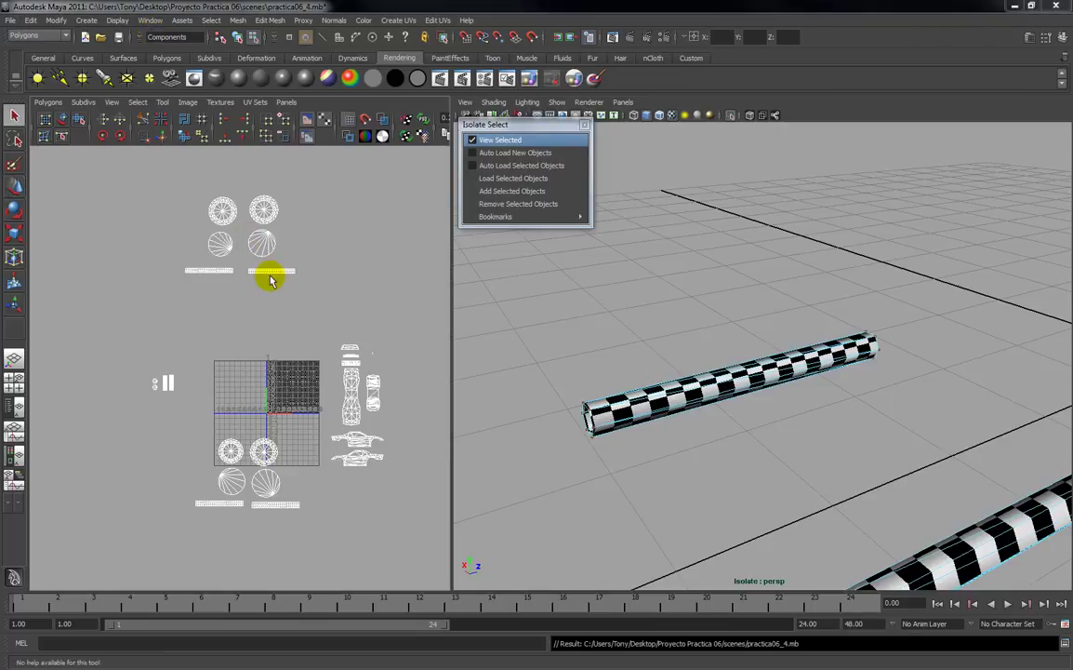
scroll(246, 297, "up", 3)
mouse_move(223, 364)
middle_mouse_down("alt")
mouse_move(233, 462)
mouse_move(238, 377)
mouse_move(228, 363)
middle_mouse_up("alt")
scroll(237, 342, "down", 2)
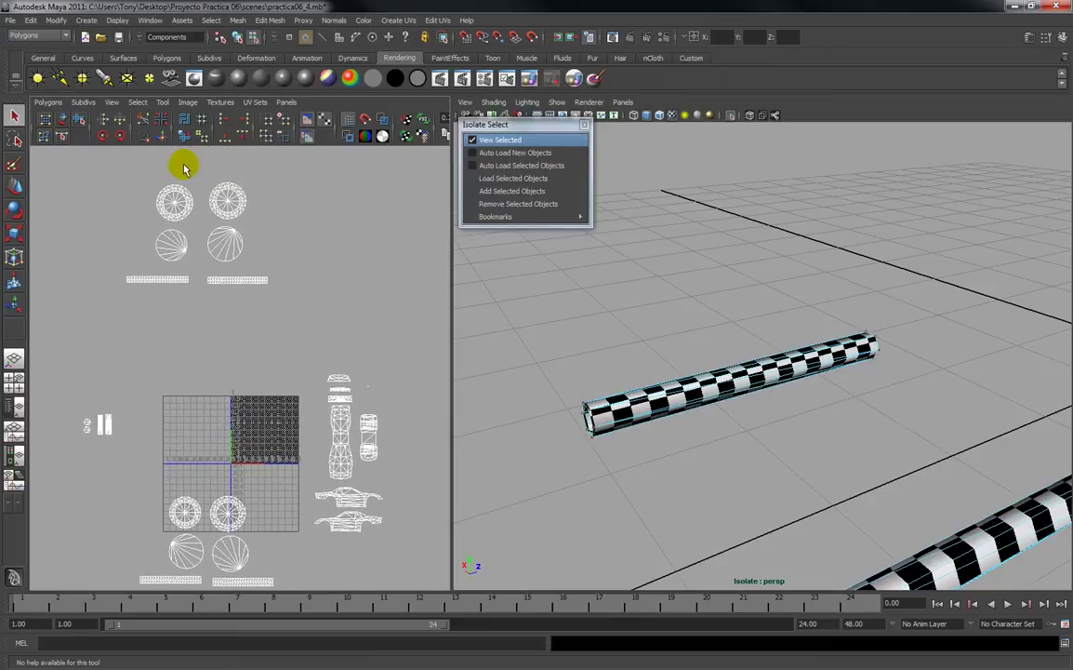
right_click(223, 199)
left_click(230, 194)
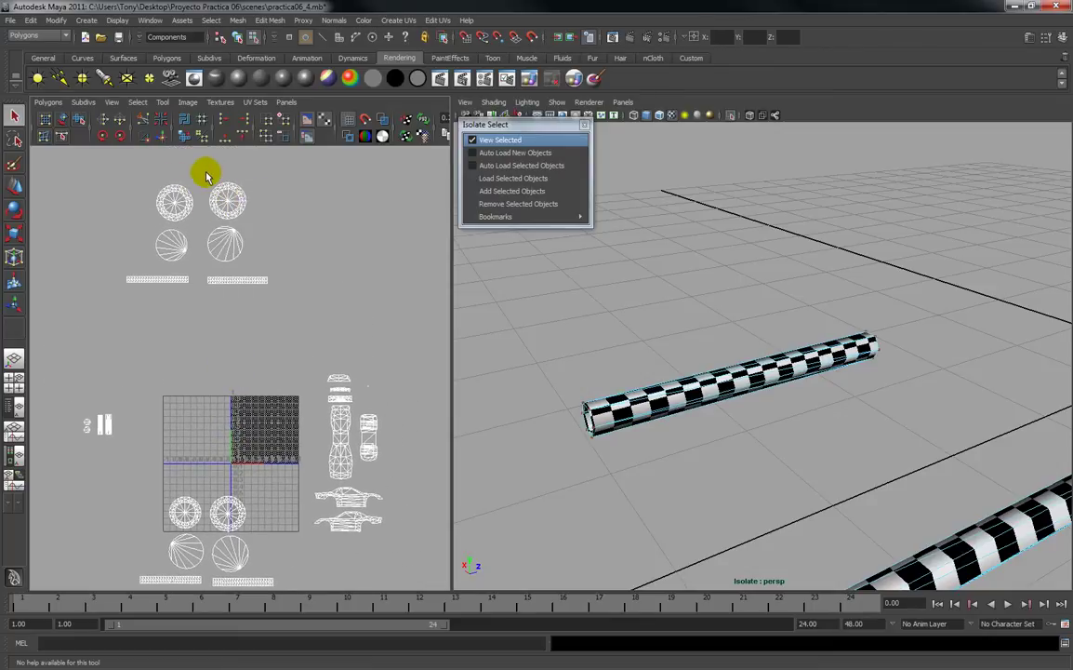
left_click_drag(252, 225, 253, 225)
scroll(254, 225, "up", 3)
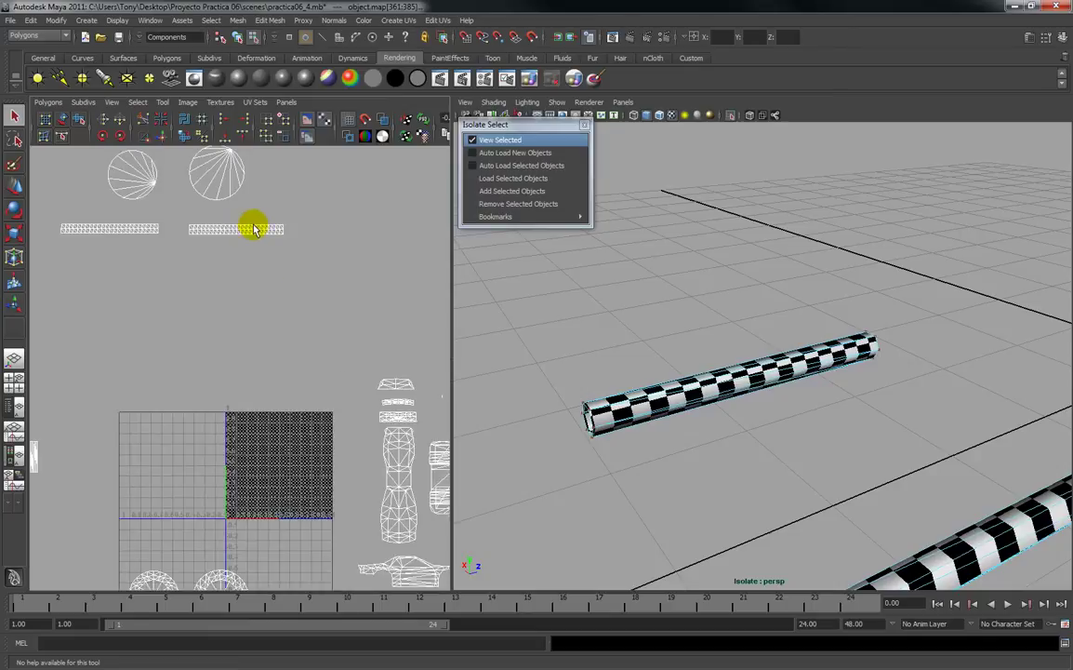
middle_click_drag(254, 225, 262, 303, "alt")
right_click_drag(261, 302, 244, 194, "alt")
middle_click_drag(248, 281, 249, 263, "alt")
scroll(246, 260, "down", 2)
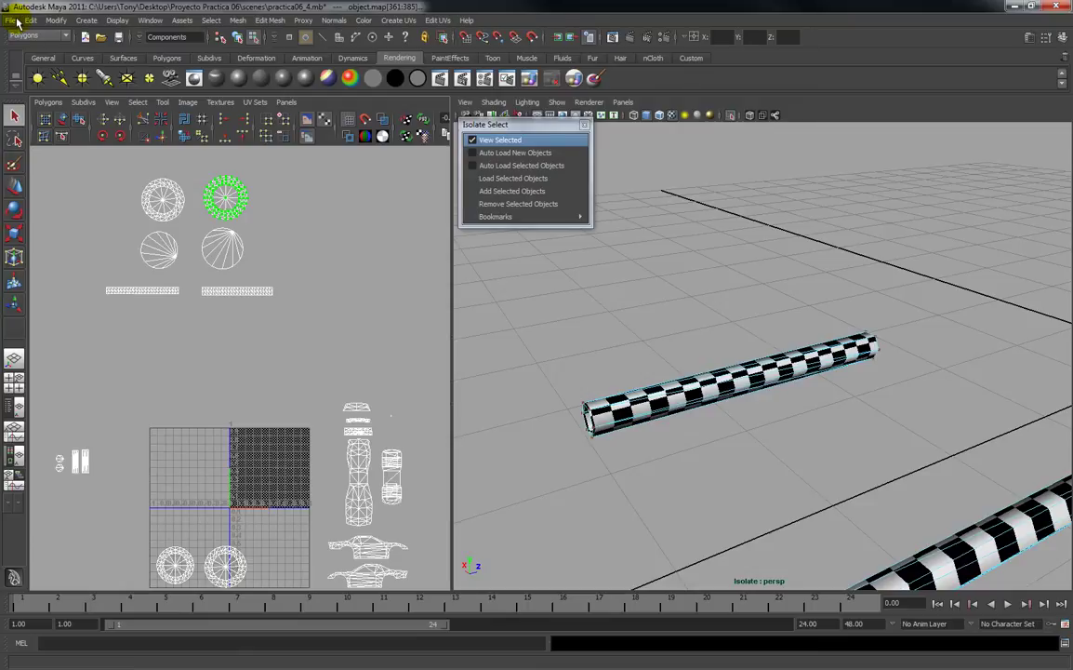
left_click(47, 103)
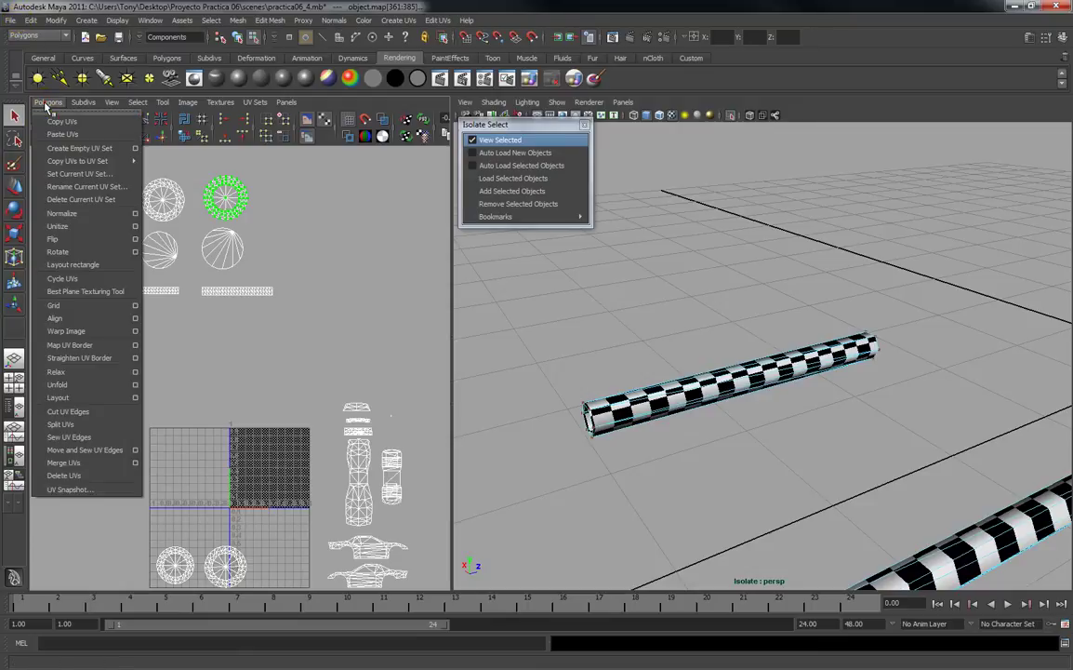
left_click(63, 215)
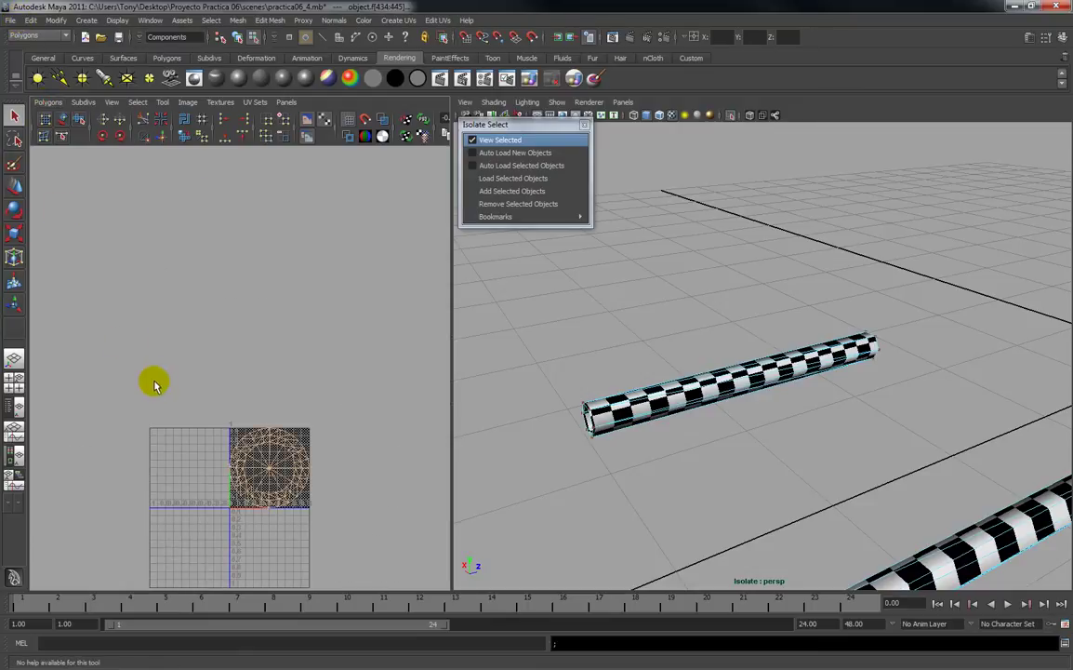
Select the UVs of the left spoked wheel shell in the upper group and normalize them.
middle_click_drag(125, 342, 158, 330, "alt")
scroll(160, 338, "up", 2)
right_click_drag(175, 623, 164, 372, "alt")
left_click(163, 313)
middle_click_drag(156, 282, 173, 430, "alt")
right_click_drag(158, 254, 186, 255)
left_click_drag(202, 283, 202, 281)
left_click(48, 103)
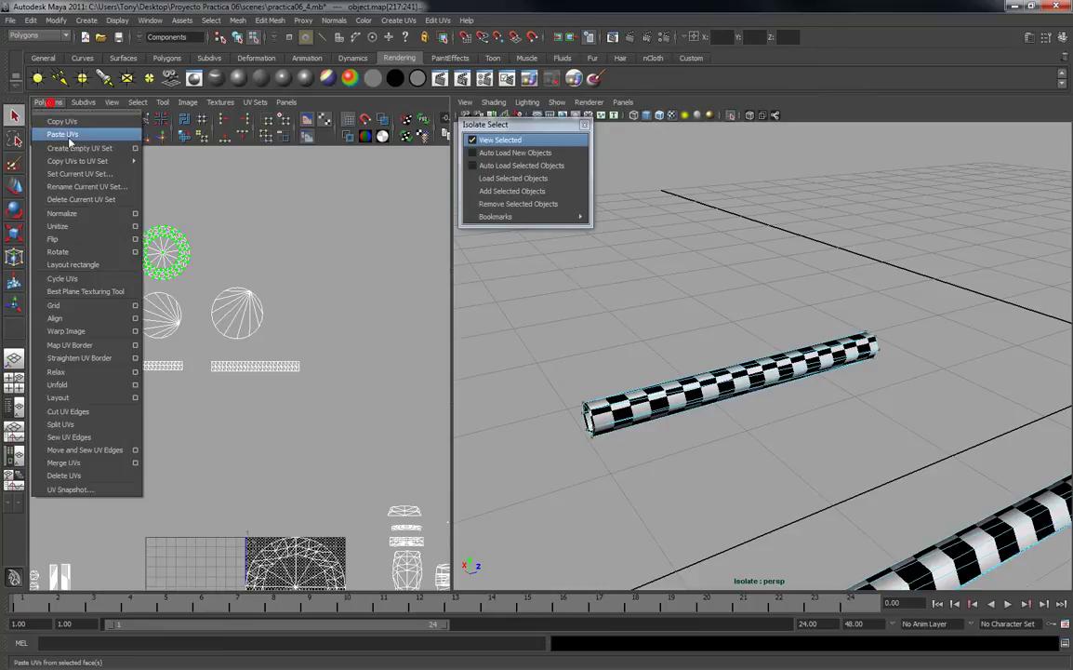
left_click(85, 213)
Select the UVs of the left spoked wheel shell in the group below the texture tile and normalize them.
middle_click_drag(256, 495, 218, 245, "alt")
middle_click_drag(211, 413, 237, 356, "alt")
right_click_drag(237, 359, 228, 483, "alt")
left_click(229, 485)
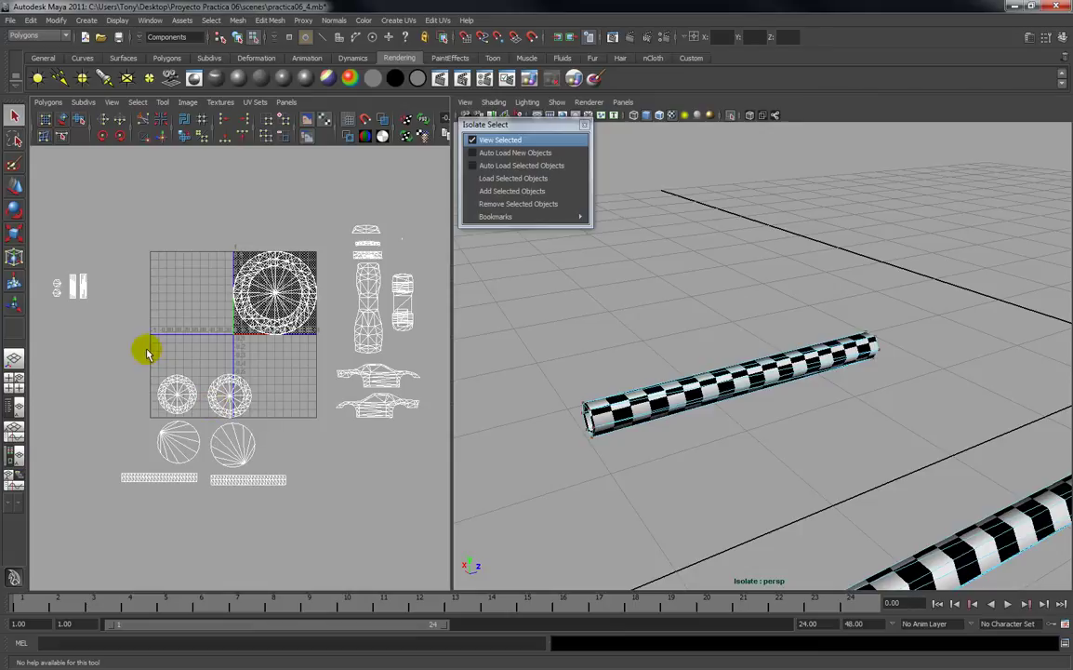
left_click_drag(199, 421, 149, 367)
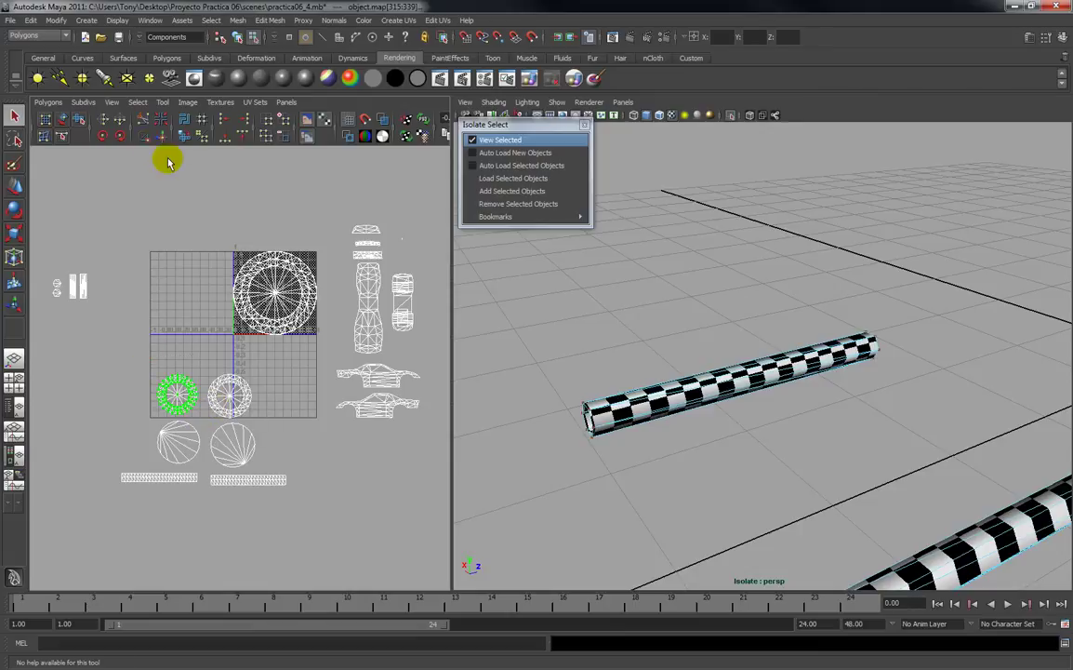
left_click(46, 103)
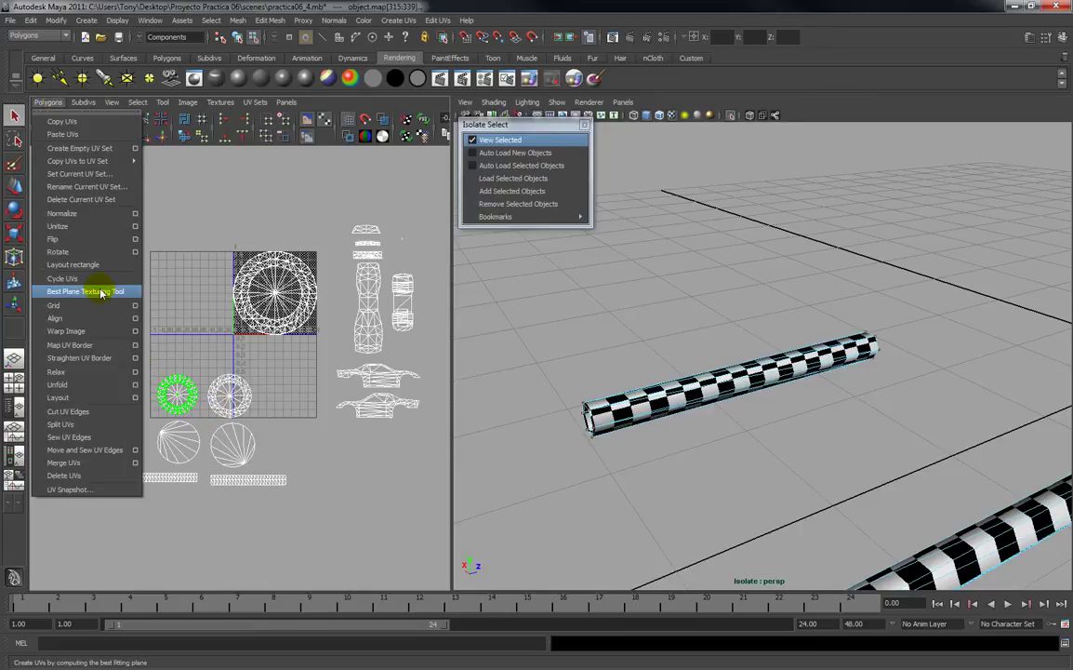
left_click(86, 213)
Normalize the UVs of the remaining spoked wheel shell in the lower group so it overlaps the other three.
left_click(109, 396)
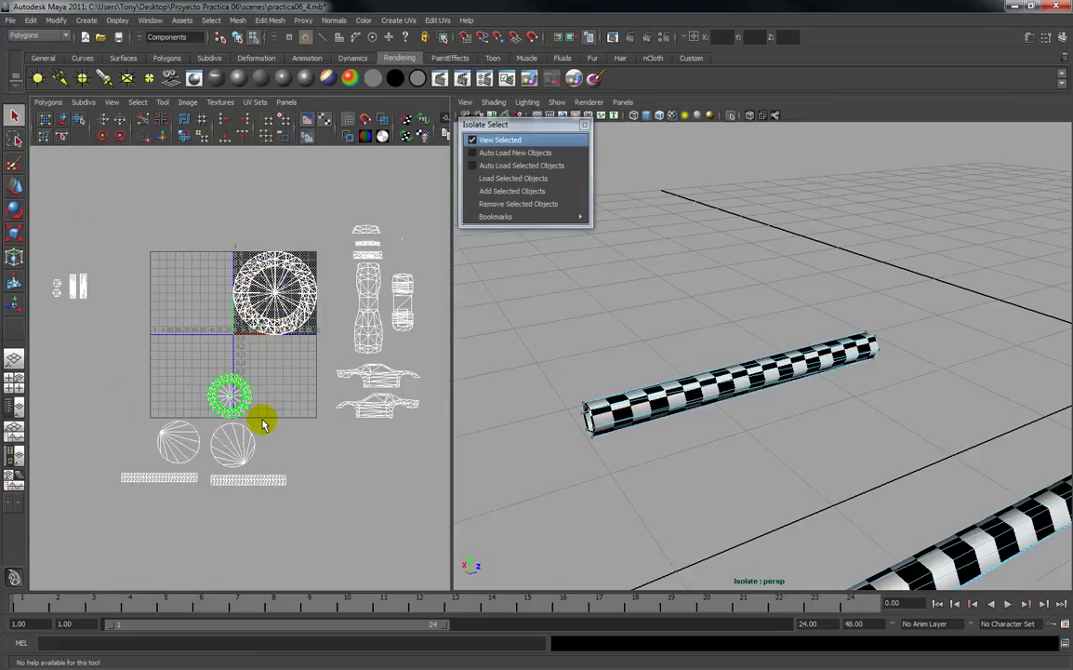
left_click(48, 103)
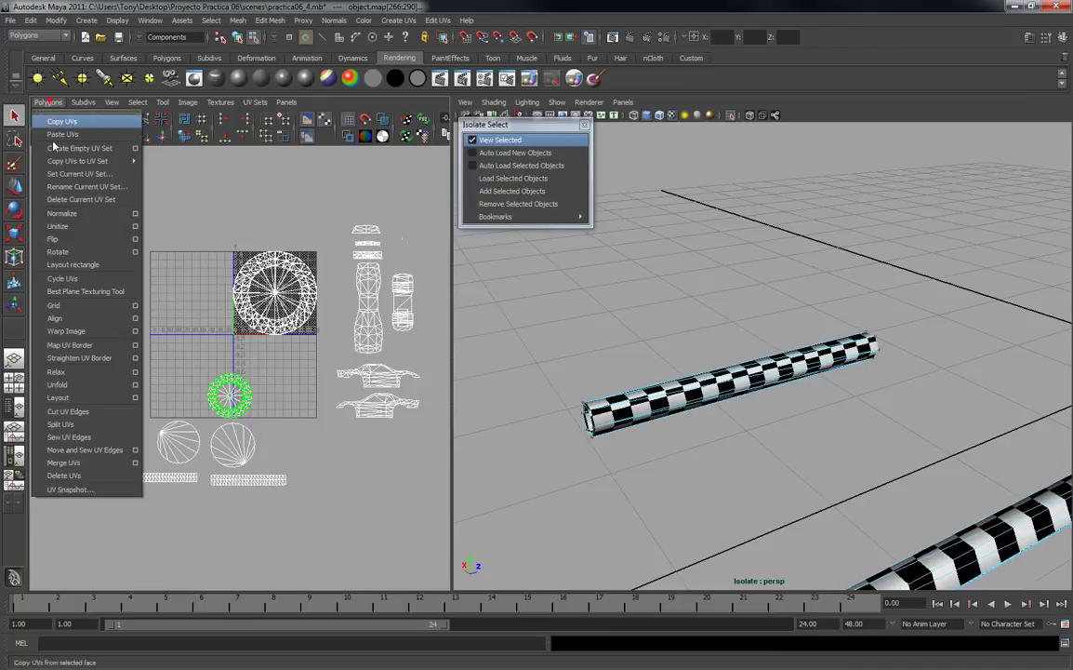
left_click(70, 213)
left_click(105, 322)
Select the UVs of all the stacked spoked wheel shells and scale them down together to a small disc.
middle_click_drag(256, 342, 245, 407, "alt")
right_click_drag(249, 357, 272, 352)
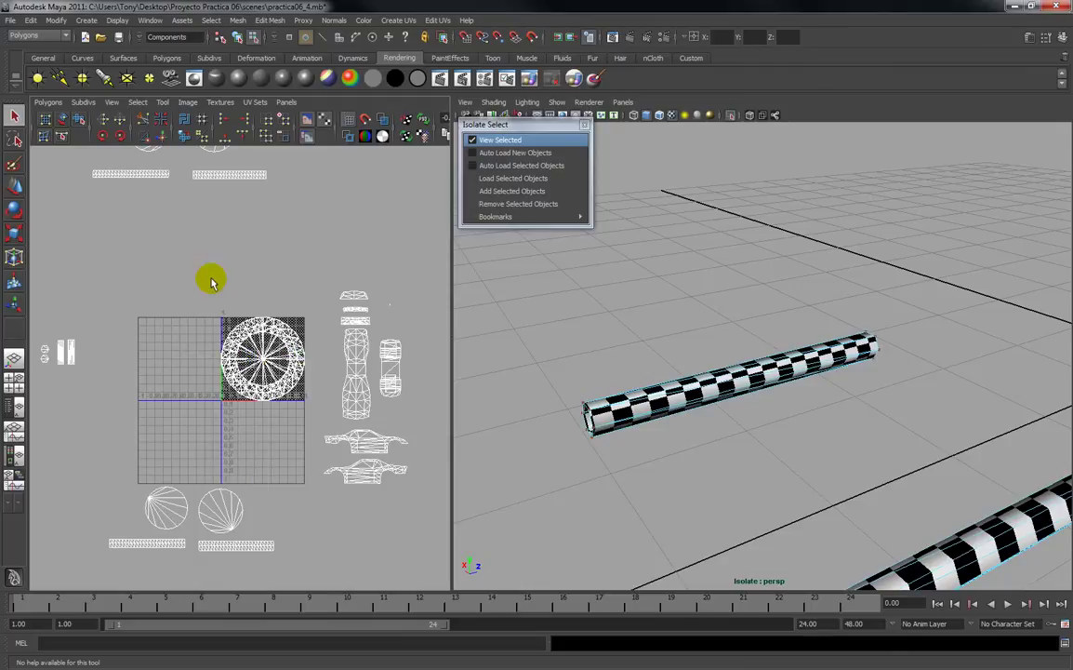
left_click(286, 398)
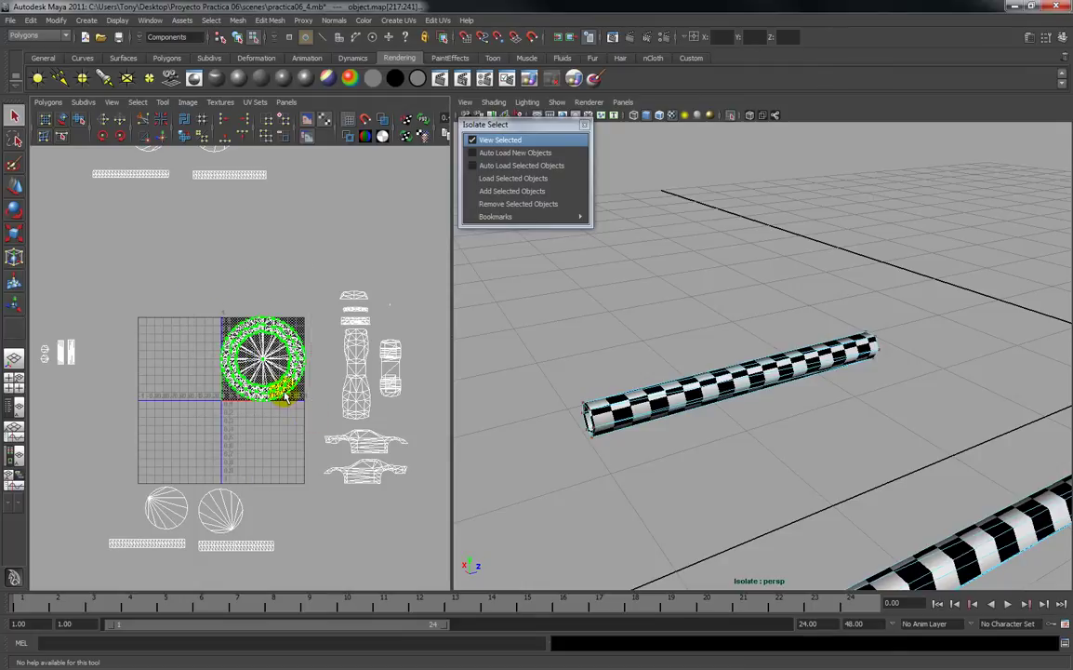
key("r")
left_click_drag(264, 363, 212, 403)
Move the stacked wheel shells left of the texture grid, below the hexagonal bars' shells.
key("w")
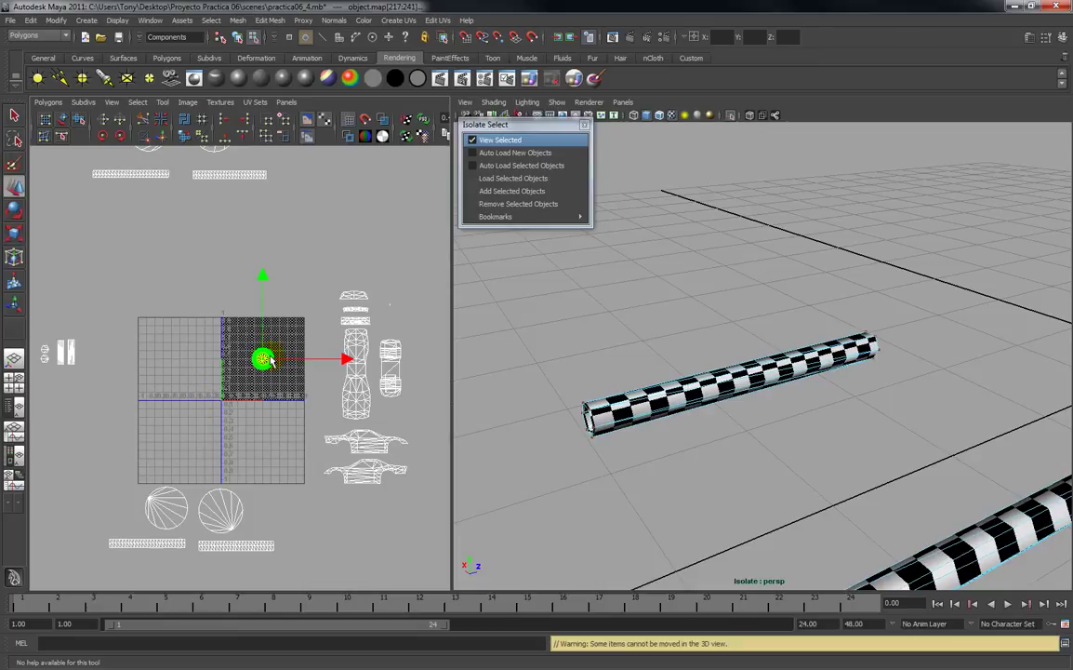
left_click_drag(92, 407, 73, 435)
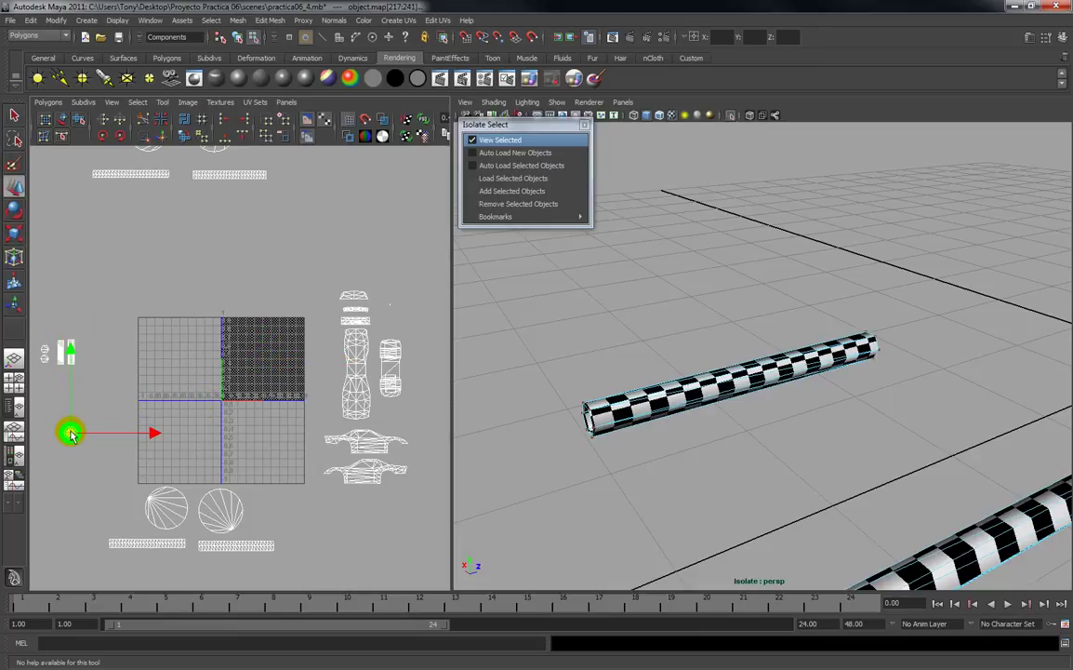
left_click(110, 354)
Select the UVs of the right fan-shaped disc shell below the texture tile and normalize them.
middle_click_drag(147, 384, 151, 309, "alt")
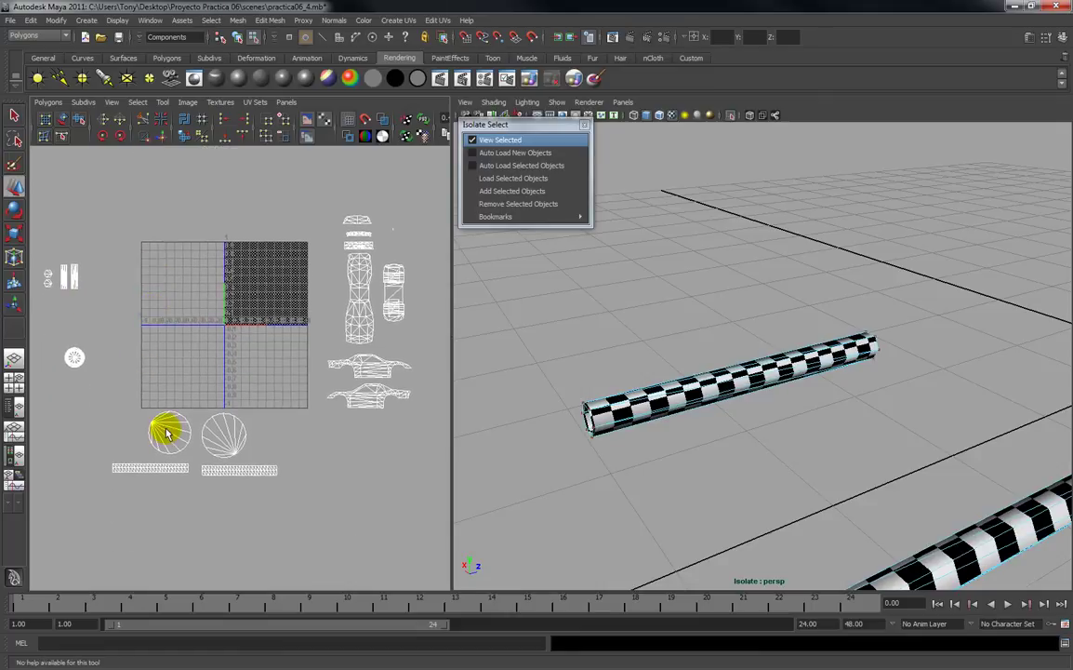
right_click_drag(223, 437, 201, 410)
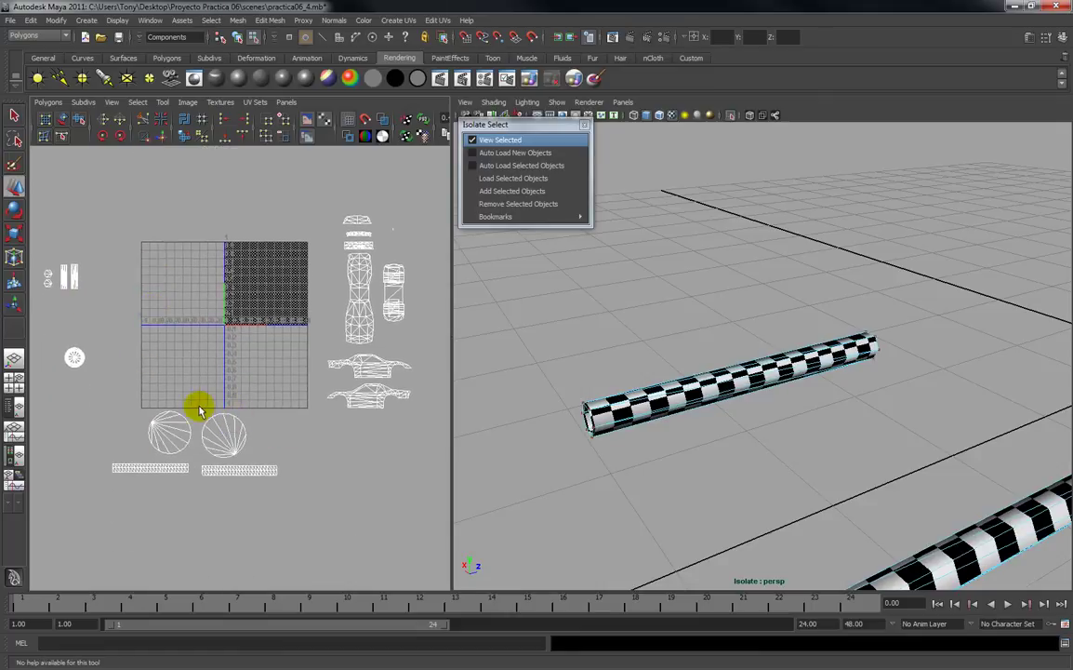
left_click_drag(251, 465, 251, 462)
left_click(44, 102)
left_click(60, 226)
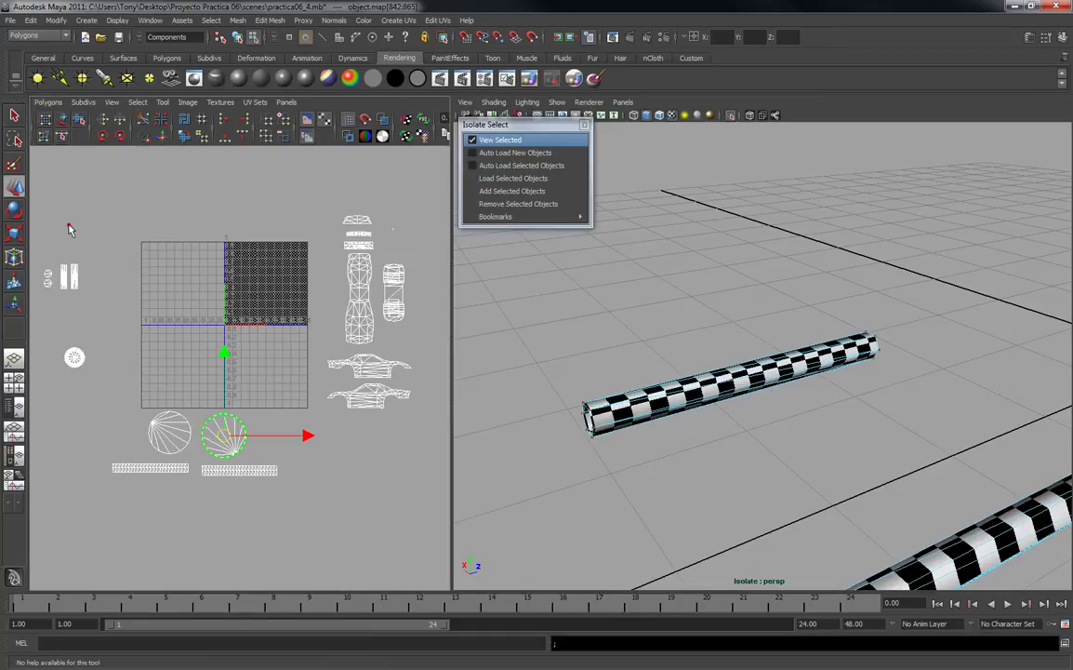
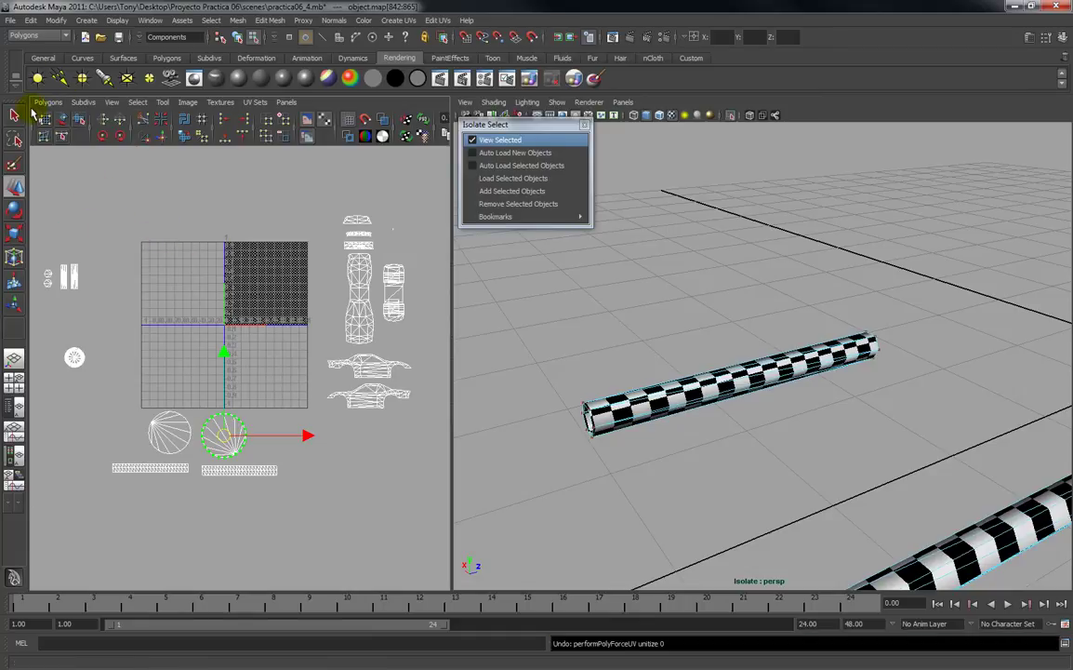
left_click(42, 102)
left_click(58, 213)
left_click(163, 378)
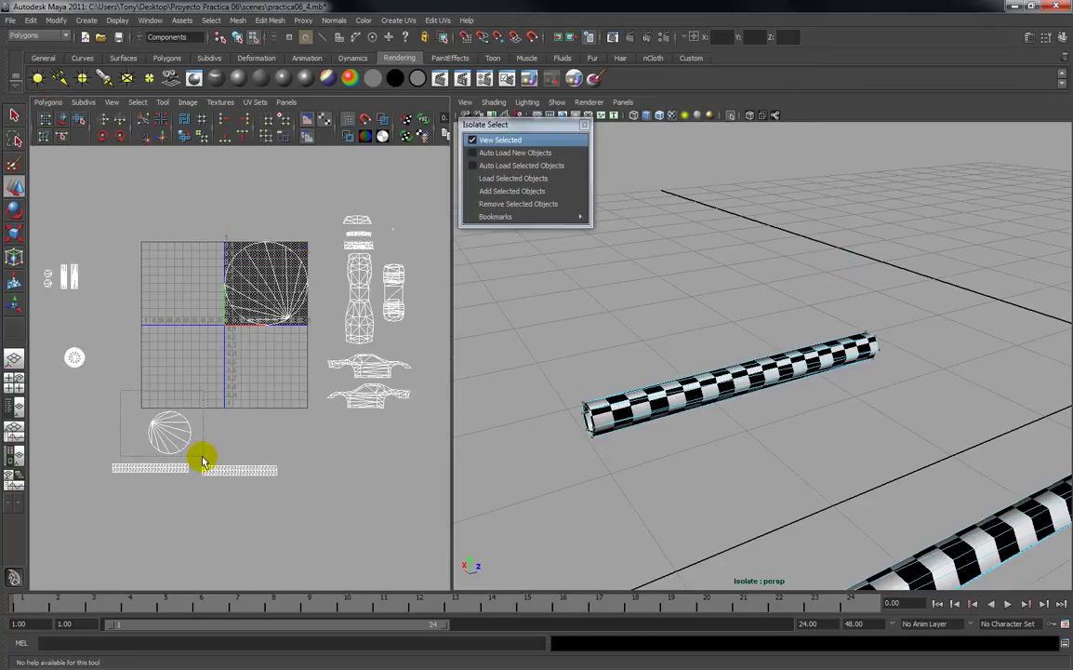
Select the UVs of the left fan-shaped disc shell below the texture tile and normalize them.
left_click(194, 435)
left_click(49, 103)
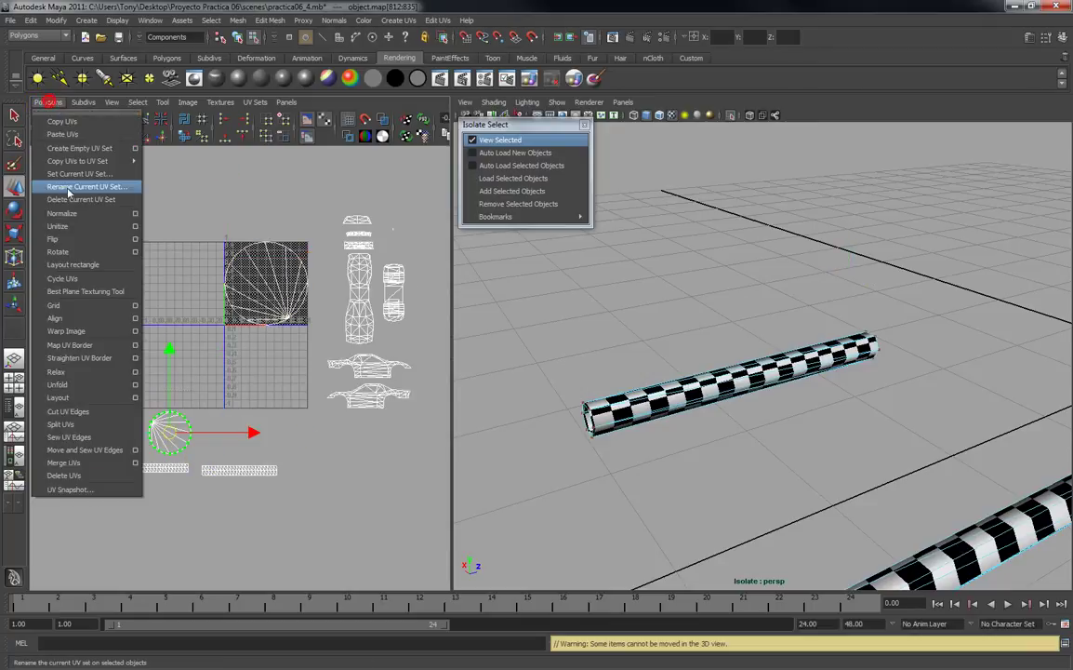
left_click(72, 211)
middle_click_drag(146, 205, 140, 282, "alt")
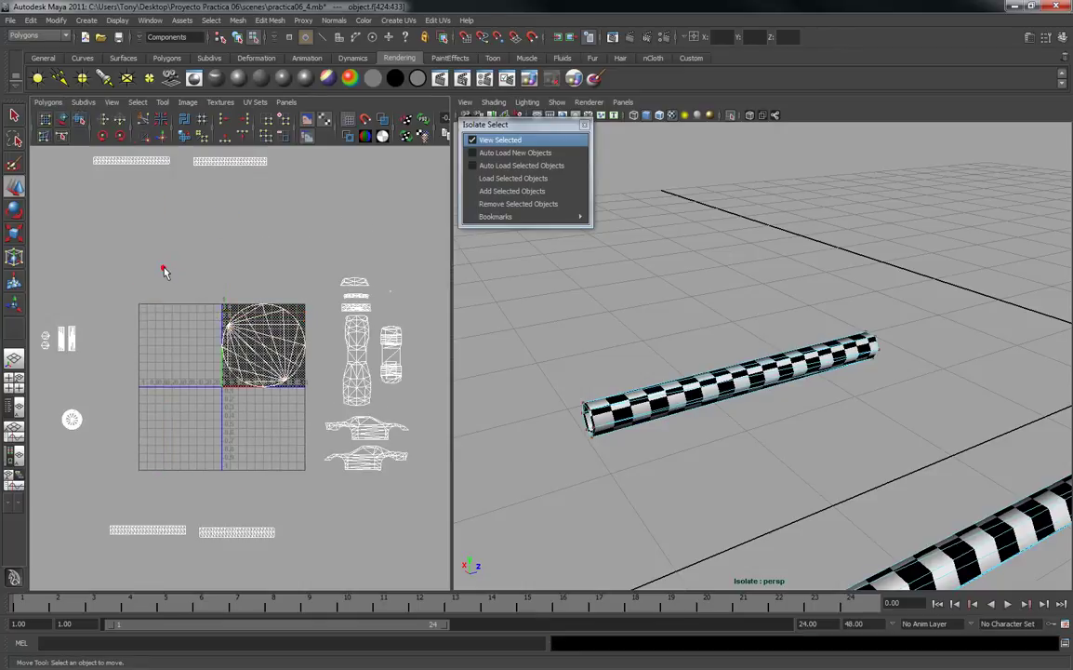
Select the UVs of the left fan-shaped disc shell above the texture tile and normalize them.
left_click(162, 268)
middle_click_drag(141, 202, 134, 261, "alt")
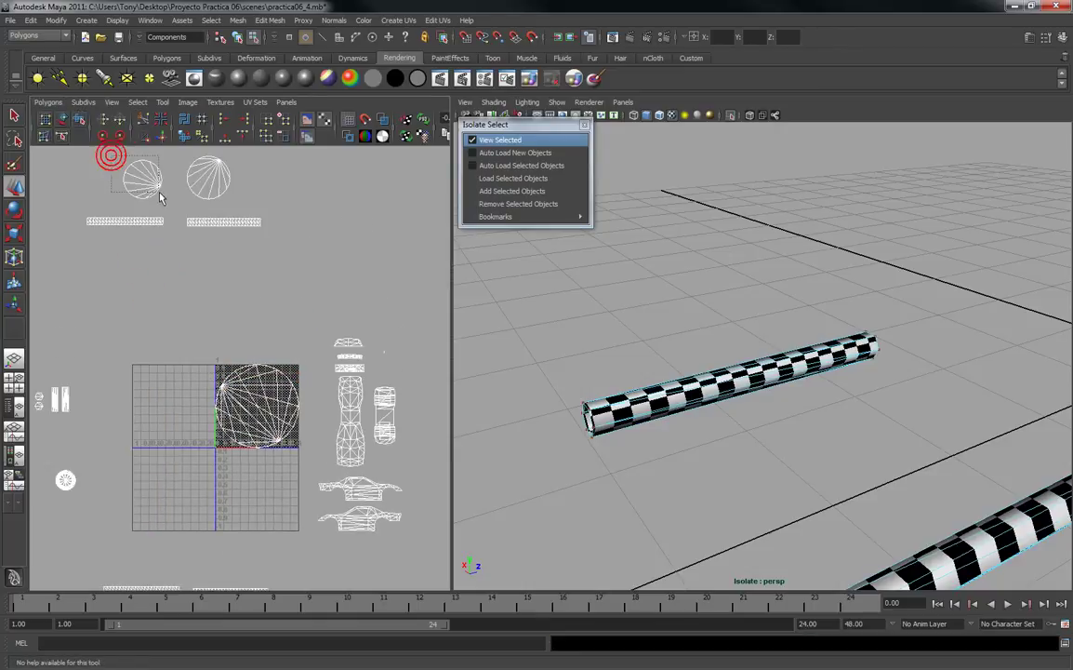
left_click_drag(167, 212, 168, 210)
left_click(49, 102)
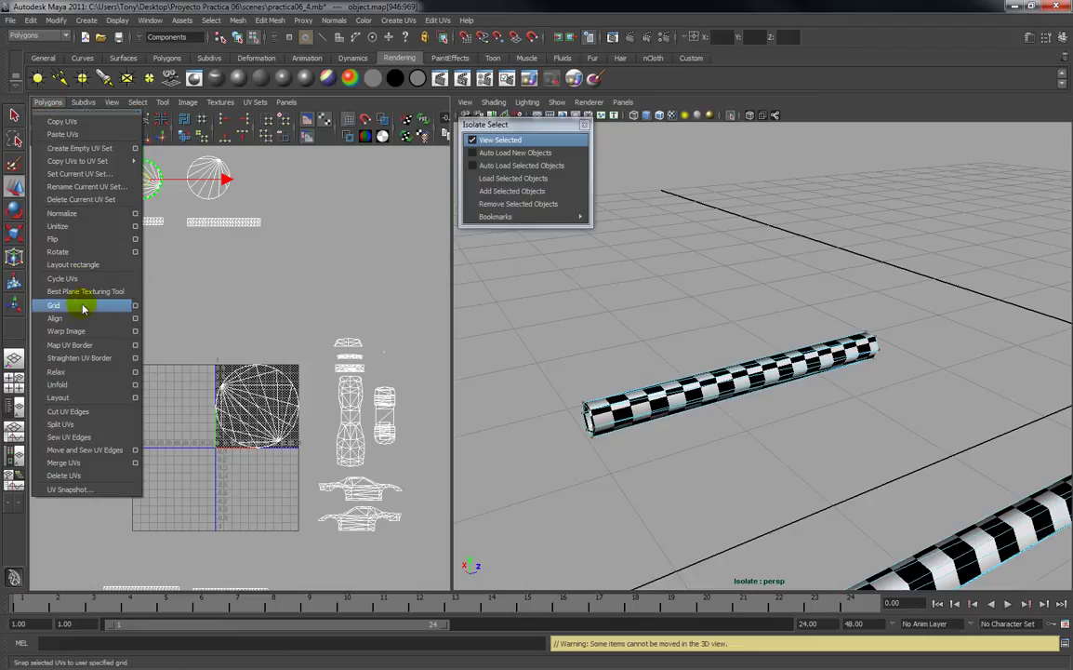
left_click(65, 213)
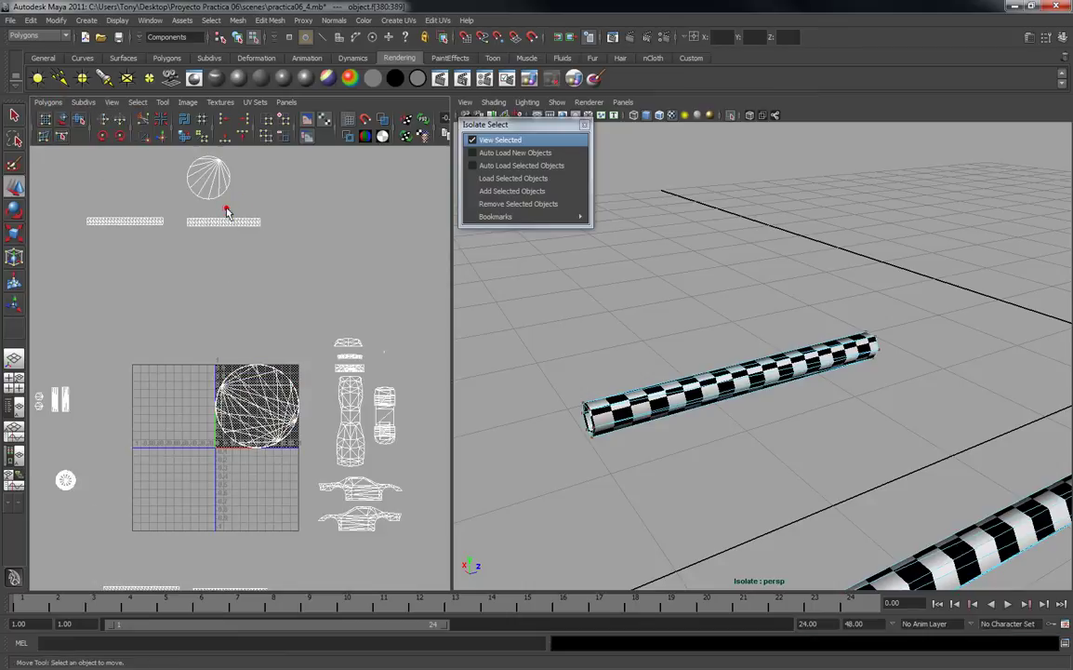
Select the UVs of the right fan-shaped disc shell above the texture tile and normalize them.
left_click_drag(246, 206, 246, 206)
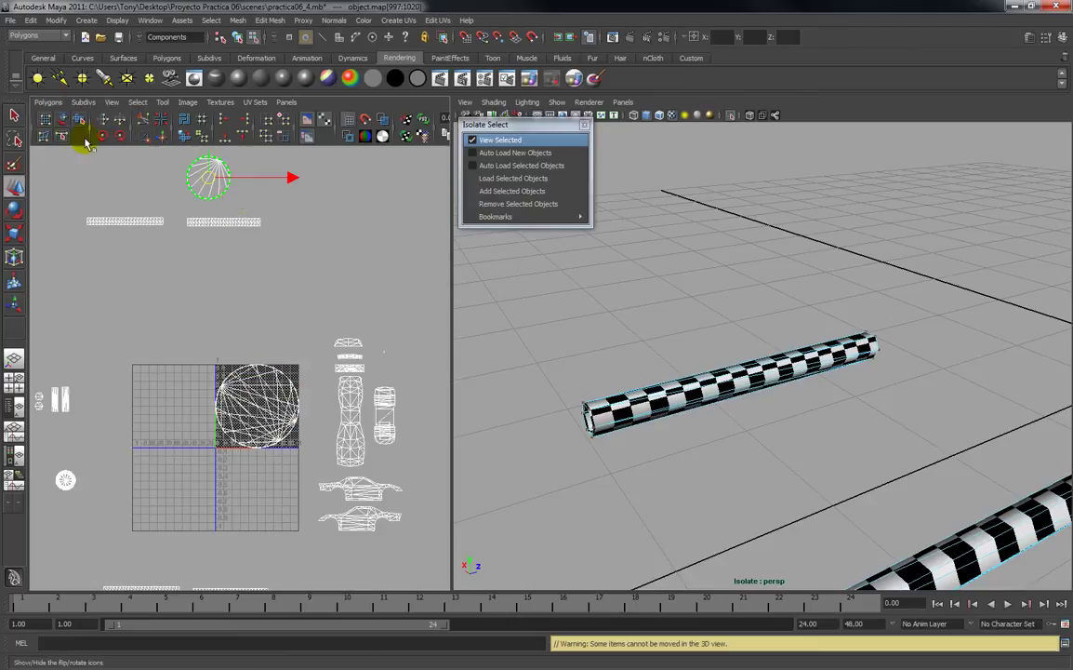
left_click(48, 102)
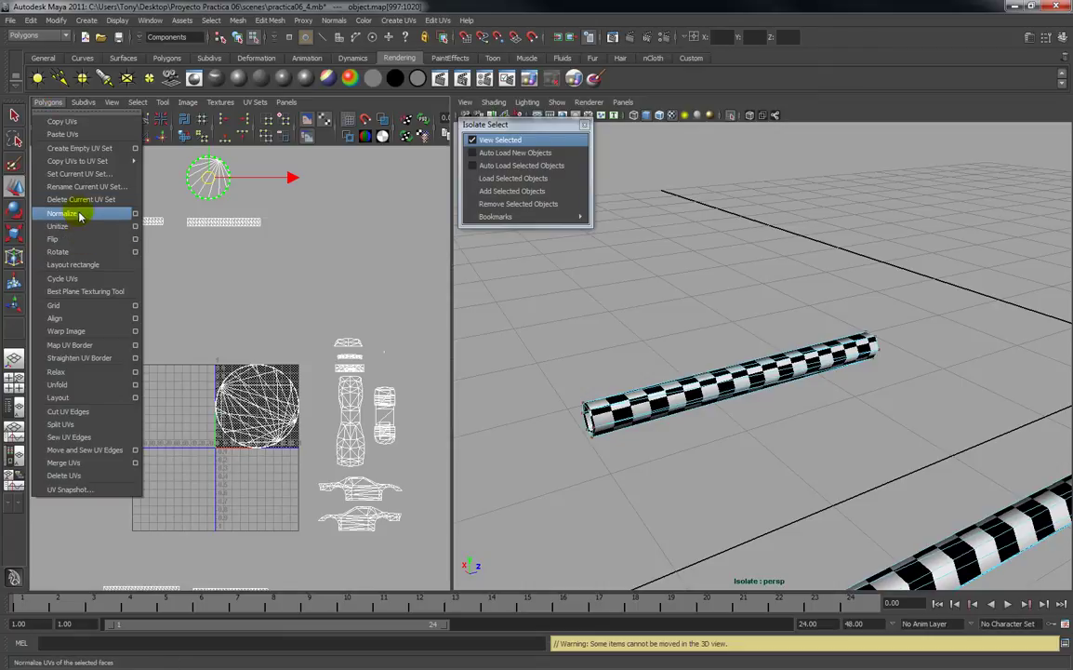
left_click(77, 213)
Scale the stacked fan-shaped disc shells down together to a small disc and move them left of the grid, below the spoked wheel shells.
left_click(182, 368)
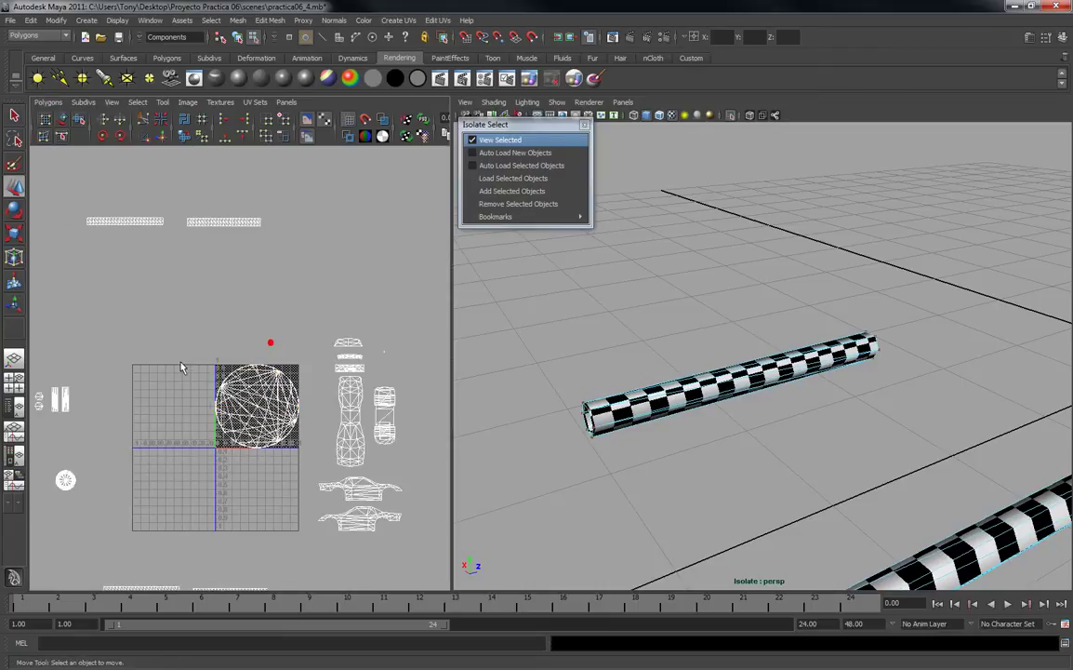
right_click(233, 385)
right_click_drag(246, 376, 279, 384)
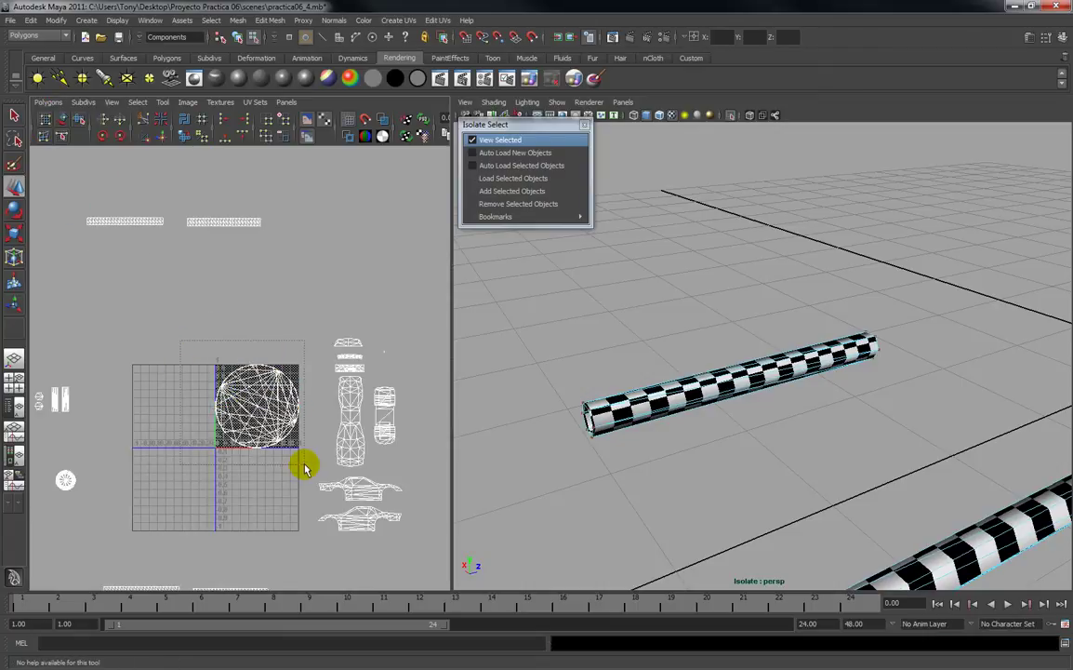
left_click_drag(304, 464, 300, 464)
key("r")
left_click_drag(258, 407, 193, 427)
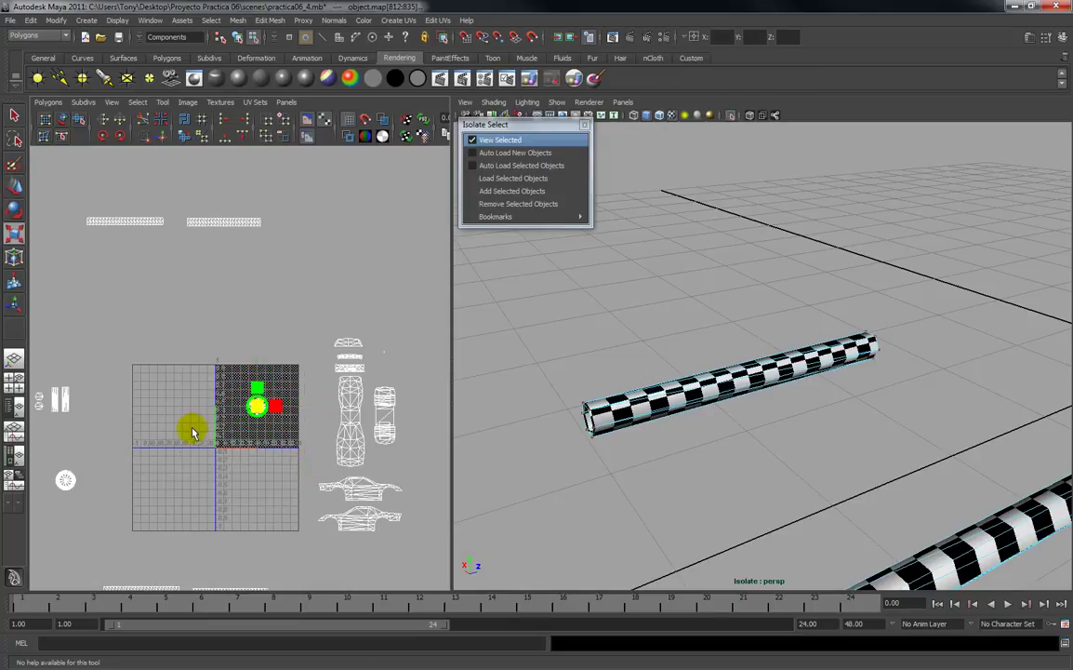
key("w")
left_click_drag(256, 407, 78, 505)
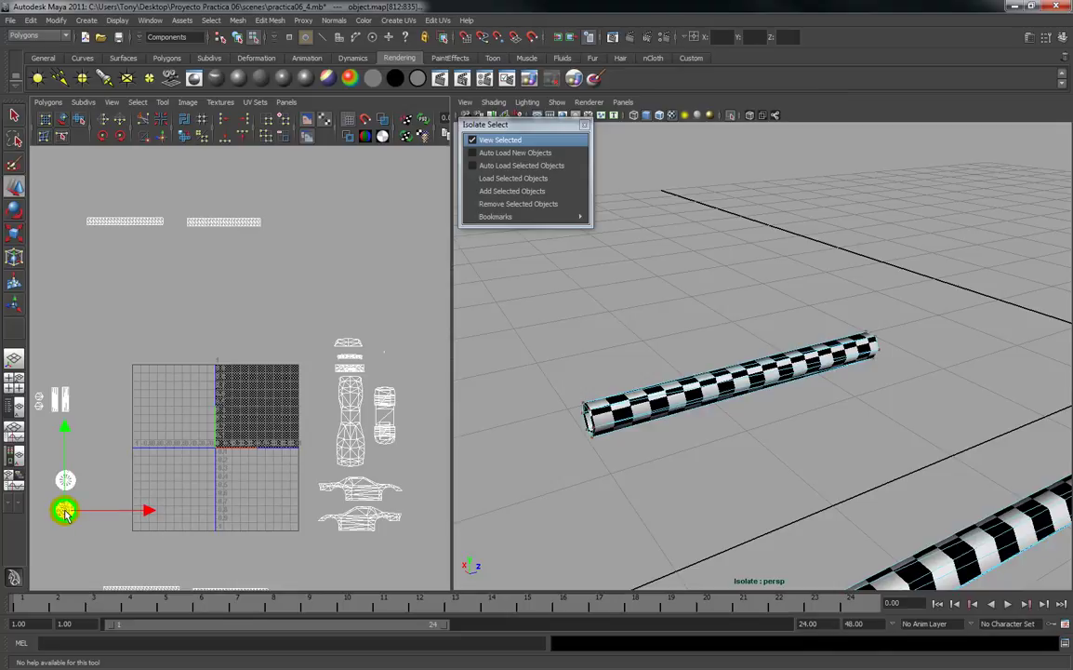
Select the UVs of the left long strip shell above the texture grid and normalize them.
left_click(117, 300)
middle_click_drag(118, 300, 131, 315, "alt")
right_click(128, 238)
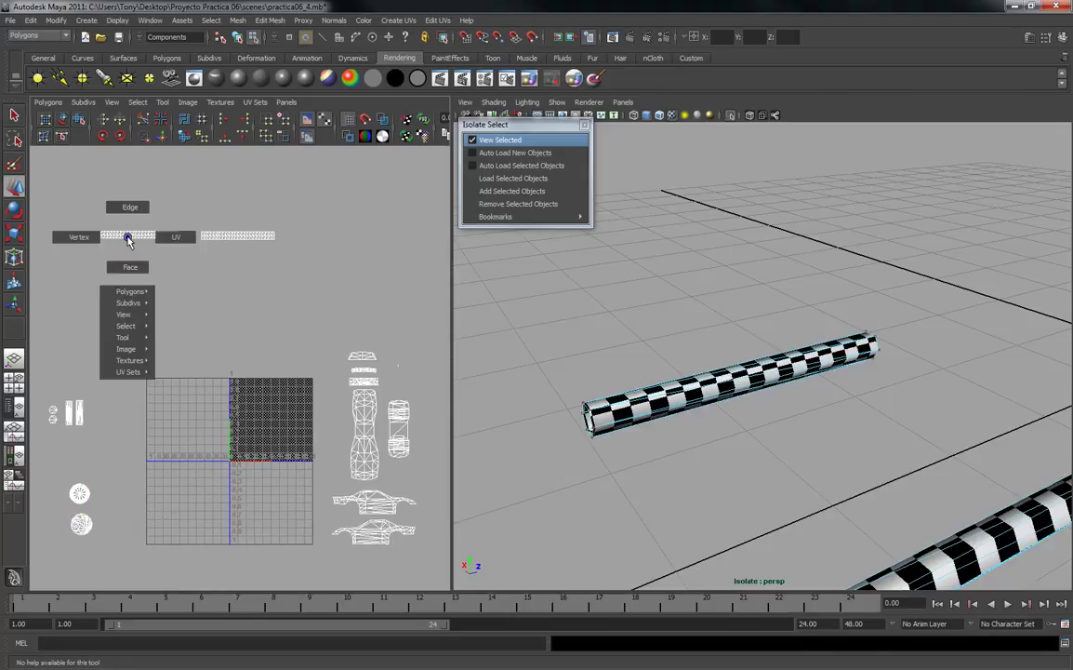
left_click(183, 240)
left_click_drag(182, 265, 183, 264)
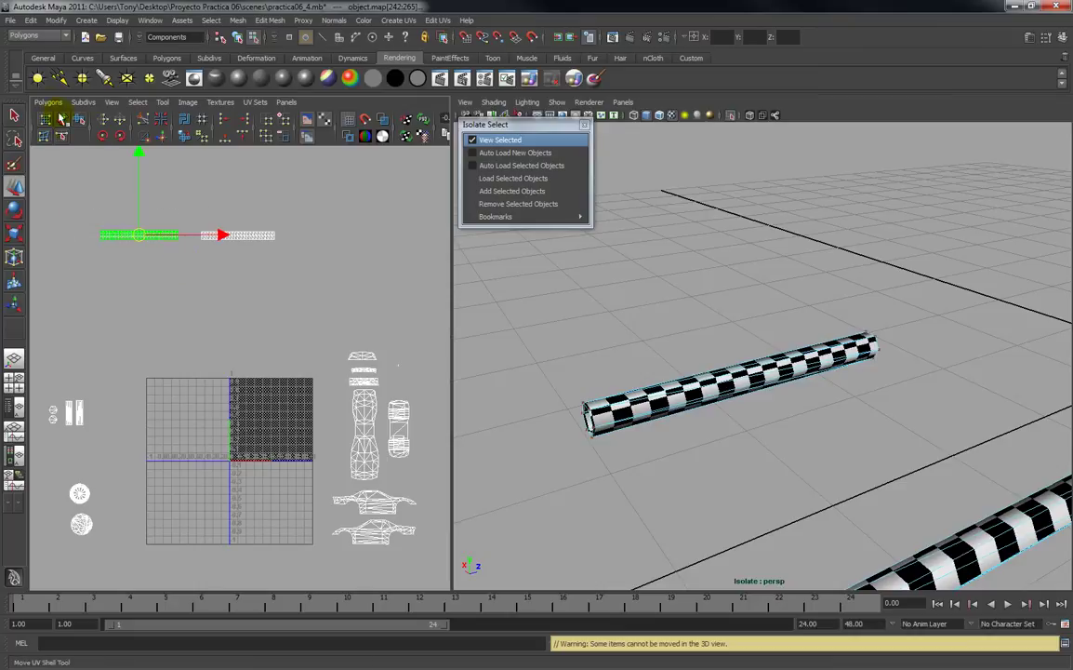
left_click(49, 102)
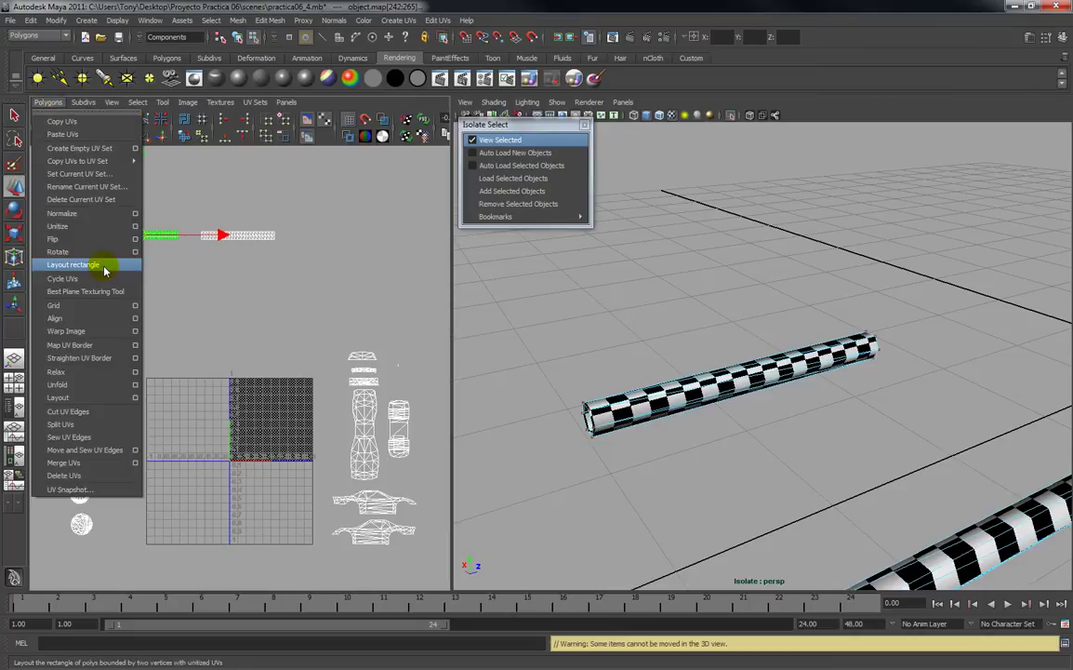
left_click(82, 213)
Select the UVs of the remaining long strip shell above the texture grid and normalize them.
left_click(288, 280)
right_click(250, 239)
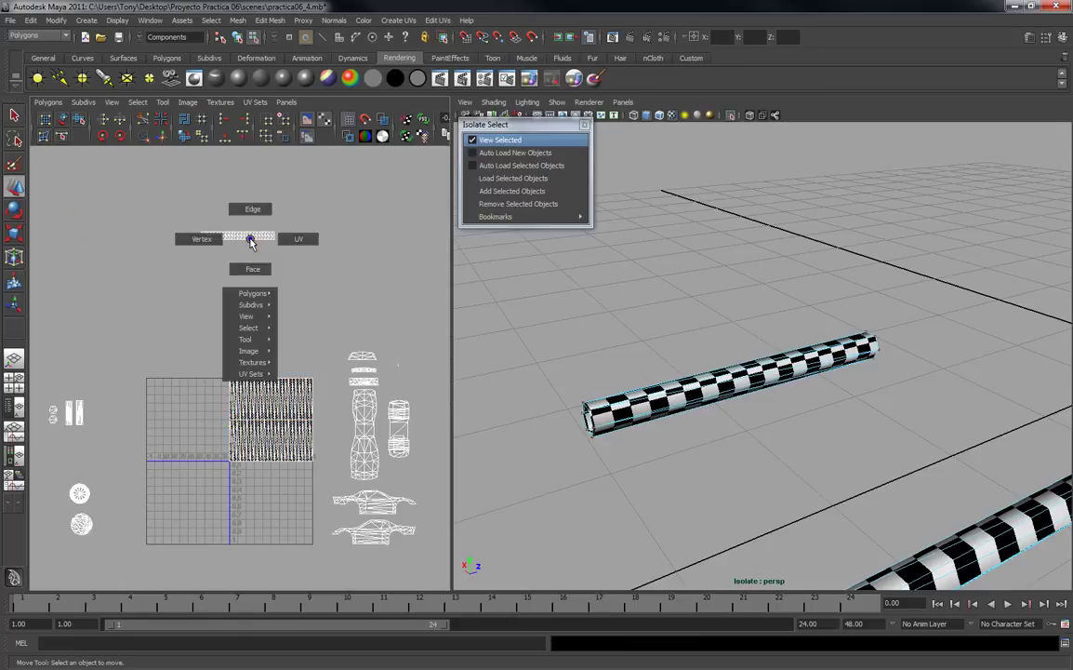
right_click_drag(284, 243, 299, 239)
left_click_drag(171, 220, 294, 253)
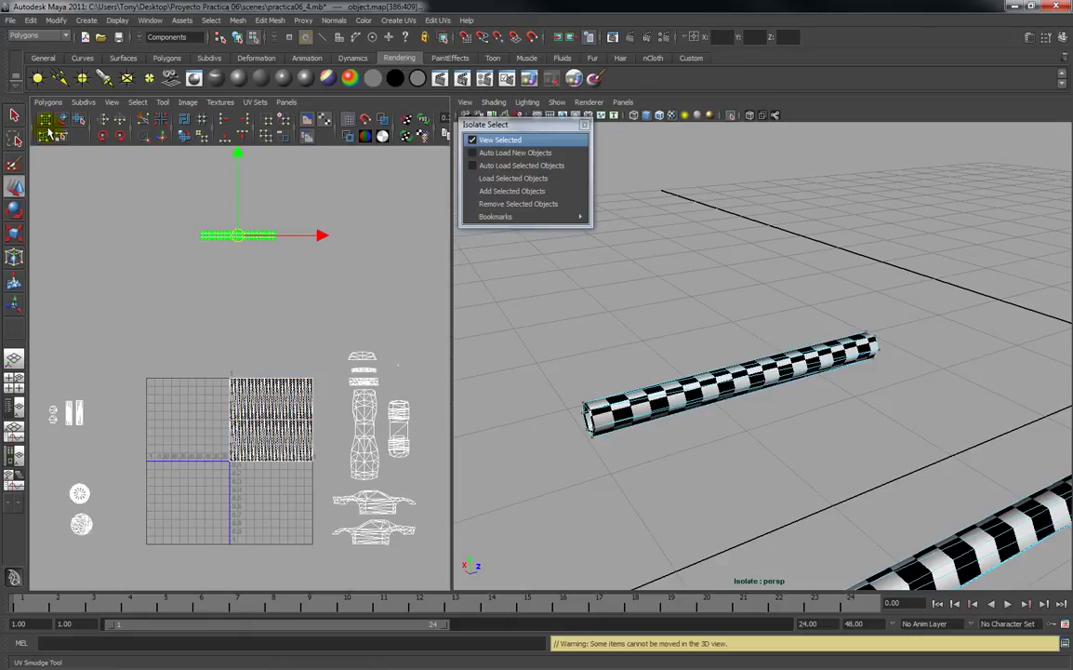
left_click(47, 102)
left_click(72, 211)
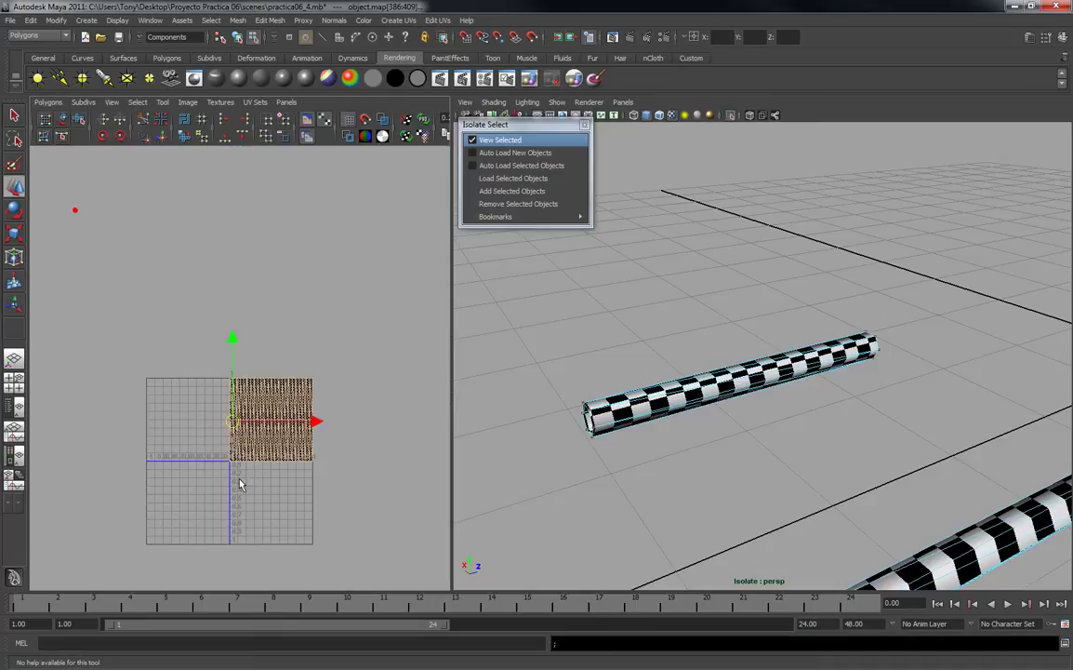
Select the UVs of the left long strip shell below the texture grid and normalize them.
middle_click_drag(239, 487, 233, 349, "alt")
middle_click_drag(228, 398, 216, 356, "alt")
left_click(216, 354)
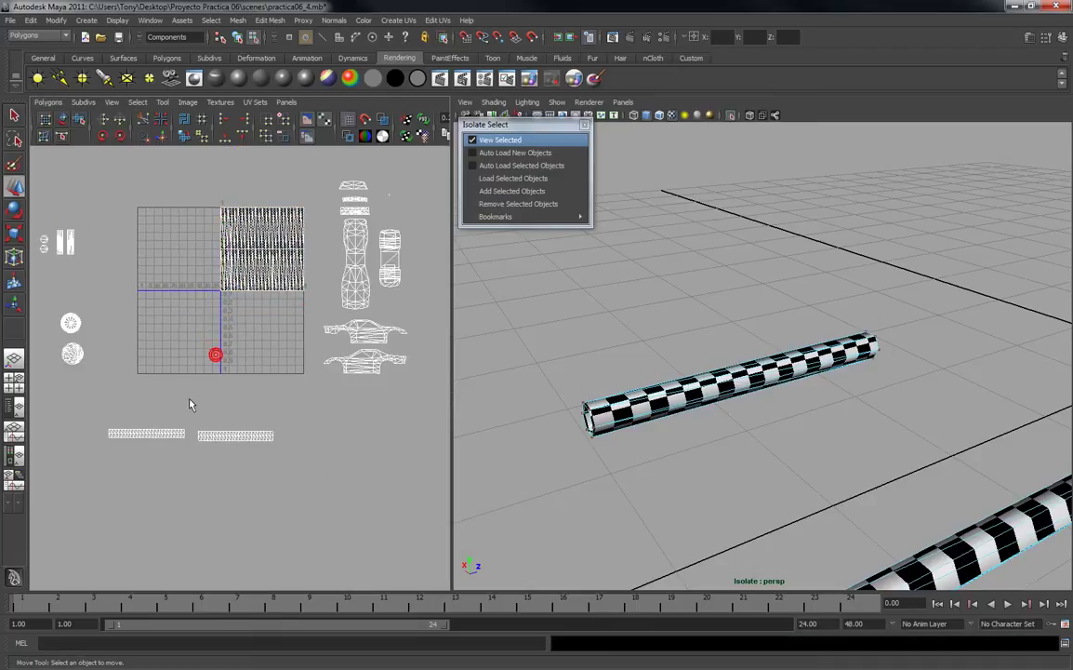
left_click_drag(190, 459, 190, 460)
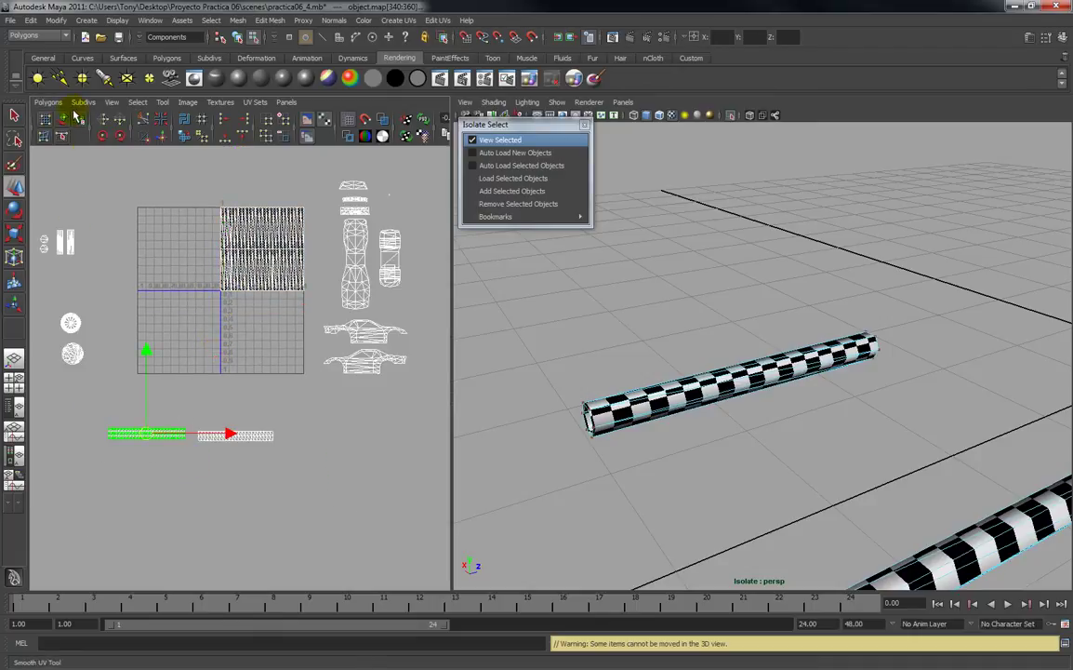
left_click(60, 106)
left_click(70, 211)
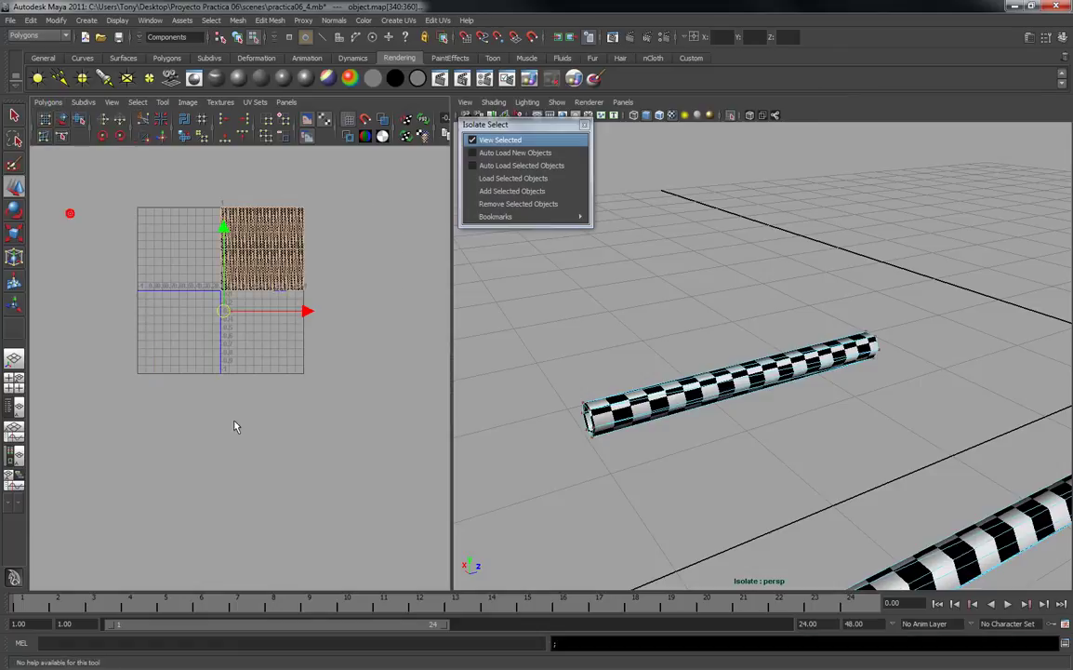
Select the UVs of the remaining long strip shell below the texture grid and normalize them.
left_click(263, 421)
left_click_drag(279, 455, 279, 455)
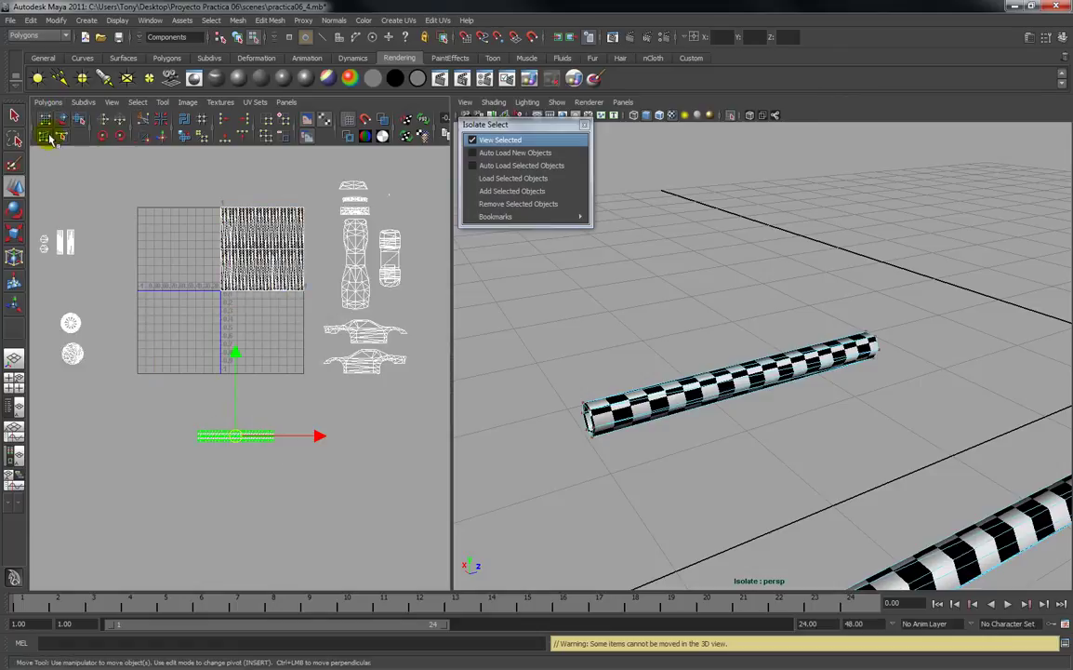
left_click(46, 103)
left_click(69, 217)
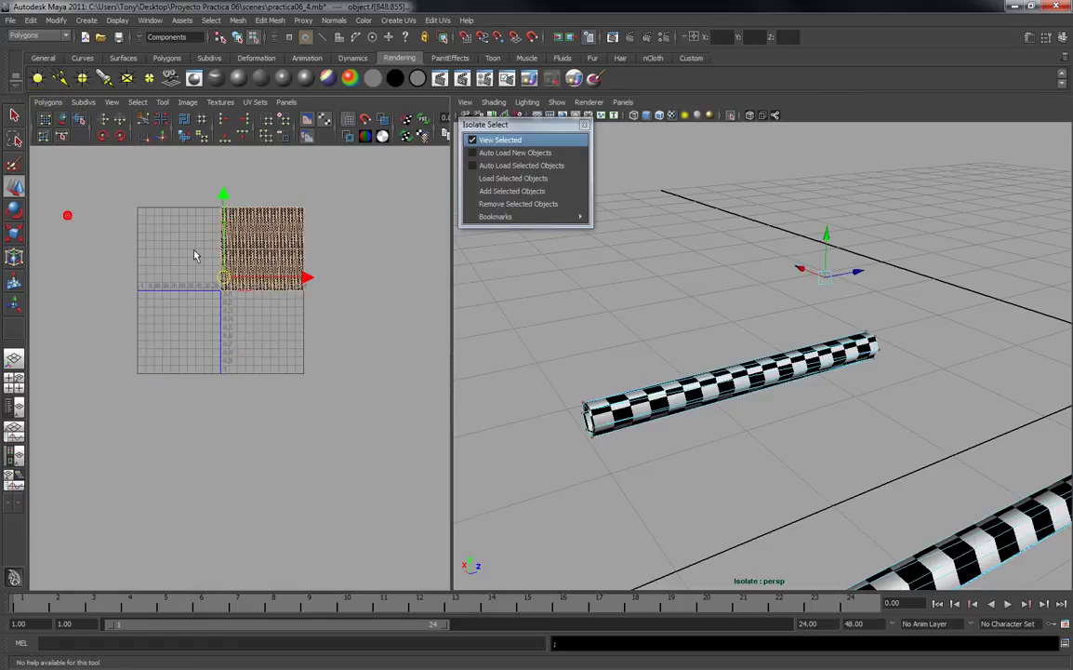
Select the UVs of all the stacked strip shells and scale them down together to a short, thin horizontal strip.
left_click(221, 364)
middle_click_drag(219, 310, 206, 348, "alt")
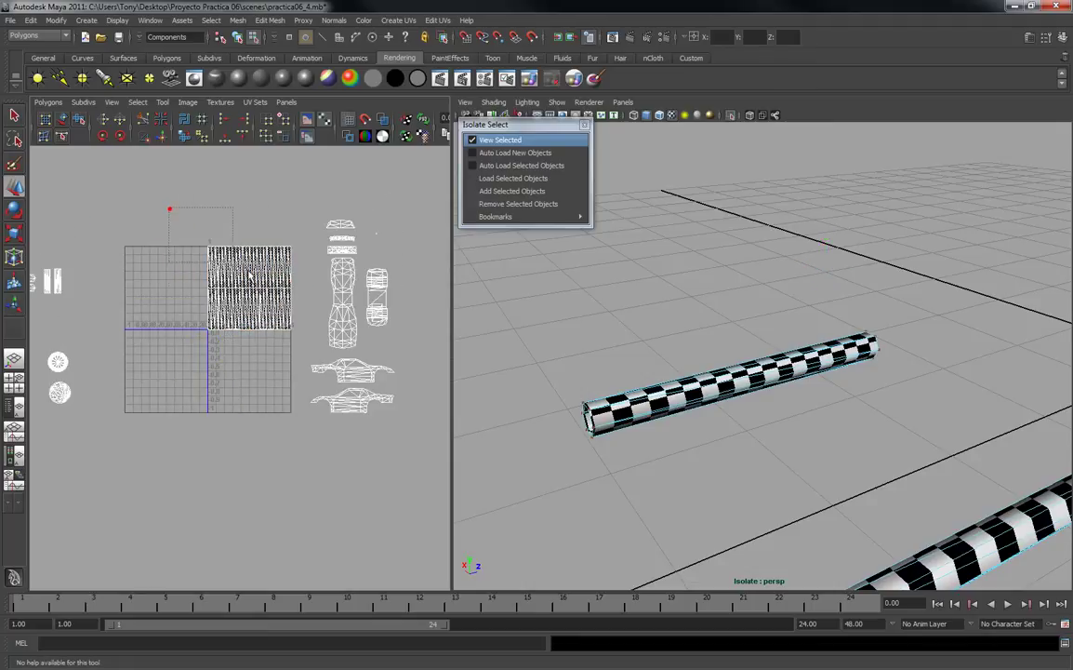
left_click_drag(292, 337, 294, 337)
key("r")
mouse_move(250, 295)
left_mouse_down()
mouse_move(203, 312)
mouse_move(245, 249)
mouse_move(253, 275)
left_mouse_up()
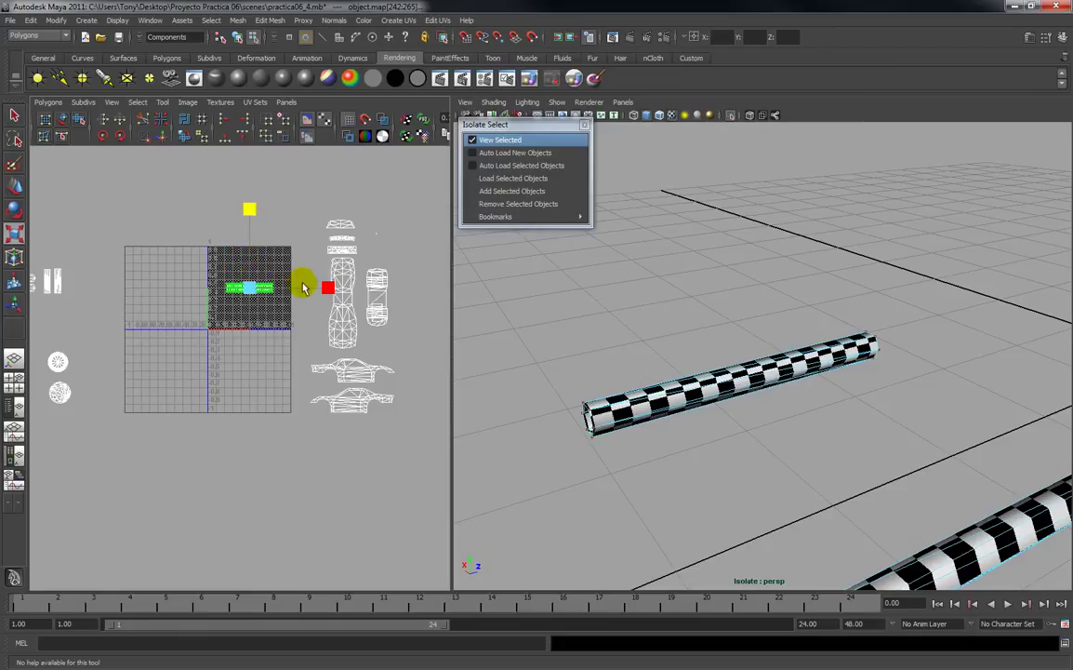
Show the whole car instead of the isolated part and widen the stacked strip shells to even out the checker pattern on the wheel.
left_click(500, 140)
left_click_drag(642, 290, 642, 363, "alt")
left_click_drag(327, 289, 361, 295)
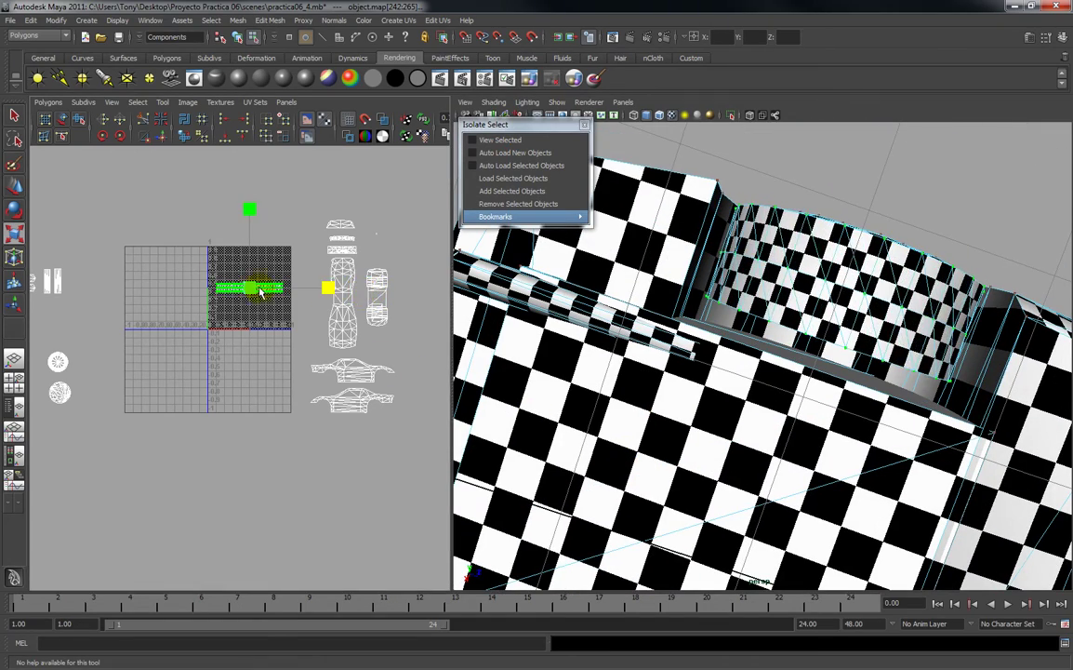
Move the stacked strip shells left of the texture grid, below the fan-shaped disc shells.
key("w")
left_click_drag(259, 290, 50, 419)
left_click(73, 461)
Select the UVs of the upper small hexagon shell beside the two bar shells and normalize them.
middle_click_drag(207, 320, 259, 279, "alt")
right_click_drag(63, 299, 221, 319, "alt")
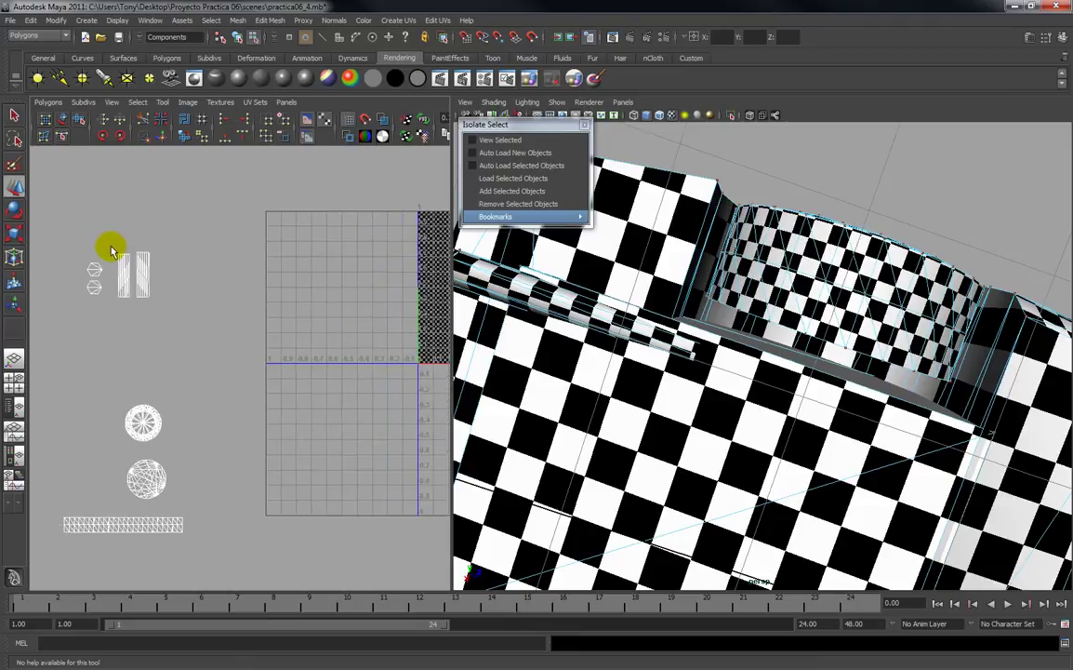
middle_click_drag(113, 265, 137, 321, "alt")
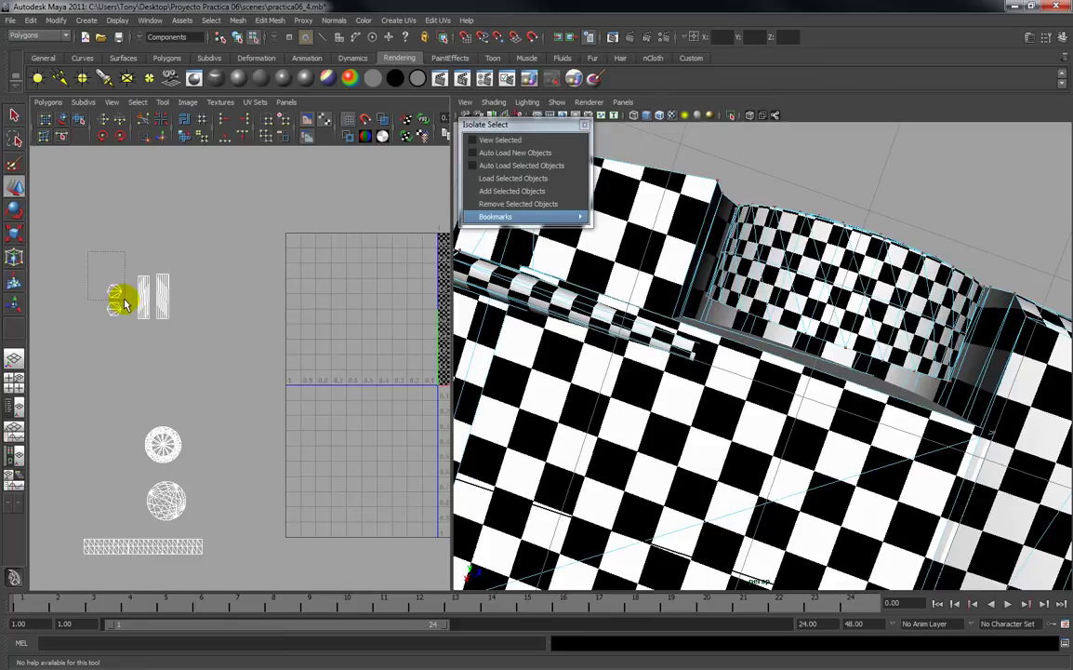
left_click_drag(125, 300, 125, 302)
middle_click_drag(240, 280, 237, 275, "alt")
right_click_drag(237, 276, 206, 229, "alt")
middle_click_drag(207, 229, 170, 230, "alt")
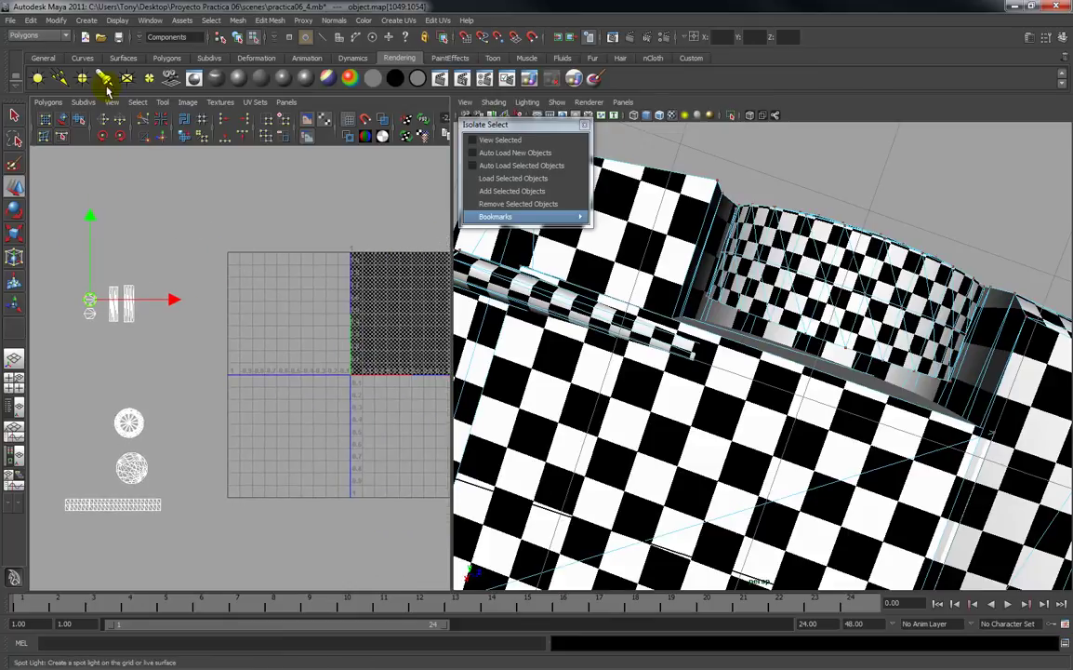
left_click(47, 101)
left_click(60, 193)
Select the UVs of the lower small hexagon shell beside the two bar shells and normalize them.
left_click(204, 264)
left_click(90, 326)
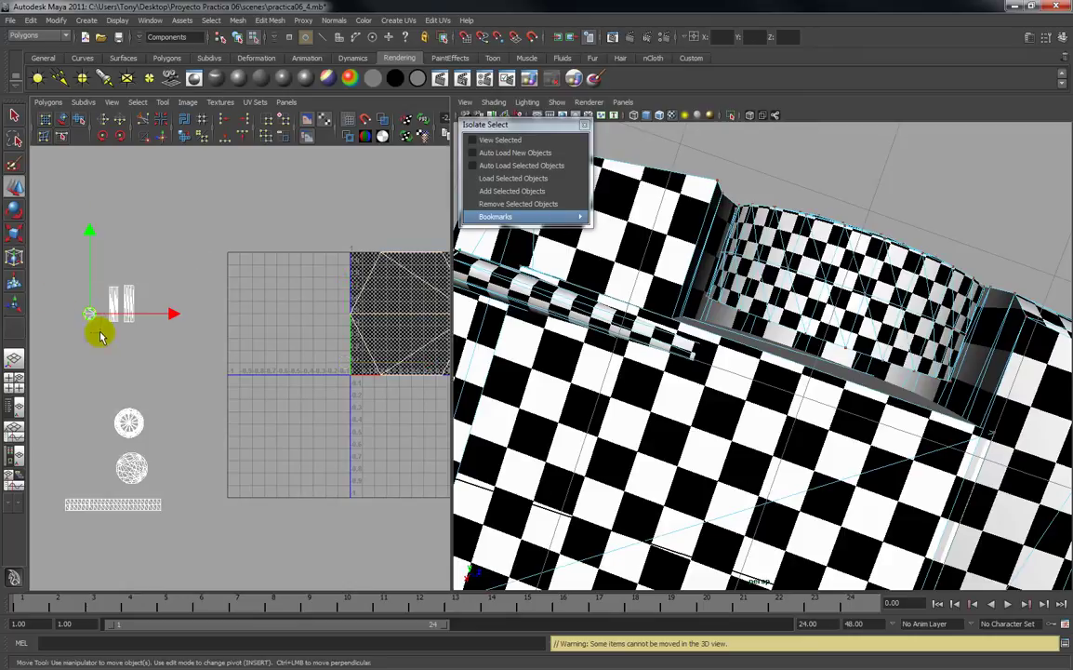
left_click(47, 101)
left_click(83, 226)
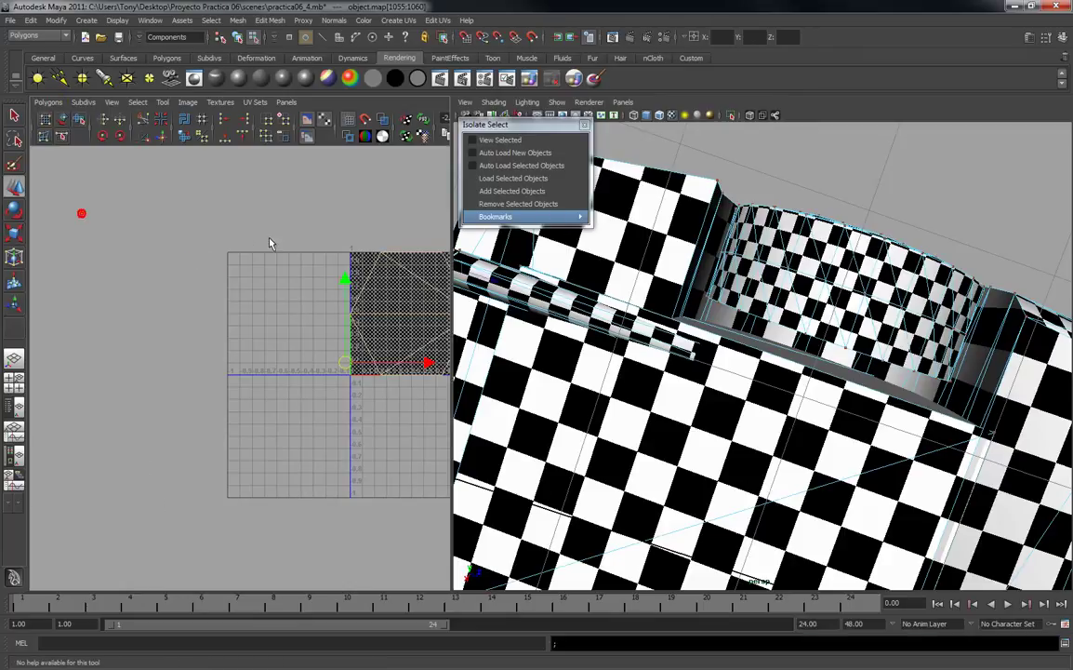
Select the UVs of both stacked hexagon shells in the texture tile and scale them down together to a small hexagon.
middle_click_drag(281, 233, 134, 215, "alt")
left_click(134, 215)
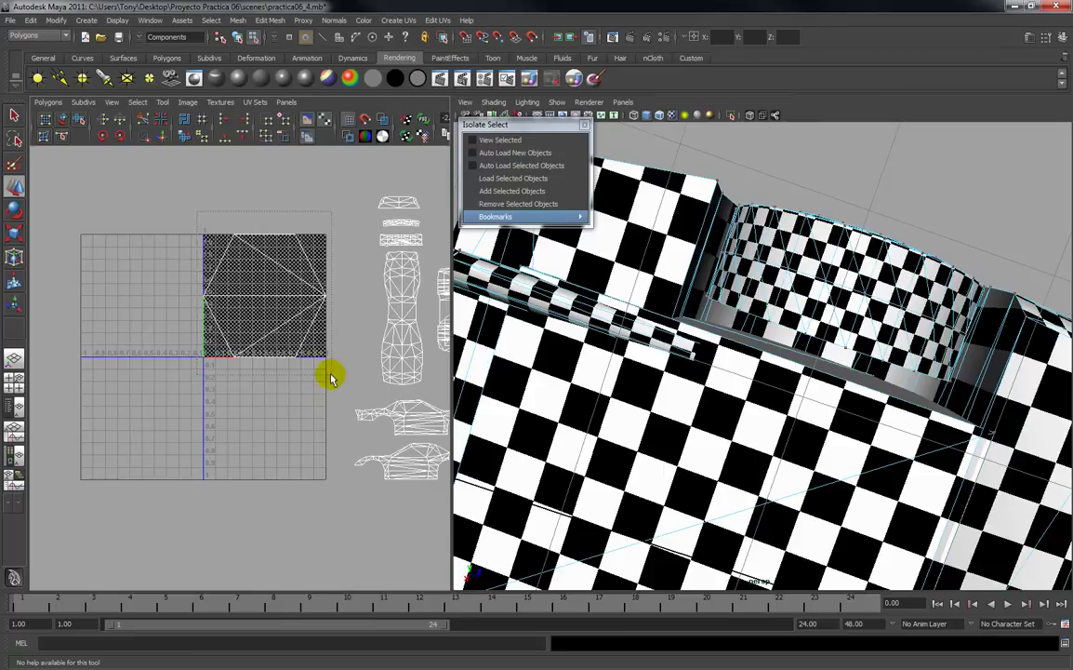
left_click_drag(331, 376, 332, 376)
key("r")
left_click_drag(265, 297, 195, 324)
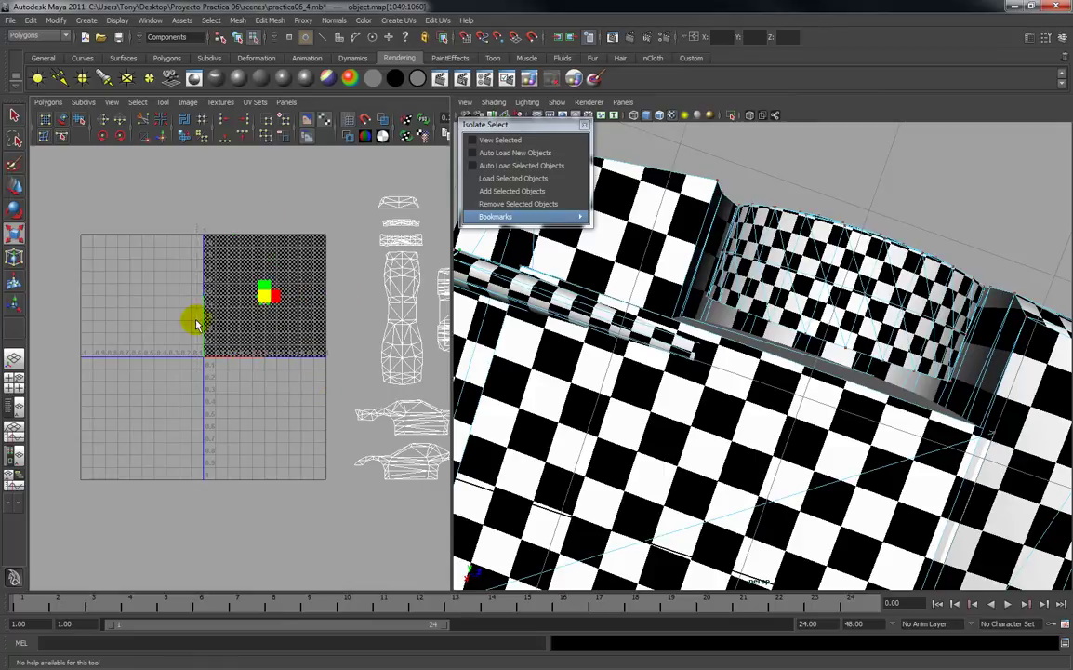
Move the stacked hexagon shells left of the grid, just below the two bar shells, and scale them down further.
key("w")
left_click_drag(126, 219, 124, 216)
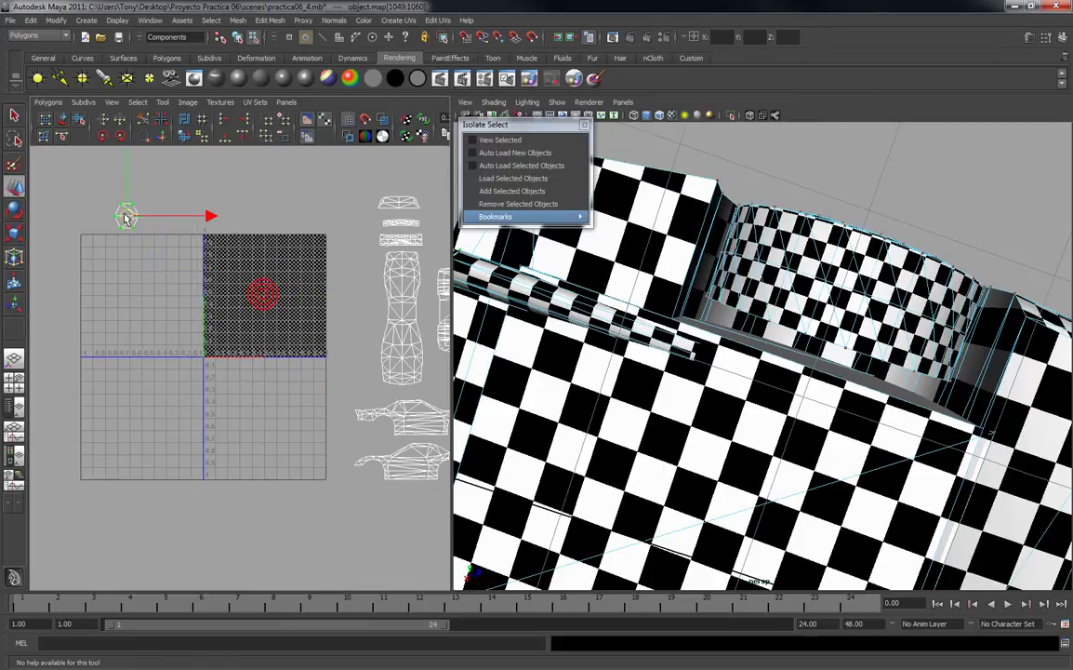
left_click(138, 297)
middle_click_drag(130, 286, 213, 285, "alt")
right_click_drag(214, 282, 195, 229, "alt")
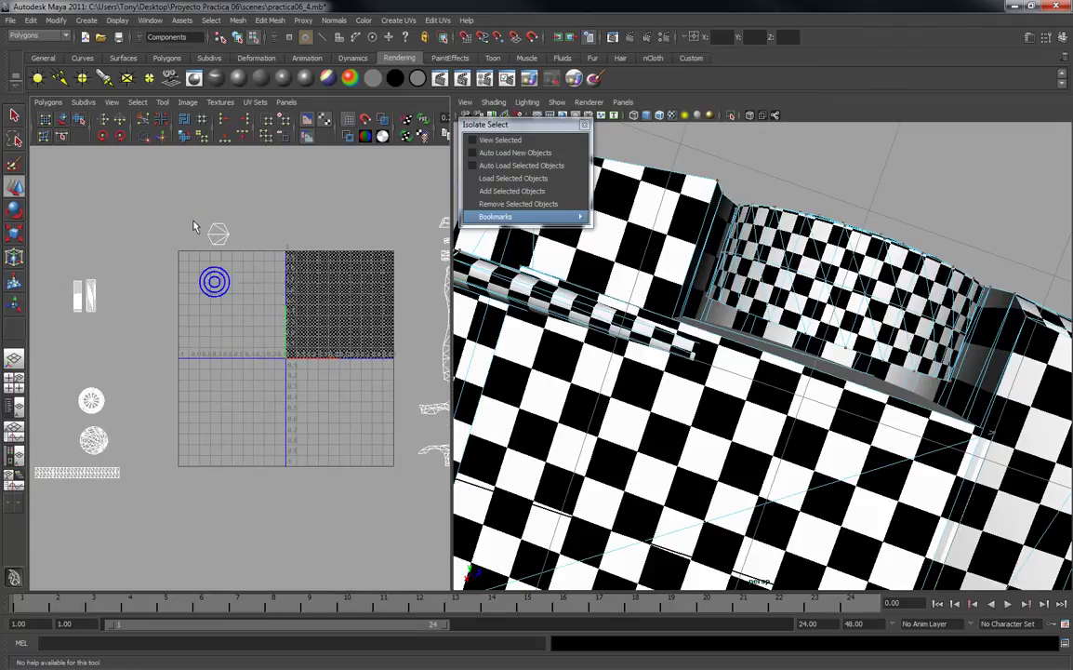
left_click_drag(251, 249, 64, 352)
key("r")
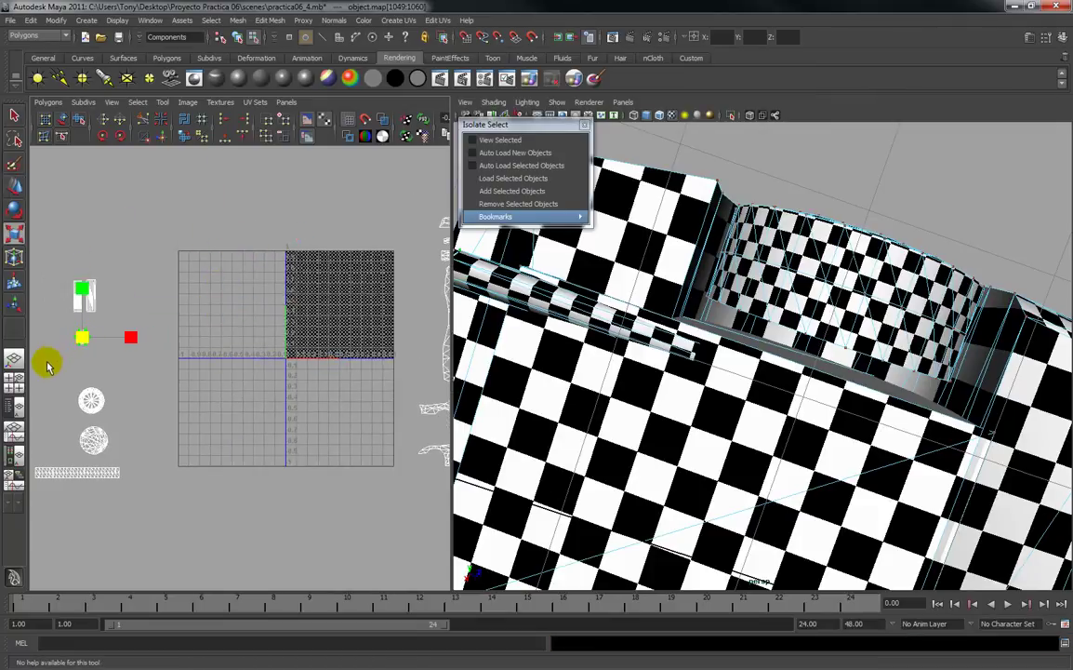
Select the UVs of the right-hand bar shell above the small hexagon shell and normalize them.
left_click(127, 284)
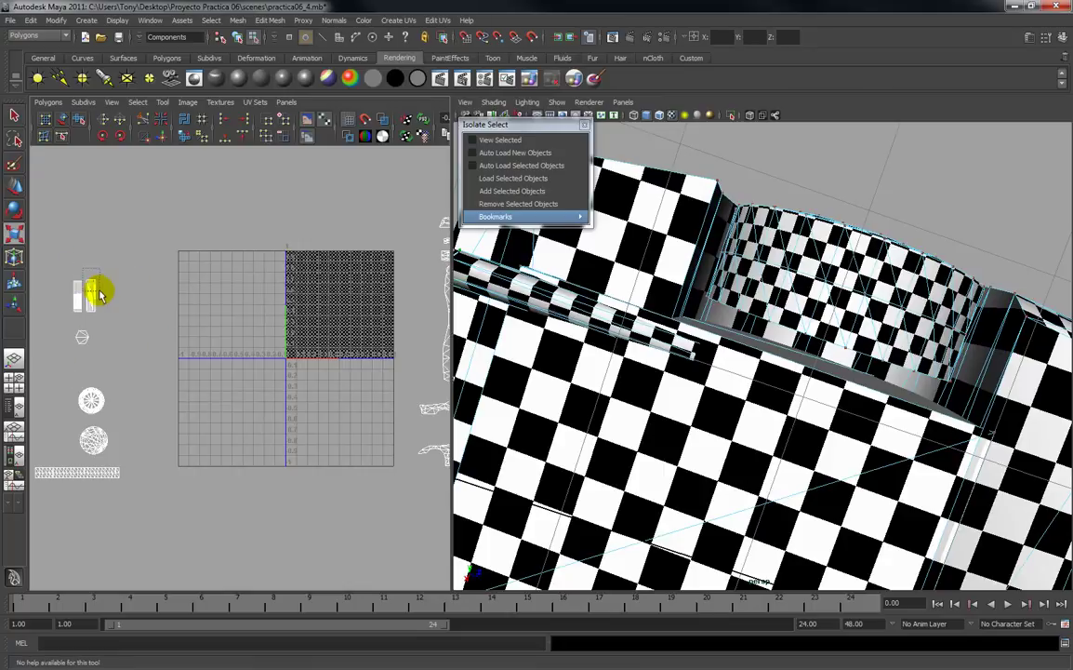
left_click(91, 296)
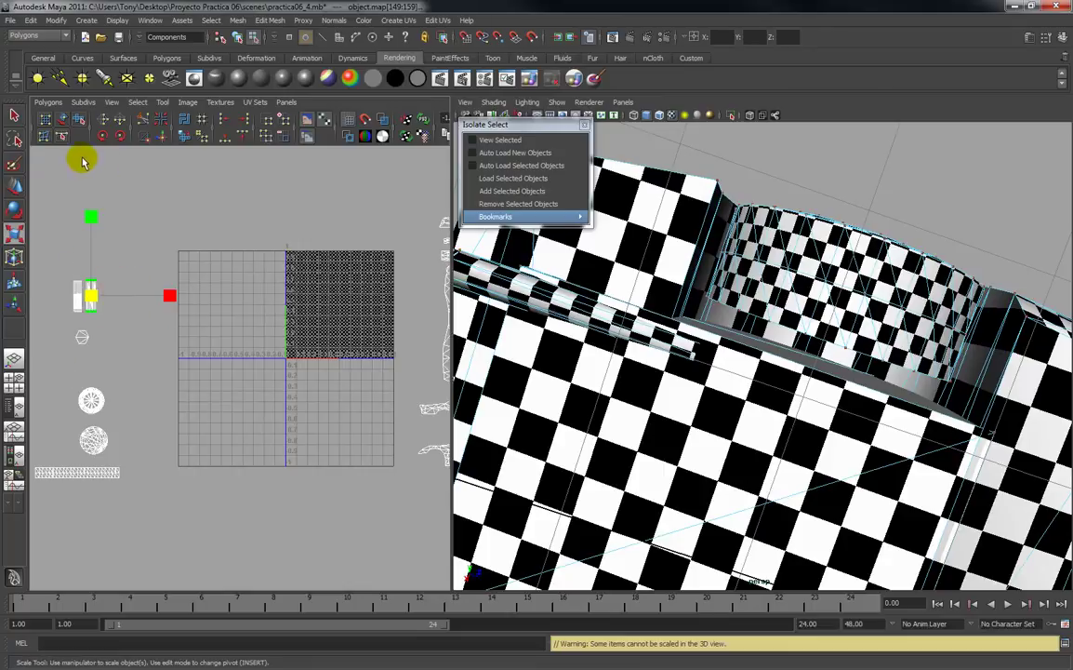
left_click(49, 102)
left_click(63, 226)
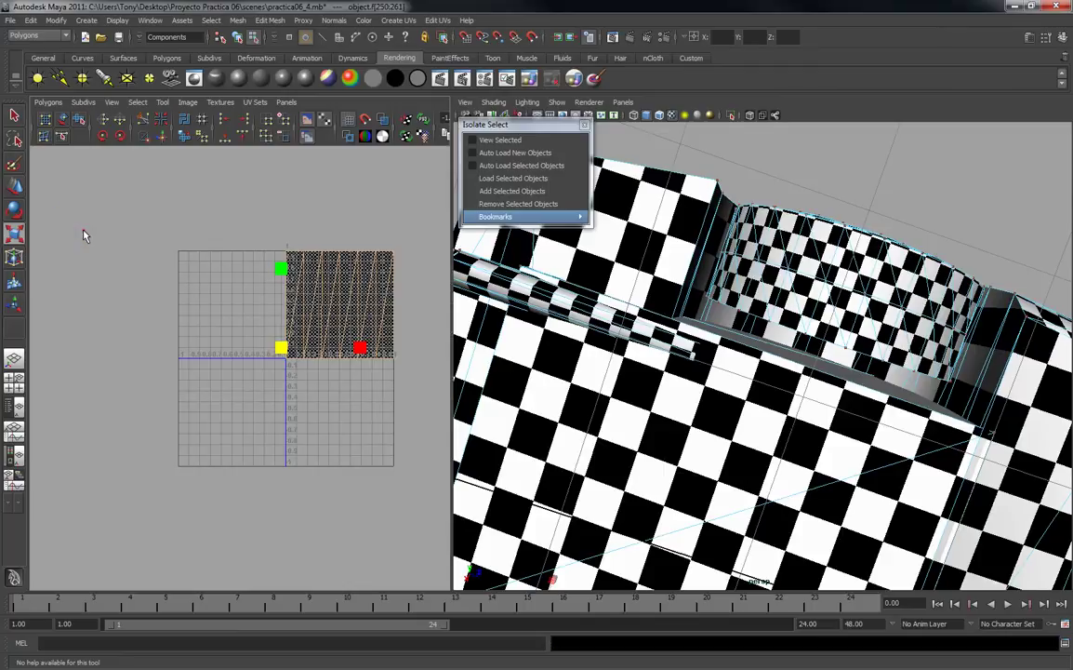
Select the UVs of the remaining bar shell above the small hexagon shell and normalize them.
left_click(57, 253)
left_click_drag(95, 323, 96, 325)
left_click(48, 102)
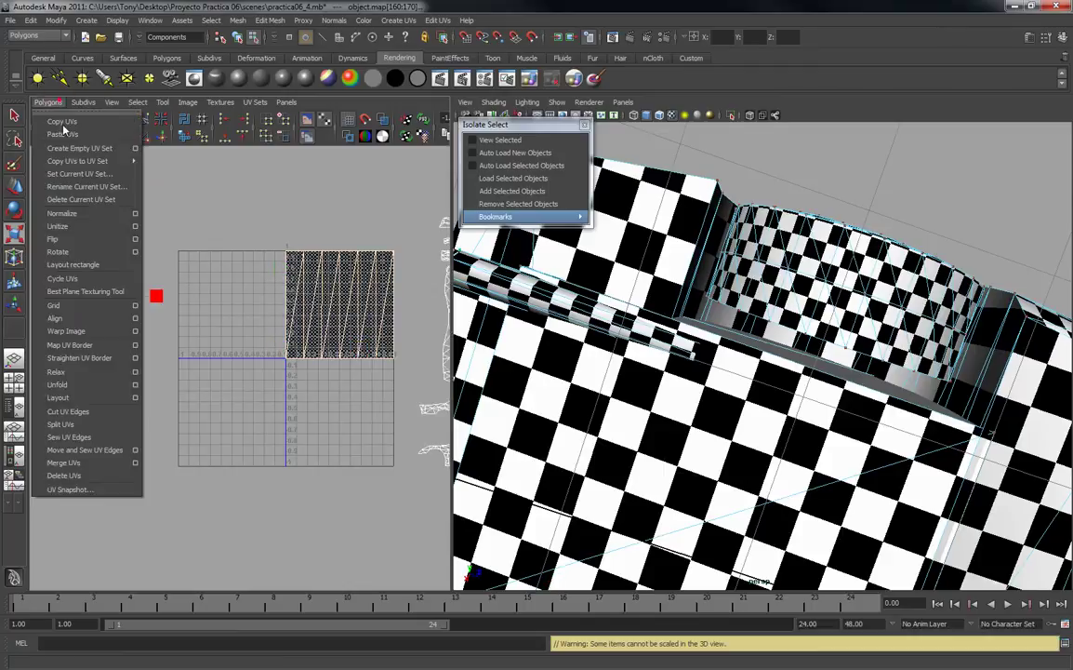
left_click(63, 211)
Select both stacked bar shells in the texture tile, scale them down to a narrow bar and move them above the small hexagon shell.
left_click_drag(277, 232, 406, 387)
left_click_drag(345, 306, 316, 325)
left_click_drag(416, 306, 466, 312)
left_click_drag(361, 303, 81, 307)
key("w")
left_click(100, 367)
Select all the wheel, hexagon and bar shells beside the grid and move them together over the grid's left half.
scroll(163, 365, "down", 3)
middle_click_drag(199, 359, 148, 371, "alt")
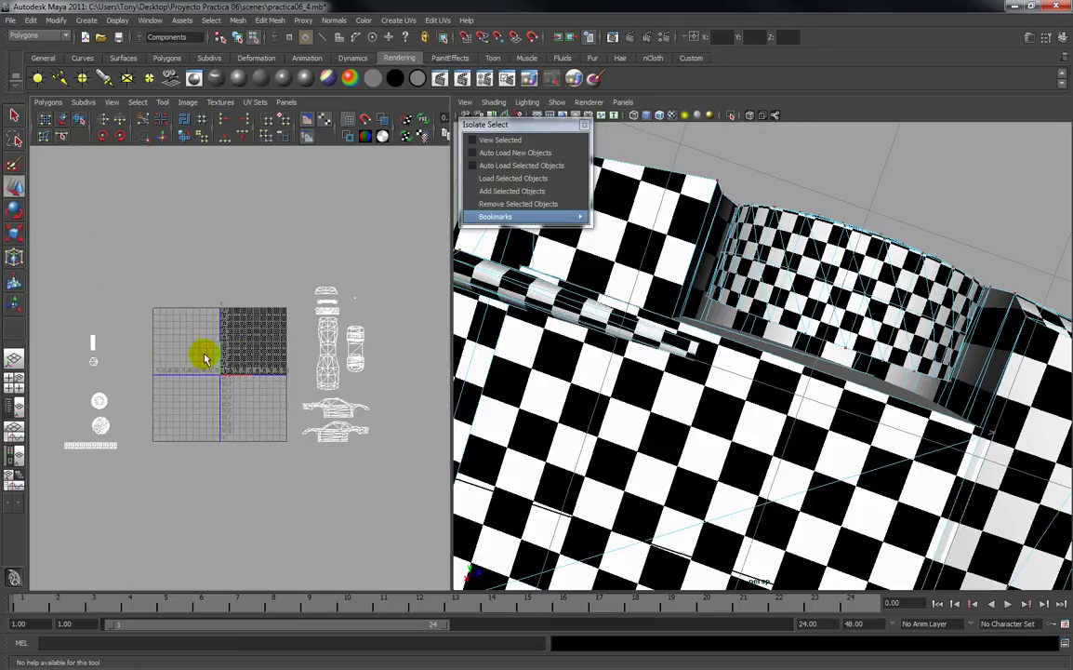
scroll(259, 355, "up", 3)
middle_click_drag(249, 344, 305, 290, "alt")
scroll(186, 320, "down", 1)
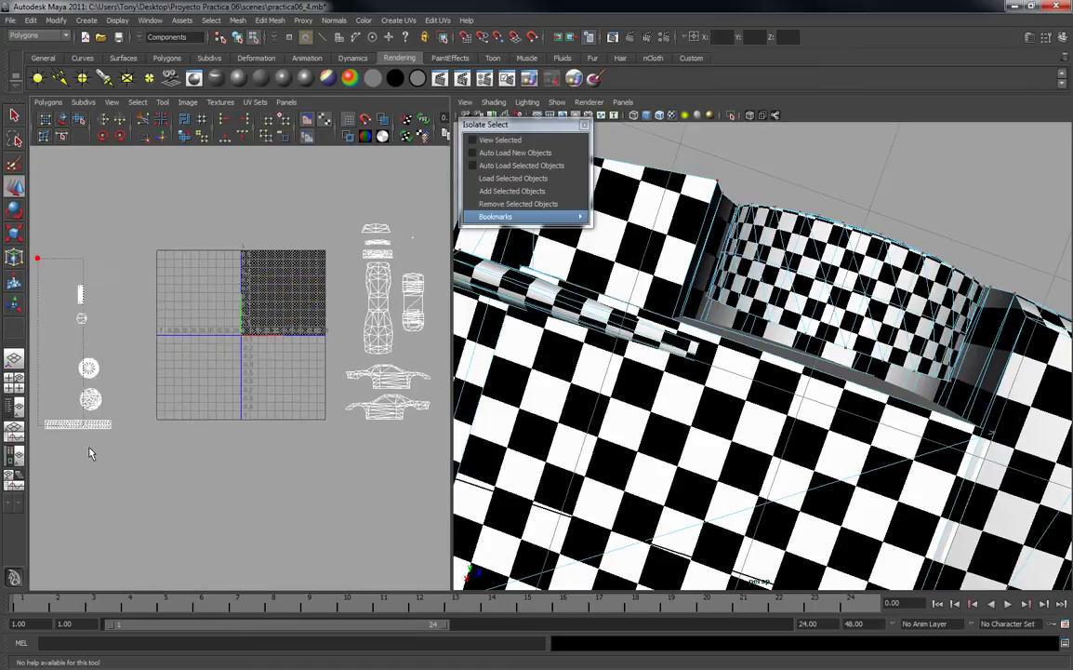
left_click_drag(116, 476, 116, 475)
key("w")
left_click_drag(79, 361, 201, 294)
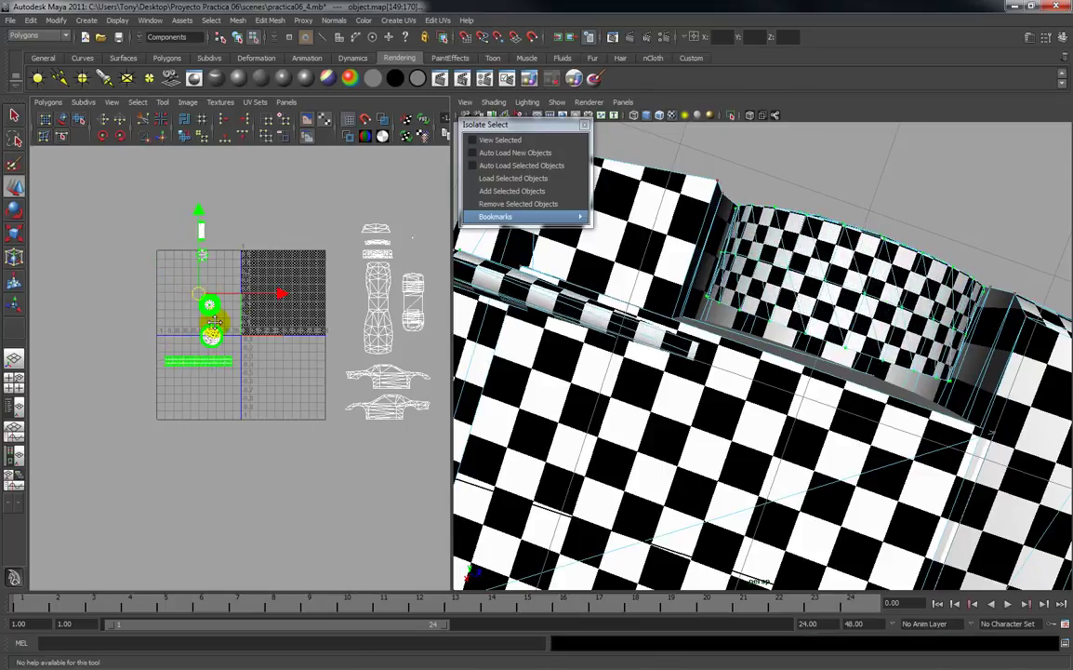
Move all the car body shells together closer to the right side of the grid and widen the UV editing view.
middle_click_drag(443, 307, 320, 306, "alt")
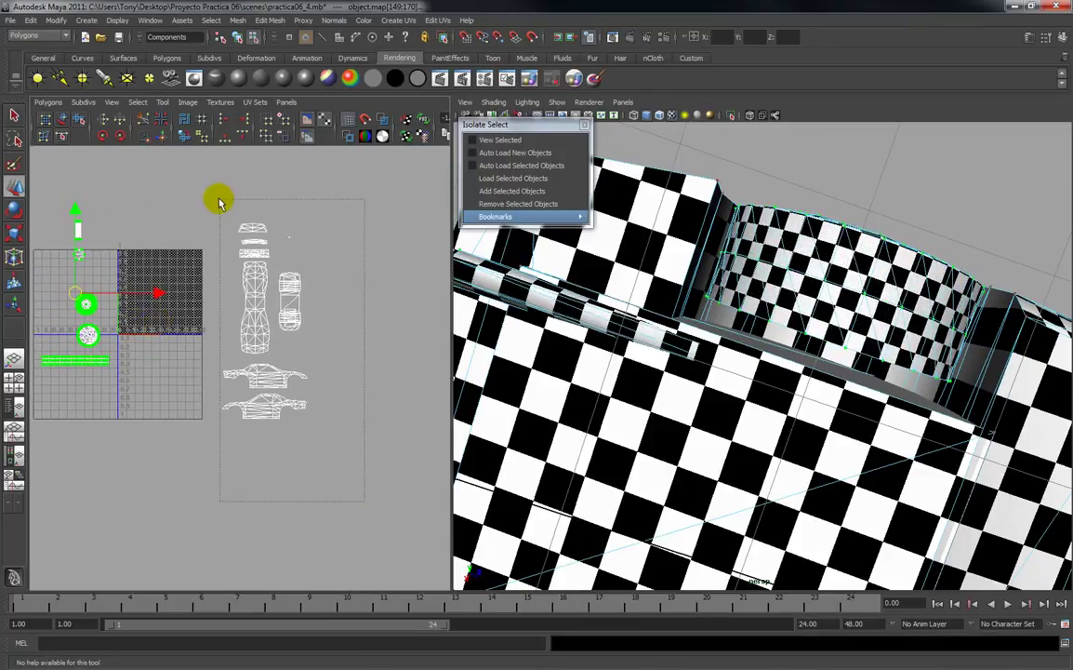
left_click_drag(220, 199, 220, 199)
left_click_drag(266, 324, 245, 301)
scroll(260, 321, "up", 3)
middle_click_drag(226, 371, 311, 443, "alt")
left_click_drag(457, 400, 593, 402)
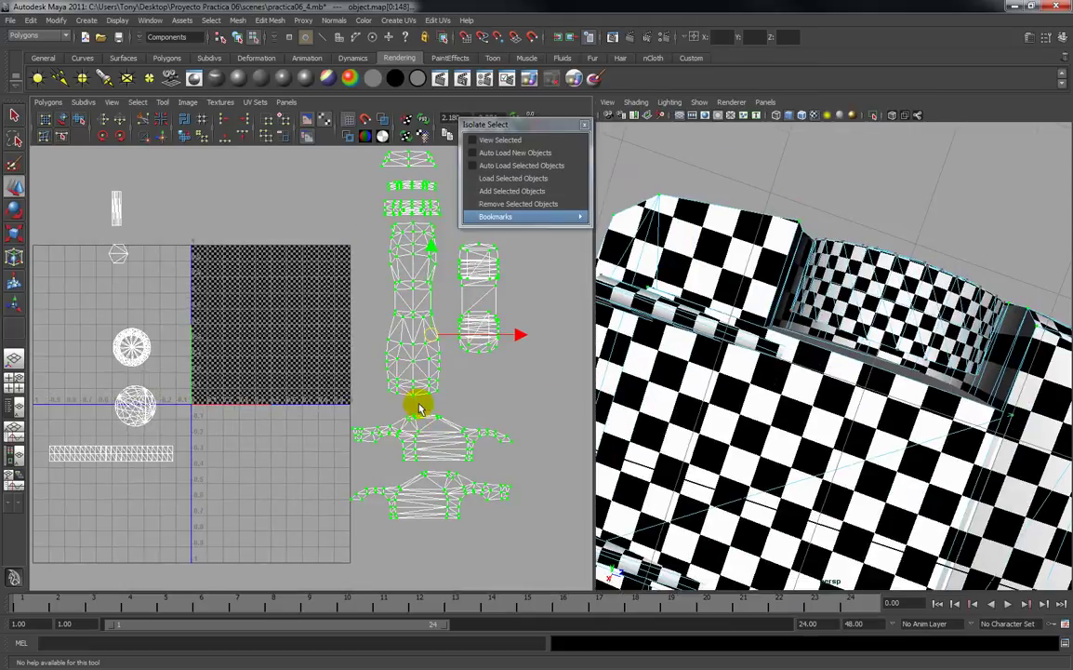
Select the cabin shell beside the long body shell, scale it down and move it into the upper part of the texture tile.
right_click_drag(418, 403, 416, 354, "alt")
middle_click_drag(415, 344, 408, 374, "alt")
left_click(455, 402)
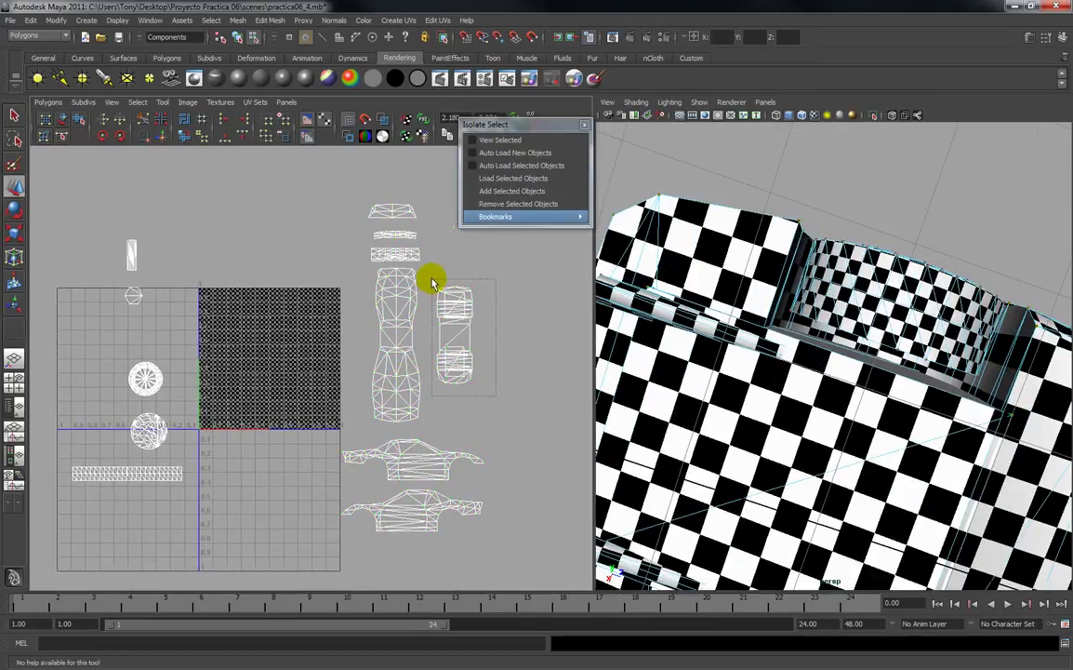
left_click_drag(432, 279, 433, 284)
key("r")
left_click_drag(454, 333, 266, 322)
key("w")
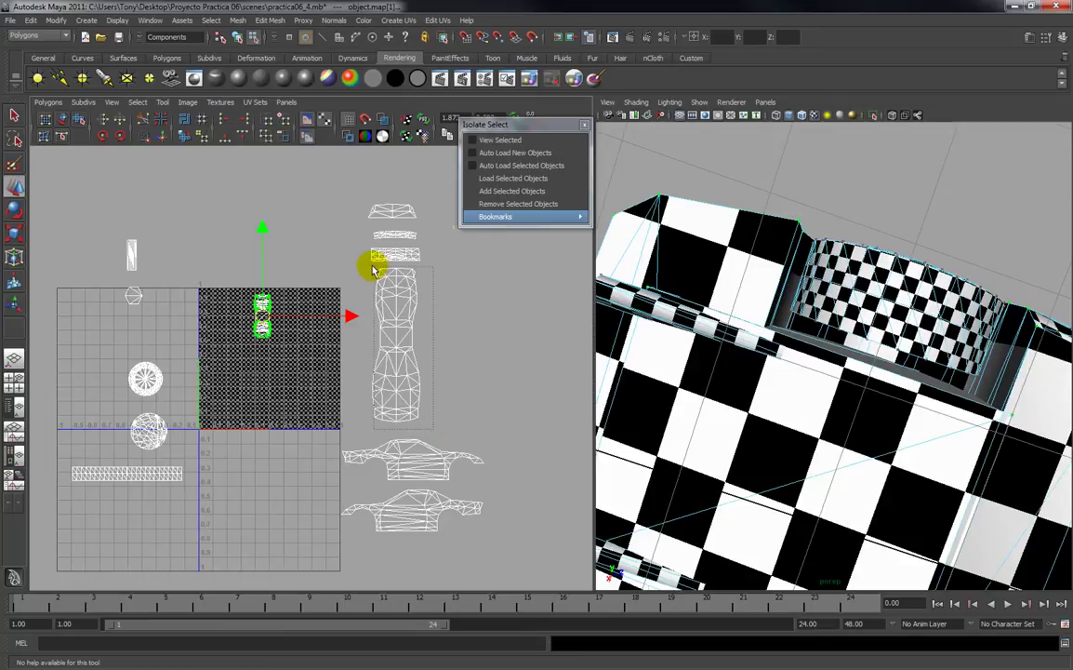
Scale down the long body shell and place it along the left edge of the texture tile.
left_click_drag(374, 269, 383, 299)
key("r")
left_click_drag(391, 342, 225, 353)
key("w")
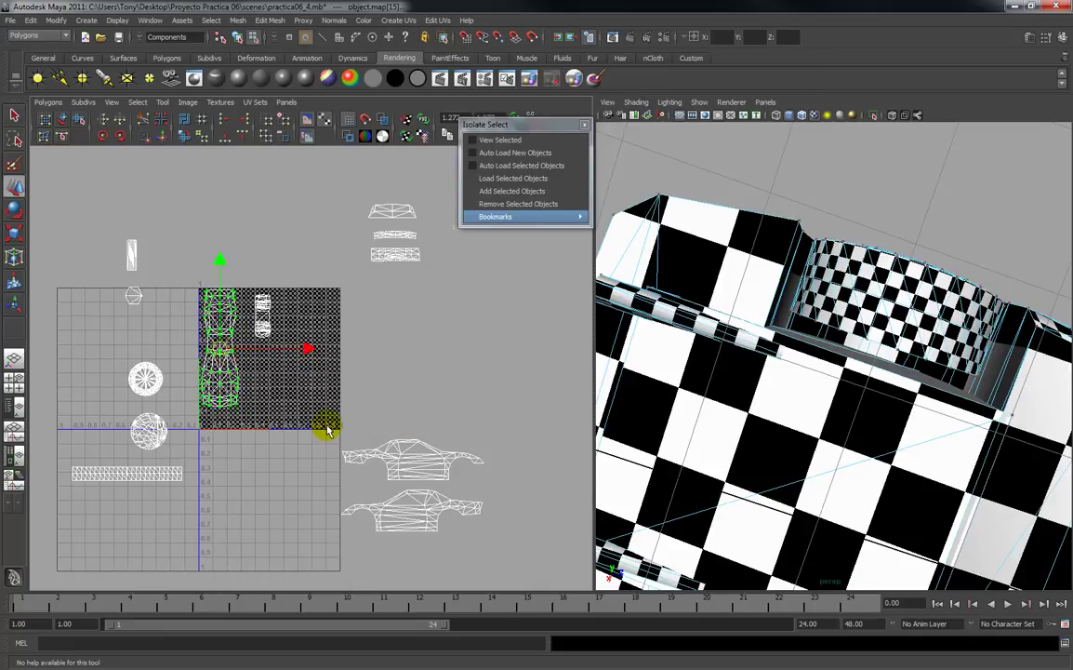
Move the cabin shell out above the texture tile, and scale both car side shells down into the tile's upper right area.
left_click(441, 525)
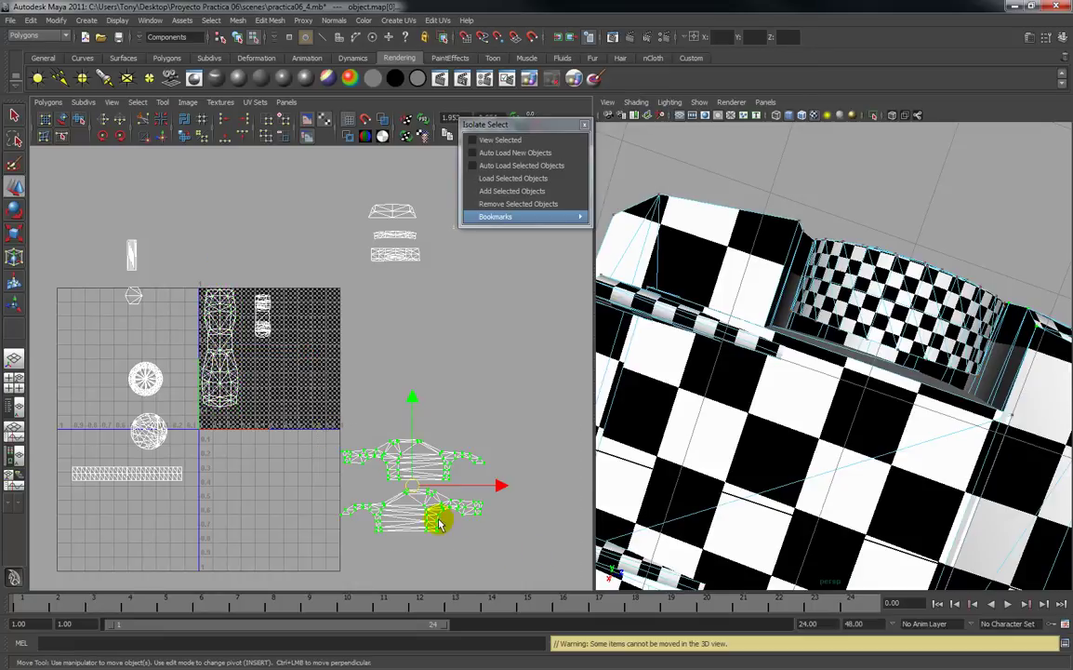
left_click_drag(247, 290, 227, 232)
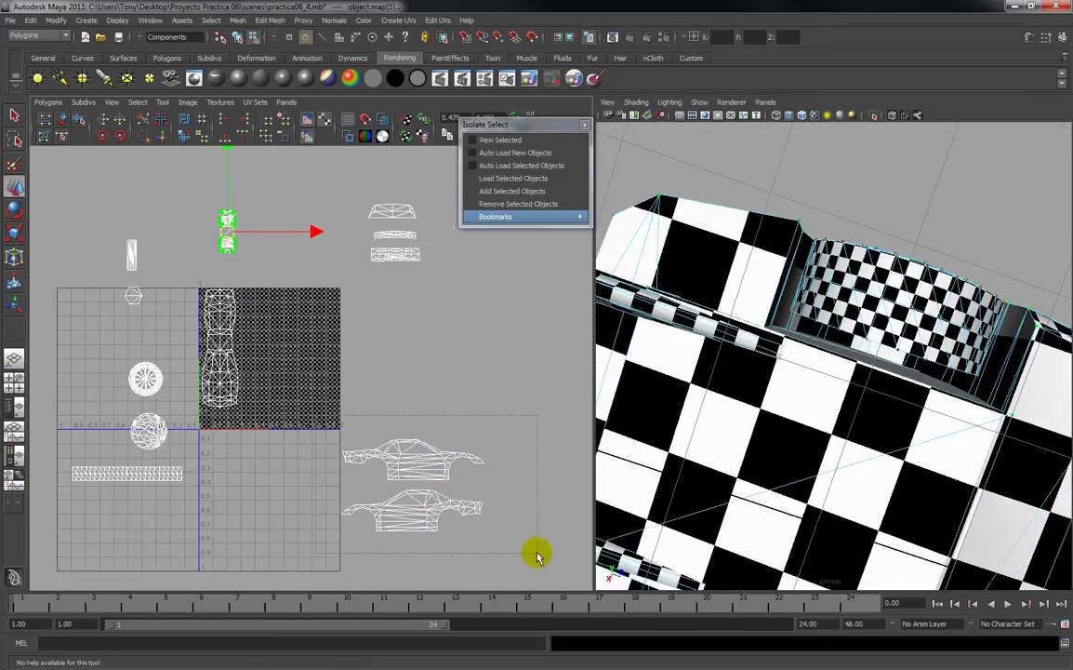
left_click_drag(538, 554, 539, 555)
left_click_drag(413, 485, 319, 364)
key("r")
left_click_drag(304, 325, 285, 335)
key("w")
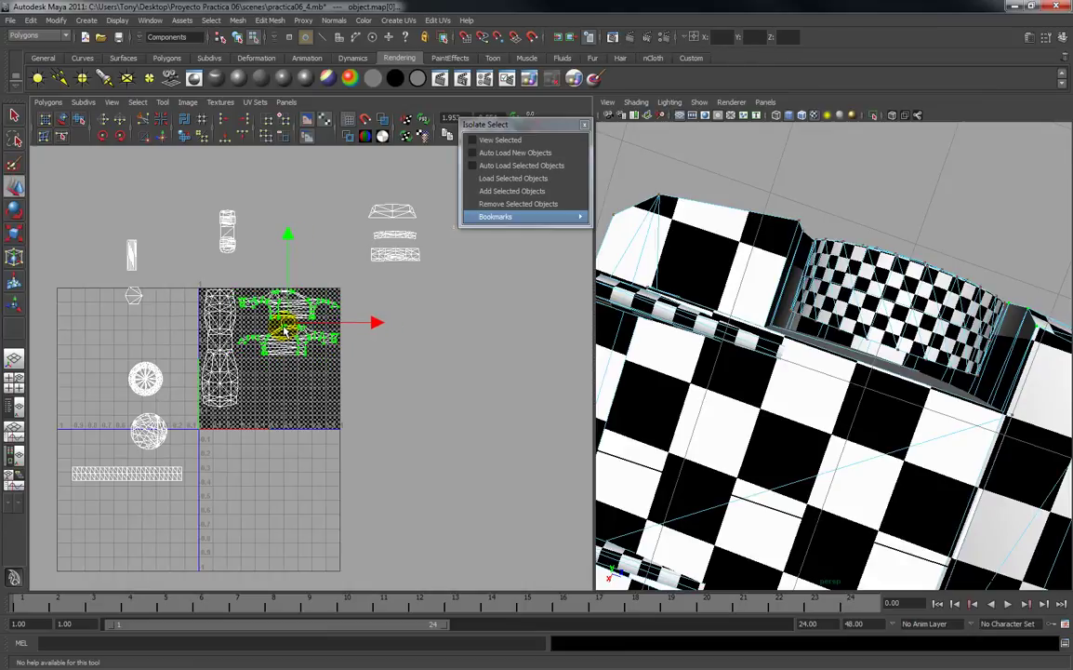
Nudge both car side shells up against the tile's top edge, and move the lower one closer to the upper one.
scroll(307, 372, "up", 4)
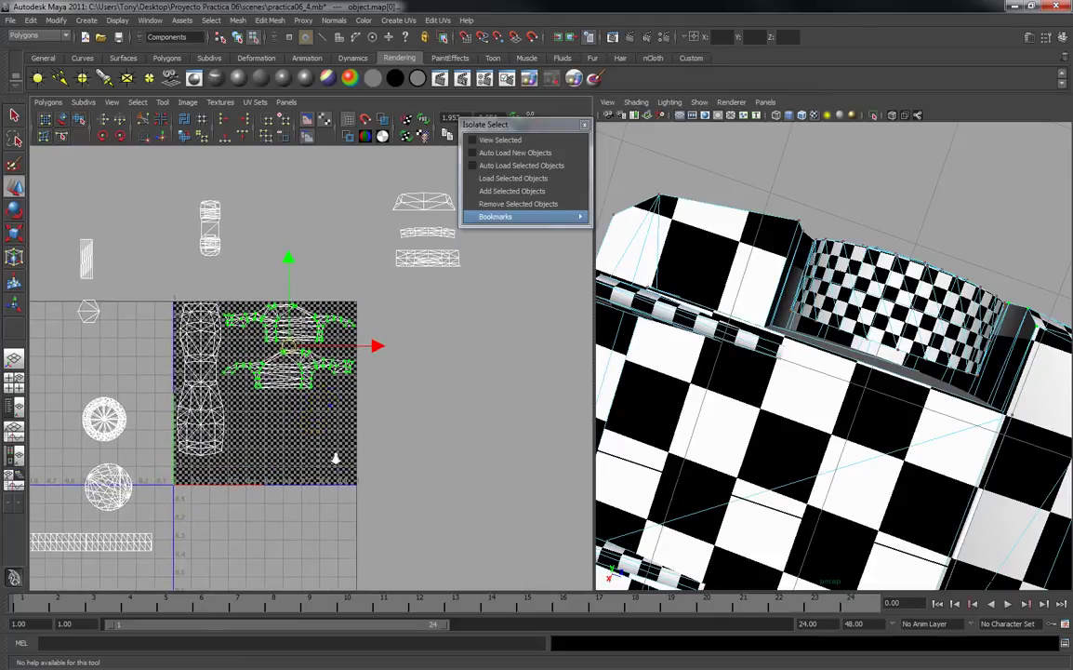
middle_click_drag(321, 453, 338, 477, "alt")
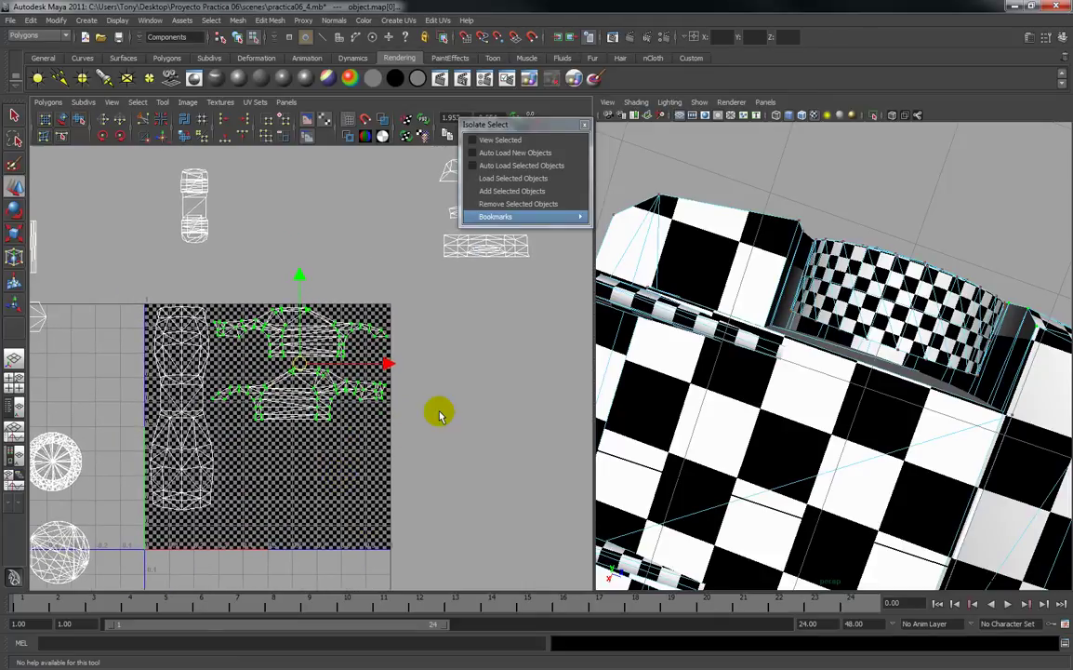
left_click_drag(293, 277, 298, 275)
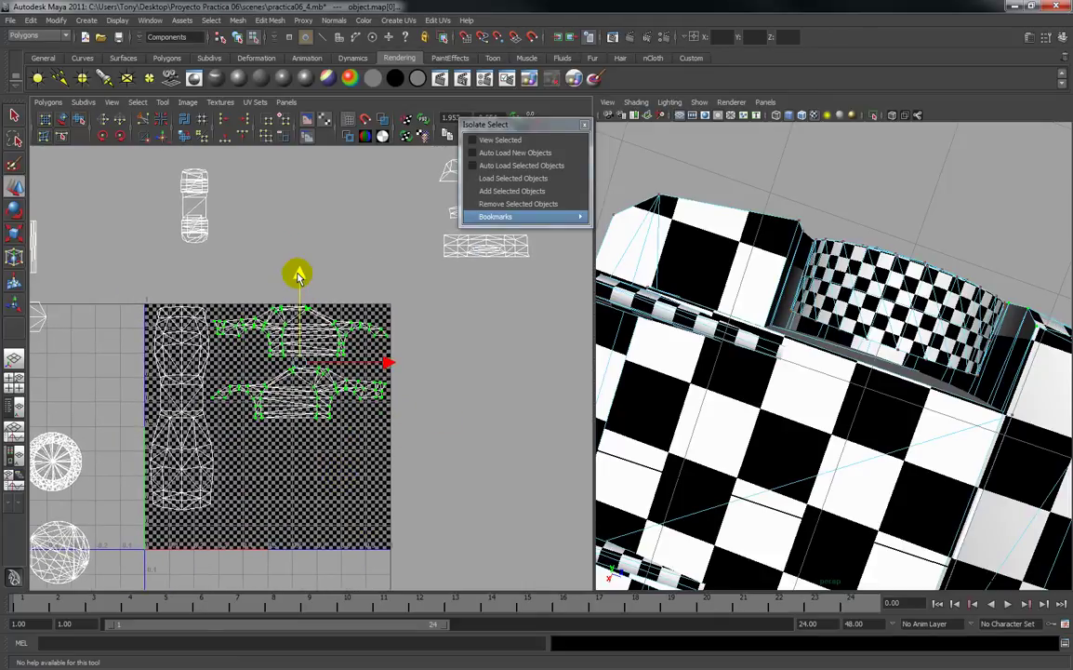
left_click(373, 430)
left_click_drag(445, 435, 232, 370)
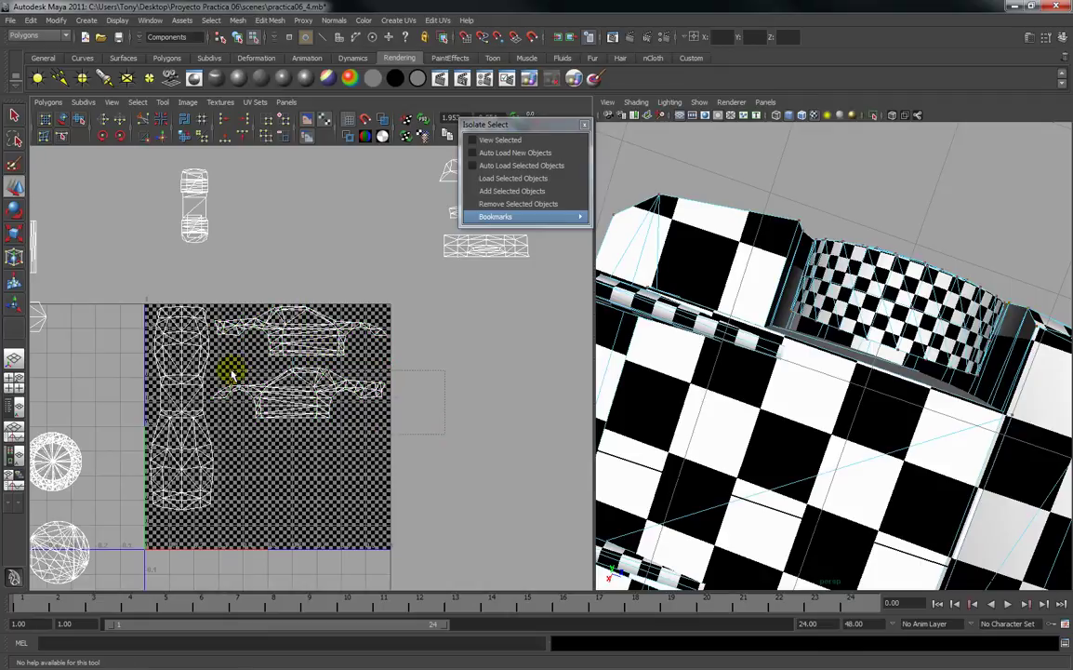
key("w")
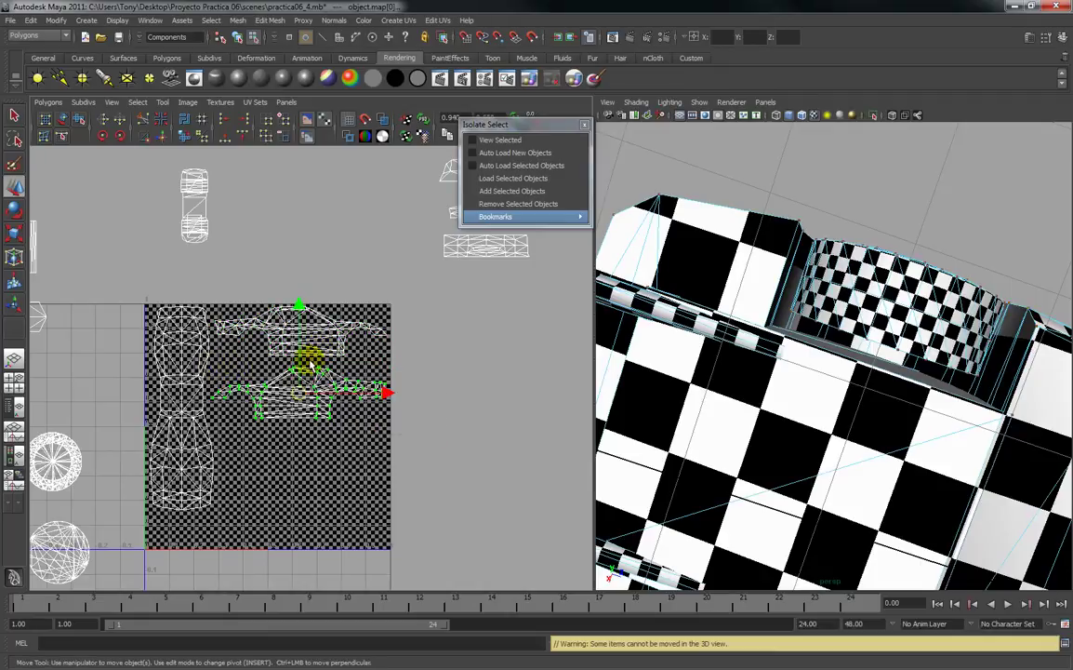
left_click_drag(298, 307, 300, 302)
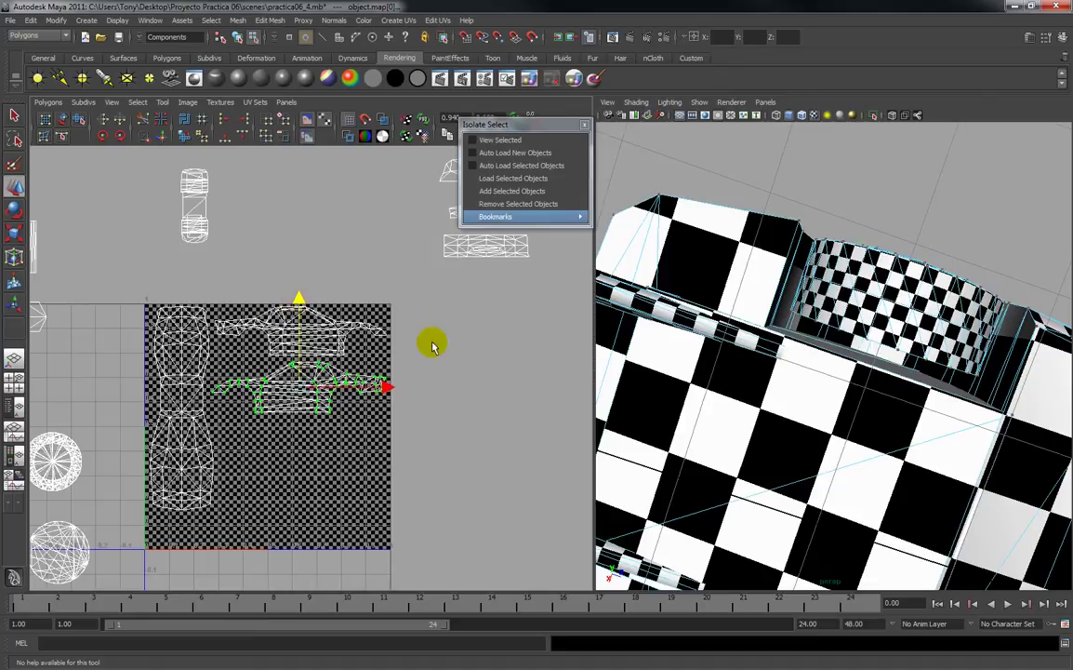
Deselect the side shell and hide the checker image behind the UV shells.
left_click(478, 356)
scroll(462, 357, "down", 2)
middle_click_drag(439, 357, 348, 334, "alt")
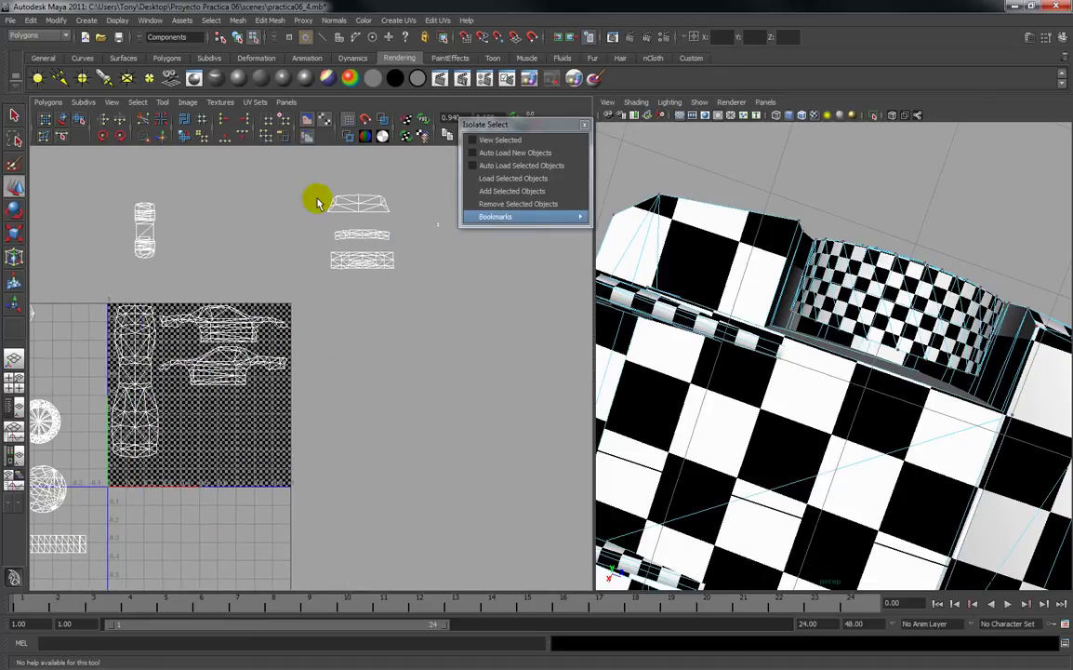
left_click(310, 124)
middle_click_drag(331, 412, 356, 417, "alt")
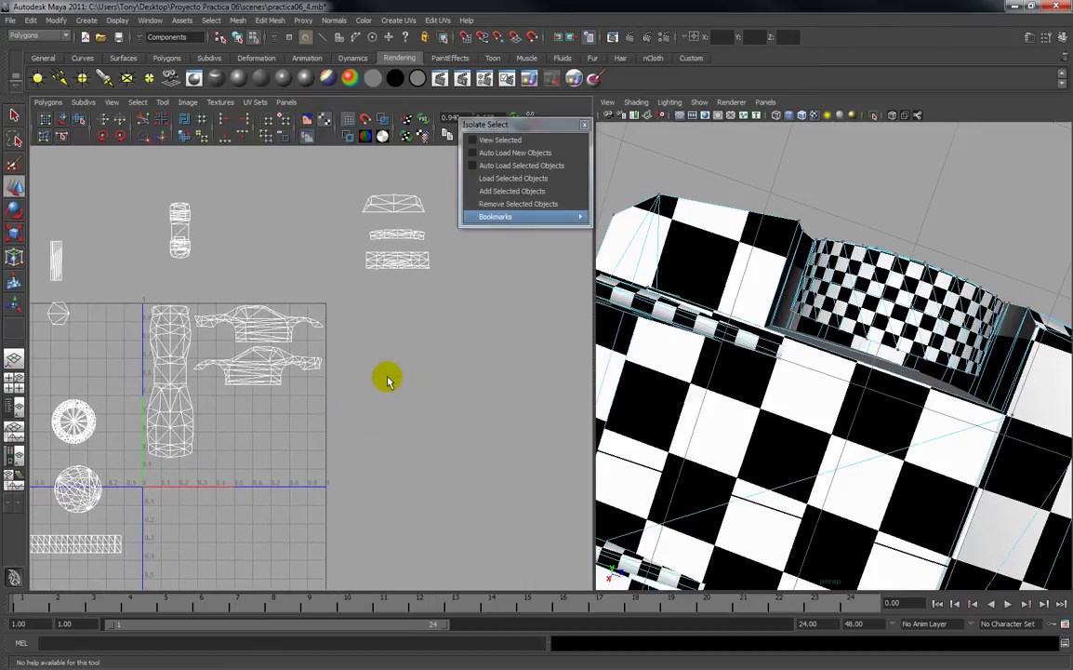
Move the wide strip shell directly below the long body shell and scale it down to match that shell's width.
left_click_drag(356, 250, 168, 470)
key("r")
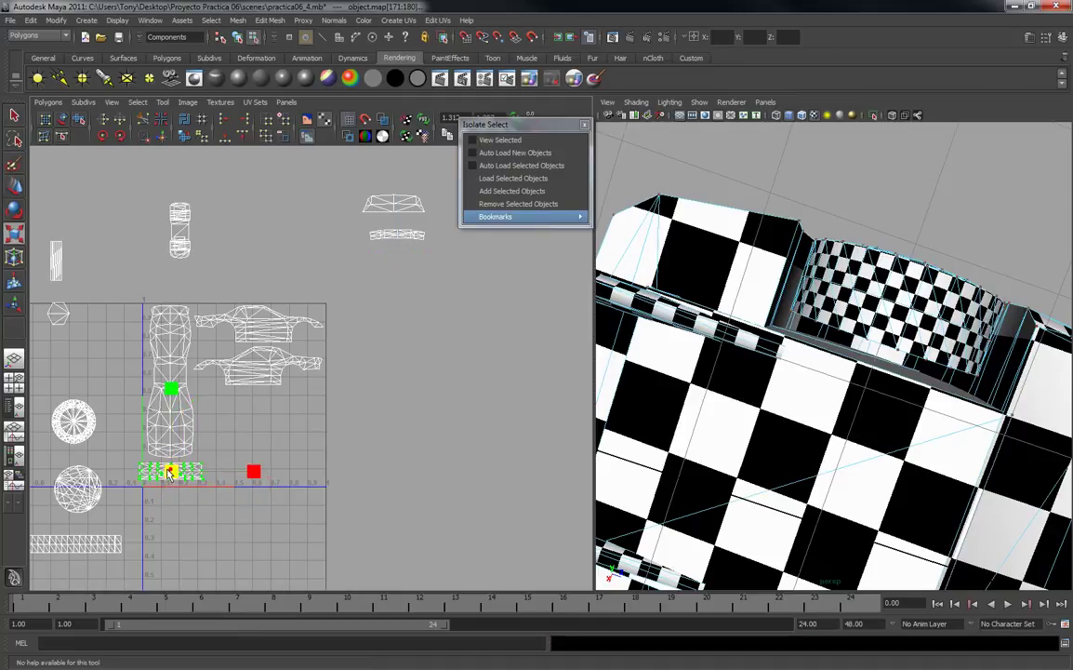
key("w")
left_click_drag(169, 475, 168, 470)
key("r")
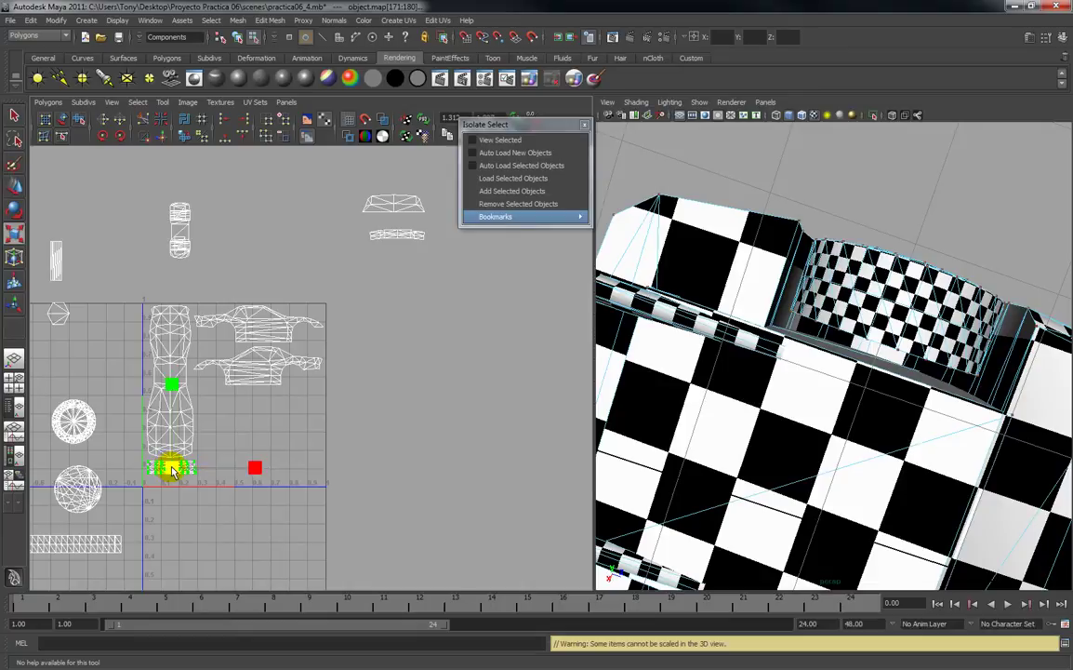
key("w")
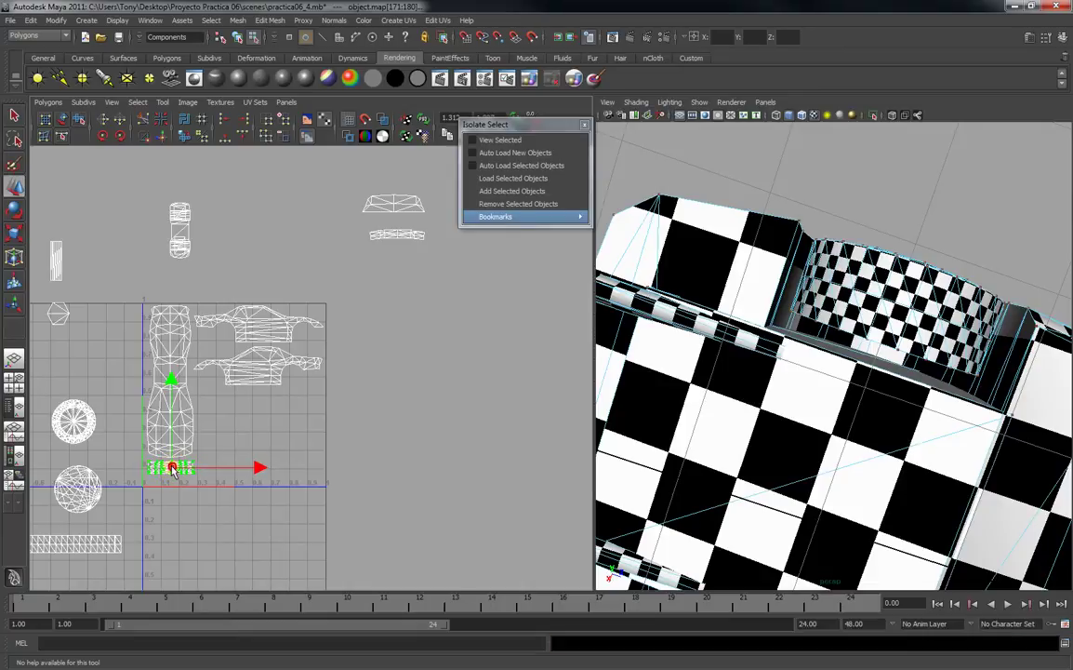
Place the cabin shell at the tile's right edge below the side shells, and scale the trapezoid and thin strip shells down beside the long body shell.
left_click(191, 248)
left_click_drag(191, 243, 314, 402)
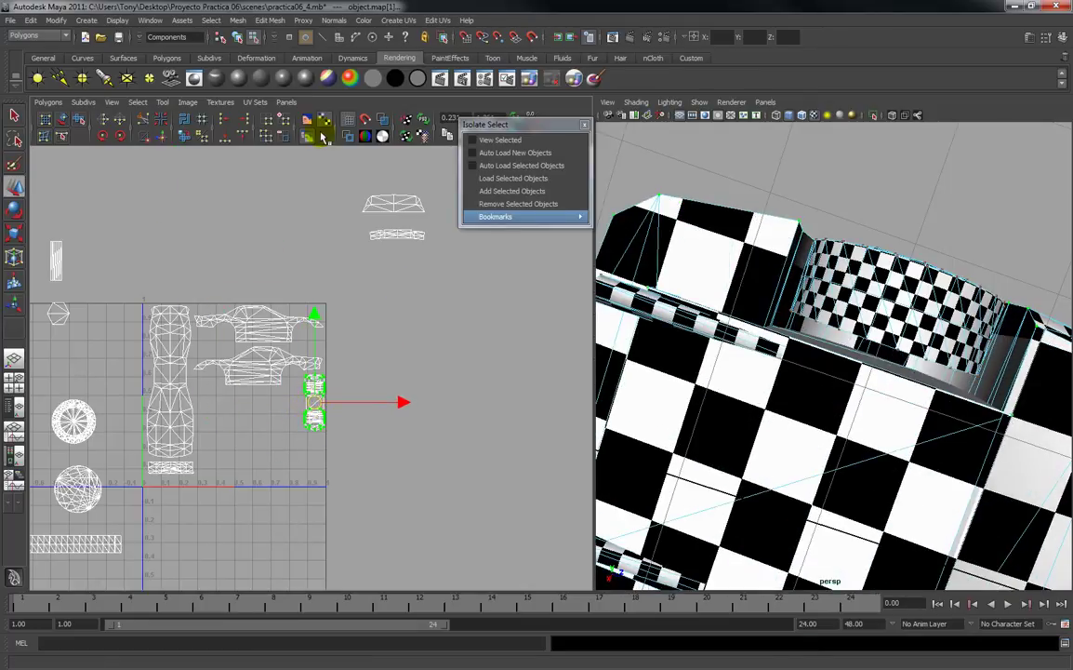
left_click_drag(430, 268, 428, 265)
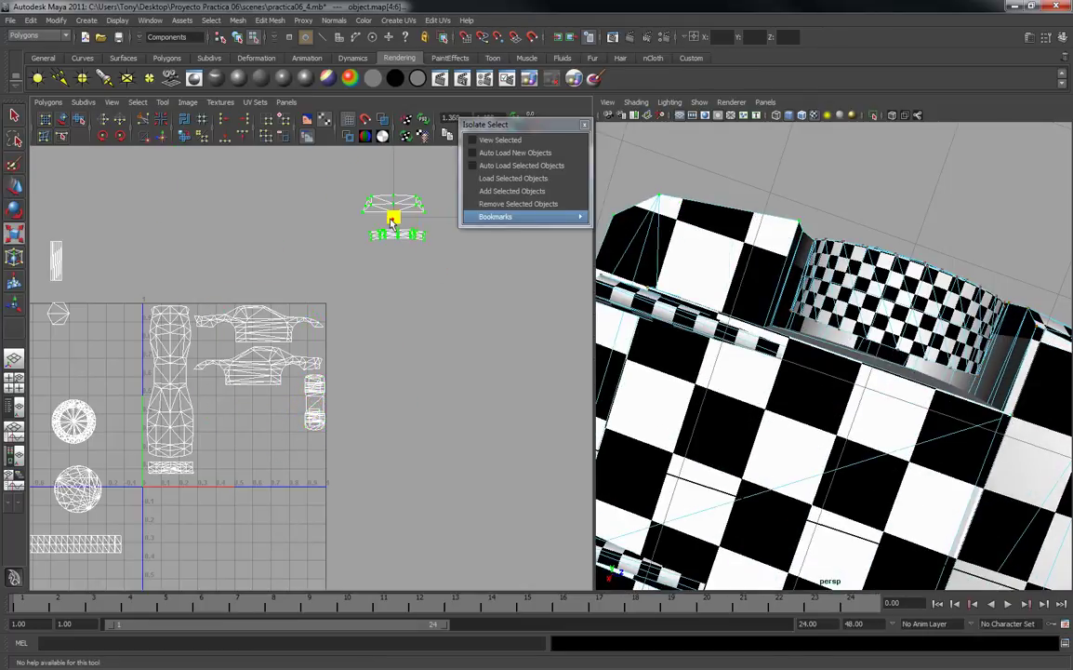
left_click_drag(394, 219, 219, 411)
middle_click_drag(232, 437, 352, 410, "alt")
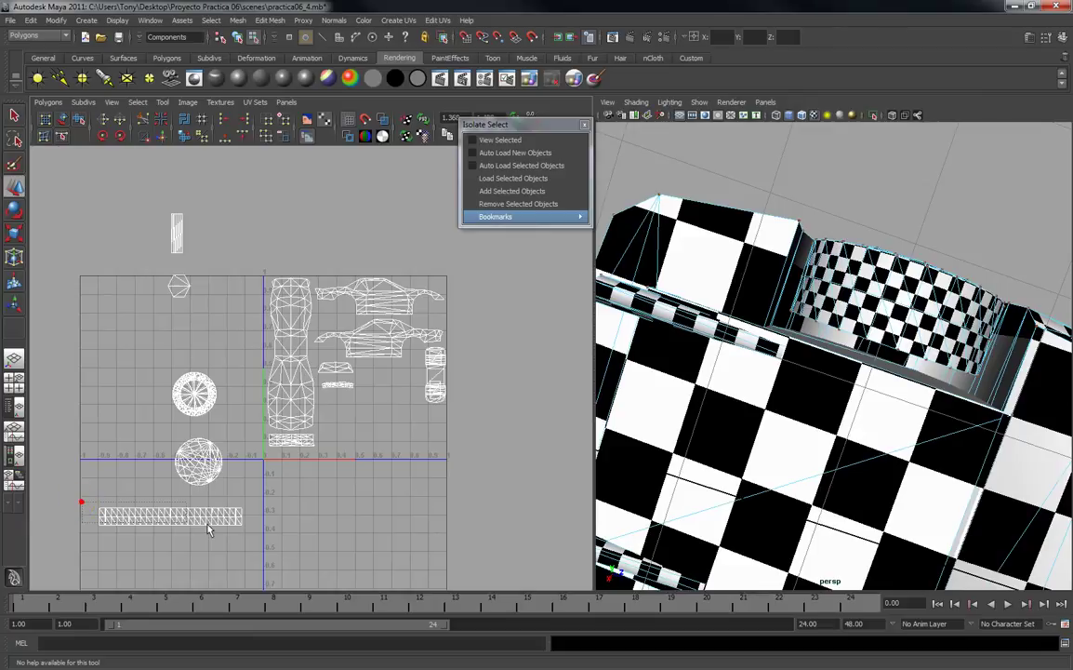
Scale down the long tire tread strip shell and place it along the bottom of the texture tile beside the wide strip.
left_click(175, 519)
key("r")
left_click_drag(158, 521, 356, 452)
key("w")
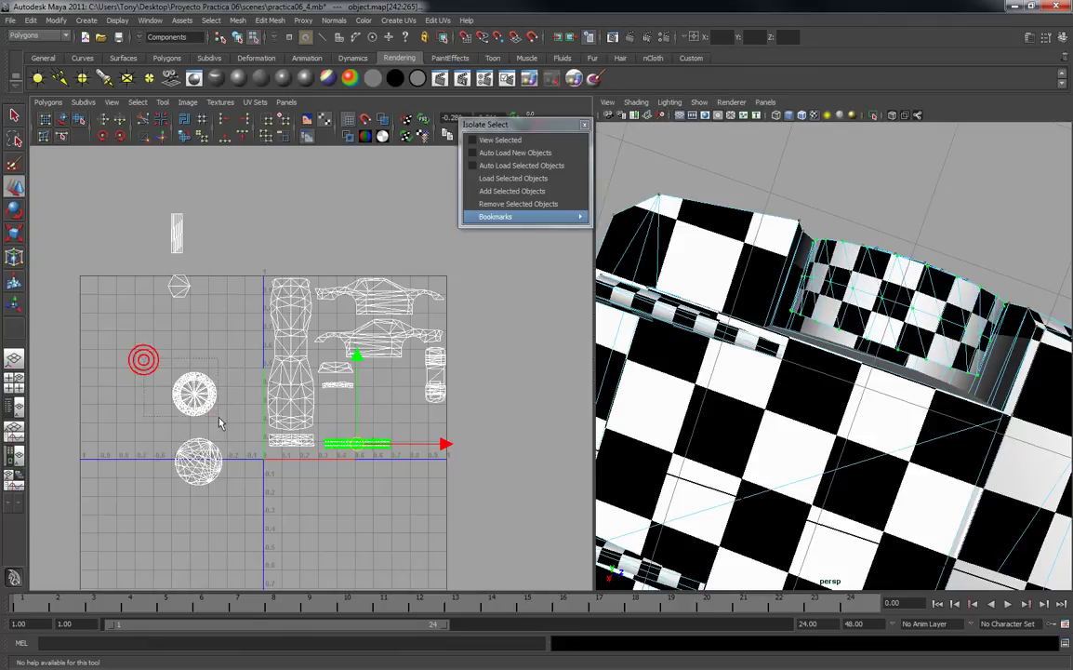
Scale down the spoked wheel disc shell and place it in the texture tile just above the tread strip.
left_click(210, 405)
left_click_drag(193, 394, 336, 425)
key("r")
key("w")
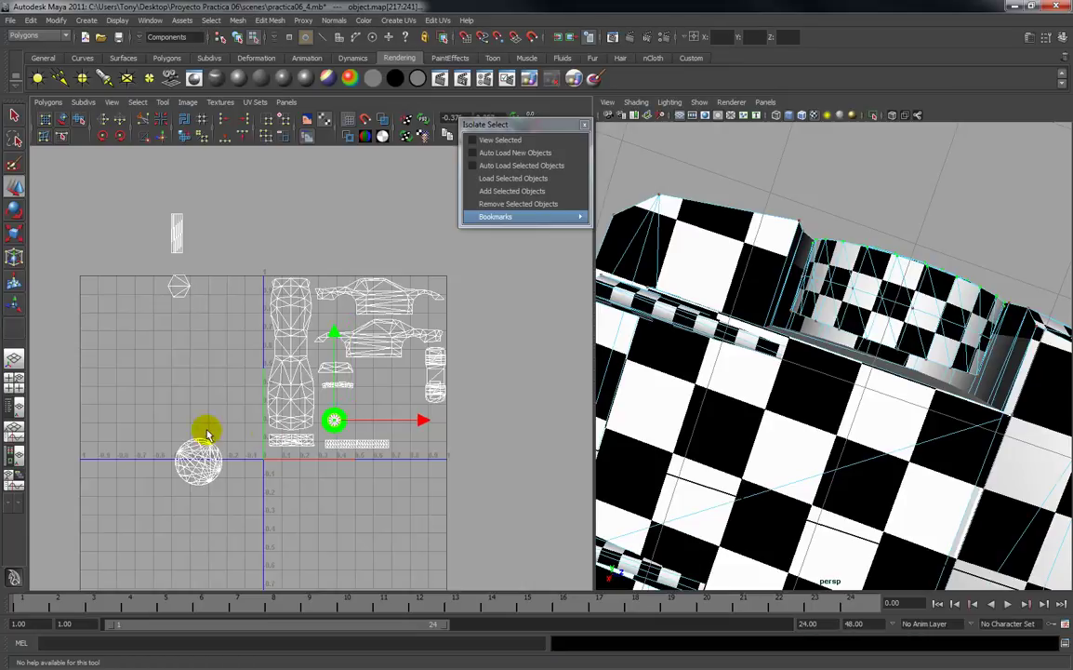
Scale down the remaining triangulated disc shell and place it in the texture tile beside the spoked wheel disc.
left_click_drag(227, 504, 227, 505)
key("r")
left_click_drag(199, 461, 370, 421)
key("w")
Enlarge the cabin shell and position it in the tile's lower right corner below the car side shells.
left_click(485, 402)
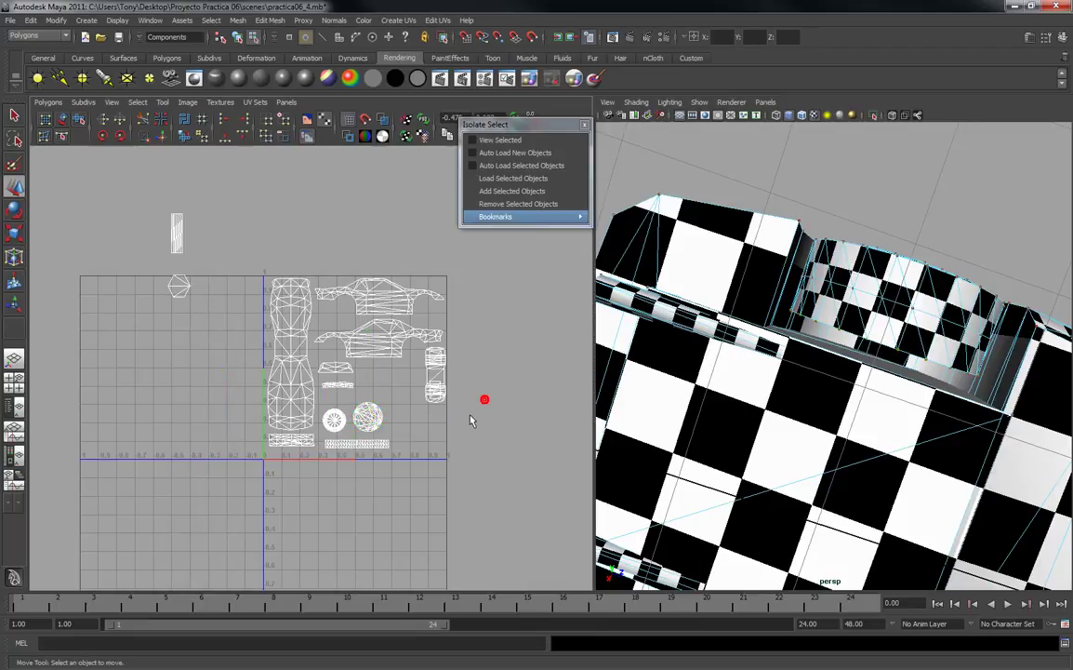
left_click_drag(416, 348, 424, 408)
key("w")
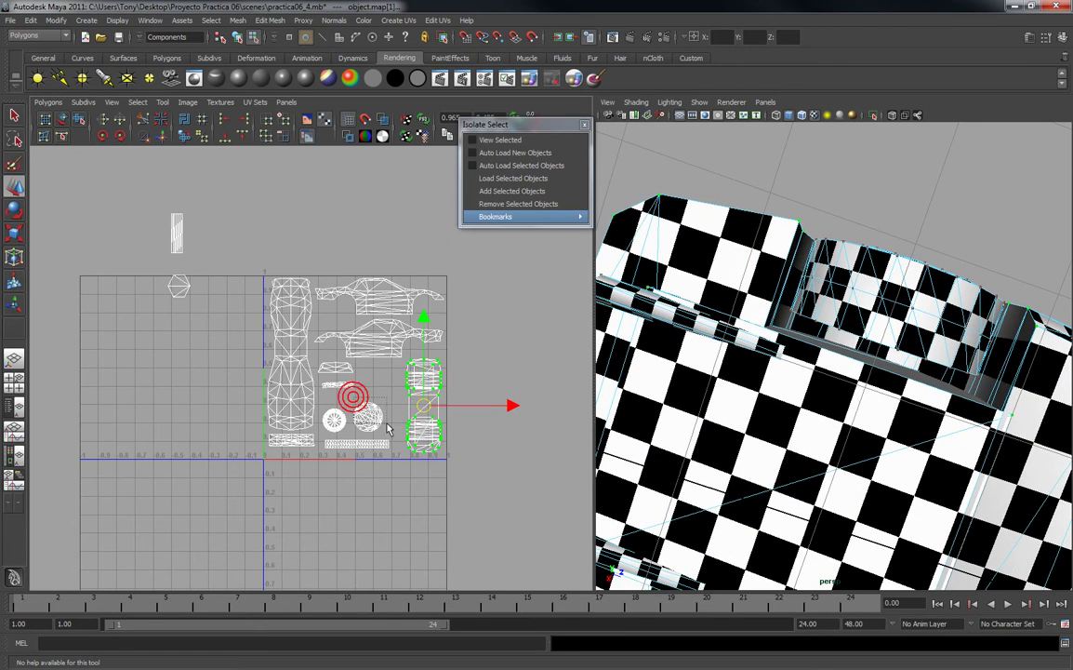
Shrink the triangulated disc shell and shift it toward the cabin shell, then enlarge the spoked wheel disc and reposition it slightly.
left_click_drag(390, 437, 370, 419)
key("w")
key("r")
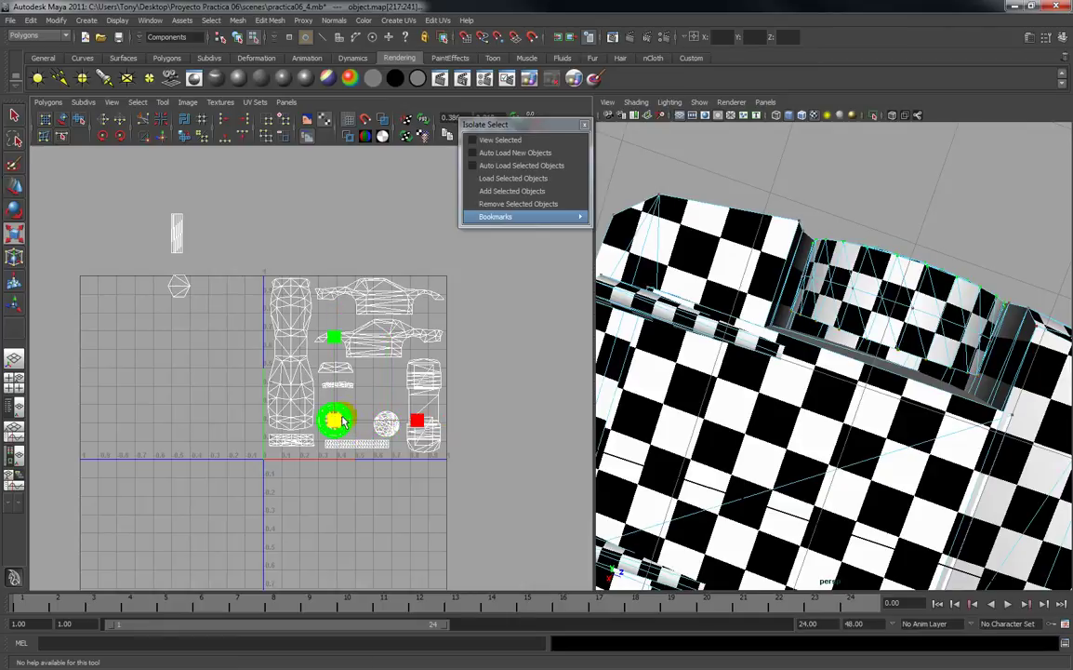
key("w")
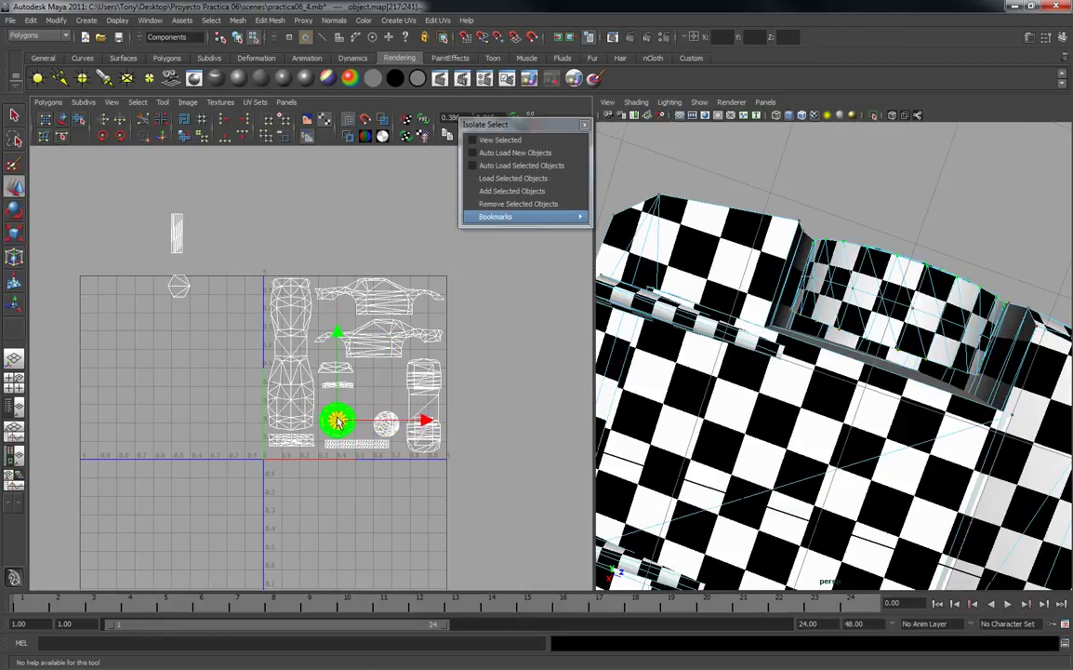
Move the small hexagonal shell and the narrow rectangular shell from outside the texture tile into its free area below the car side shells.
left_click(365, 385)
left_click_drag(367, 392, 318, 375)
scroll(343, 377, "up", 2)
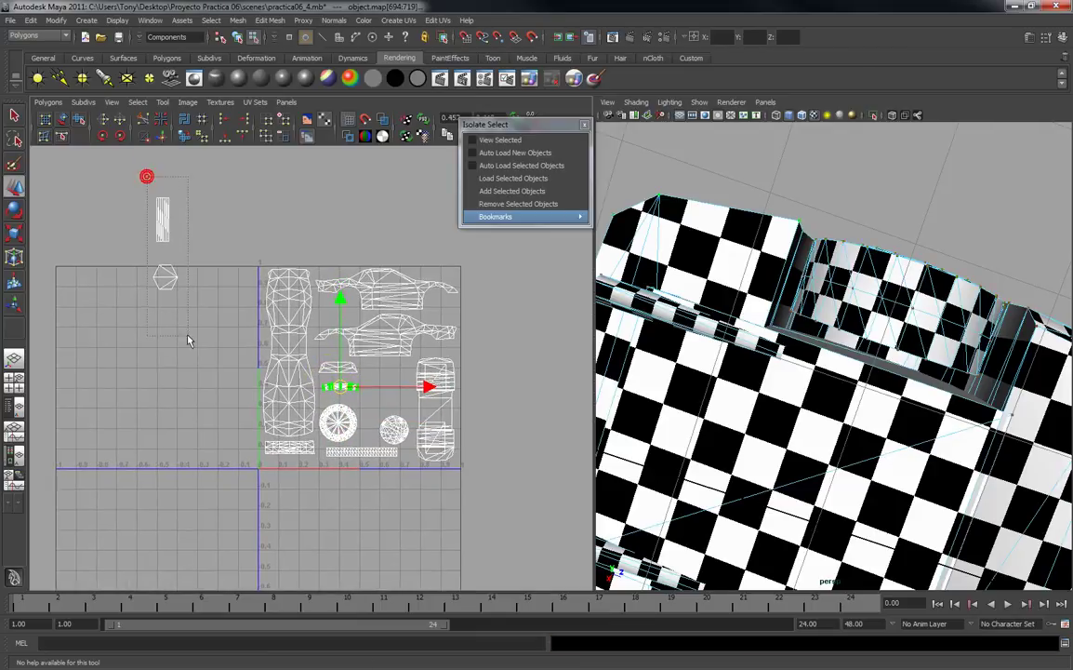
left_click_drag(187, 341, 187, 340)
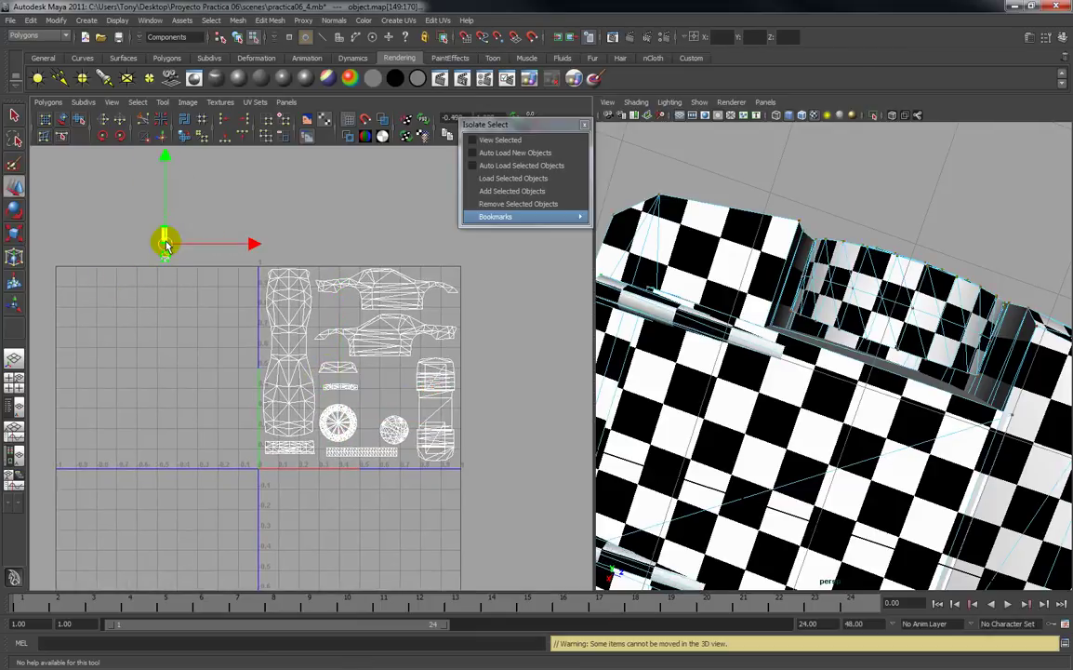
left_click_drag(165, 243, 520, 410)
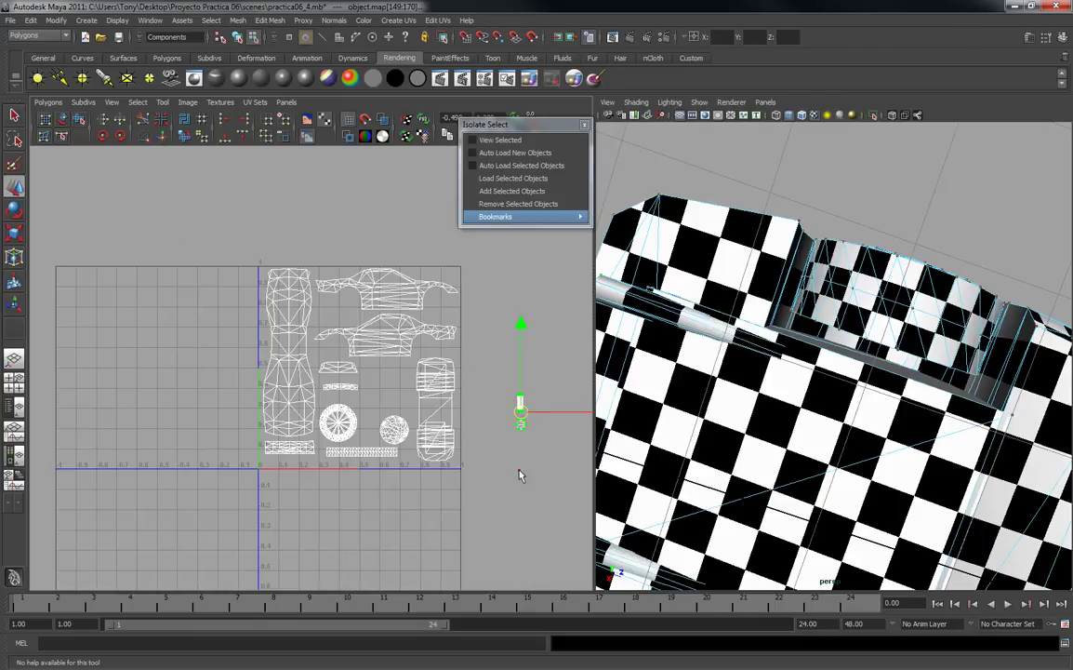
left_click(519, 470)
left_click(520, 403)
left_click_drag(520, 408, 398, 384)
left_click_drag(556, 446, 370, 381)
Enlarge the narrow bar shell above the spoked wheel disc and reposition it just over the wheel.
right_click_drag(372, 418, 393, 448, "alt")
middle_click_drag(393, 449, 329, 434, "alt")
right_click_drag(315, 393, 314, 633, "alt")
middle_click_drag(318, 461, 319, 428, "alt")
mouse_move(274, 373)
left_mouse_down()
mouse_move(313, 381)
mouse_move(309, 352)
mouse_move(266, 371)
mouse_move(287, 377)
left_mouse_up()
key("r")
key("w")
key("r")
key("w")
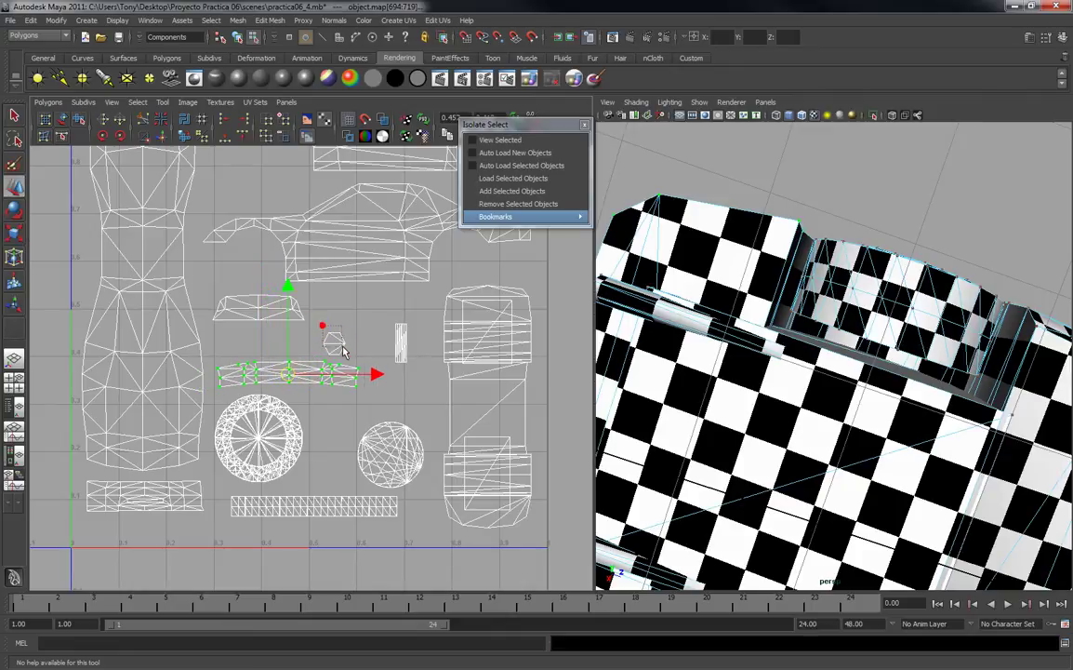
Place the hexagonal shell just above the tread strip and the narrow rectangular shell between the spoked wheel and the triangulated disc.
left_click_drag(349, 356, 408, 385)
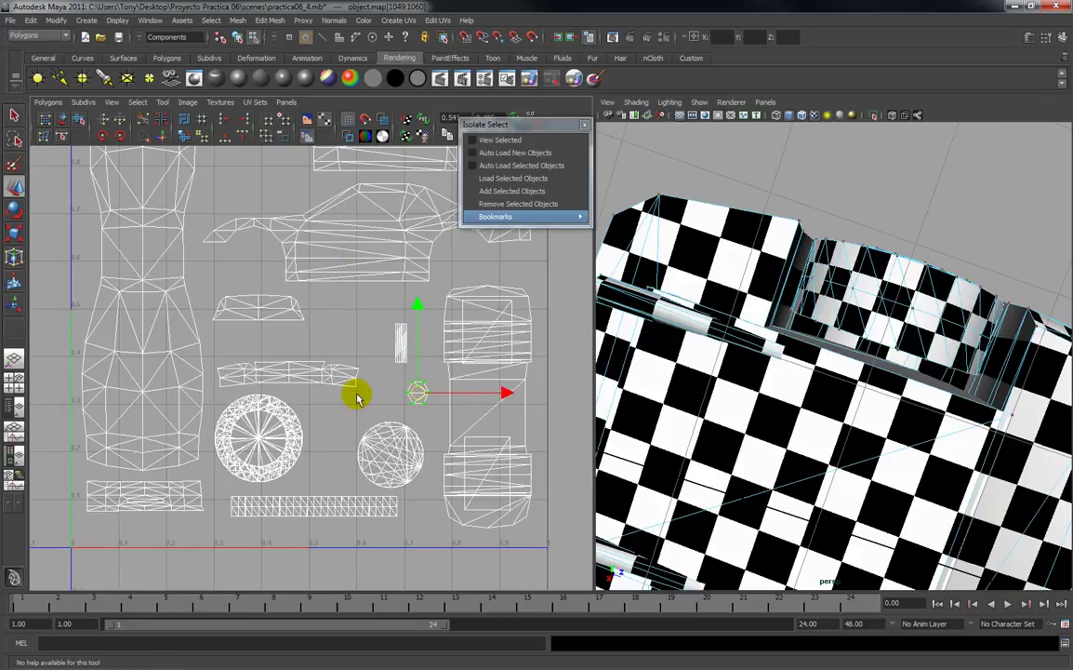
left_click_drag(419, 395, 307, 478)
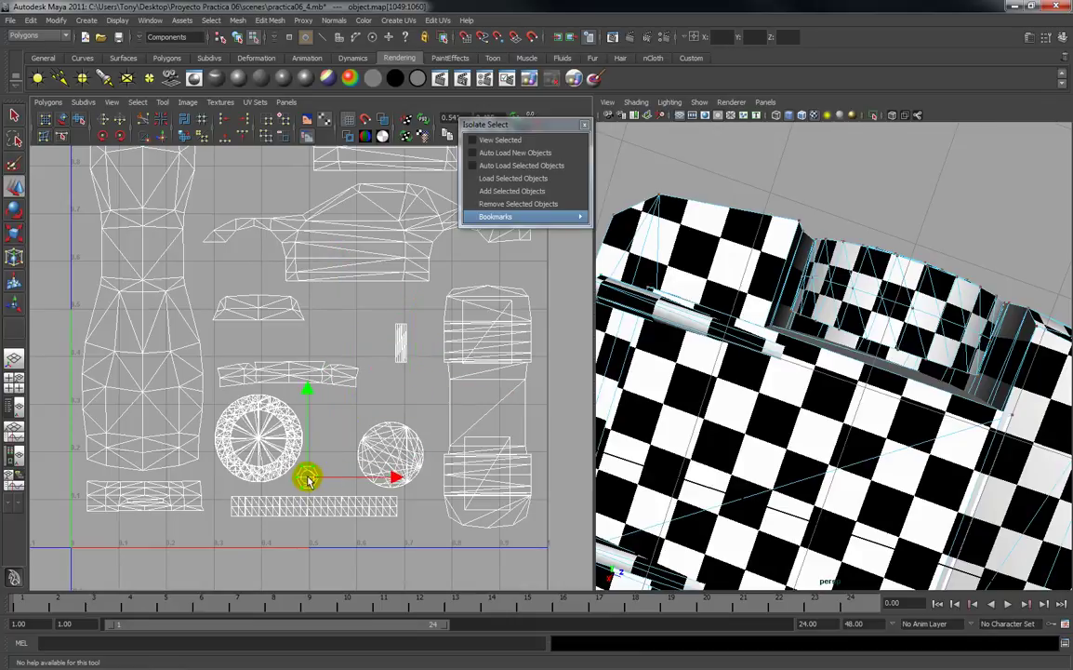
left_click(401, 342)
left_click_drag(402, 342, 330, 437)
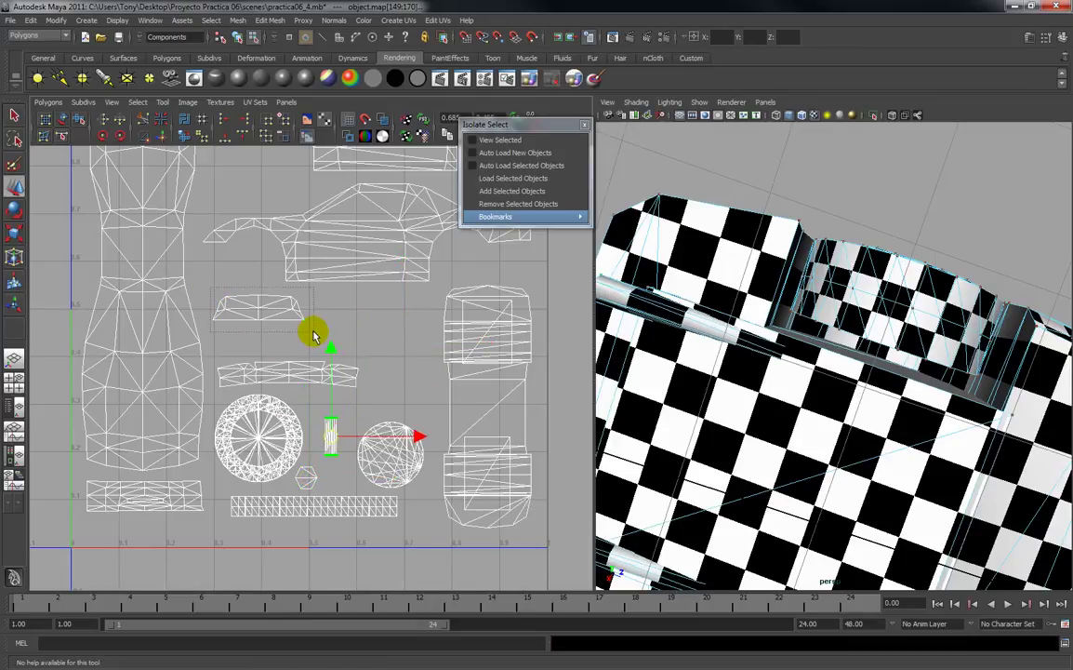
Enlarge the trapezoidal shell and move it down close to the narrow bar shell.
left_click(286, 321)
key("r")
key("w")
left_click_drag(263, 309, 275, 339)
Select both car side shells, scale them up slightly and adjust their position in the upper part of the tile.
right_click_drag(353, 324, 347, 290, "alt")
middle_click_drag(347, 293, 316, 406, "alt")
right_click_drag(323, 374, 318, 306, "alt")
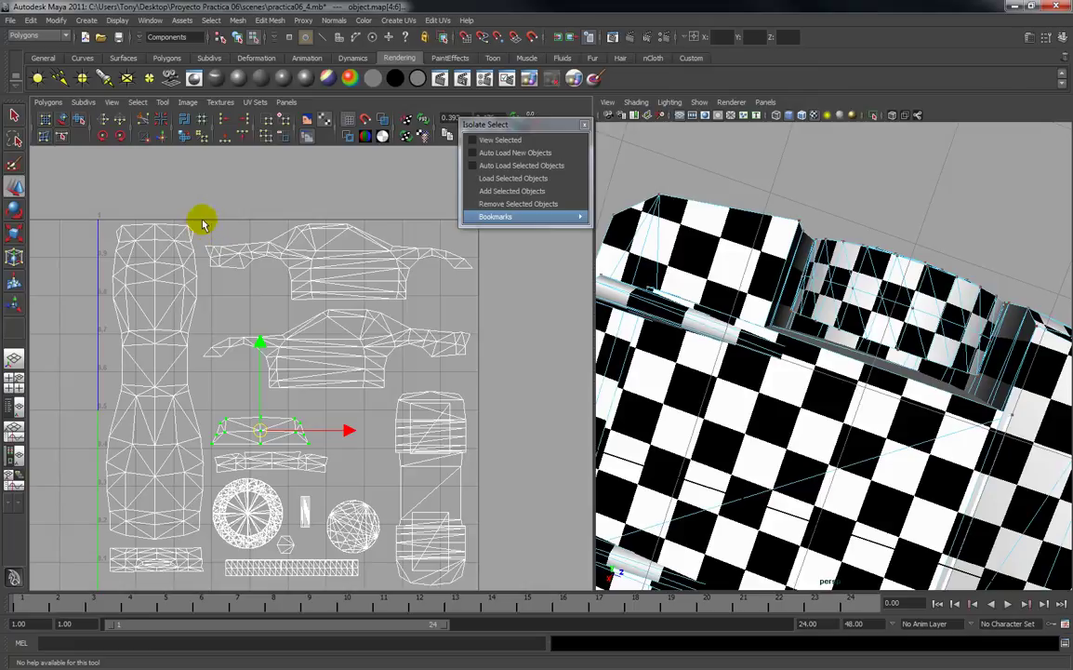
left_click_drag(475, 293, 477, 393)
key("r")
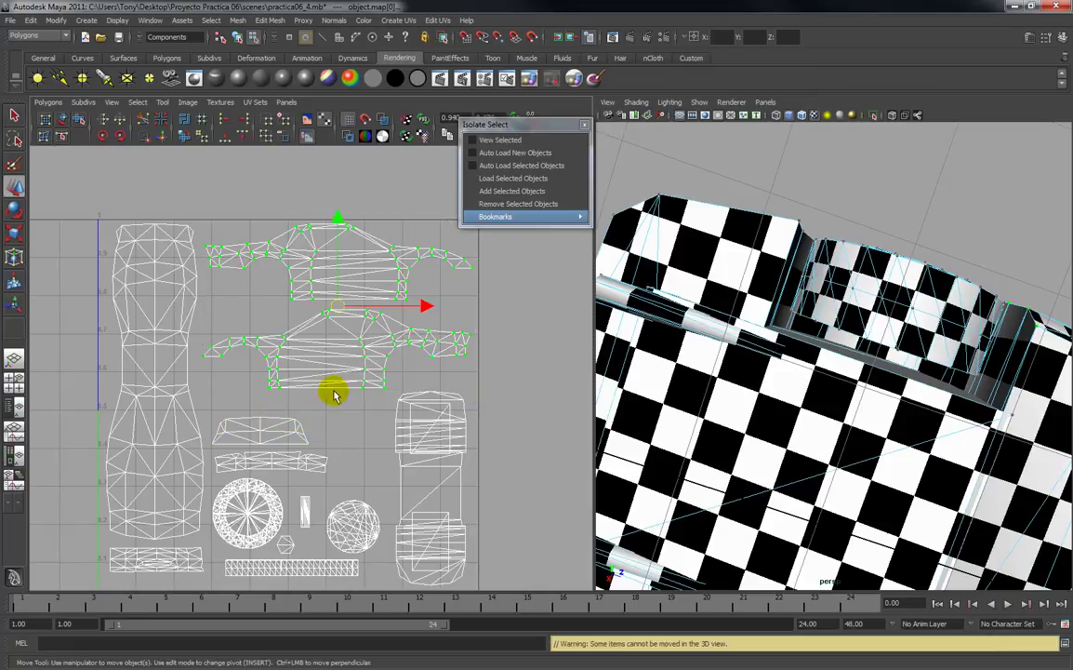
left_click_drag(337, 312, 338, 314)
key("w")
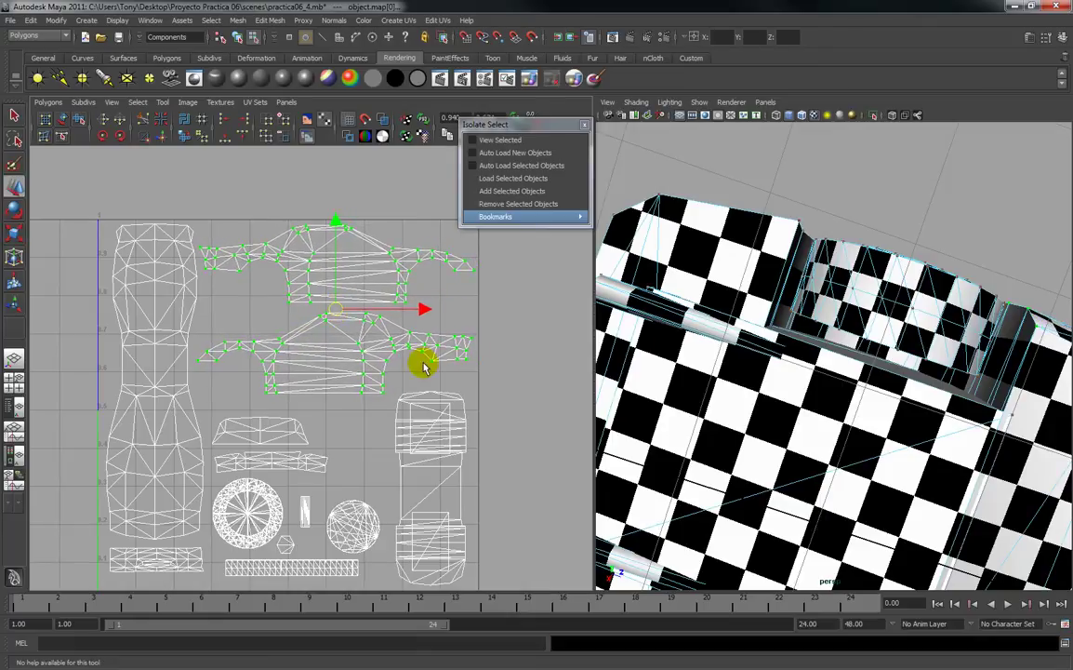
Deselect the shells, check the packed layout and save the scene as the new version practica06_5.mb.
middle_click_drag(102, 252, 117, 228, "alt")
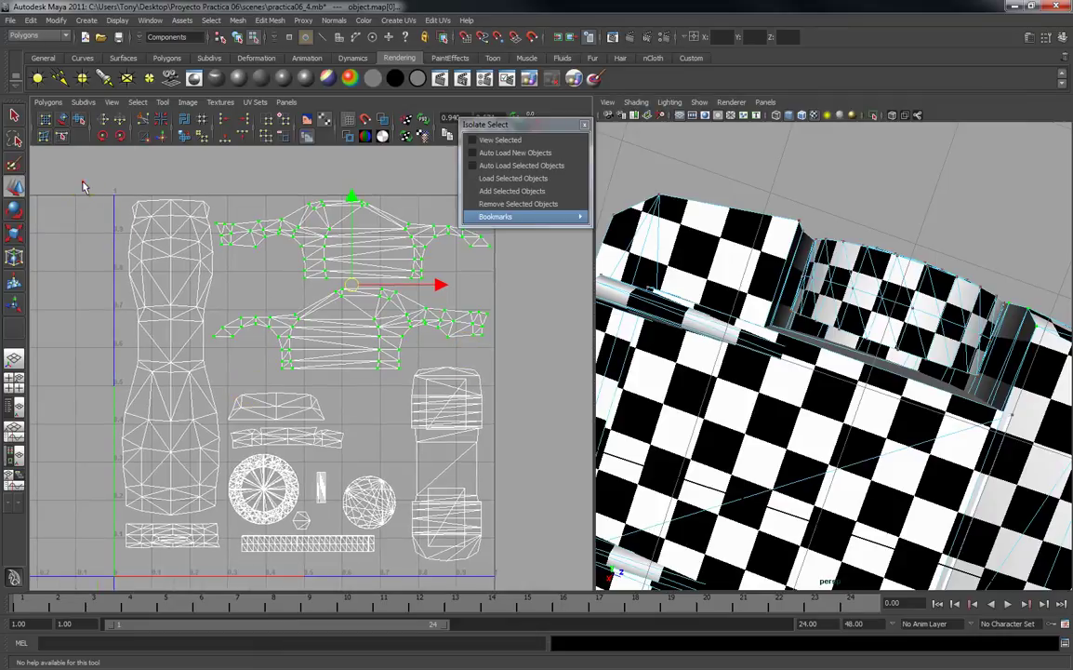
mouse_move(144, 312)
left_mouse_down()
mouse_move(82, 287)
mouse_move(132, 307)
left_mouse_up()
scroll(177, 312, "down", 2)
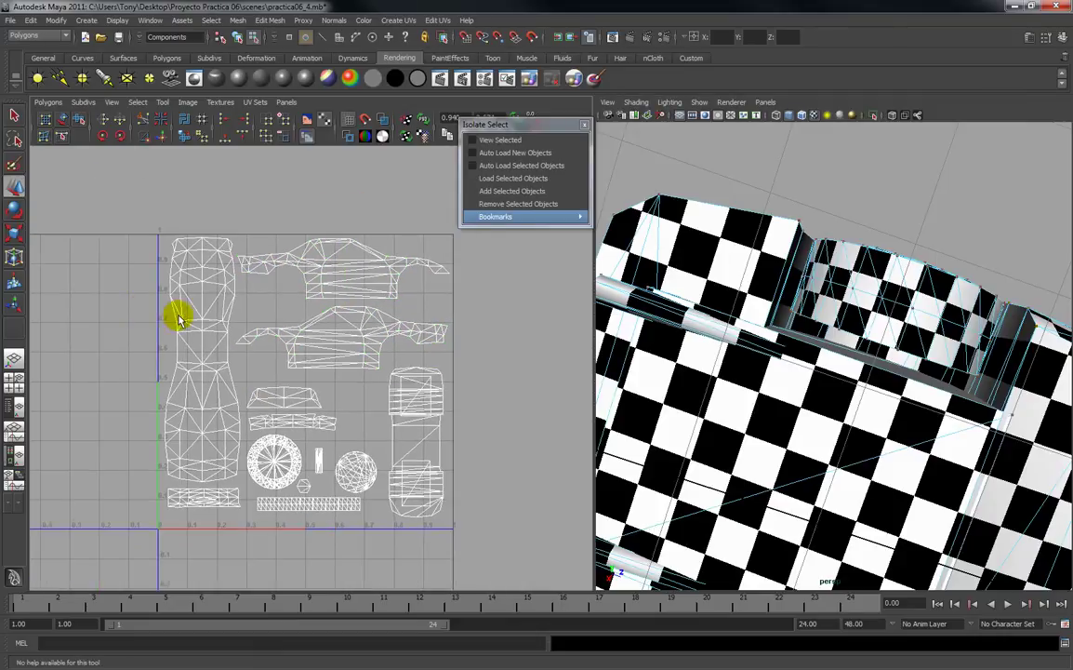
mouse_move(317, 340)
middle_mouse_down("alt")
mouse_move(302, 288)
mouse_move(322, 338)
middle_mouse_up("alt")
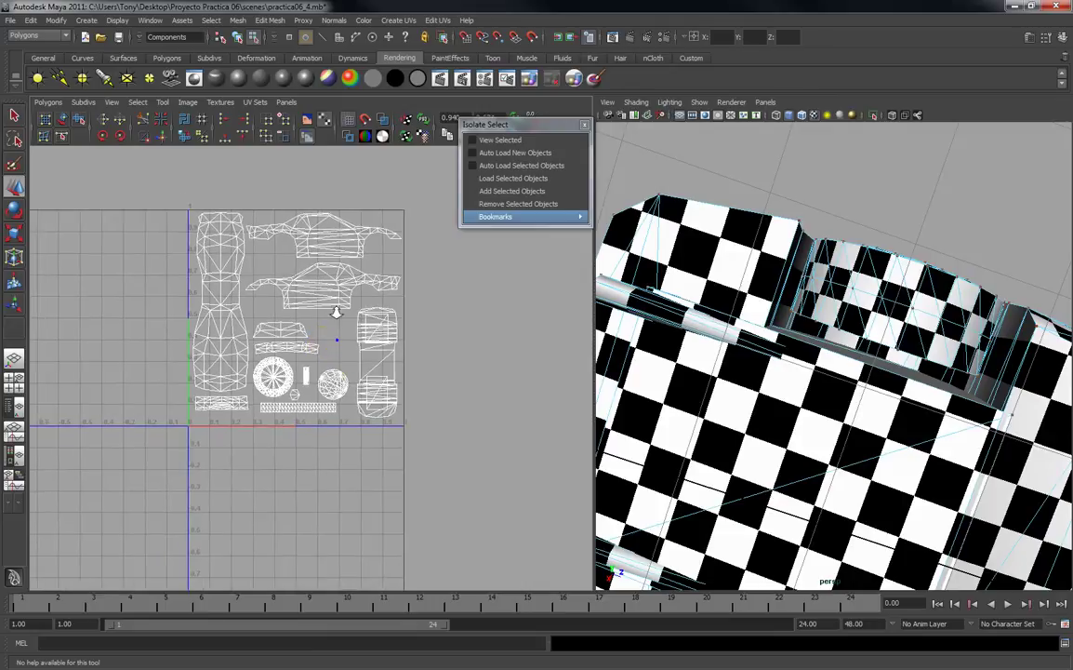
right_click_drag(337, 340, 320, 337, "alt")
middle_click_drag(377, 343, 374, 357, "alt")
right_click_drag(372, 357, 398, 405, "alt")
middle_click_drag(397, 405, 412, 421, "alt")
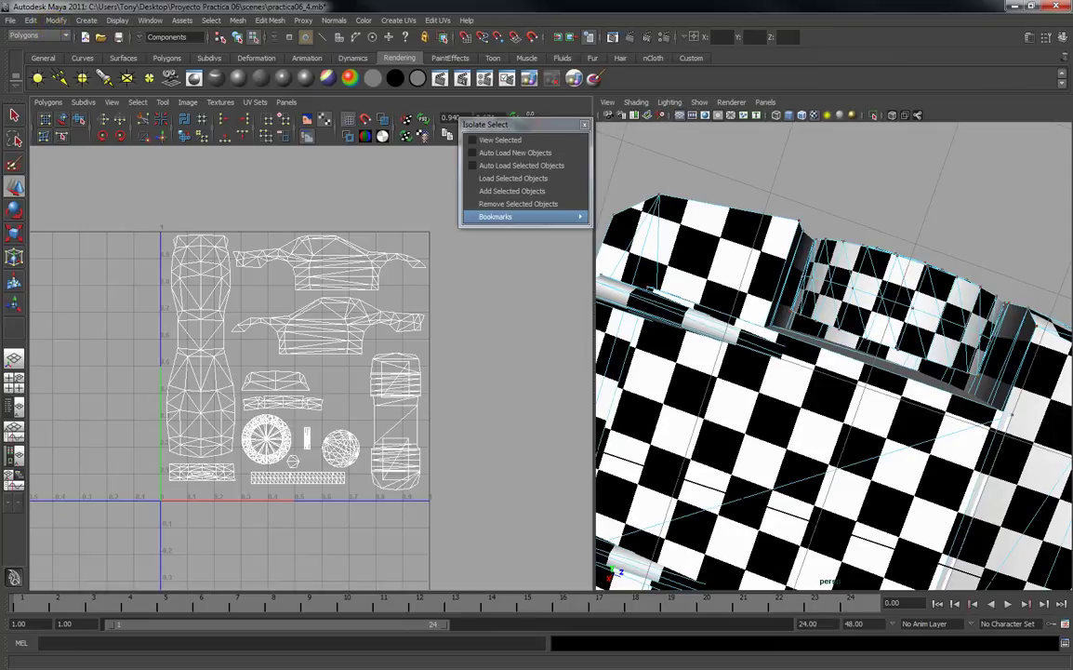
key("ctrl+alt+s")
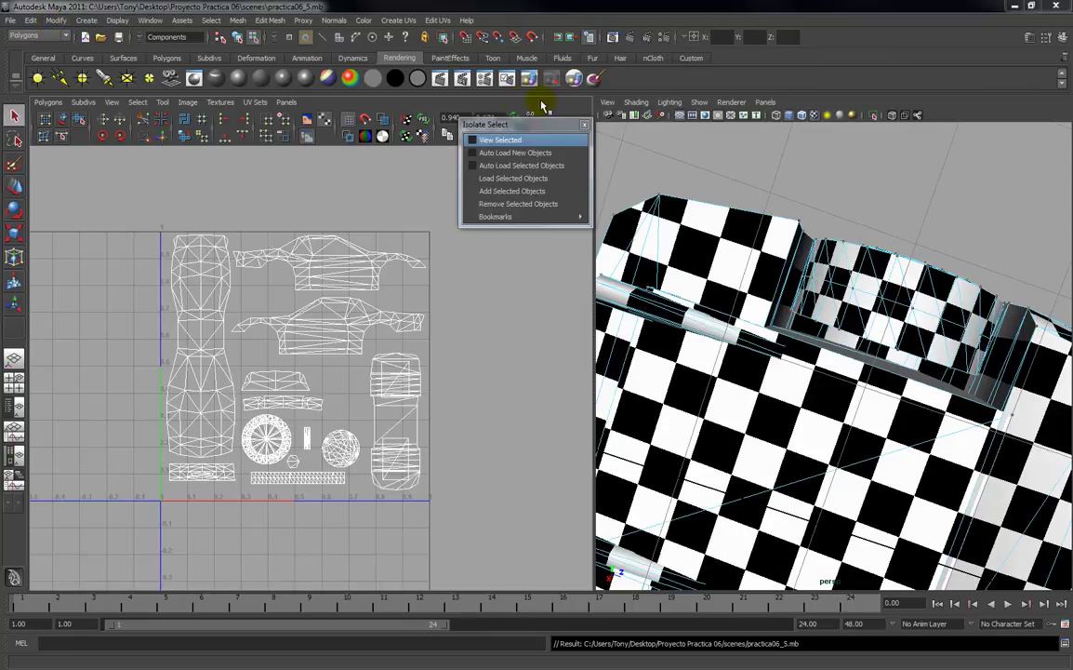
Close the floating Isolate Select menu and bring the whole checkered car into view from its front corner.
left_click(584, 125)
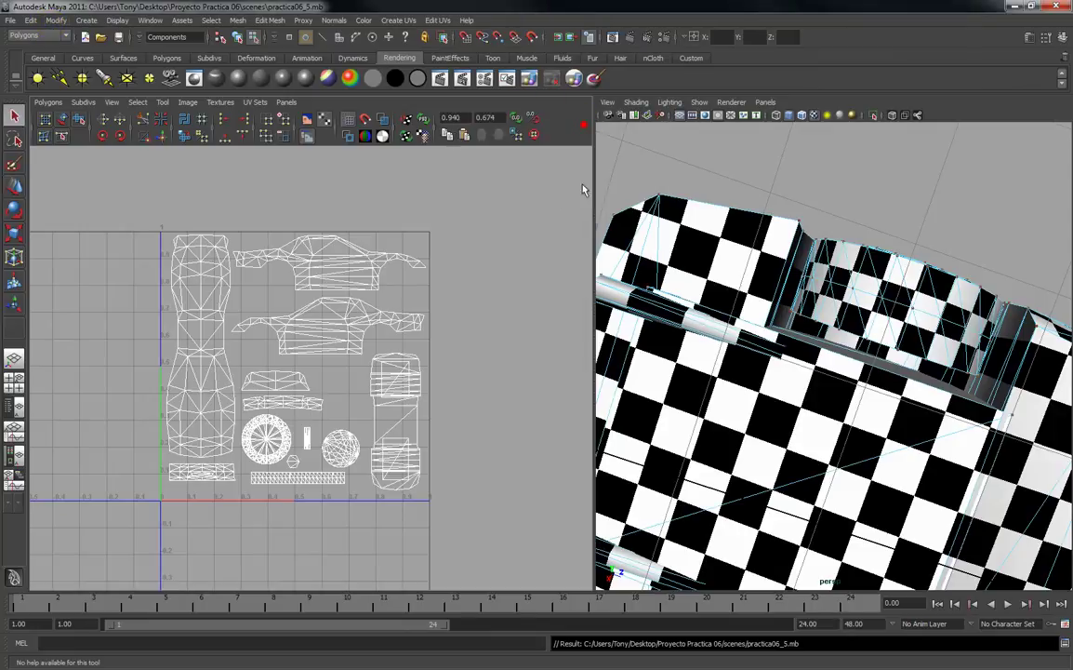
left_click_drag(814, 252, 723, 294, "alt")
left_click_drag(788, 319, 765, 381, "alt")
scroll(774, 359, "down", 5)
left_click_drag(832, 346, 766, 318, "alt")
right_click_drag(769, 330, 648, 322, "alt")
scroll(726, 336, "down", 3)
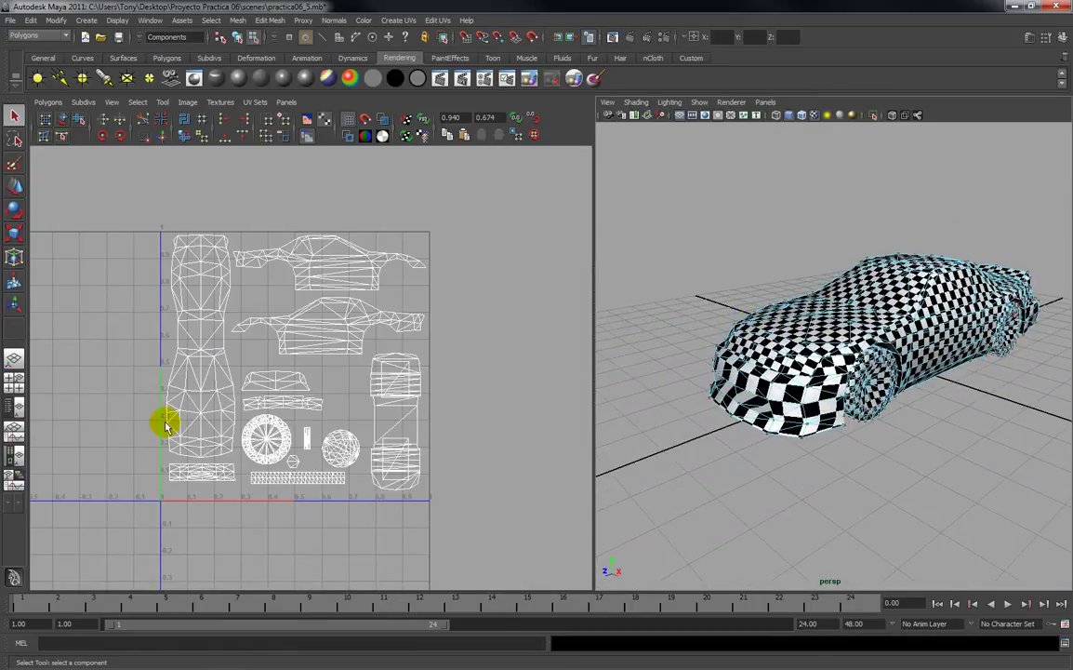
Enlarge the front bumper shell below the long car body shell.
middle_click_drag(173, 410, 187, 377, "alt")
right_click_drag(187, 376, 194, 539, "alt")
middle_click_drag(197, 486, 204, 467, "alt")
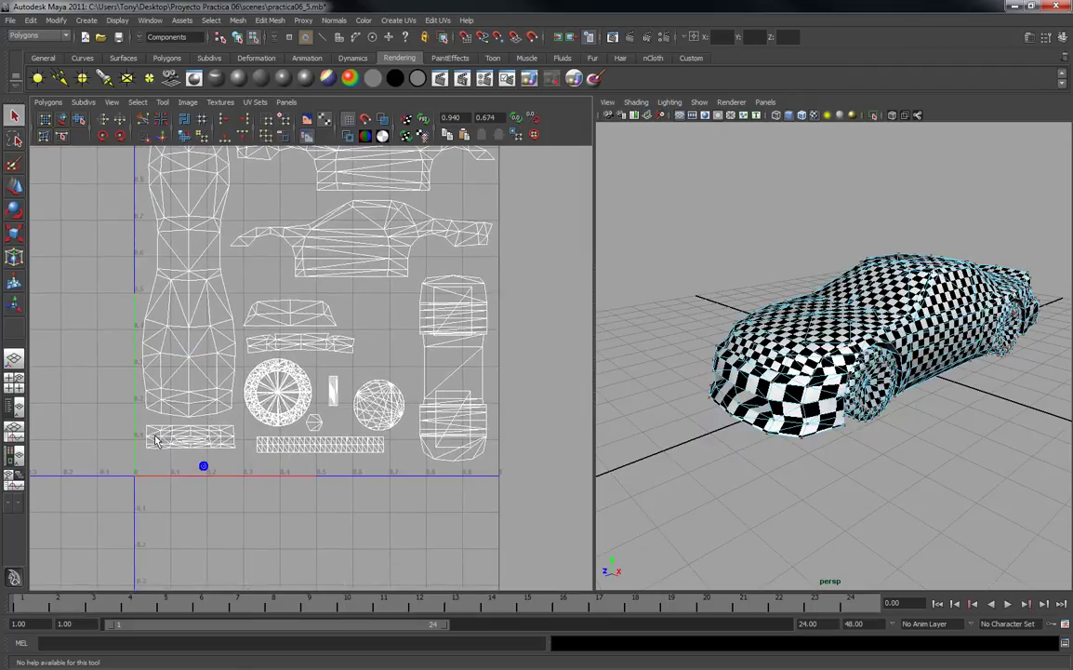
left_click(229, 450)
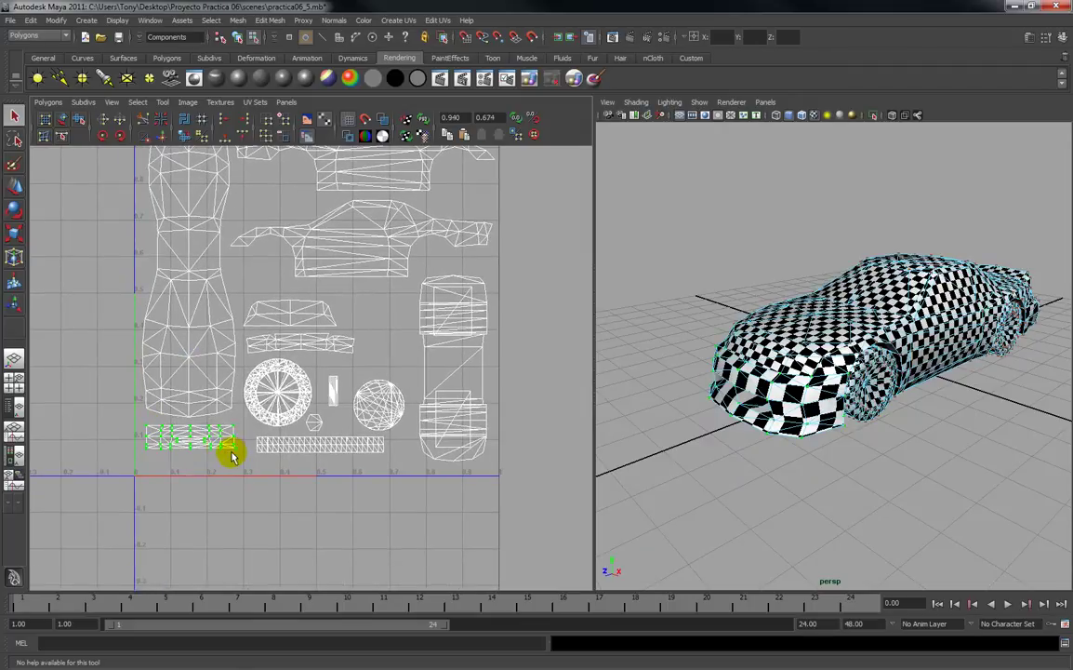
key("r")
left_click_drag(193, 437, 213, 438)
Select the tread strip shell and shift it away from the front bumper shell, toward the cabin shell.
left_click(397, 470)
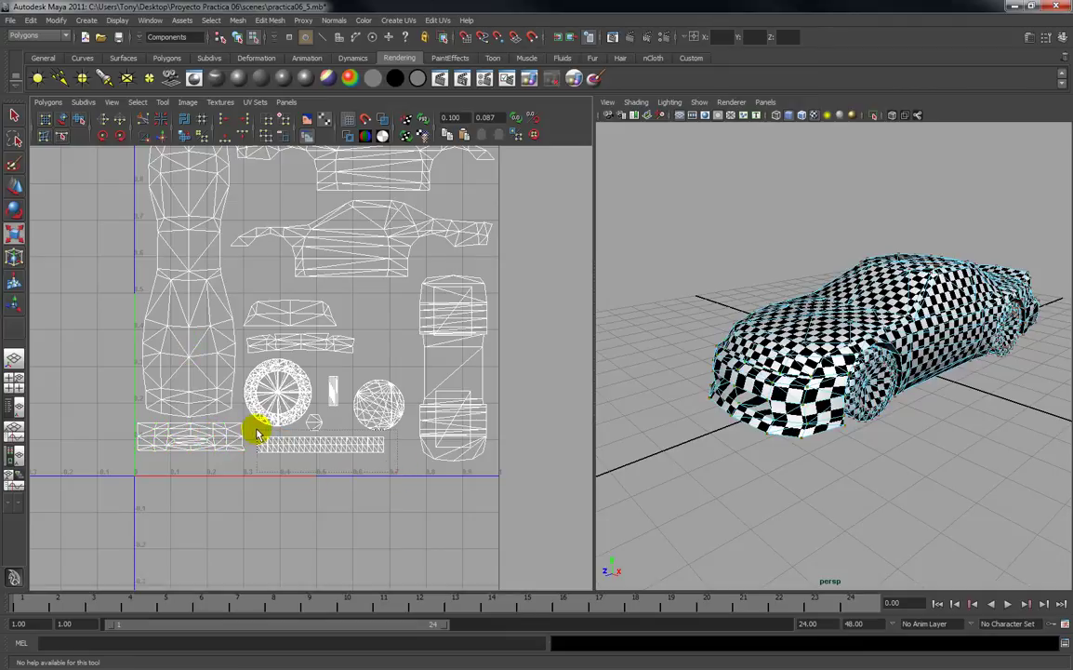
left_click(317, 447)
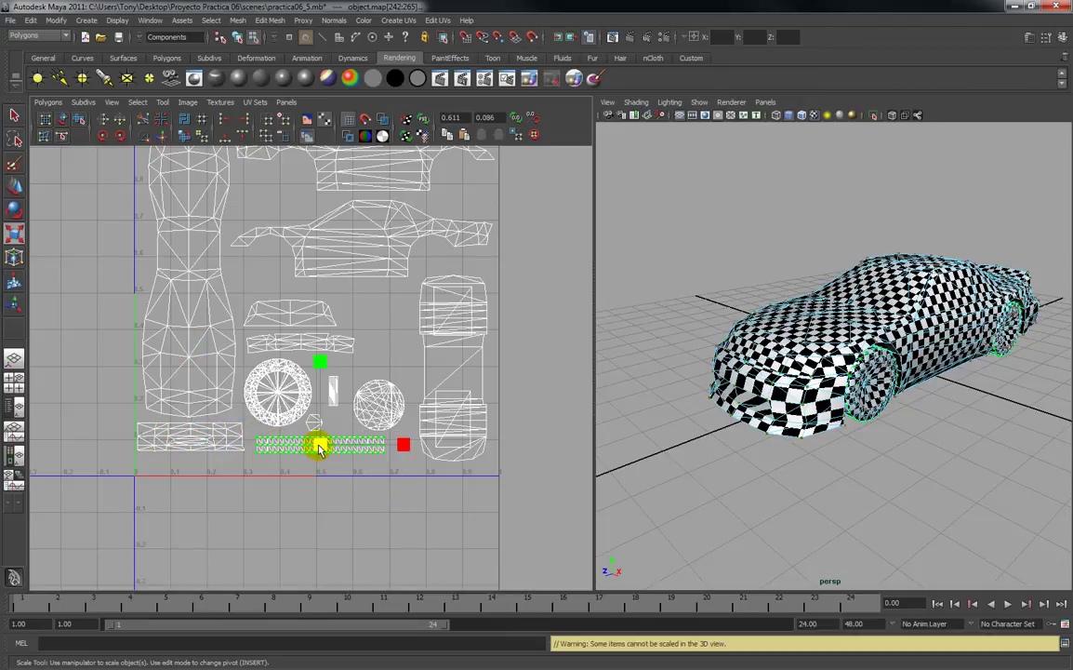
key("w")
left_click_drag(318, 447, 347, 450)
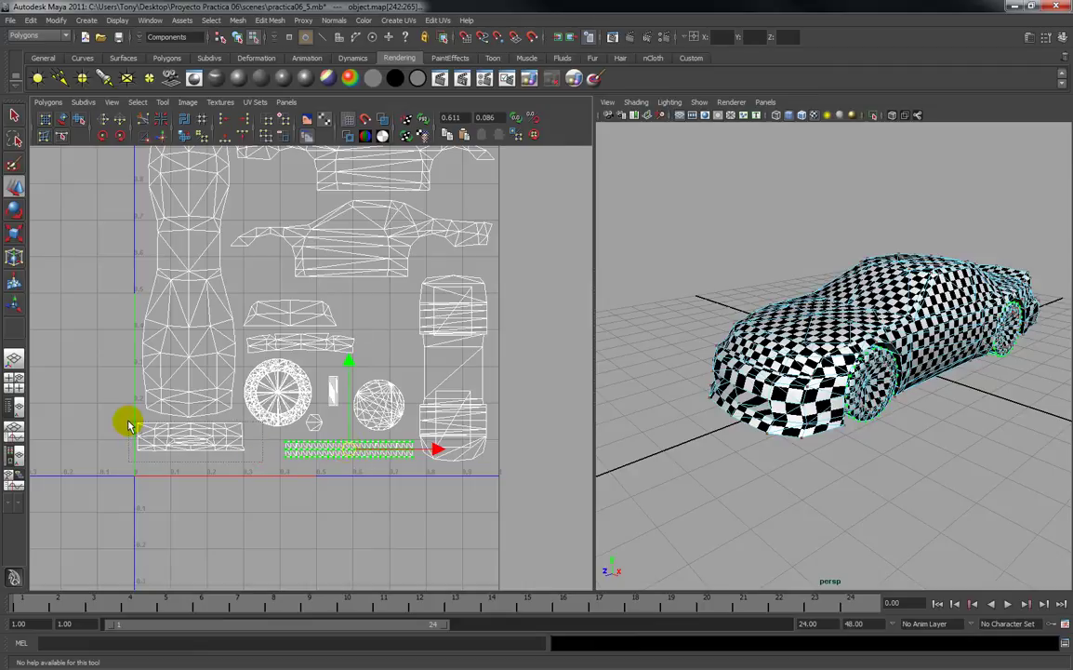
Enlarge the front bumper UV shell and reposition it in the lower corner of the UV square, beneath the long body shell.
left_click(195, 479)
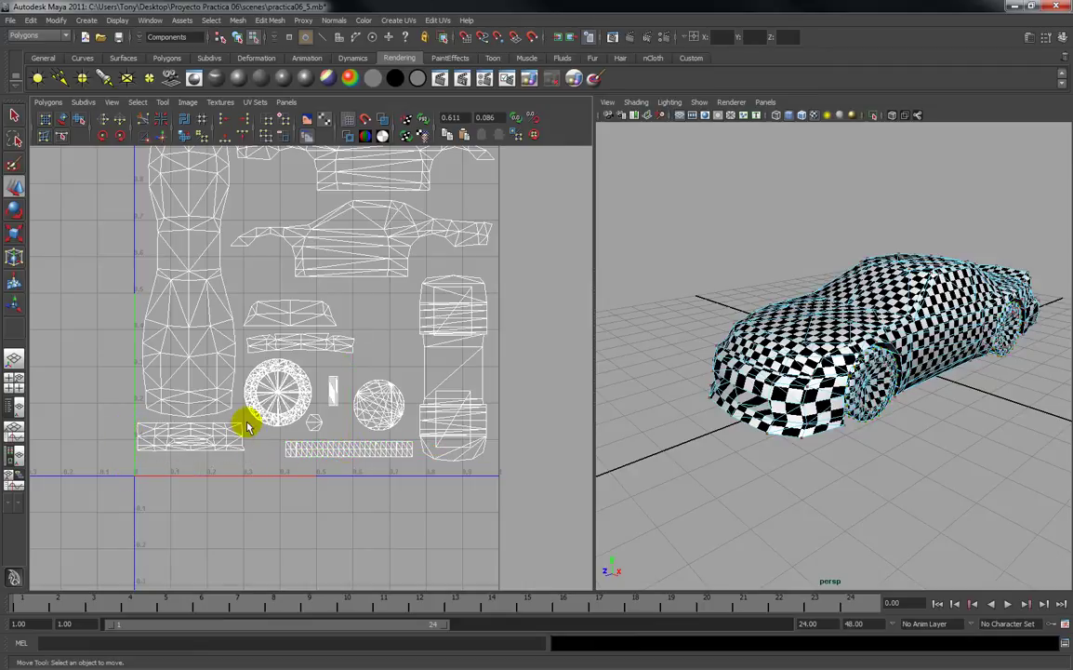
left_click(165, 453)
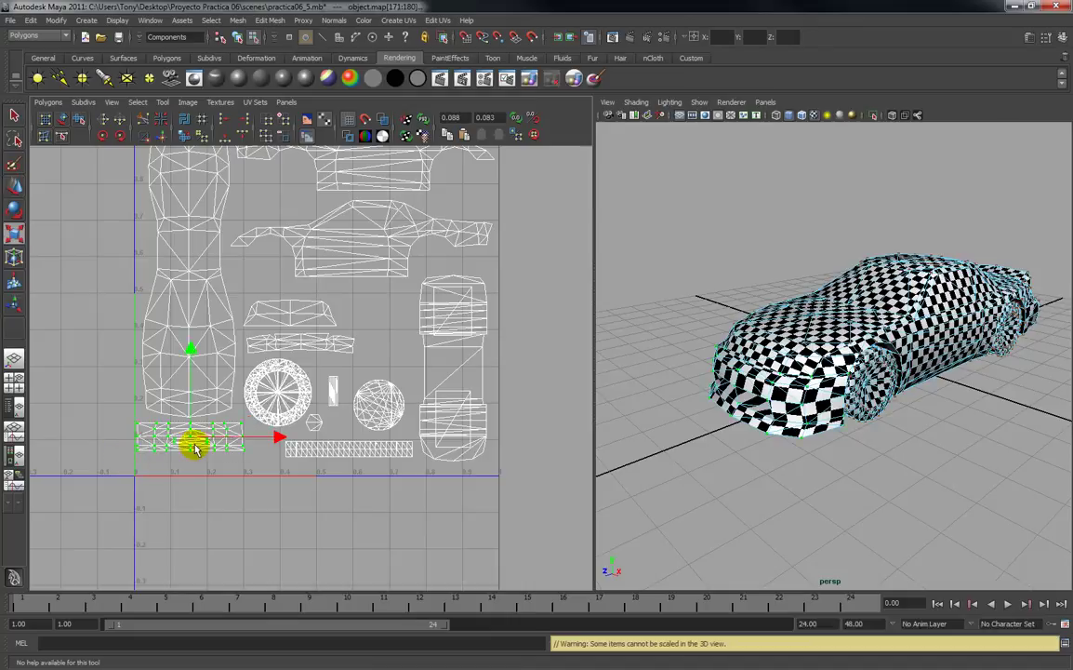
left_click_drag(201, 435, 212, 451)
key("w")
key("r")
key("w")
Move the trapezoidal UV shell slightly upward, closer to the lower car side shell.
middle_click_drag(266, 333, 262, 376, "alt")
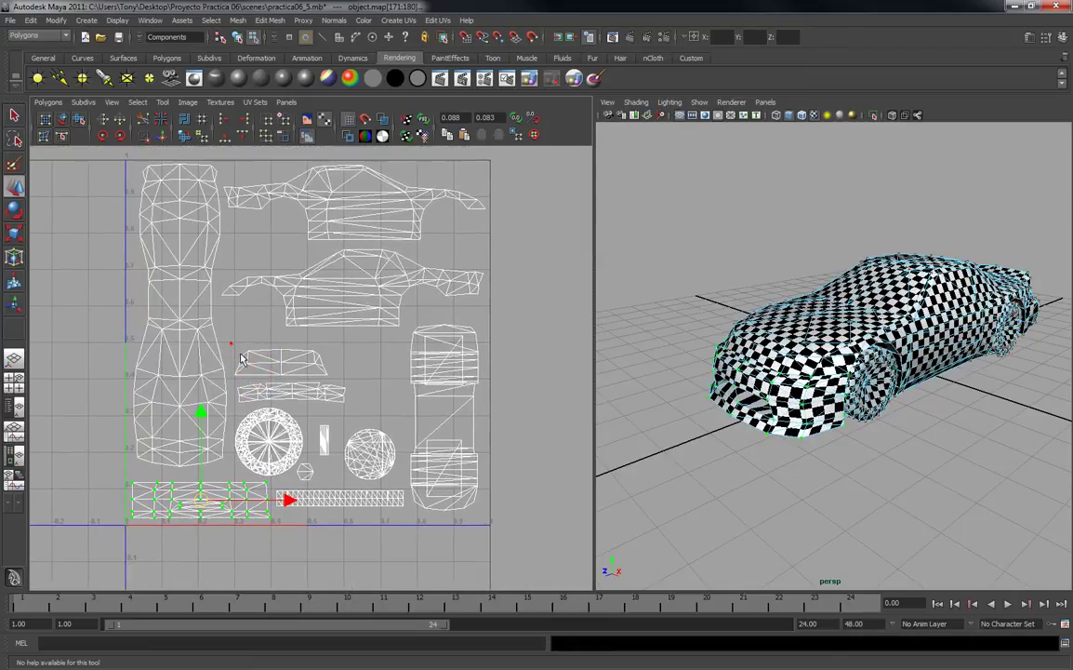
left_click_drag(233, 343, 352, 406)
left_click(383, 400)
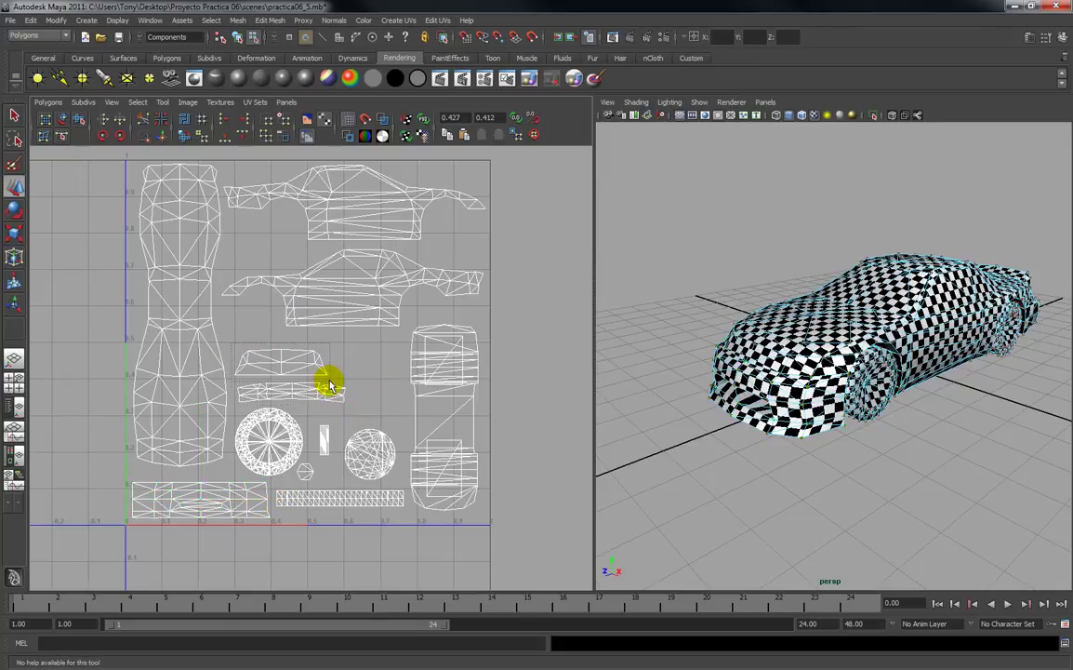
left_click_drag(333, 379, 280, 346)
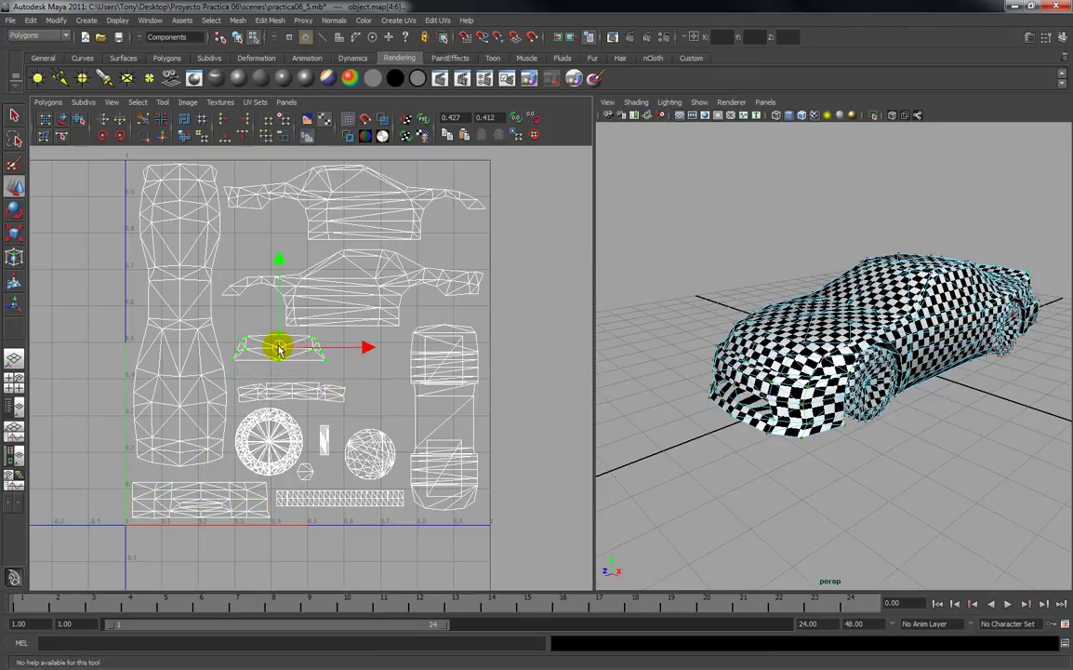
Enlarge the narrow bumper strip UV shell beneath the trapezoidal one and place it in the gap above the wheel shells.
left_click(350, 405)
left_click_drag(298, 394, 319, 389)
key("w")
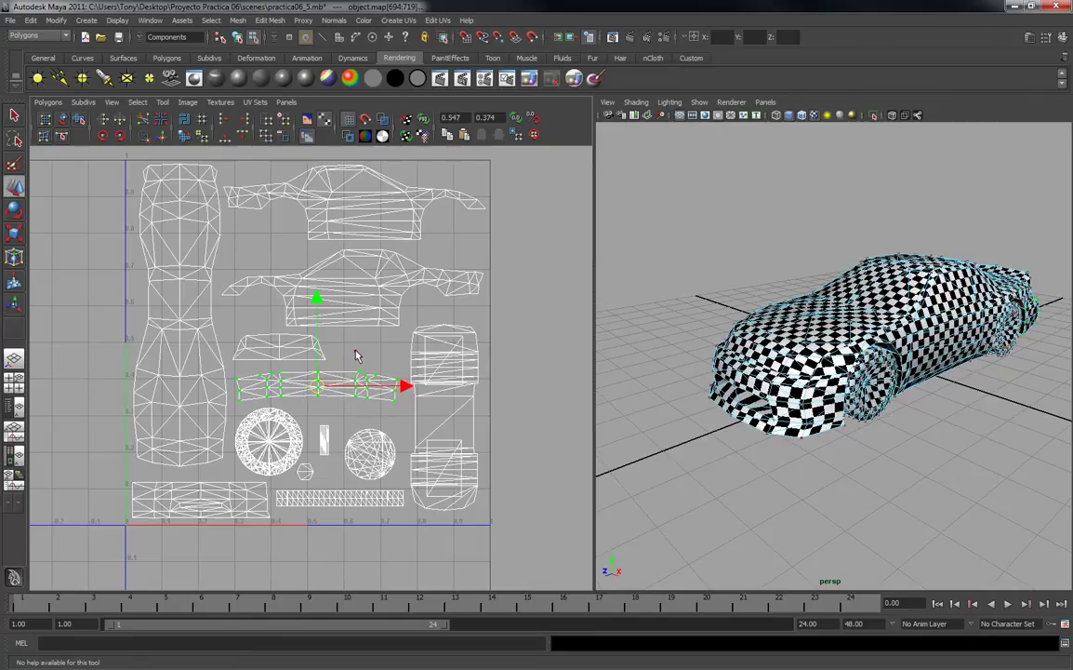
Return from UV editing to object mode, select the whole car, and save the scene.
left_click(354, 352)
left_click_drag(738, 359, 736, 232, "alt")
right_click_drag(780, 315, 808, 284)
left_click(787, 268)
left_click_drag(757, 237, 733, 266, "alt")
middle_click_drag(733, 266, 744, 287, "alt")
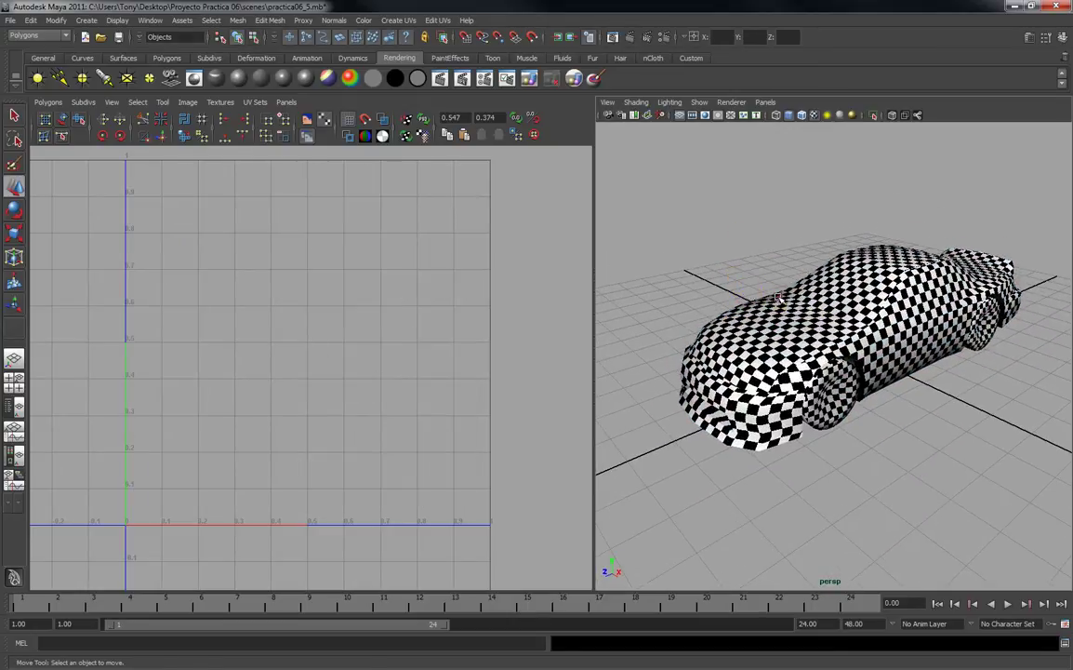
left_click(779, 297)
middle_click_drag(356, 238, 352, 250, "alt")
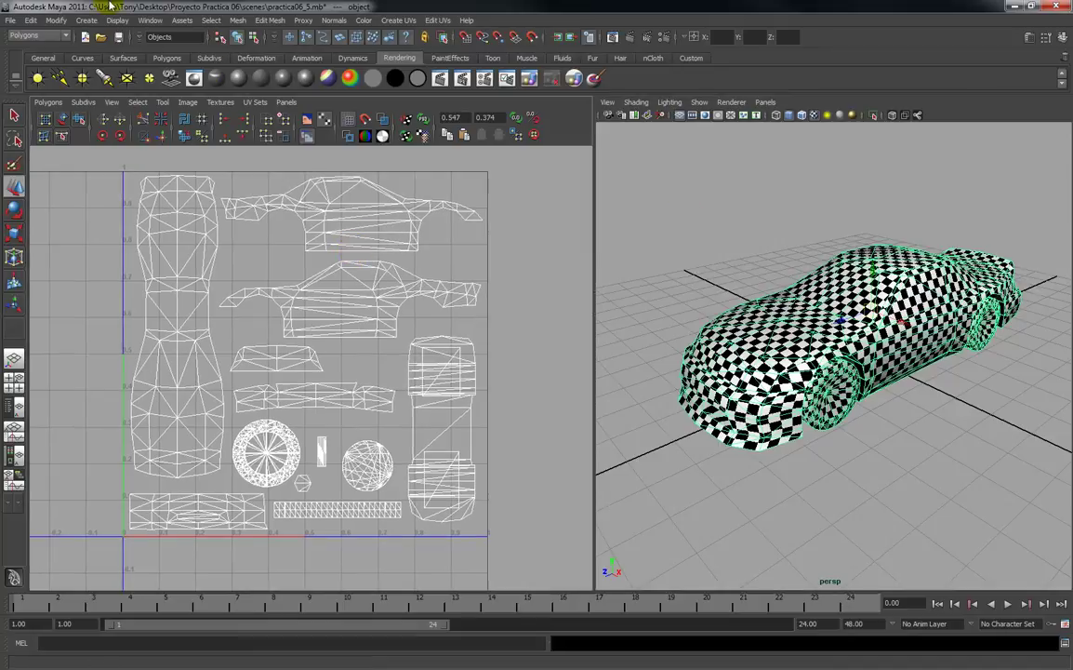
key("ctrl+s")
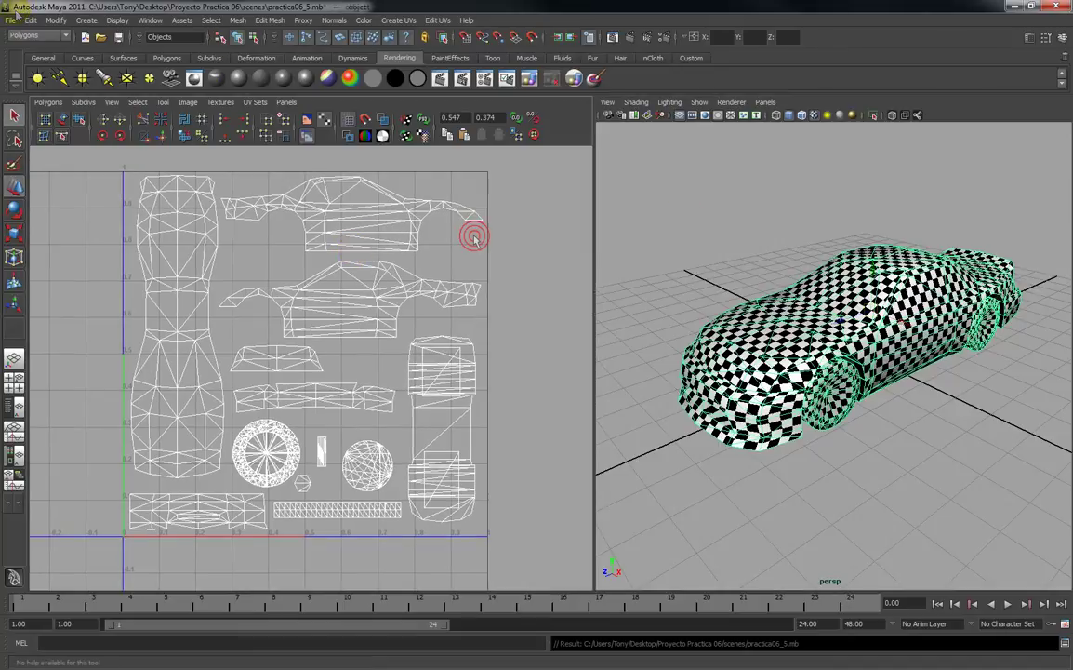
Set up a UV snapshot of the car at 1024 x 1024 in Targa format with anti-aliased lines turned off.
left_click(43, 102)
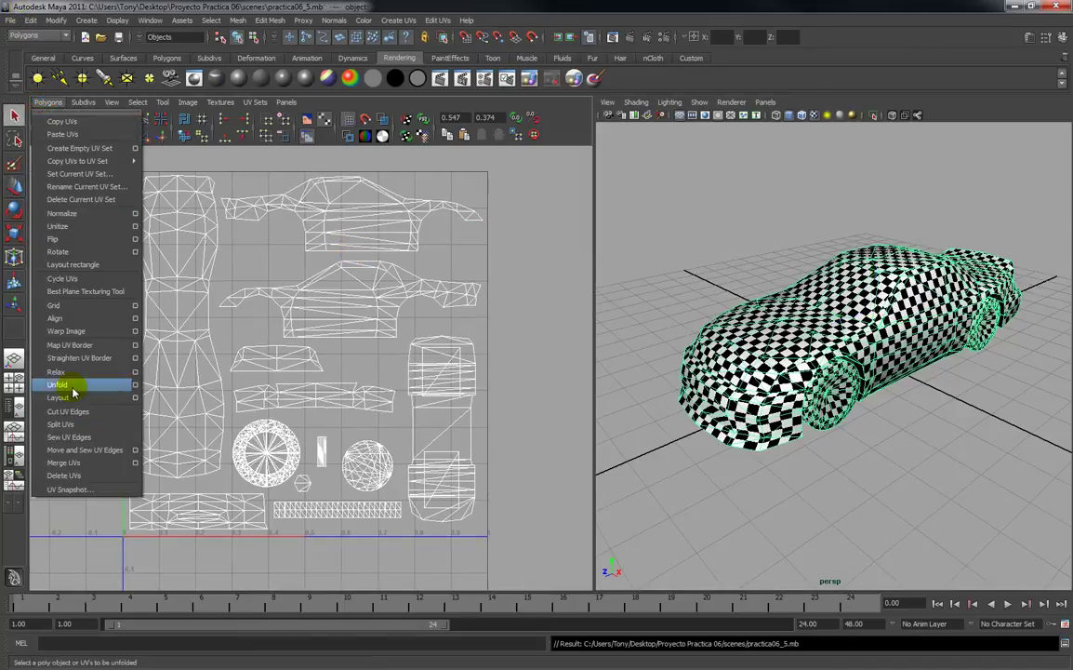
left_click(71, 489)
left_click(296, 295)
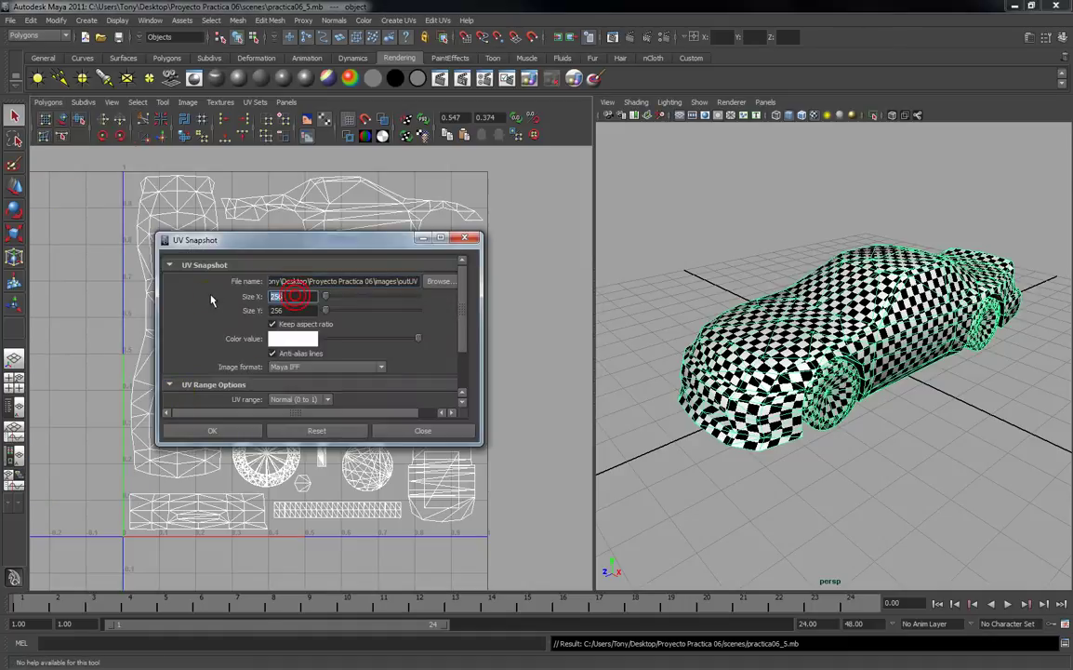
key("Tab")
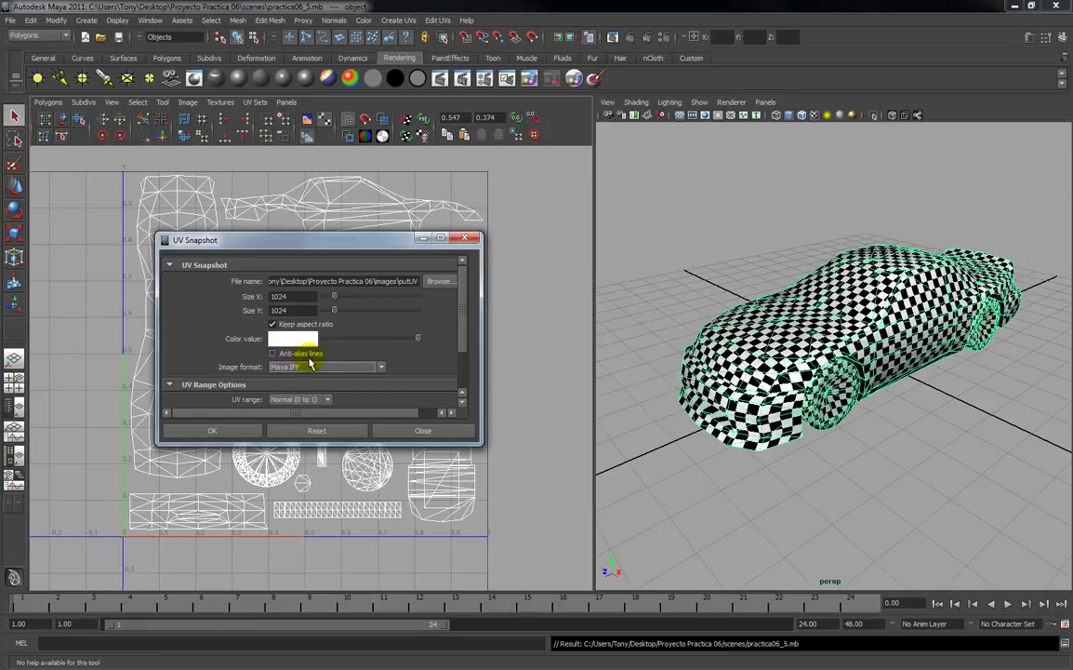
left_click(378, 368)
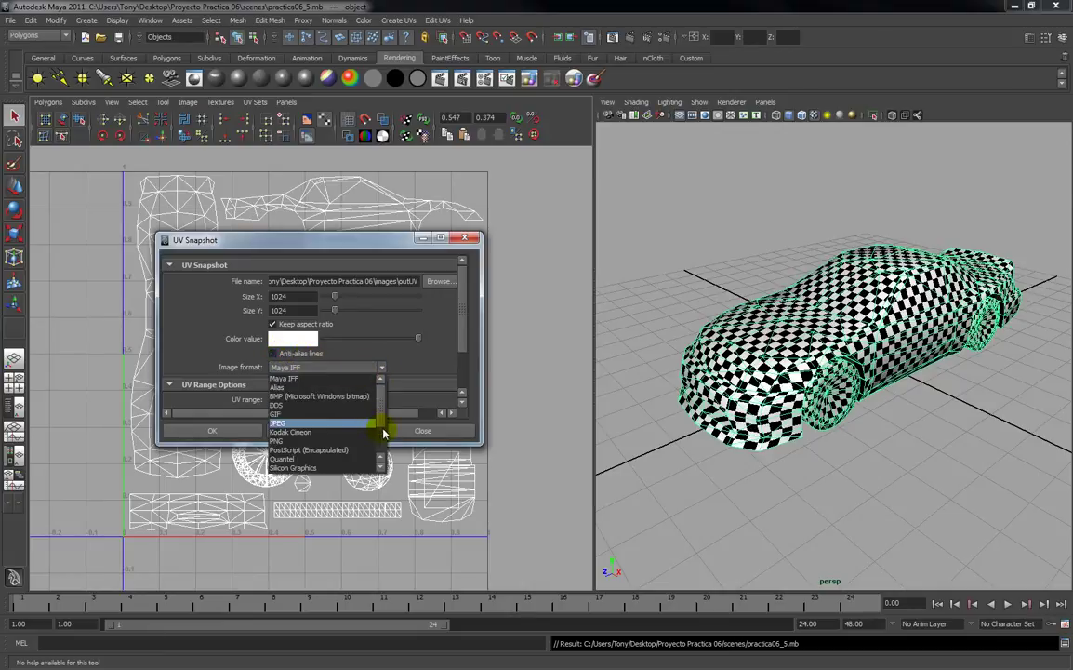
left_click_drag(384, 433, 384, 421)
left_click(316, 438)
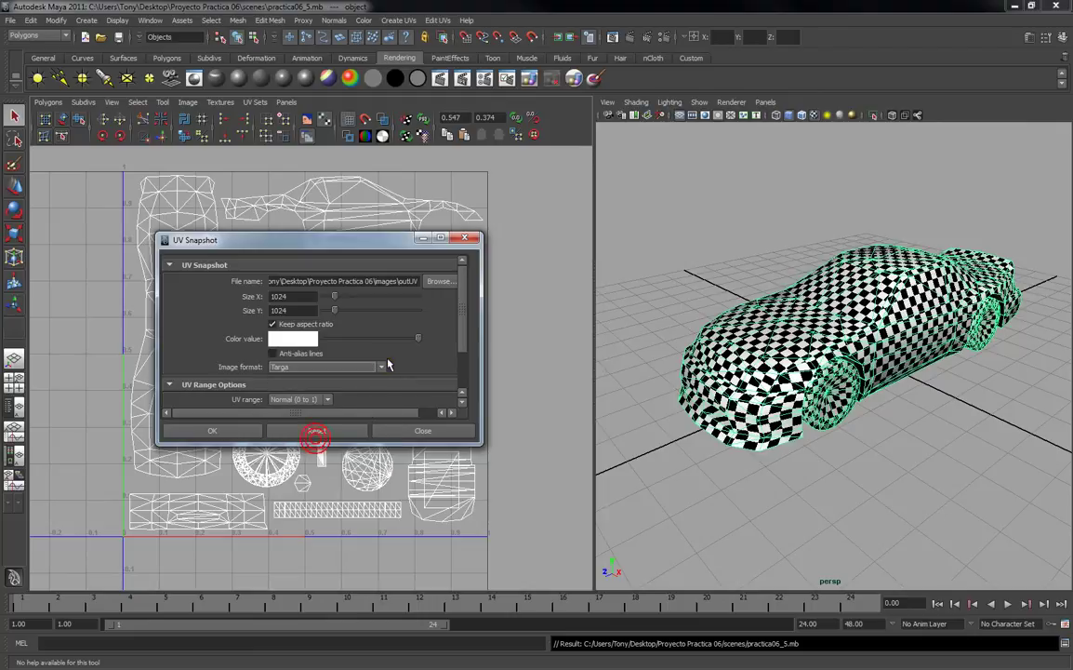
mouse_move(461, 331)
left_mouse_down()
mouse_move(463, 395)
mouse_move(463, 323)
left_mouse_up()
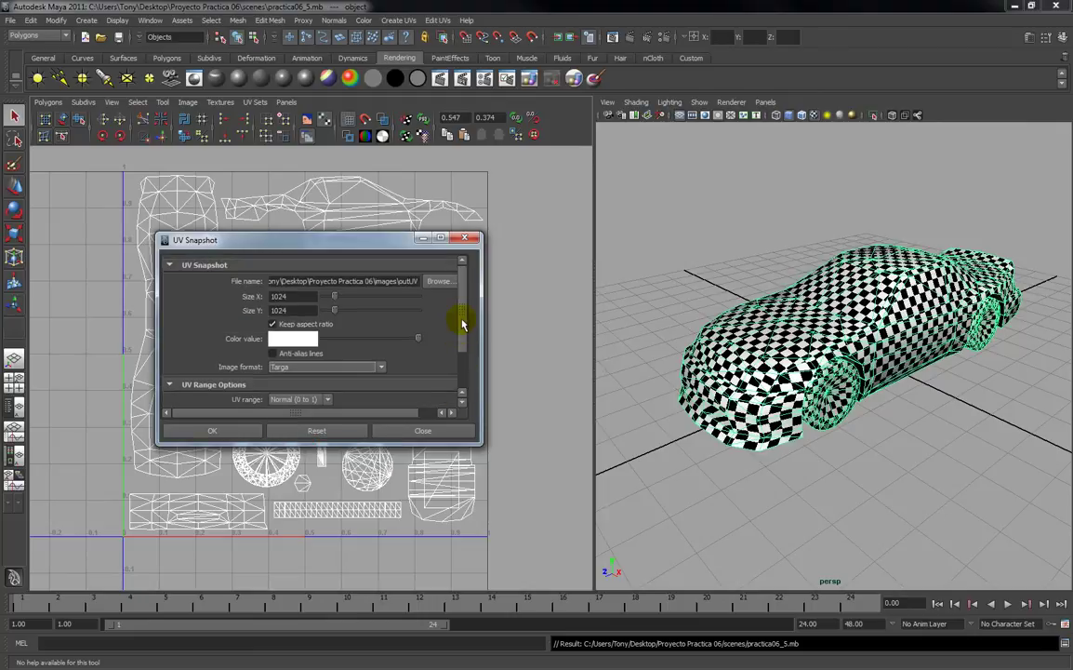
Export the UV snapshot as uvsnapshot in the Proyecto Practica 06 folder.
left_click(431, 282)
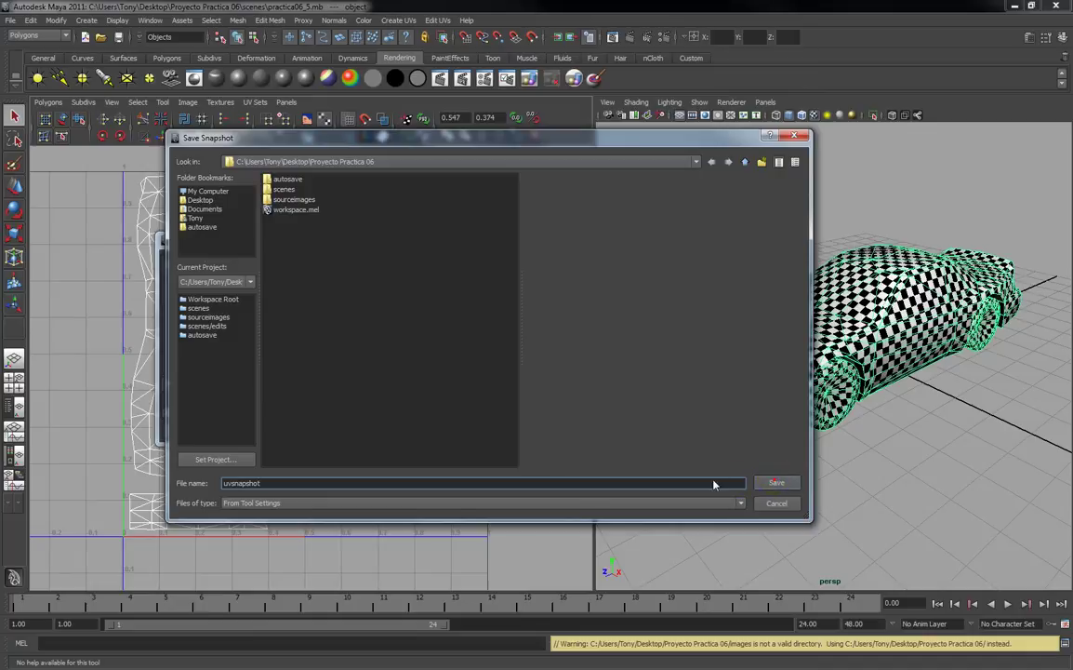
left_click(777, 482)
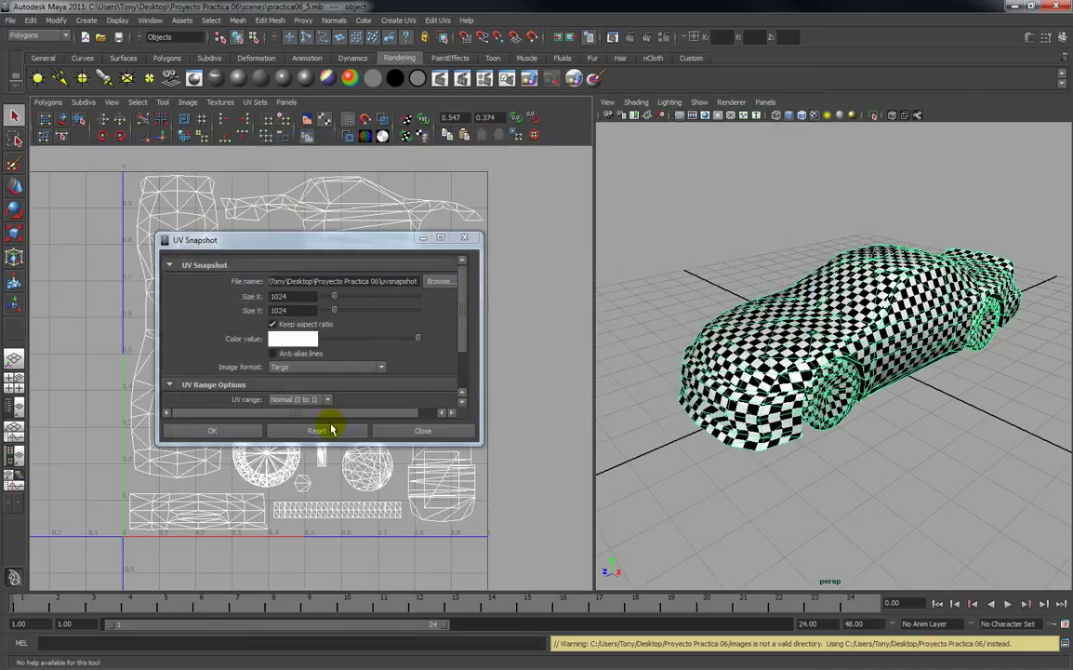
left_click(245, 431)
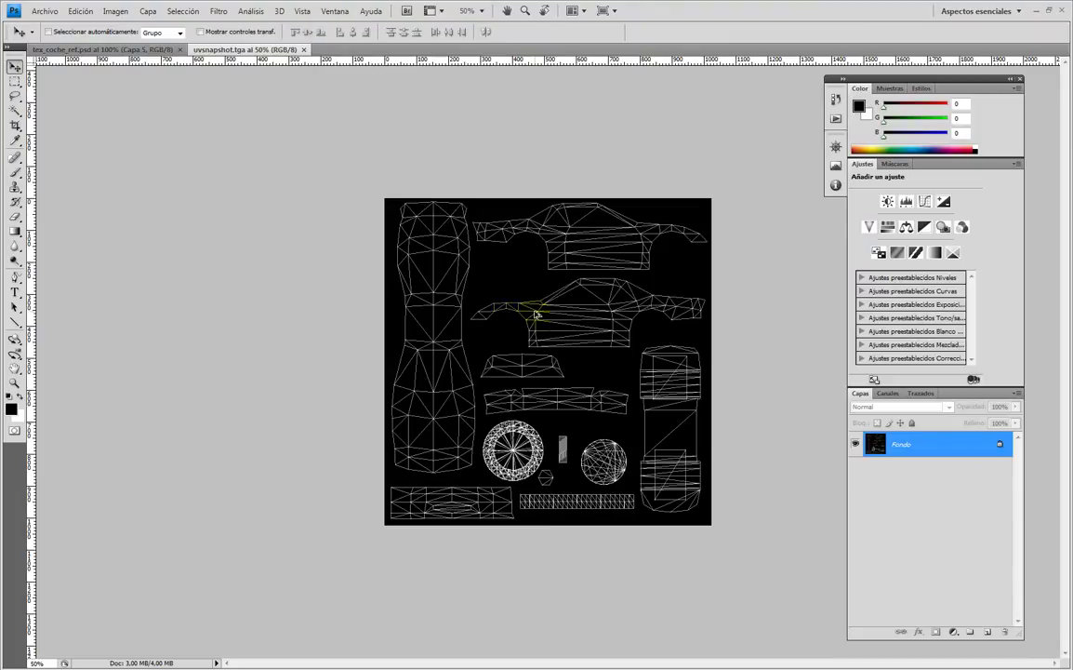
Switch to Photoshop with uvsnapshot.tga and duplicate its Fondo background layer.
key("ctrl+plus")
key("ctrl+minus")
left_click_drag(877, 450, 989, 632)
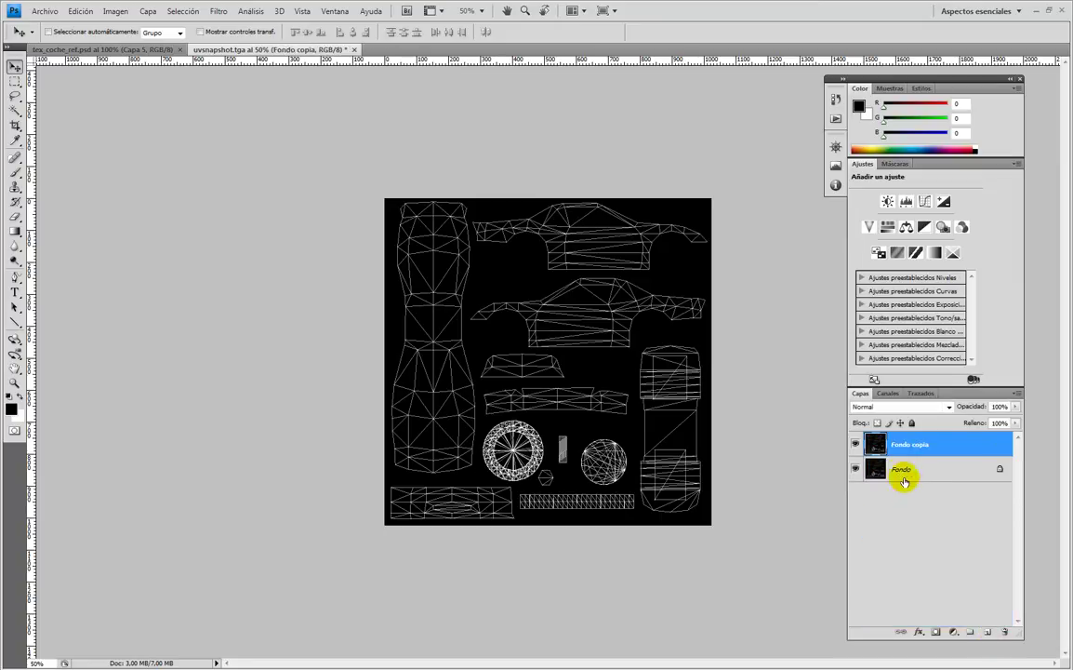
Replace the original Fondo layer with a new empty layer beneath Fondo copia.
left_click(903, 472)
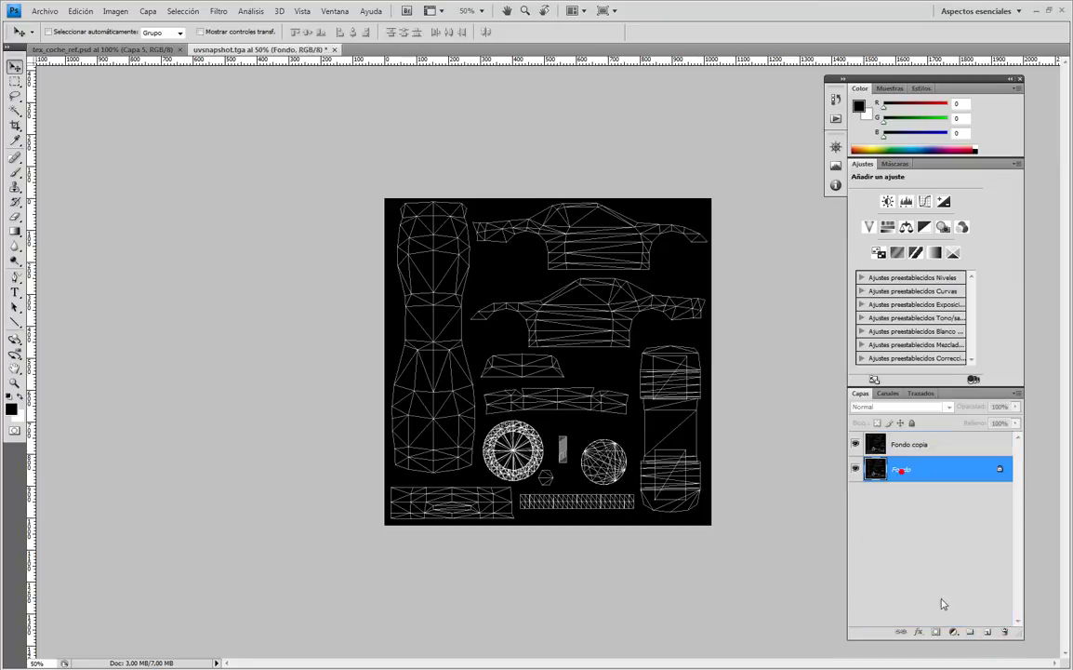
left_click(988, 632)
left_click_drag(879, 494, 1007, 631)
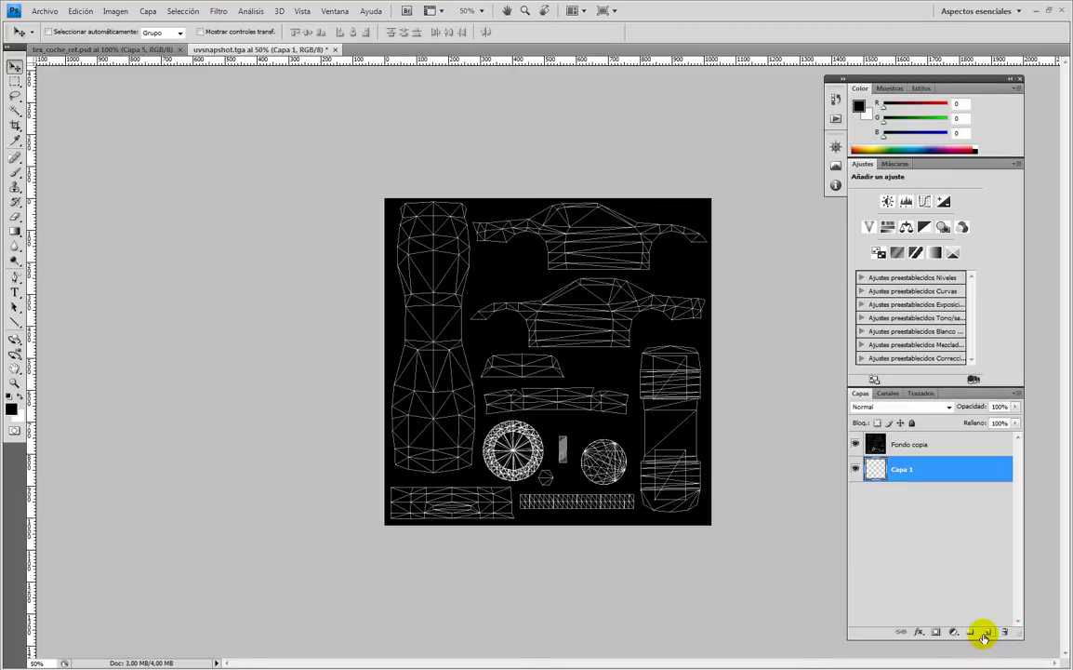
Copy the full wireframe image of the Fondo copia layer and add a layer mask to that layer.
left_click(908, 446)
key("ctrl+a")
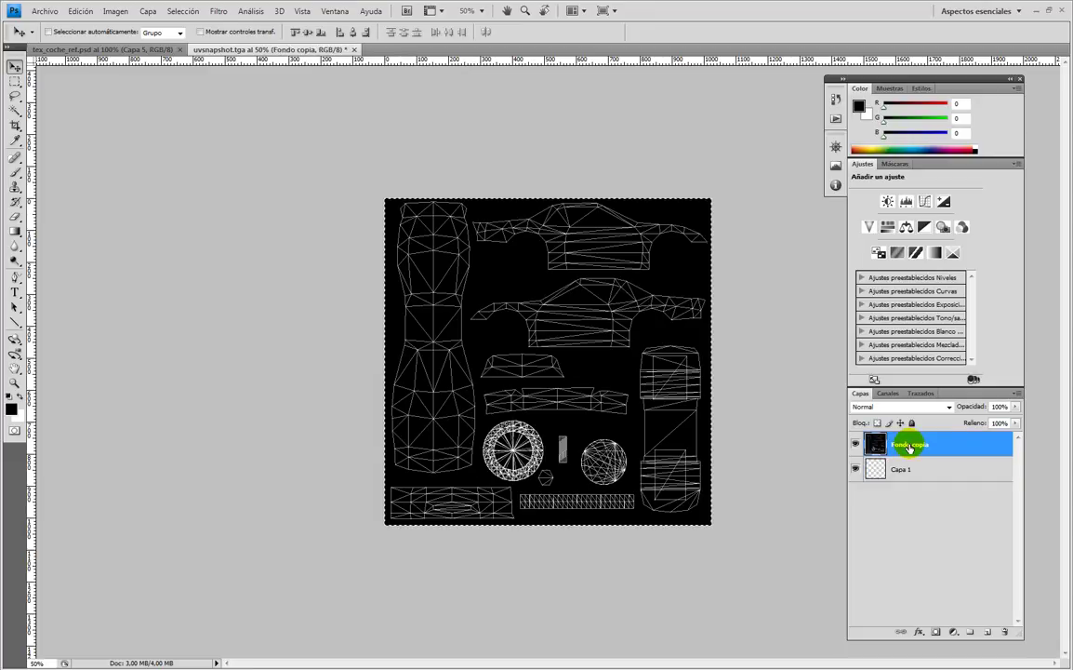
left_click(936, 631)
key("ctrl+shift+alt+n")
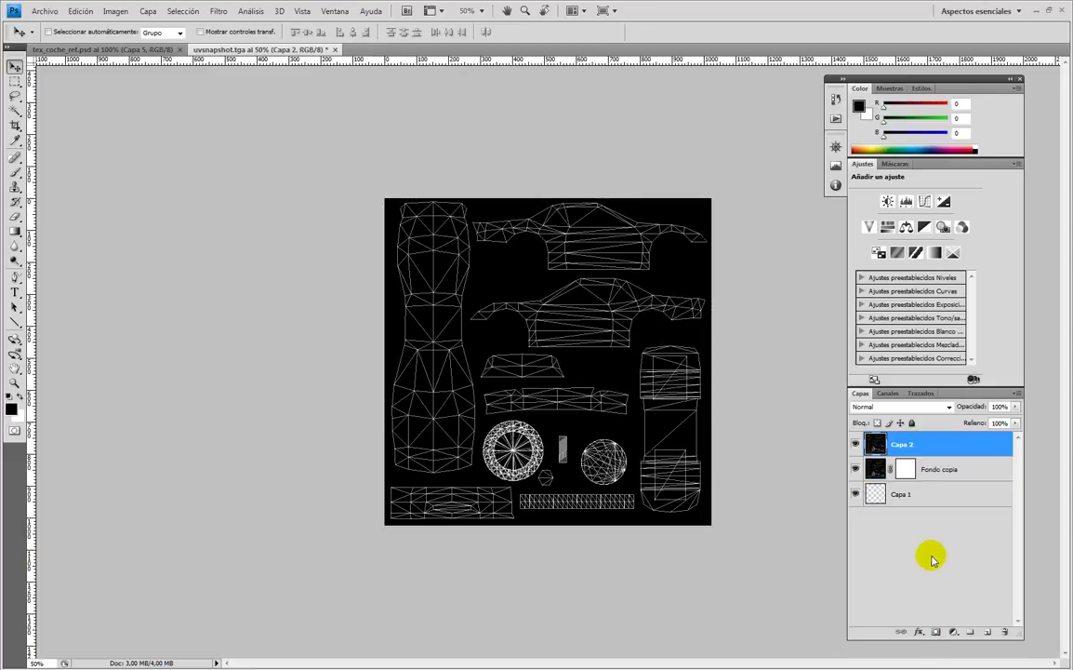
key("ctrl+z")
Show the Fondo copia mask channel and paste the copied wireframe image into it.
left_click(889, 393)
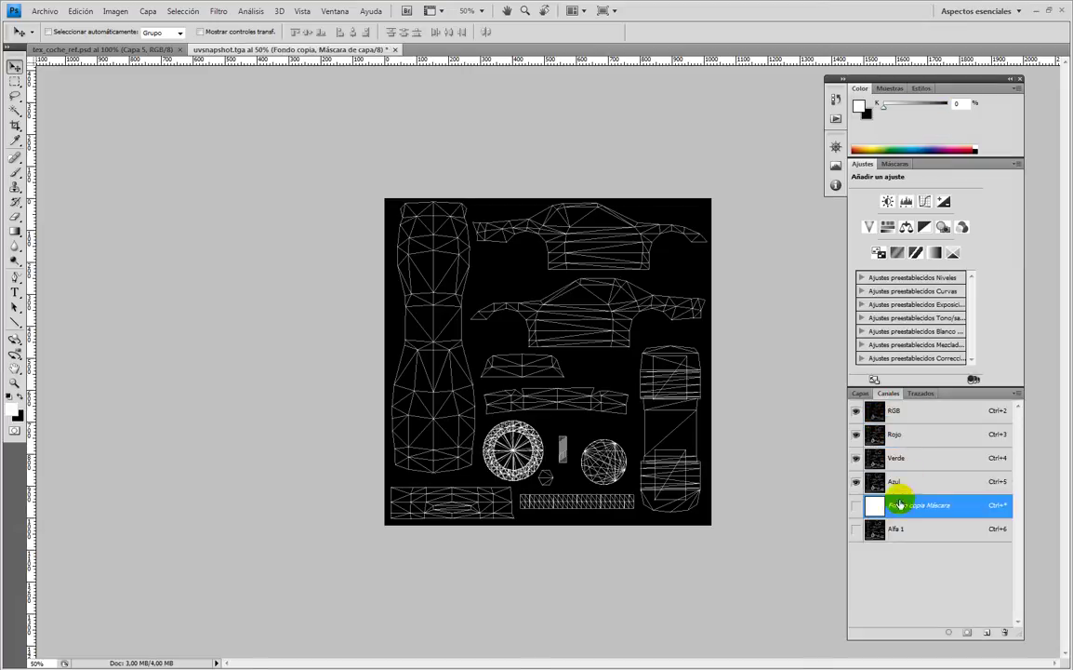
left_click(856, 506)
key("x")
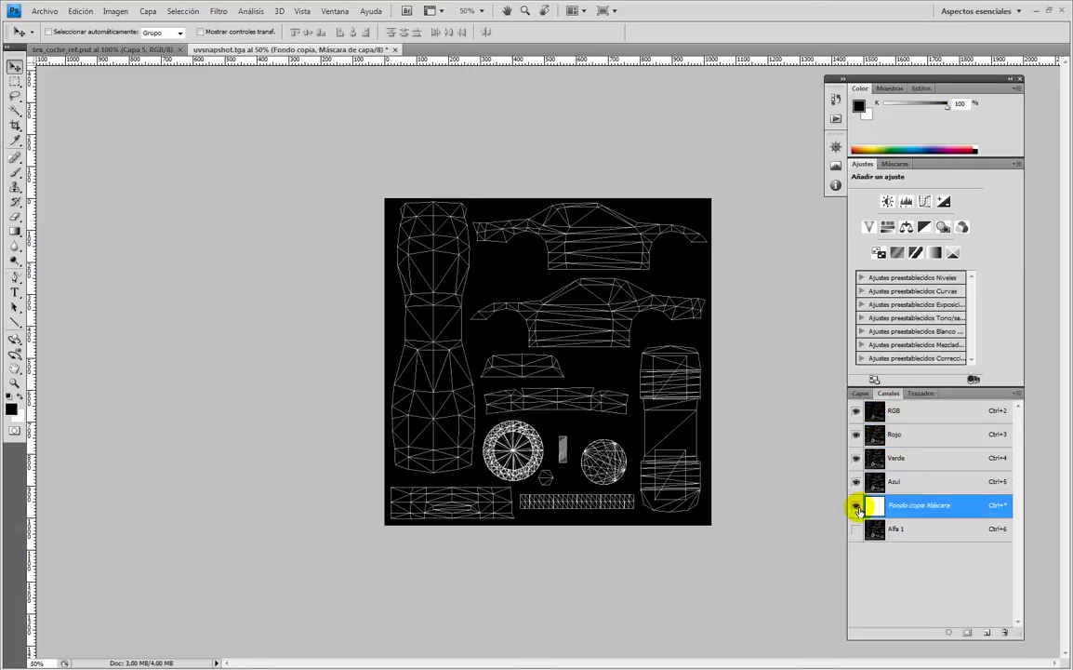
key("ctrl+a")
key("ctrl+v")
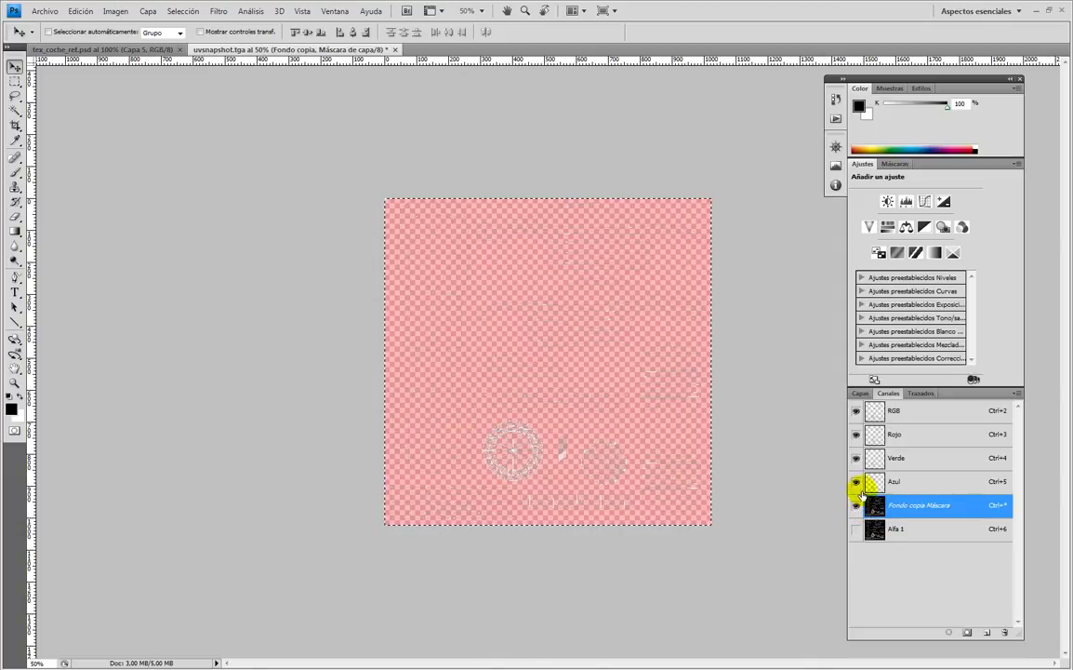
Deselect the canvas and fill the Fondo copia layer's image content, not its mask, with black.
left_click(861, 394)
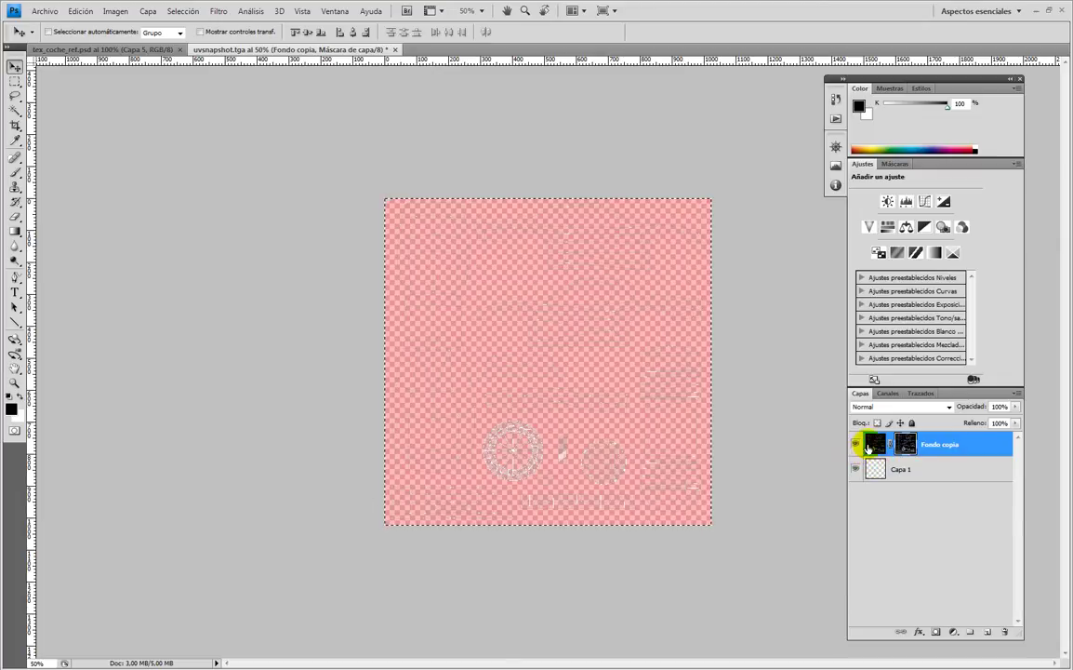
left_click(873, 445)
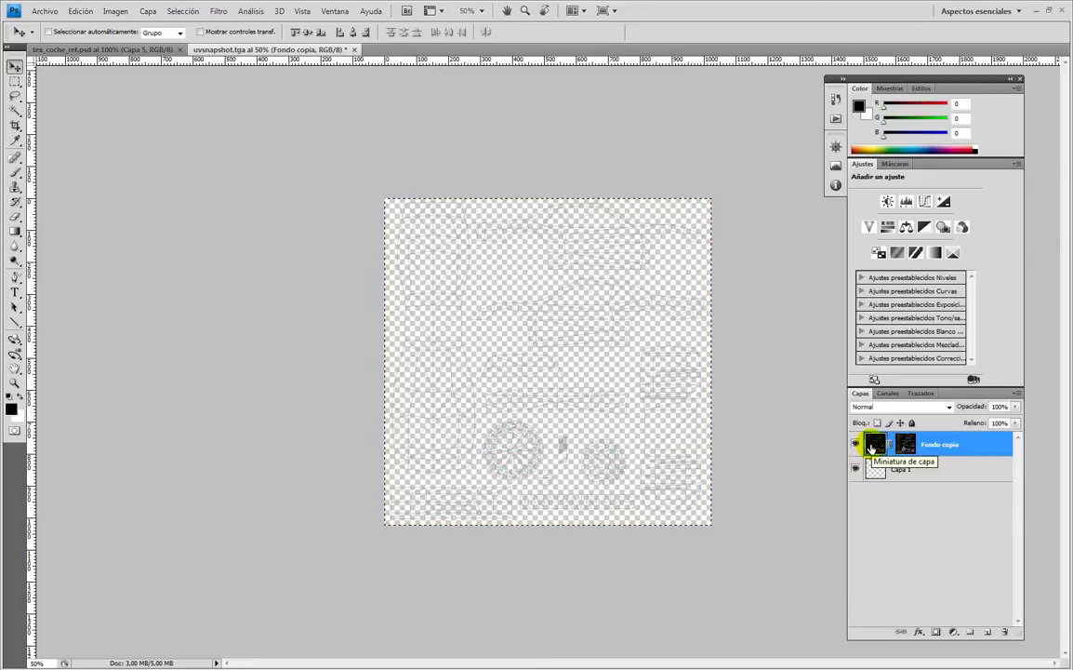
key("ctrl+d")
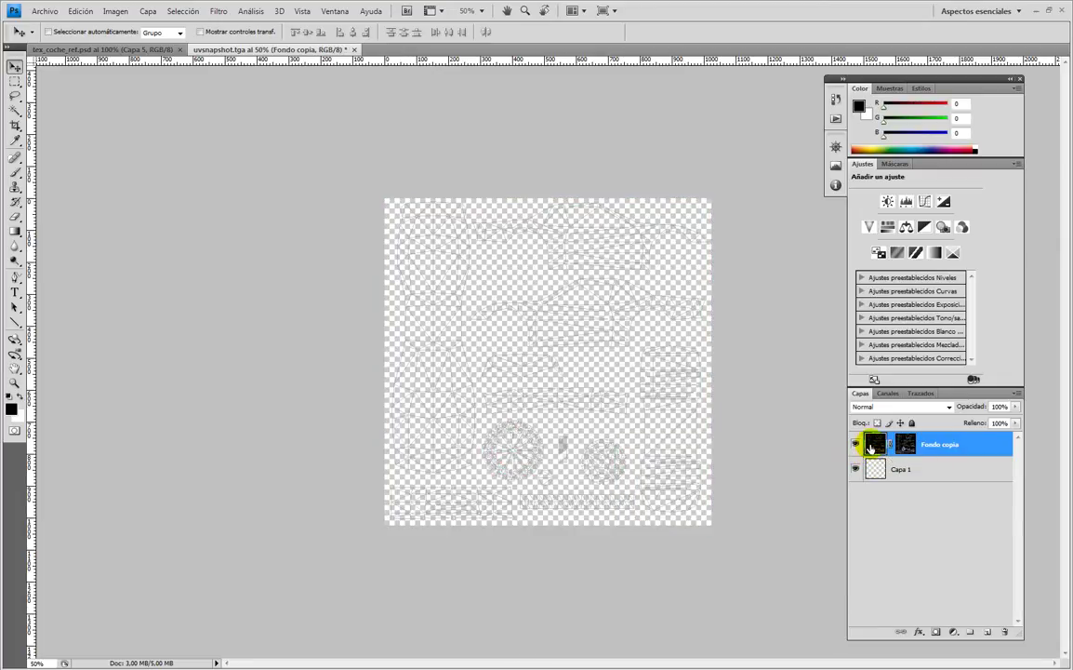
key("ctrl+plus")
key("ctrl+plus")
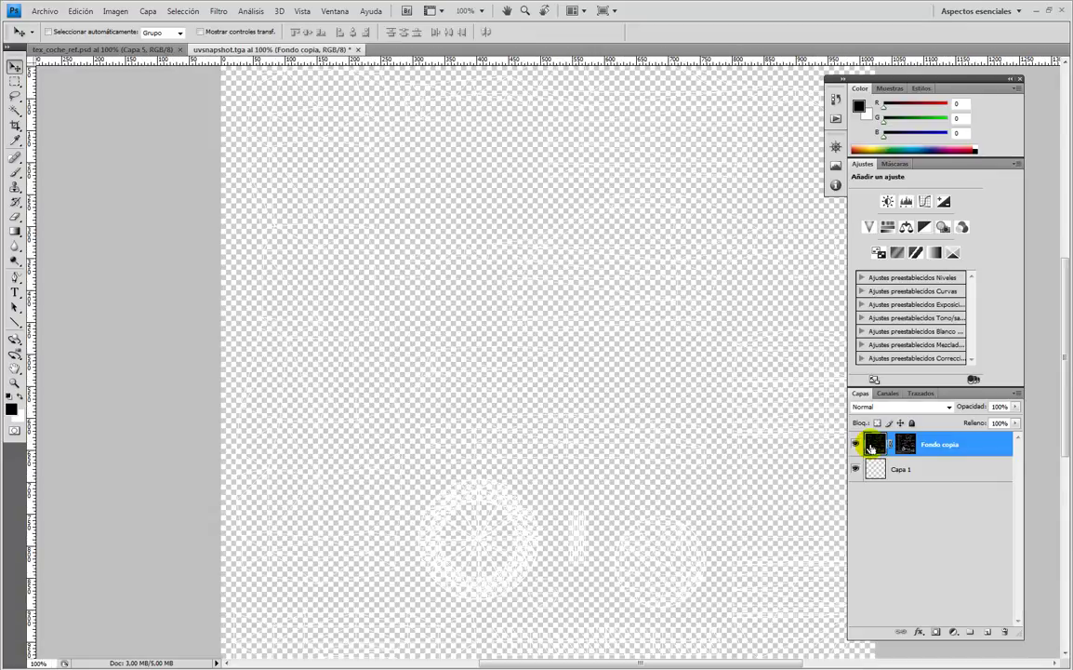
key("ctrl+minus")
key("ctrl+minus")
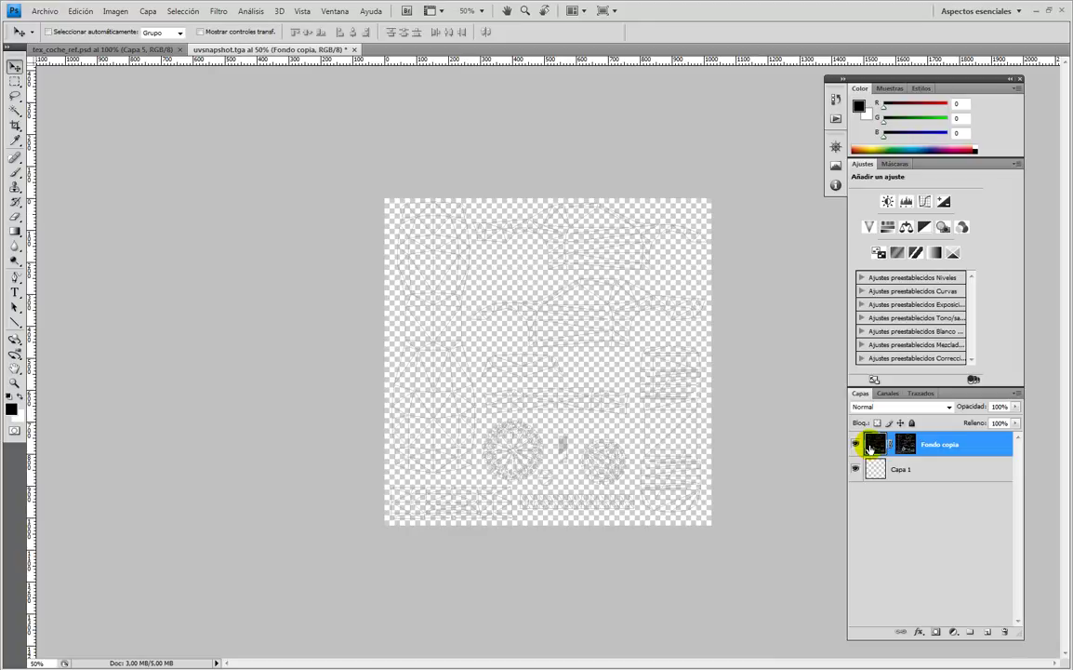
key("alt+BackSpace")
key("ctrl+plus")
key("ctrl+plus")
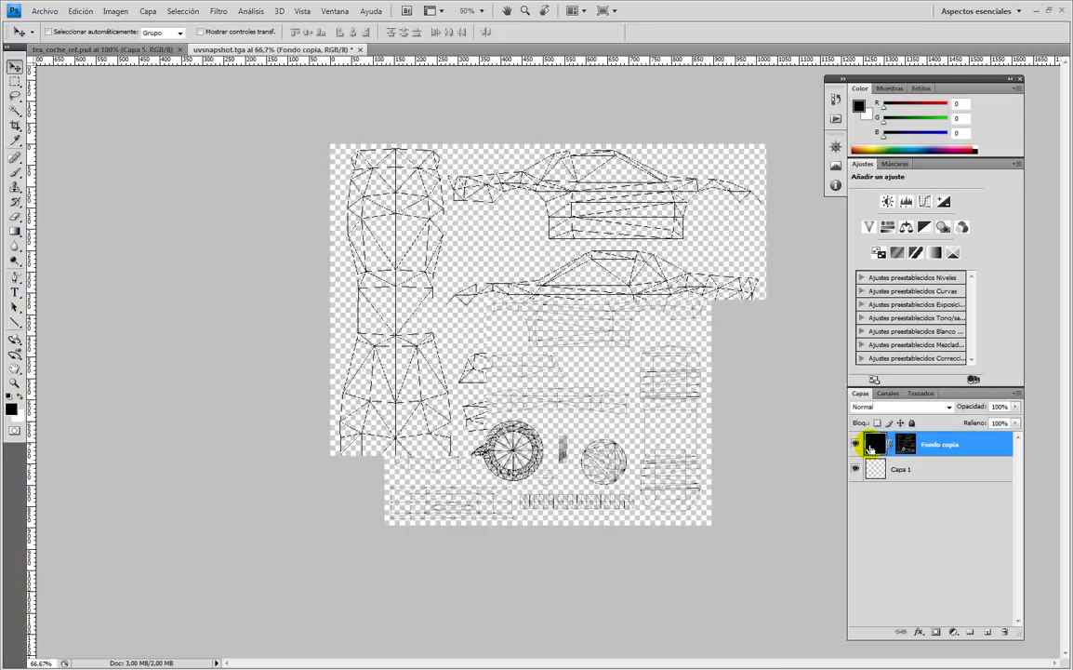
key("ctrl+minus")
key("ctrl+minus")
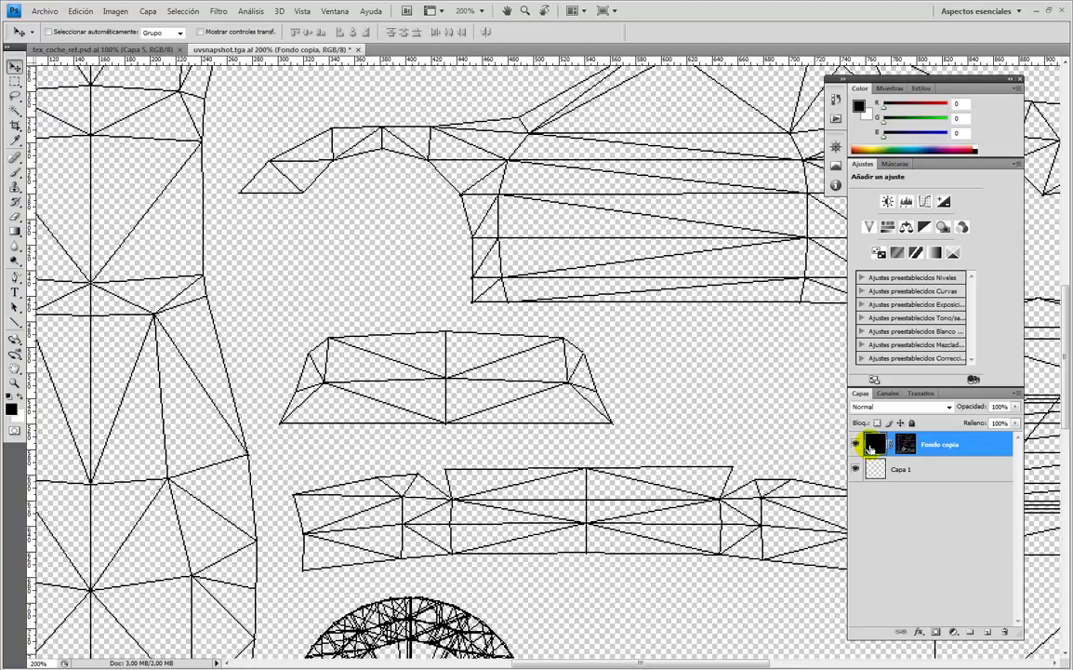
Fill the Capa 1 layer beneath the wireframe with white.
left_click(946, 477)
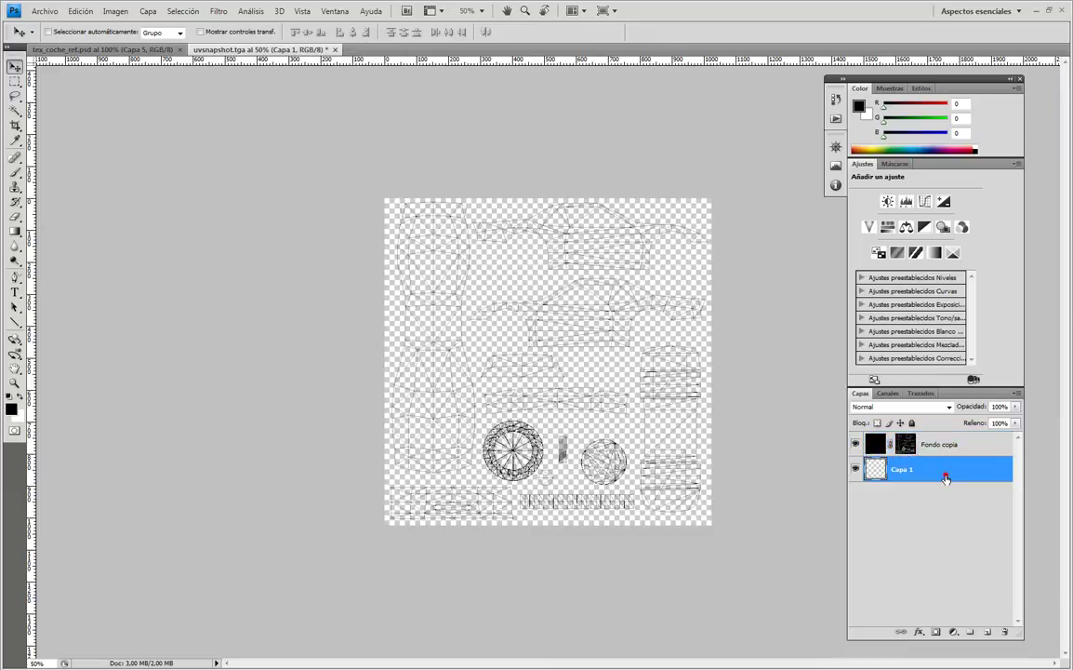
key("alt+BackSpace")
key("ctrl+BackSpace")
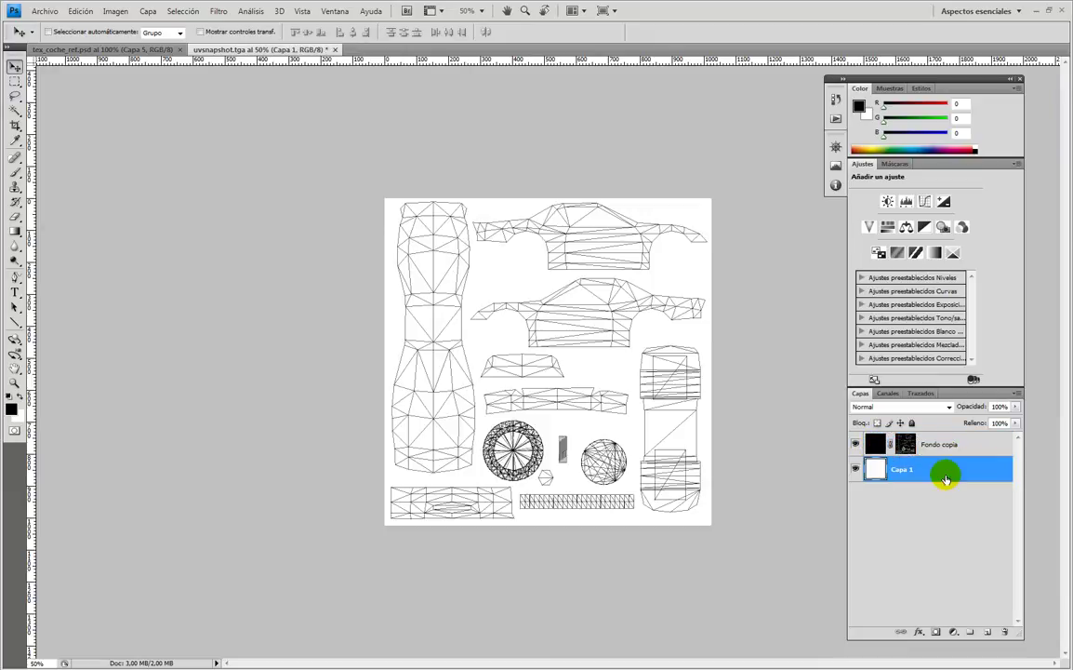
Examine the black wireframe over the white background at different zoom levels, toggling the Fondo copia layer's visibility.
key("ctrl+plus")
key("ctrl+plus")
key("ctrl+minus")
key("ctrl+minus")
left_click(854, 445)
left_click(855, 445)
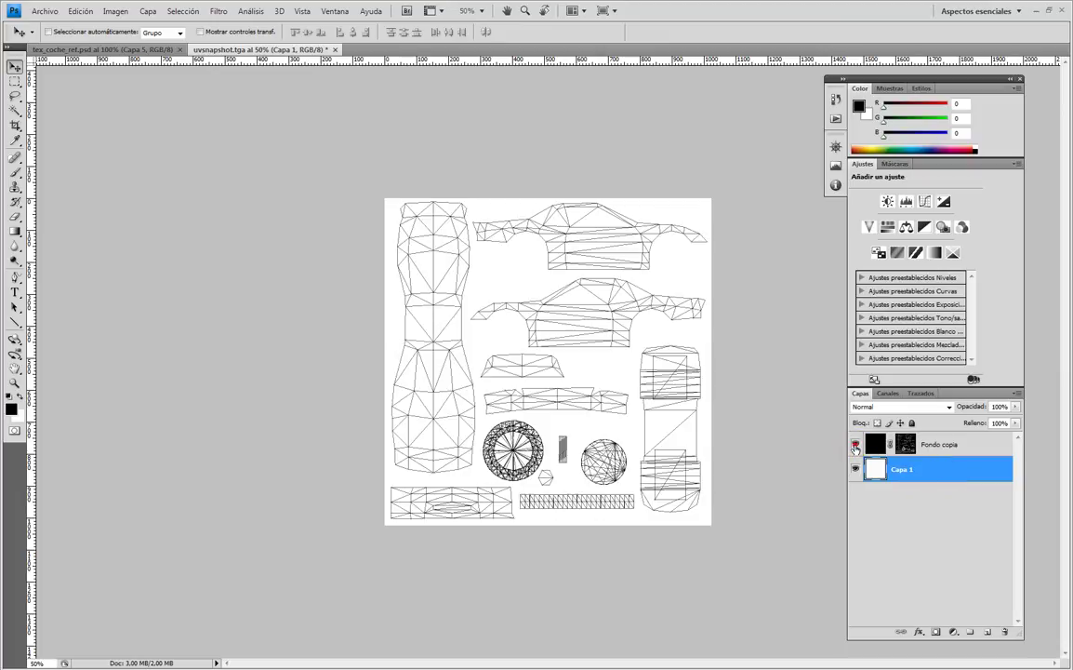
key("ctrl+plus")
key("ctrl+plus")
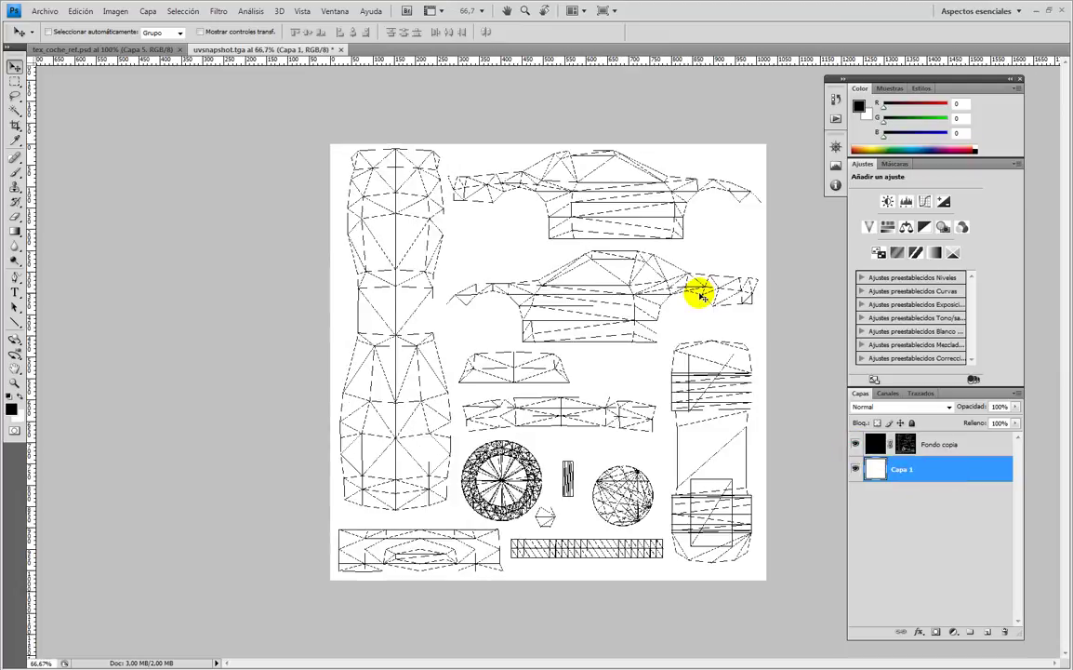
key("ctrl+minus")
key("ctrl+minus")
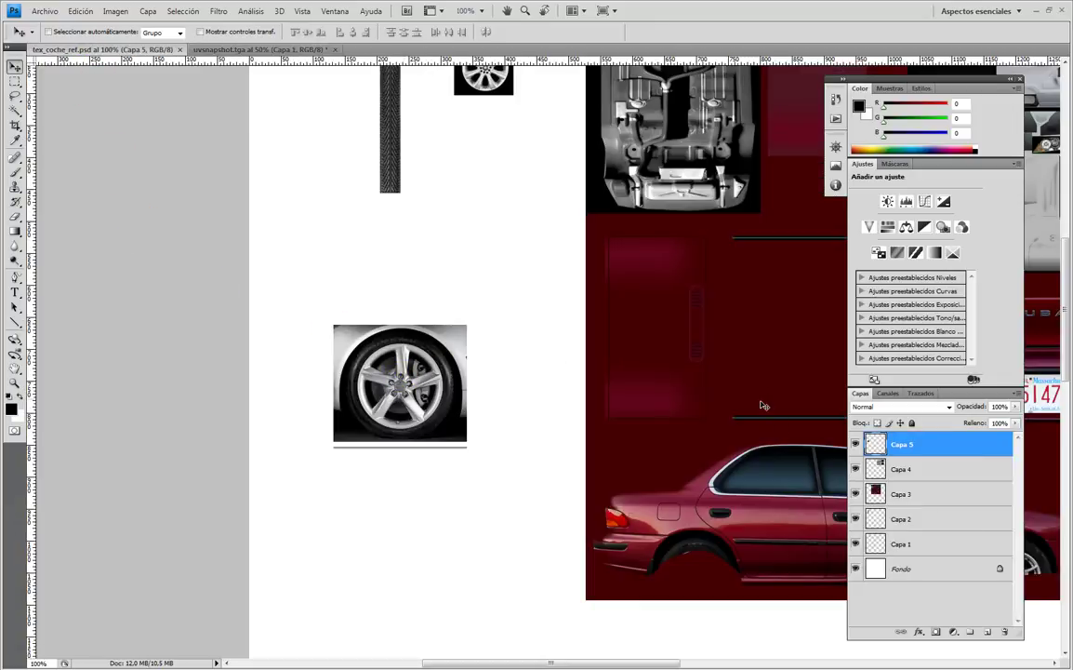
In tex_coche_ref.psd, select the large wheel photo on Capa 5 with a rectangular marquee and copy it.
left_click(855, 445)
left_click(856, 445)
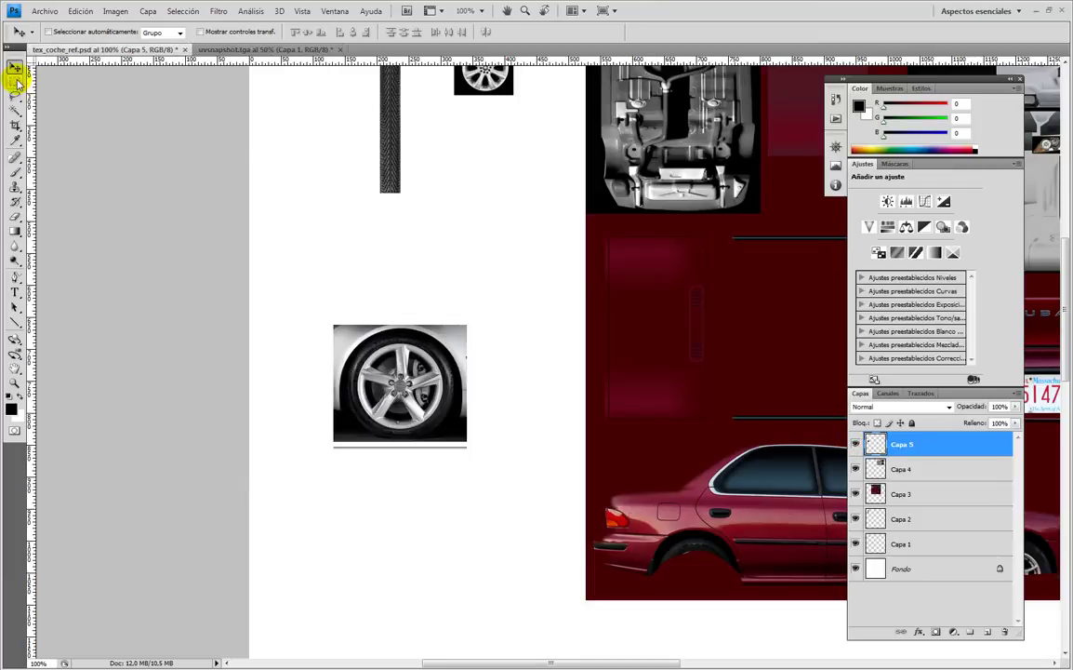
left_click(15, 82)
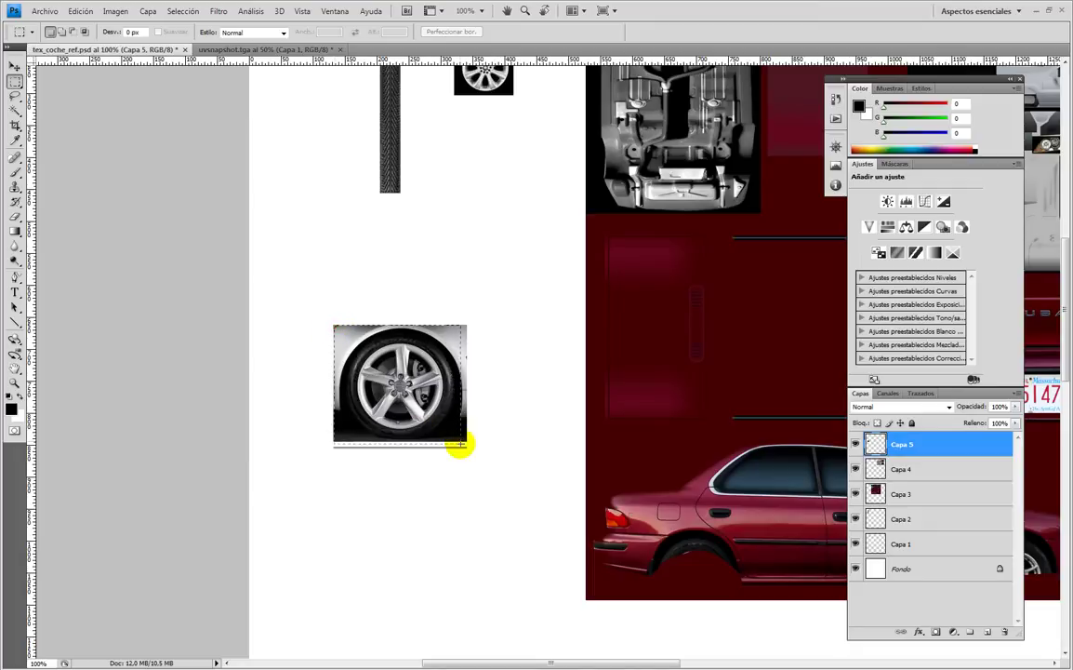
left_click_drag(464, 448, 467, 448)
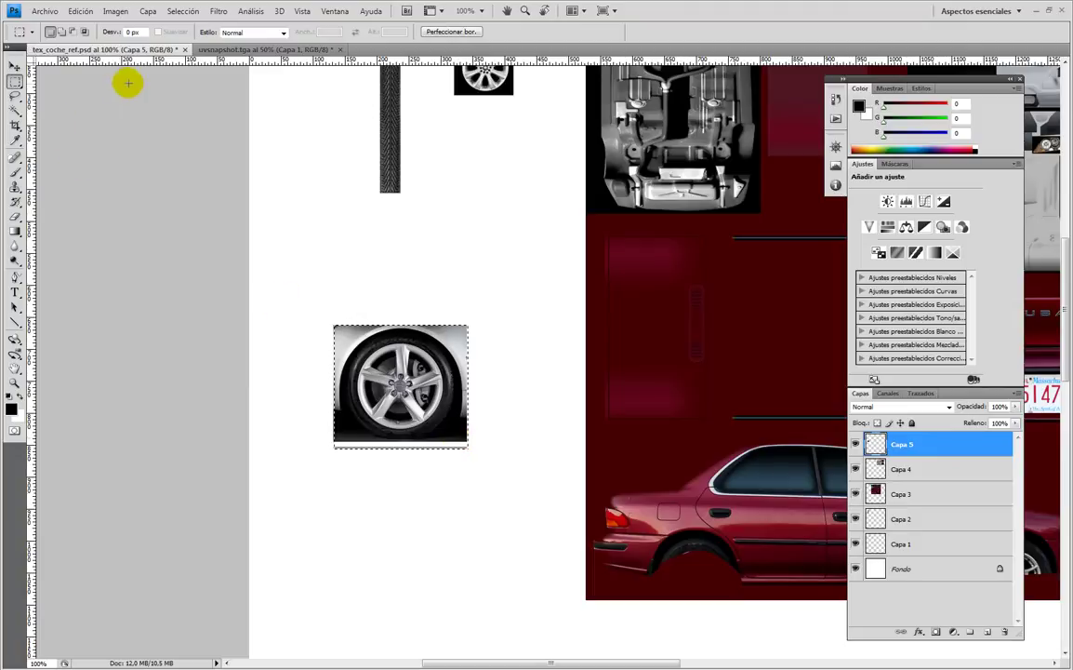
key("ctrl+c")
Paste the wheel photo into uvsnapshot.tga above Capa 1 and move it over the wheel's UV circle.
key("ctrl+Tab")
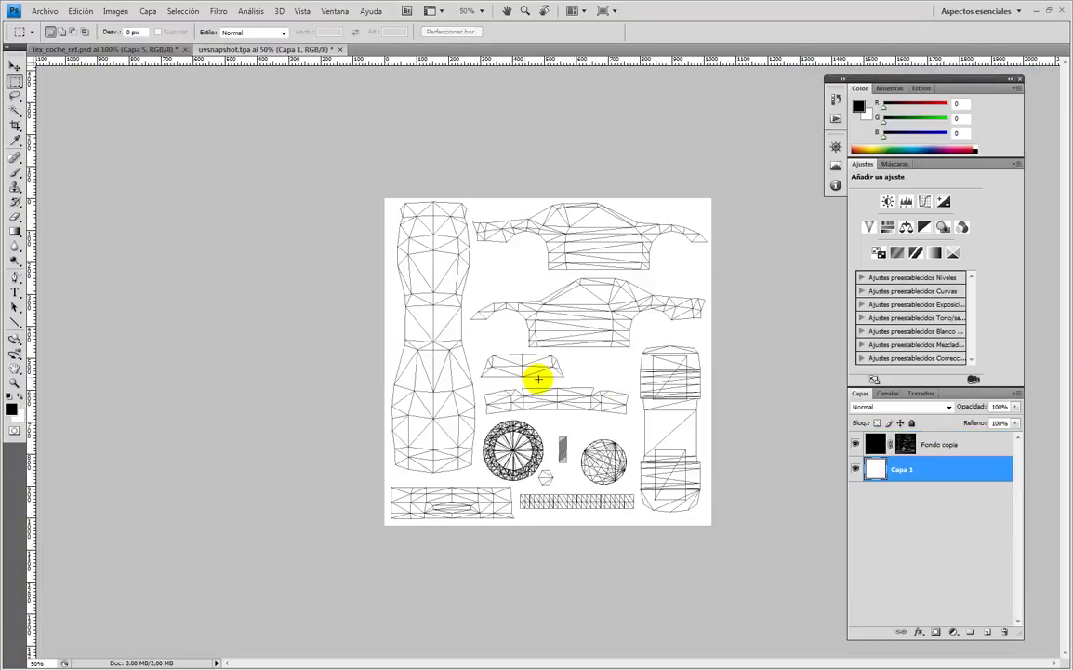
key("ctrl+v")
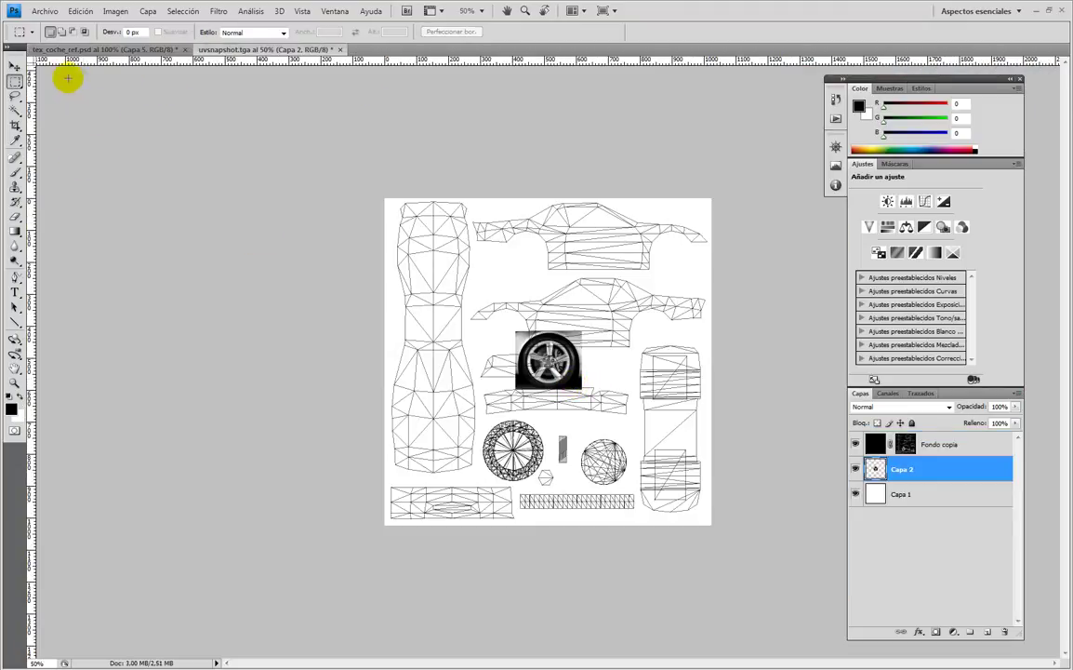
left_click(14, 66)
left_click_drag(561, 372, 525, 460)
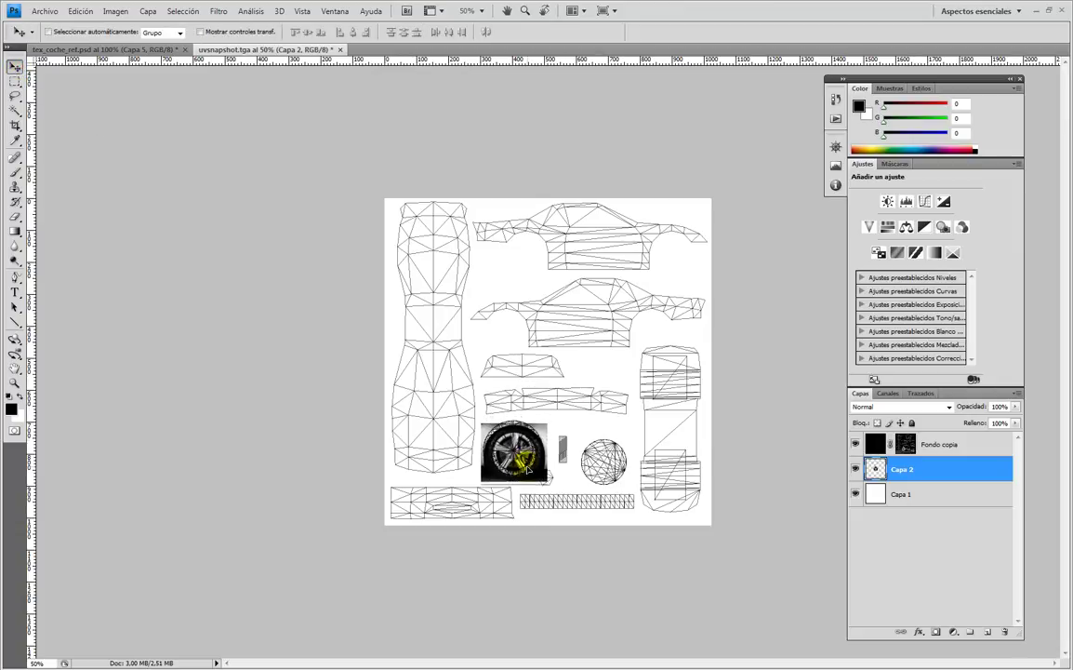
In tex_coche_ref.psd, duplicate the tyre tread's layer, Capa 2, and clear the selection around the wheel.
left_click(112, 50)
left_click(383, 143, "ctrl")
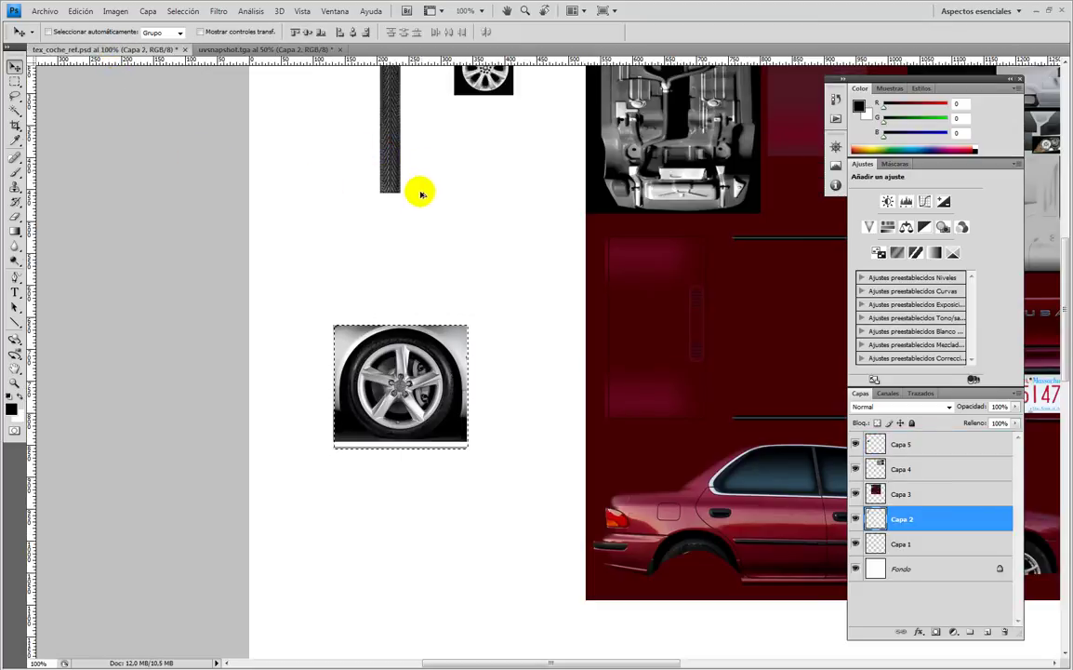
left_click_drag(420, 190, 443, 351)
key("ctrl+j")
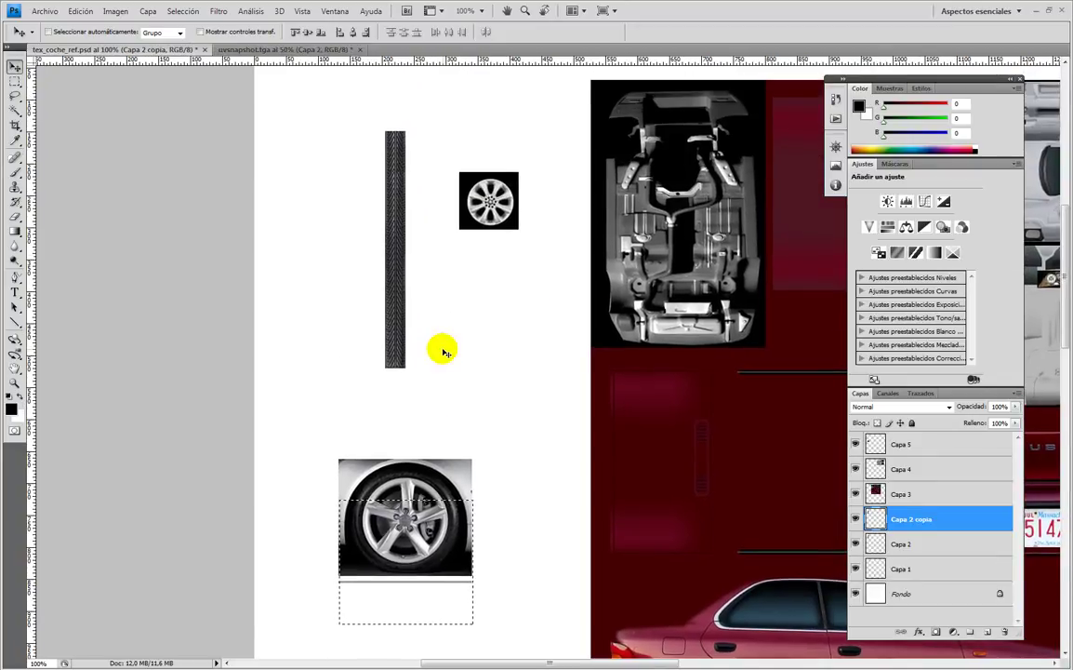
key("ctrl+d")
Copy the vertical tyre tread strip with a rectangular marquee and paste it into uvsnapshot.tga.
left_click(13, 82)
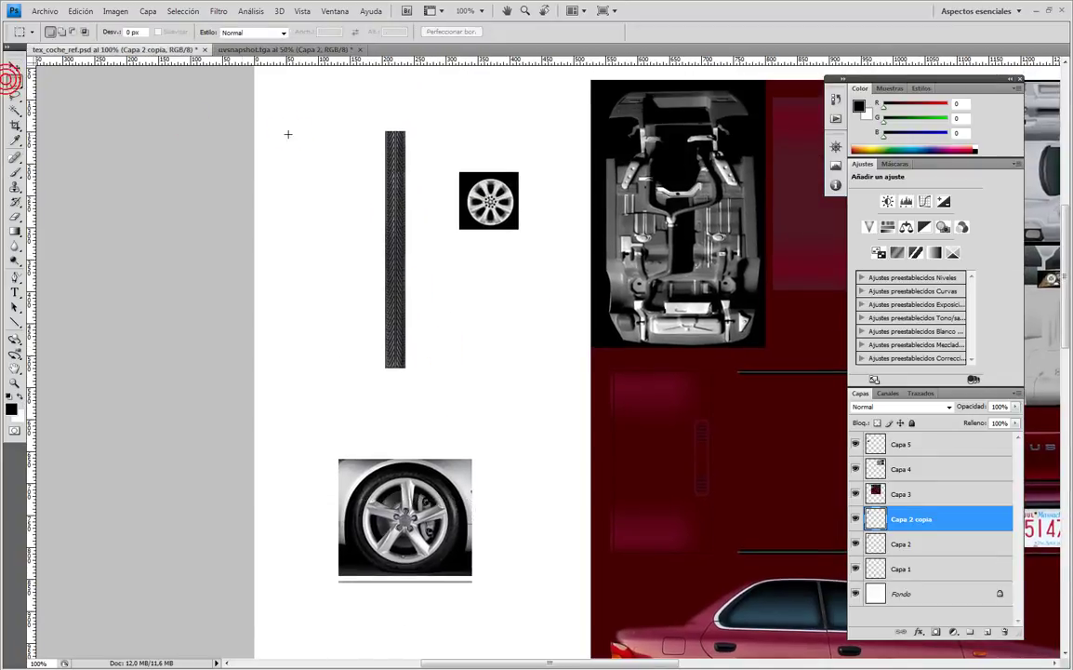
left_click_drag(384, 129, 407, 372)
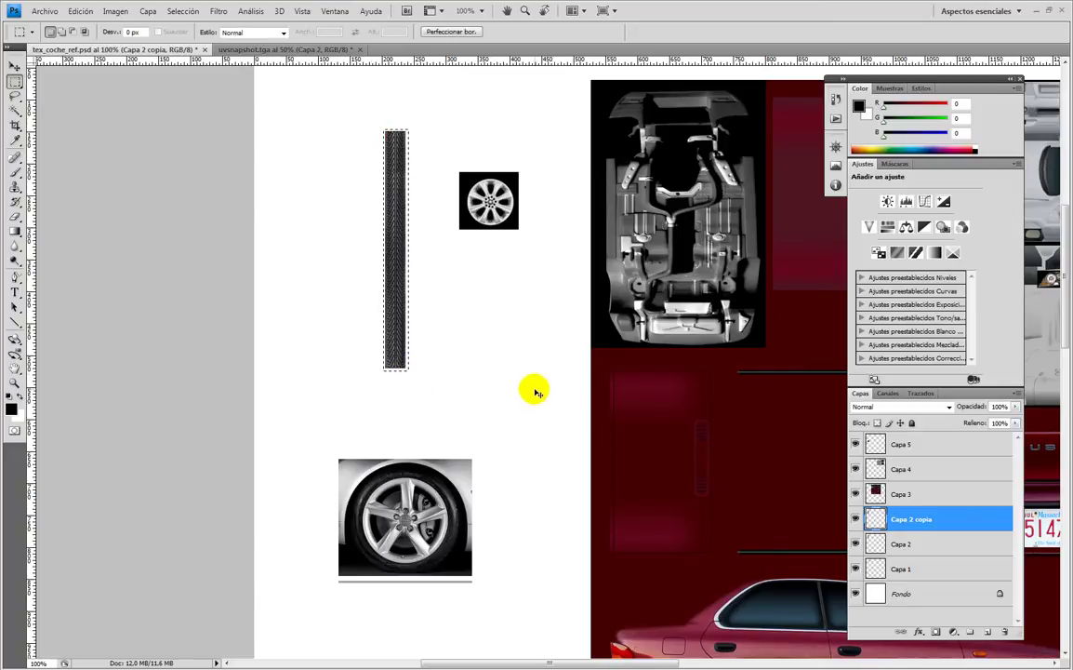
left_click(223, 49)
key("ctrl+v")
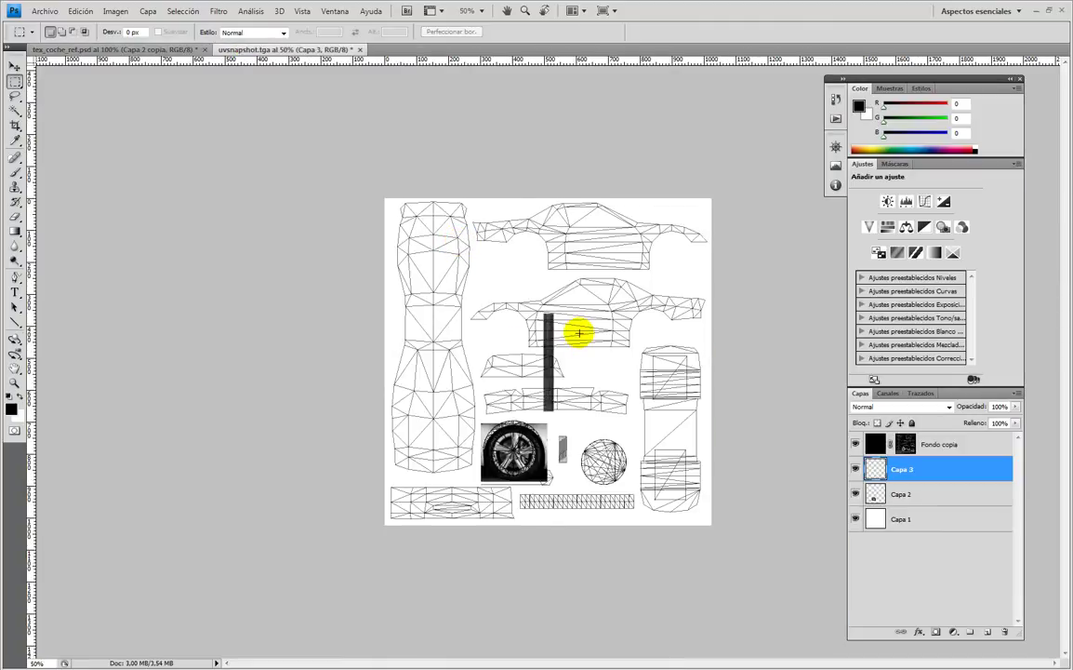
Rotate the pasted tyre tread strip by -90° so that it lies horizontally.
key("ctrl+plus")
key("ctrl+plus")
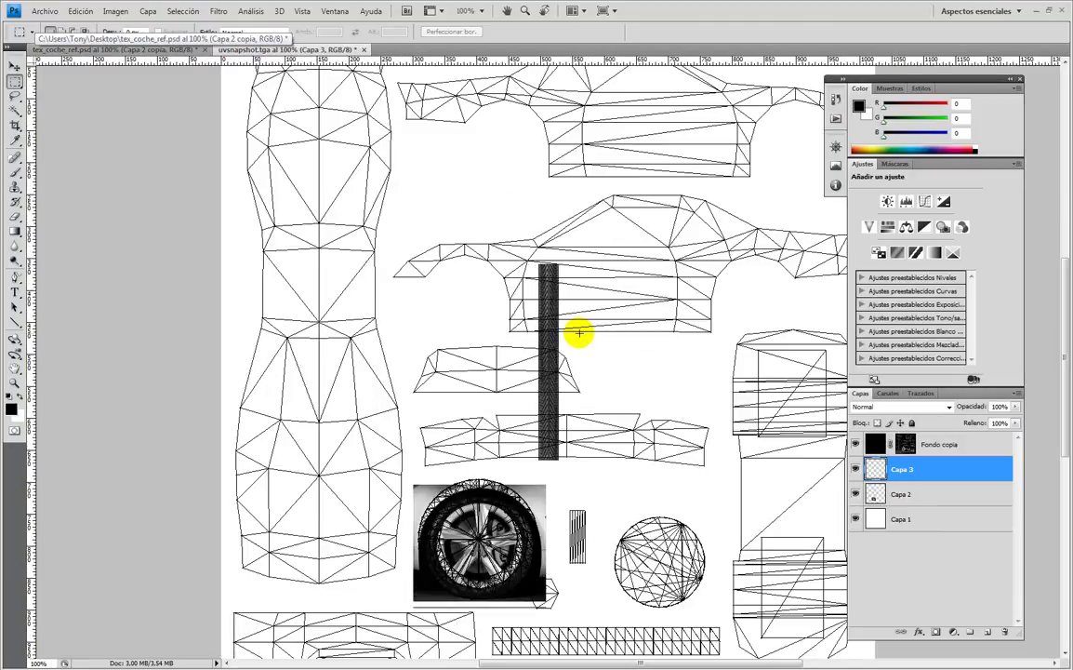
key("ctrl+t")
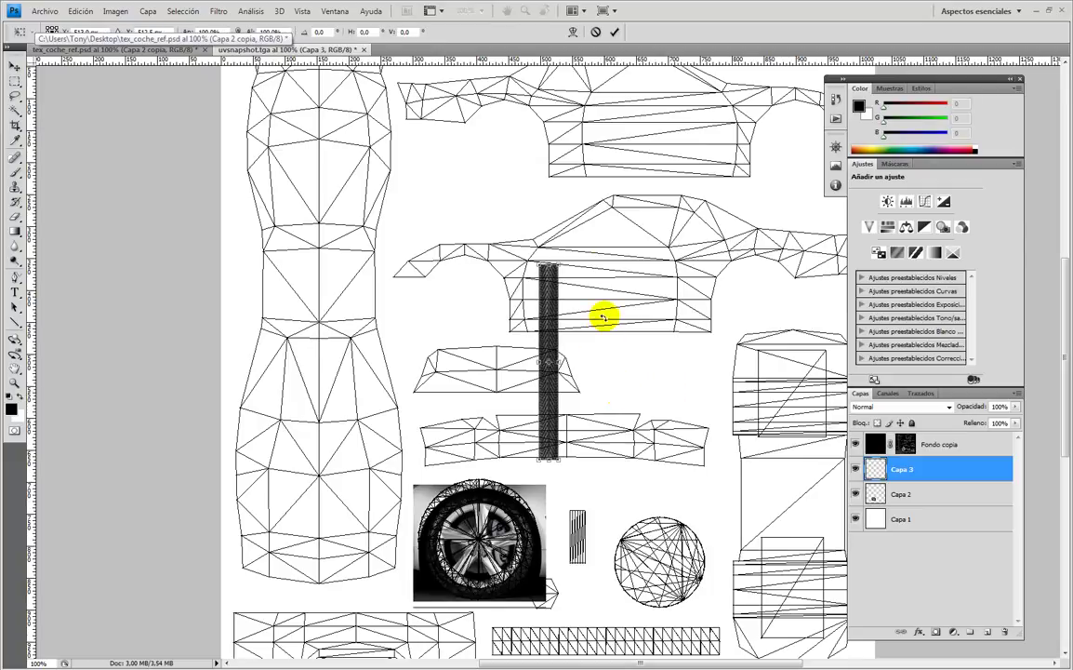
left_click_drag(570, 257, 462, 341)
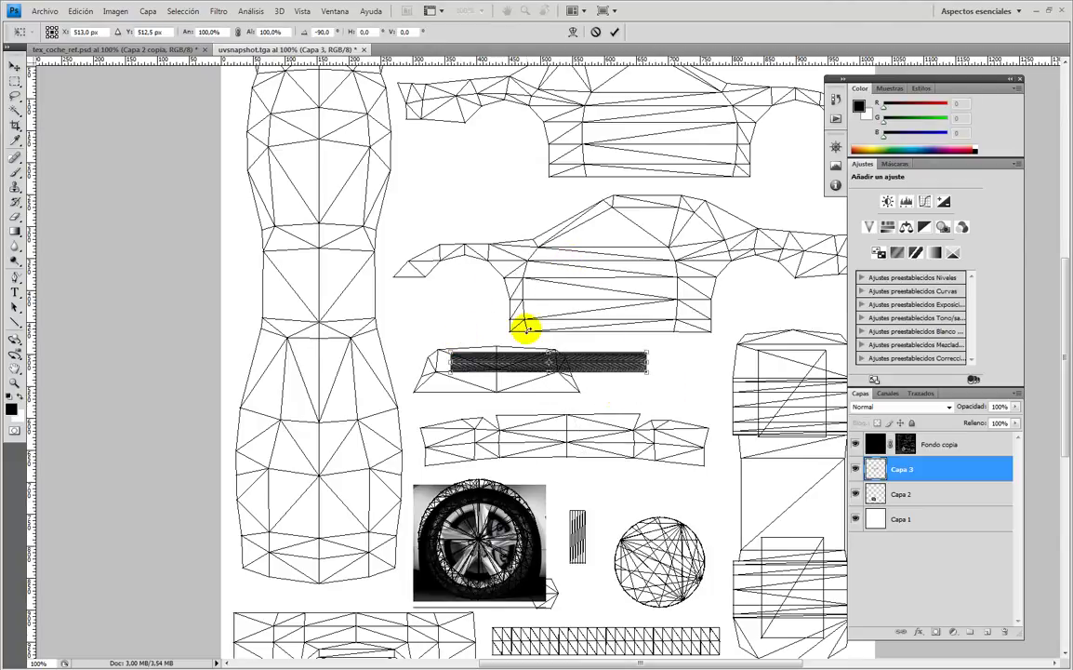
key("Return")
Move the tread strip onto the long triangulated tread UV strip below the wheel, aligning their left ends.
key("m")
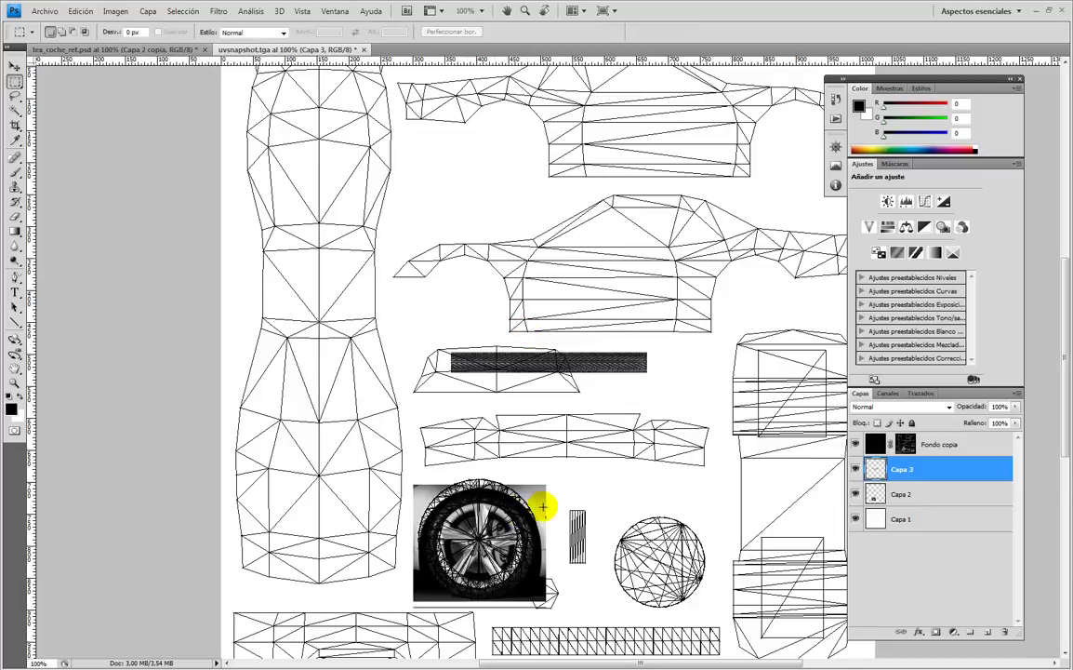
key("ctrl+plus")
left_click_drag(534, 522, 498, 269)
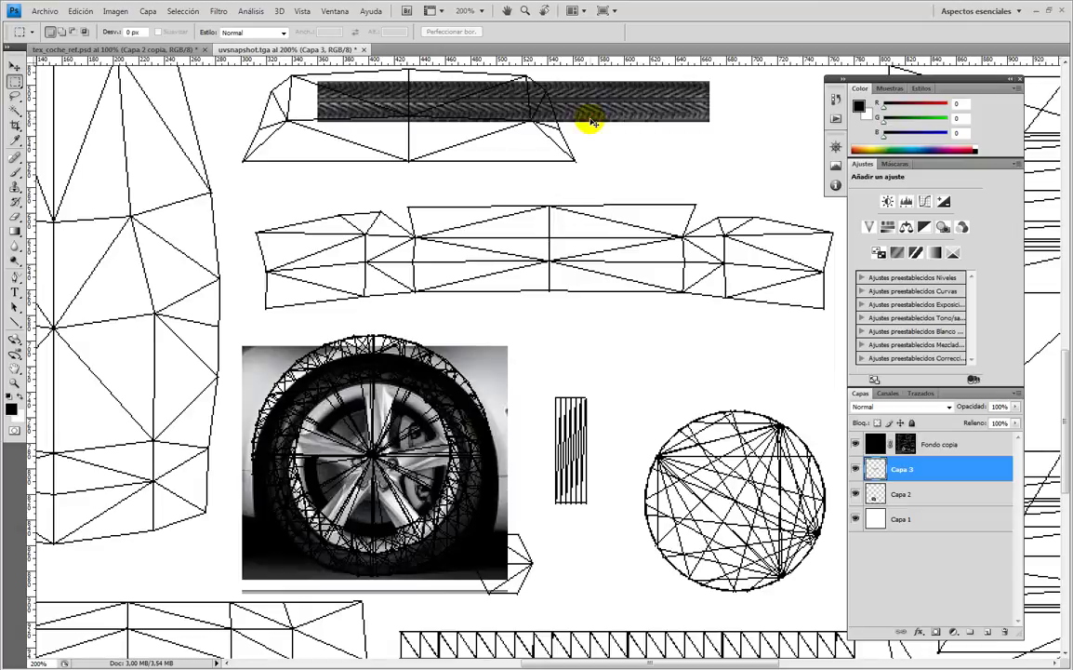
key("v")
left_click_drag(586, 119, 514, 316)
left_click_drag(549, 416, 546, 440)
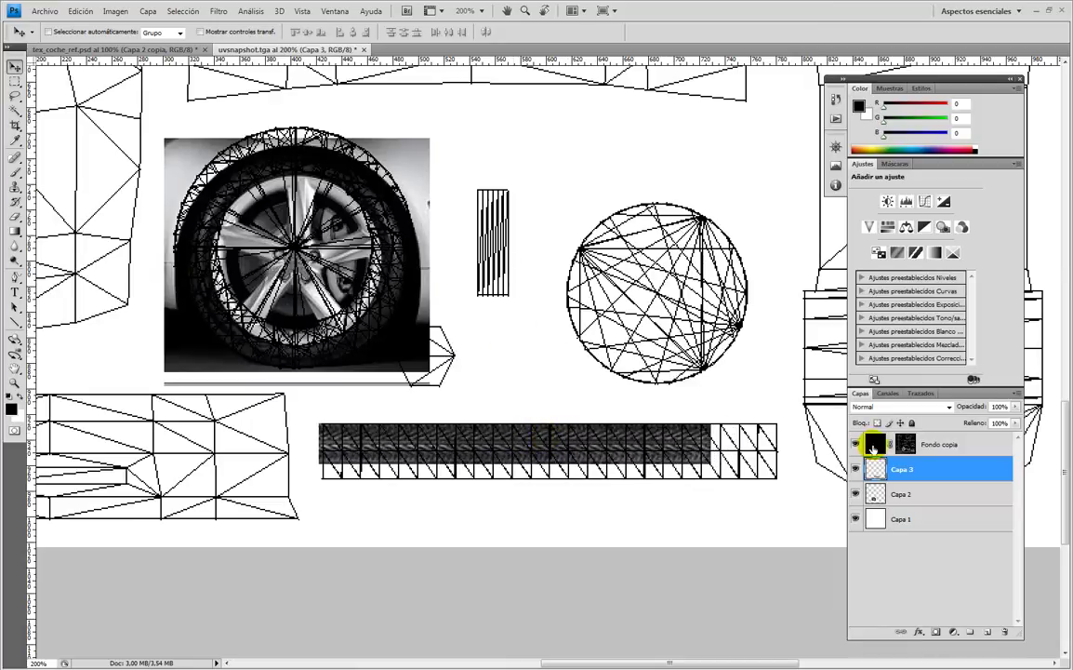
Lower the Fondo copia wireframe layer's opacity to about 24%.
left_click(935, 446)
left_click(1016, 406)
left_click_drag(1014, 420, 967, 421)
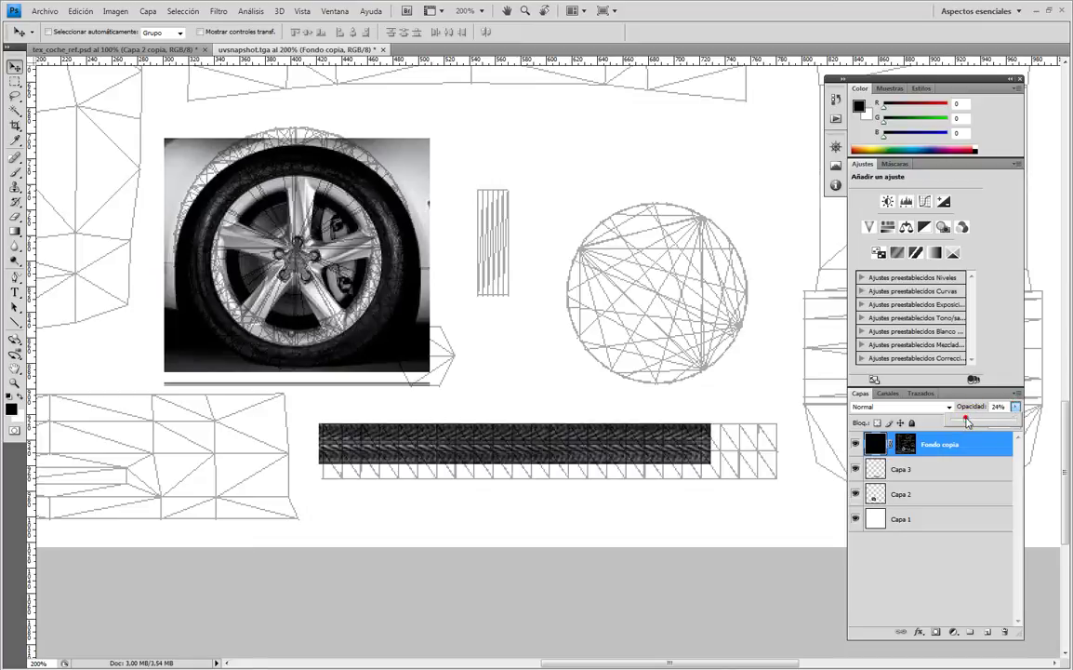
Scale the tread on Capa 3 proportionally to 125.6% and shift it to cover the tread UV strip.
left_click(899, 470)
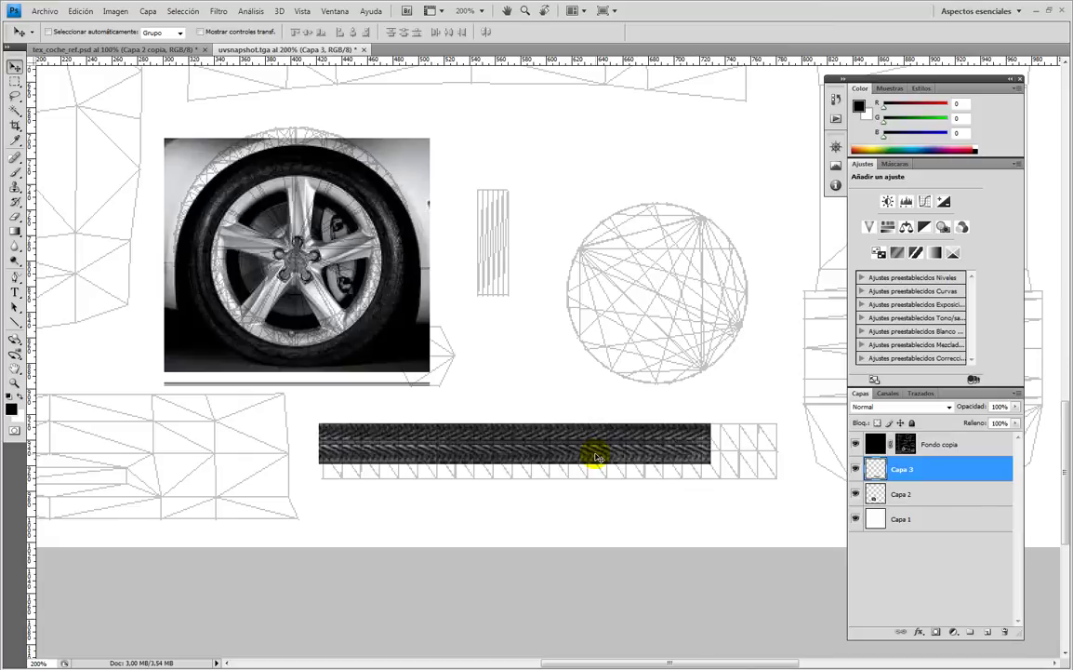
key("ctrl+t")
left_click_drag(710, 462, 857, 605, "shift")
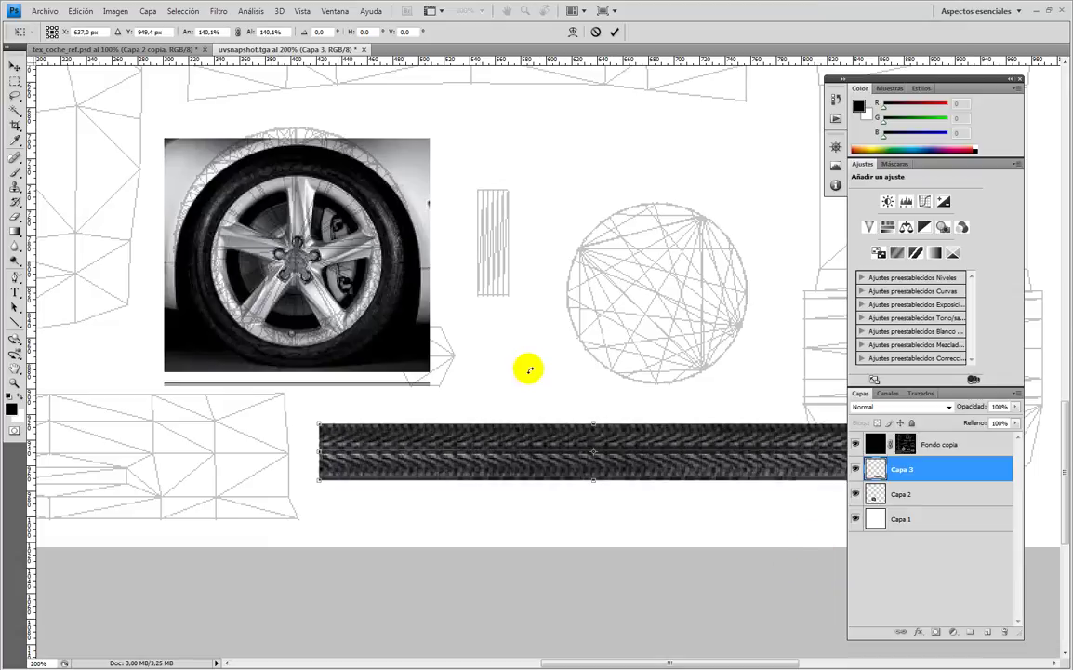
left_click_drag(499, 446, 499, 445)
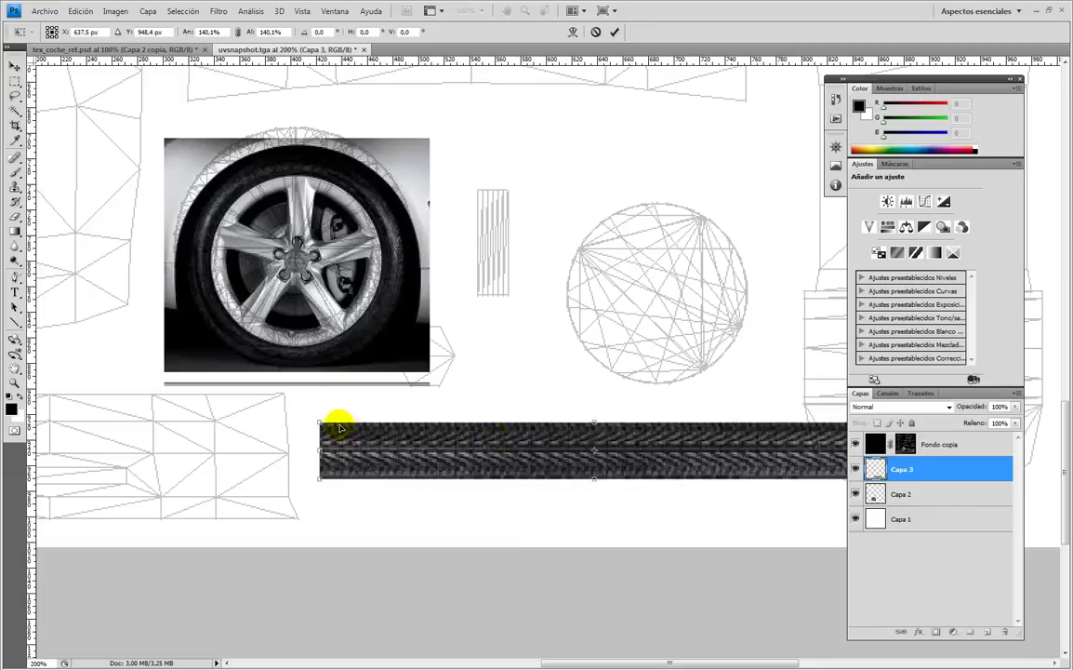
mouse_move(321, 424)
left_mouse_down()
mouse_move(338, 431)
mouse_move(320, 424)
left_mouse_up()
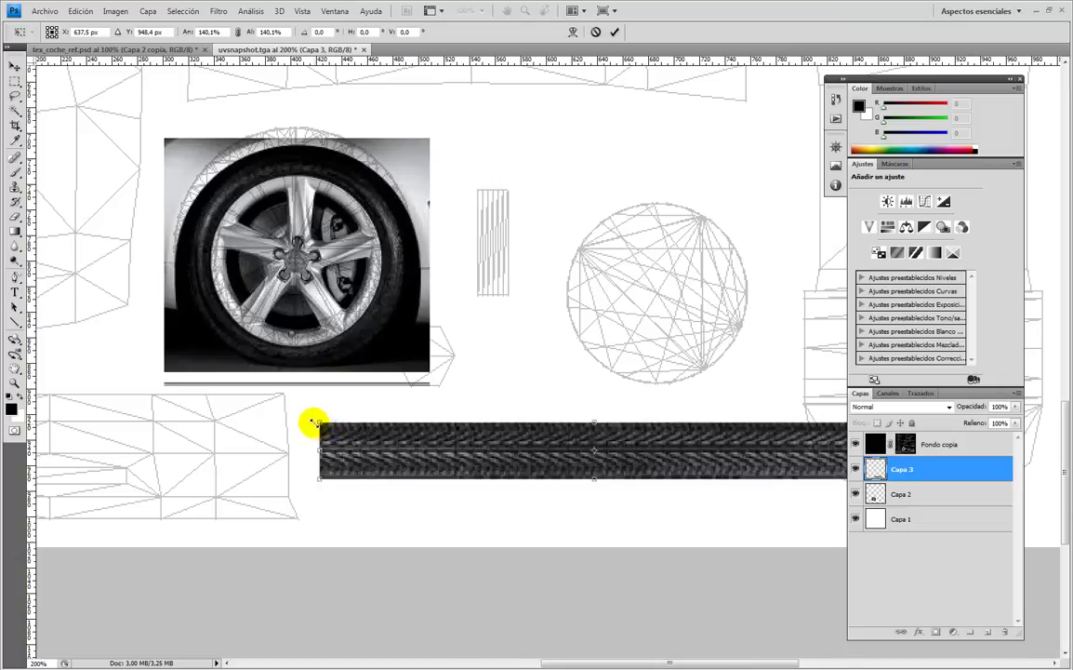
left_click_drag(321, 423, 348, 438)
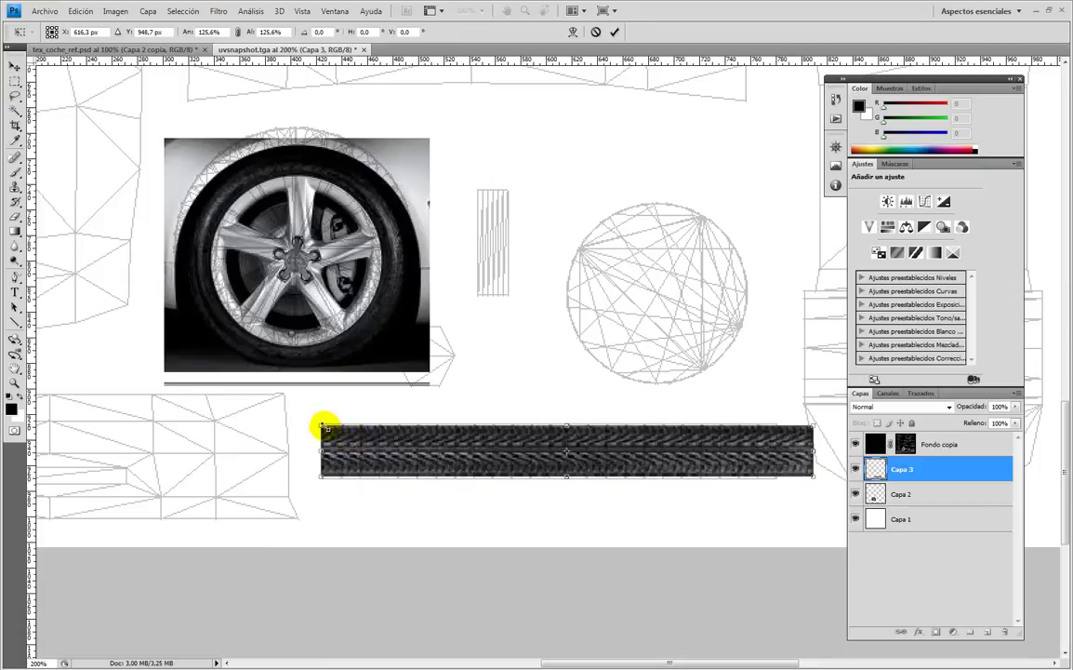
key("Left")
key("Left")
key("Left")
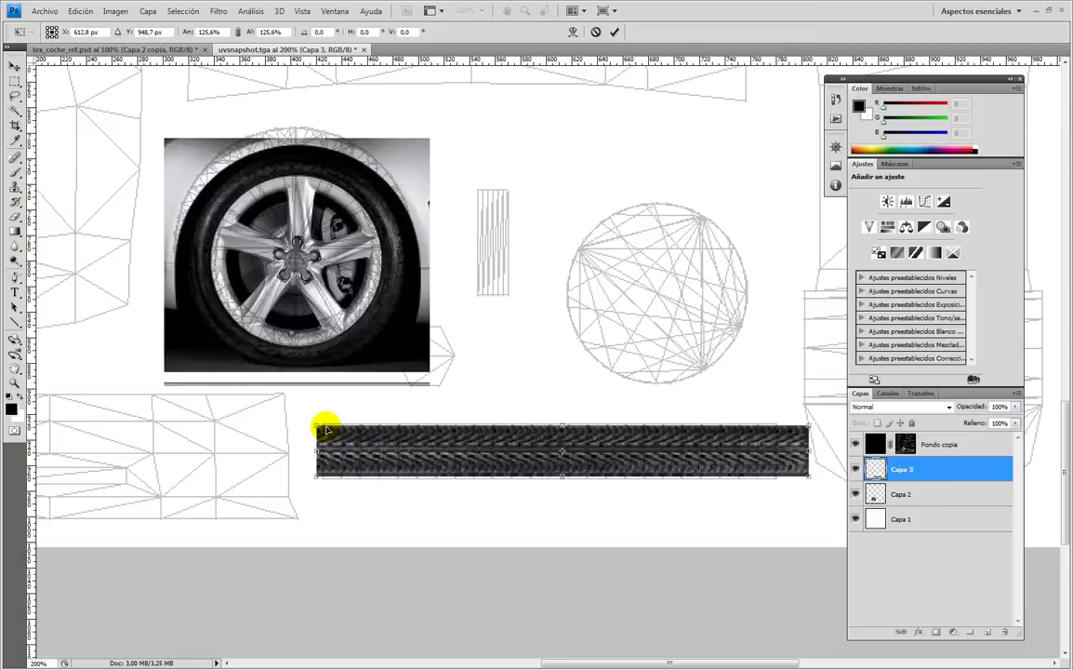
key("Return")
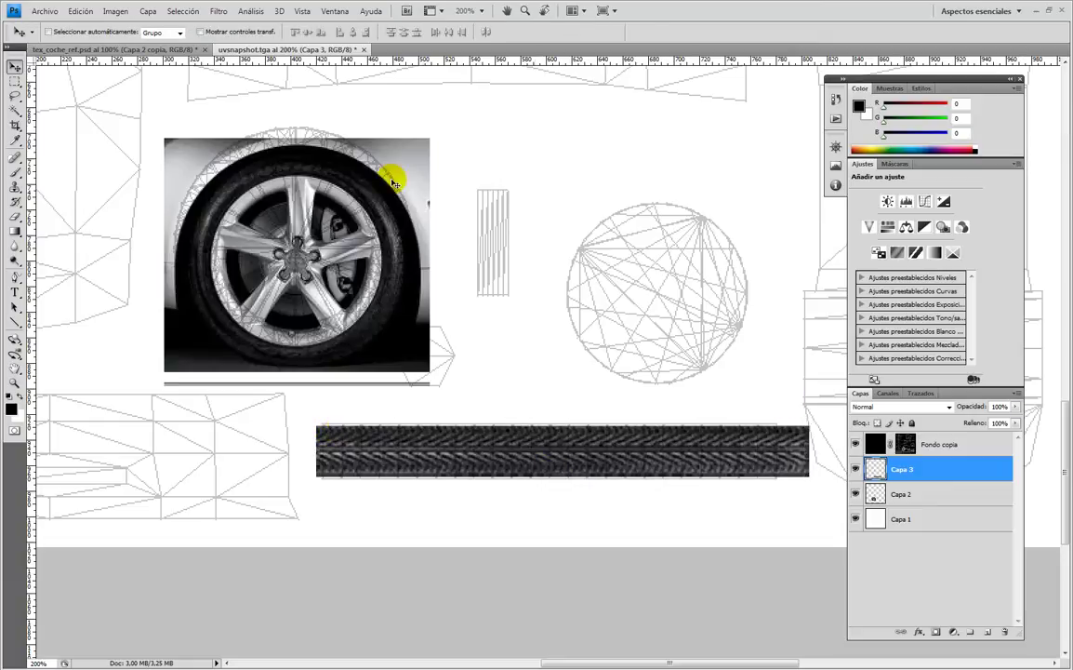
Select the part of the tread extending past the UV strip's right end, delete it and deselect.
left_click(15, 82)
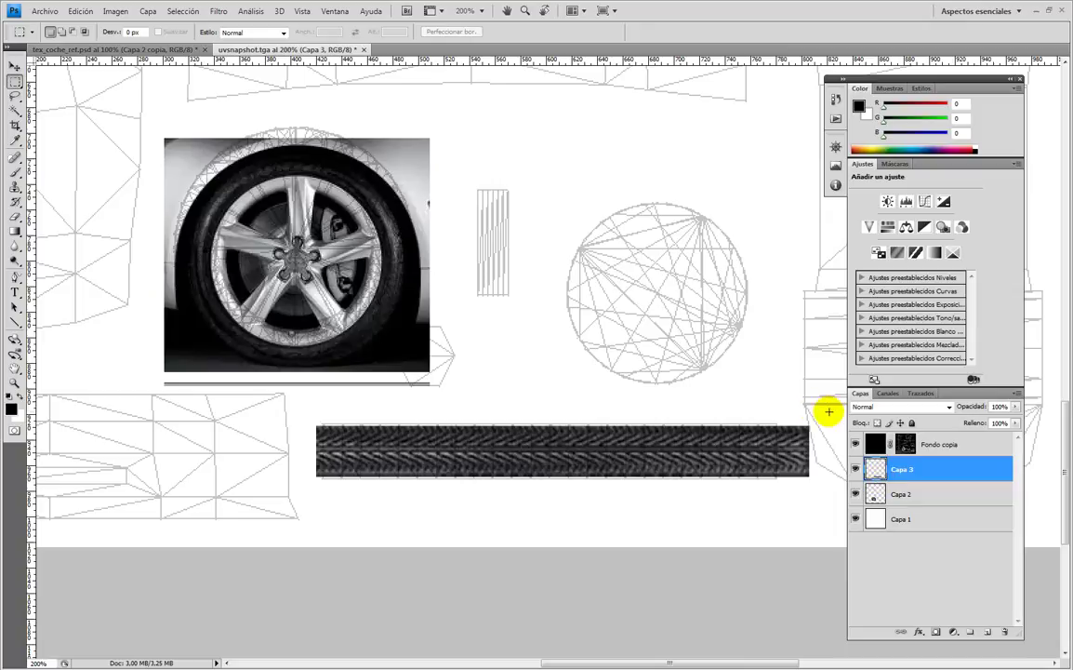
left_click_drag(795, 487, 787, 491)
key("Delete")
key("ctrl+d")
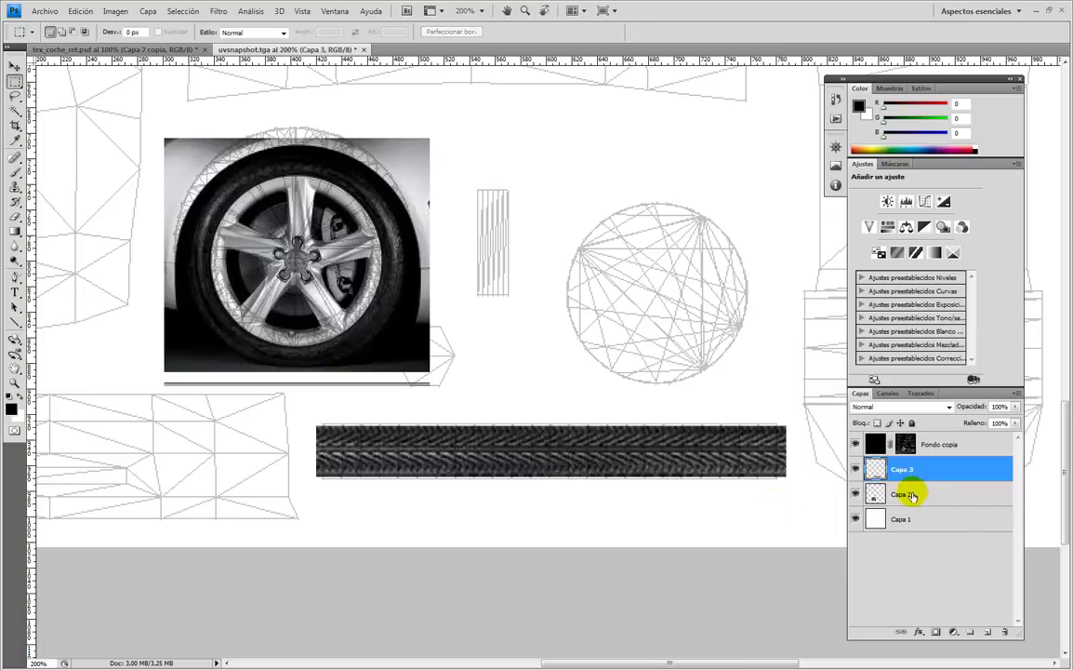
On a new layer beneath the tread, fill a rectangle slightly larger than the strip with black, and reselect Capa 3.
left_click(911, 500)
left_click(990, 634)
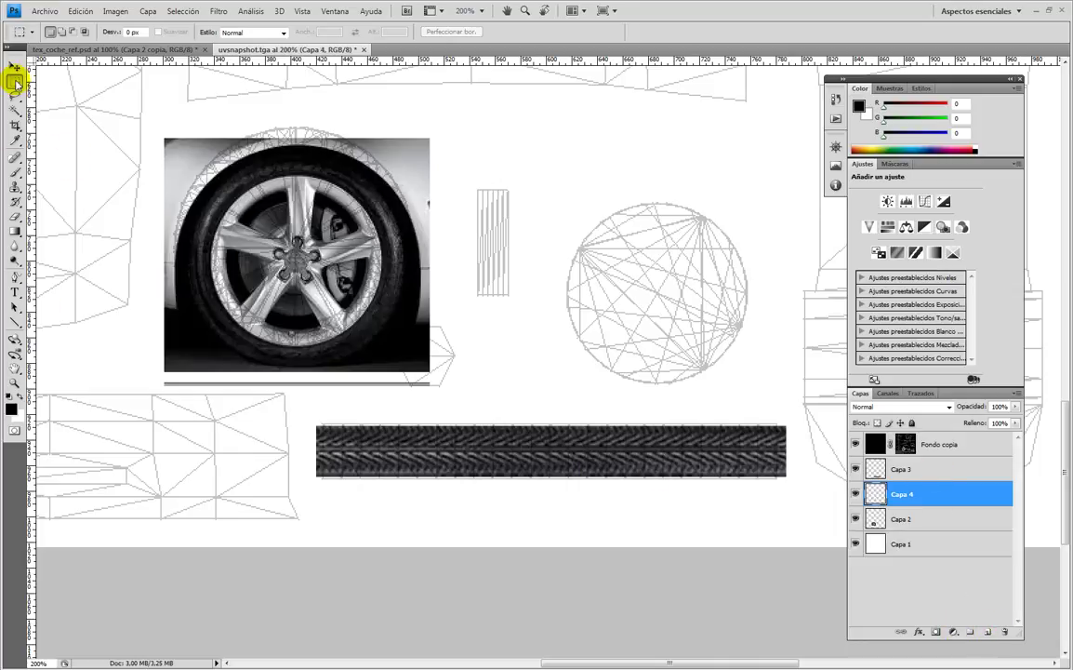
left_click_drag(585, 472, 798, 490)
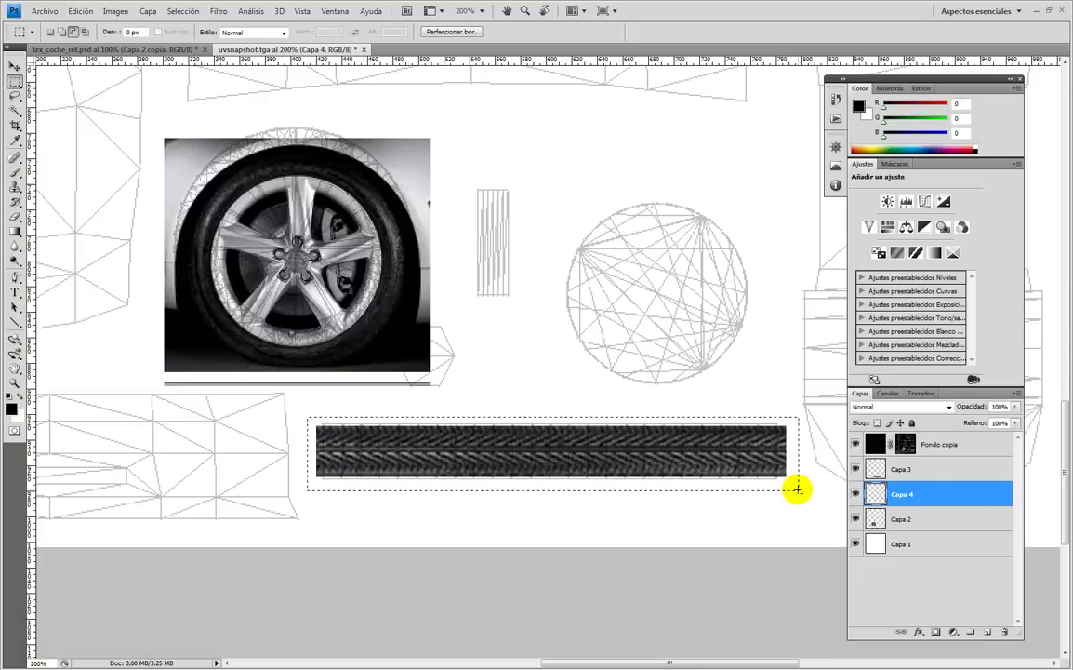
key("alt+BackSpace")
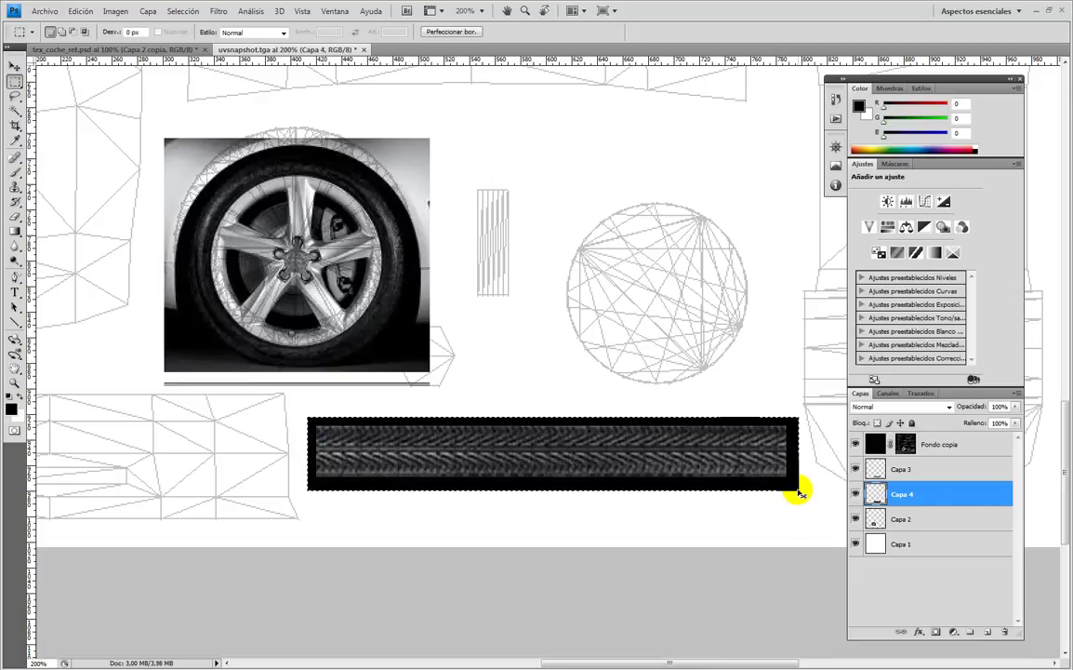
key("ctrl+d")
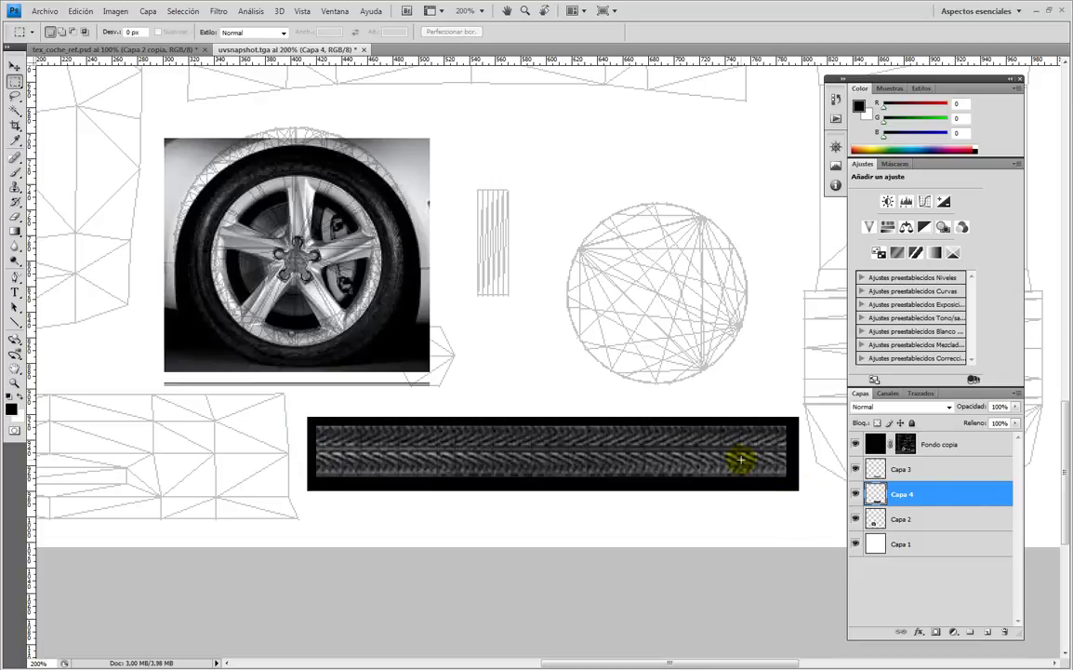
left_click(898, 471)
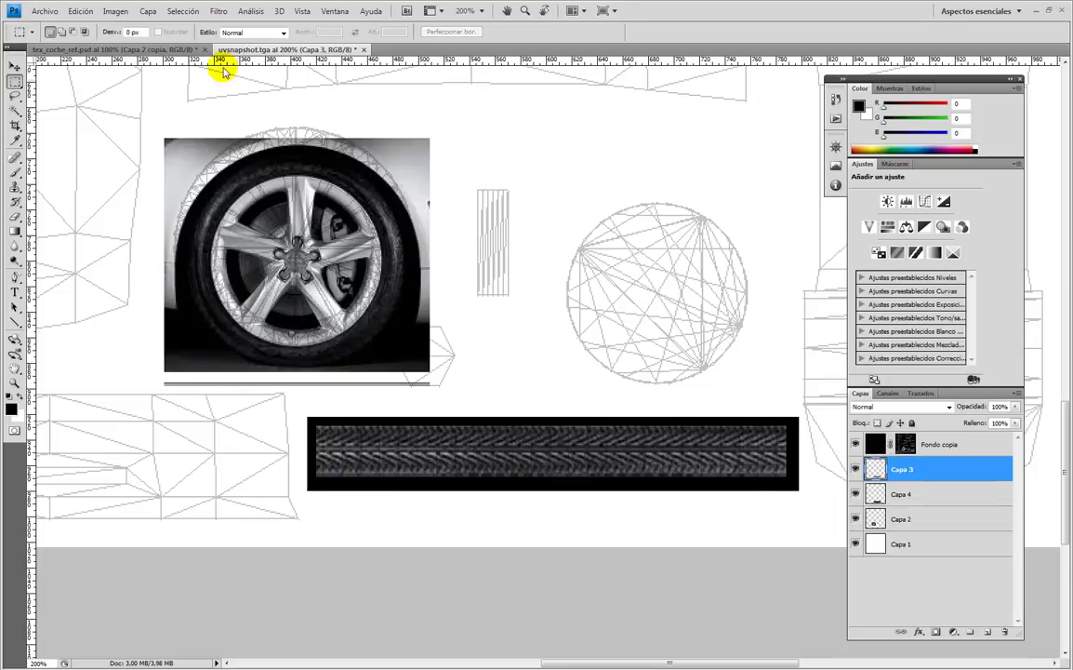
Set the tread layer's brightness to -54 and contrast to 44, and select Capa 4.
left_click(115, 11)
mouse_move(98, 45)
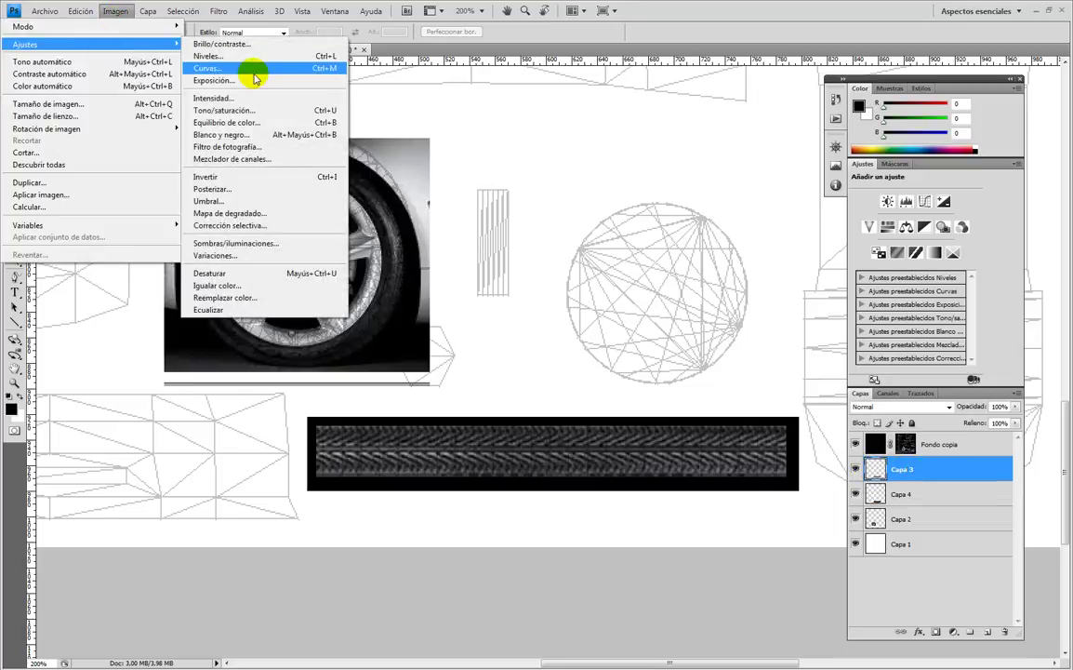
left_click(237, 44)
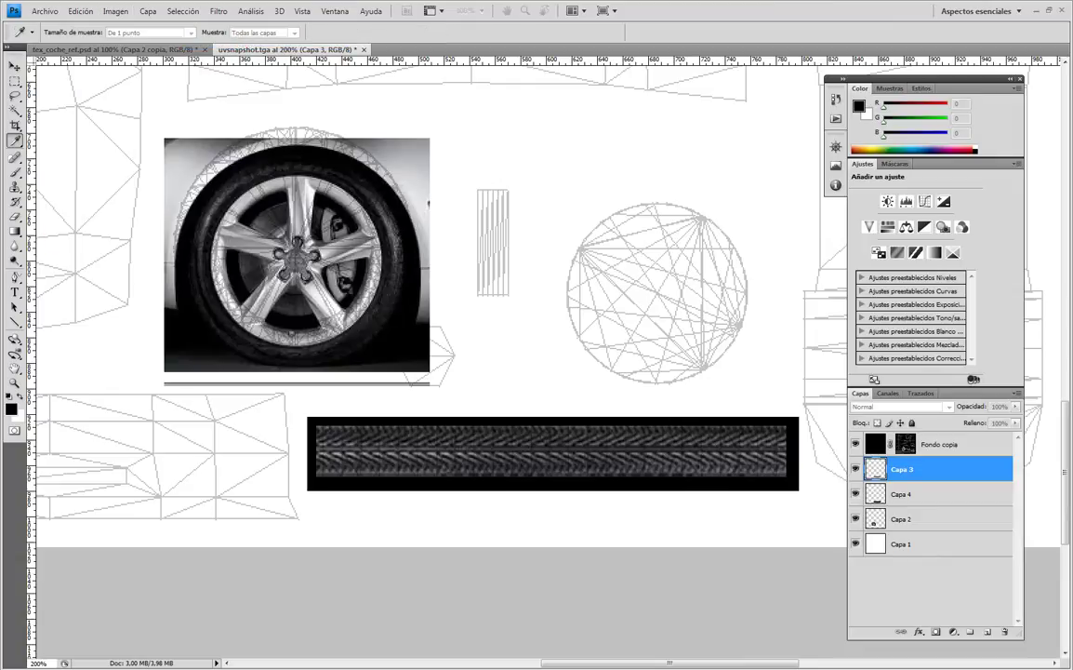
left_click_drag(357, 244, 353, 243)
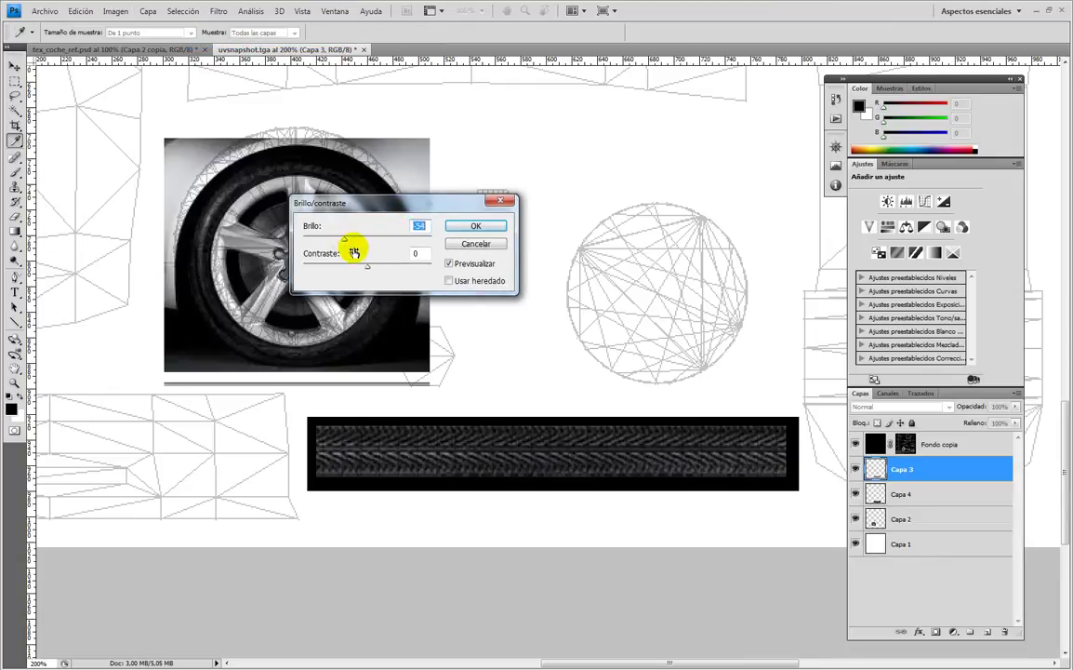
left_click_drag(342, 270, 416, 270)
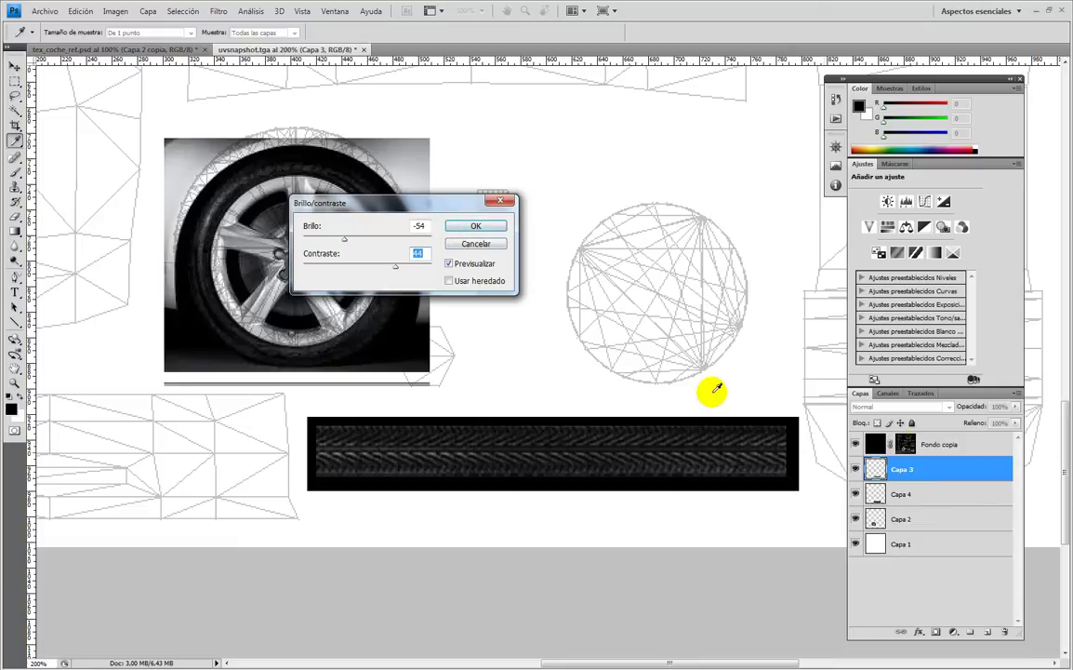
left_click(477, 226)
key("m")
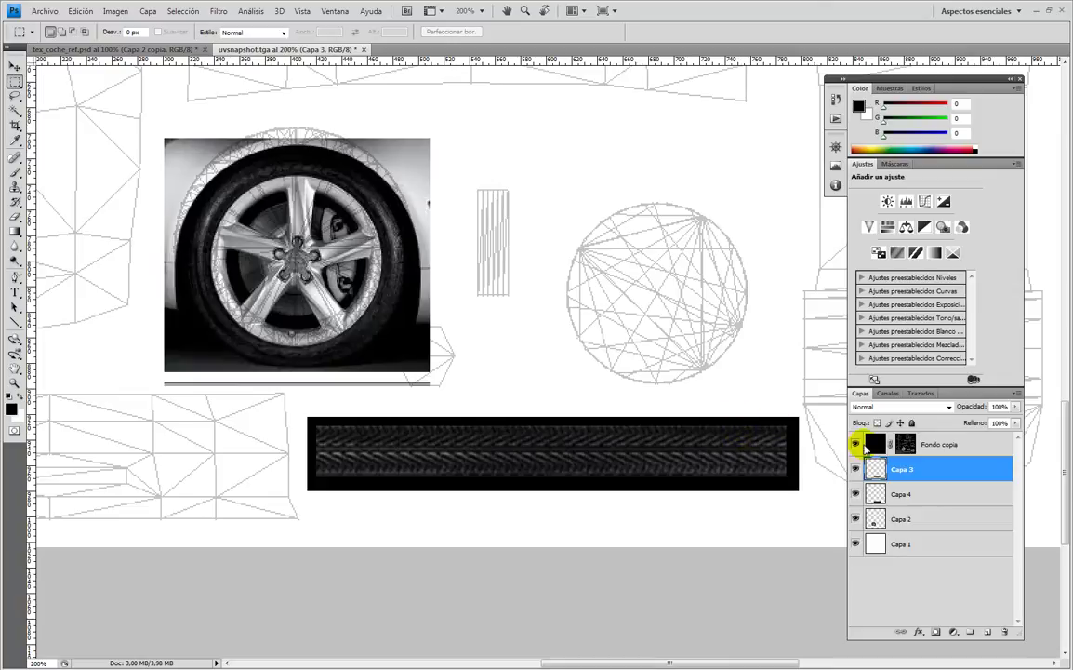
left_click(908, 498)
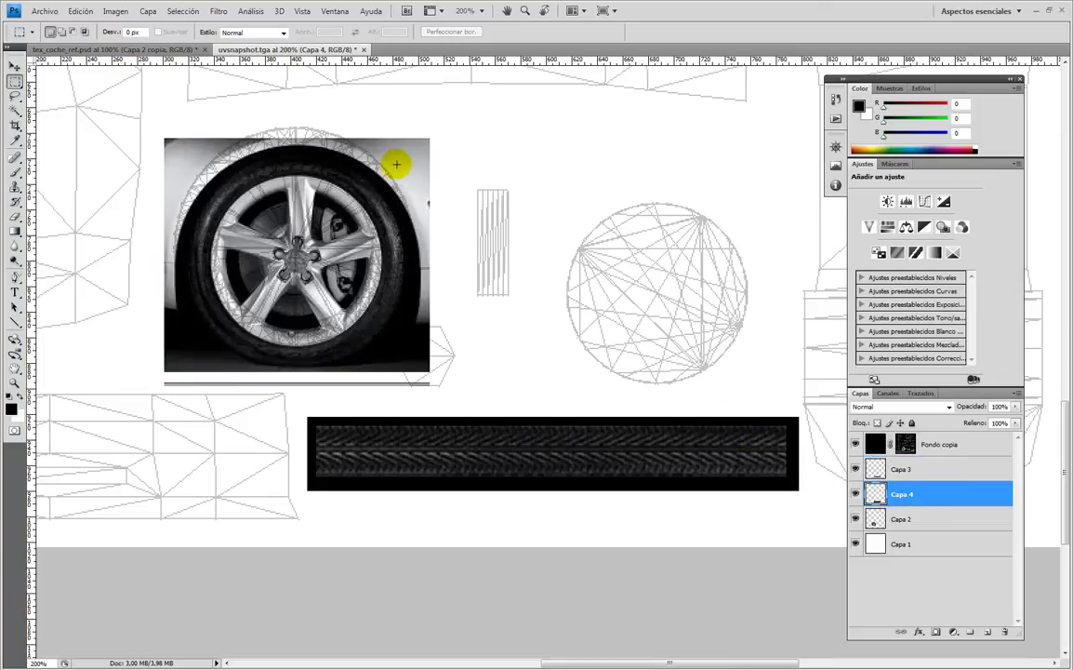
left_click(115, 11)
mouse_move(104, 44)
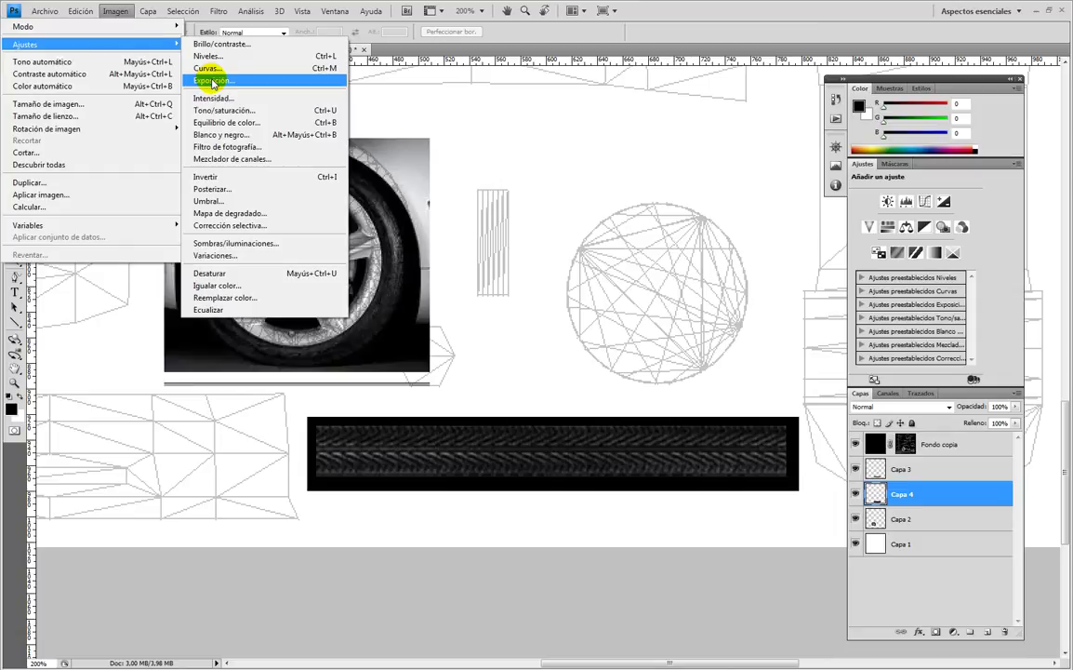
left_click(216, 42)
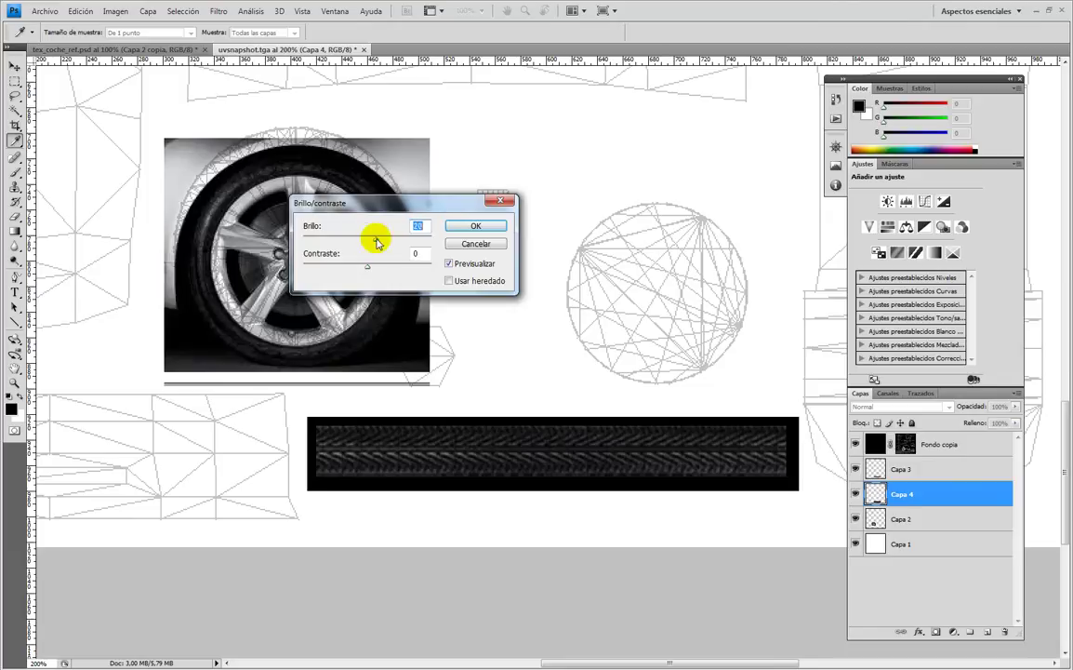
mouse_move(395, 244)
left_mouse_down()
mouse_move(415, 240)
mouse_move(375, 240)
left_mouse_up()
left_click(492, 244)
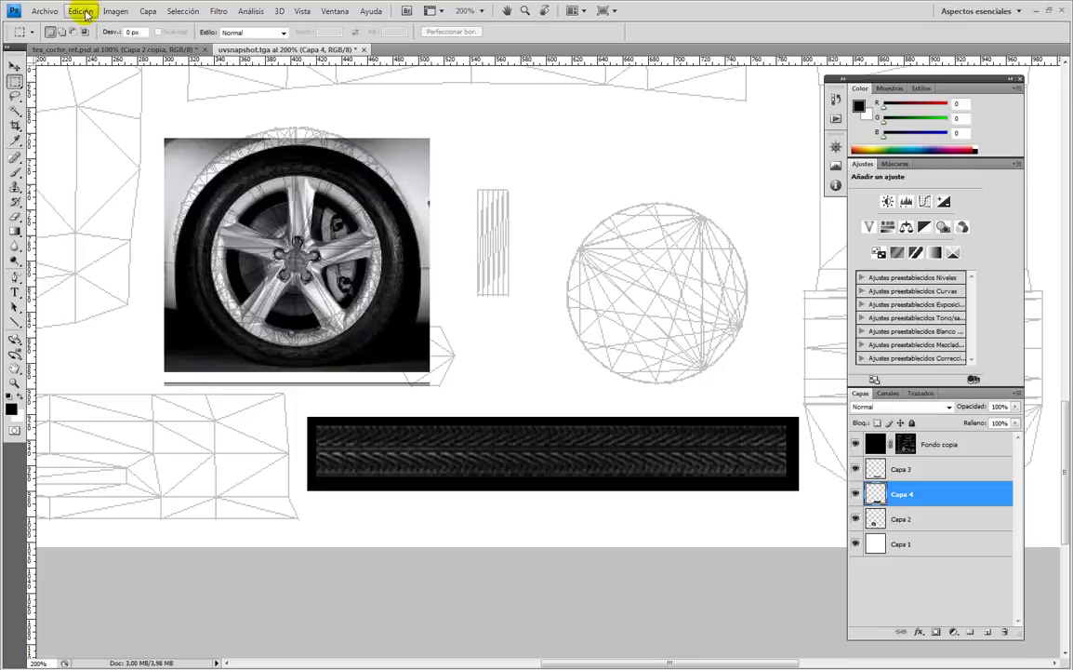
Lighten the black backing on Capa 4 with Levels by raising the black output level to 28.
left_click(84, 13)
mouse_move(110, 45)
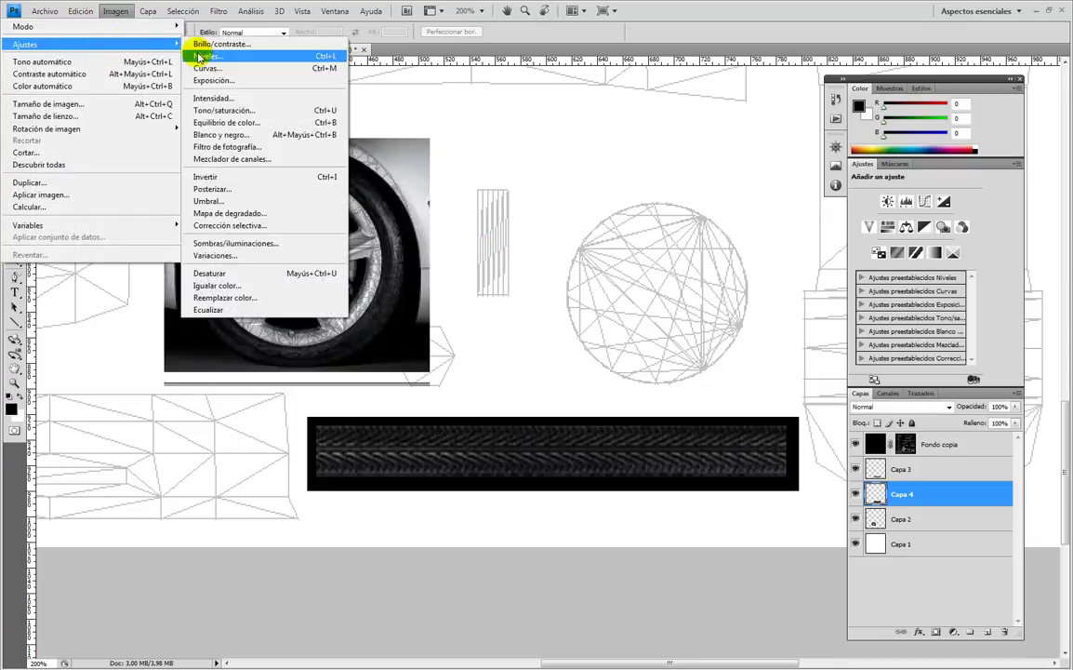
left_click(195, 56)
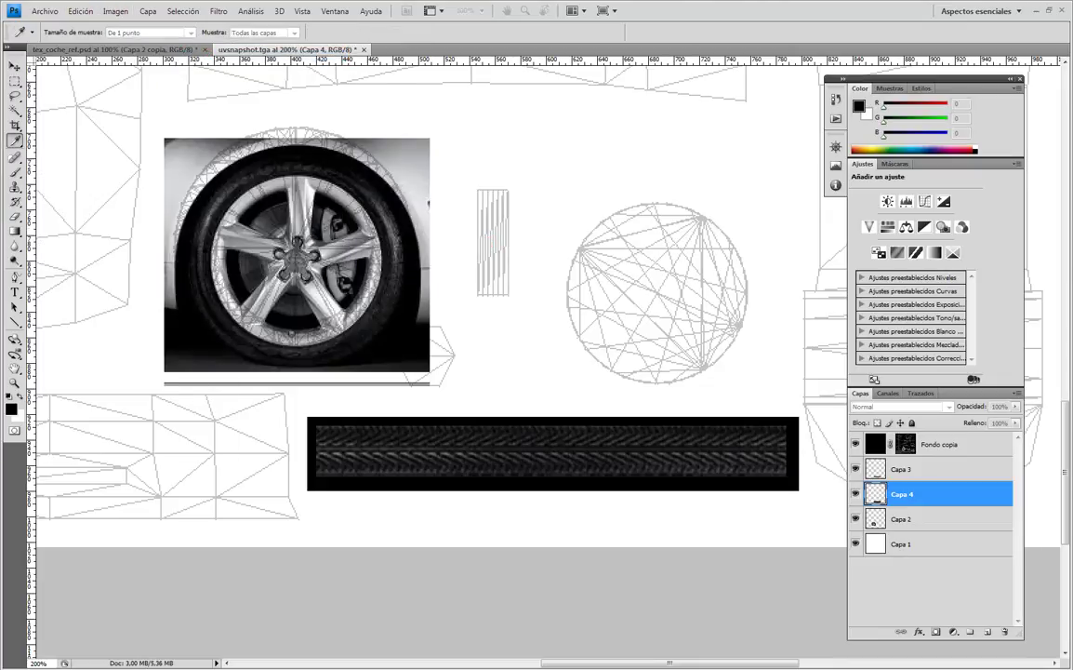
key("ctrl+l")
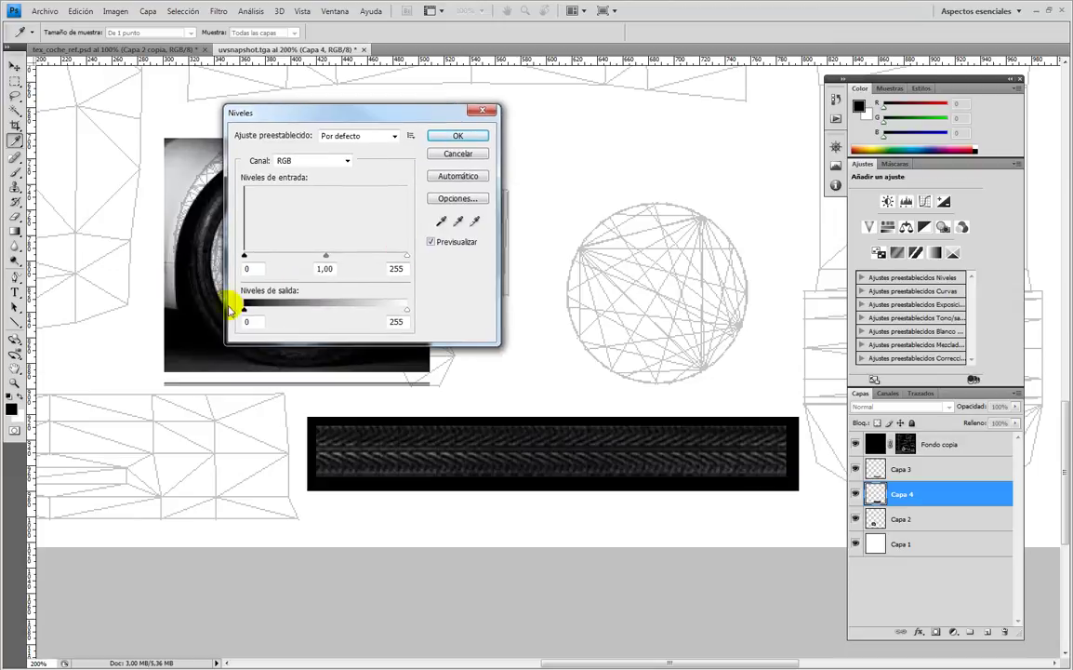
left_click_drag(259, 314, 261, 312)
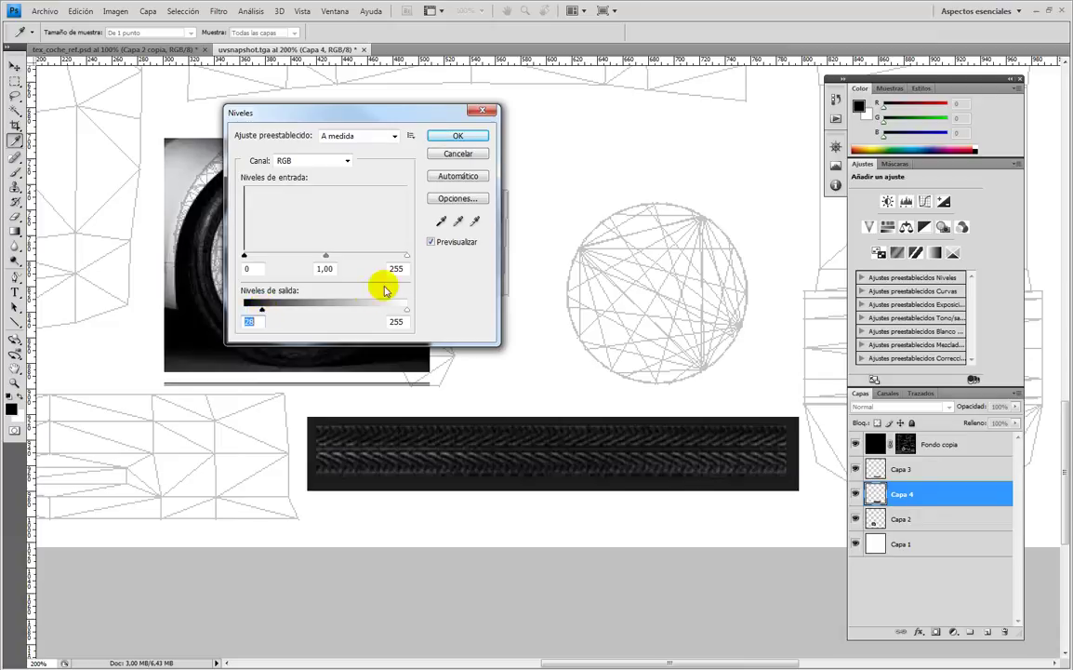
left_click(458, 136)
key("m")
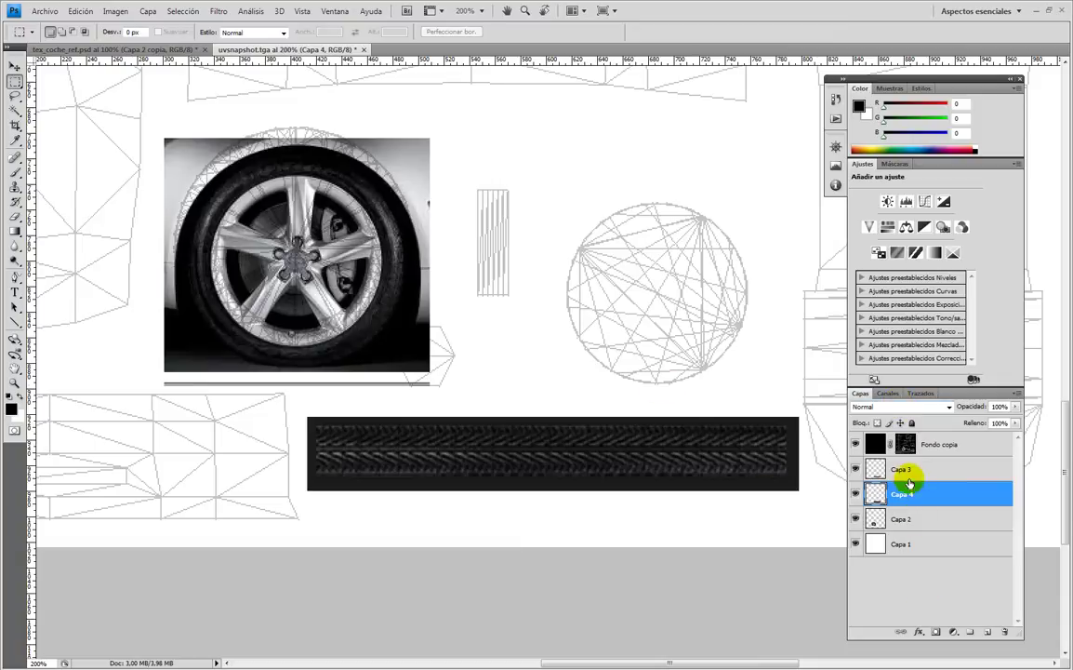
Move the wheel photo on Capa 2 slightly up and to the left.
left_click(915, 518)
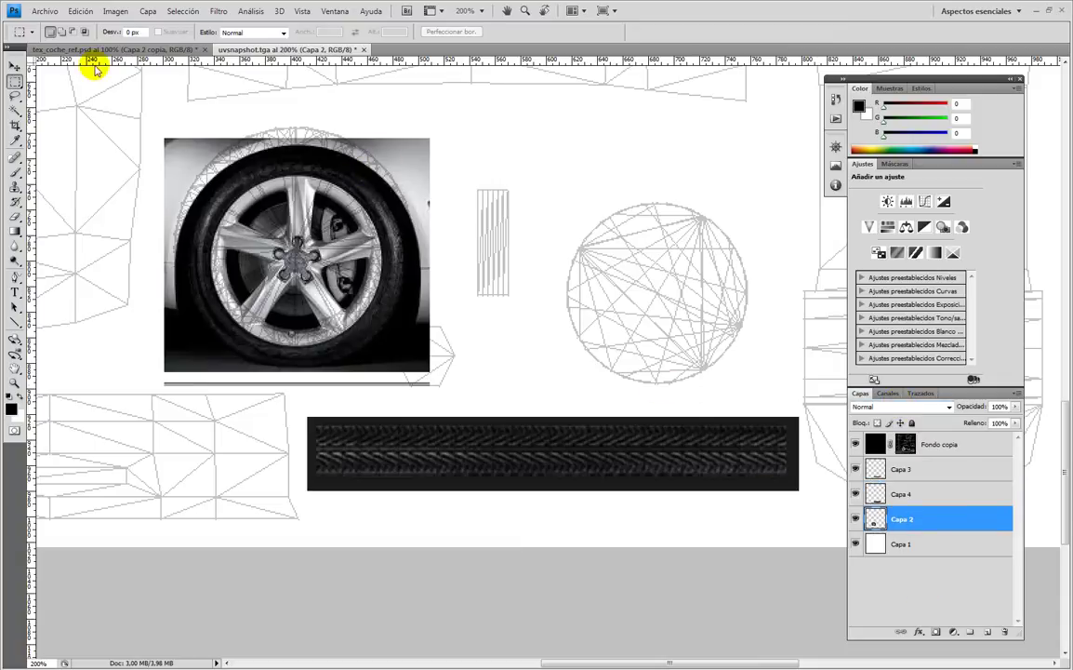
left_click(15, 67)
left_click_drag(406, 134, 395, 146)
Fill the Fondo copia wireframe layer with bright yellow (#fffc00).
left_click(875, 445)
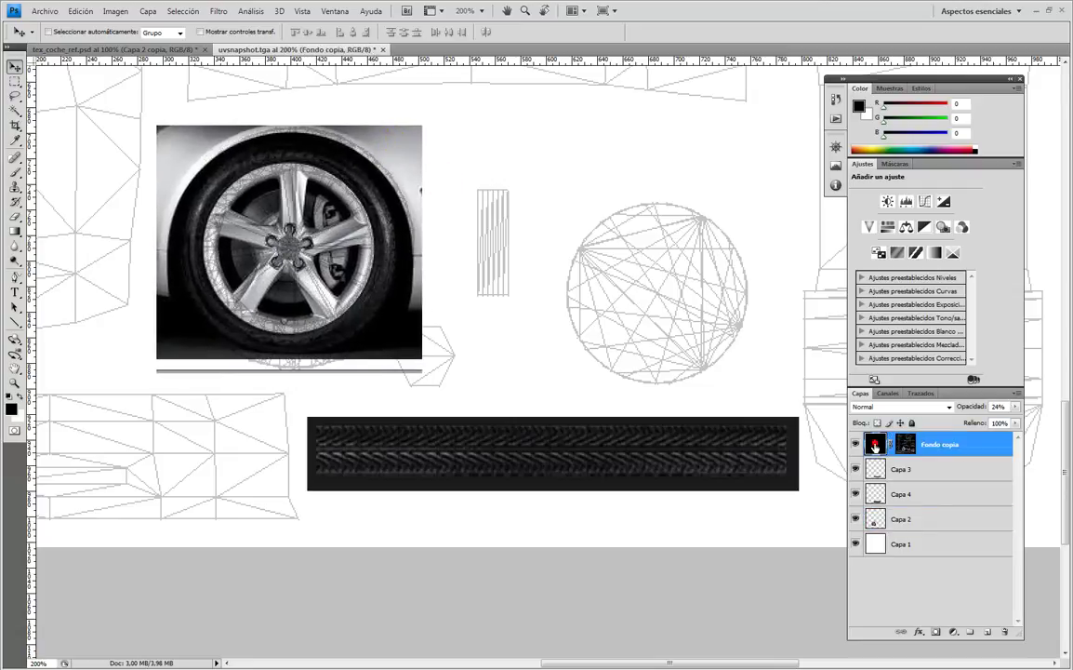
left_click(11, 408)
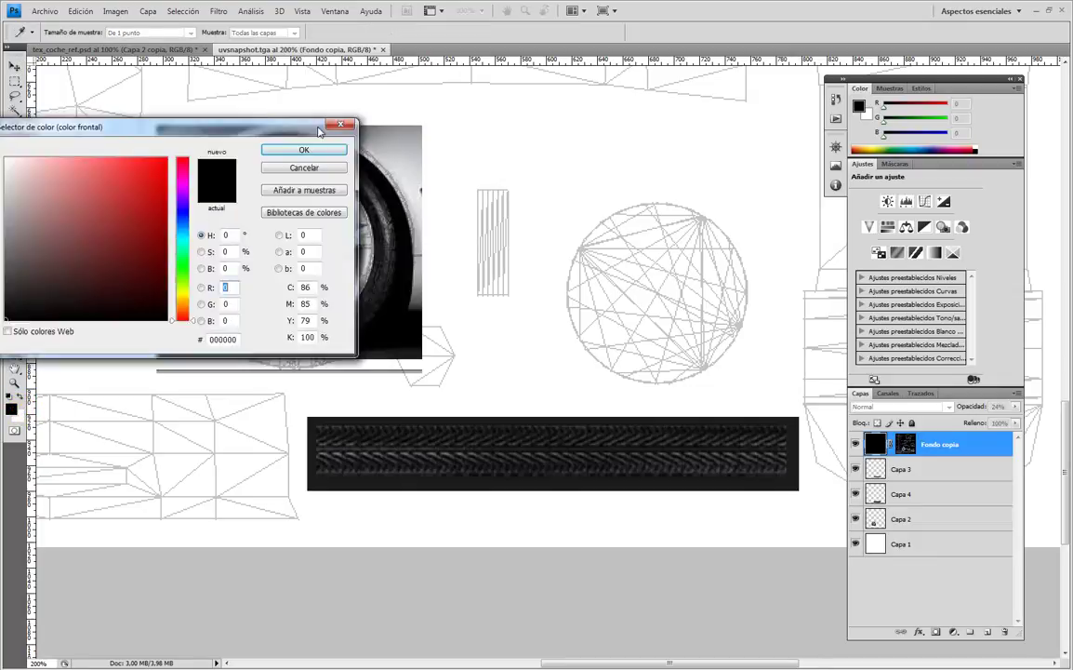
left_click(446, 286)
left_click(430, 152)
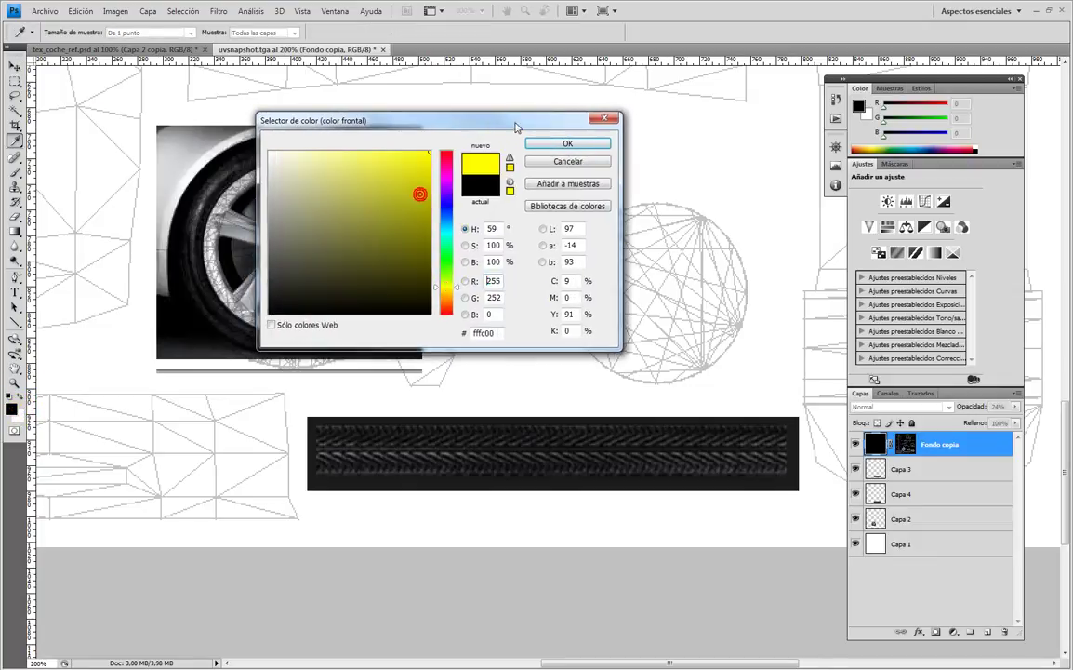
left_click(568, 143)
key("alt+BackSpace")
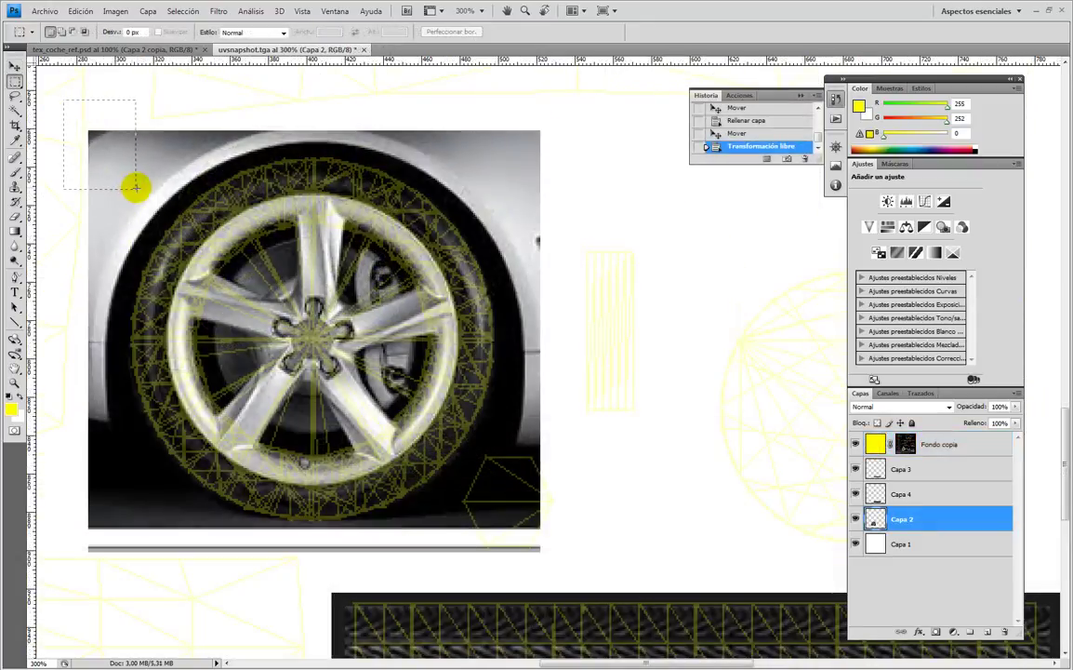
Delete a rectangular area from the upper-left corner of the wheel photo on Capa 2 and deselect.
left_click_drag(136, 188, 137, 184)
key("Delete")
left_click(199, 126)
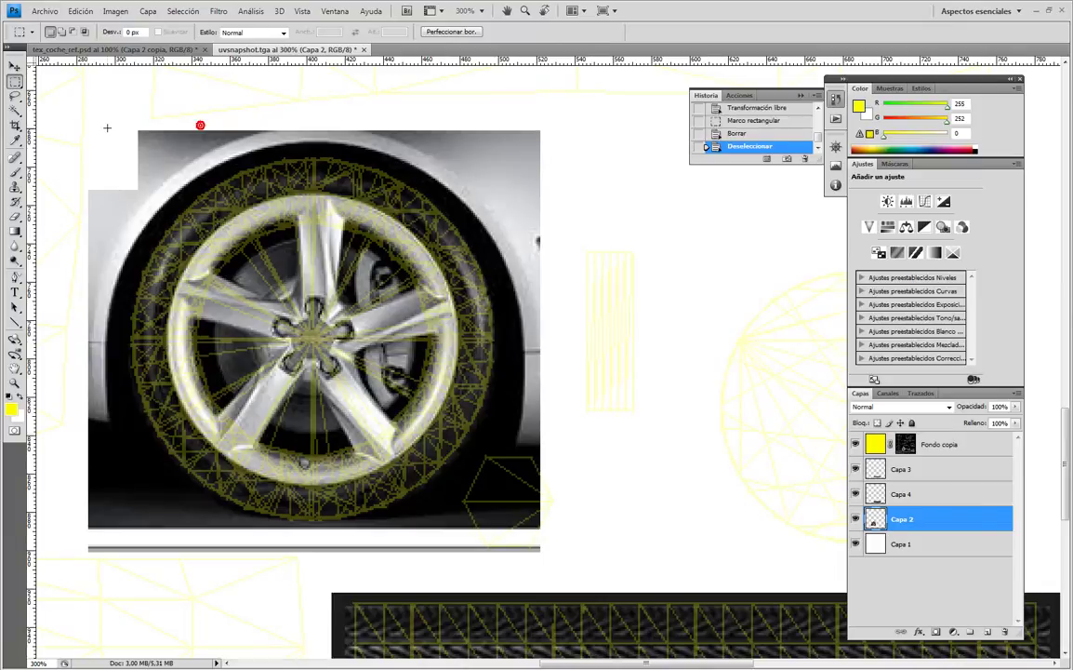
Erase the car body and ground surrounding the tyre on Capa 2 with the Eraser.
left_click(15, 217)
mouse_move(139, 123)
left_mouse_down()
mouse_move(191, 135)
mouse_move(100, 181)
mouse_move(249, 125)
mouse_move(333, 118)
mouse_move(438, 132)
mouse_move(563, 187)
mouse_move(471, 125)
mouse_move(391, 120)
mouse_move(484, 163)
mouse_move(529, 235)
mouse_move(534, 279)
left_mouse_up()
mouse_move(538, 117)
left_mouse_down()
mouse_move(537, 508)
mouse_move(439, 537)
mouse_move(479, 500)
mouse_move(503, 450)
mouse_move(520, 540)
mouse_move(357, 558)
mouse_move(208, 558)
mouse_move(74, 540)
mouse_move(70, 485)
mouse_move(191, 522)
mouse_move(96, 446)
mouse_move(83, 368)
mouse_move(137, 486)
mouse_move(209, 521)
mouse_move(114, 461)
mouse_move(81, 349)
mouse_move(79, 242)
mouse_move(141, 161)
mouse_move(158, 165)
mouse_move(114, 211)
mouse_move(91, 271)
mouse_move(89, 362)
mouse_move(84, 352)
left_mouse_up()
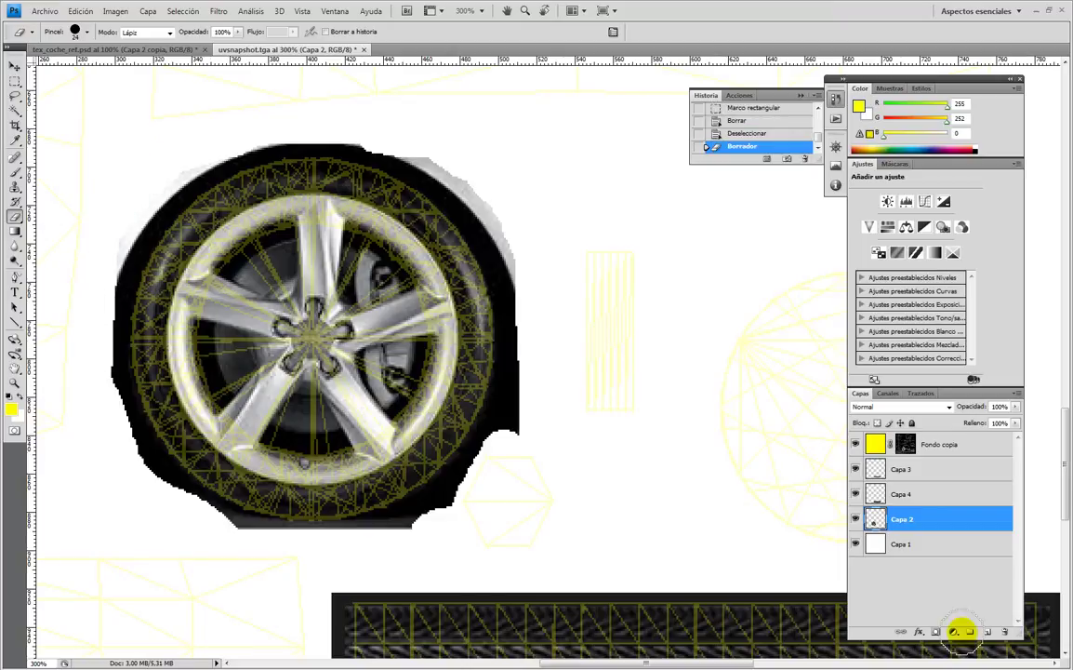
mouse_move(517, 464)
left_mouse_down()
mouse_move(537, 280)
mouse_move(474, 184)
mouse_move(412, 139)
left_mouse_up()
Restore the default colours and fill the background layer Capa 1 with black.
left_click(921, 546)
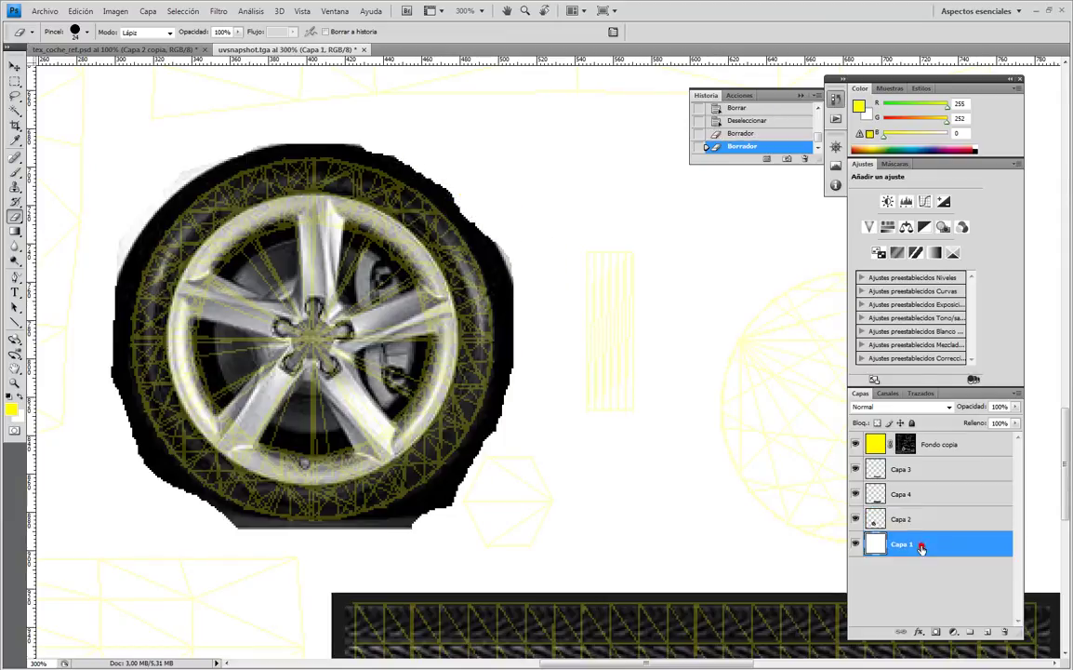
left_click(8, 396)
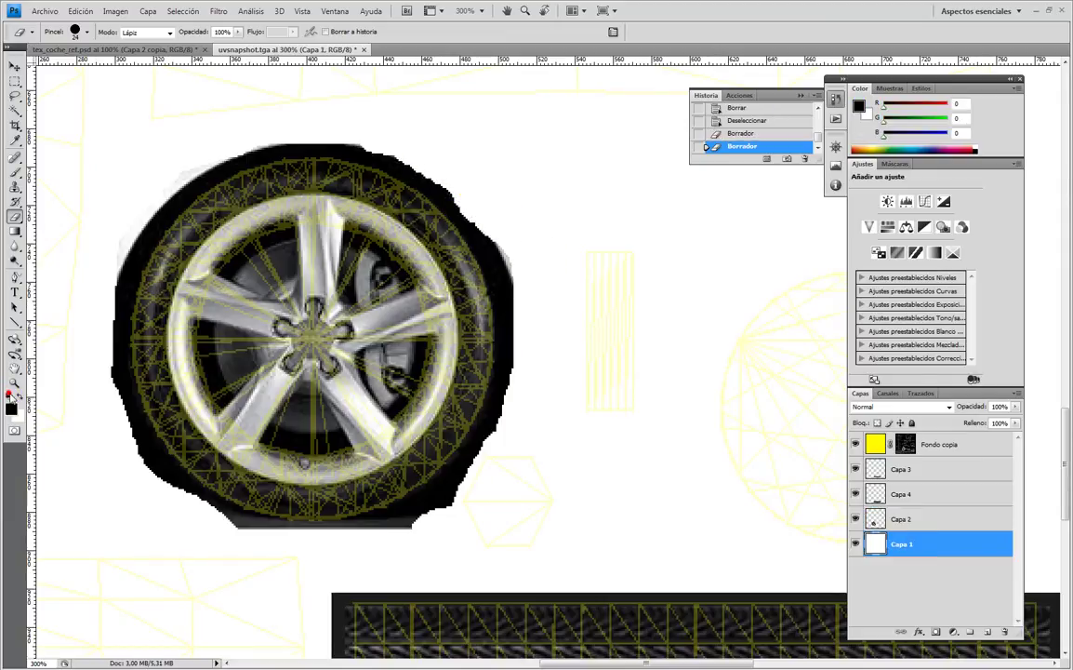
key("alt+BackSpace")
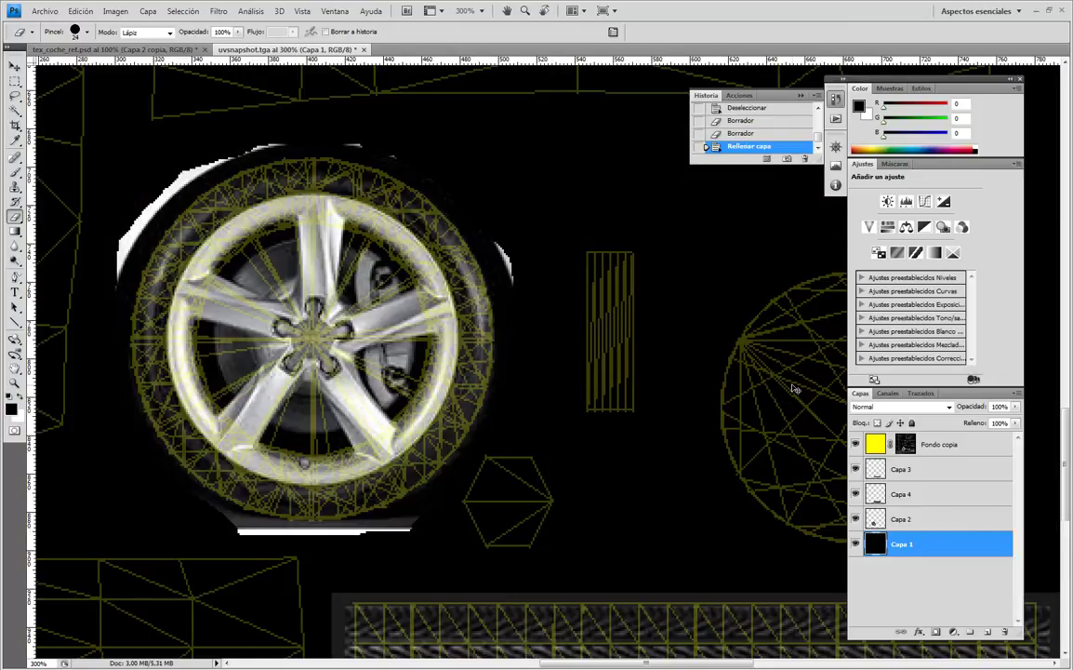
Erase the leftover white fragments above and below the tyre on Capa 2.
key("ctrl+minus")
key("ctrl+minus")
key("ctrl+plus")
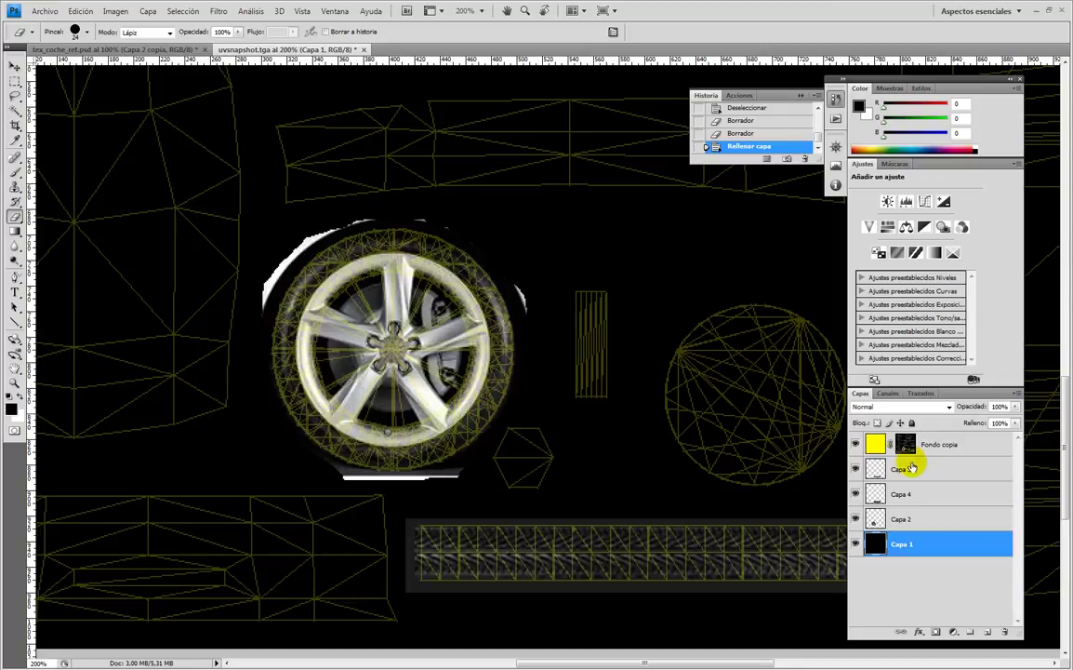
left_click(910, 519)
left_click_drag(525, 298, 481, 249)
left_click_drag(418, 216, 337, 213)
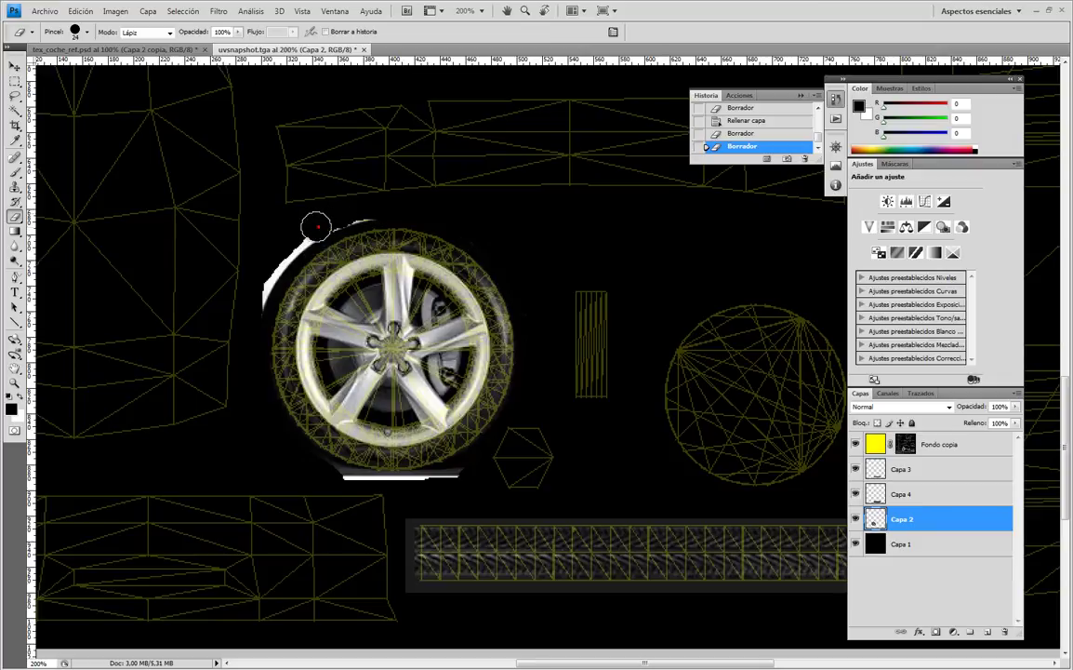
mouse_move(255, 301)
left_mouse_down()
mouse_move(328, 217)
mouse_move(378, 212)
left_mouse_up()
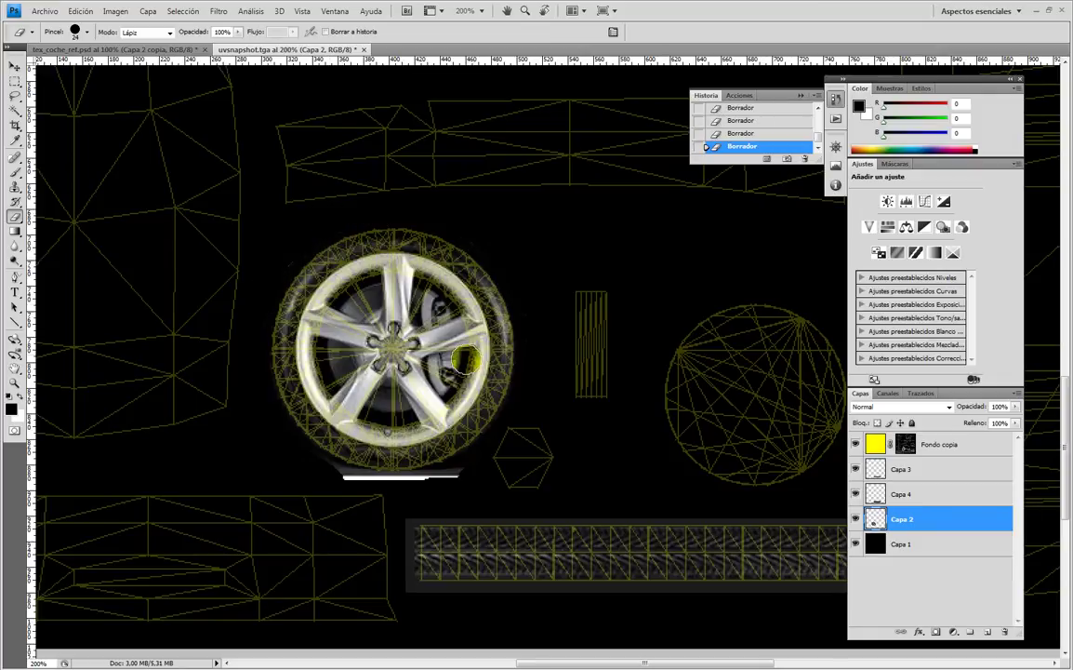
left_click_drag(323, 483, 362, 490)
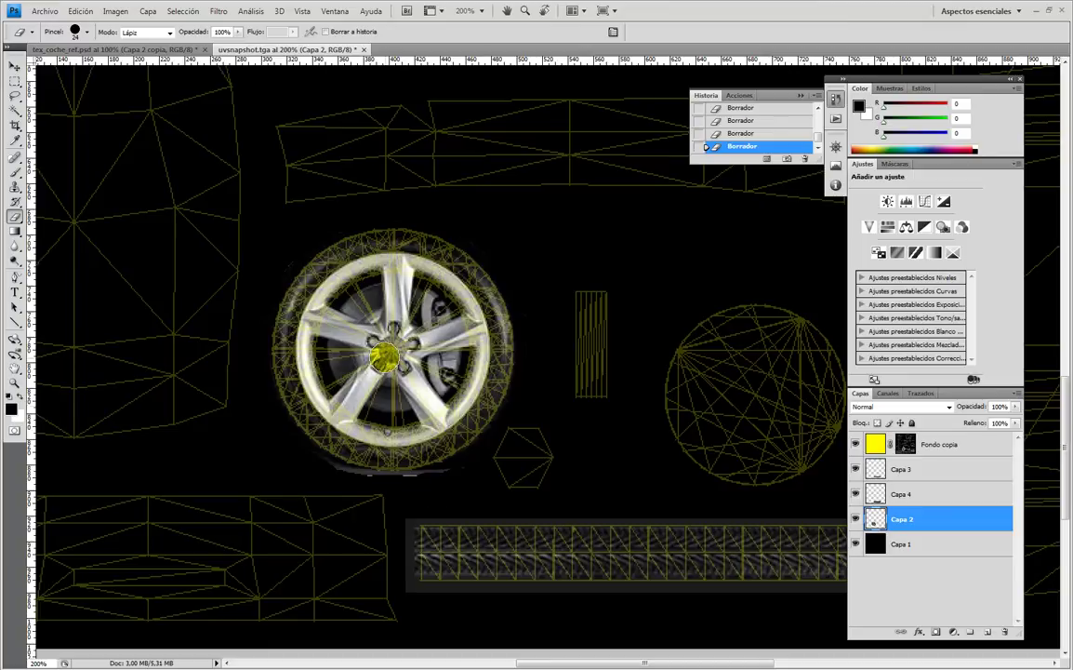
Create a new empty layer directly above Capa 1.
key("ctrl+minus")
left_click_drag(431, 305, 341, 460)
left_click_drag(379, 396, 357, 307)
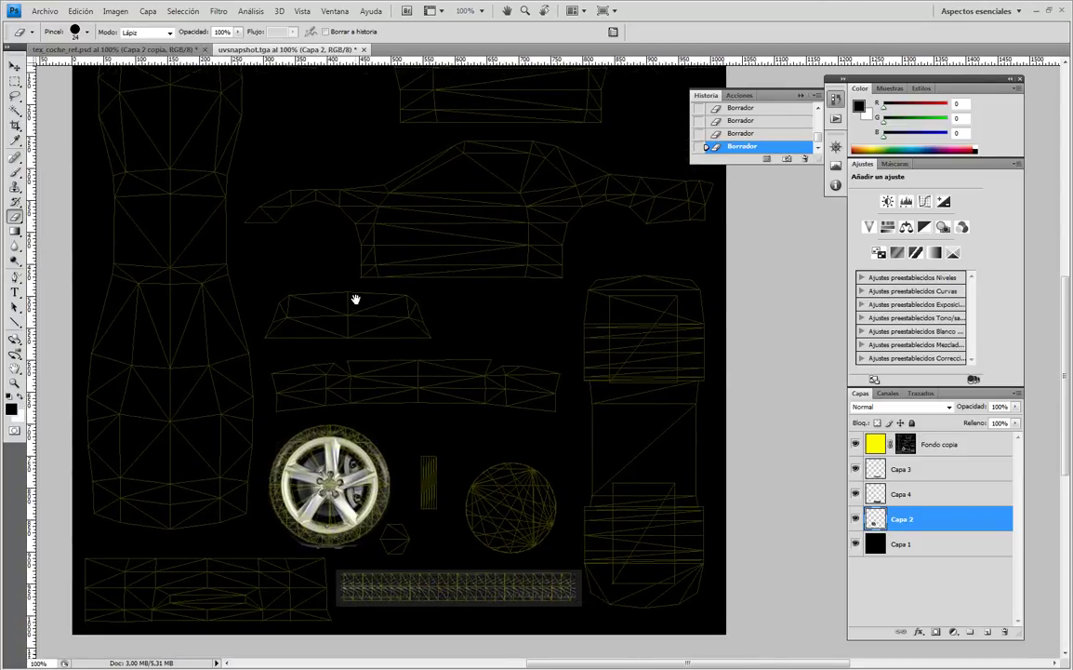
left_click(904, 468)
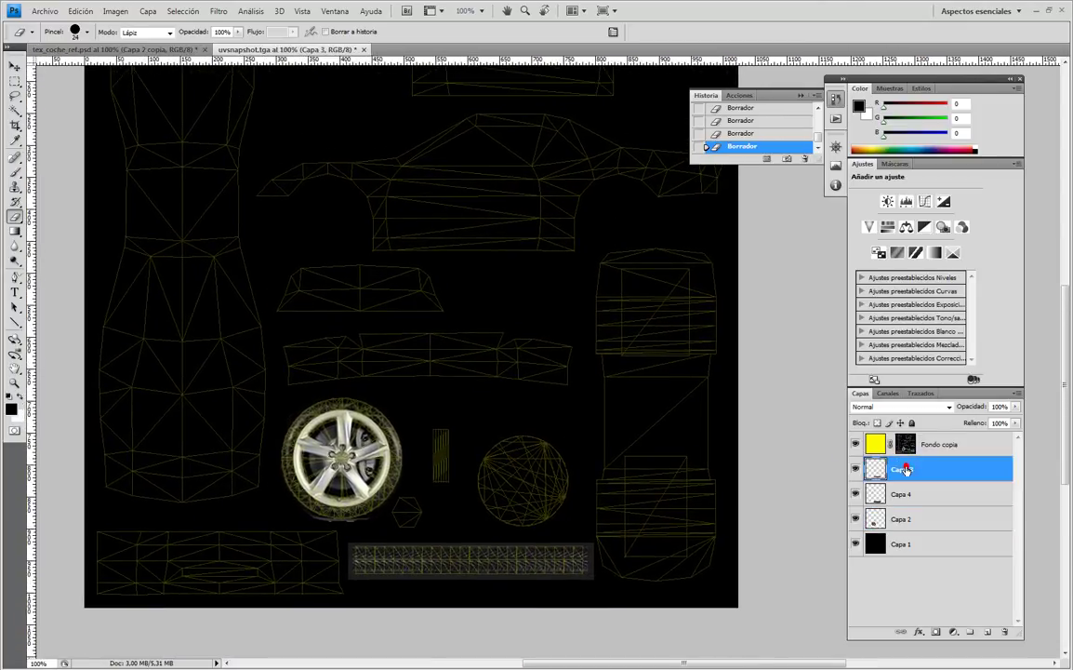
left_click(949, 543)
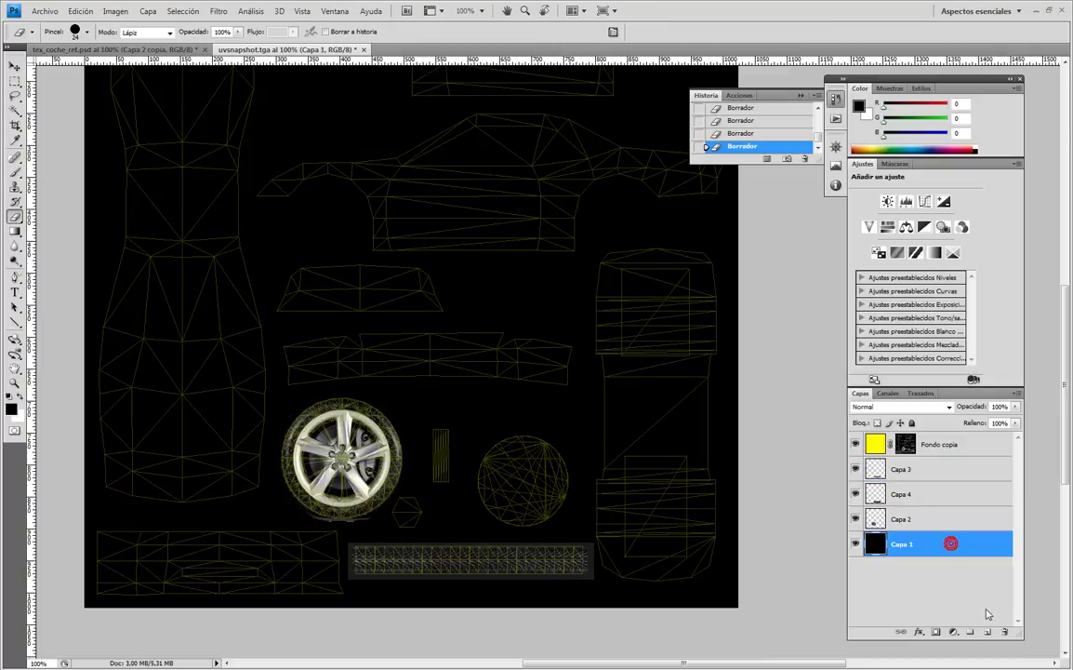
left_click(987, 632)
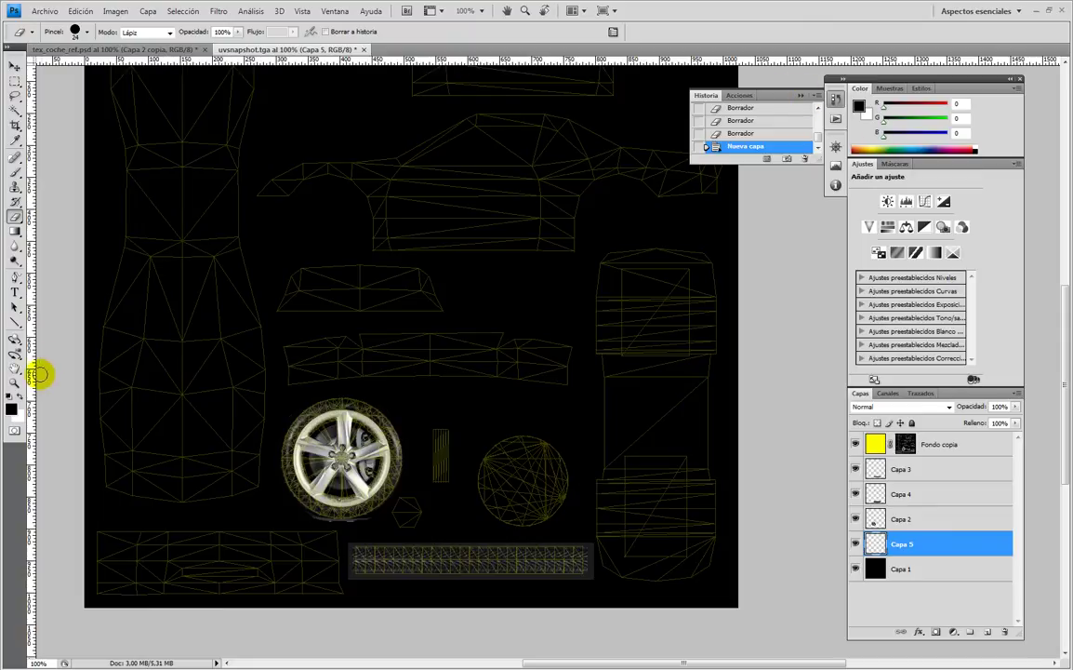
Set the foreground colour to orange (#d77d09) and activate the Brush tool.
left_click(11, 407)
left_click(398, 203)
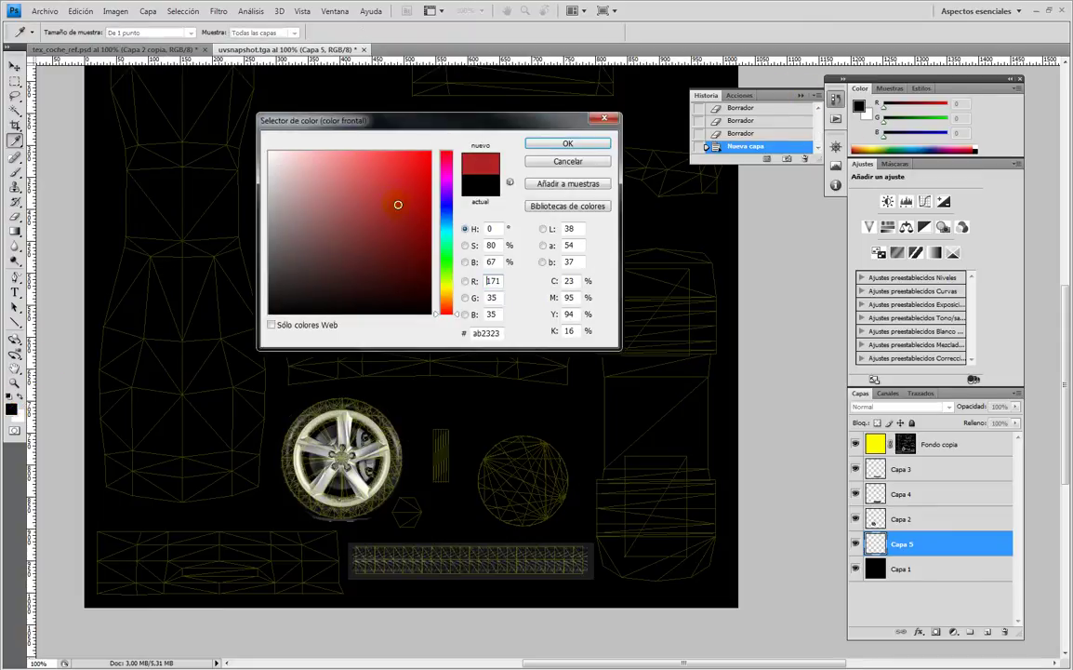
left_click_drag(439, 267, 446, 300)
left_click(425, 175)
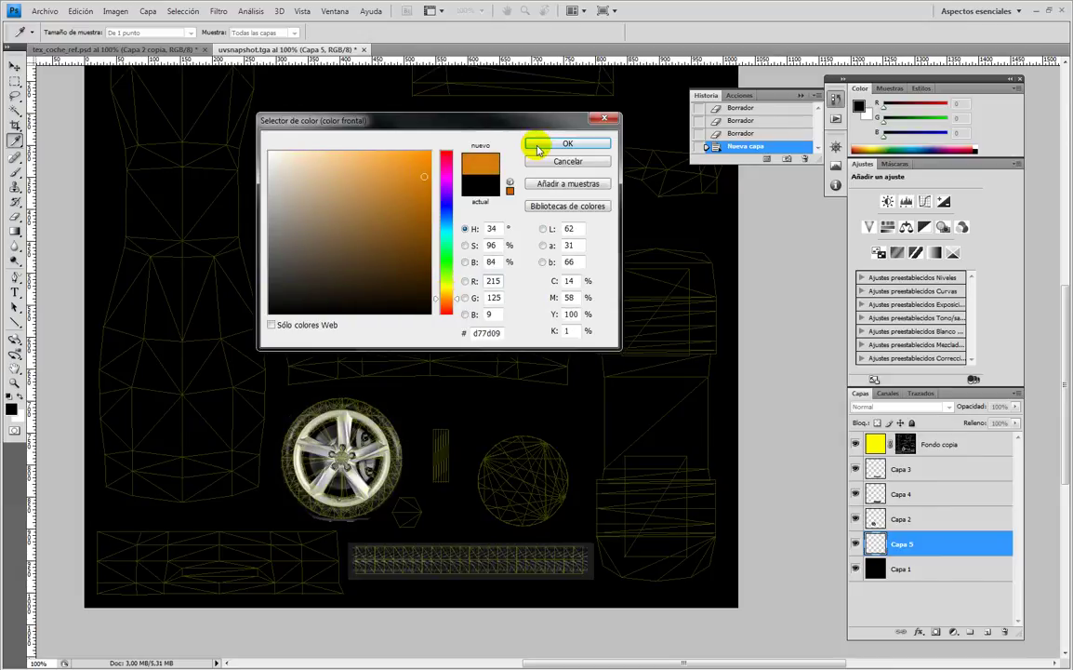
left_click(568, 144)
left_click(16, 172)
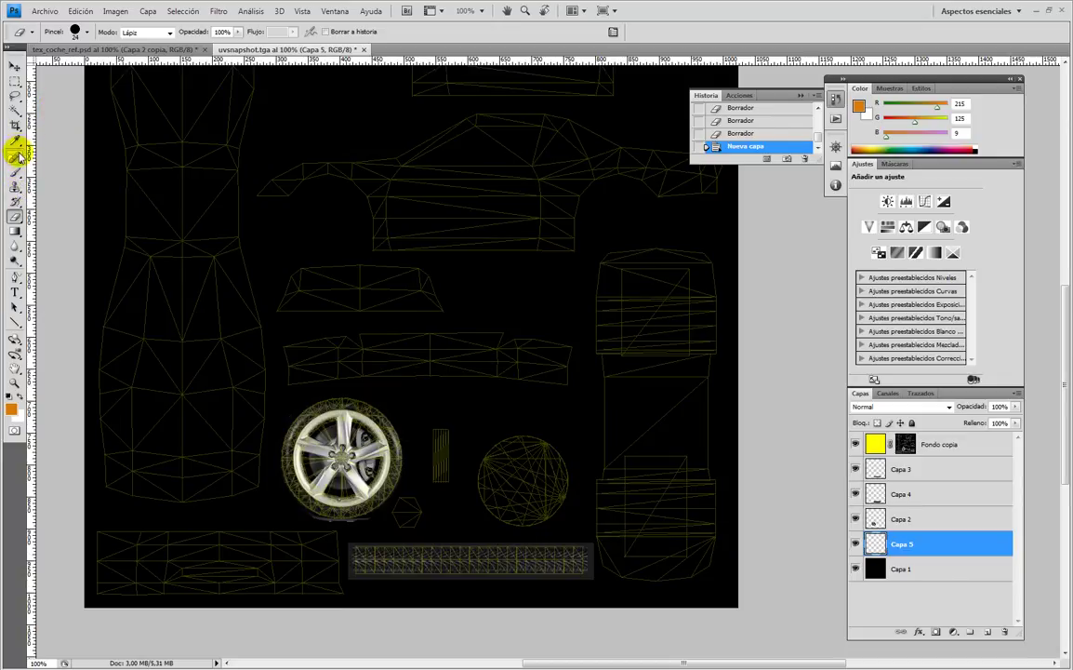
Switch to the Pencil tool (Lápiz) with a round tip of 141 px diameter and 100% hardness.
left_click_drag(17, 171, 43, 182)
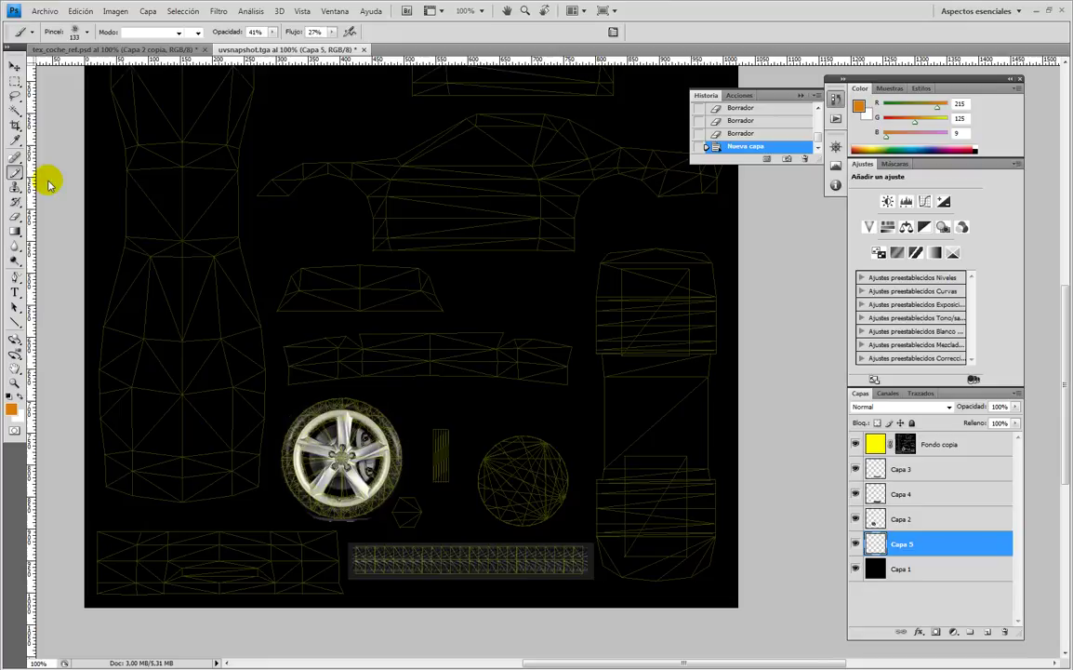
left_click(86, 32)
left_click(56, 68)
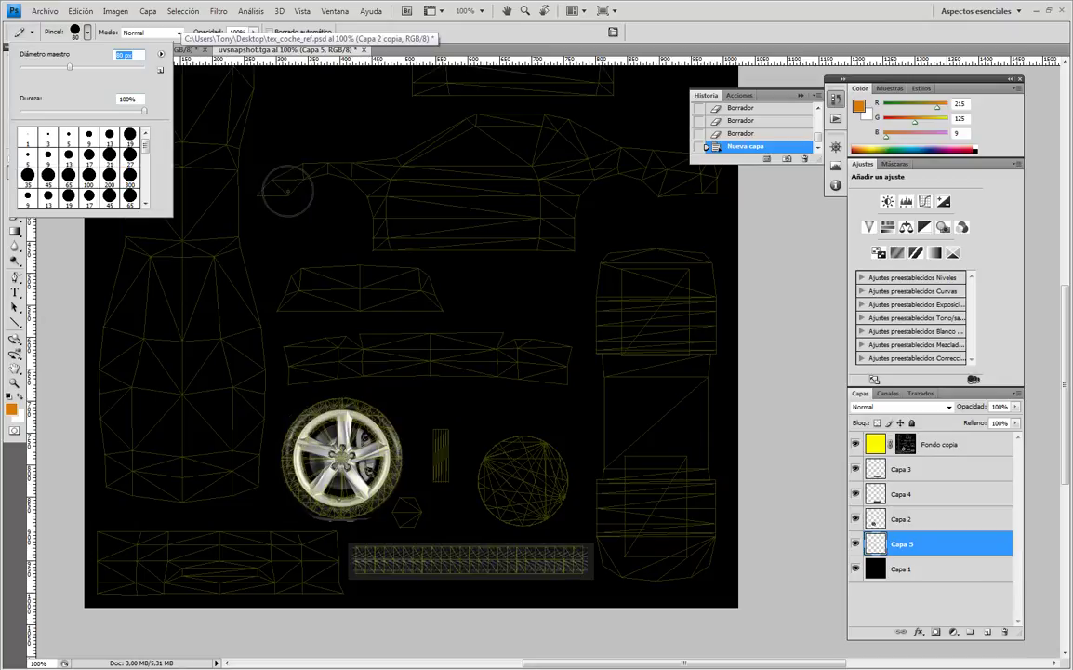
left_click(69, 69)
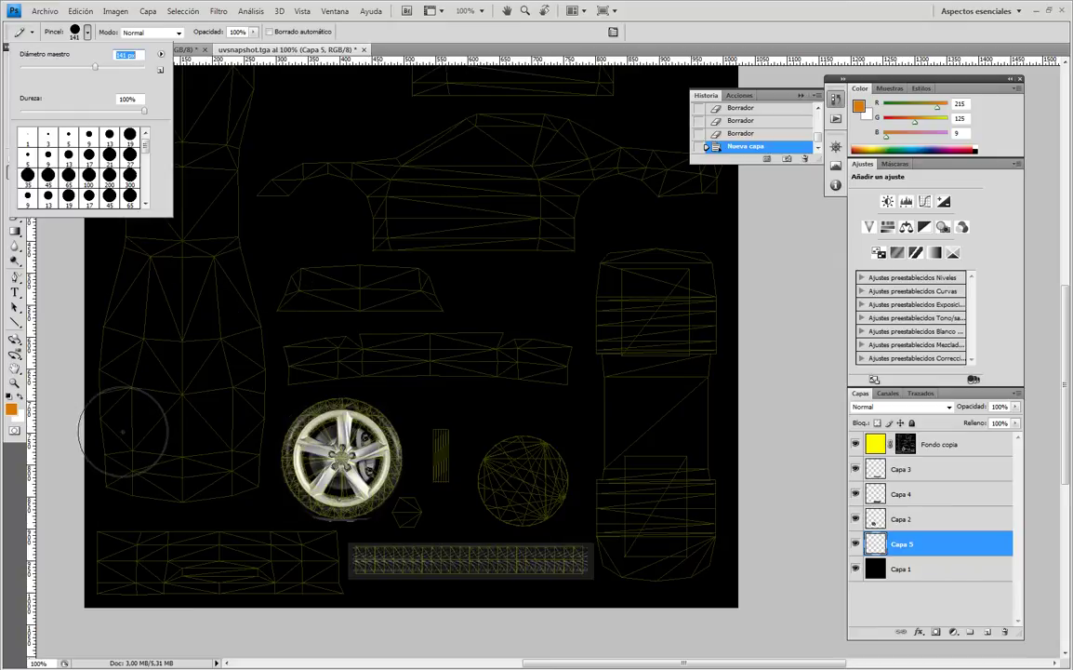
Paint the bodywork UV islands solid orange on Capa 5, covering the top, side and window-shaped pieces and filling gaps along their edges.
mouse_move(125, 464)
left_mouse_down()
mouse_move(126, 325)
mouse_move(132, 444)
mouse_move(221, 466)
mouse_move(216, 445)
mouse_move(223, 463)
mouse_move(230, 412)
mouse_move(205, 405)
mouse_move(153, 196)
mouse_move(139, 335)
mouse_move(124, 139)
mouse_move(135, 145)
mouse_move(147, 337)
left_mouse_up()
mouse_move(143, 292)
left_mouse_down()
mouse_move(172, 146)
mouse_move(223, 170)
mouse_move(219, 276)
mouse_move(179, 290)
mouse_move(196, 348)
mouse_move(222, 293)
mouse_move(336, 168)
mouse_move(221, 182)
mouse_move(359, 202)
mouse_move(385, 250)
mouse_move(426, 246)
mouse_move(432, 172)
mouse_move(583, 172)
mouse_move(724, 227)
mouse_move(599, 239)
mouse_move(325, 232)
mouse_move(636, 251)
mouse_move(325, 307)
mouse_move(283, 333)
mouse_move(652, 336)
mouse_move(621, 330)
mouse_move(675, 356)
mouse_move(648, 353)
mouse_move(579, 378)
mouse_move(569, 407)
mouse_move(546, 409)
mouse_move(403, 376)
mouse_move(250, 374)
mouse_move(242, 438)
mouse_move(228, 436)
mouse_move(339, 398)
mouse_move(470, 400)
mouse_move(291, 422)
mouse_move(290, 460)
mouse_move(420, 448)
mouse_move(450, 467)
mouse_move(425, 430)
mouse_move(398, 271)
mouse_move(402, 308)
left_mouse_up()
left_click(277, 148)
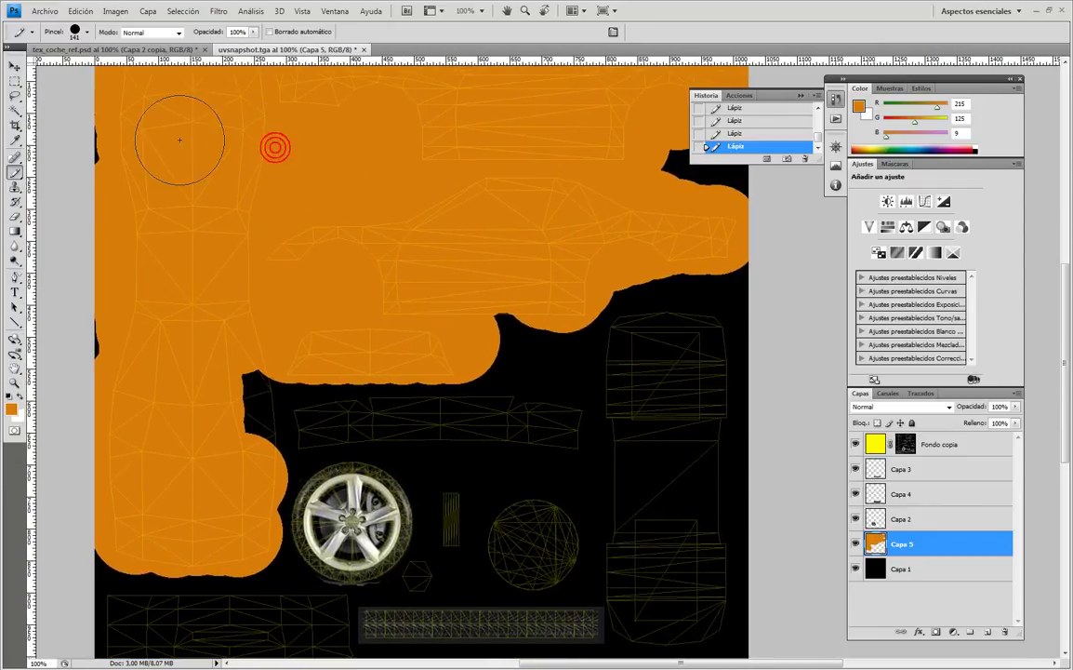
mouse_move(190, 398)
left_mouse_down()
mouse_move(220, 390)
mouse_move(242, 412)
mouse_move(242, 431)
mouse_move(252, 367)
left_mouse_up()
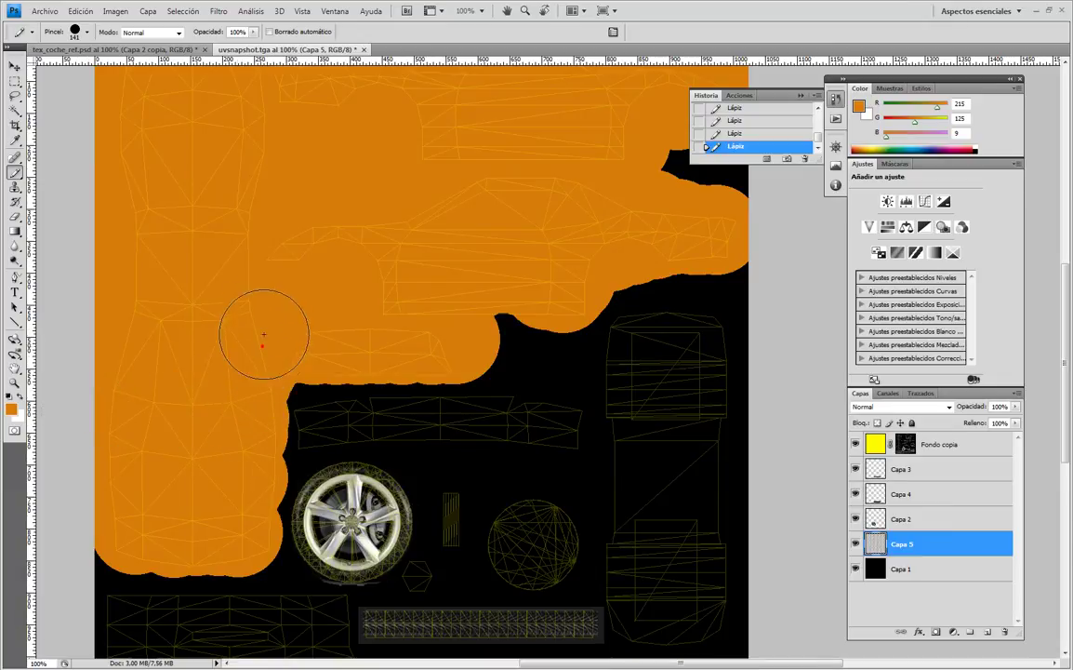
mouse_move(261, 267)
left_mouse_down()
mouse_move(251, 280)
mouse_move(134, 269)
mouse_move(280, 258)
mouse_move(294, 208)
mouse_move(271, 304)
mouse_move(319, 324)
mouse_move(294, 479)
mouse_move(319, 342)
mouse_move(295, 445)
mouse_move(330, 359)
mouse_move(301, 343)
left_mouse_up()
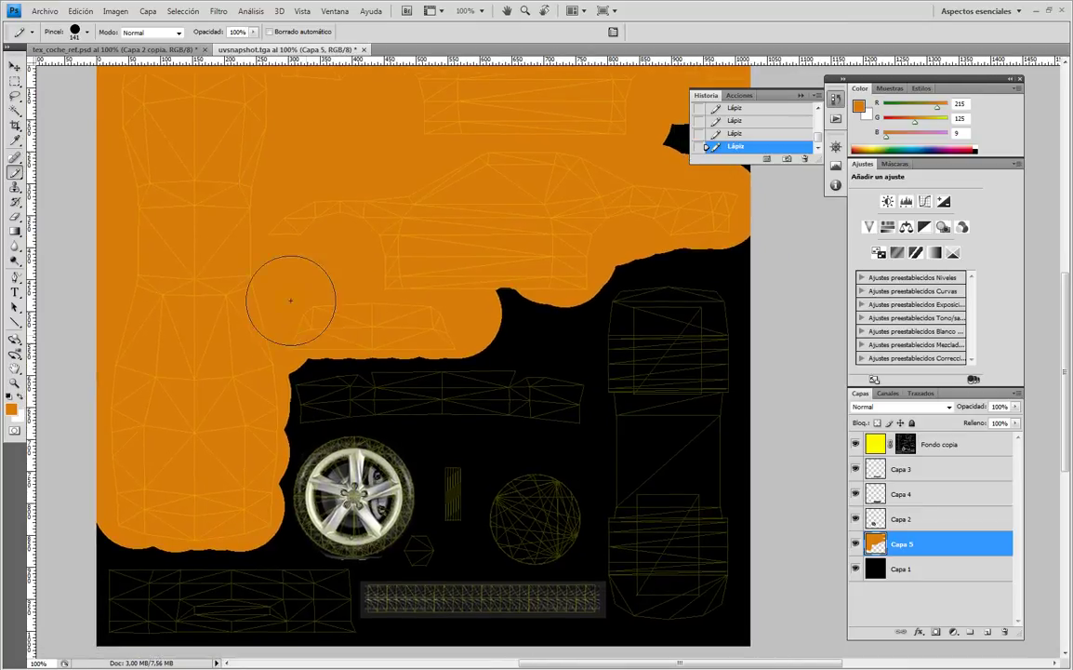
Hide the wireframe layer Fondo copia and save the texture as a PNG copy named textura.png in the sourceimages folder.
left_click(44, 11)
left_click(51, 165)
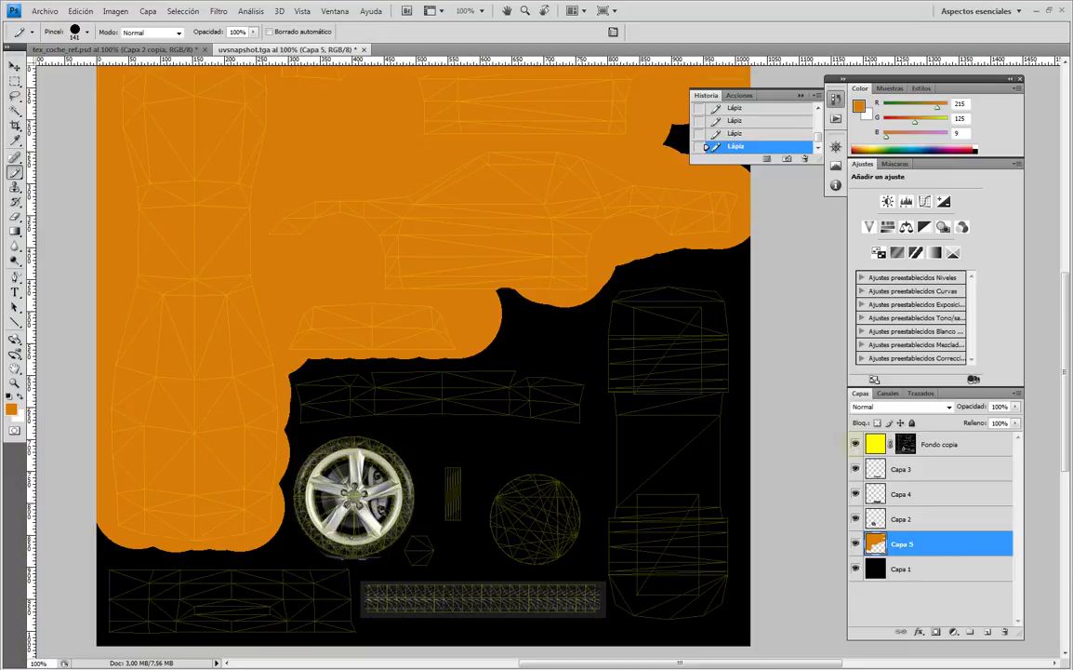
left_click(855, 445)
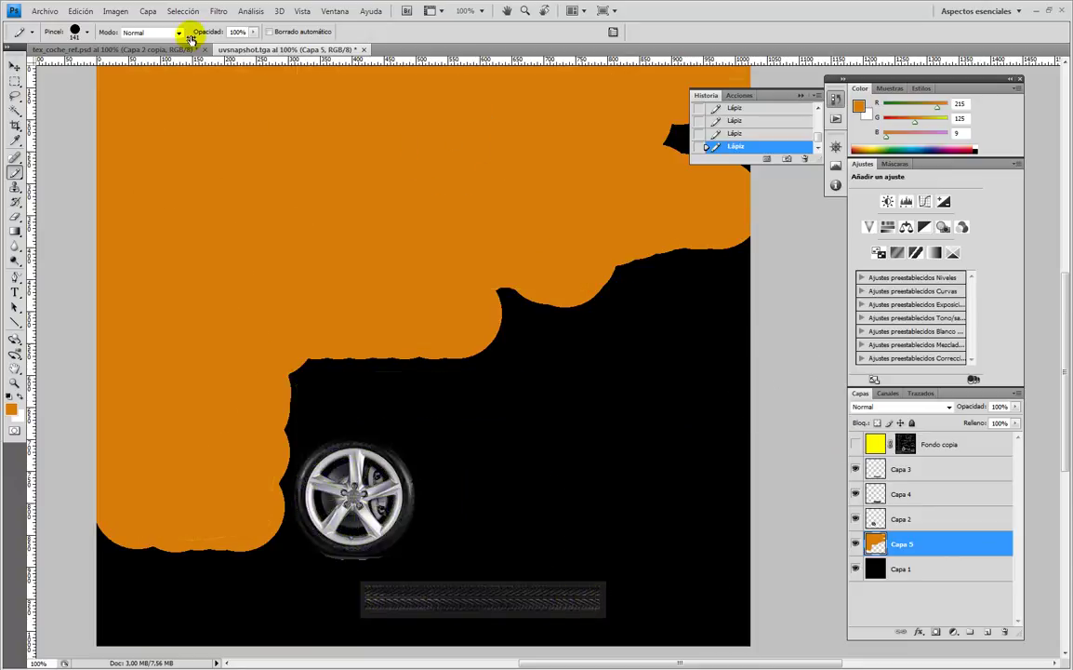
left_click(34, 13)
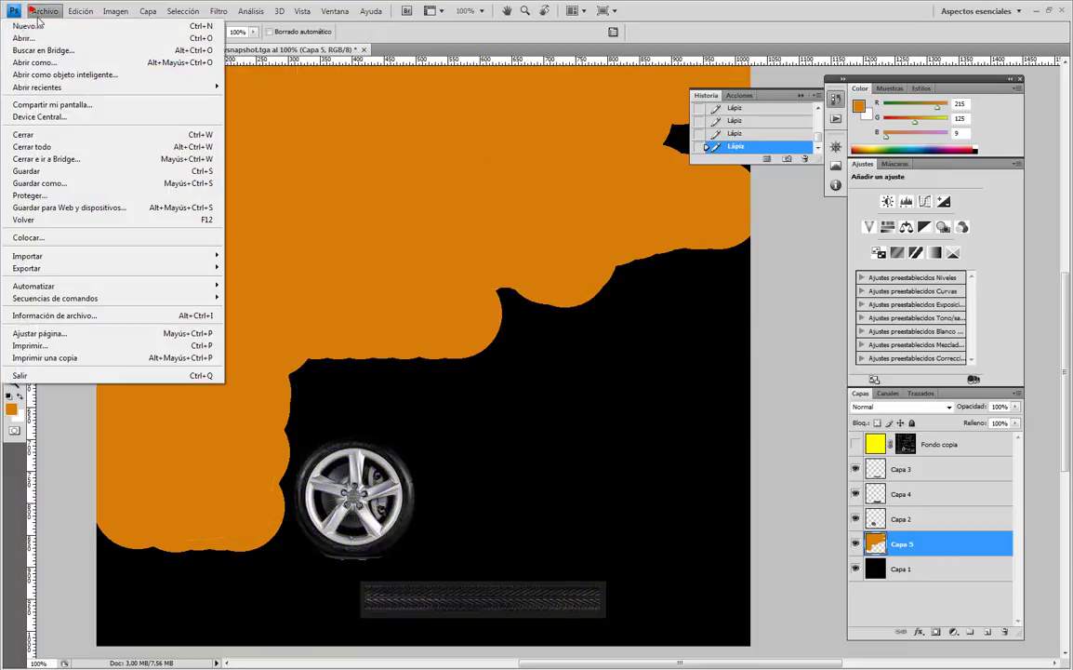
left_click(62, 184)
double_click(274, 224)
left_click(317, 390)
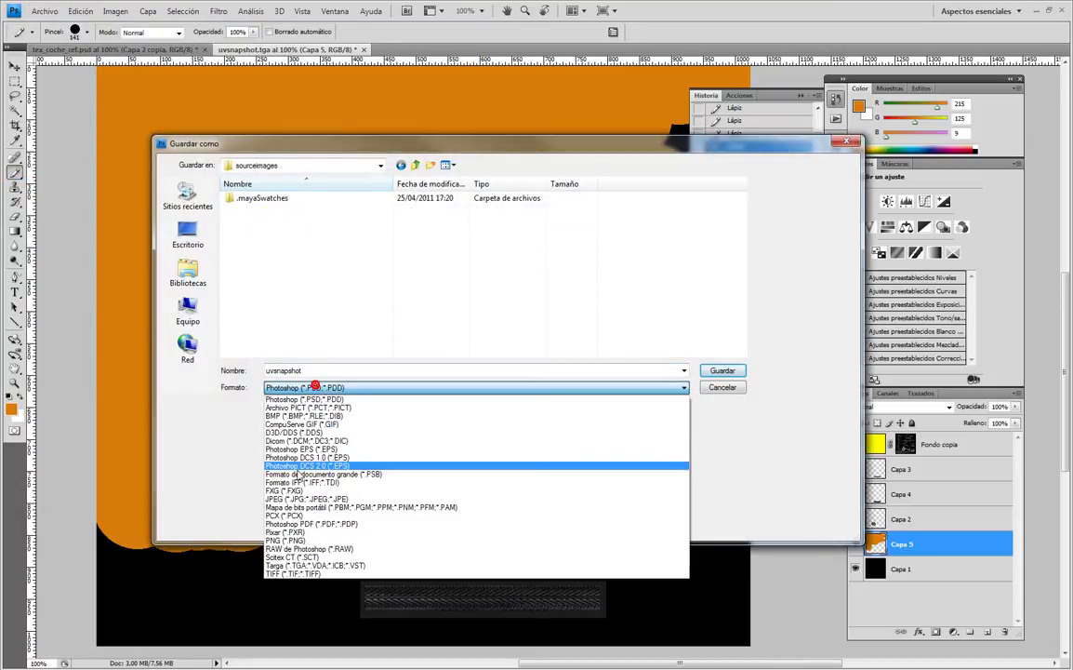
left_click(309, 537)
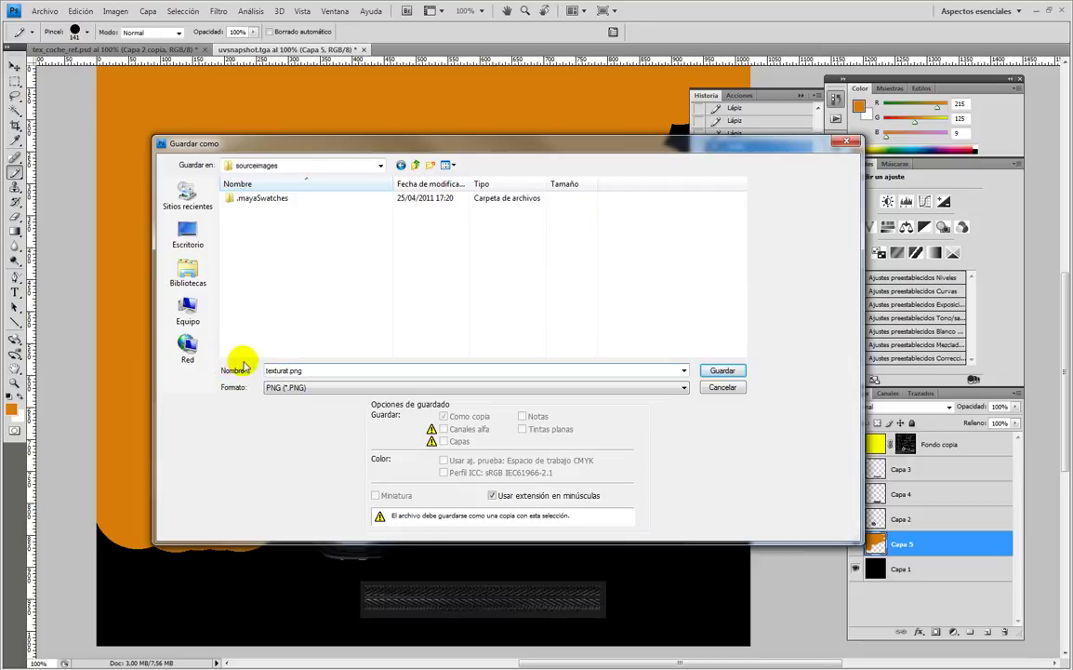
left_click(715, 371)
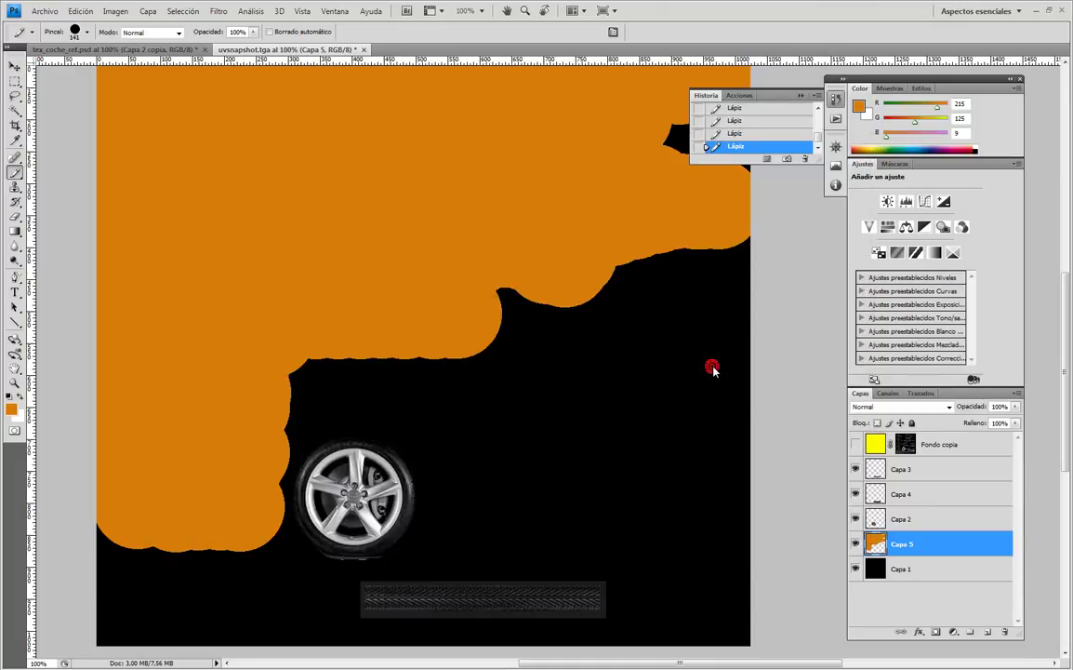
left_click(599, 330)
Switch to Maya and break the checker connection on the Color attribute of the car's lambert2 material.
left_click(1033, 11)
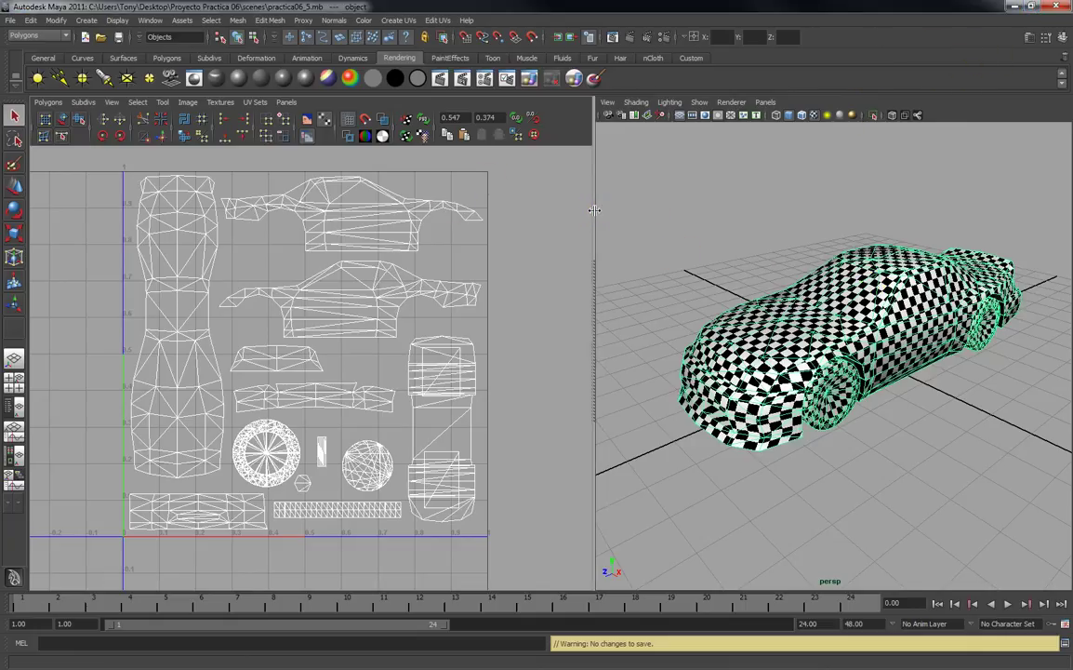
left_click_drag(595, 210, 412, 210)
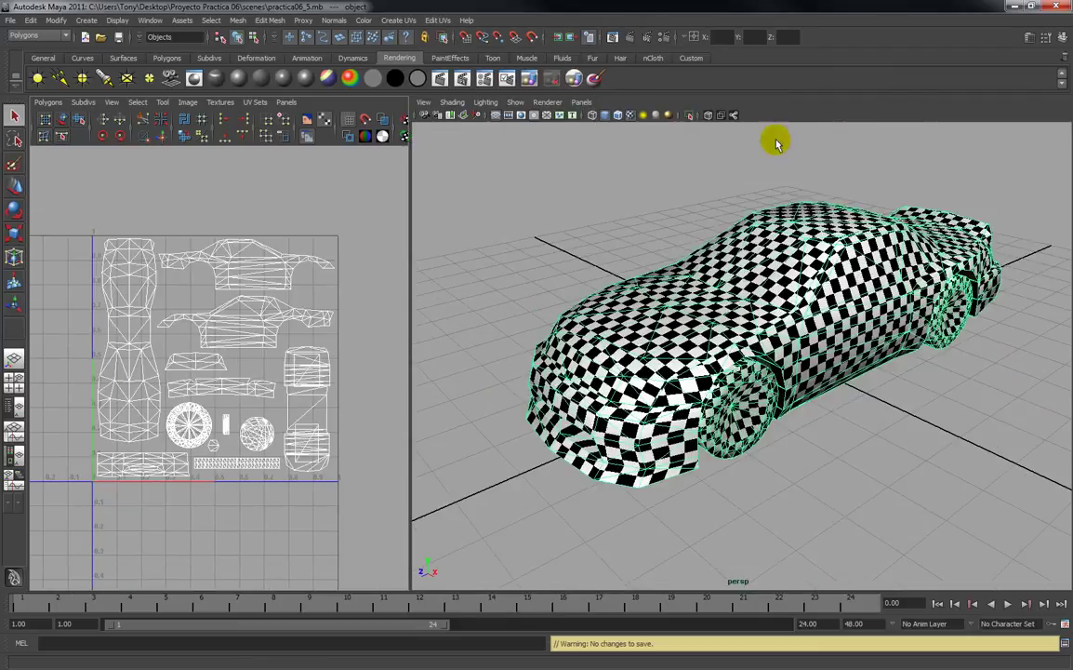
left_click(1028, 38)
left_click(1055, 139)
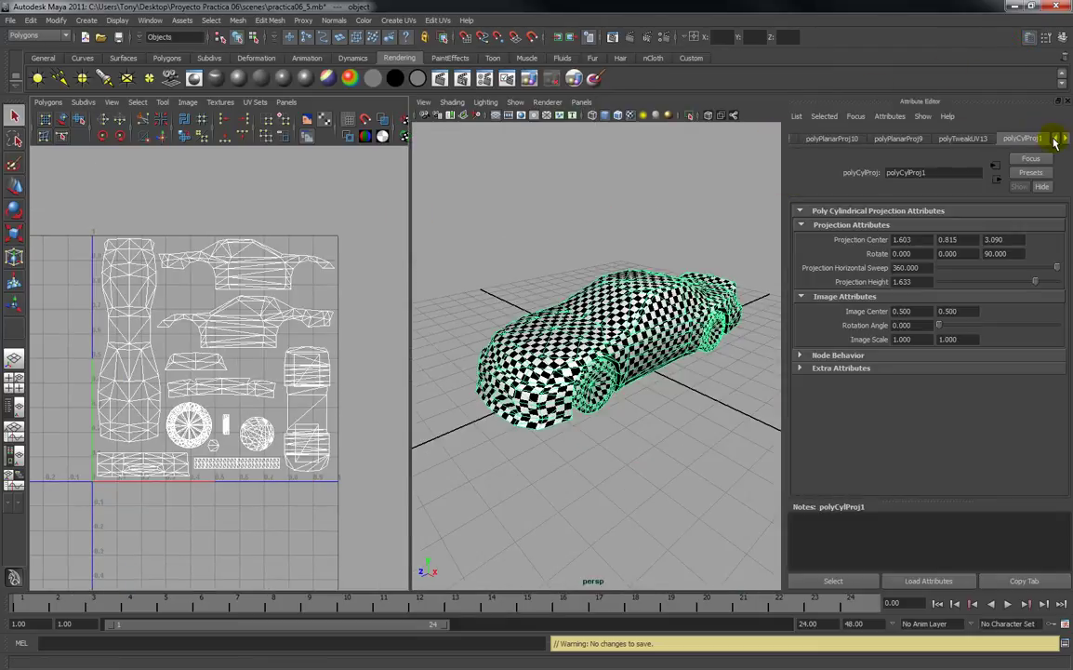
left_click(1068, 139)
left_click(1068, 140)
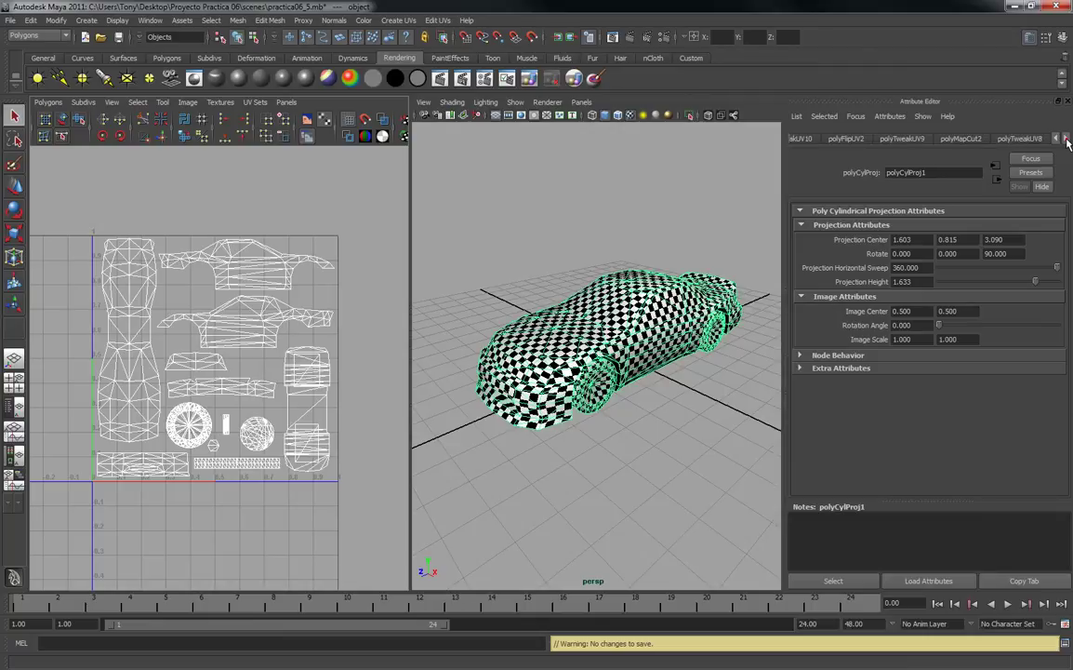
left_click(1068, 140)
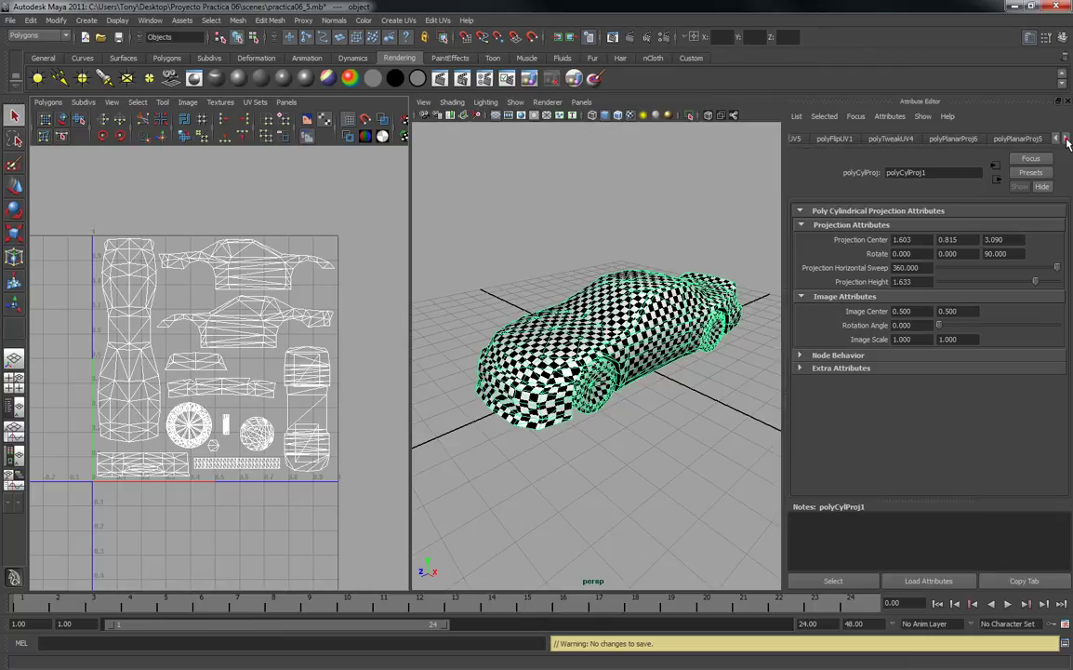
left_click(1068, 139)
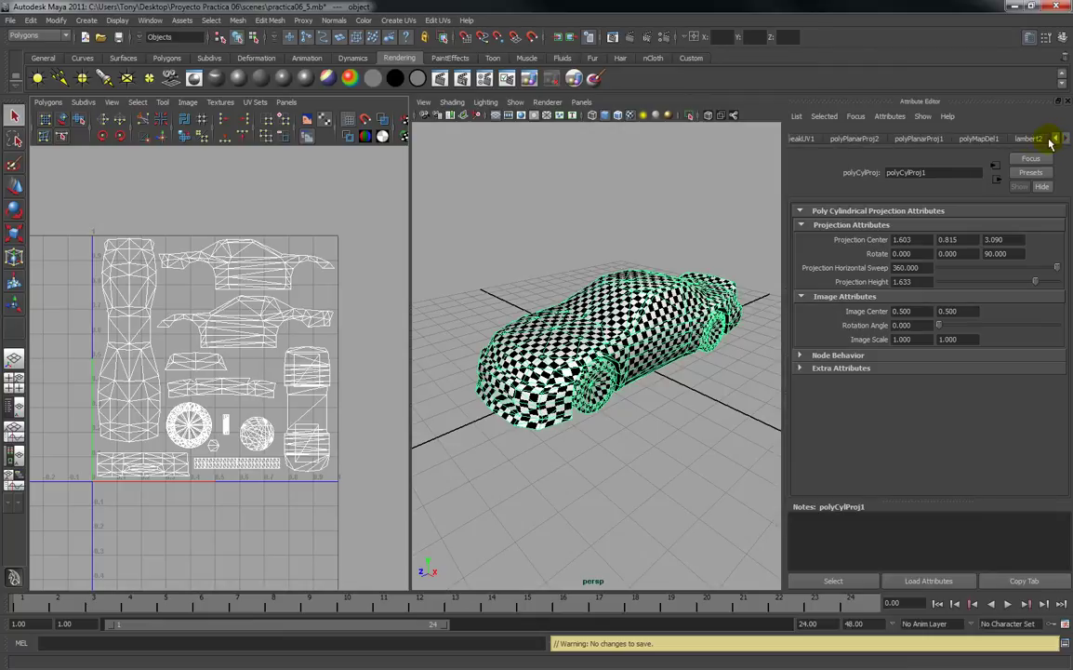
left_click(1027, 140)
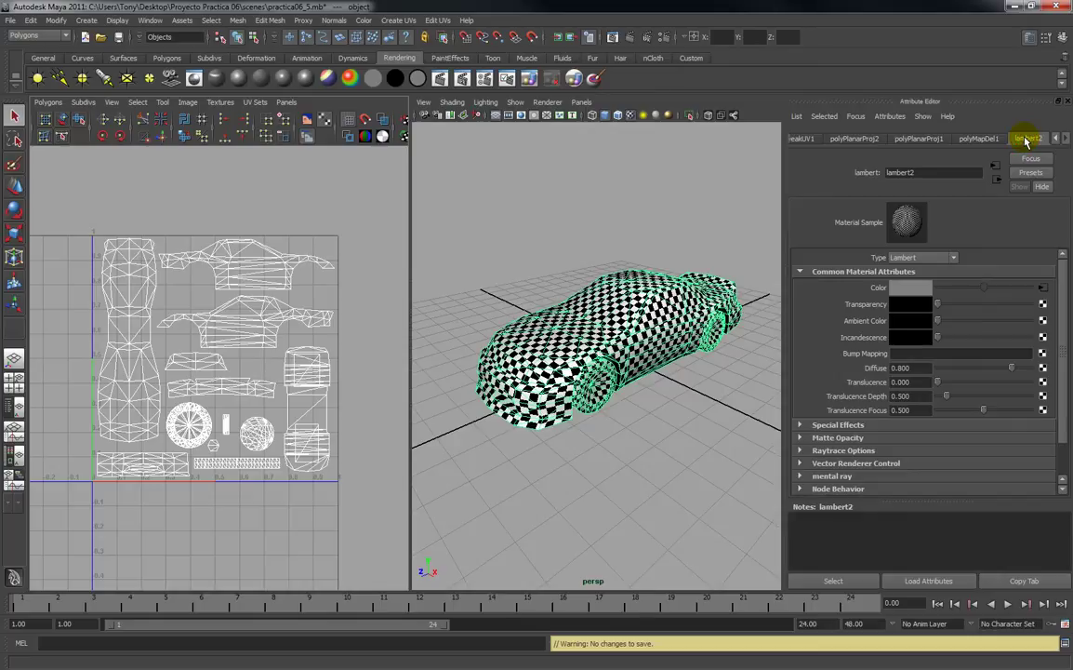
right_click(874, 294)
left_click(875, 320)
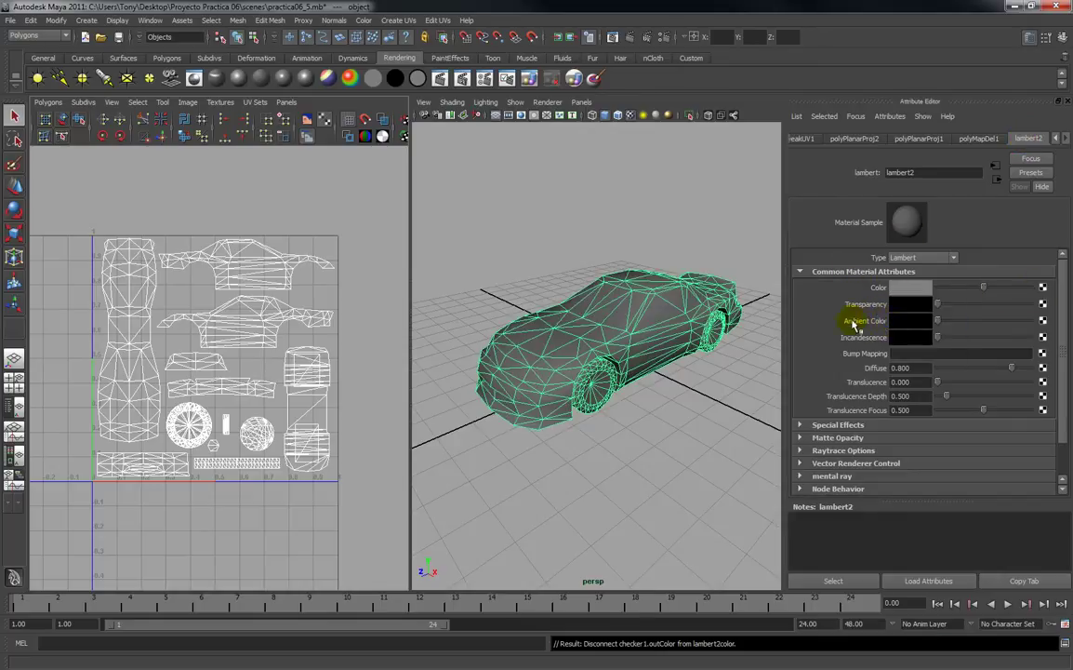
Connect a File texture to the Color of lambert2 and load textura.png from sourceimages into it.
left_click(888, 286)
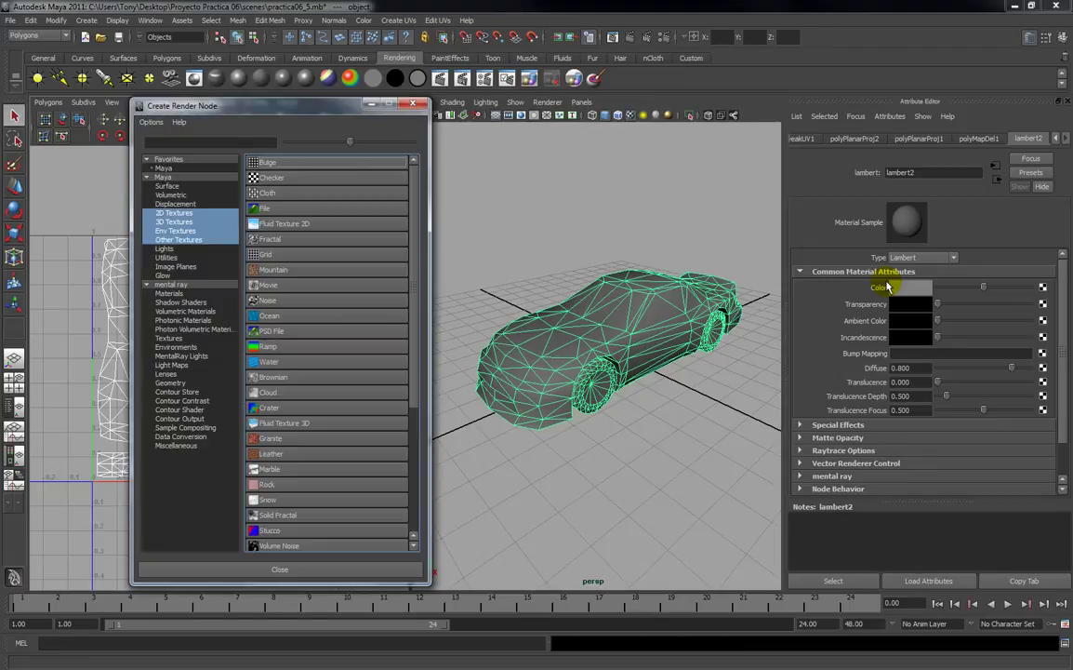
left_click(272, 212)
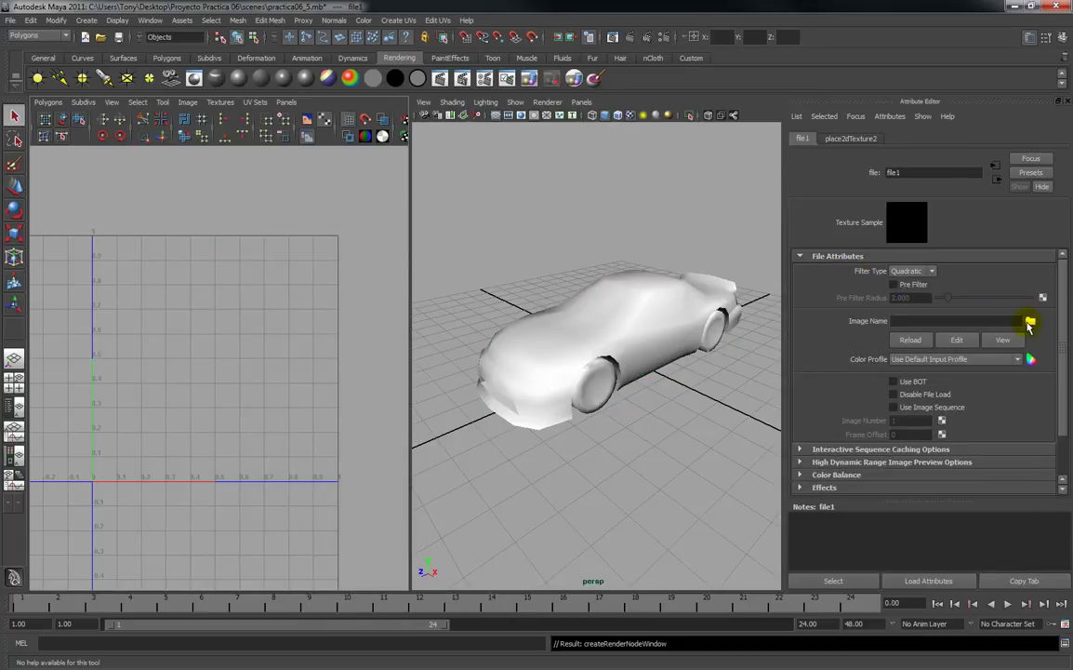
left_click(1030, 322)
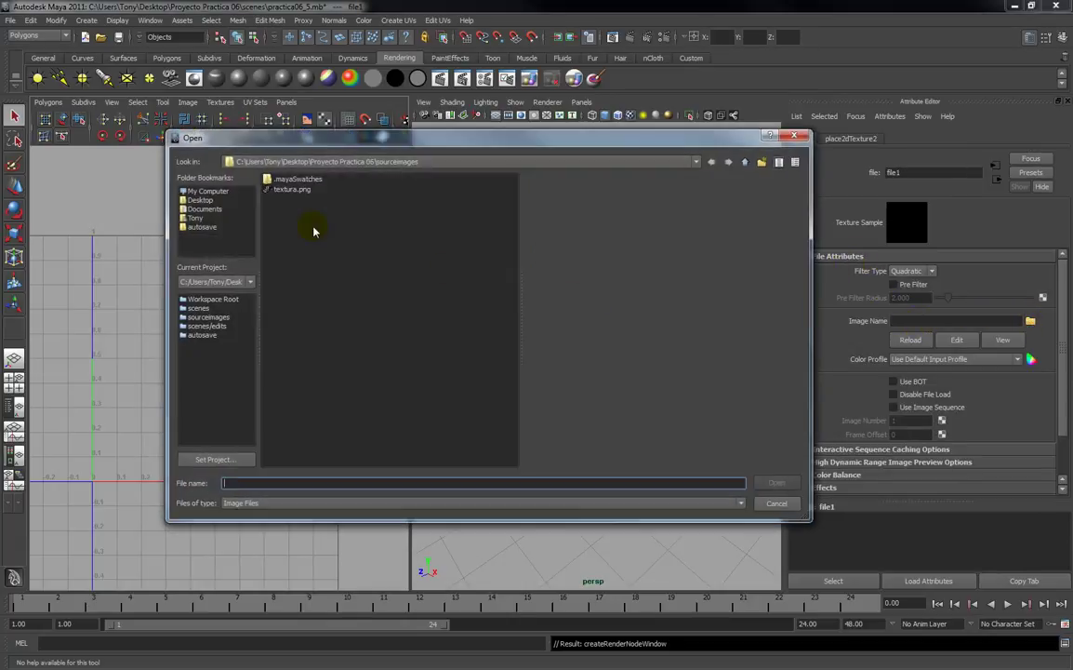
left_click(292, 191)
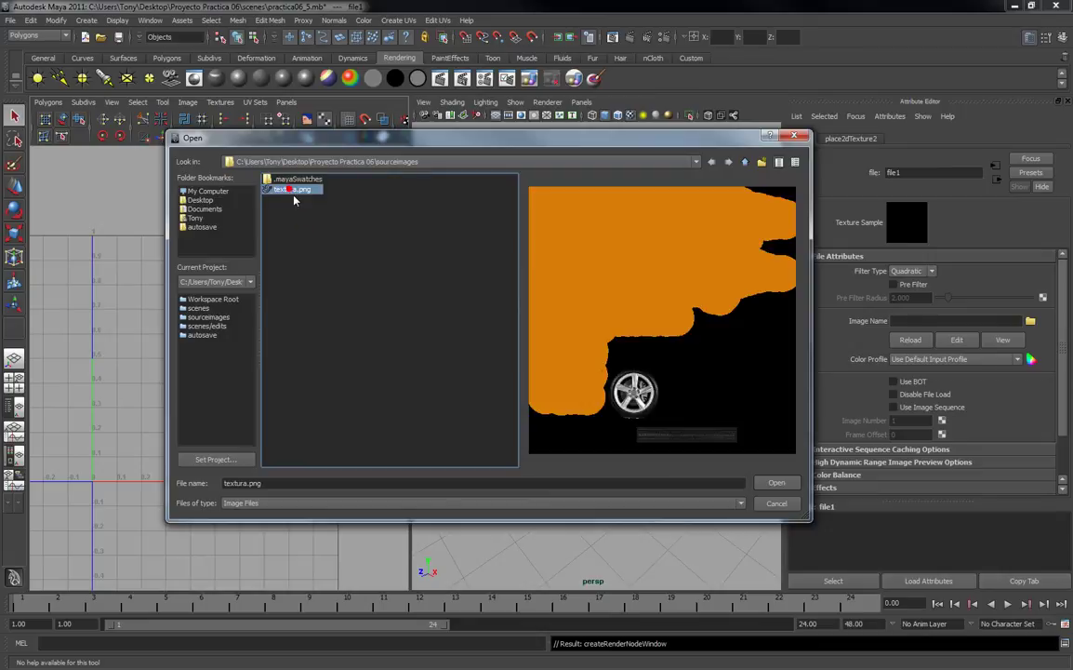
left_click(768, 482)
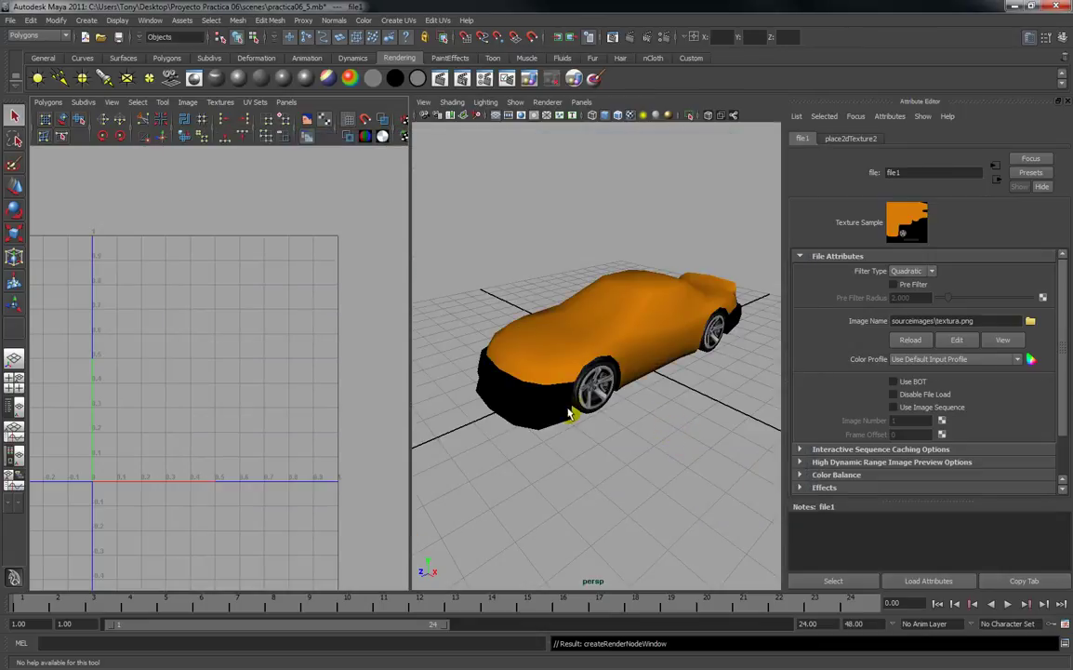
Select the car, toggle the image display in the UV Texture Editor and widen the perspective view.
scroll(567, 409, "up", 10)
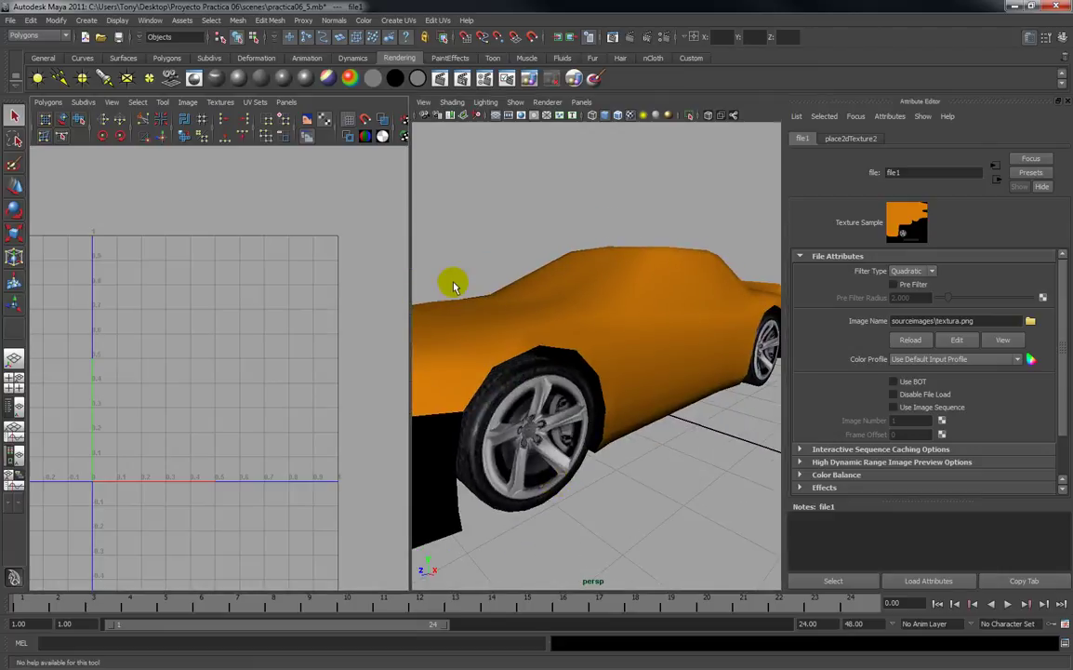
left_click(435, 313)
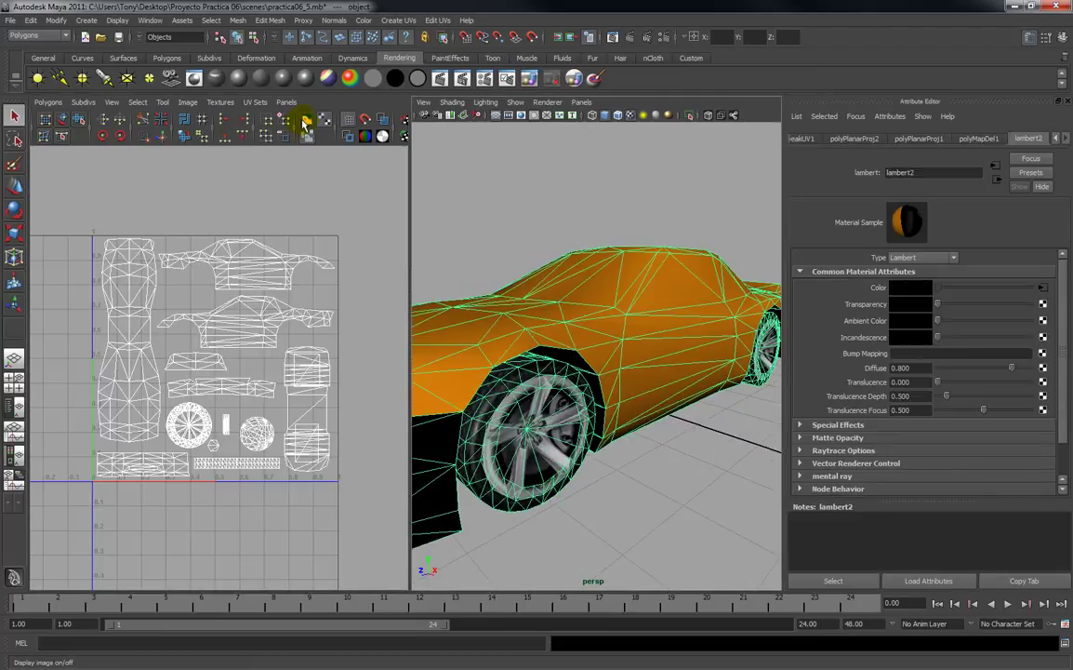
left_click(305, 122)
left_click_drag(412, 202, 208, 197)
Deselect the car and examine how the texture falls on its bodywork and wheels from several angles.
left_click_drag(441, 424, 301, 351, "alt")
left_click(469, 410)
left_click_drag(344, 324, 388, 347, "alt")
right_click_drag(388, 347, 403, 318, "alt")
left_click_drag(403, 318, 432, 348, "alt")
right_click_drag(432, 348, 430, 304, "alt")
left_click_drag(430, 304, 431, 298, "alt")
mouse_move(461, 317)
right_mouse_down("alt")
mouse_move(436, 461)
mouse_move(426, 300)
right_mouse_up("alt")
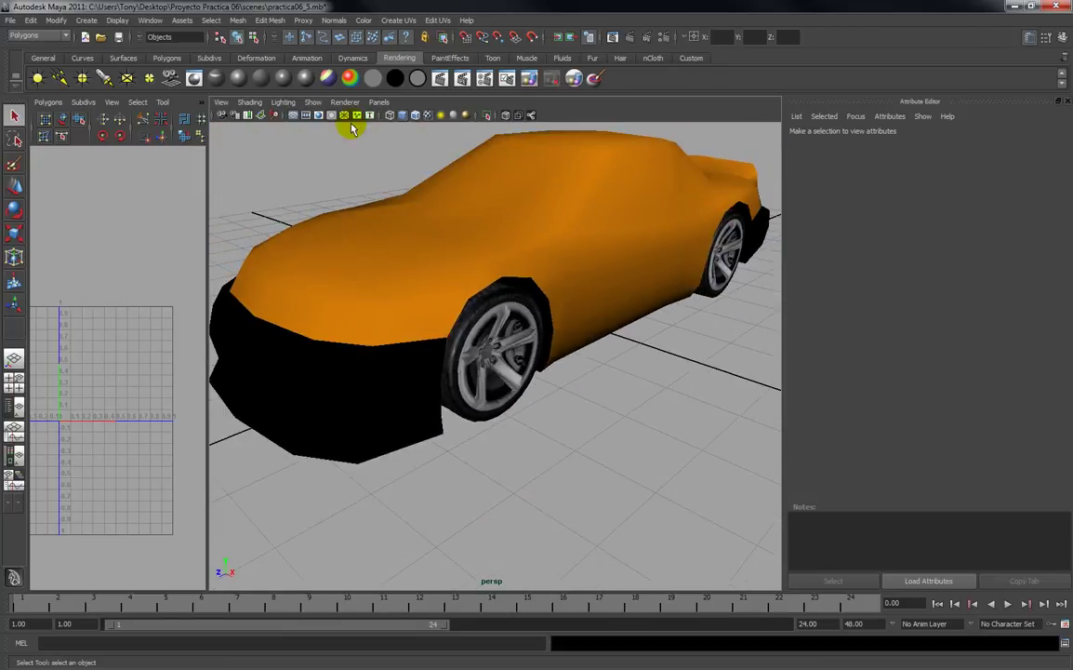
Set the perspective view's hardware texture filter to MipMap Trilinear and apply it.
mouse_move(257, 105)
left_mouse_down()
mouse_move(307, 351)
mouse_move(359, 360)
left_mouse_up()
left_click(625, 383)
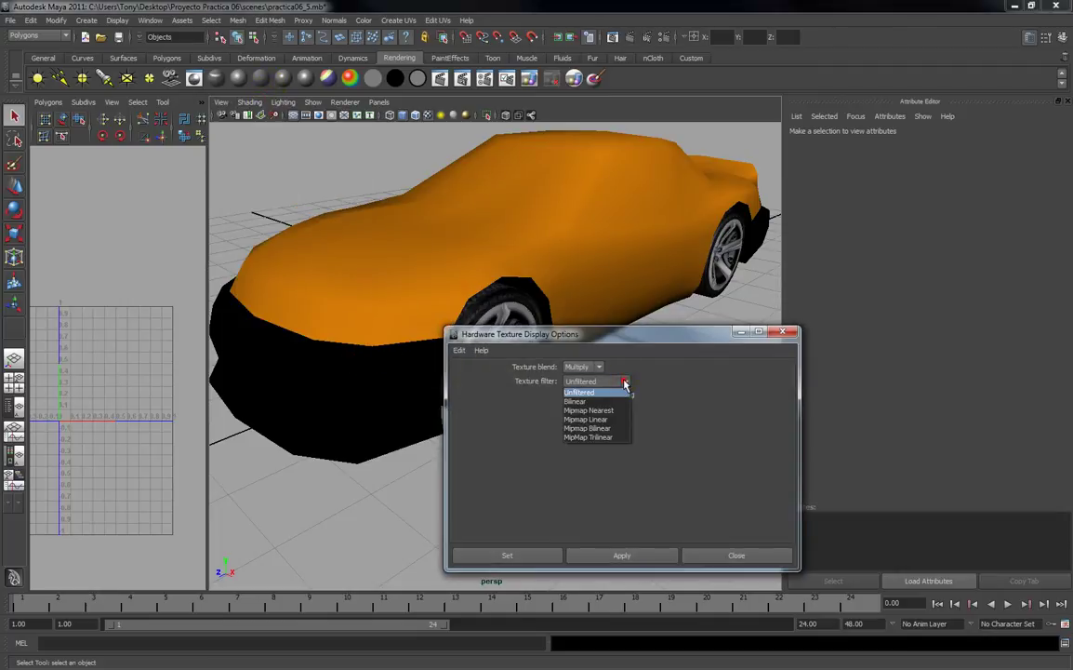
left_click(612, 436)
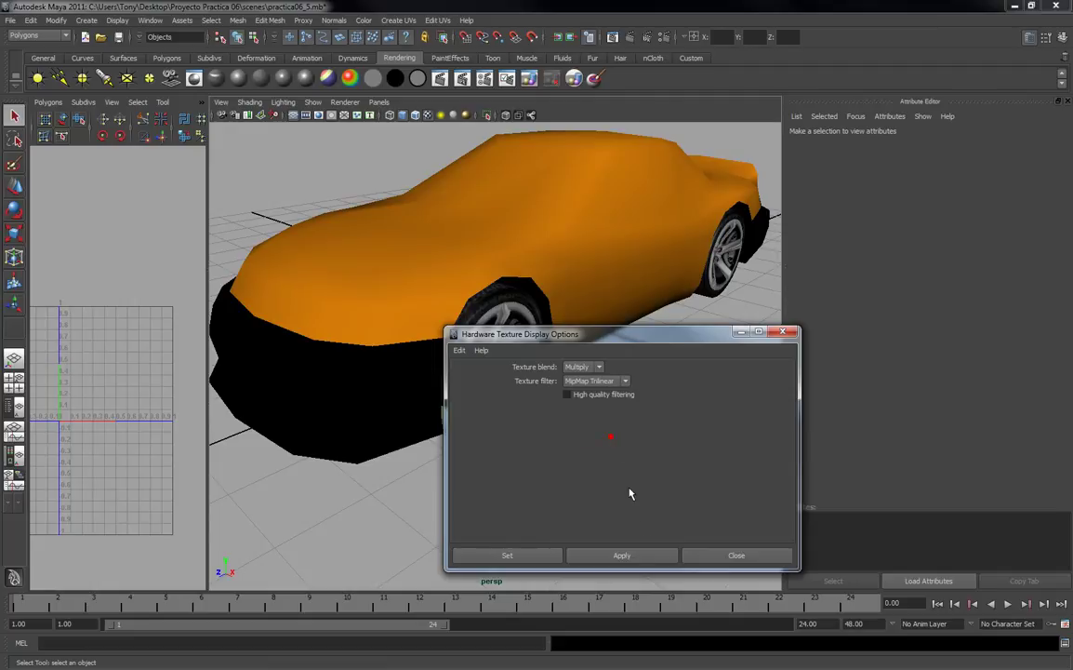
left_click(644, 556)
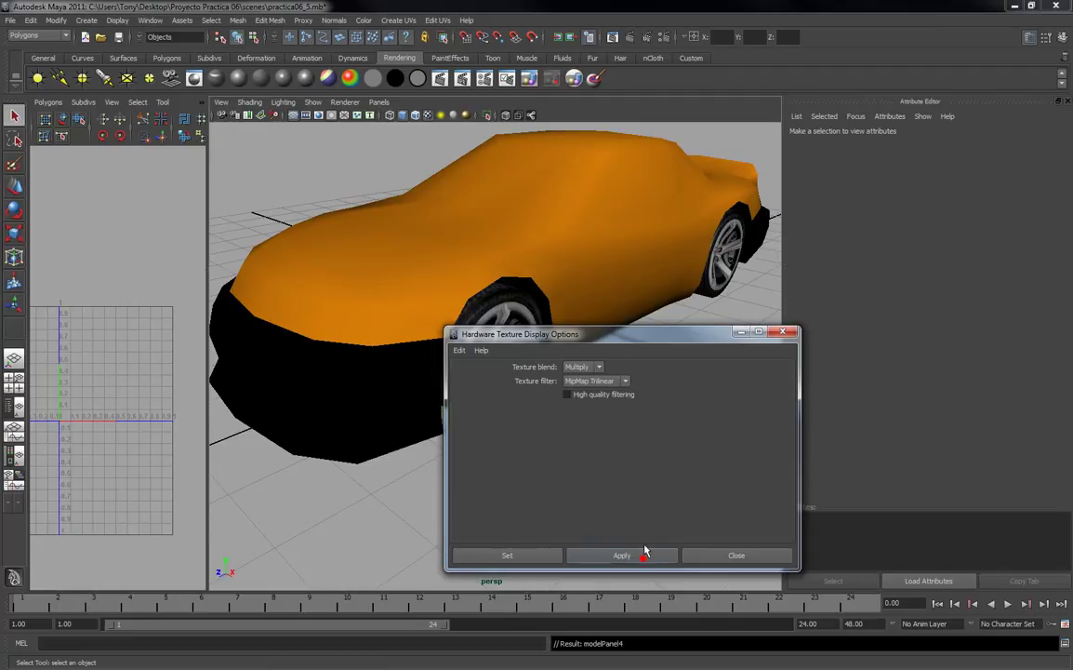
left_click(784, 332)
Check the filtered wheel textures up close and save the scene incrementally as practica06_6.mb.
scroll(453, 439, "up", 10)
left_click_drag(433, 407, 481, 412, "alt")
right_click_drag(493, 423, 478, 319, "alt")
left_click_drag(480, 324, 455, 316, "alt")
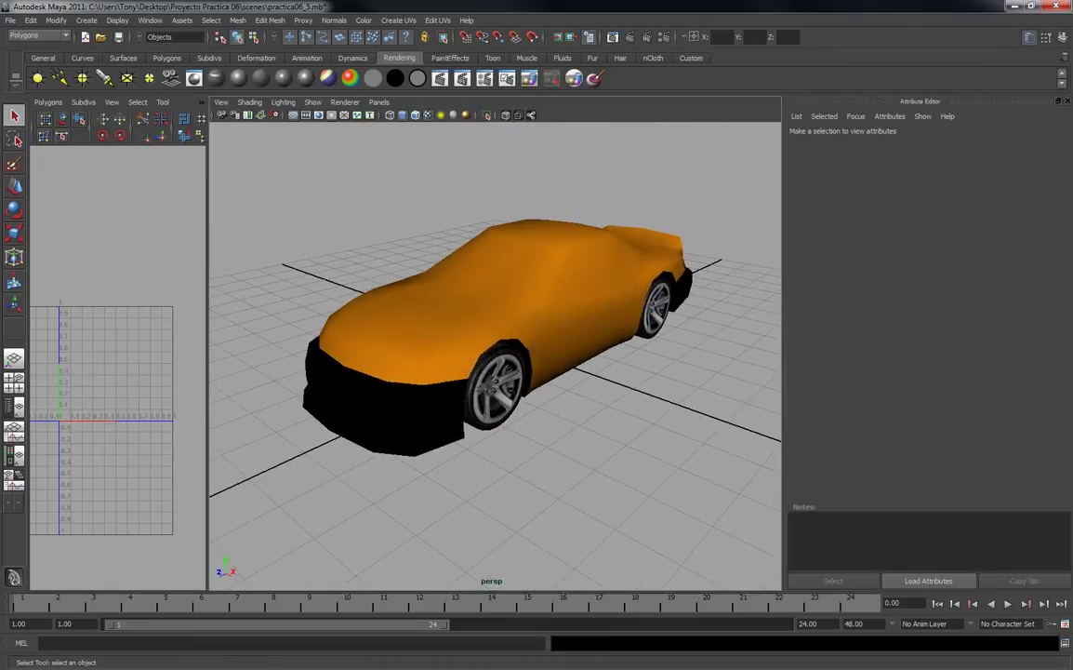
key("ctrl+alt+s")
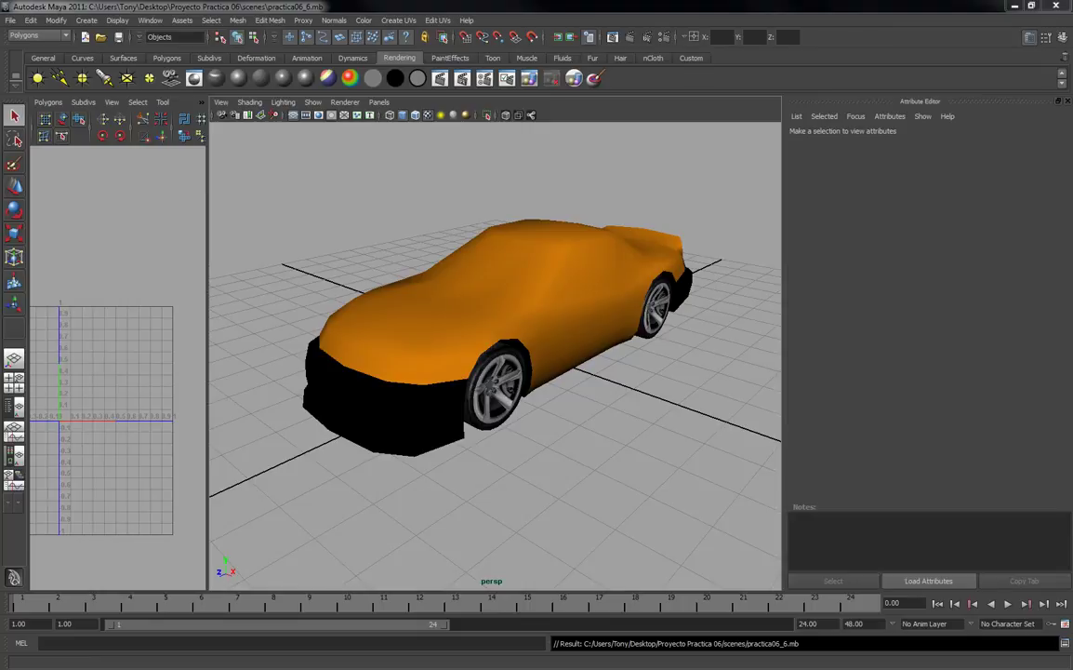
Switch back to Photoshop and show the wireframe layer Fondo copia over the texture.
key("alt+Tab")
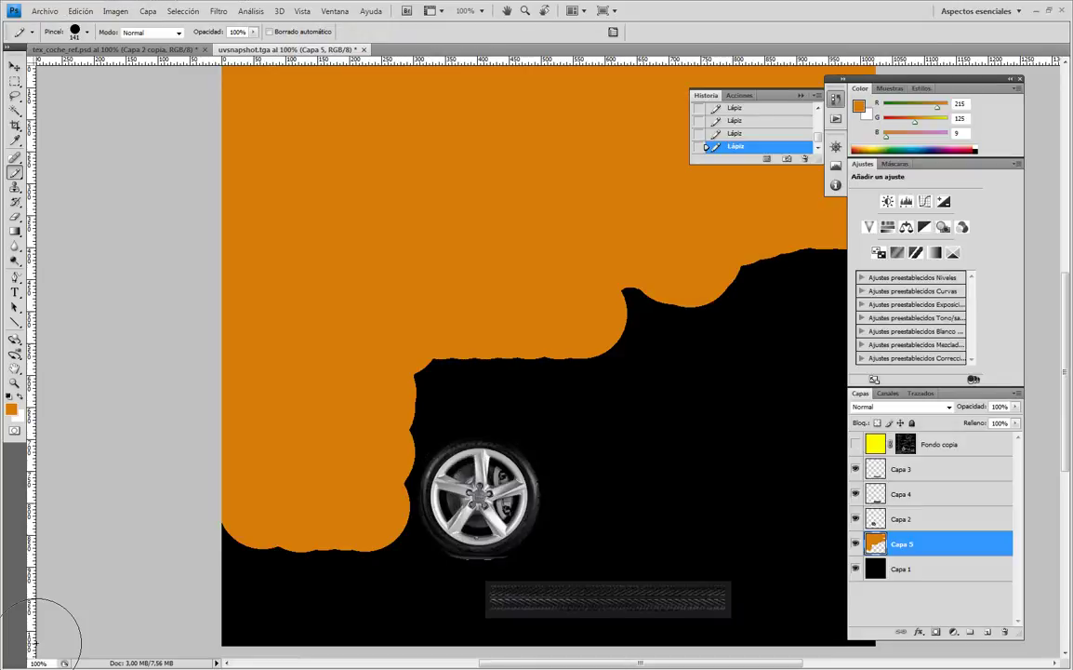
left_click(855, 444)
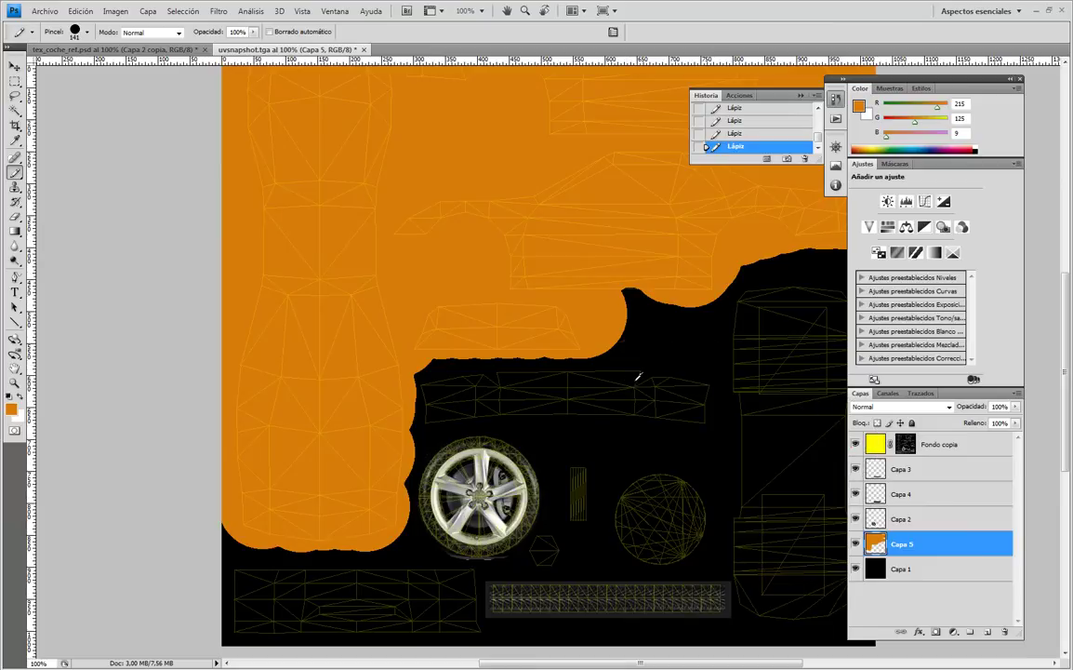
Paint the wide rectangular UV island below the orange bodywork white with the Pencil on Capa 5.
scroll(630, 378, "down", 1, "alt")
left_click_drag(630, 379, 540, 270)
scroll(398, 456, "up", 1, "alt")
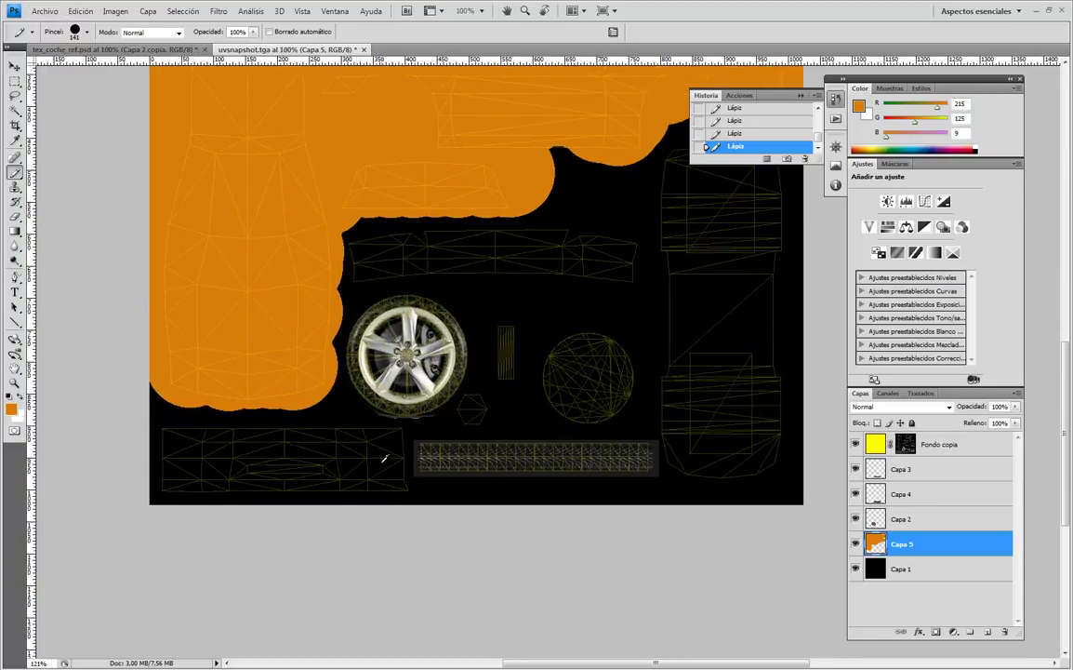
scroll(384, 451, "up", 1, "alt")
left_click_drag(258, 465, 338, 424)
scroll(339, 433, "up", 1, "alt")
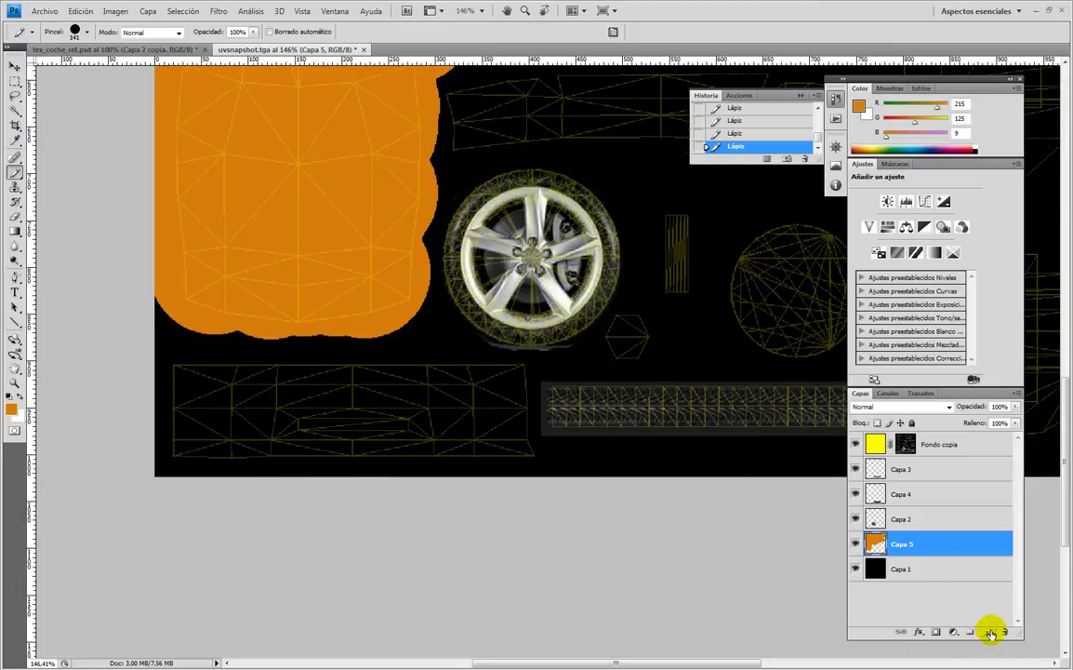
left_click(19, 398)
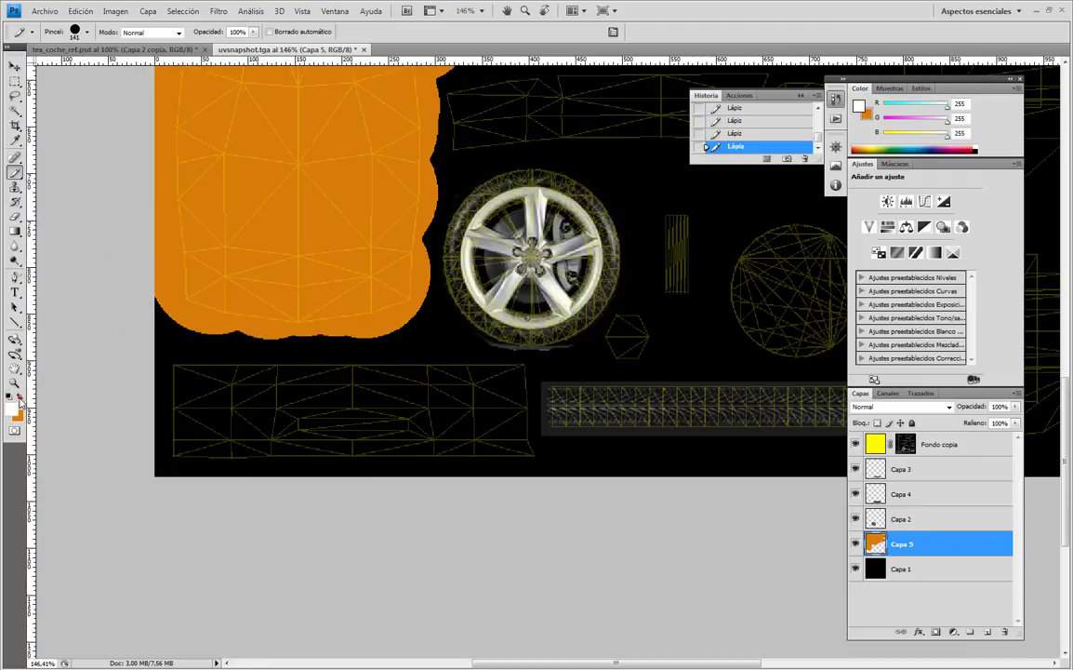
mouse_move(200, 410)
left_mouse_down()
mouse_move(461, 412)
mouse_move(472, 455)
mouse_move(472, 412)
left_mouse_up()
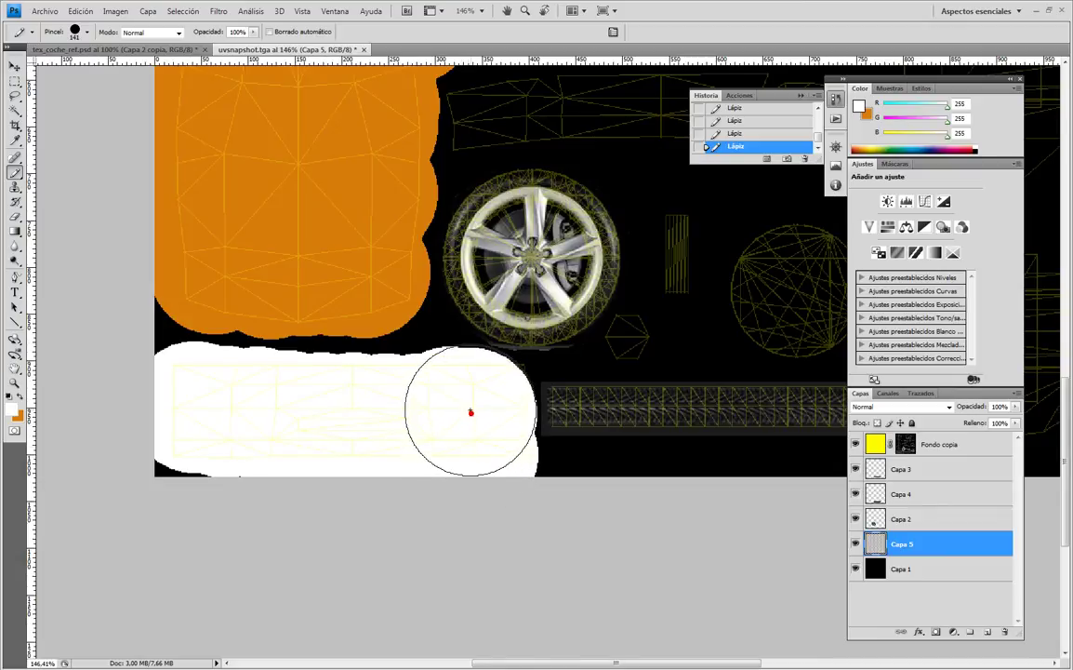
Reduce the Pencil diameter to 95 px and paint the long horizontal UV strip above the wheel white.
left_click(86, 32)
left_click_drag(79, 67, 78, 67)
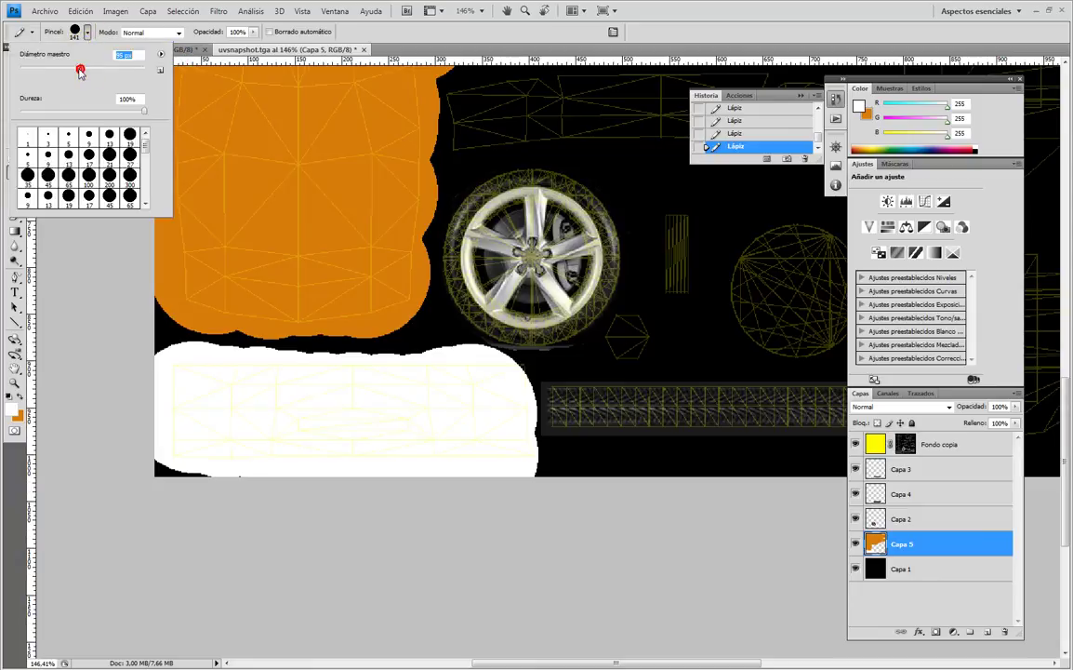
left_click(92, 298)
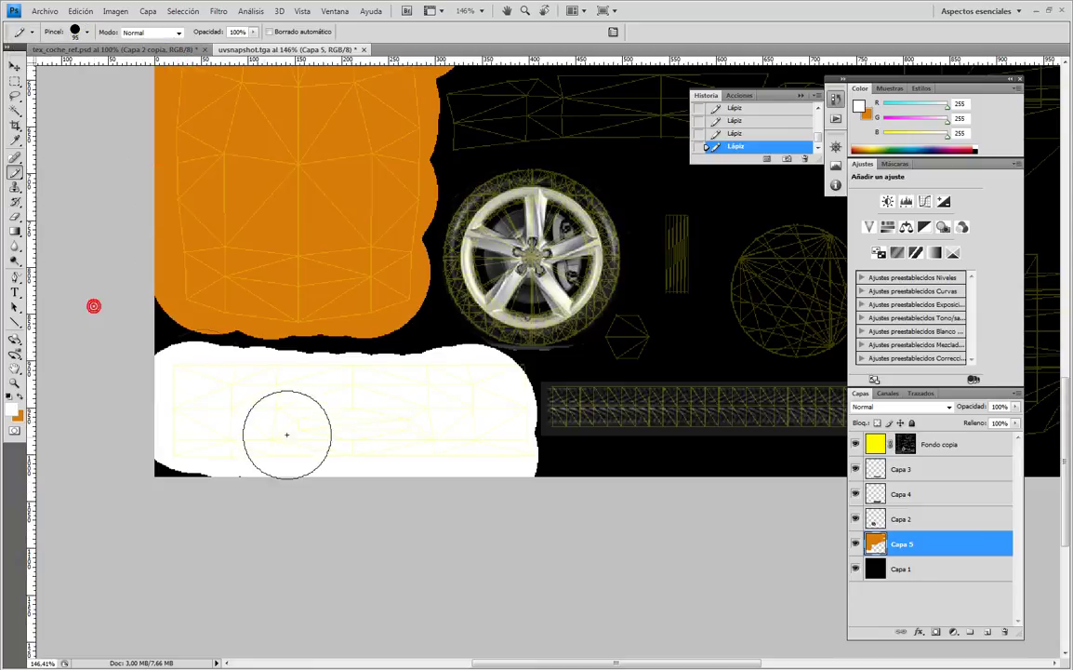
left_click(495, 397)
key("space")
left_click_drag(628, 317, 408, 385)
mouse_move(498, 247)
left_mouse_down()
mouse_move(437, 294)
mouse_move(477, 307)
left_mouse_up()
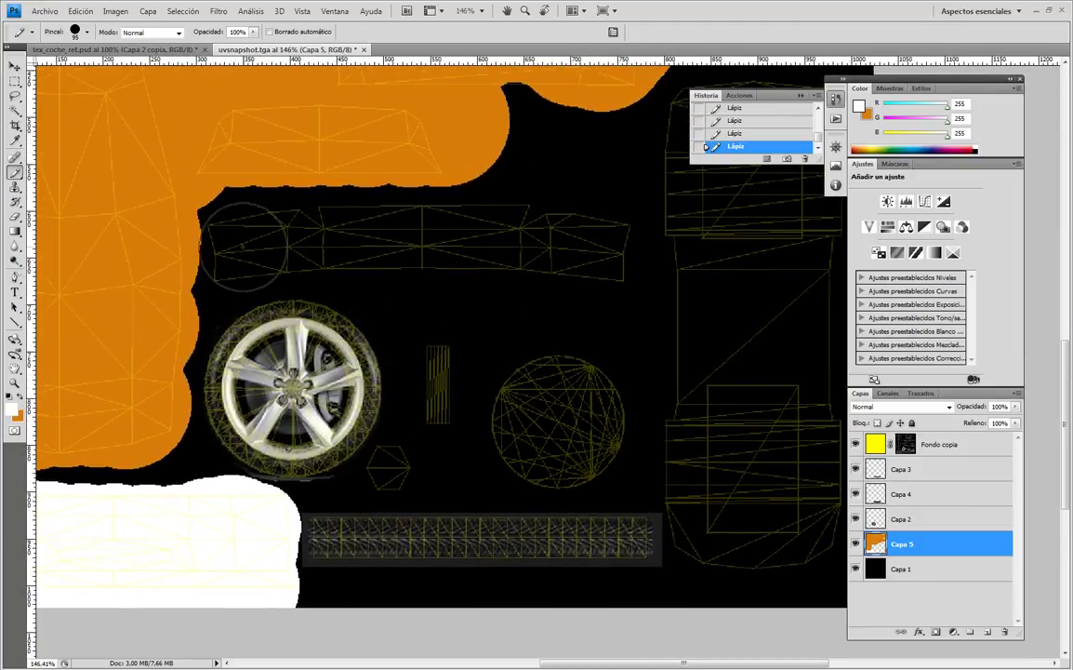
left_click(240, 242)
mouse_move(236, 253)
left_mouse_down()
mouse_move(248, 240)
mouse_move(592, 240)
mouse_move(603, 263)
mouse_move(463, 299)
mouse_move(376, 455)
mouse_move(613, 404)
left_mouse_up()
left_click_drag(444, 423, 513, 358)
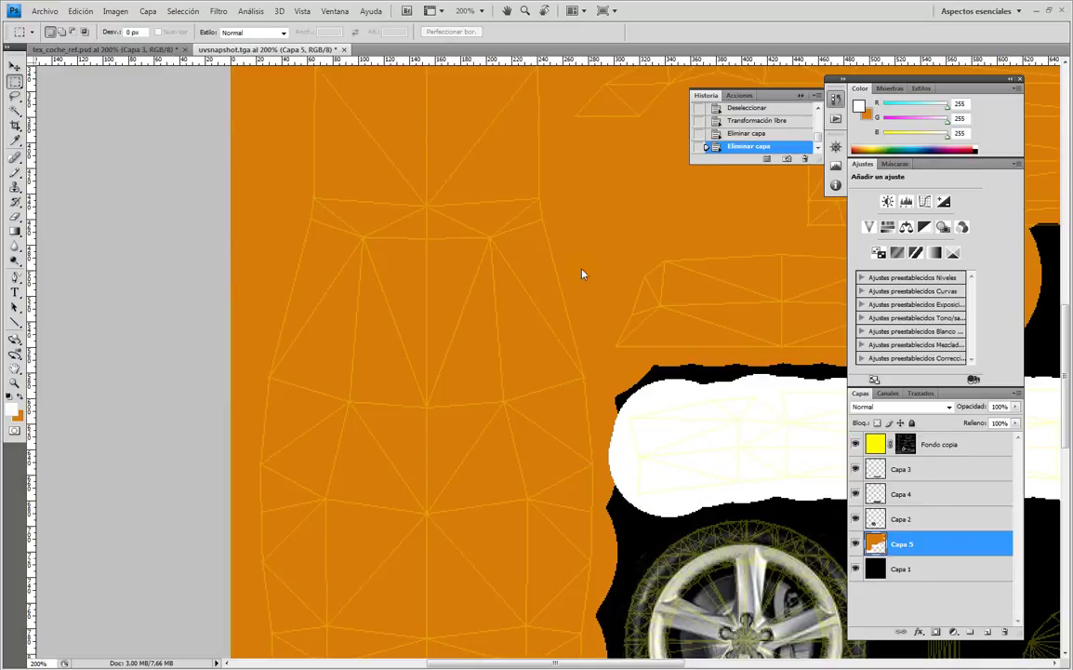
Select the trapezoidal section of the orange body island along its wireframe edges with the Polygonal Lasso.
left_click(127, 189)
key("ctrl+plus")
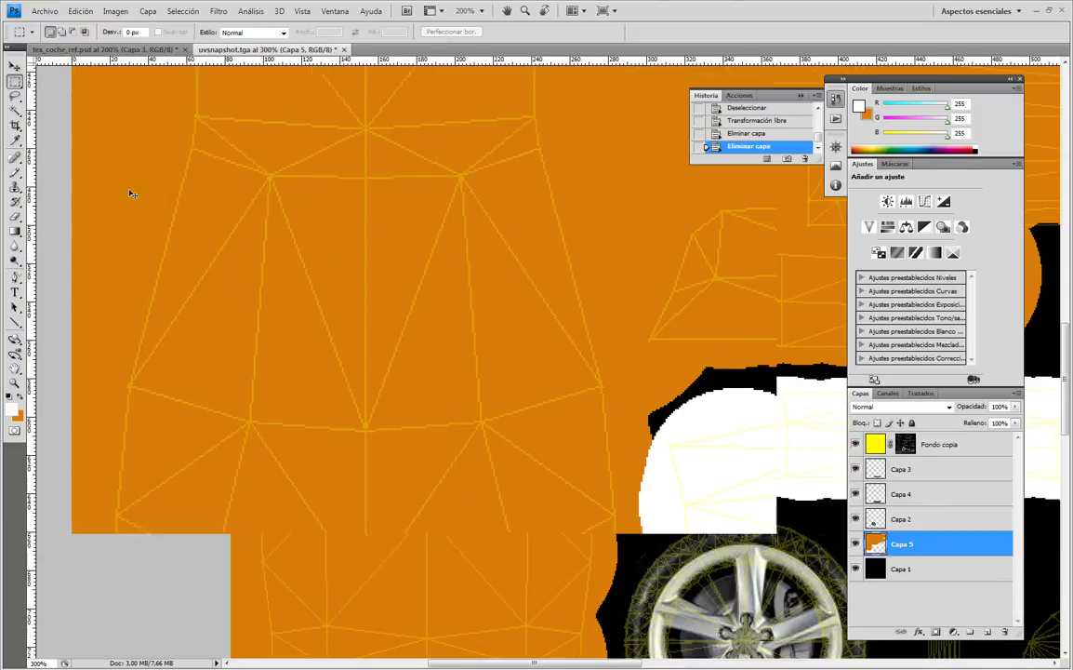
mouse_move(15, 82)
left_mouse_down()
mouse_move(44, 96)
mouse_move(18, 83)
mouse_move(13, 97)
left_mouse_up()
left_click(11, 97)
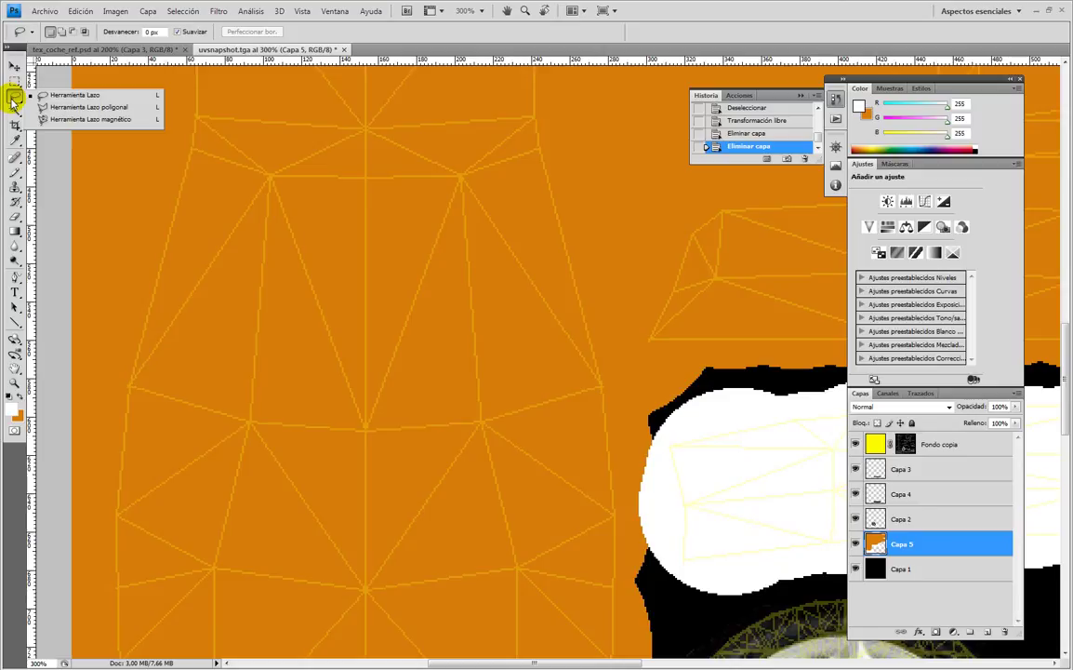
left_click(96, 110)
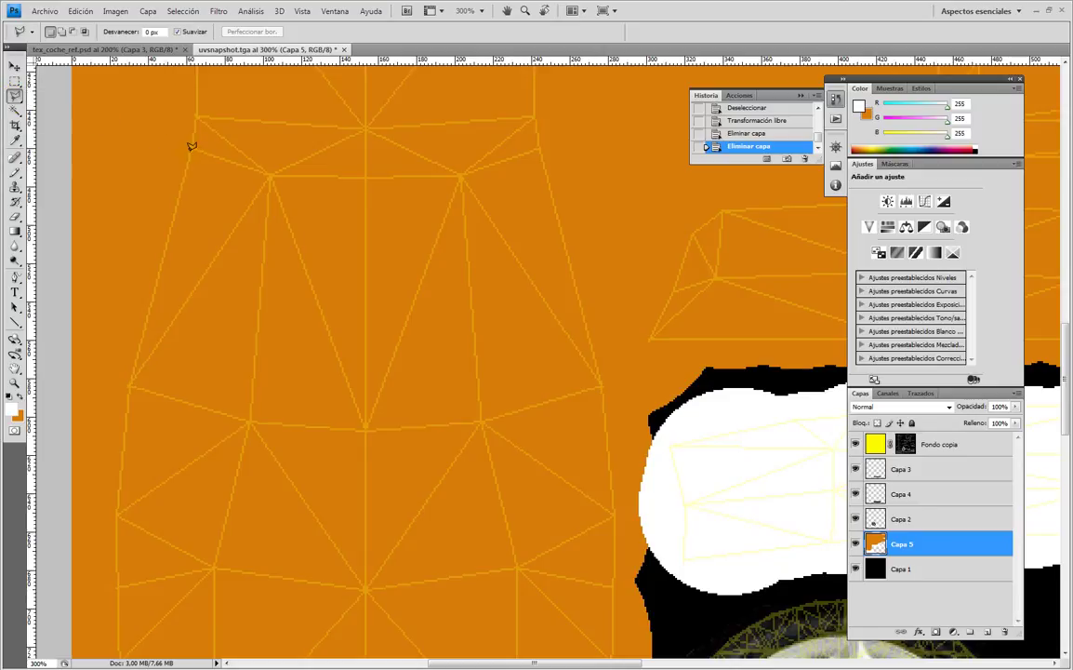
key("ctrl+plus")
left_click_drag(206, 166, 315, 232)
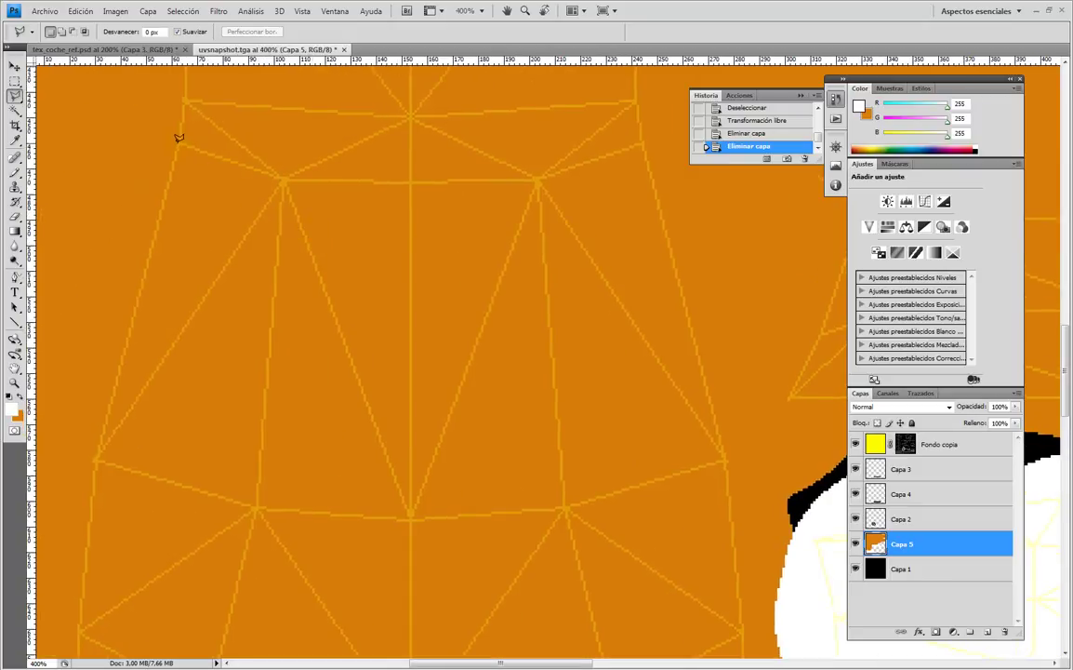
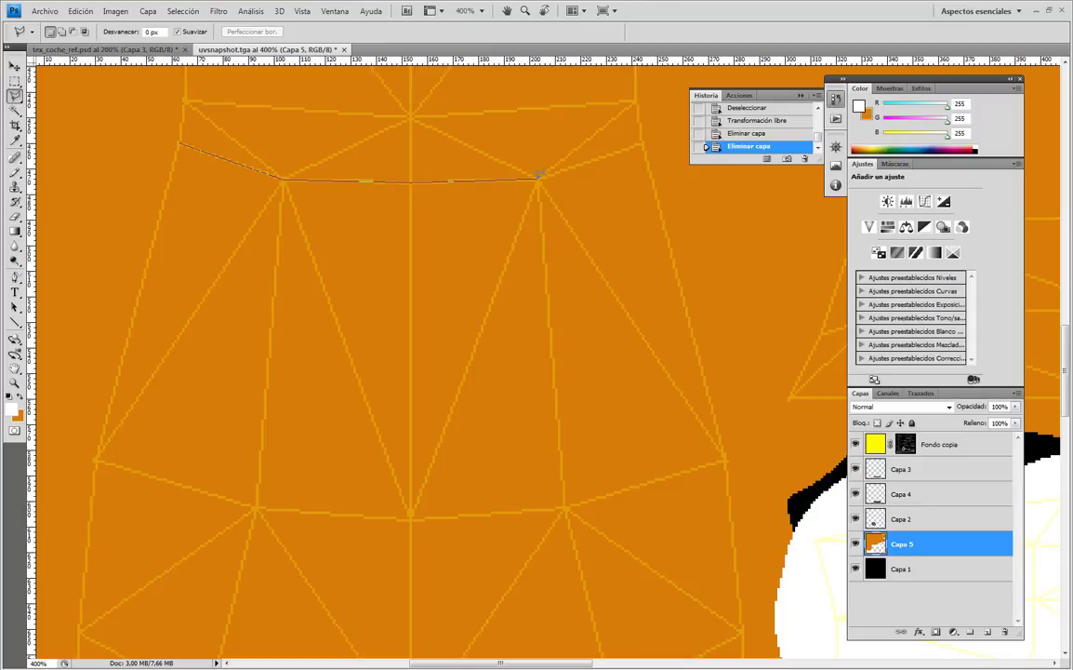
left_click(642, 143)
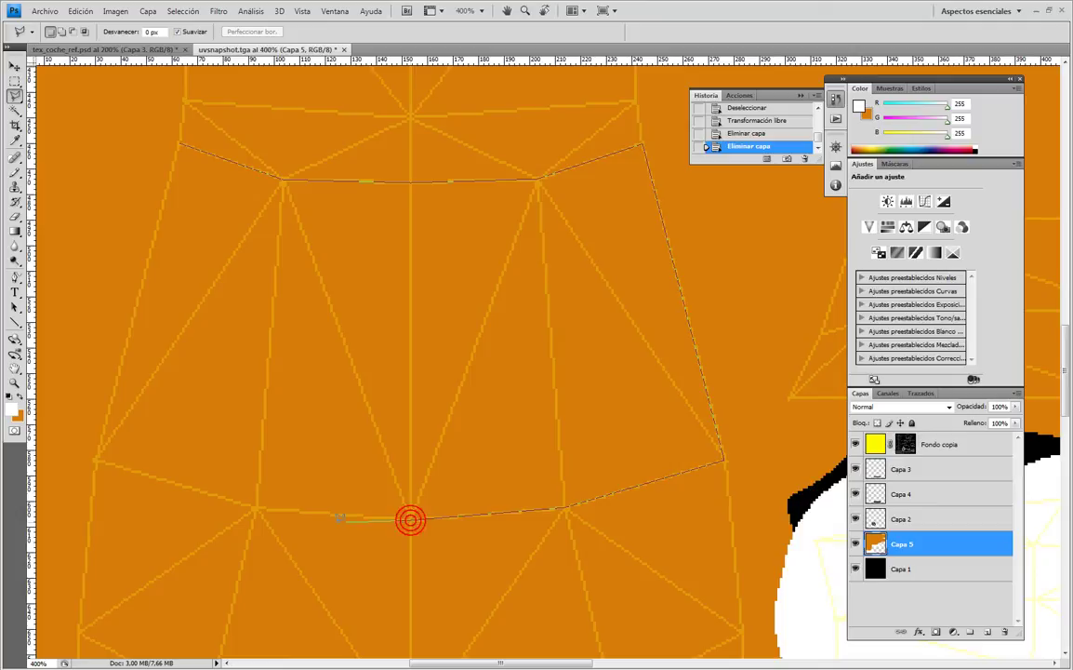
left_click(256, 503)
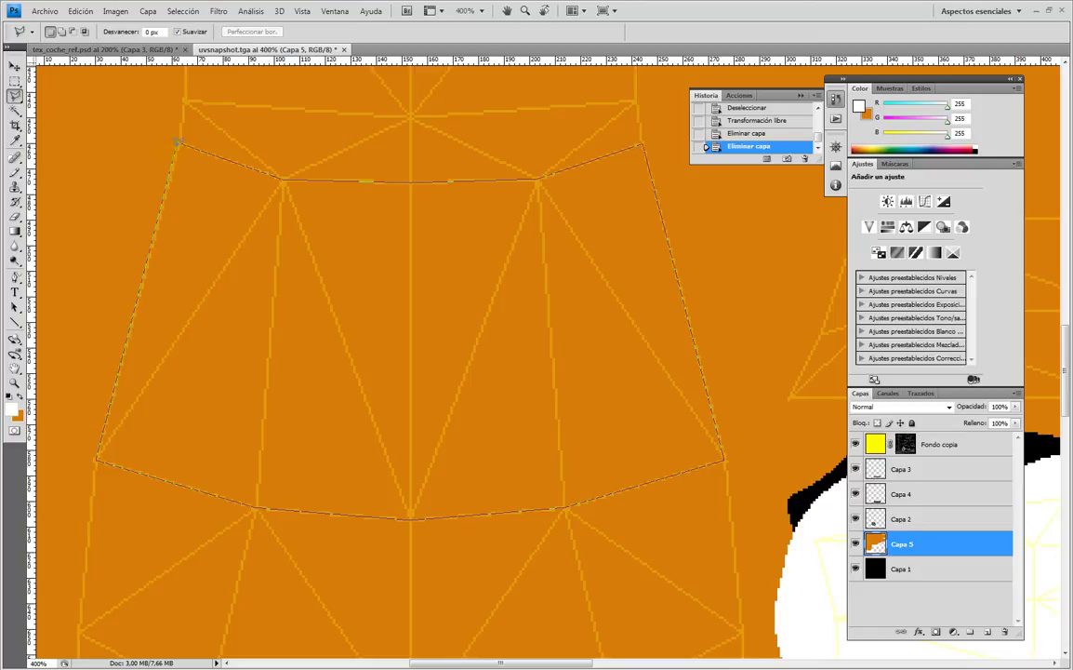
left_click(179, 142)
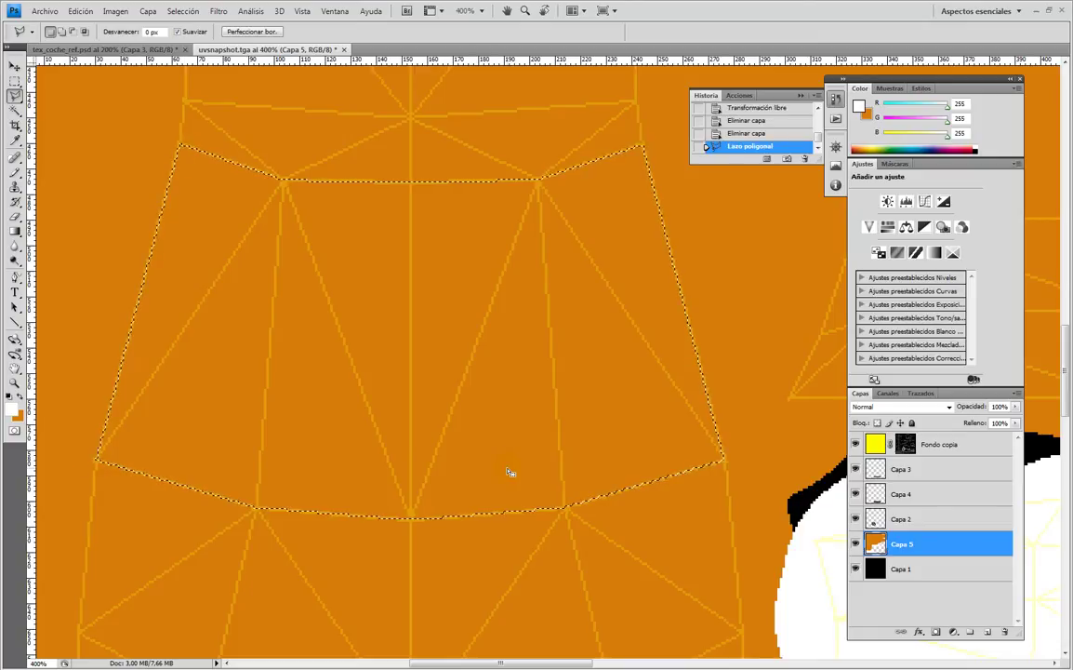
Add a new layer above Capa 5 and set the foreground colour to 585a78 and the background colour to a dark grey.
left_click(991, 632)
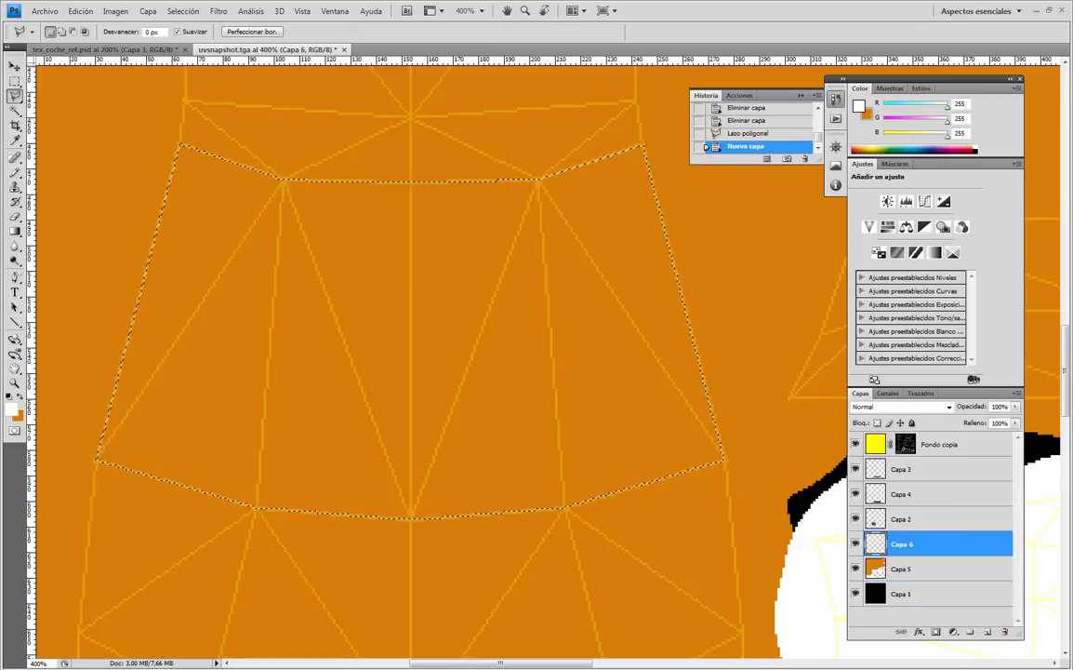
left_click(8, 409)
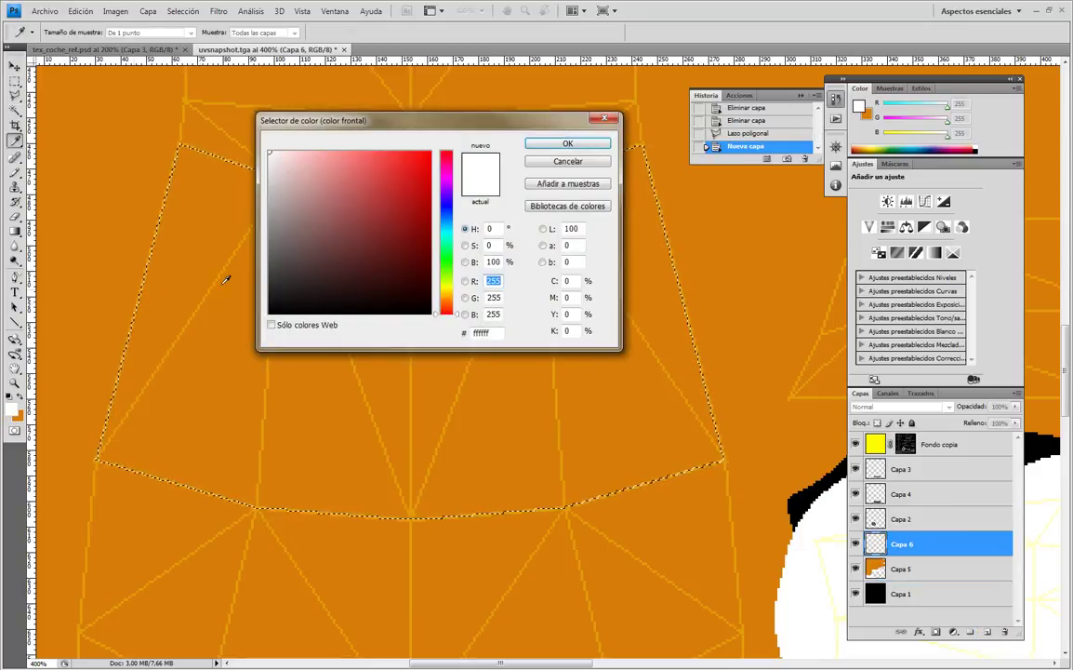
mouse_move(446, 223)
left_mouse_down()
mouse_move(445, 210)
mouse_move(367, 216)
mouse_move(303, 264)
left_mouse_up()
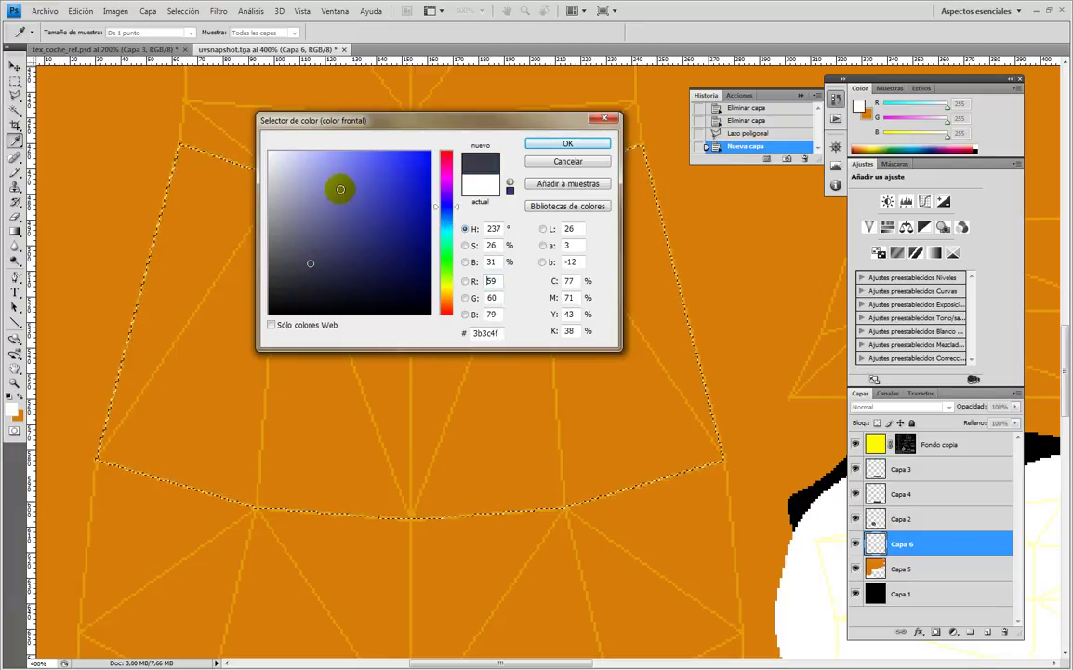
left_click(284, 219)
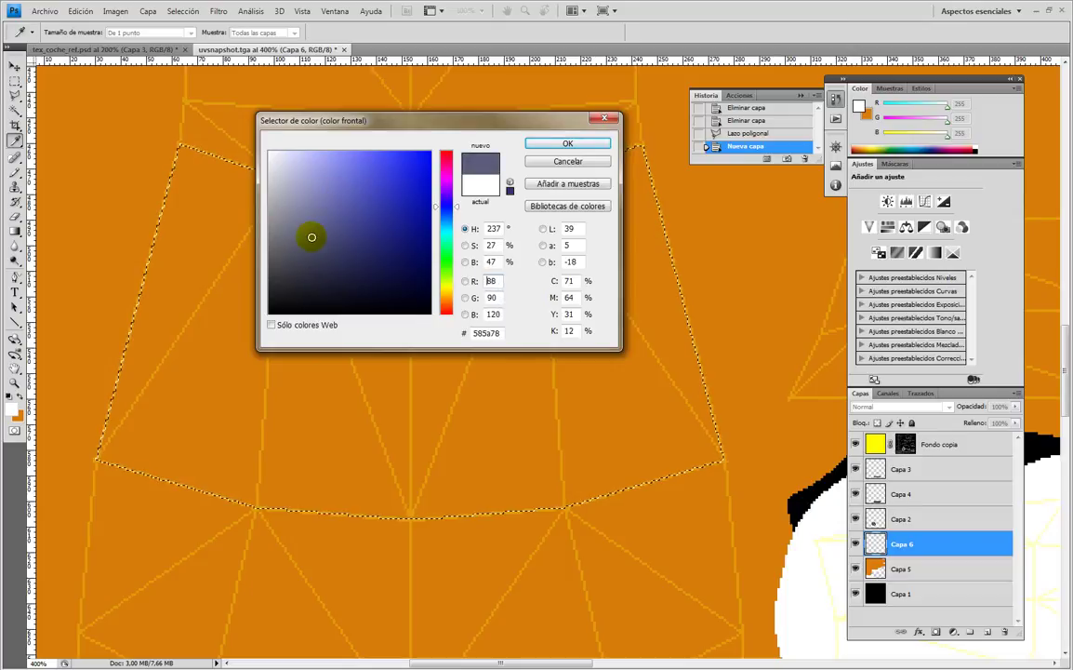
left_click(589, 148)
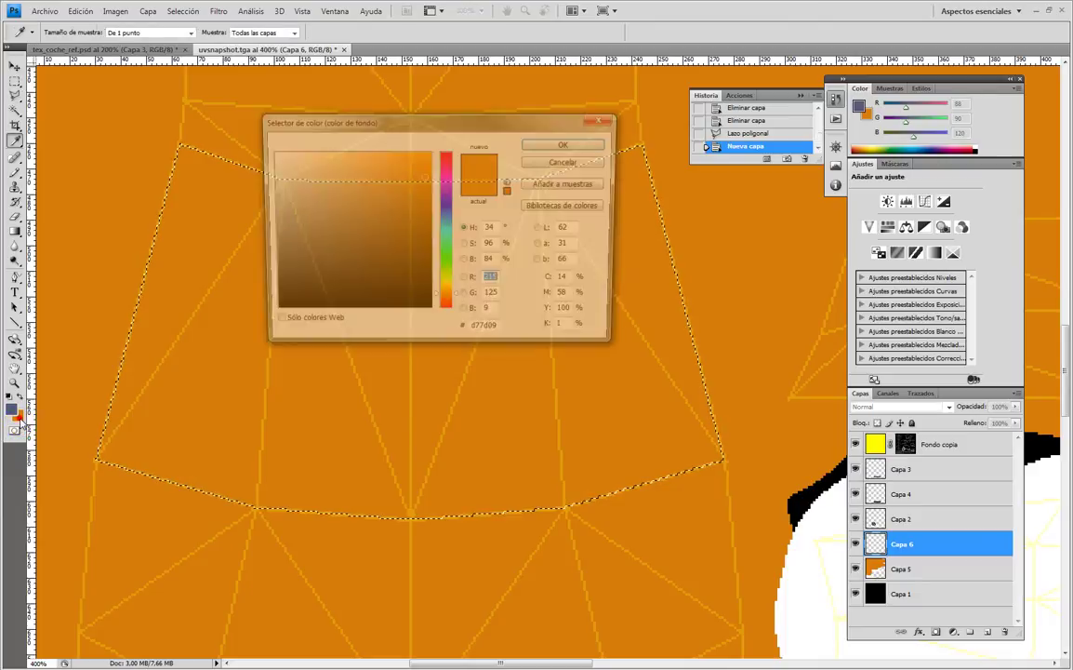
mouse_move(329, 230)
left_mouse_down()
mouse_move(288, 237)
mouse_move(283, 263)
left_mouse_up()
left_click(553, 149)
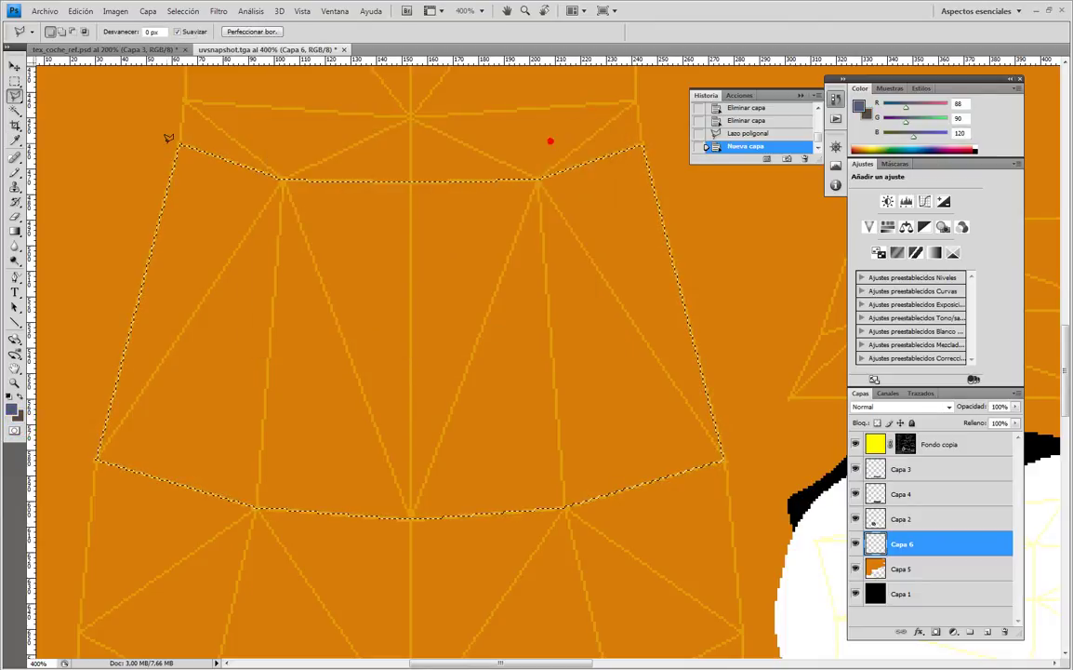
Fill the selected section with a vertical foreground-to-background gradient, blue-grey at its upper edge and dark grey at its lower edge.
left_click(15, 231)
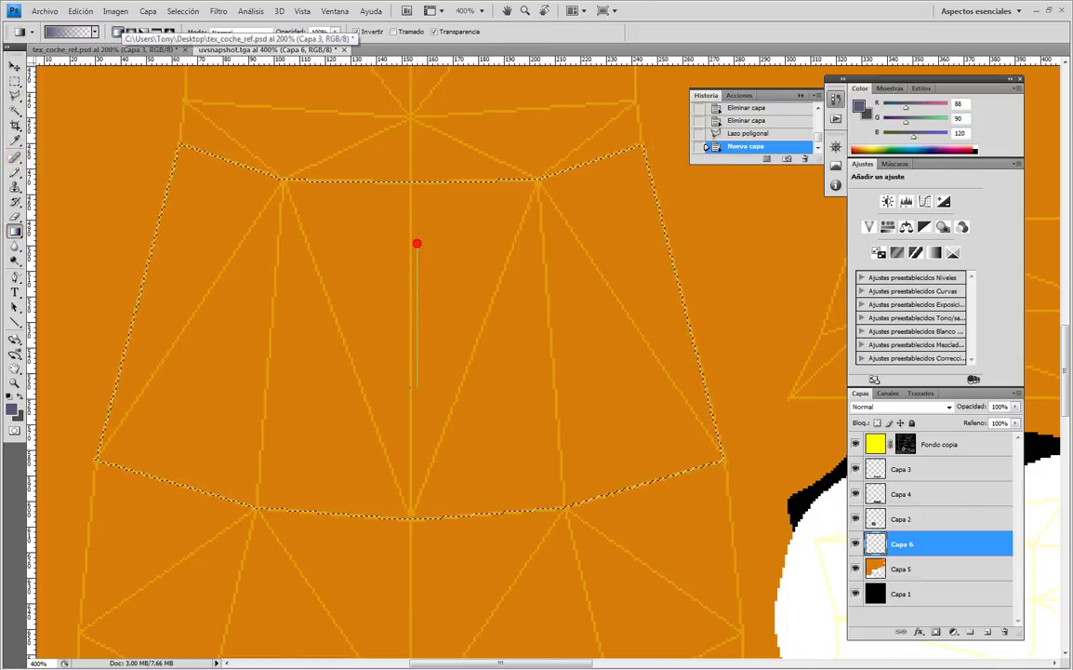
left_click_drag(410, 377, 409, 386)
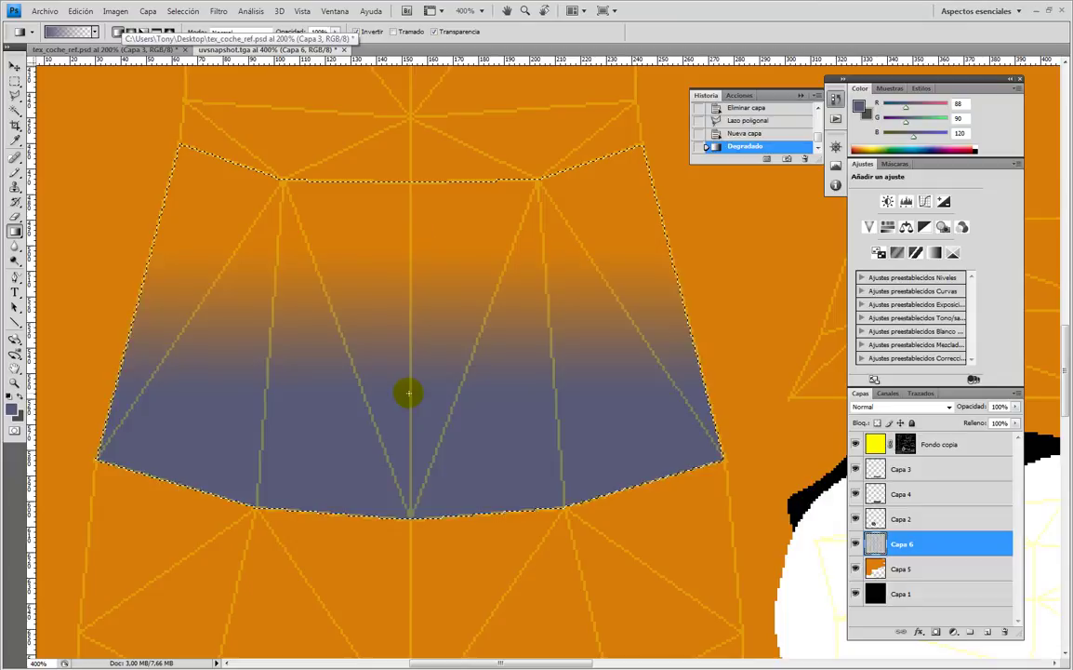
left_click(94, 32)
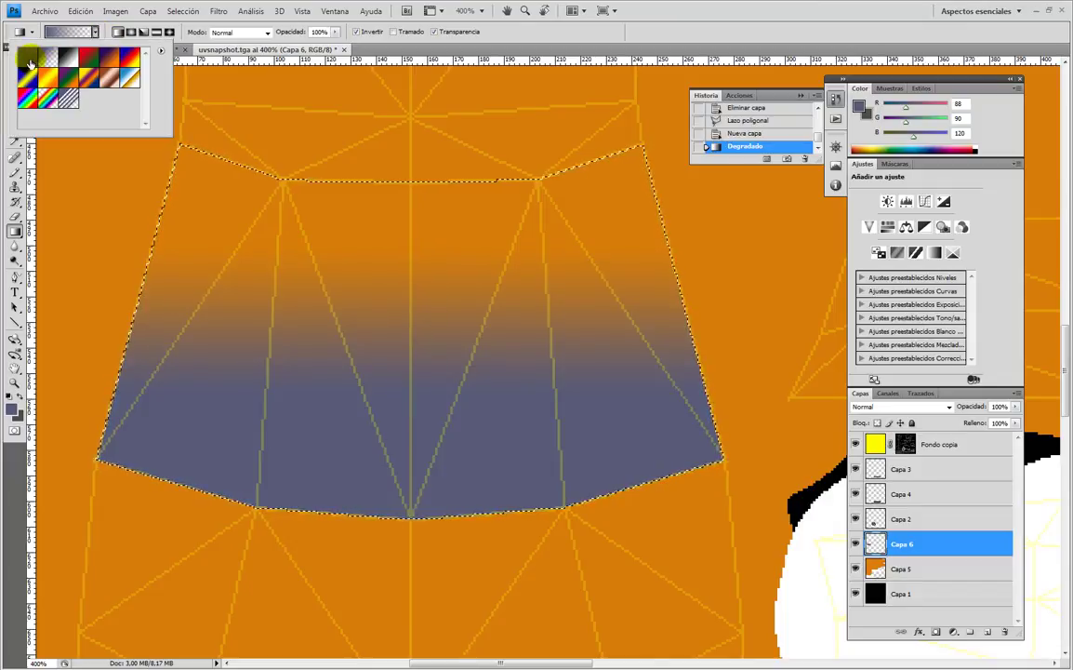
double_click(31, 63)
left_click_drag(407, 428, 413, 428)
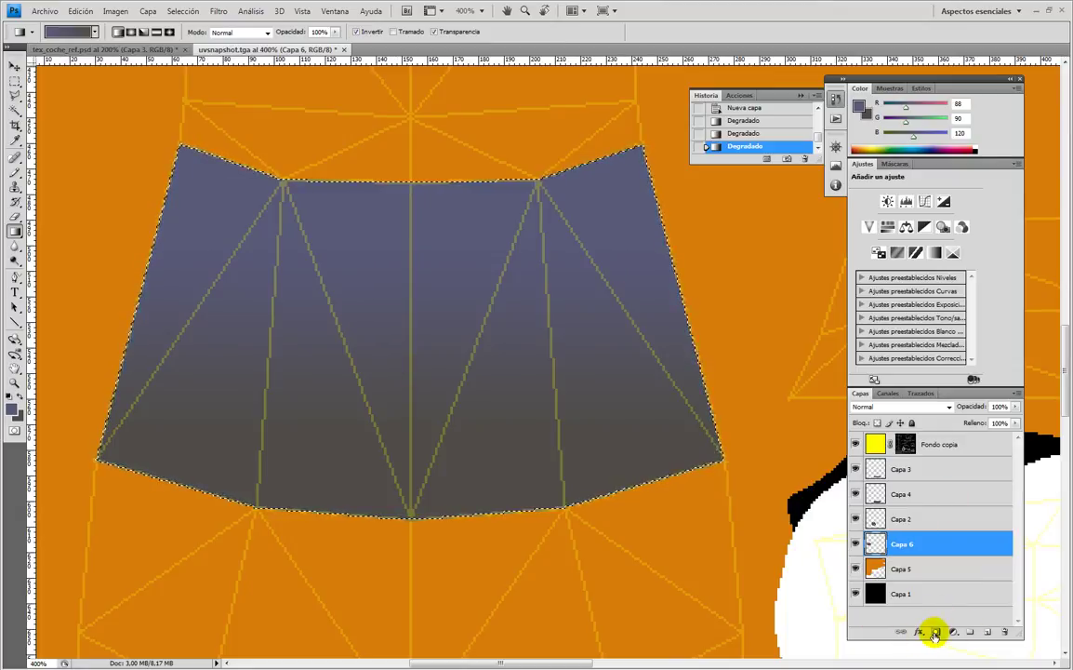
Try an inner shadow layer style on Capa 6, switch it off and enable an inner glow instead.
left_click(927, 633)
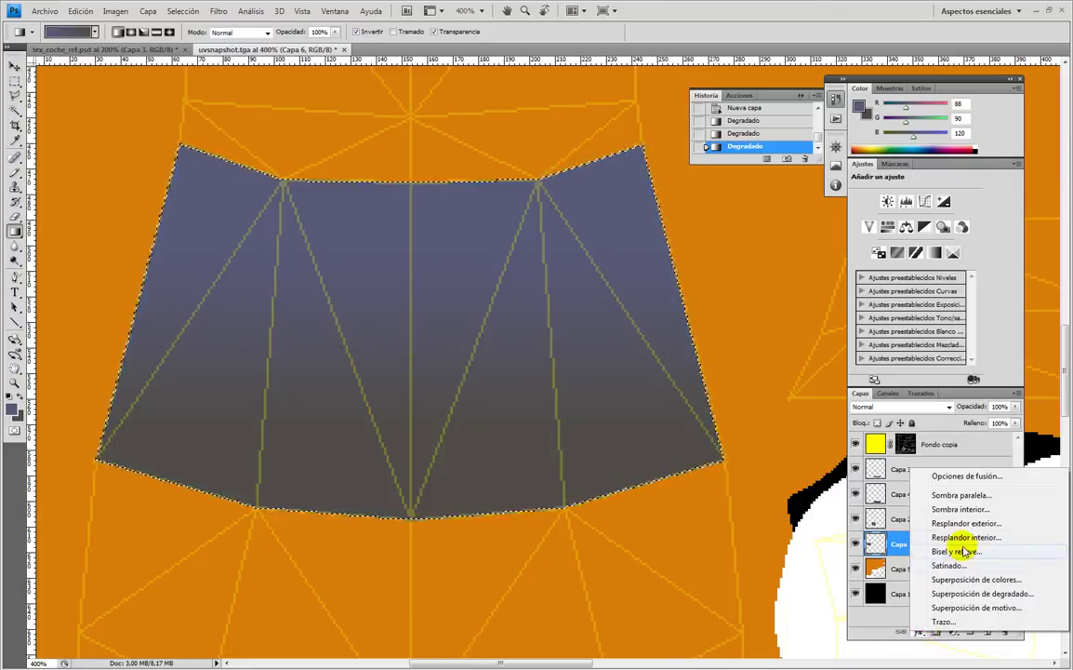
left_click(963, 515)
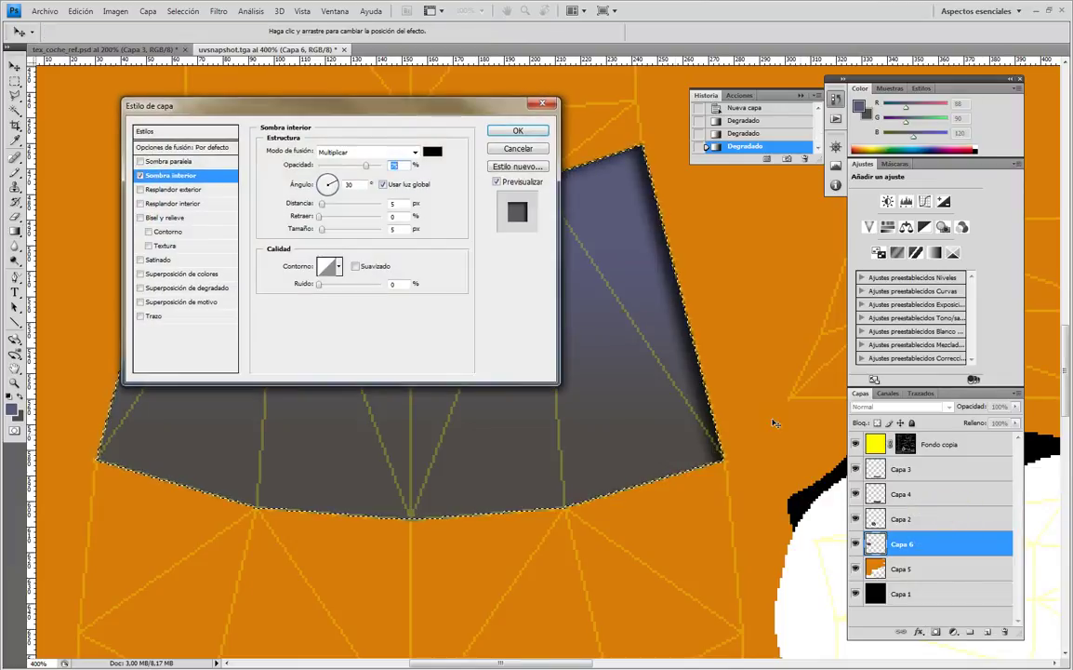
left_click_drag(431, 116, 603, 312)
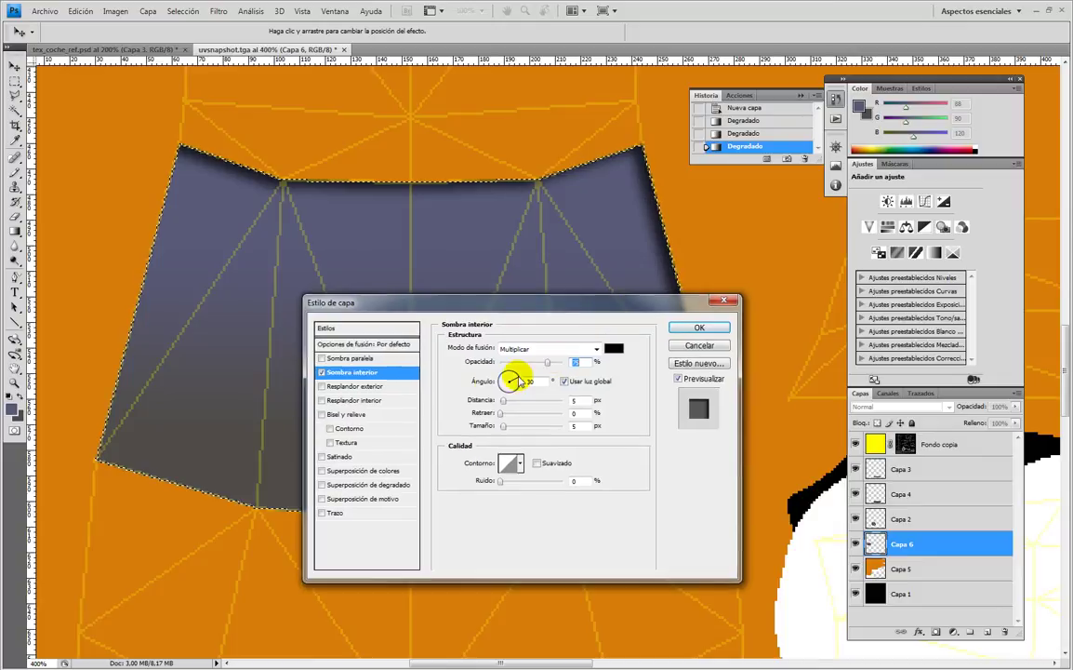
left_click(322, 372)
left_click(322, 400)
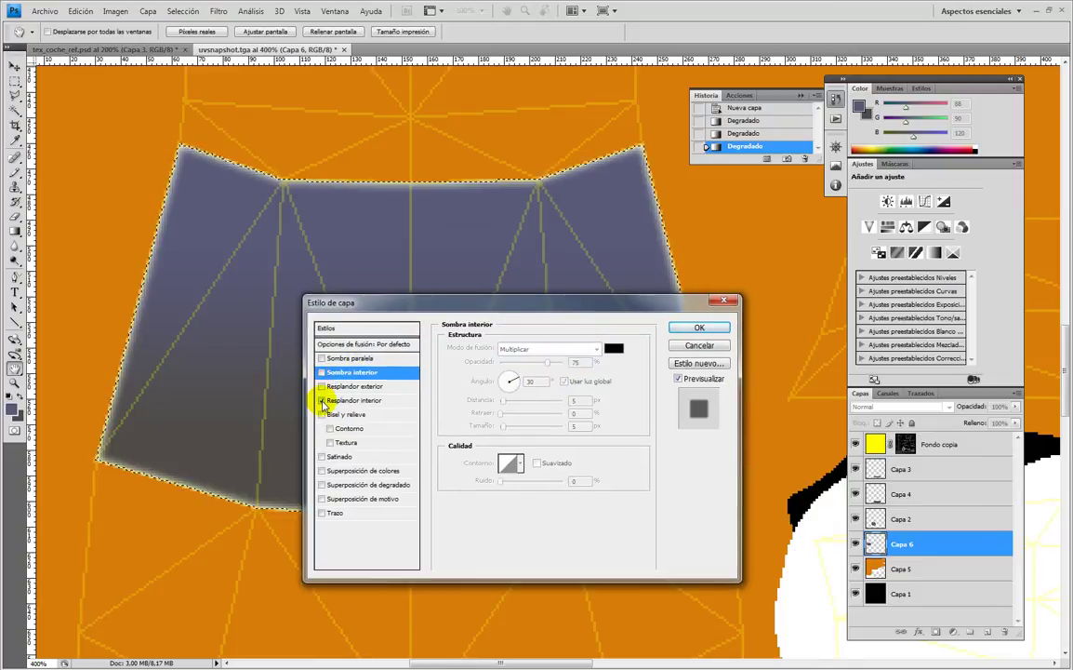
left_click(340, 400)
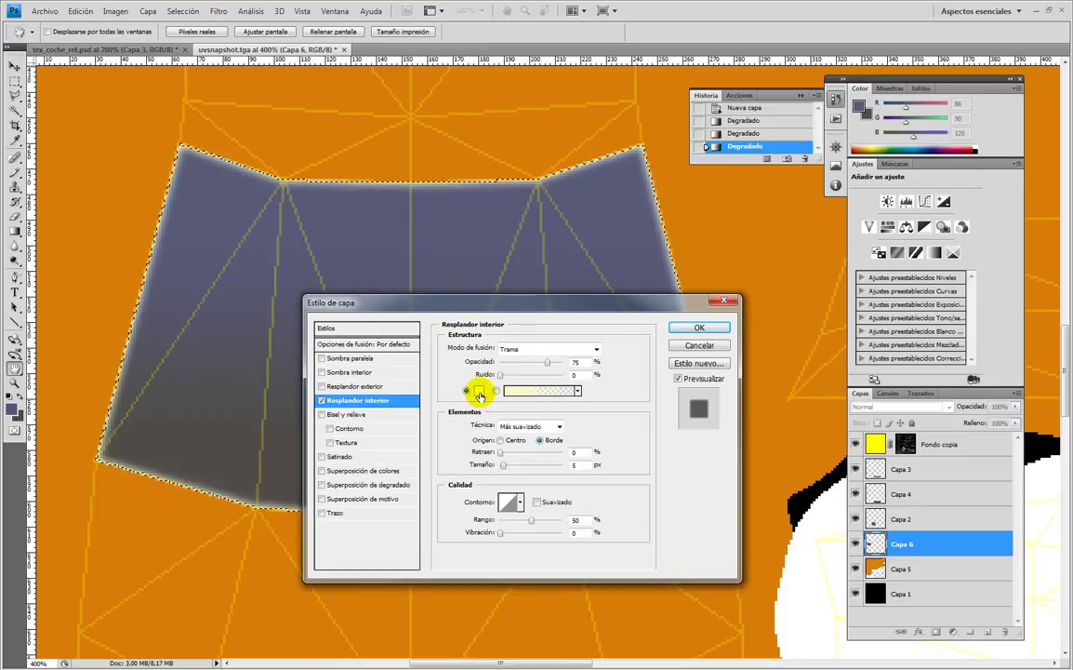
left_click(481, 392)
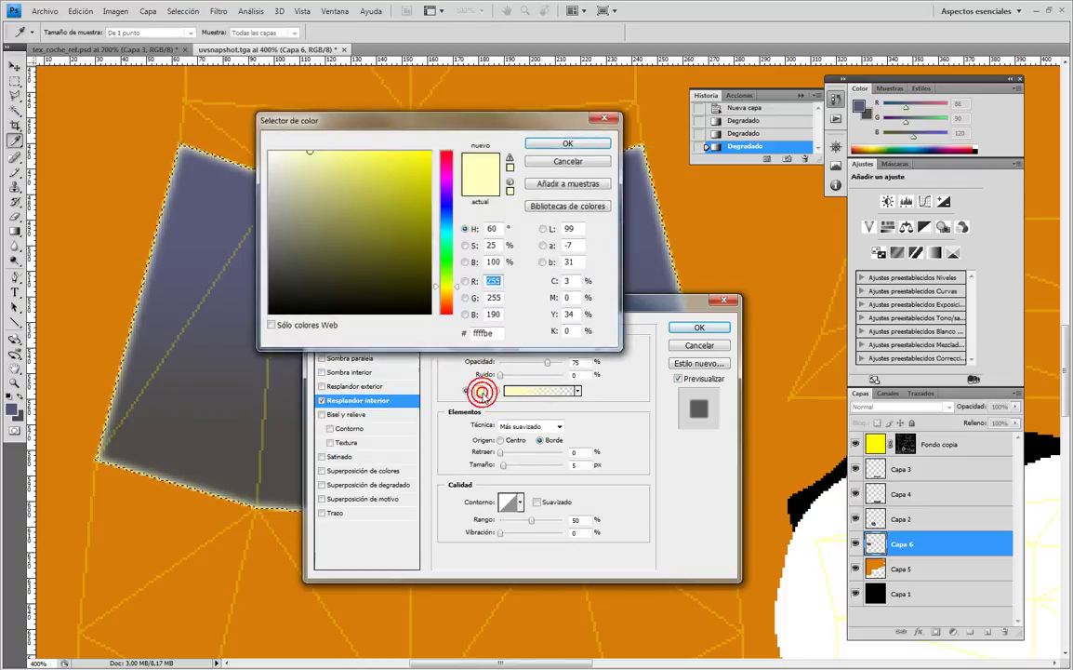
left_click(270, 309)
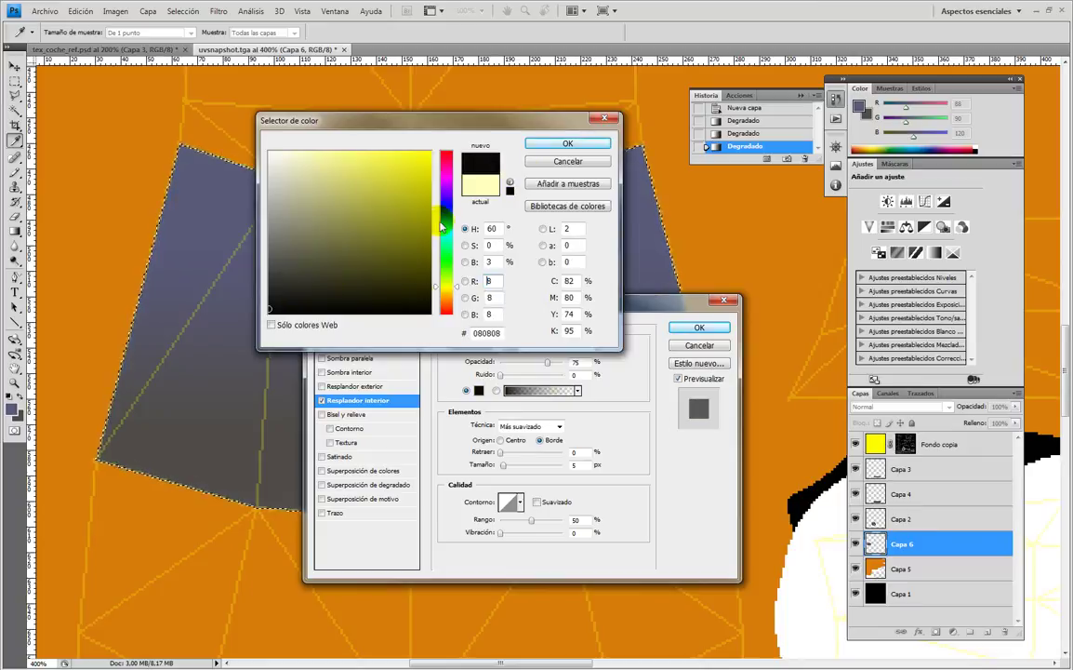
left_click(569, 159)
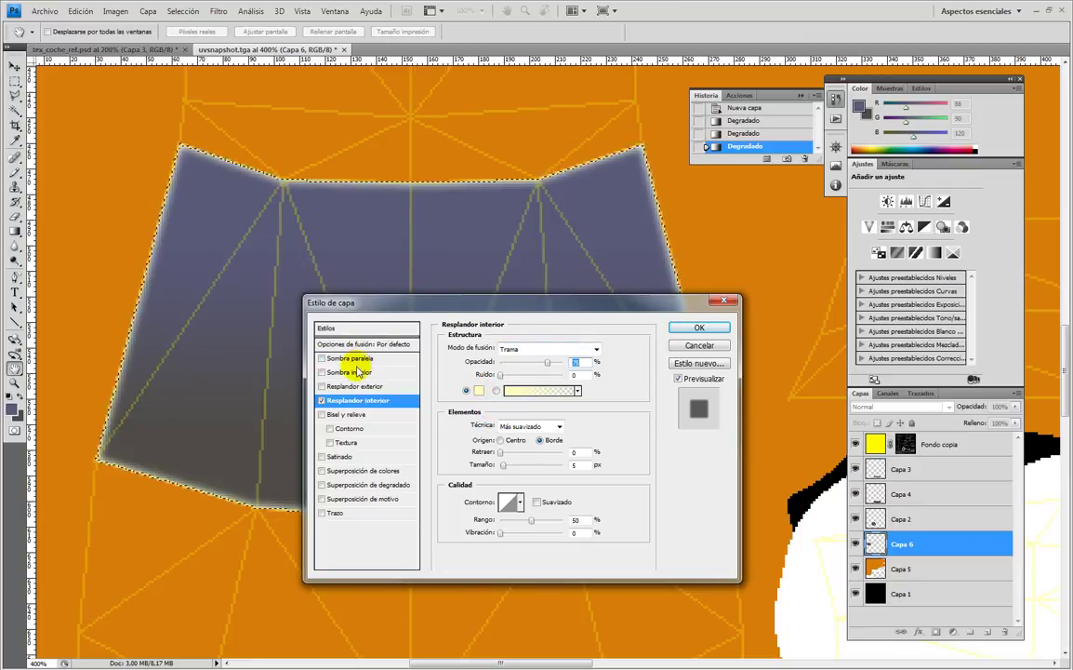
Try drop shadow, inner shadow and contoured bevel effects on Capa 6, switching them and the inner glow off.
left_click(331, 361)
left_click(321, 371)
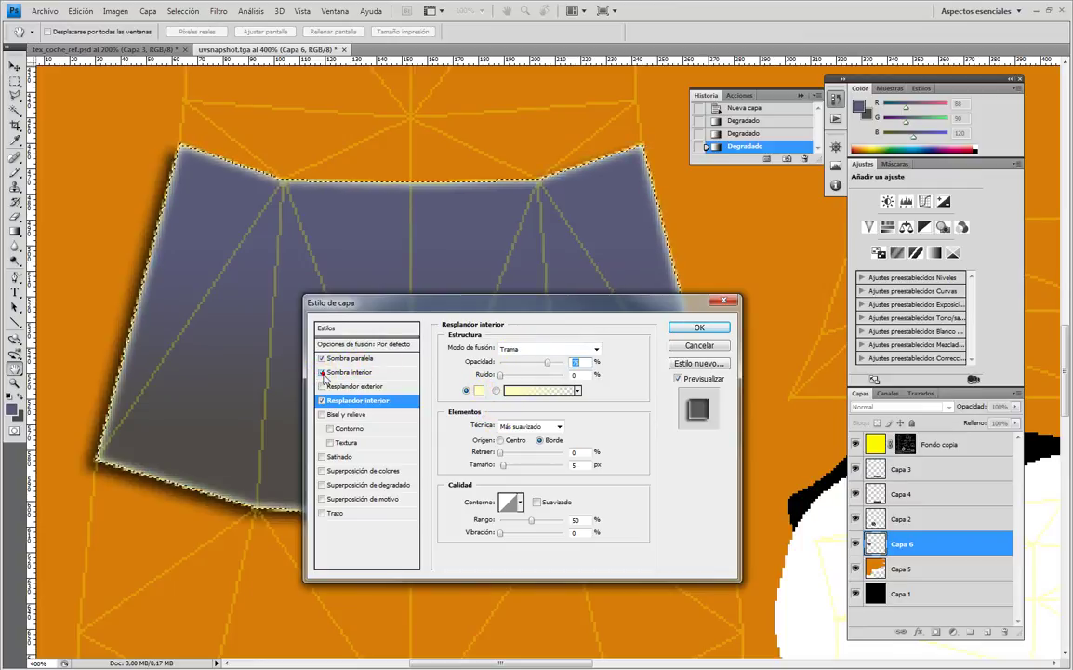
left_click(321, 400)
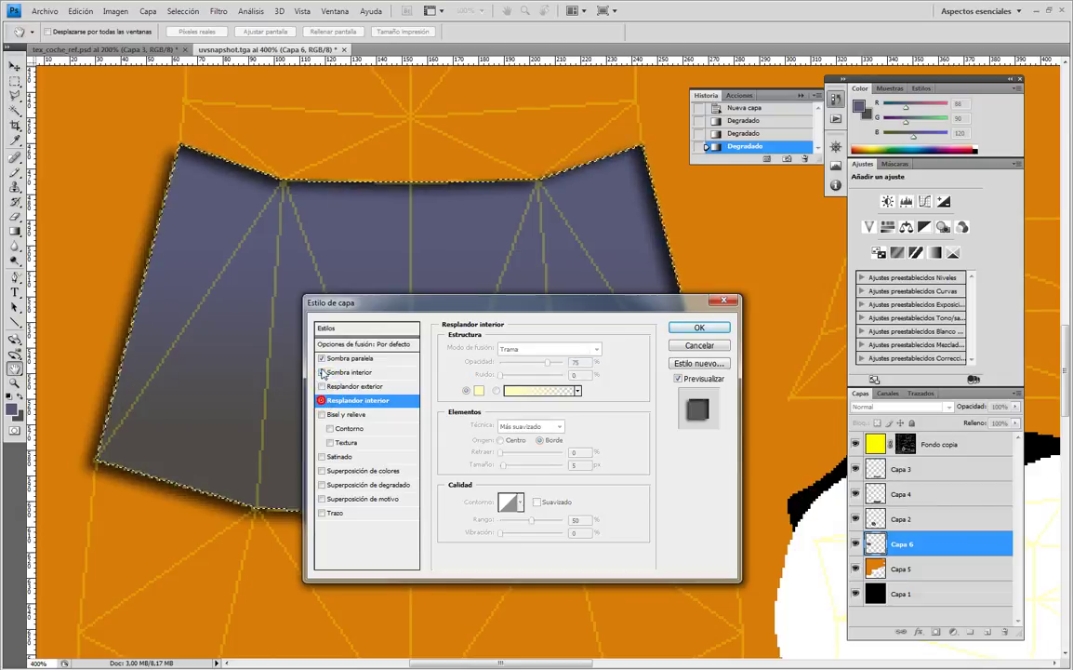
left_click(322, 358)
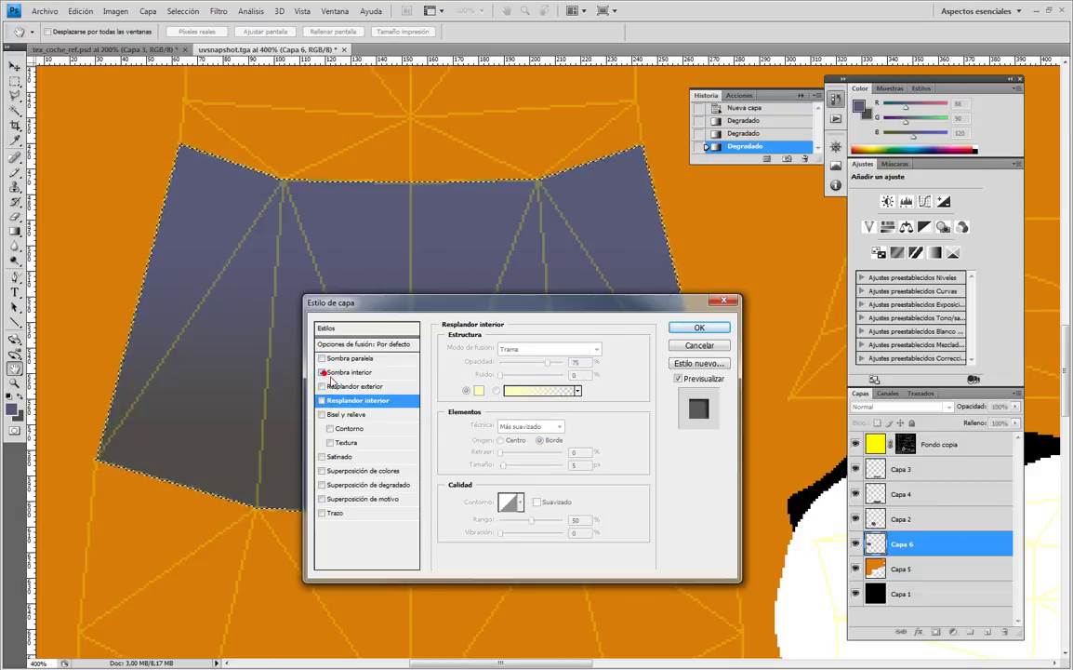
left_click(346, 372)
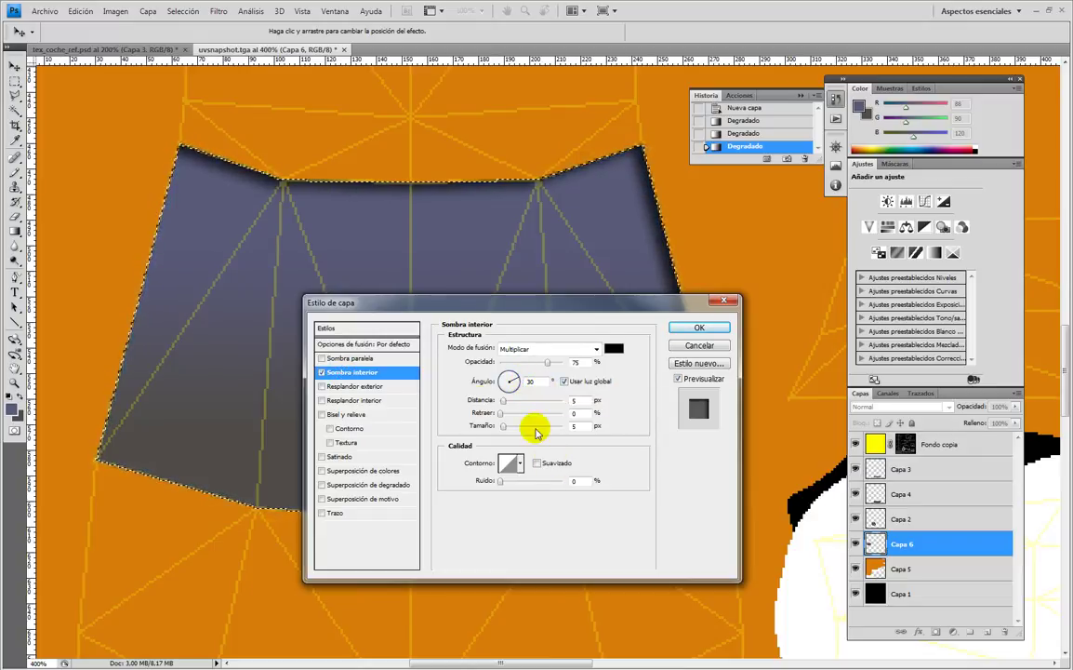
left_click(322, 373)
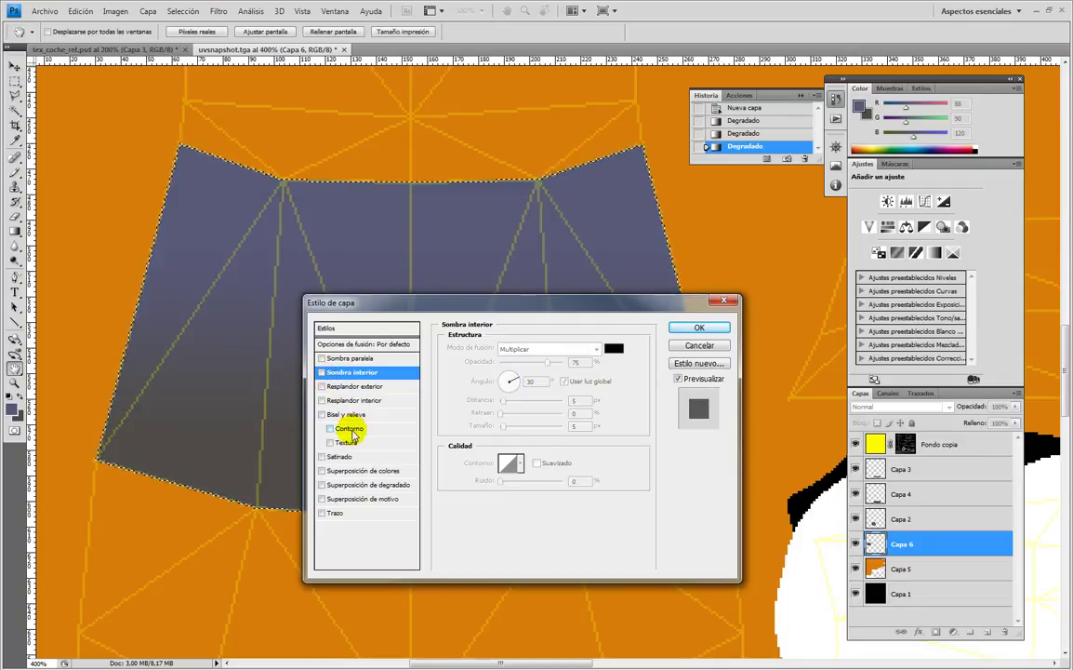
left_click(330, 429)
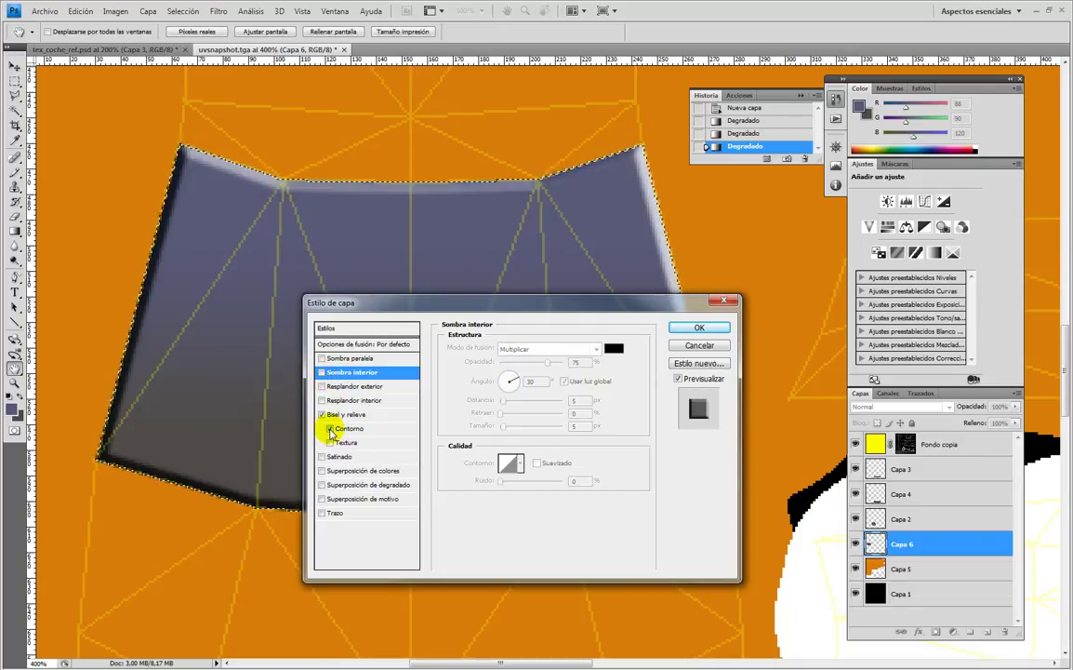
left_click(330, 428)
Enable a stroke effect on Capa 6 and set its position to Interior.
left_click(322, 461)
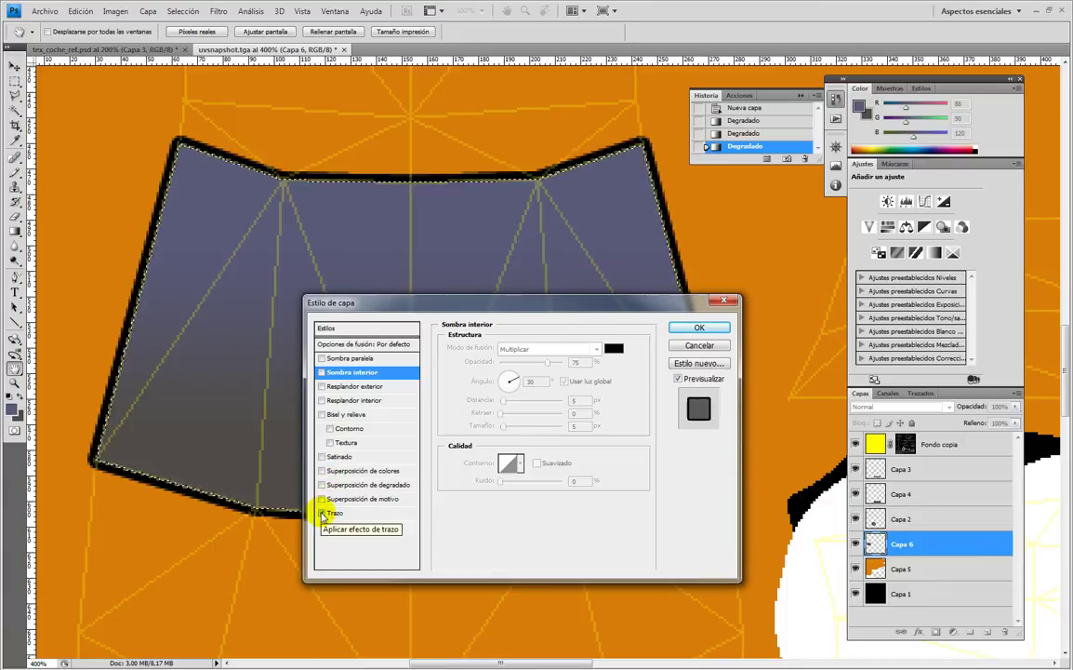
left_click(336, 513)
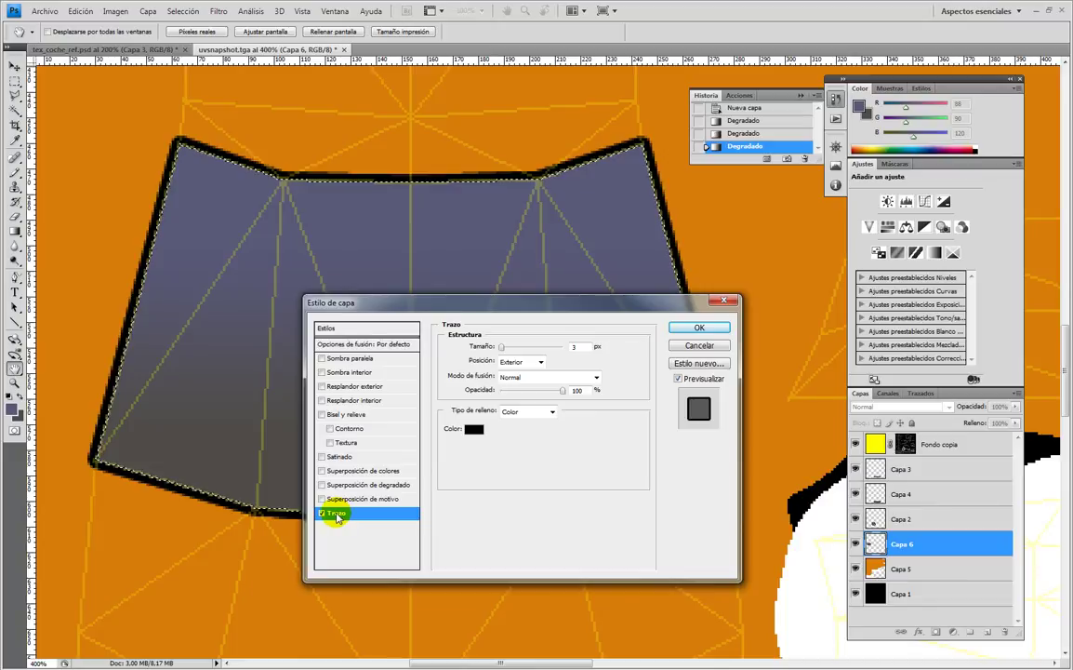
left_click(539, 362)
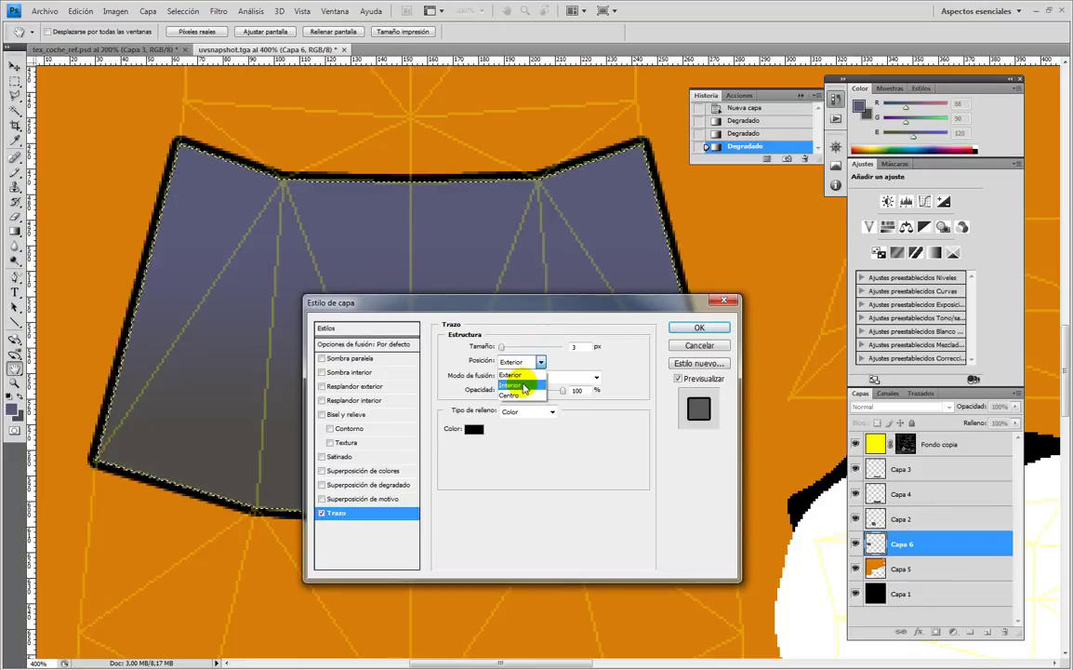
left_click(526, 386)
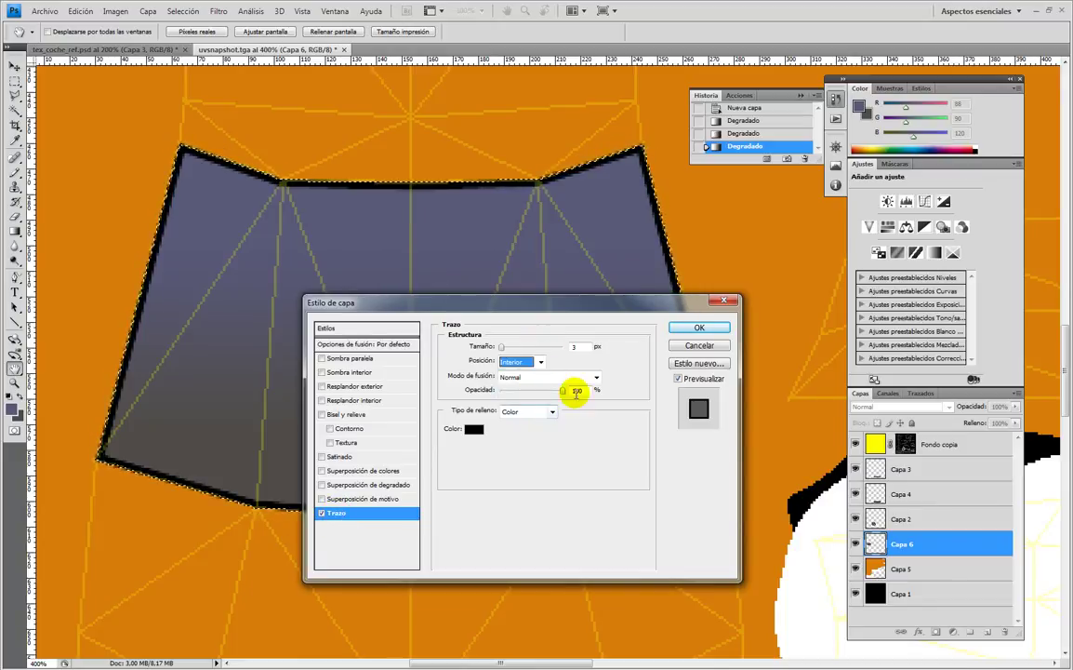
Try a gradient fill type for the stroke, then return it to a solid colour.
left_click(552, 413)
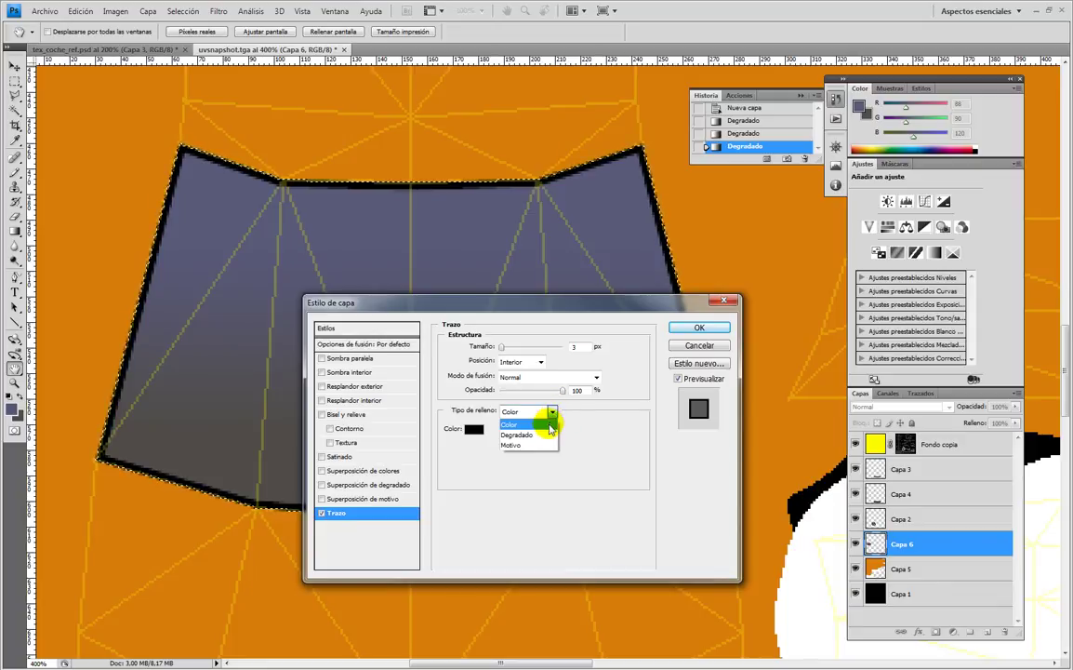
left_click(547, 434)
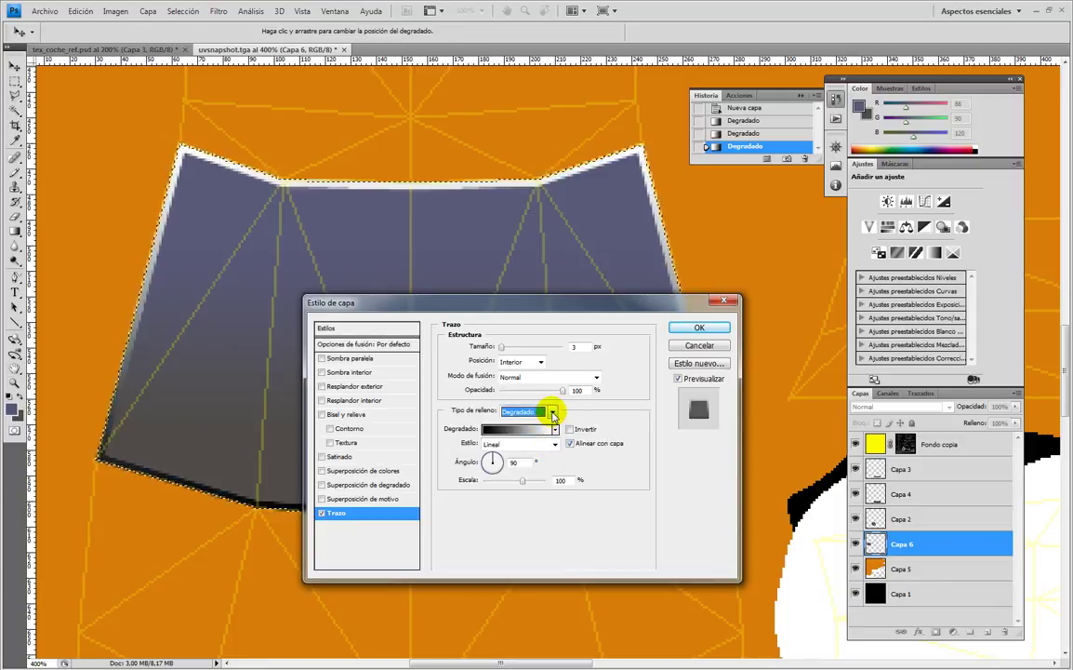
left_click(553, 415)
left_click(526, 400)
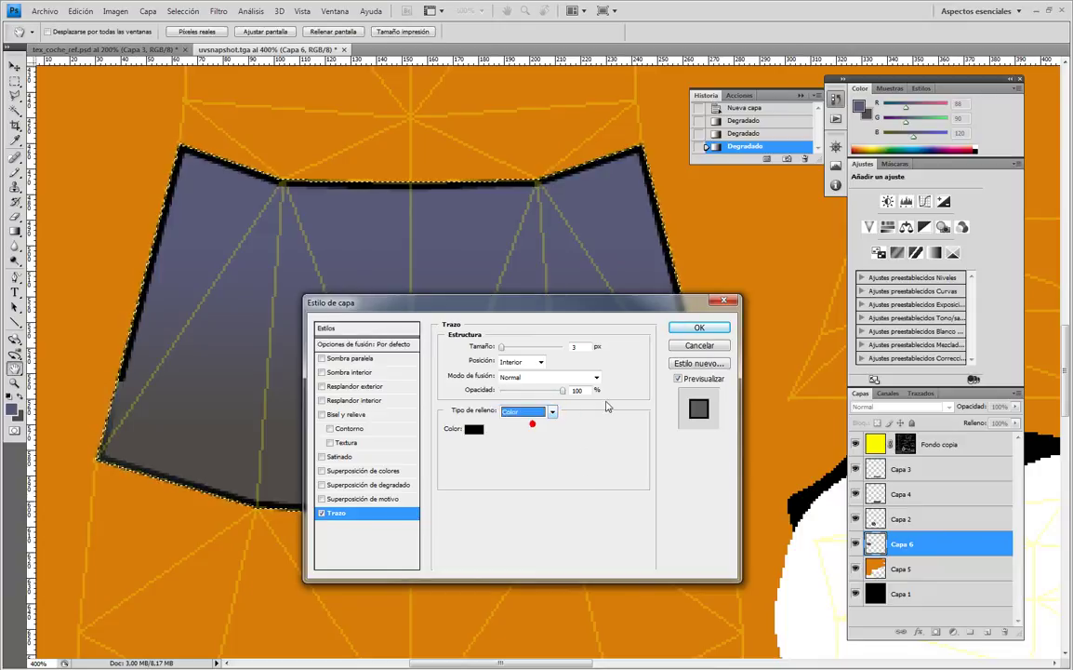
Try the stroke at reduced opacity, then set it to 100% opacity and a 1 px size.
left_click_drag(564, 390, 533, 397)
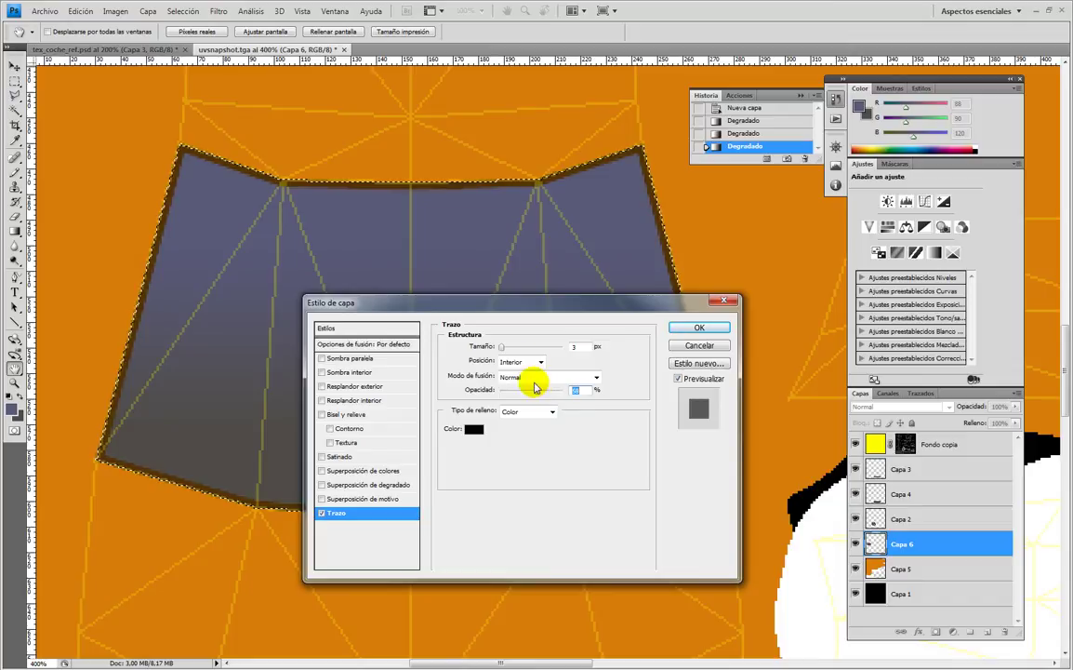
left_click(502, 348)
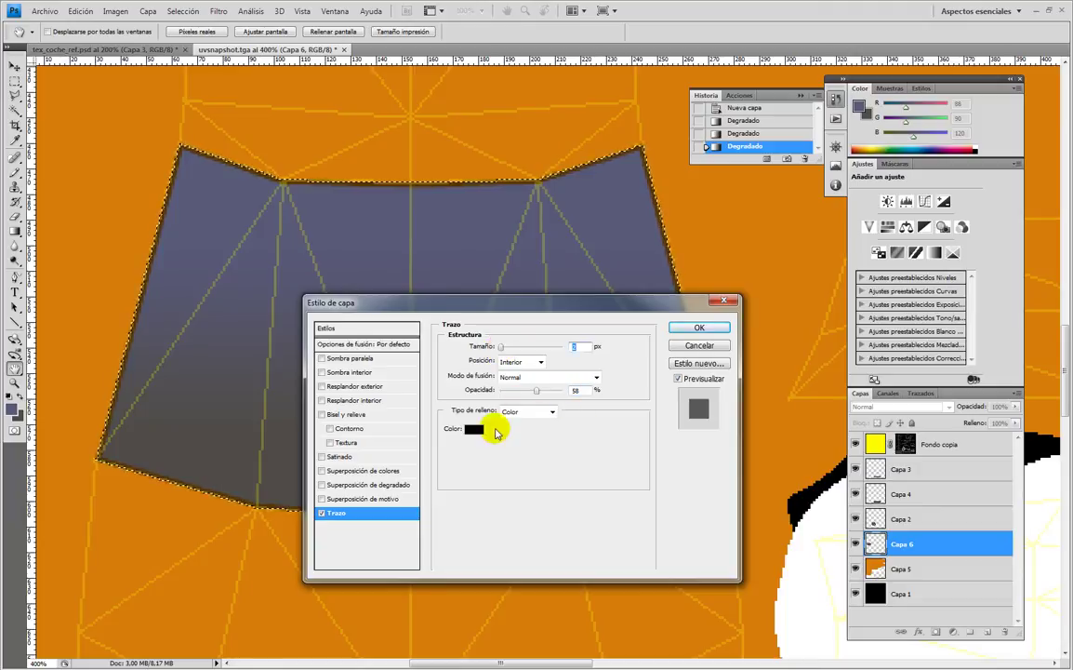
left_click_drag(541, 388, 563, 391)
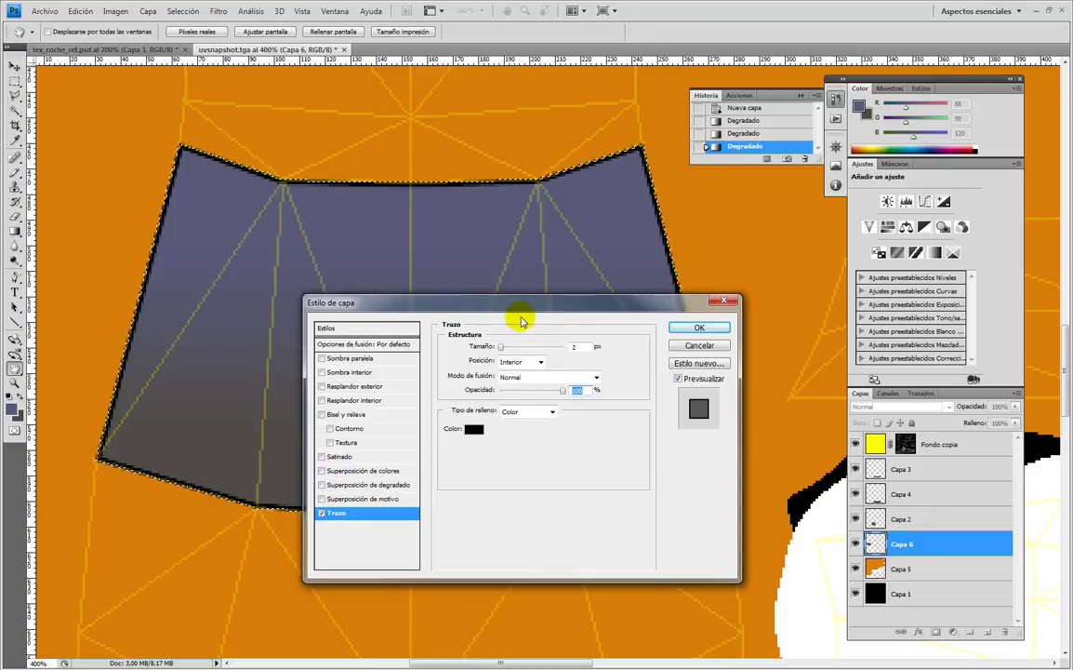
left_click_drag(578, 346, 548, 346)
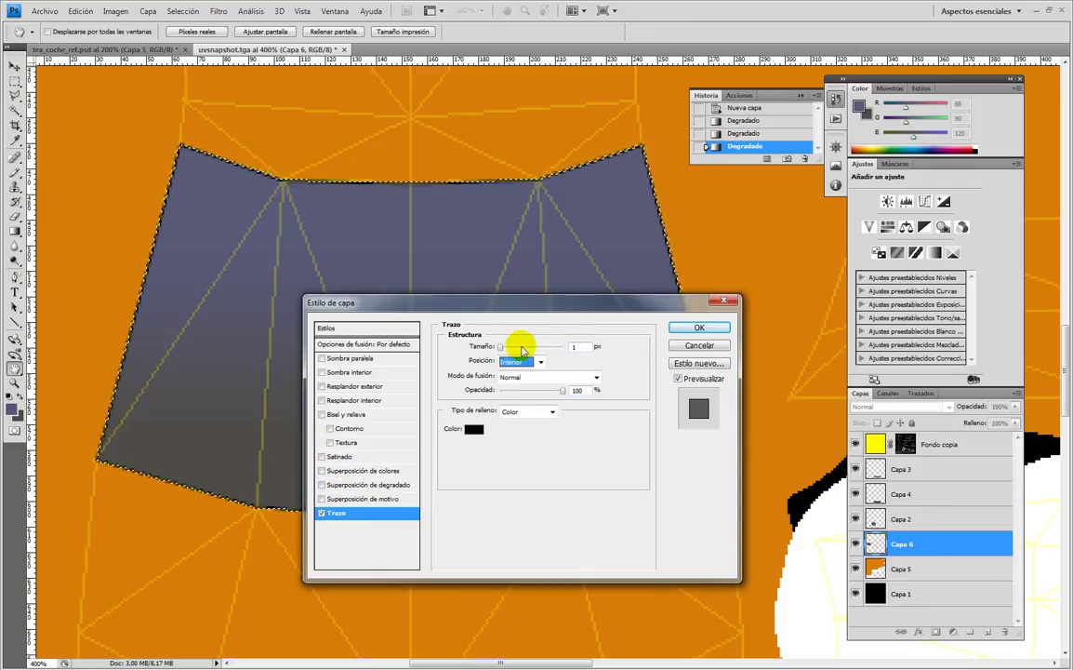
Try the bevel effect and switch it off, then enable an inner glow with a near-black colour.
left_click(344, 415)
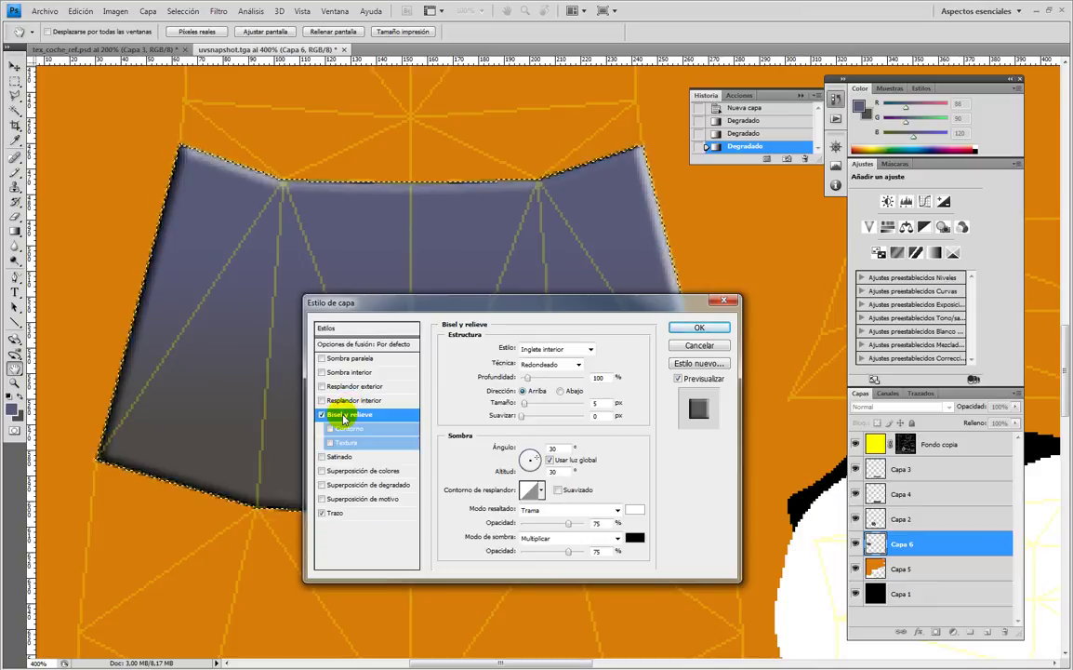
left_click(323, 415)
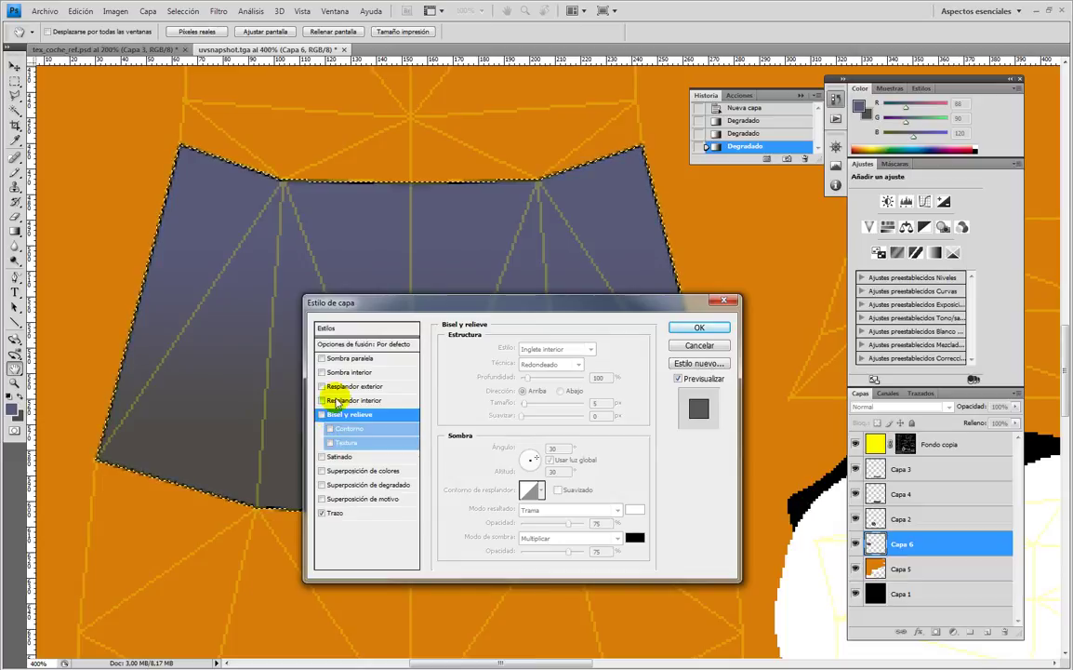
left_click(339, 401)
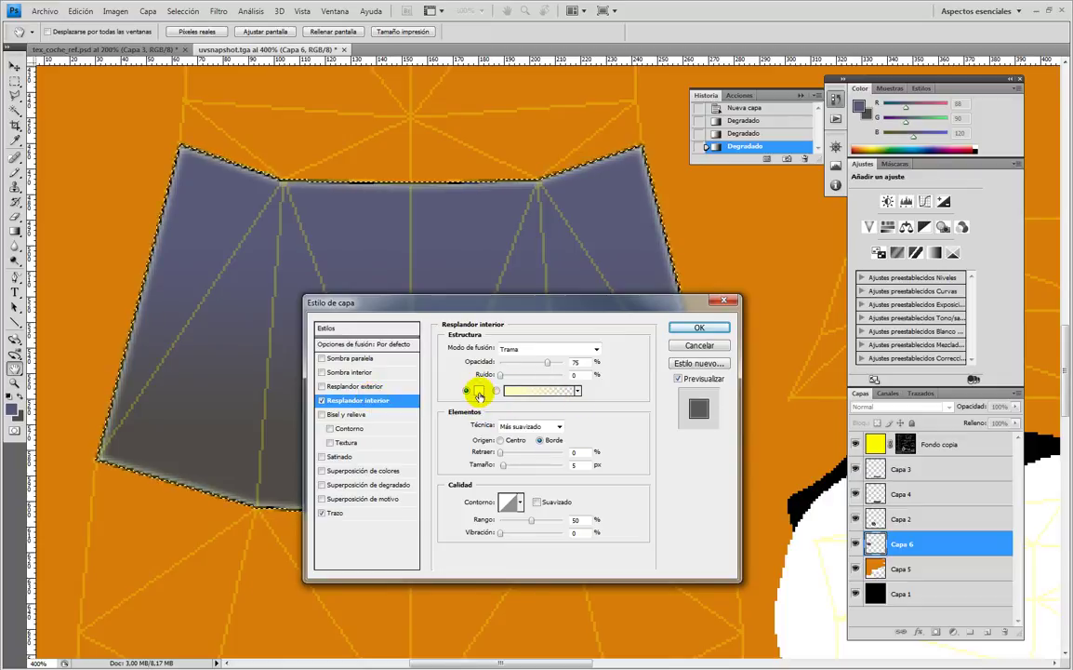
left_click(479, 390)
left_click_drag(378, 253, 273, 303)
left_click(553, 145)
Set the inner glow's blend mode to Oscurecer, apply the layer style and clear the selection.
left_click(558, 426)
left_click(607, 425)
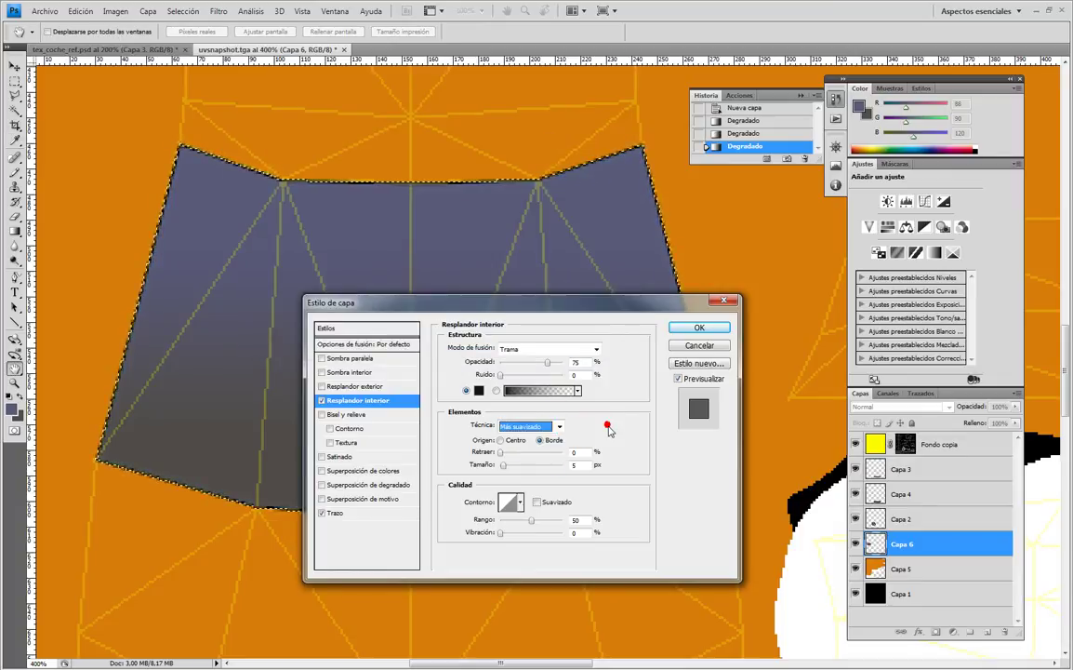
left_click(597, 349)
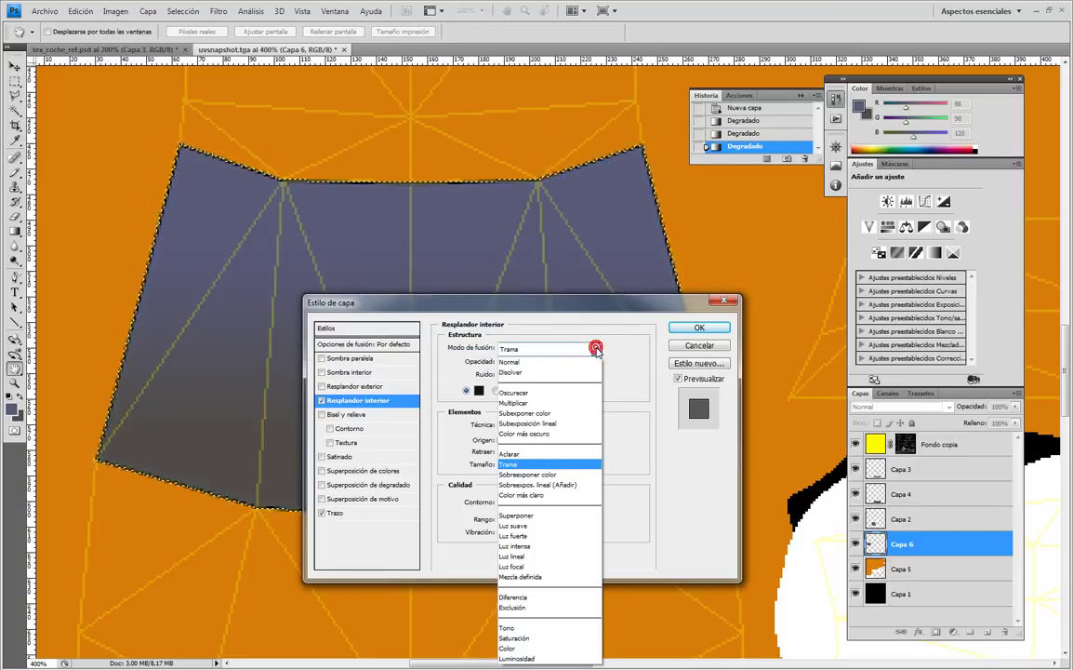
left_click(563, 392)
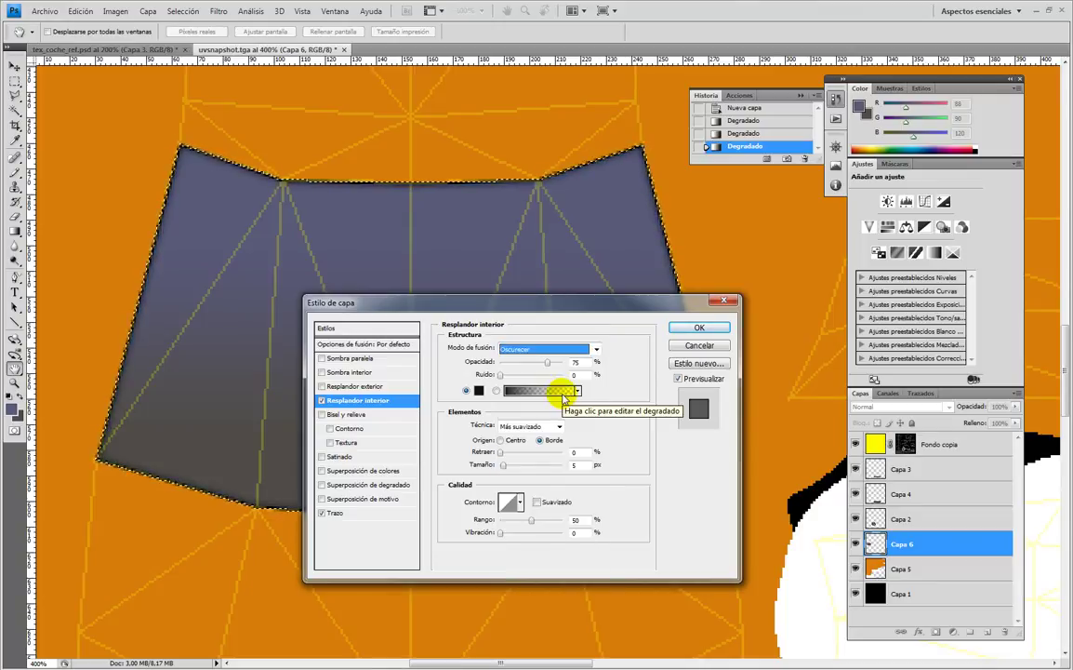
left_click(697, 327)
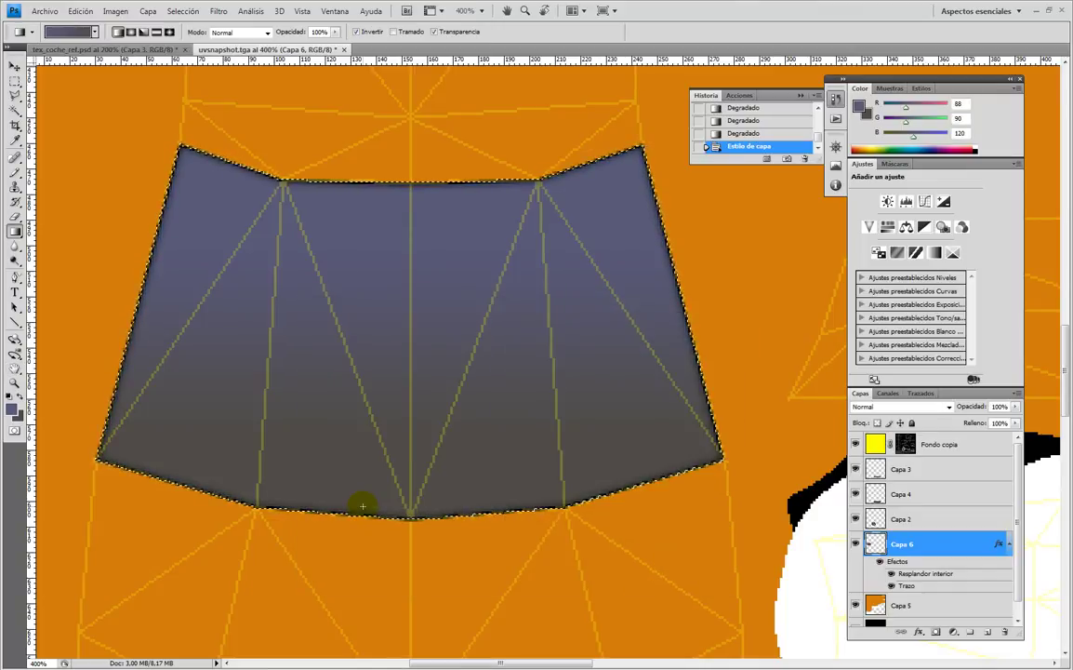
key("ctrl+d")
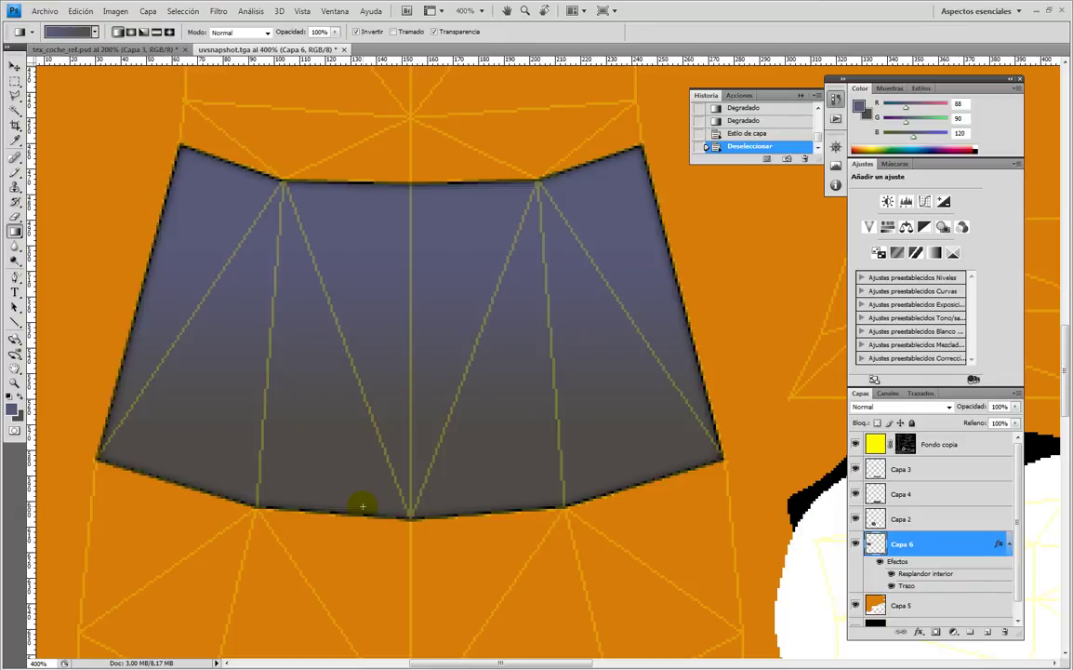
Hide the Fondo copia wireframe layer and check the shaded glass against the surrounding texture.
left_click(856, 445)
key("ctrl+minus")
key("ctrl+minus")
key("ctrl+minus")
key("ctrl+minus")
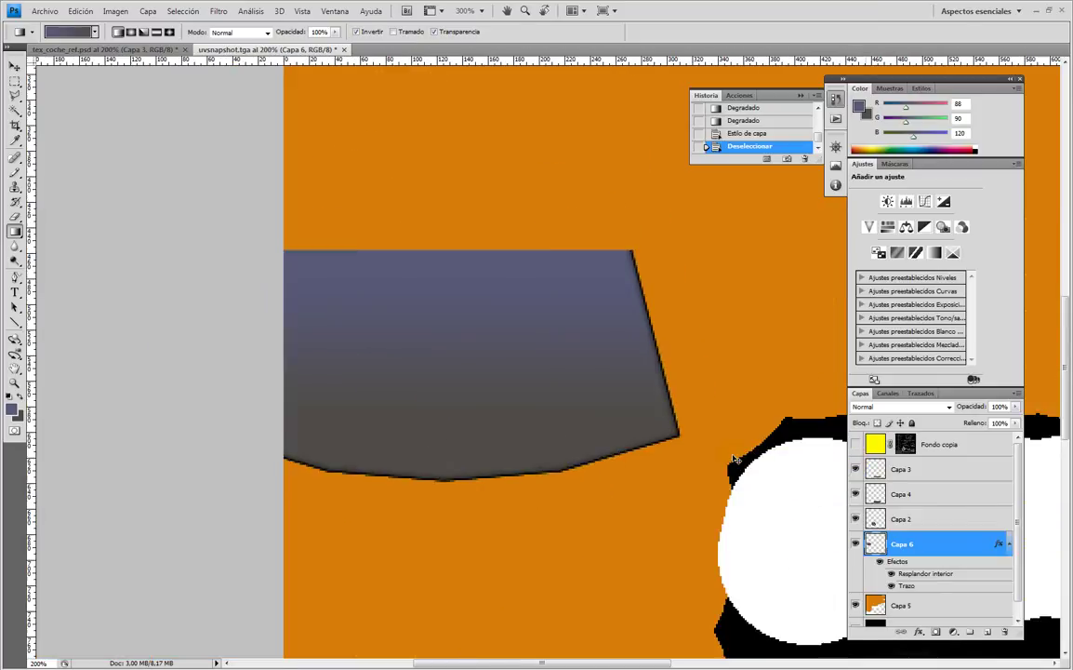
key("ctrl+plus")
key("ctrl+plus")
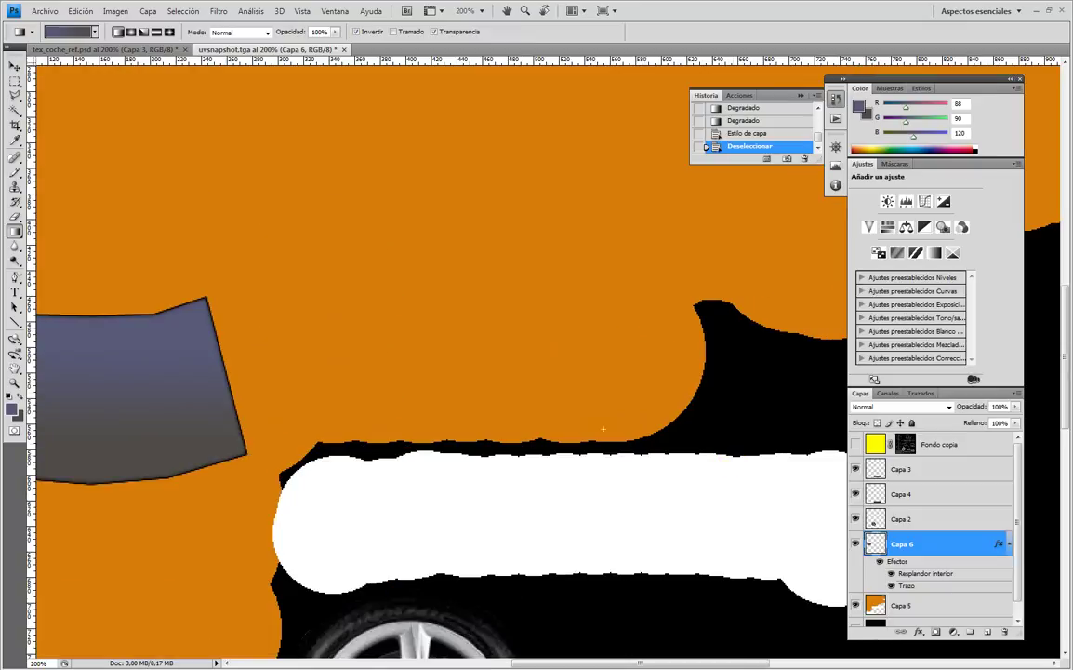
left_click_drag(285, 409, 465, 275)
Save a PNG copy in the sourceimages folder, replacing the existing textura file, with interlacing set to Ninguno.
left_click(45, 12)
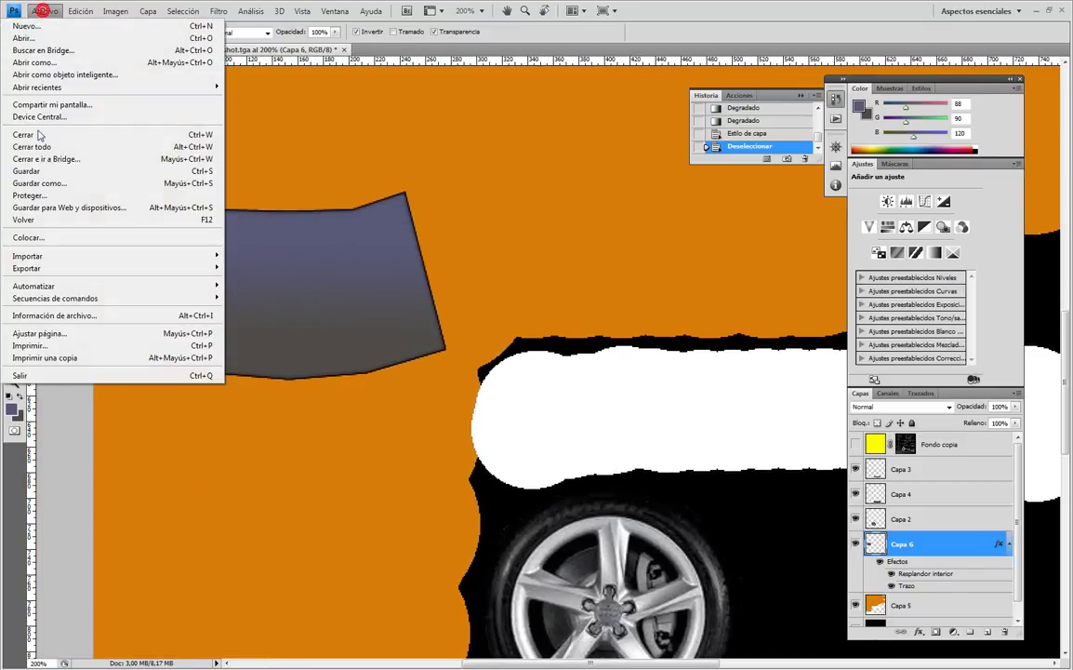
left_click(43, 184)
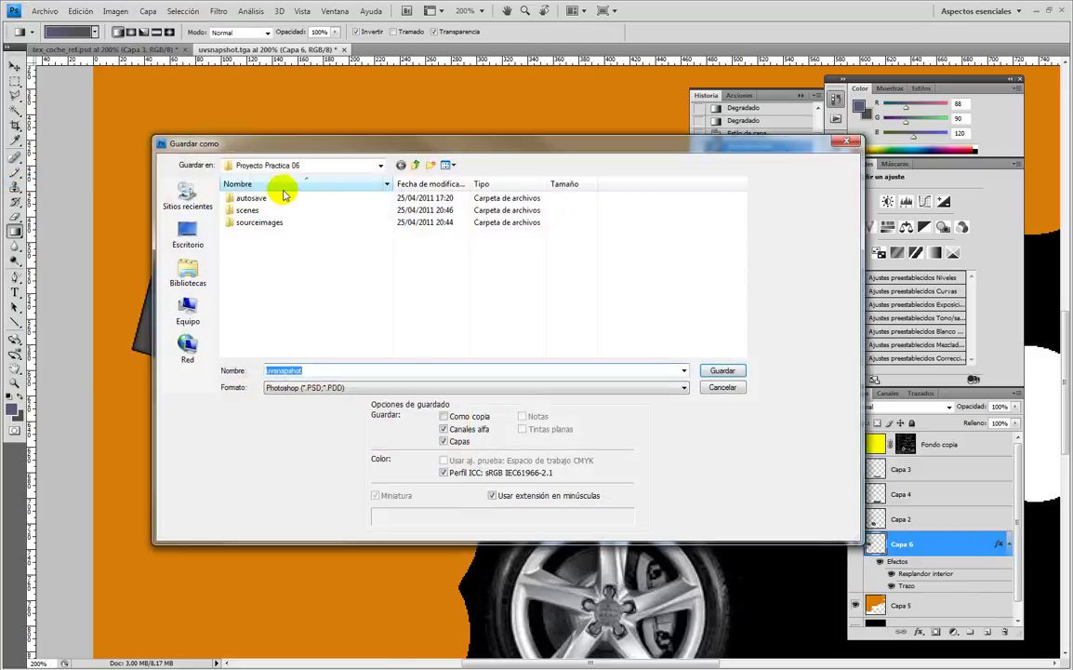
left_click(264, 224)
double_click(263, 224)
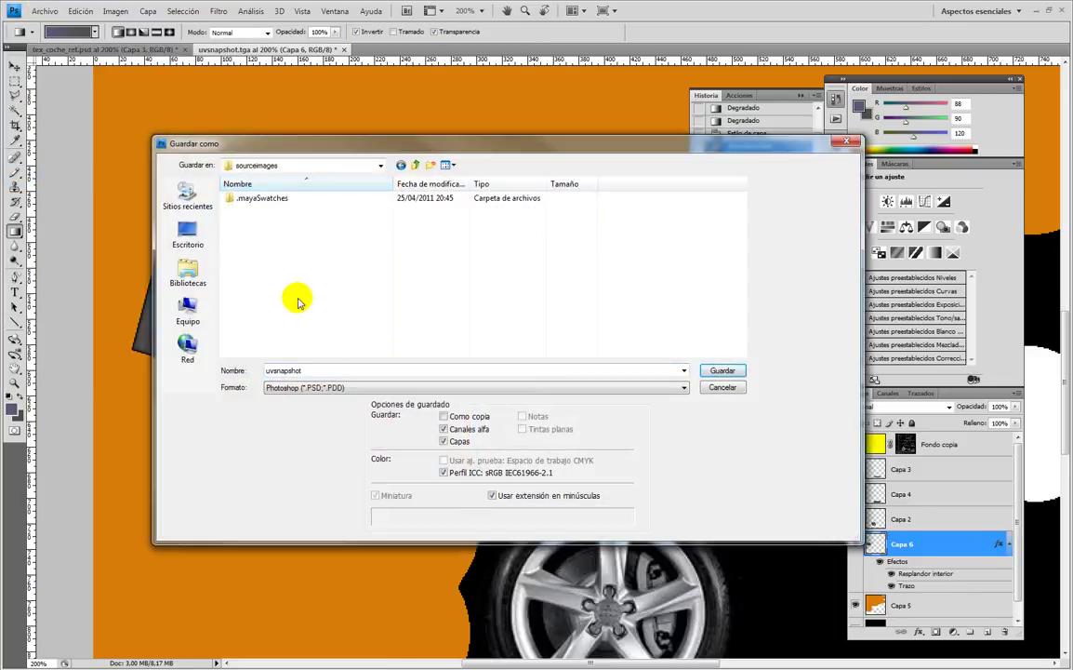
left_click(328, 389)
left_click(287, 541)
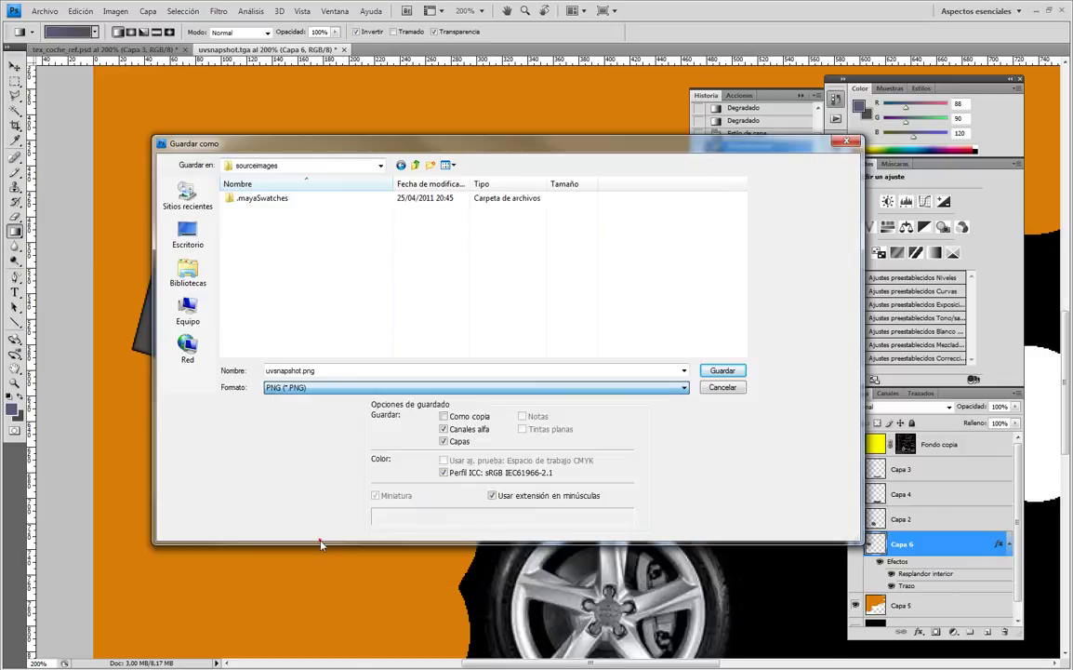
left_click(250, 211)
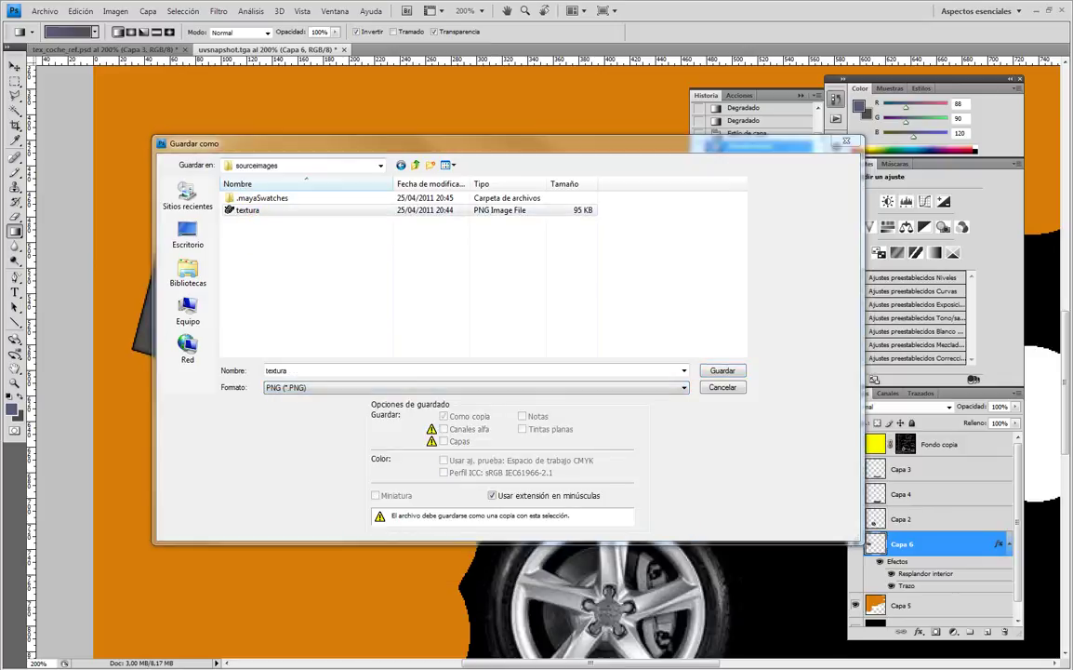
key("Return")
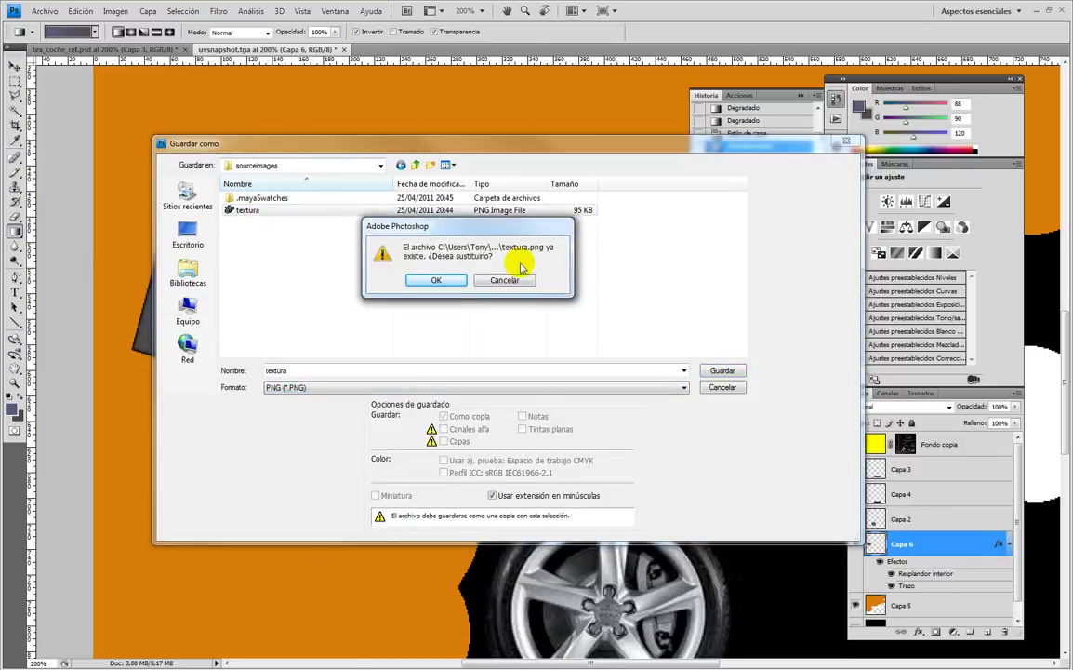
left_click(423, 275)
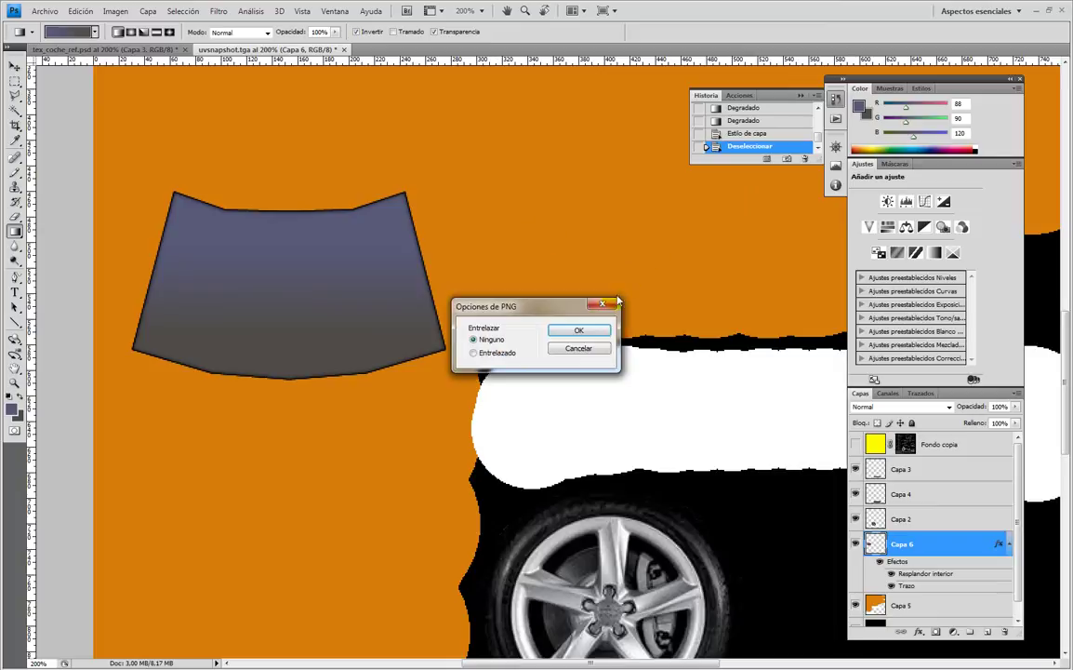
left_click(598, 332)
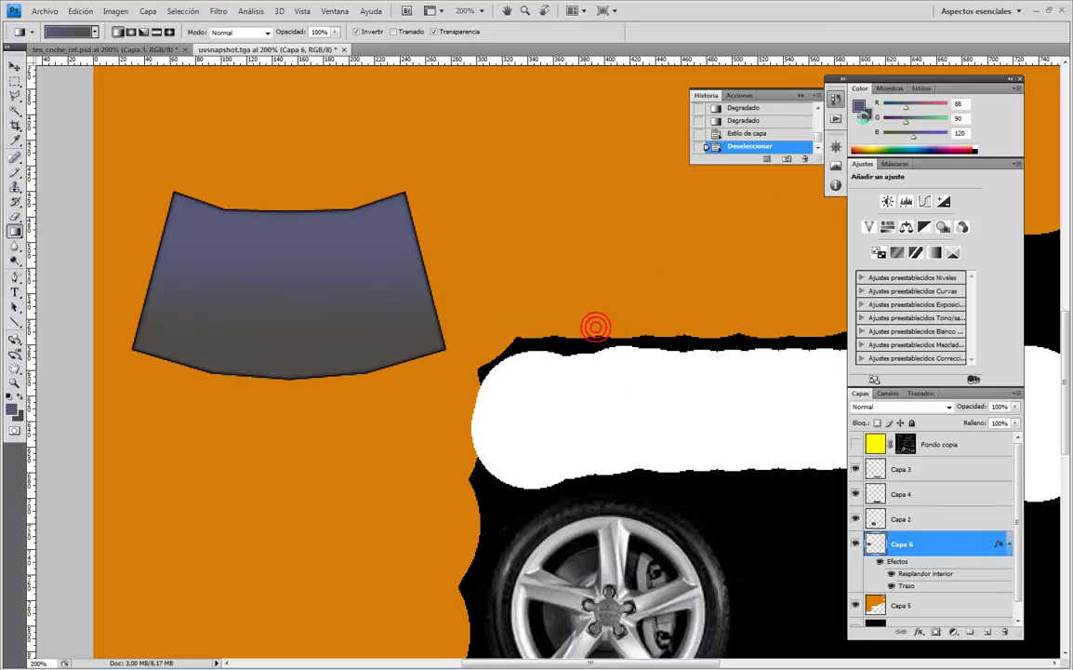
Switch to Maya, refresh the car's texture, and inspect the shaded windscreen and bodywork on the model from several angles.
left_click(1035, 12)
left_click(549, 306)
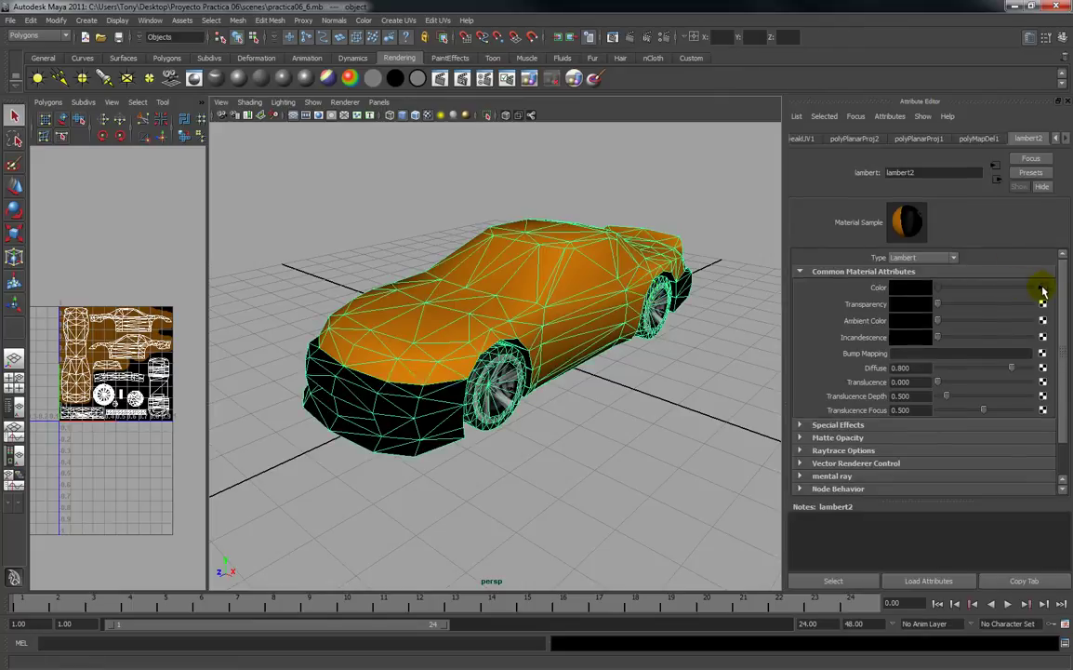
left_click_drag(591, 260, 617, 291, "alt")
left_click_drag(755, 345, 378, 290, "alt")
left_click(356, 281)
right_click_drag(379, 290, 416, 410, "alt")
left_click_drag(385, 350, 347, 309, "alt")
middle_click_drag(347, 310, 367, 322, "alt")
right_click_drag(402, 339, 404, 267, "alt")
left_click_drag(403, 271, 507, 373, "alt")
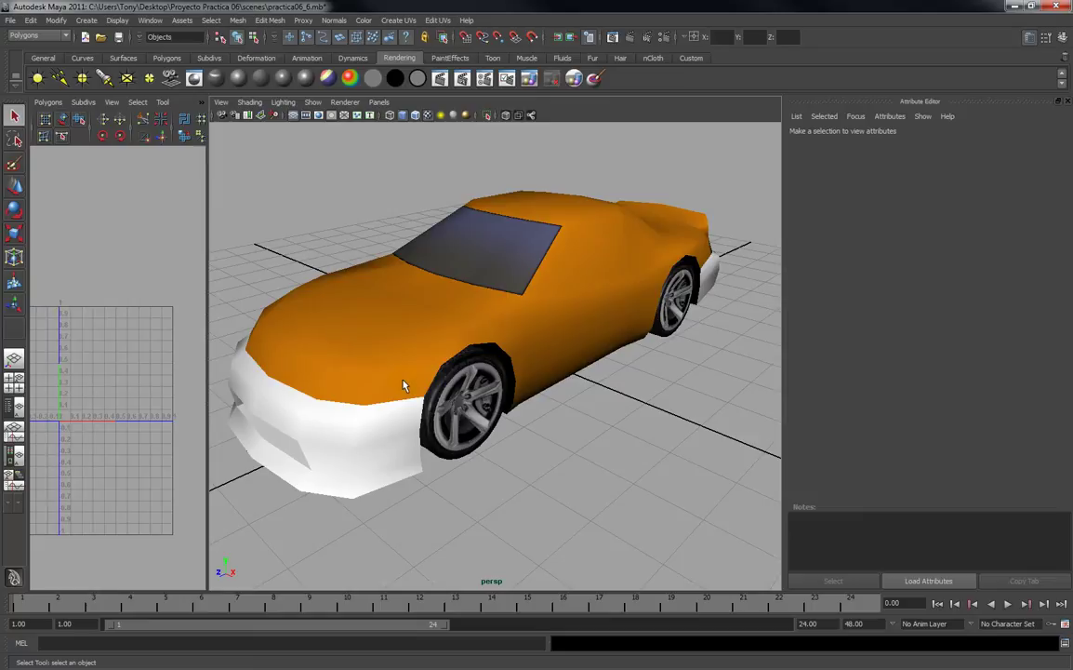
Switch back to Photoshop, show the Fondo copia wireframe layer, and bring up the tex_coche_ref.psd reference with its selection cleared.
left_click(606, 193)
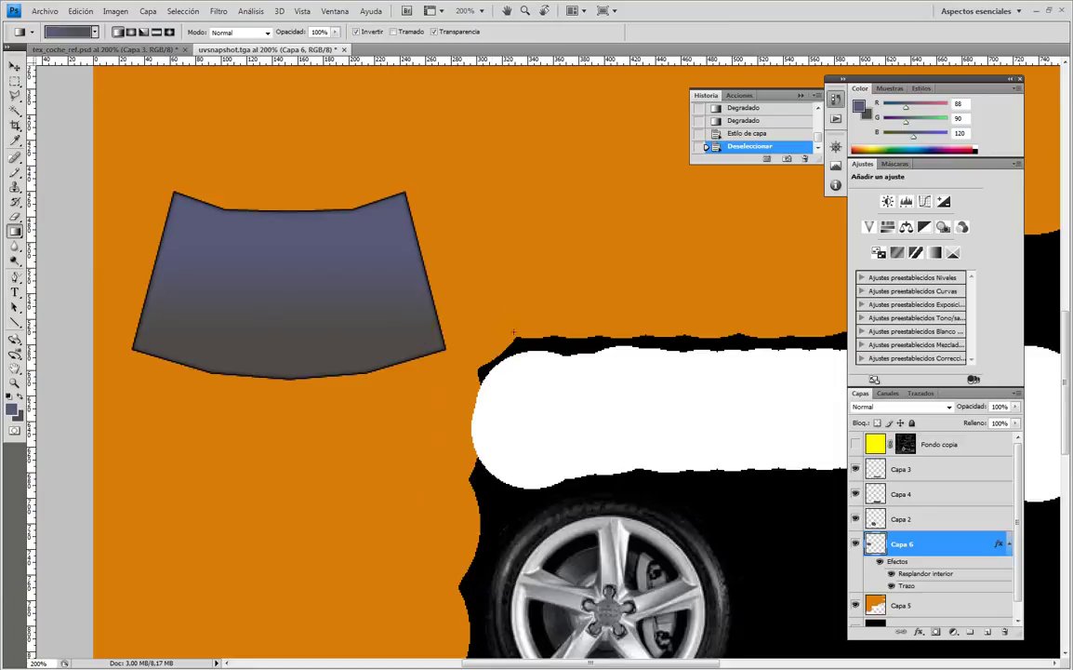
left_click(856, 444)
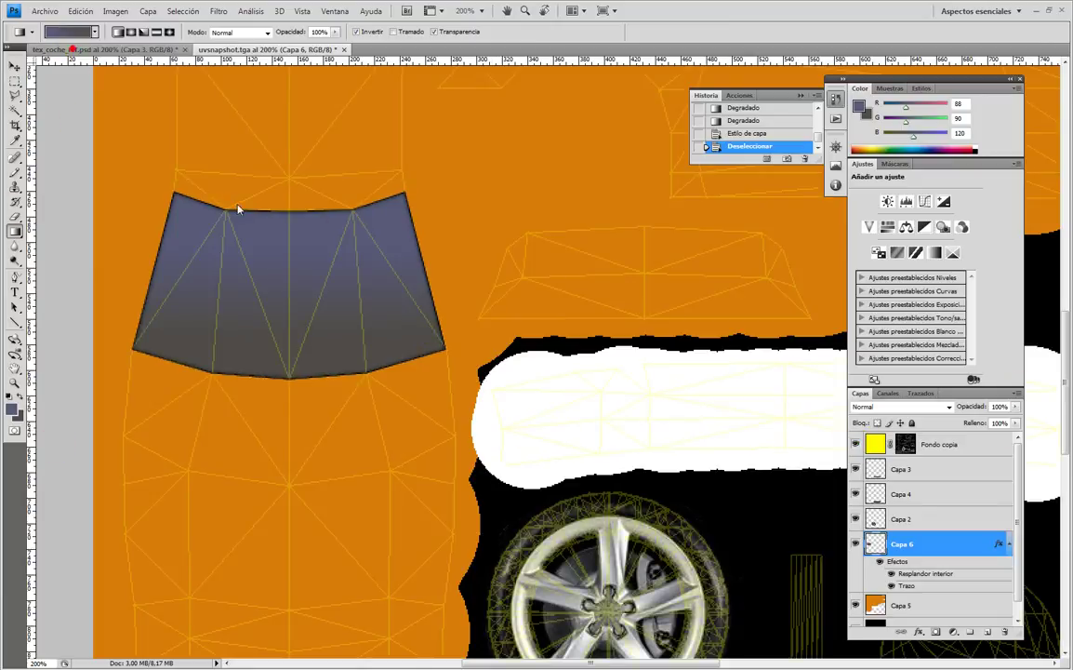
left_click(72, 48)
key("ctrl+d")
key("ctrl+minus")
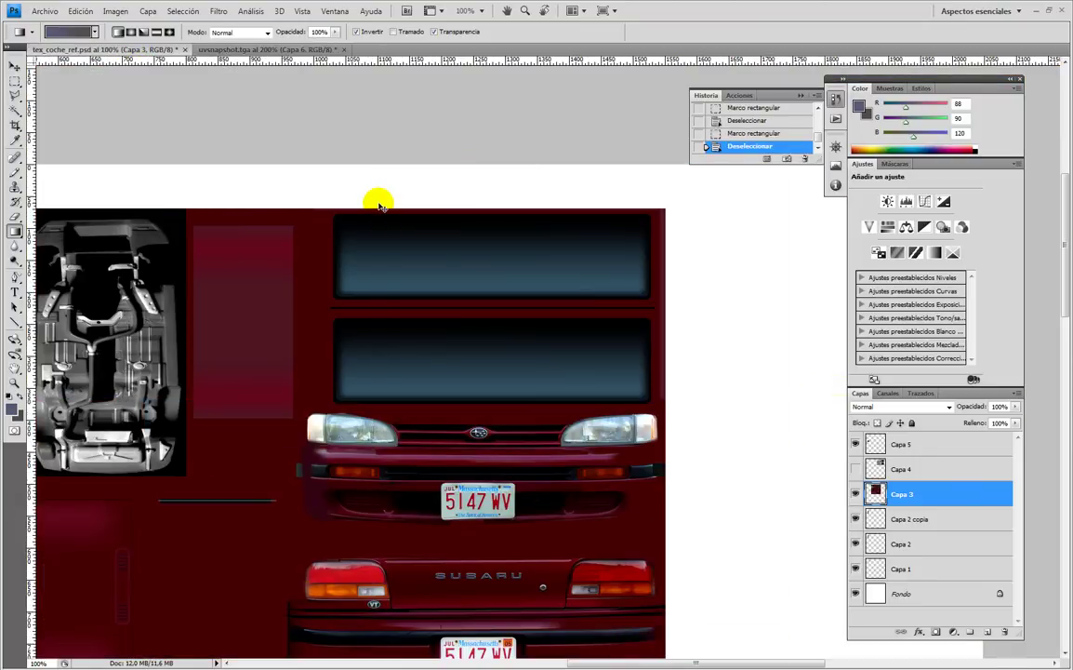
key("ctrl+minus")
key("ctrl+plus")
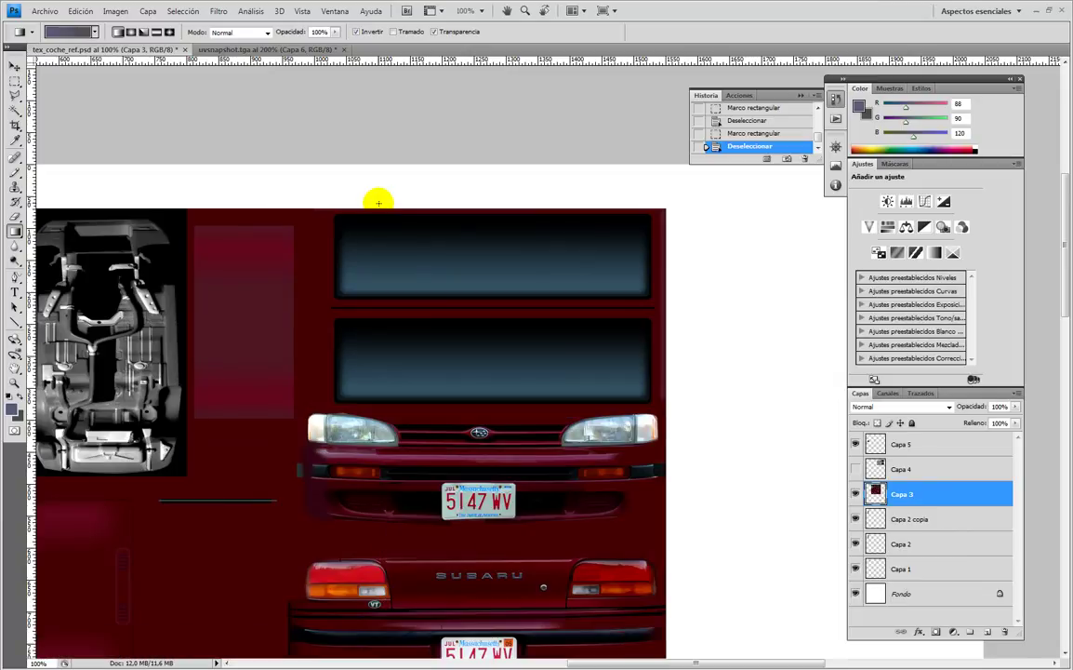
key("ctrl+minus")
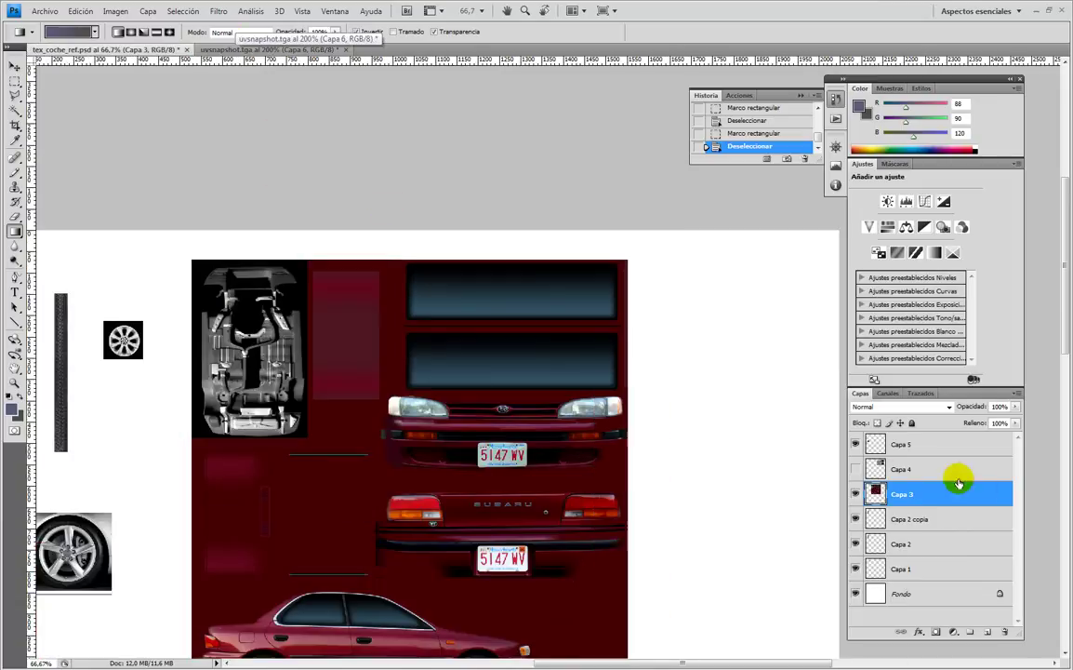
Show the Capa 4 reference textures, examine their vehicle parts up close, and hide the layer again.
left_click(855, 471)
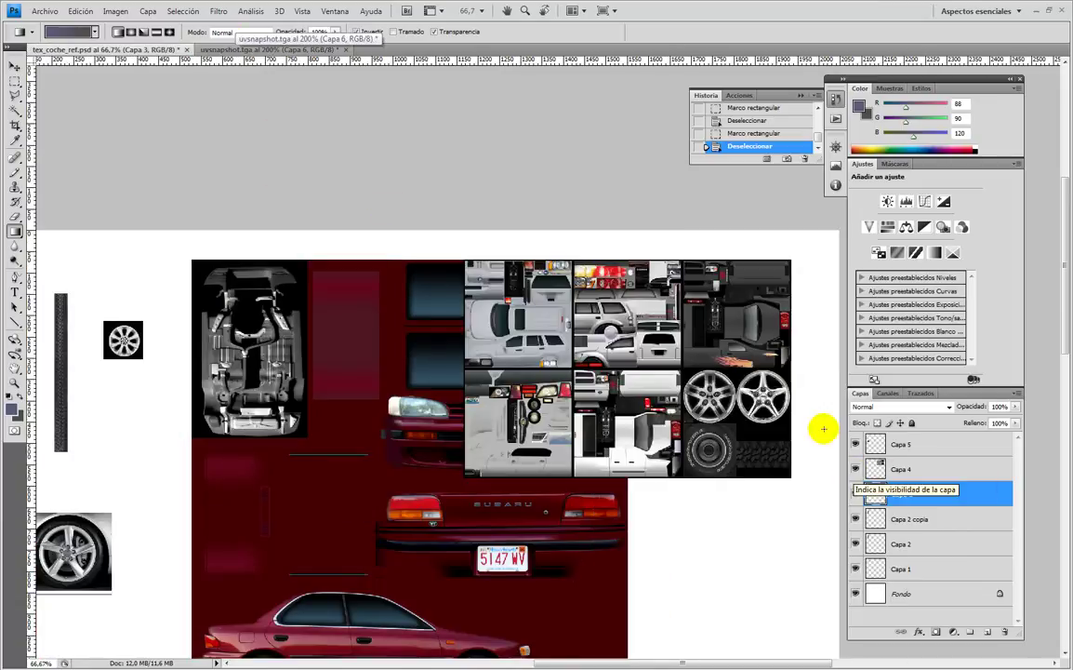
key("ctrl+plus")
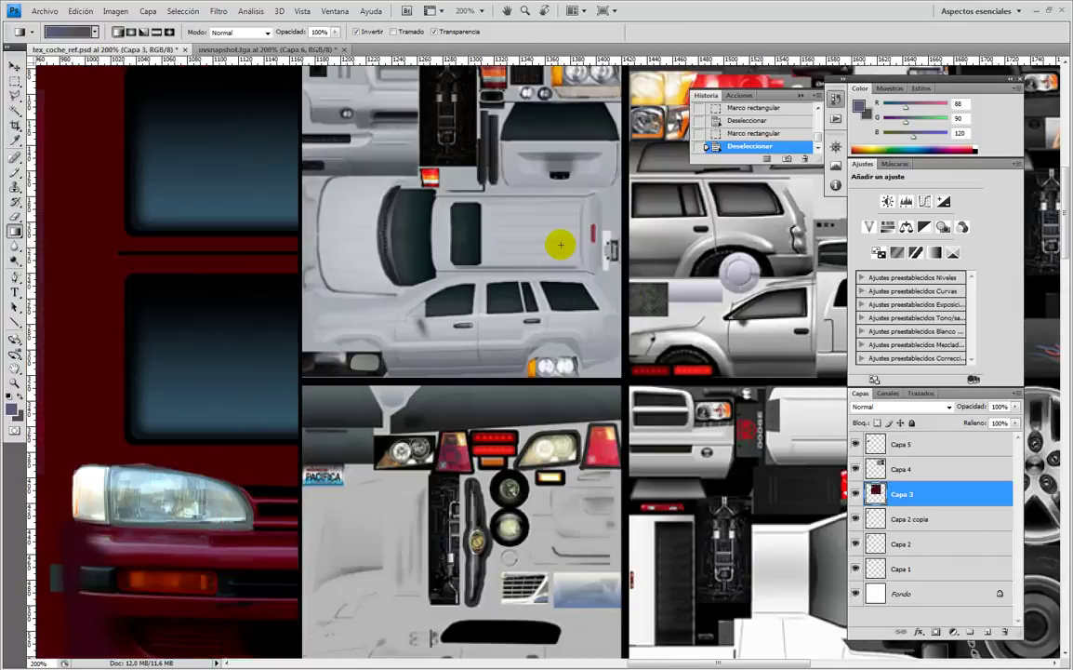
left_click_drag(638, 303, 634, 384)
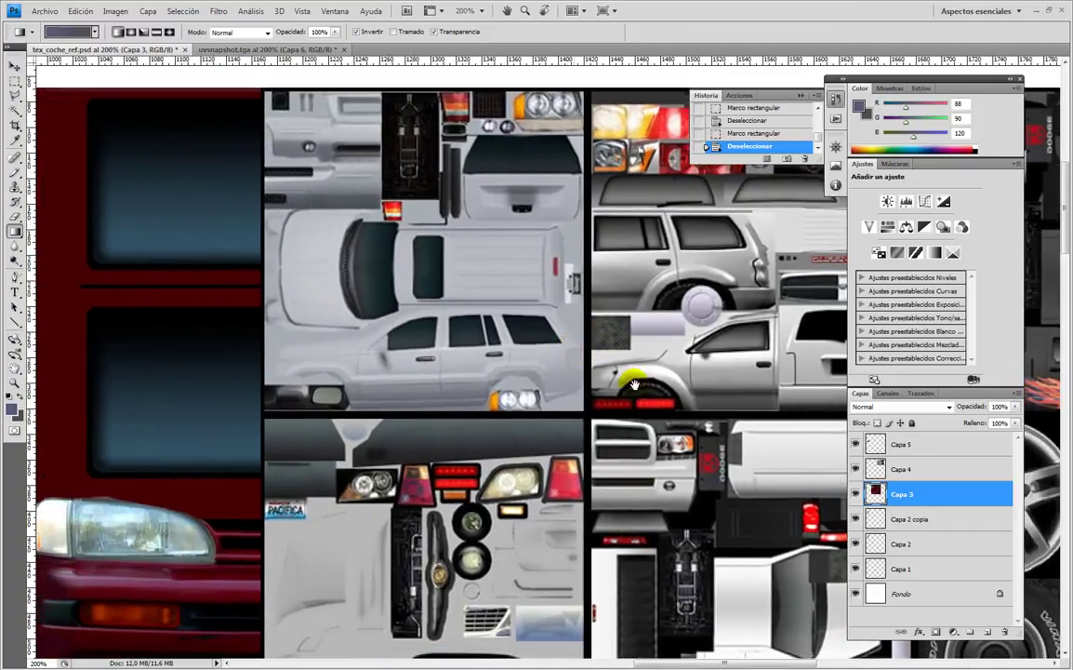
left_click(854, 468)
Select the right tail light of the red Subaru's rear view with a rectangular marquee on Capa 3 and copy it.
left_click_drag(511, 486, 508, 238)
left_click_drag(518, 408, 453, 295)
left_click_drag(484, 355, 384, 333)
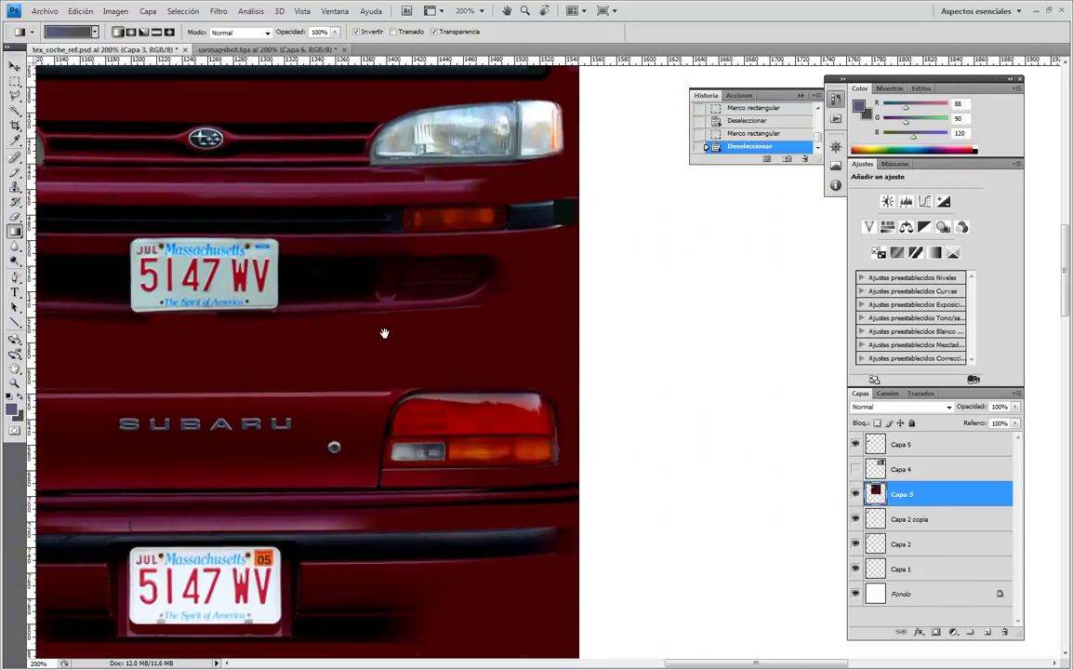
scroll(384, 332, "up", 2, "alt")
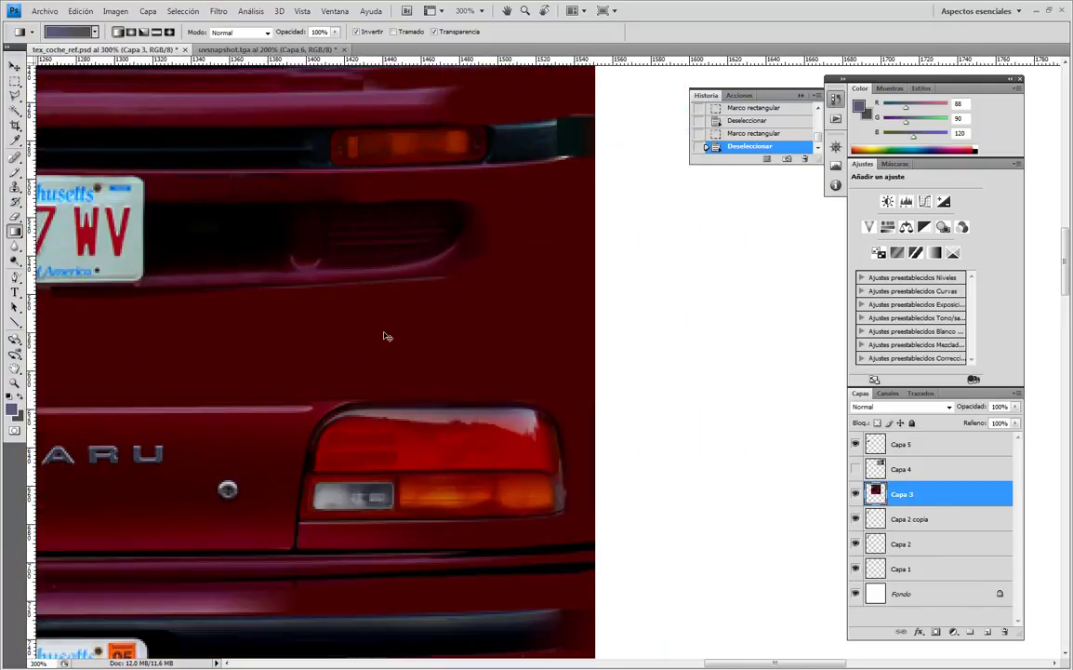
left_click_drag(410, 333, 425, 285)
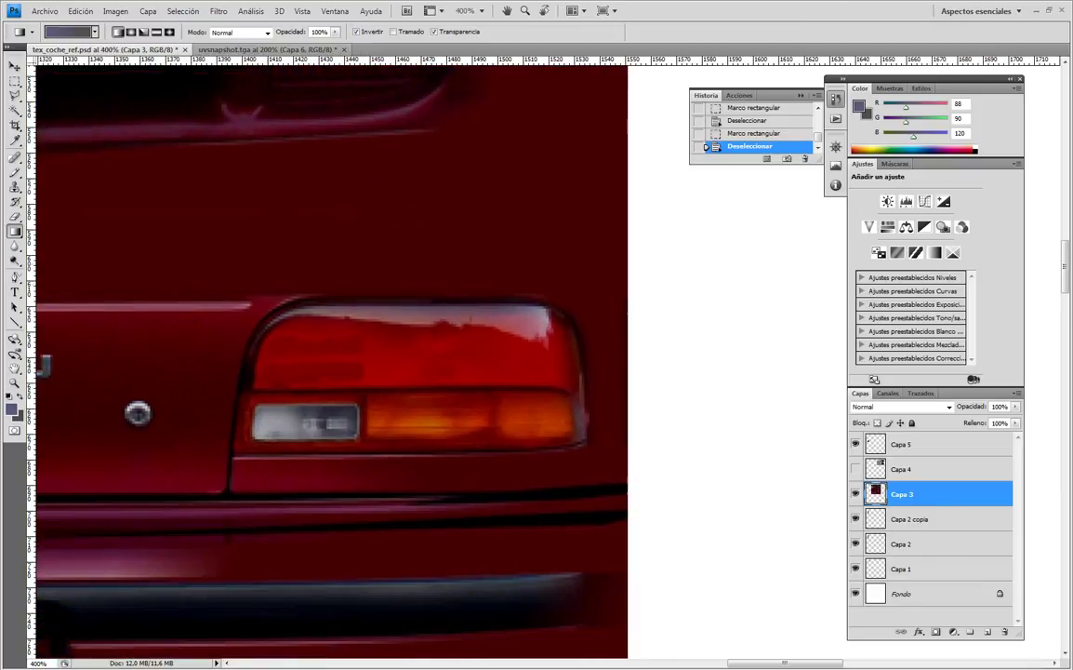
left_click(15, 85)
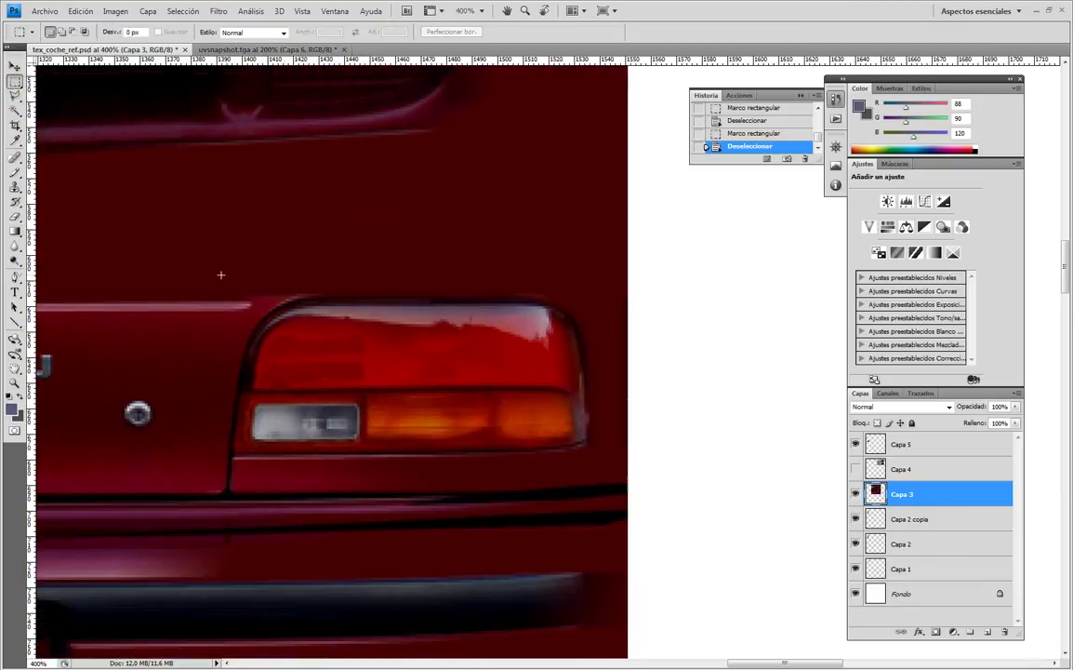
left_click_drag(642, 456, 612, 464)
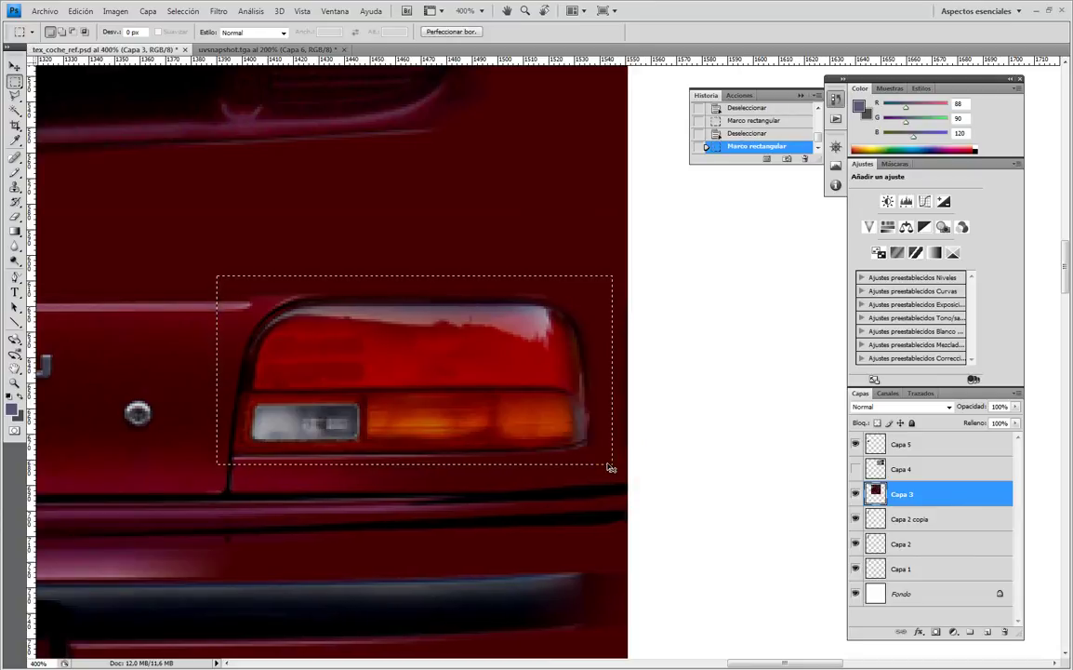
left_click(300, 291)
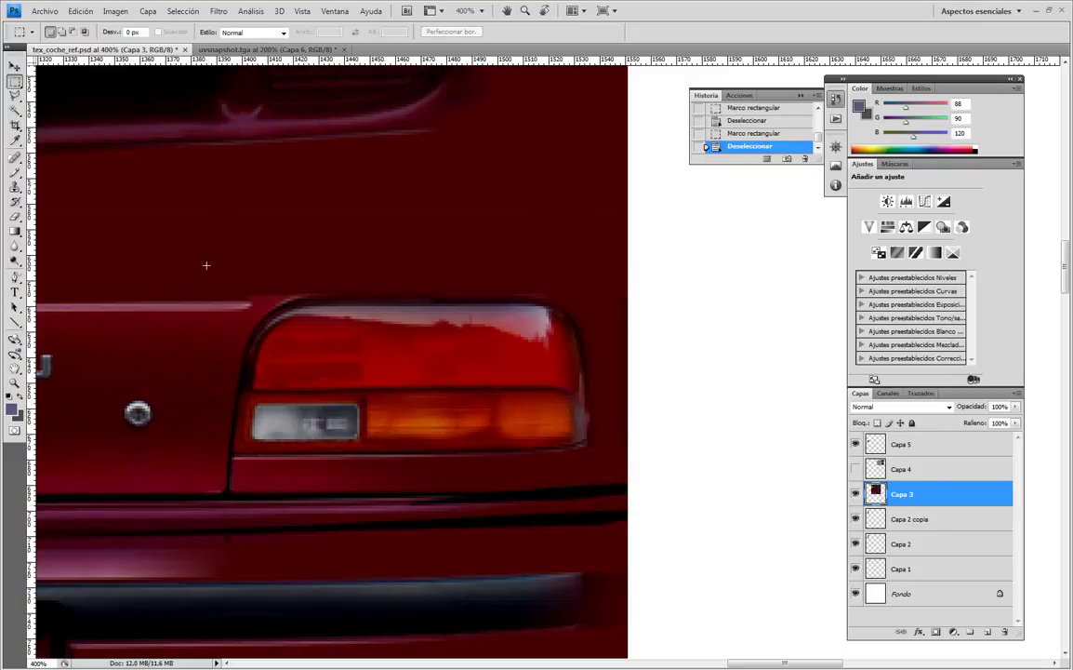
left_click_drag(434, 489, 605, 491)
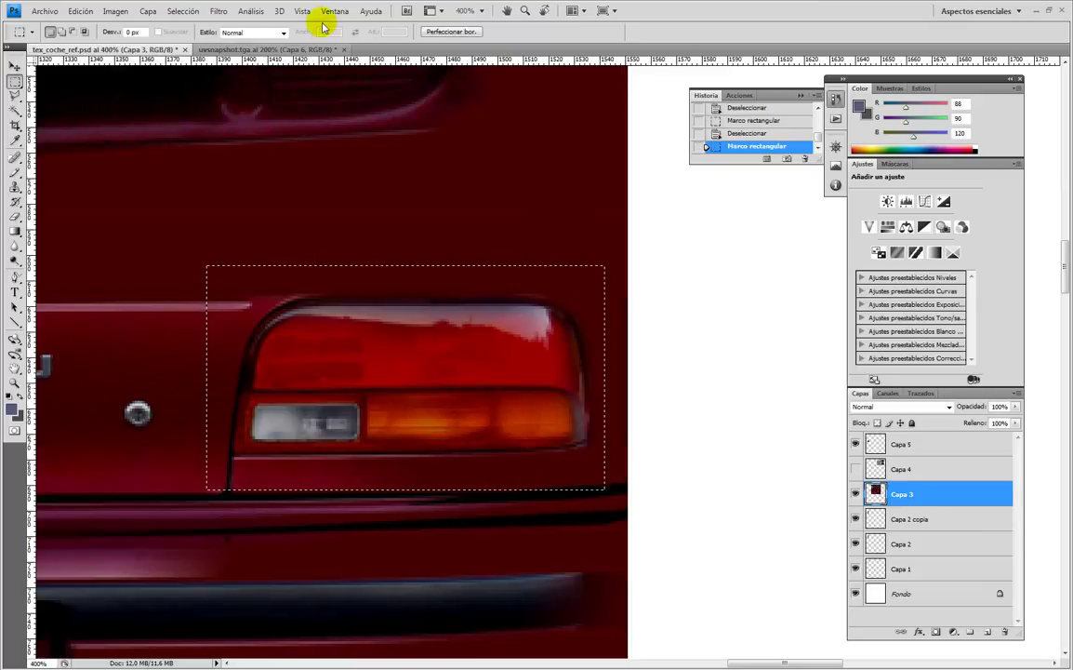
Paste the copied tail light into uvsnapshot.tga and move it over the right end of the rear panel's UV wireframe.
left_click(216, 48)
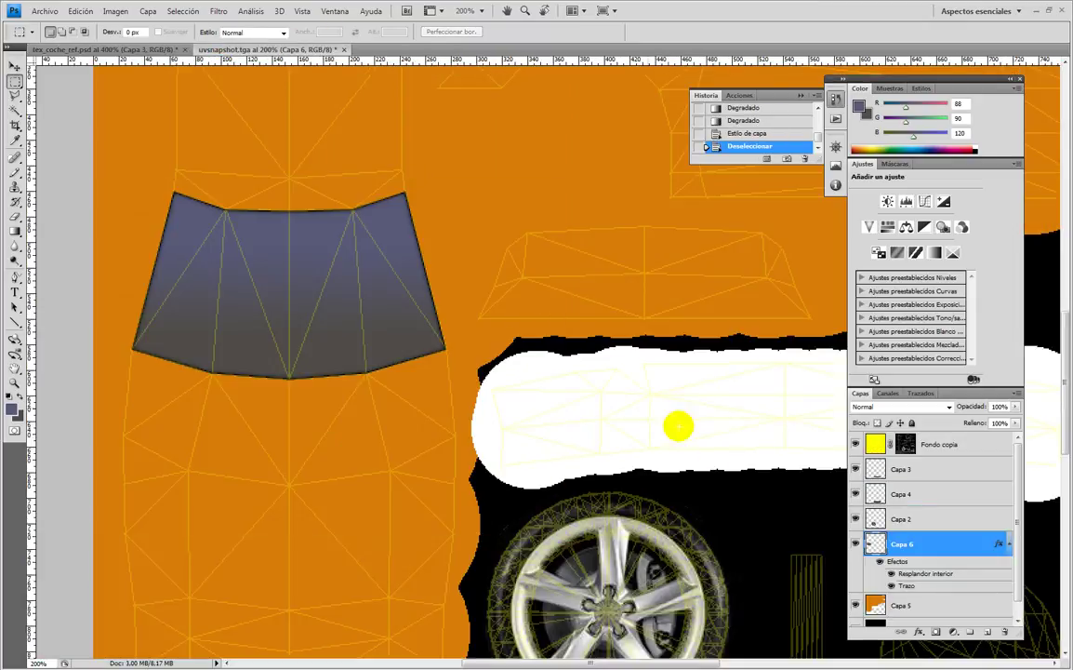
key("ctrl+v")
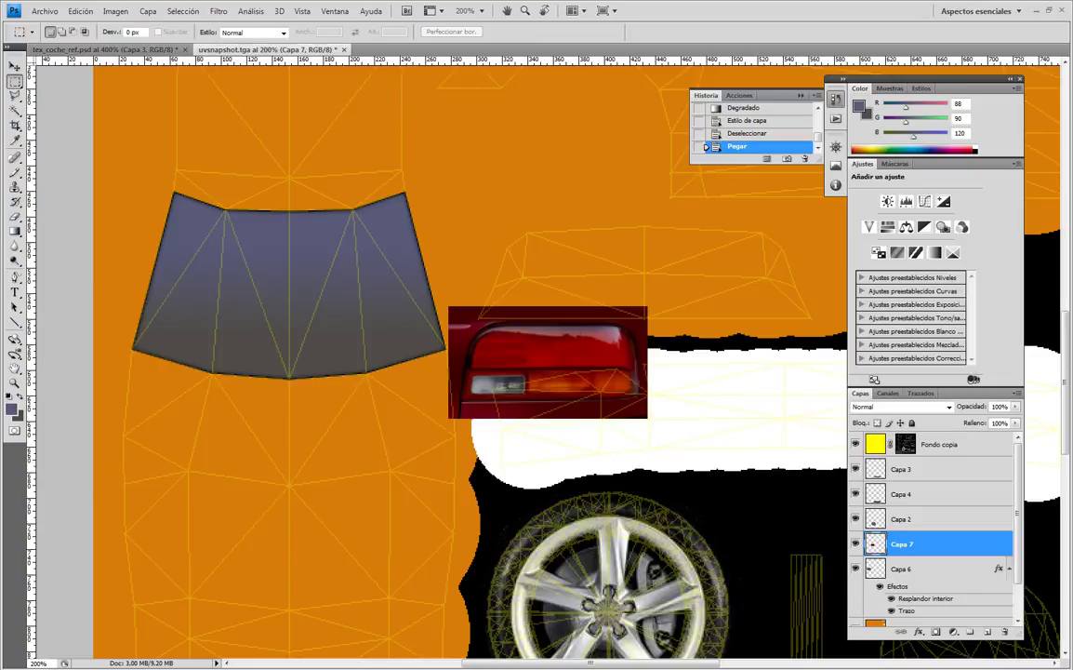
left_click(14, 67)
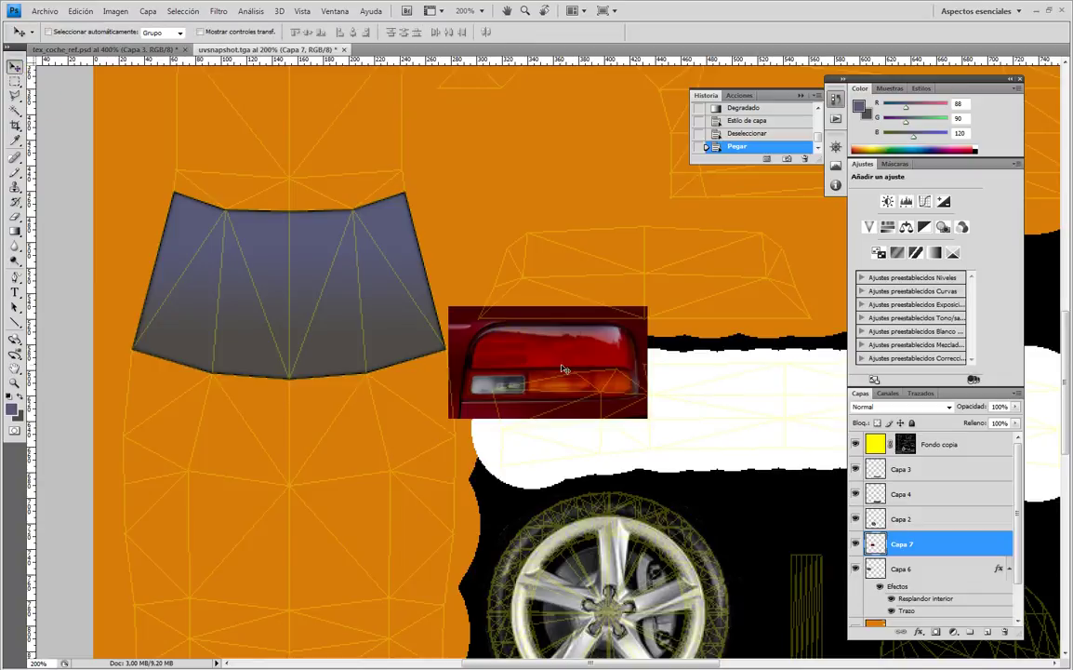
left_click_drag(555, 370, 736, 311)
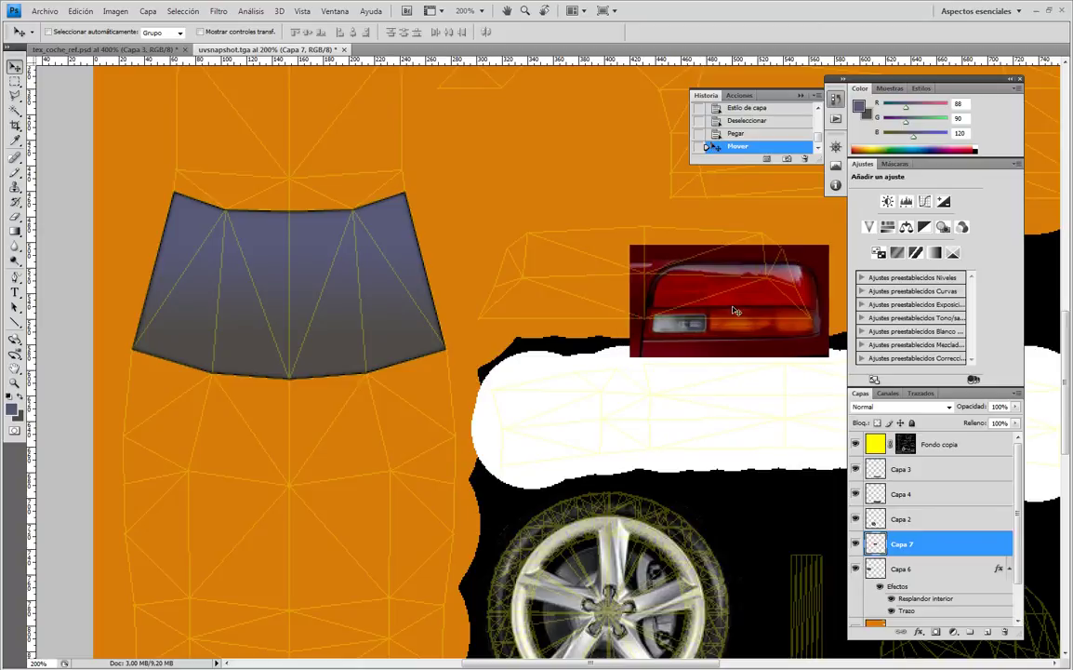
Scale the tail light to about 33% width and 34% height, fitting it into the rear panel's lower right corner.
key("ctrl+t")
left_click_drag(832, 243, 484, 305, "shift")
key("ctrl+plus")
key("ctrl+plus")
key("ctrl+plus")
key("ctrl+plus")
key("ctrl+plus")
key("ctrl+plus")
left_click_drag(515, 354, 552, 342)
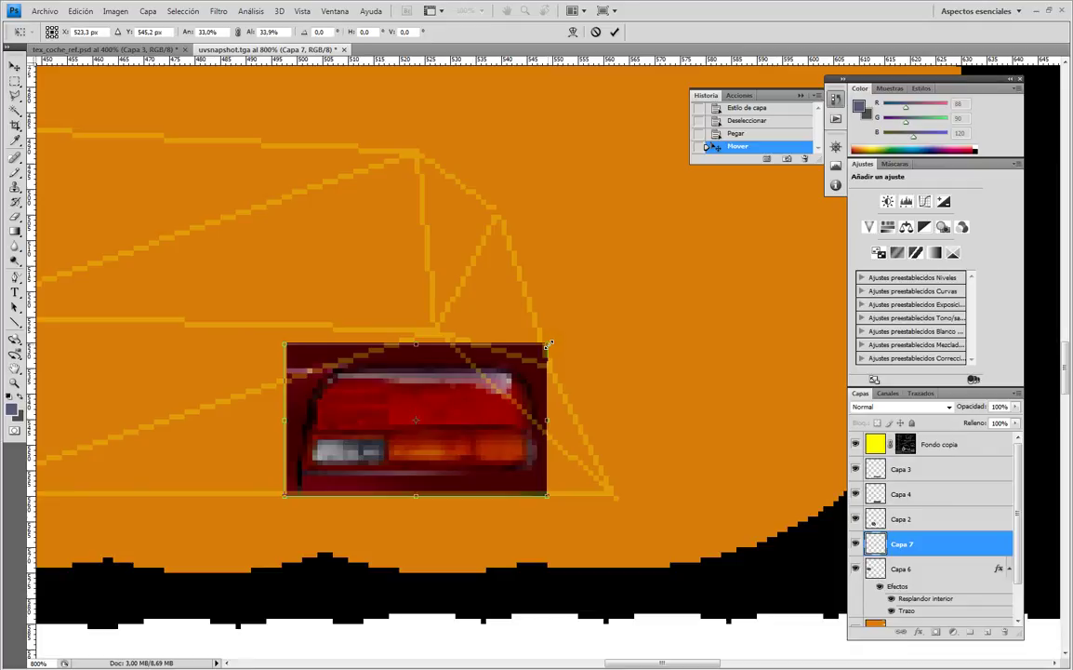
key("Return")
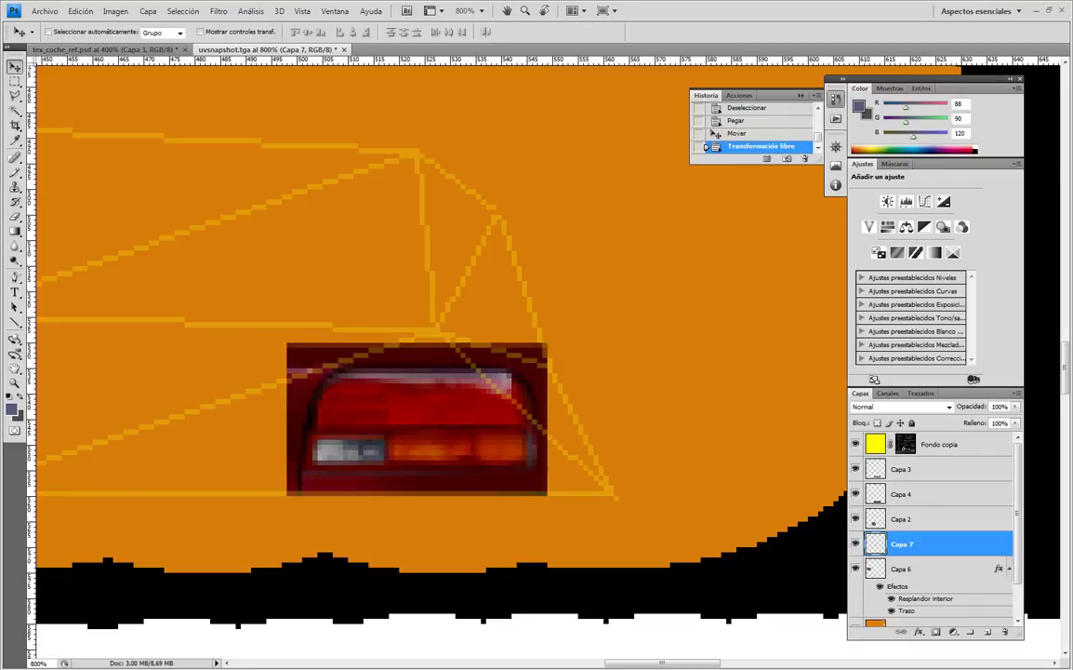
Erase the red bodywork above, below and to the right of the tail light with a 10 px hard-edged eraser.
left_click(15, 216)
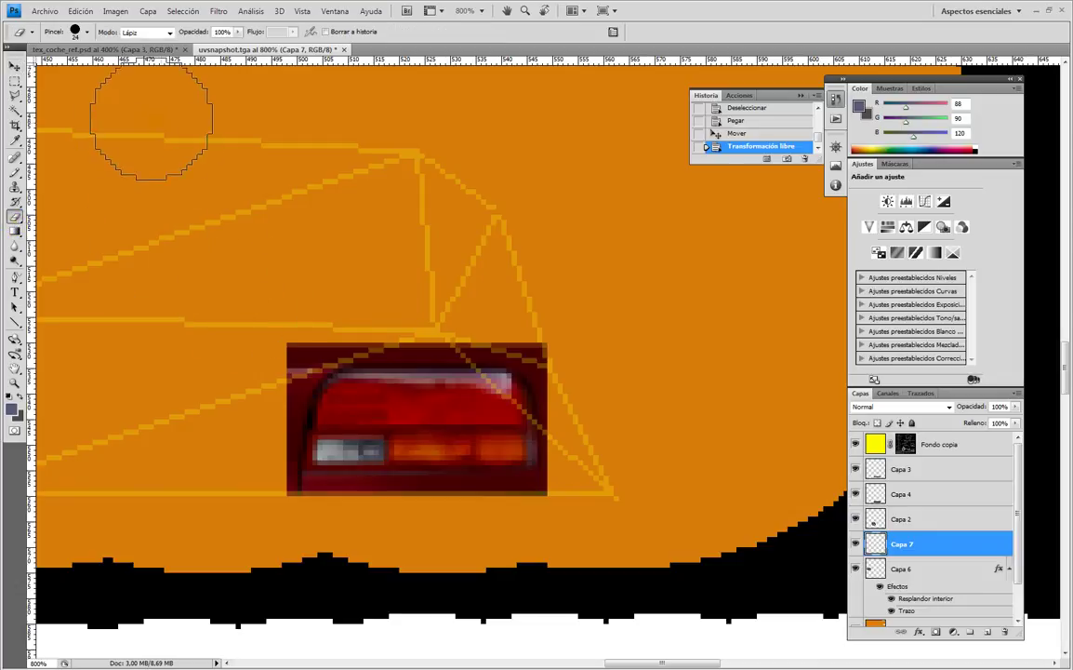
left_click(86, 31)
left_click_drag(38, 69, 26, 70)
mouse_move(270, 346)
left_mouse_down()
mouse_move(324, 324)
mouse_move(567, 327)
left_mouse_up()
scroll(575, 336, "up", 2, "alt")
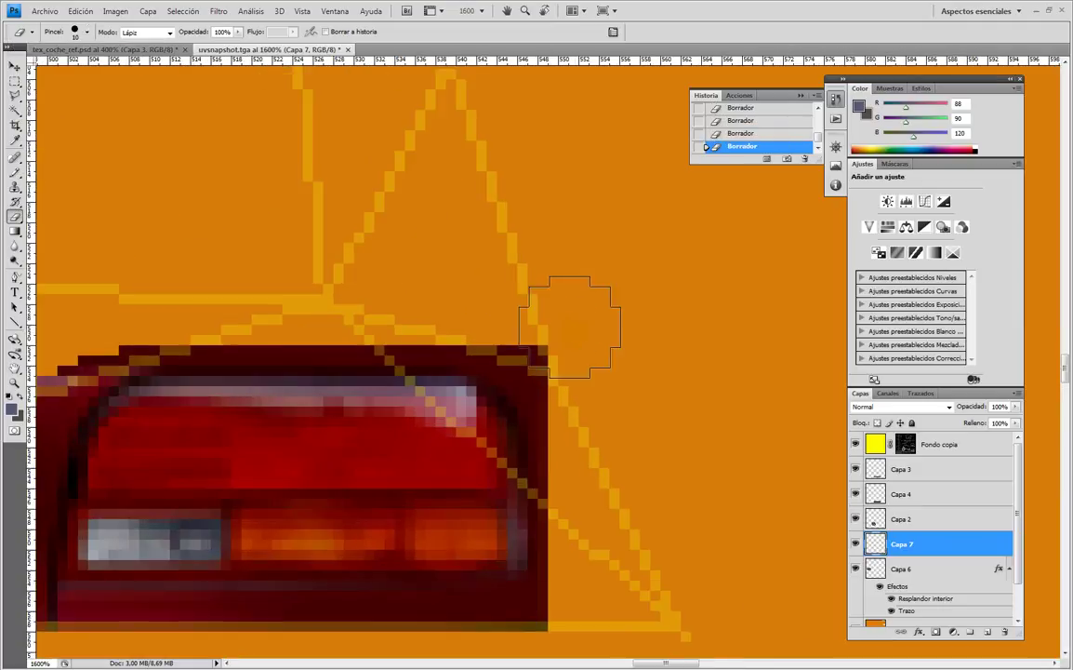
left_click_drag(427, 411, 499, 333)
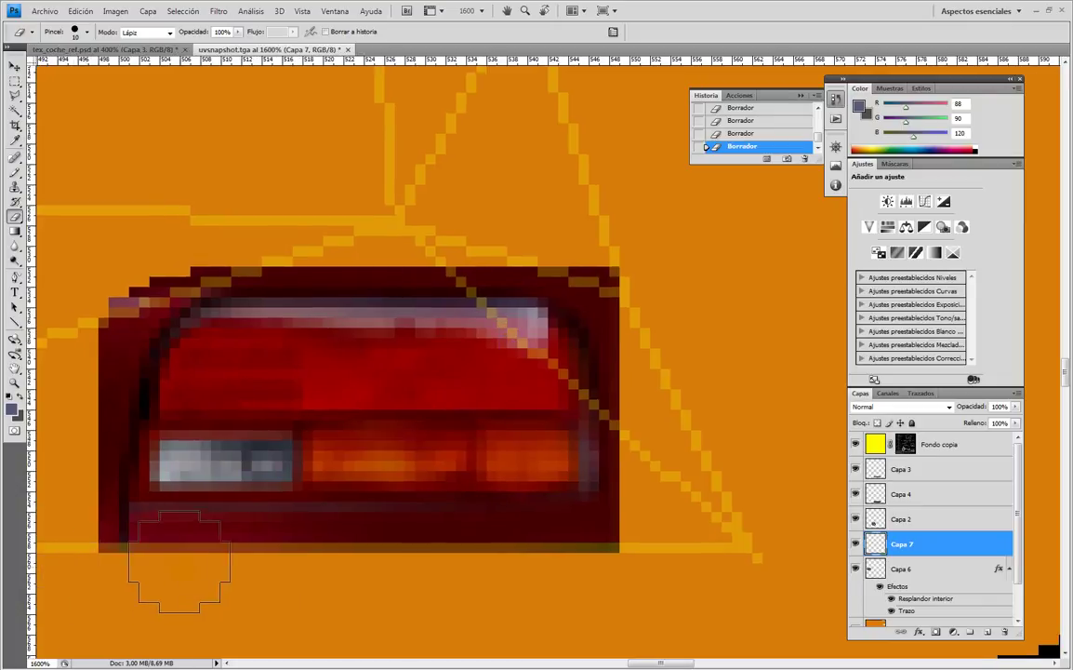
left_click_drag(191, 570, 609, 566)
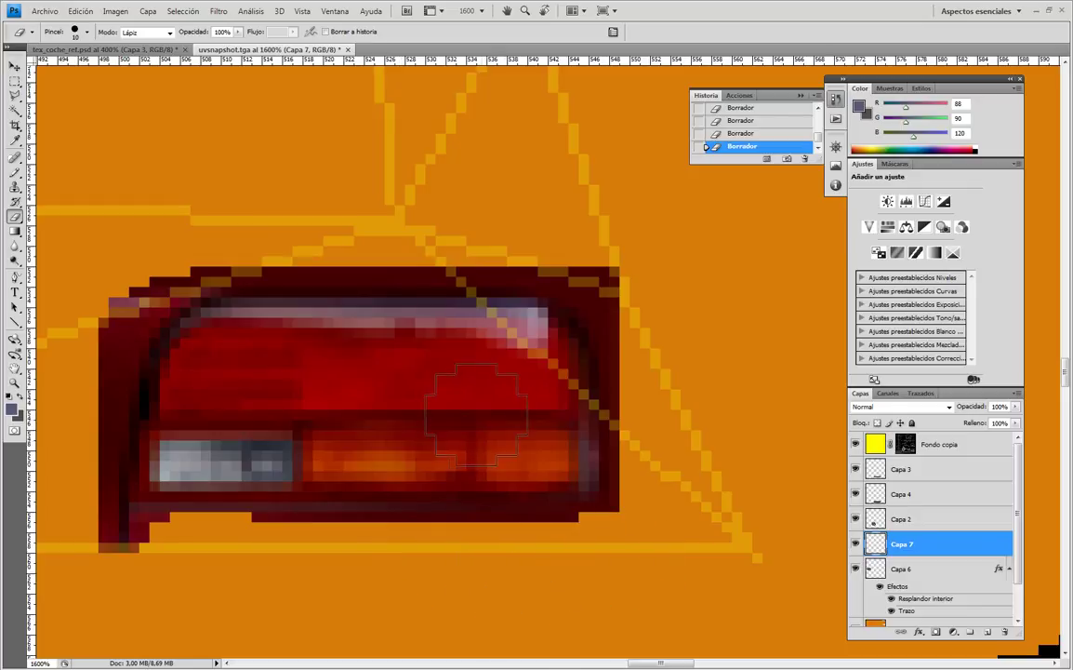
mouse_move(138, 290)
left_mouse_down()
mouse_move(100, 250)
mouse_move(131, 238)
mouse_move(171, 249)
mouse_move(234, 220)
mouse_move(619, 233)
mouse_move(587, 233)
mouse_move(619, 244)
mouse_move(577, 236)
mouse_move(591, 253)
left_mouse_up()
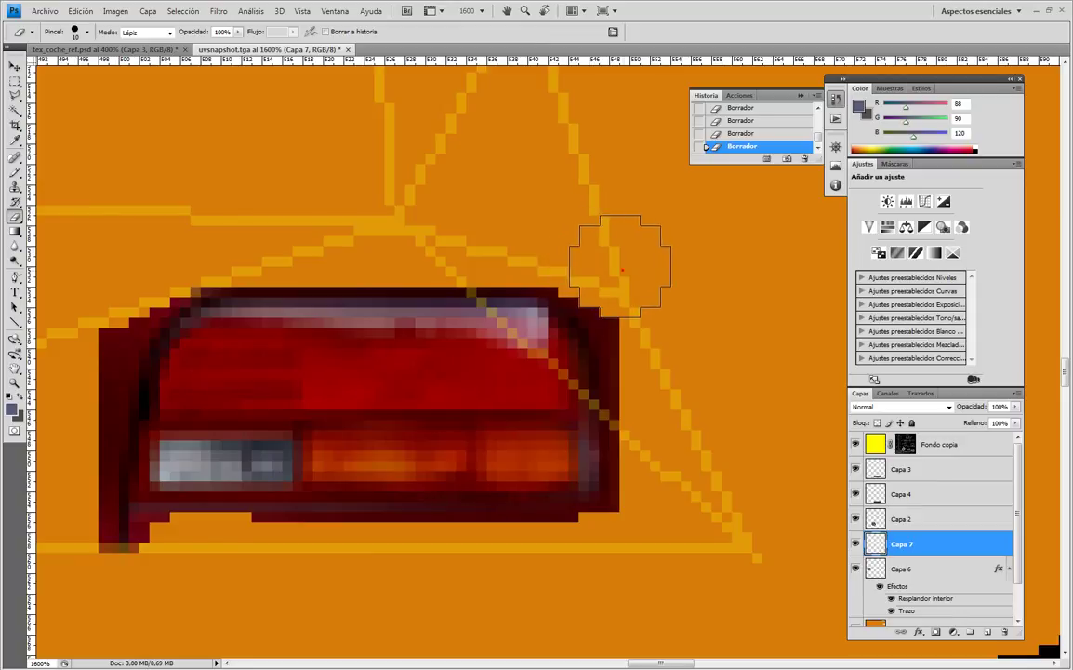
mouse_move(652, 322)
left_mouse_down()
mouse_move(667, 419)
mouse_move(661, 554)
mouse_move(617, 570)
left_mouse_up()
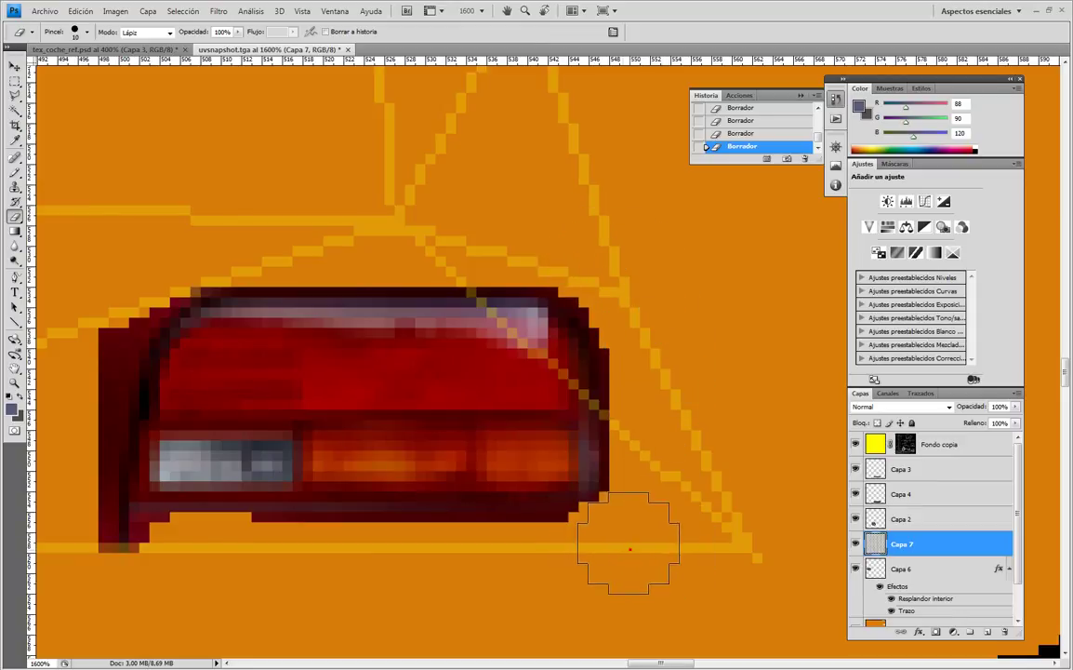
left_click_drag(420, 564, 180, 566)
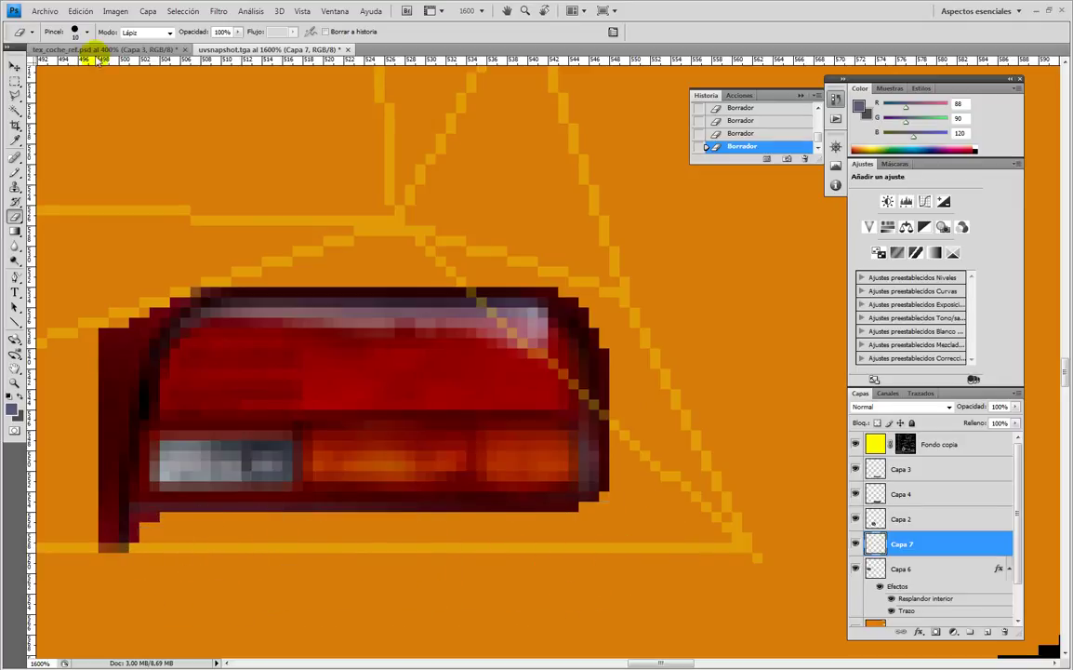
Erase the bodywork strip along the tail light's left side and lower left corner with a 4 px eraser.
left_click(87, 31)
left_click_drag(36, 70, 25, 67)
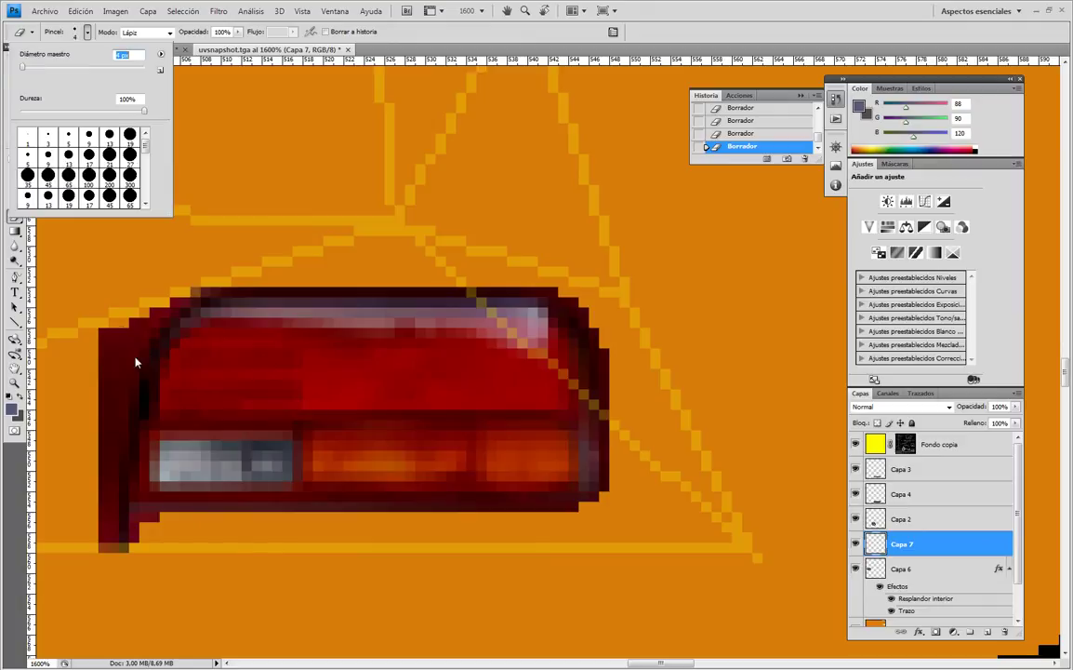
left_click(106, 339)
mouse_move(83, 479)
left_mouse_down()
mouse_move(84, 540)
mouse_move(90, 353)
left_mouse_up()
mouse_move(89, 477)
left_mouse_down()
mouse_move(96, 570)
mouse_move(134, 566)
mouse_move(153, 549)
left_mouse_up()
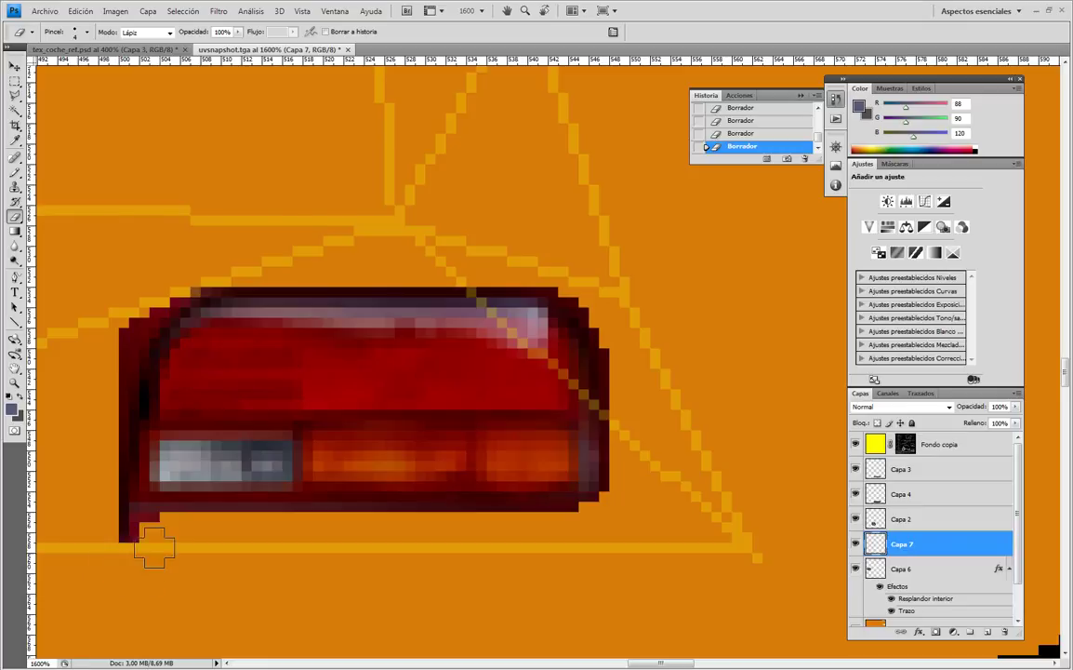
Erase the remaining dark red pixels along the tail light's left edge and upper left corner with a 1 px eraser.
left_click(88, 33)
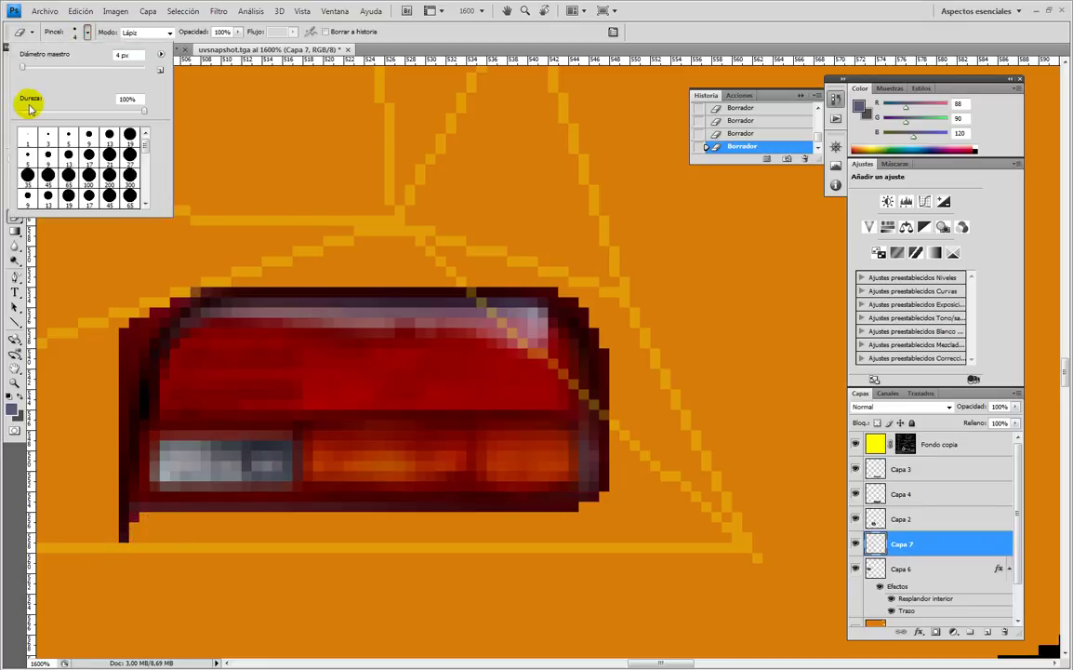
left_click(34, 140)
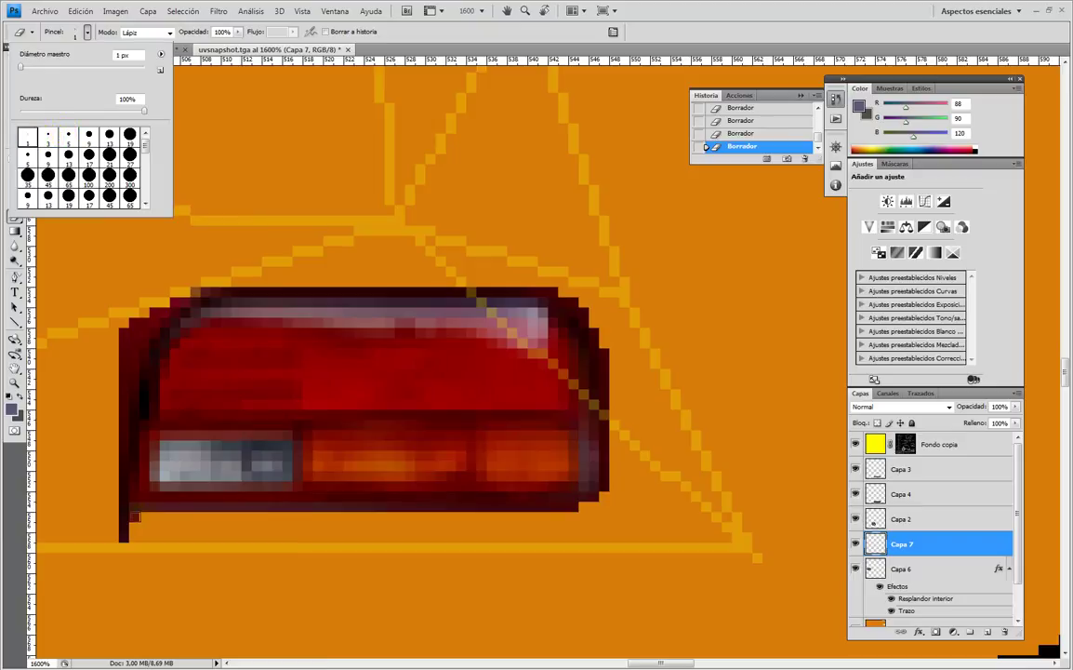
left_click(130, 389)
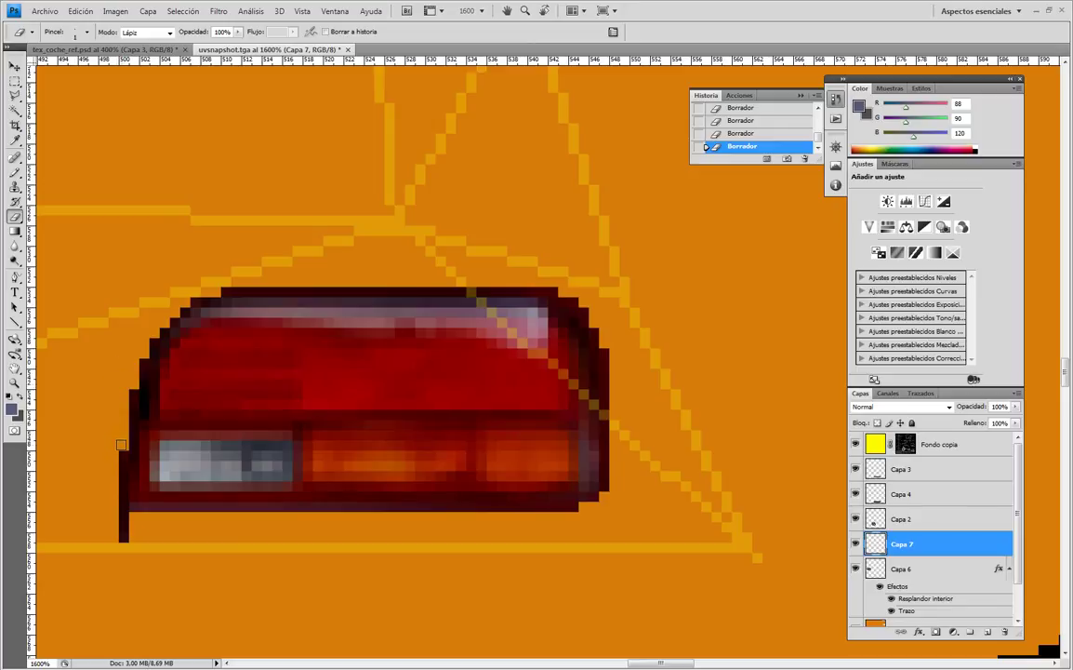
left_click(141, 359)
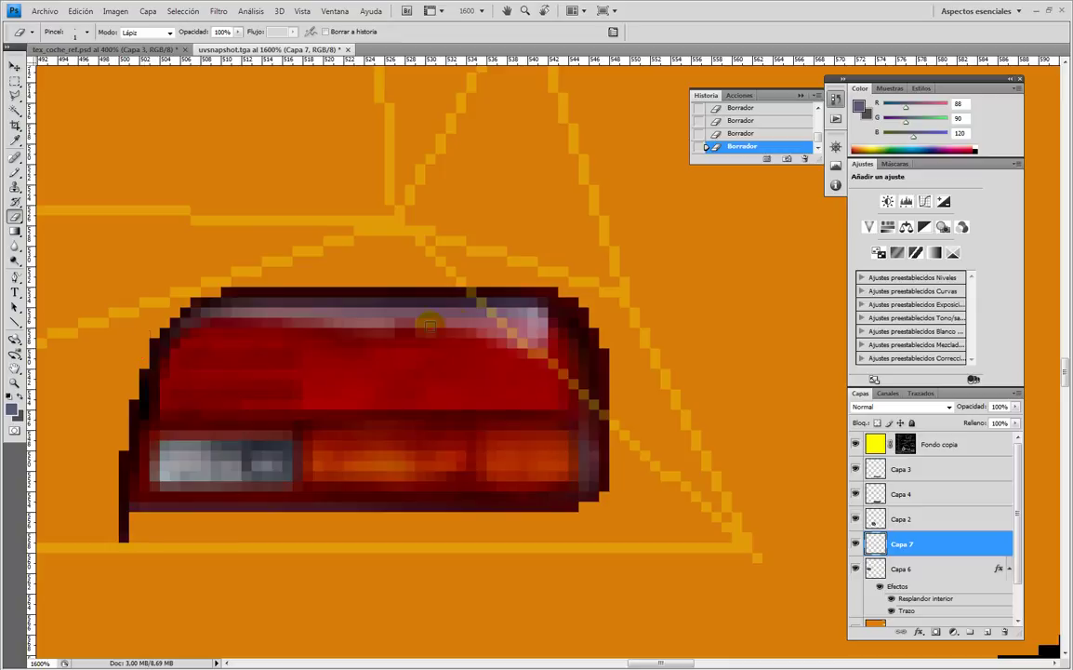
Round off the tail light's upper right corner with the 1 px eraser, reverting the misplaced strokes.
left_click(541, 289)
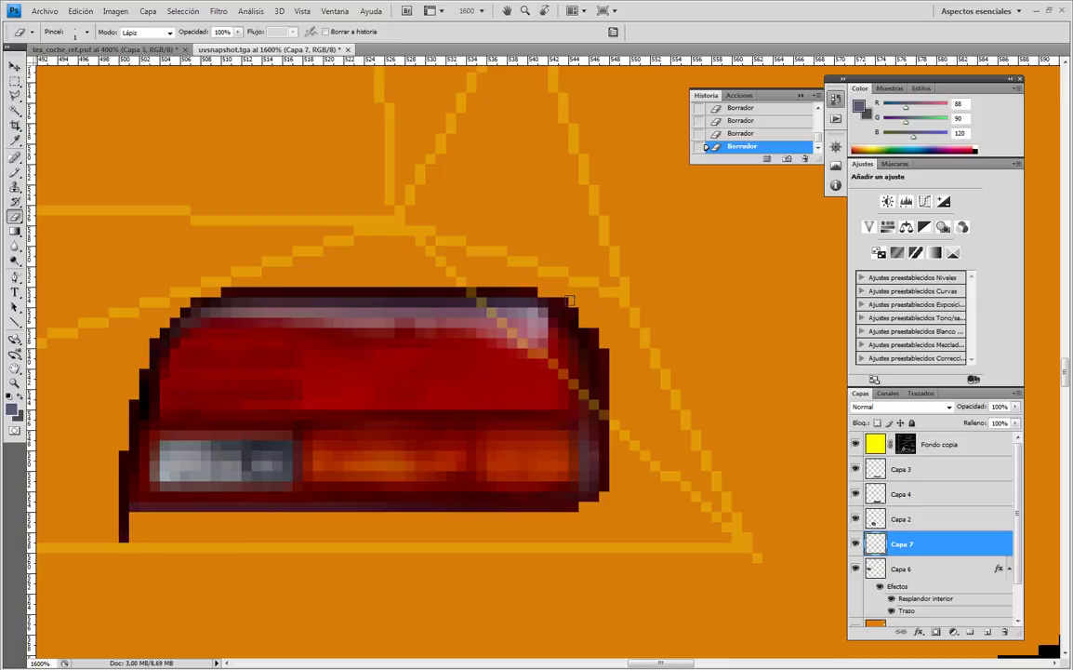
left_click(597, 343)
left_click(742, 132)
left_click(743, 121)
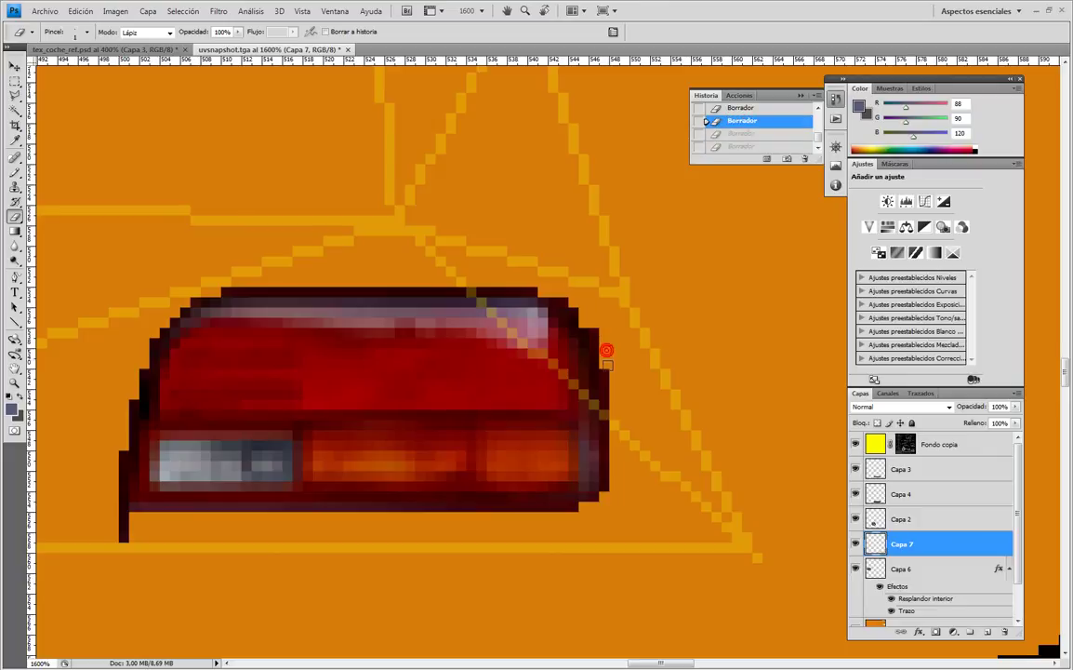
left_click(607, 349)
left_click(601, 327)
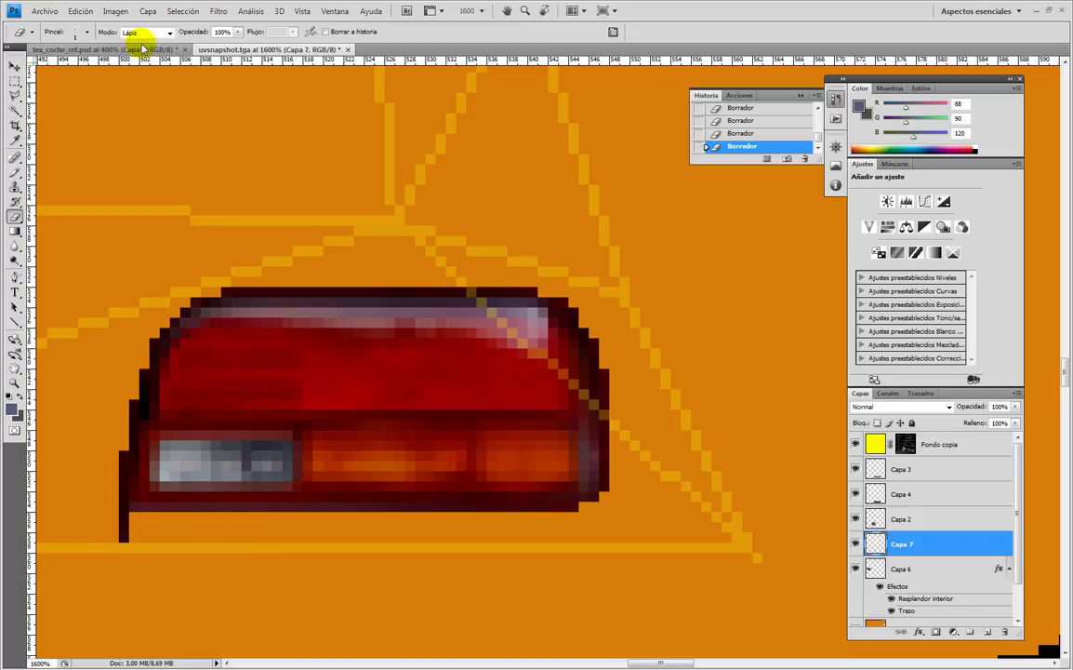
Try to soften the tail light's upper left corner with the Blur tool at 12 px, and undo it.
left_click(15, 245)
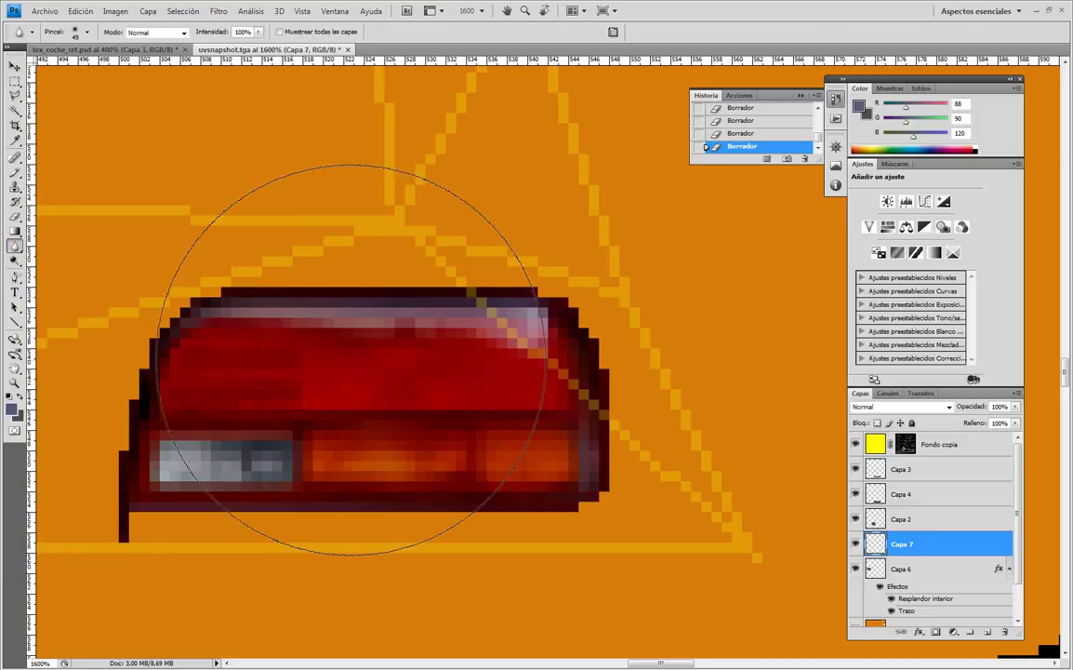
left_click(85, 34)
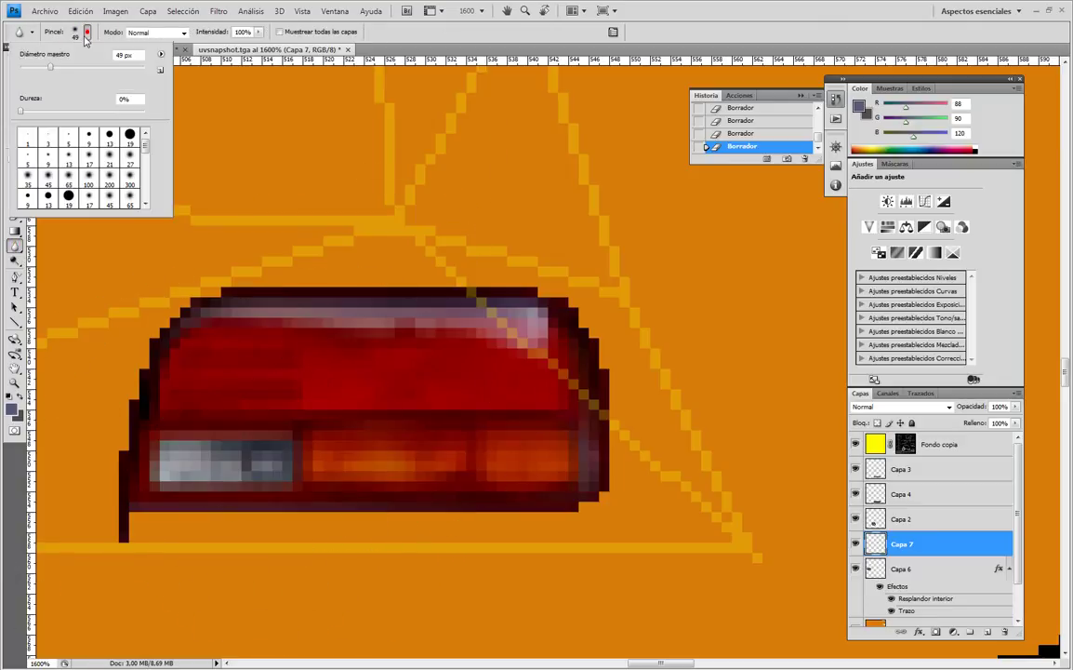
left_click_drag(47, 73, 36, 72)
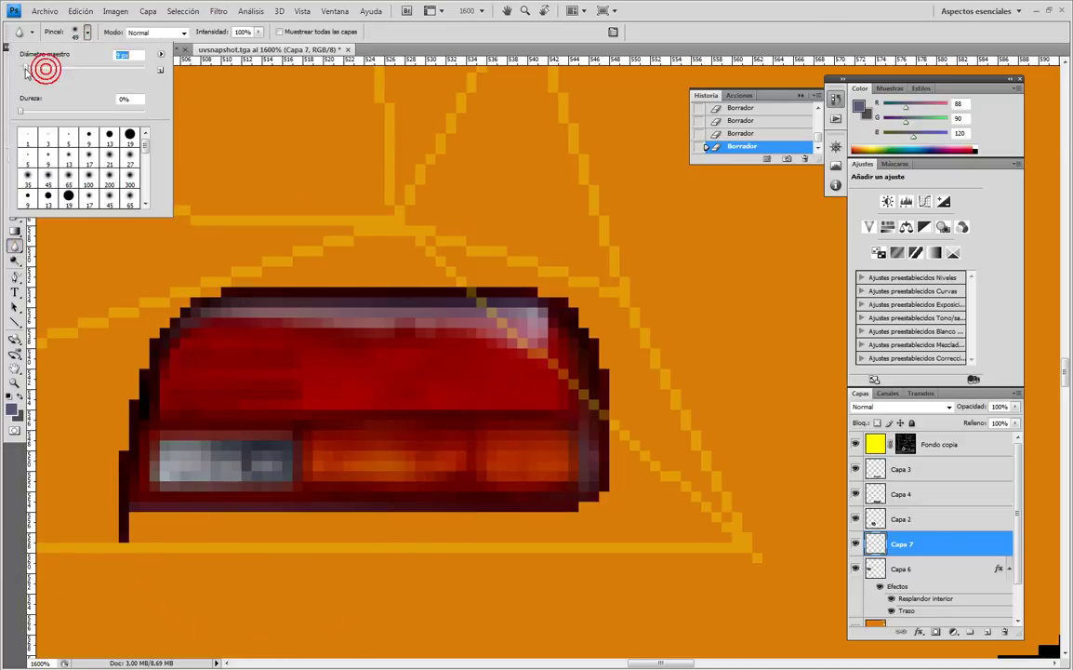
left_click(154, 289)
mouse_move(150, 290)
left_mouse_down()
mouse_move(132, 312)
mouse_move(132, 275)
left_mouse_up()
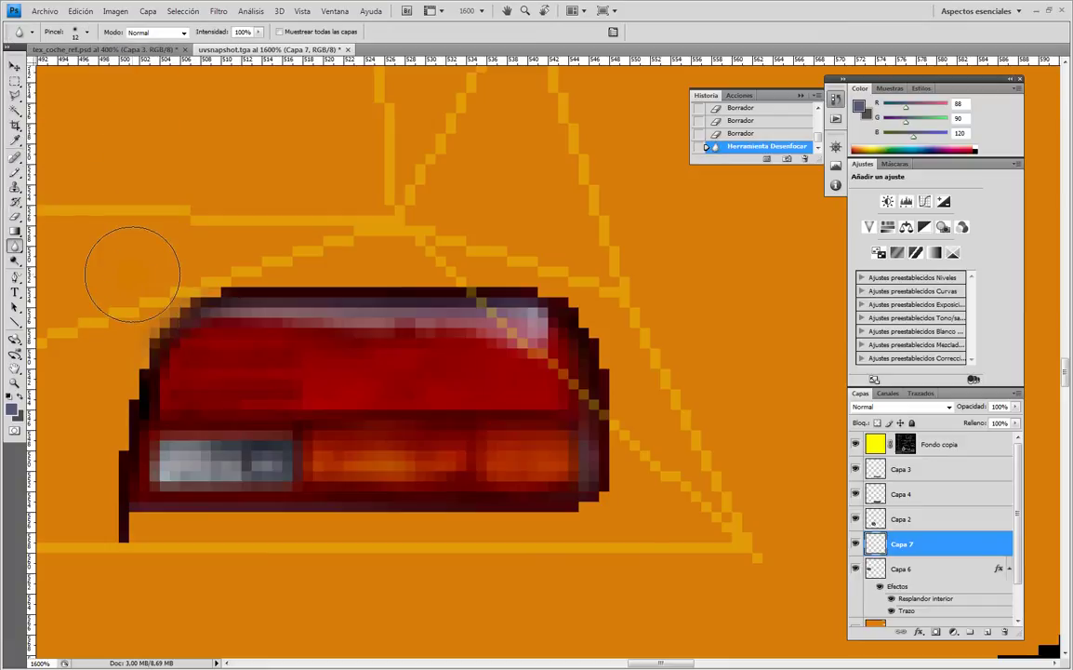
key("ctrl+z")
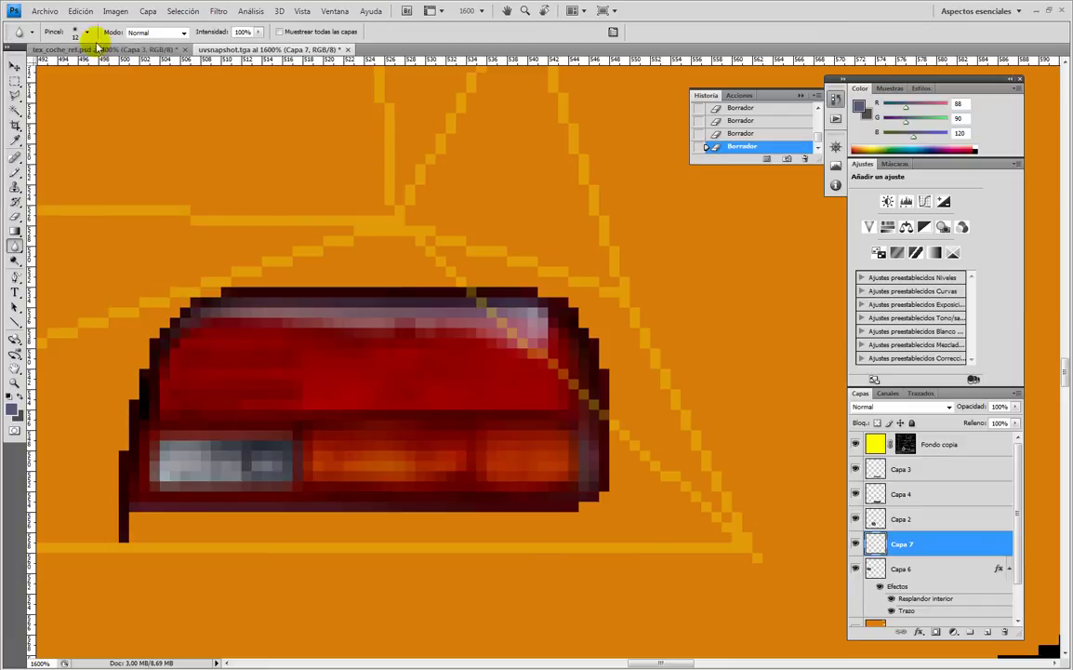
Try to soften the tail light's upper left corner with a 6 px Blur brush.
left_click(86, 34)
left_click_drag(28, 67, 25, 67)
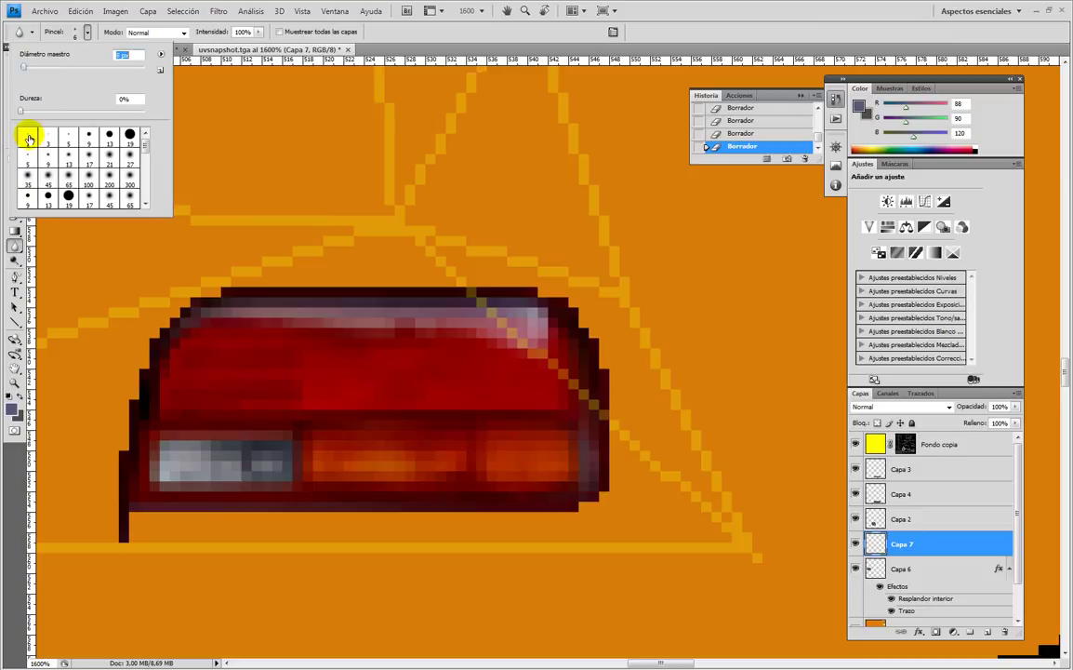
left_click(160, 285)
left_click(160, 279)
left_click(172, 291)
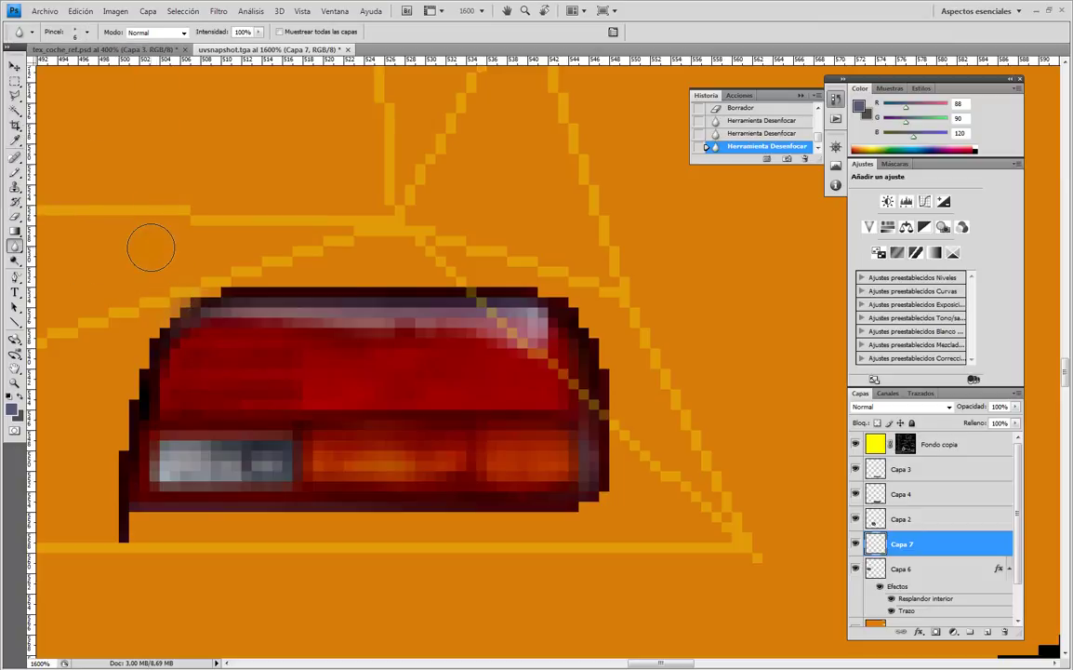
Blur the tail light's left edge and upper left corner with a 1 px Blur brush.
left_click(89, 32)
left_click_drag(24, 67, 19, 68)
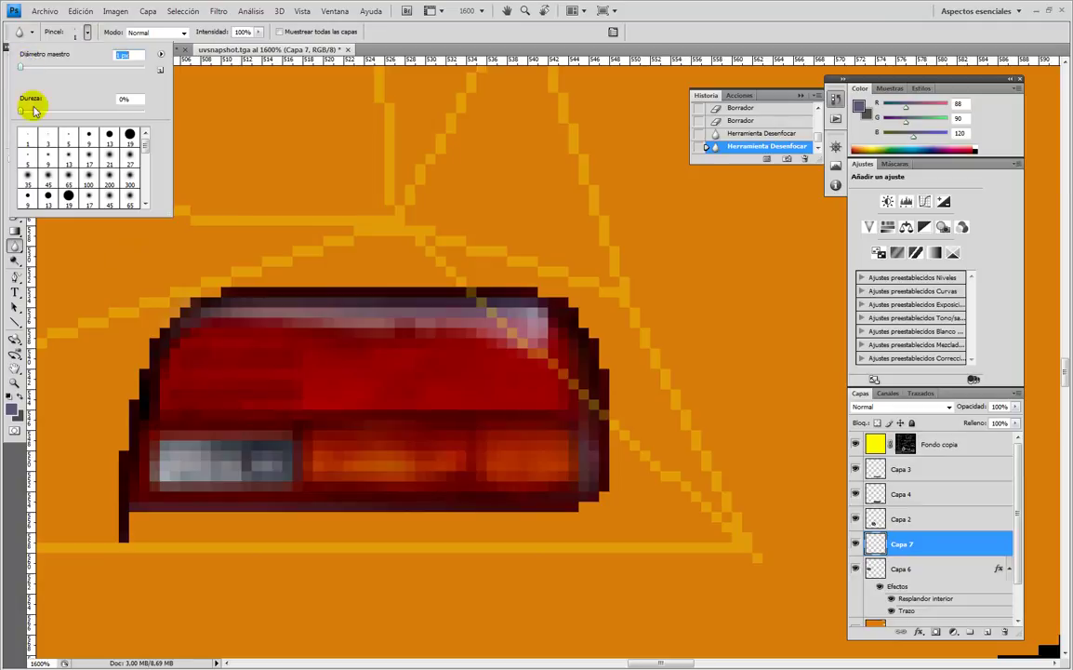
left_click(166, 288)
left_click(180, 299)
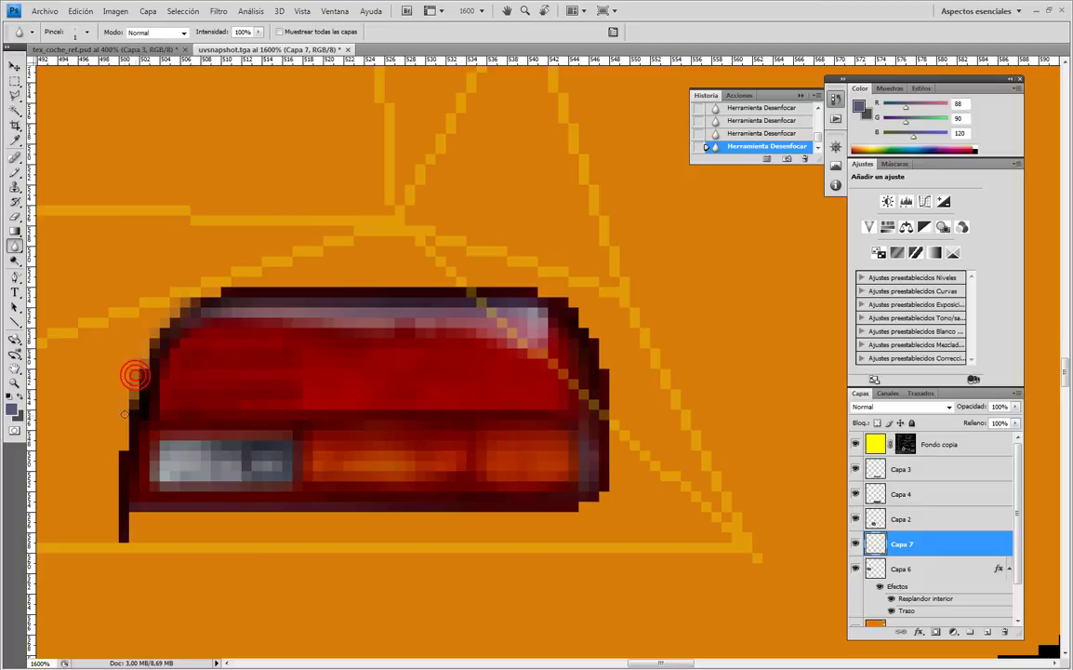
left_click_drag(120, 451, 110, 485)
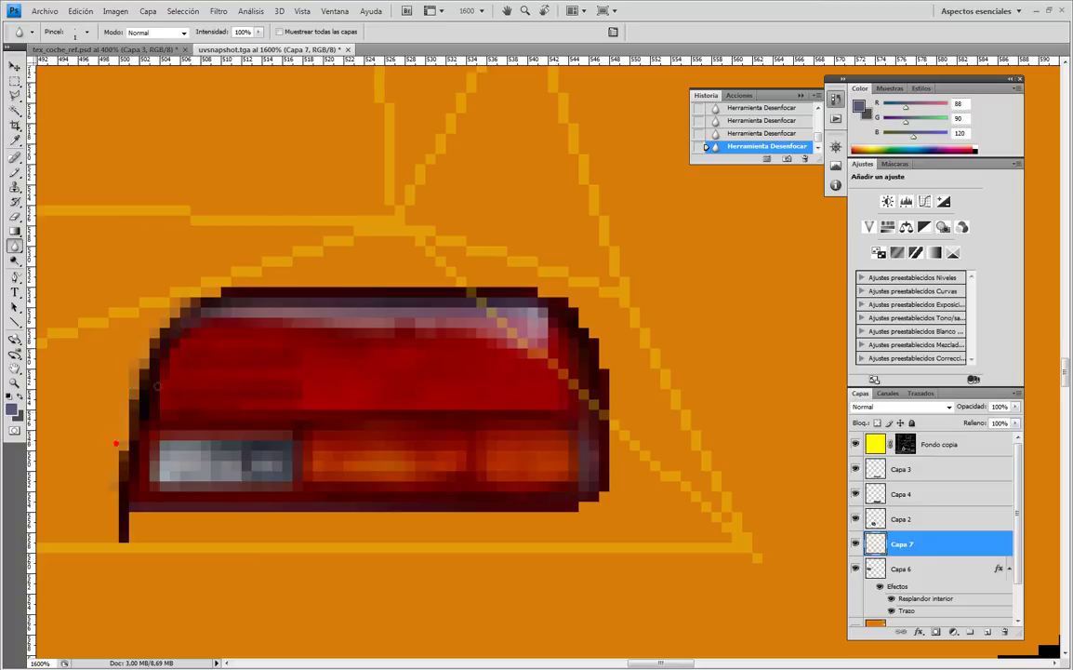
left_click_drag(204, 289, 220, 288)
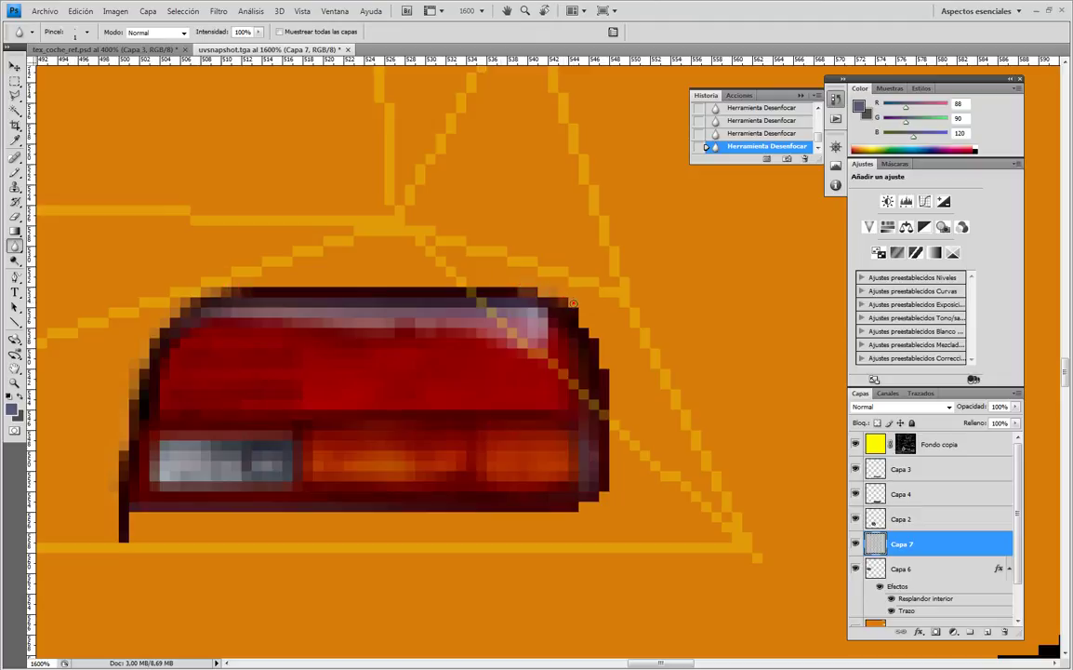
Blur the tail light's right and bottom edges, its top outline and the stub at its lower left corner.
left_click_drag(602, 373, 599, 404)
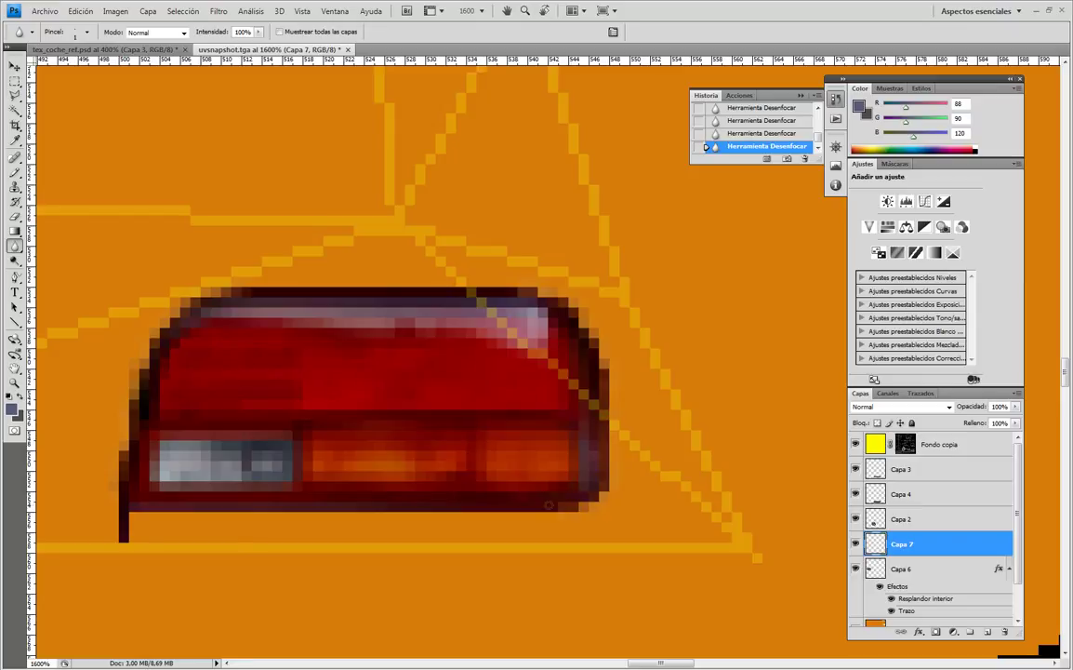
left_click_drag(363, 505, 236, 504)
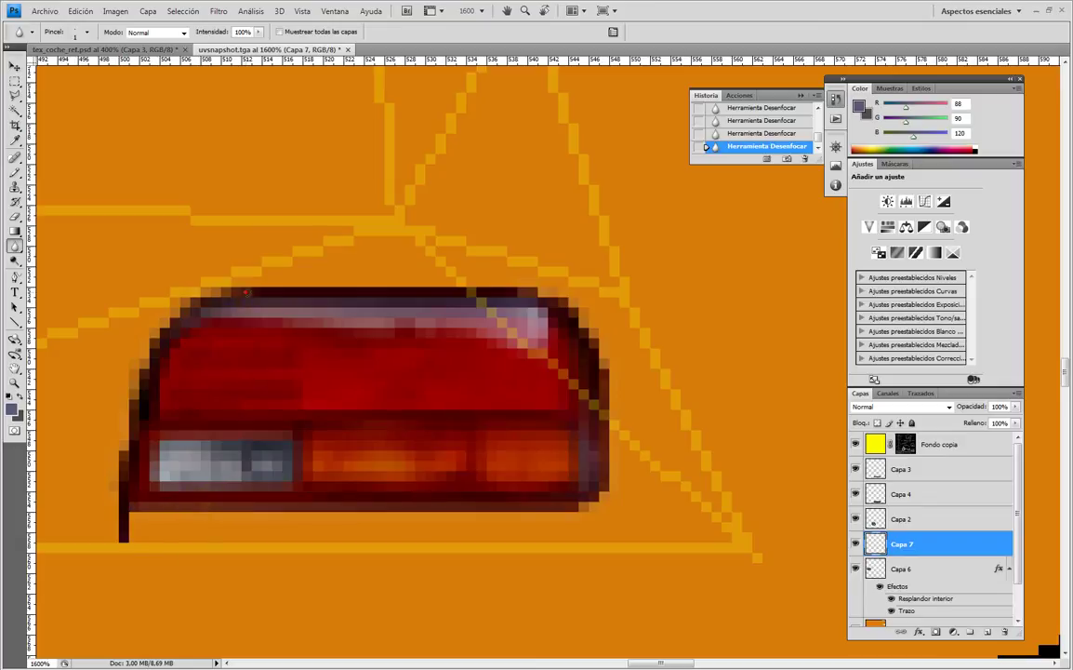
left_click(246, 292)
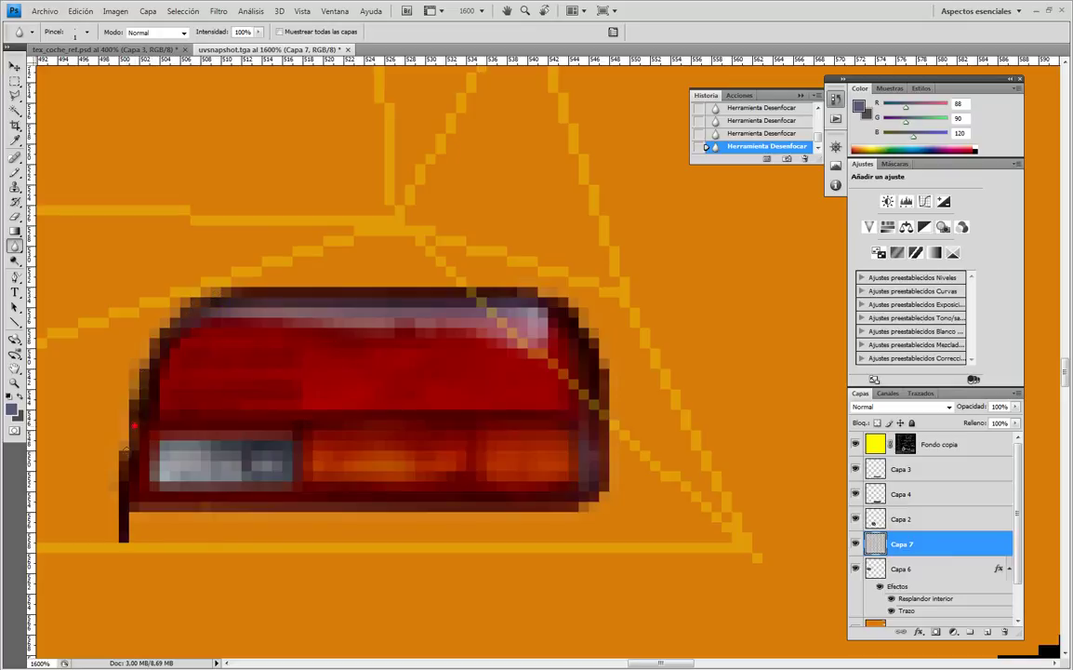
left_click_drag(122, 473, 122, 505)
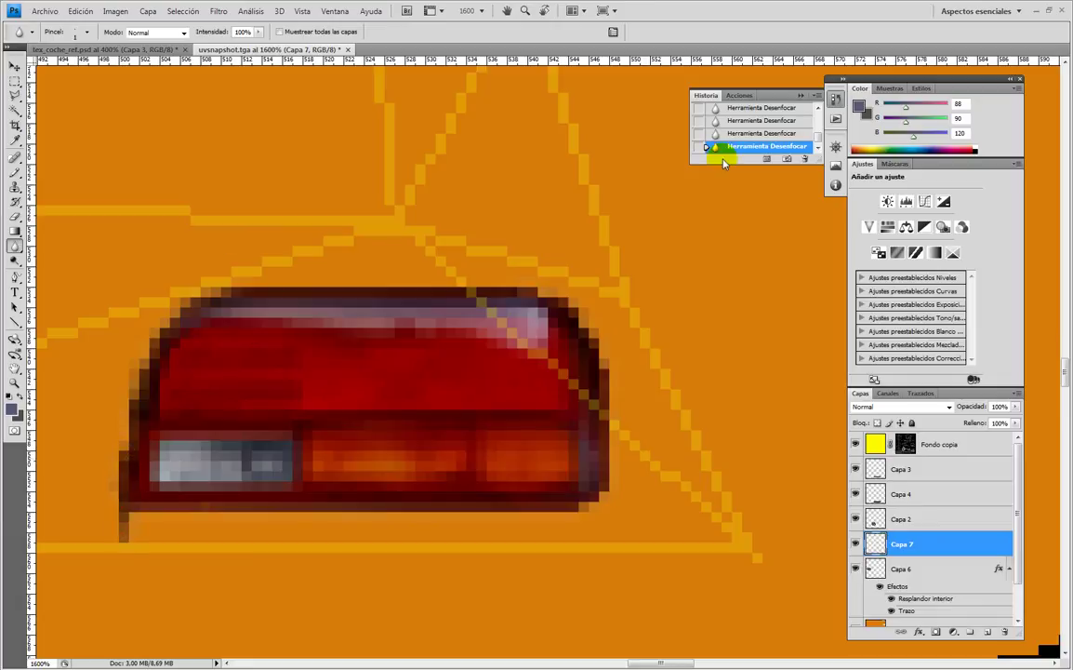
Soften the dark frame along the tail light's lower border and upper border with more 1 px blur strokes.
left_click(556, 300)
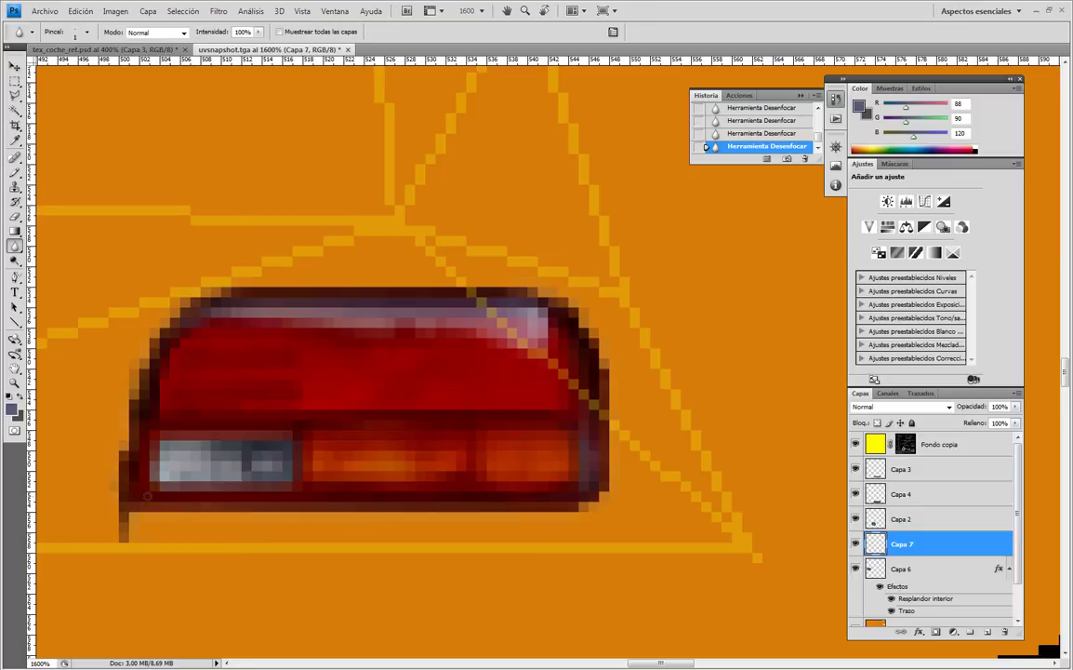
left_click_drag(250, 500, 329, 498)
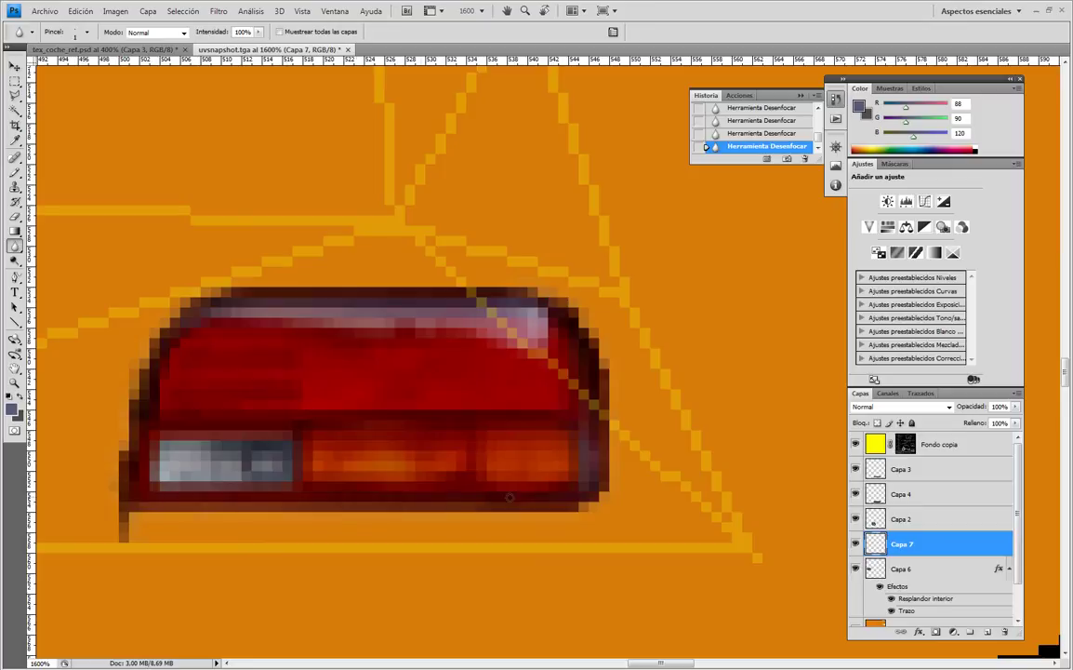
left_click_drag(137, 493, 347, 494)
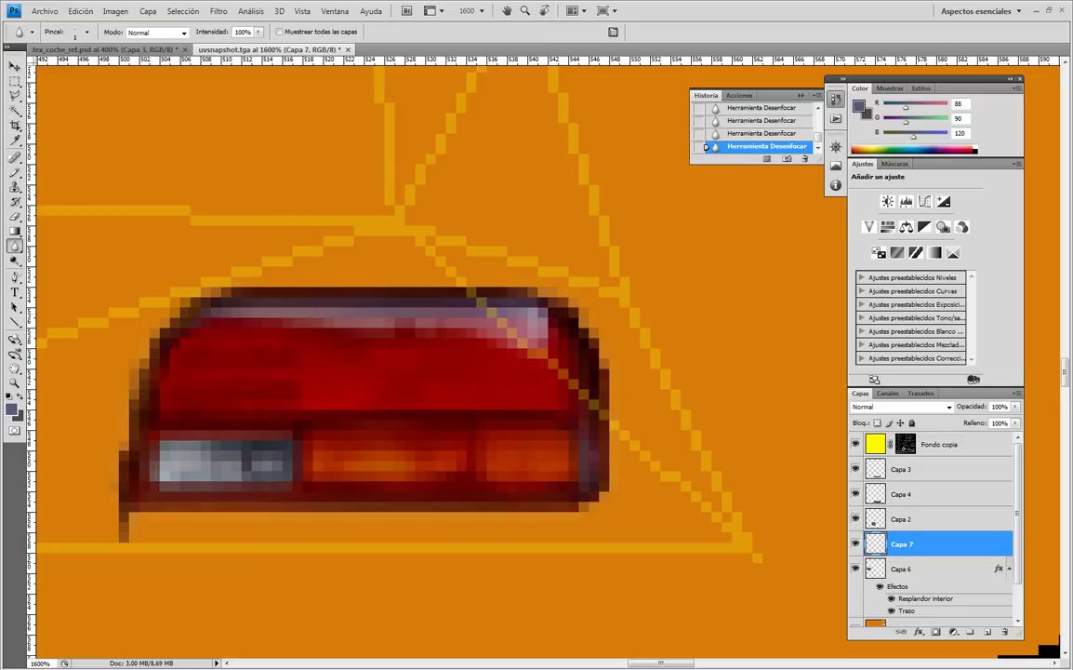
left_click_drag(338, 292, 527, 296)
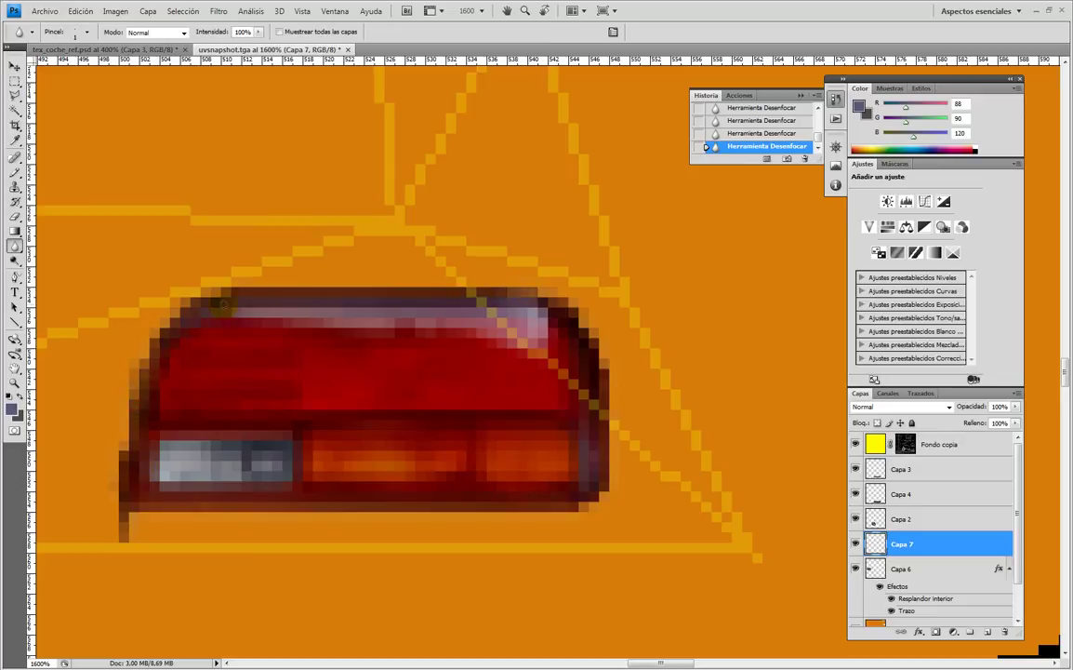
left_click_drag(209, 299, 481, 302)
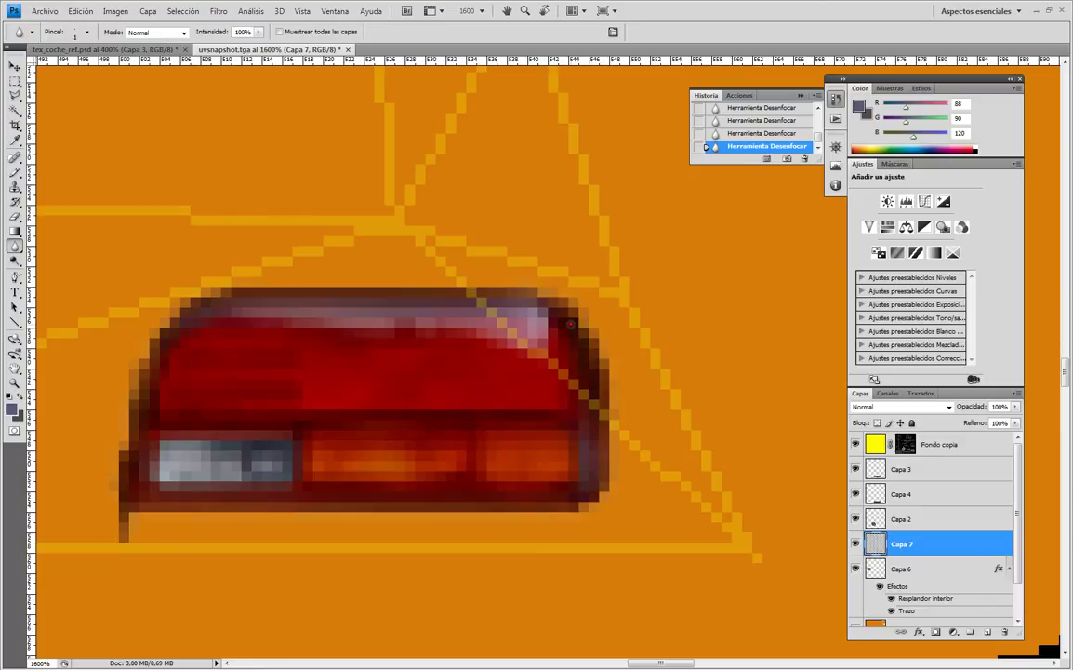
Erase the leftover stub hanging below the tail light's lower left corner with the 1 px eraser.
scroll(665, 325, "down", 5, "alt")
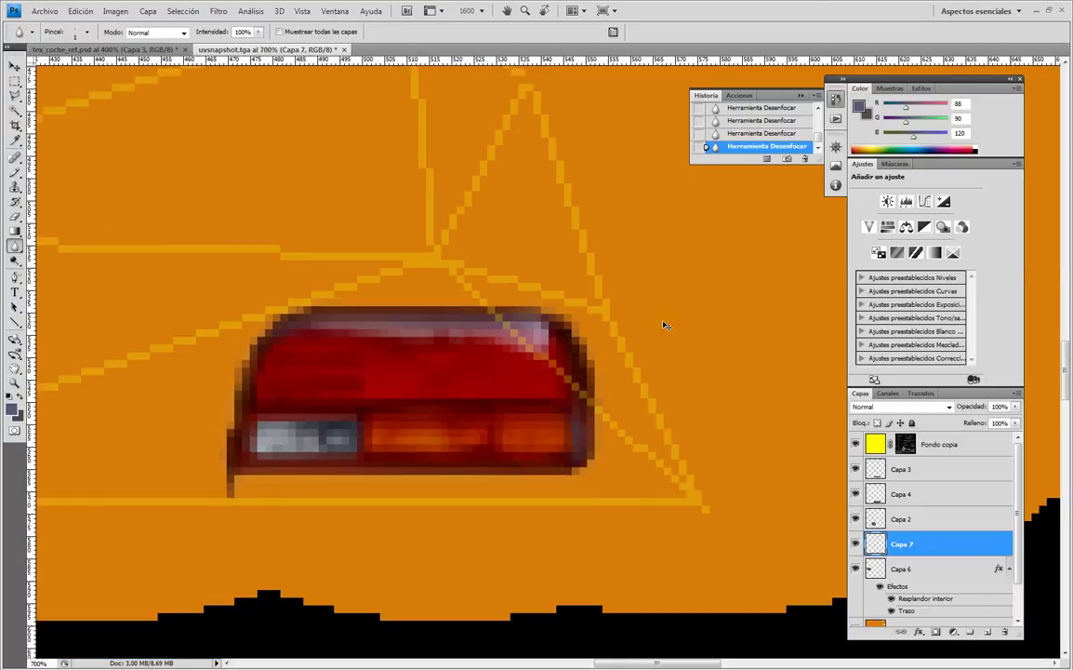
scroll(665, 324, "down", 2, "alt")
scroll(665, 325, "up", 3, "alt")
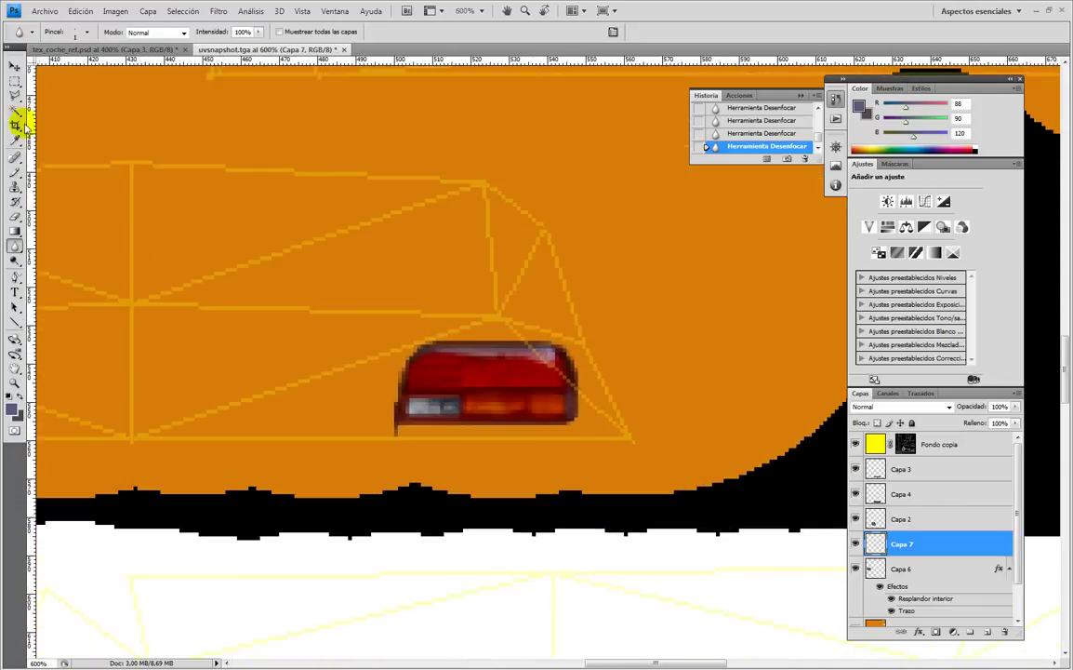
left_click(14, 217)
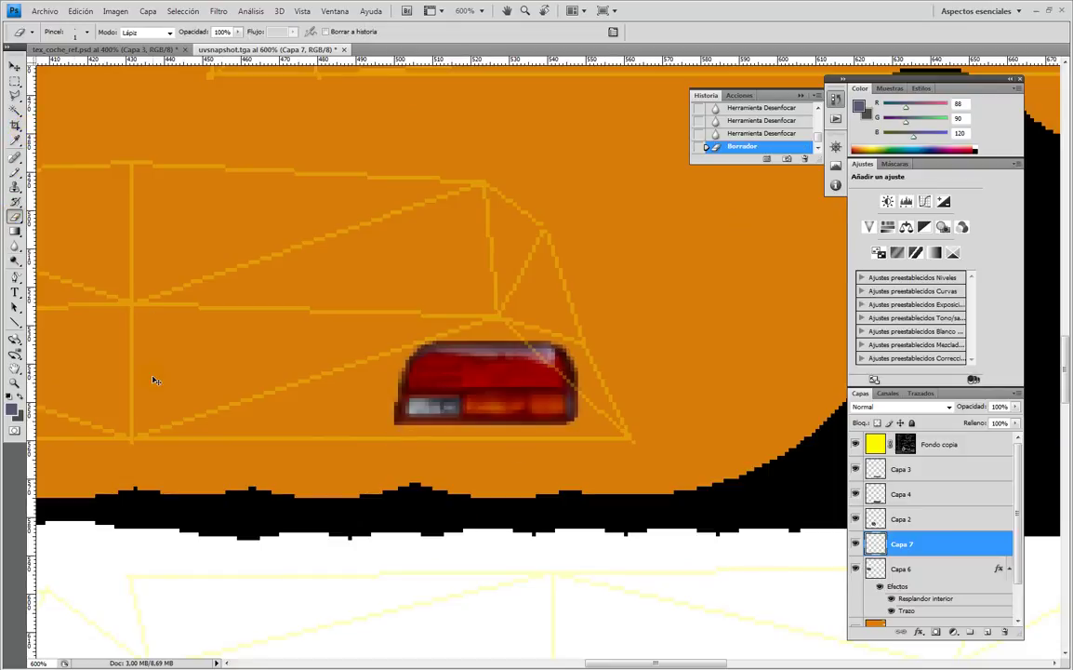
Duplicate the tail light layer Capa 7.
scroll(155, 380, "down", 4, "alt")
left_click(713, 455)
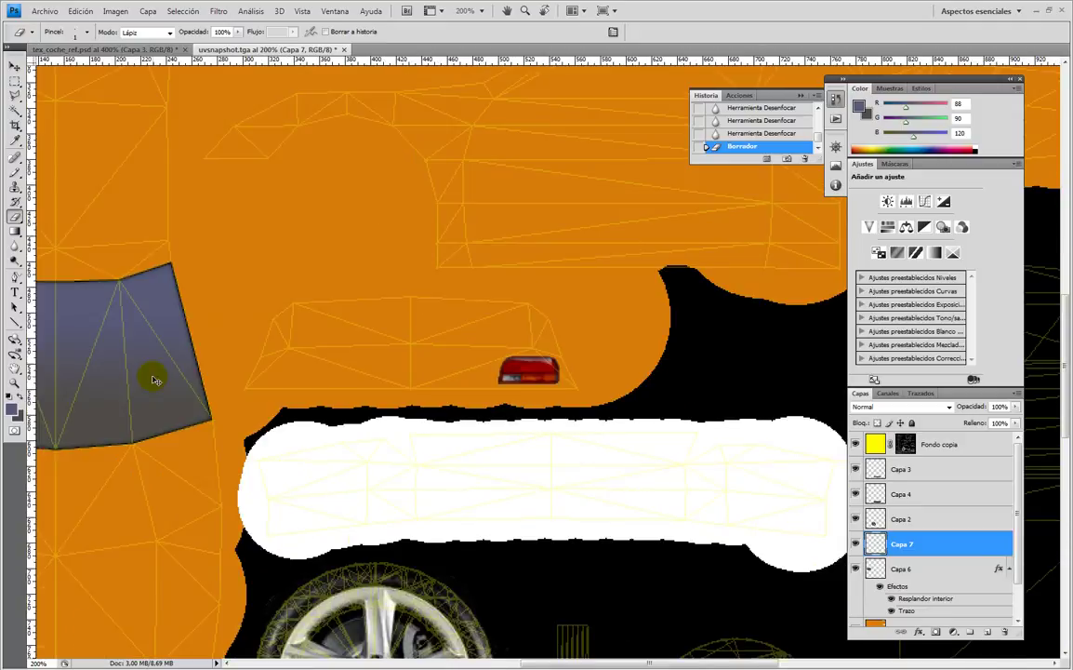
scroll(893, 551, "down", 1)
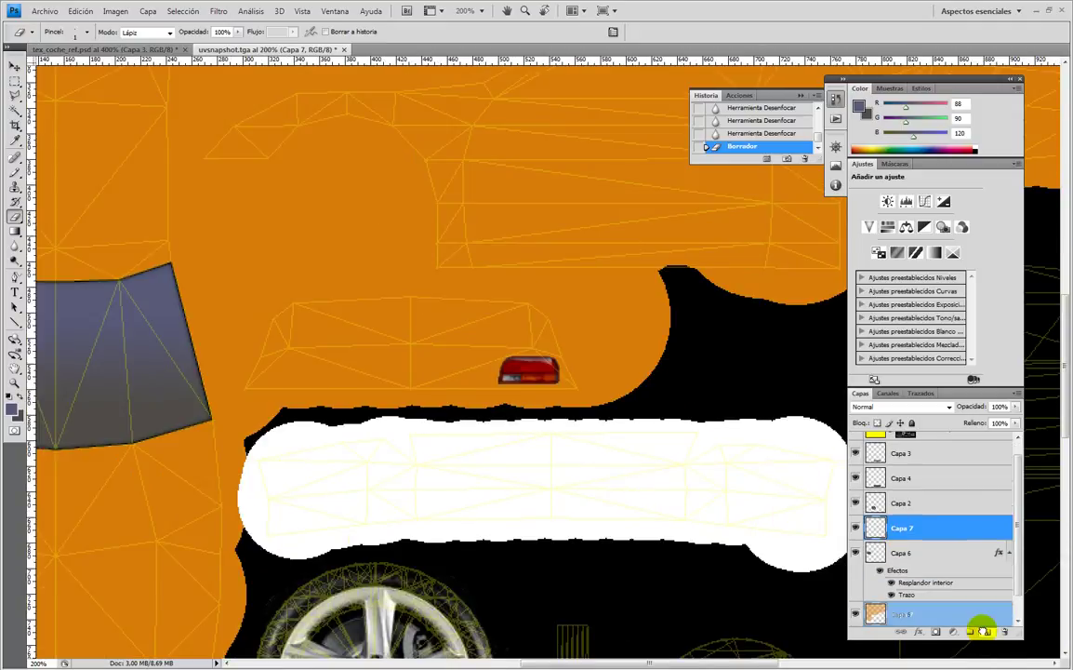
left_click(989, 631)
Move the tail light copy to the left end of the rear panel and mirror it horizontally at about -106% width.
left_click(15, 62)
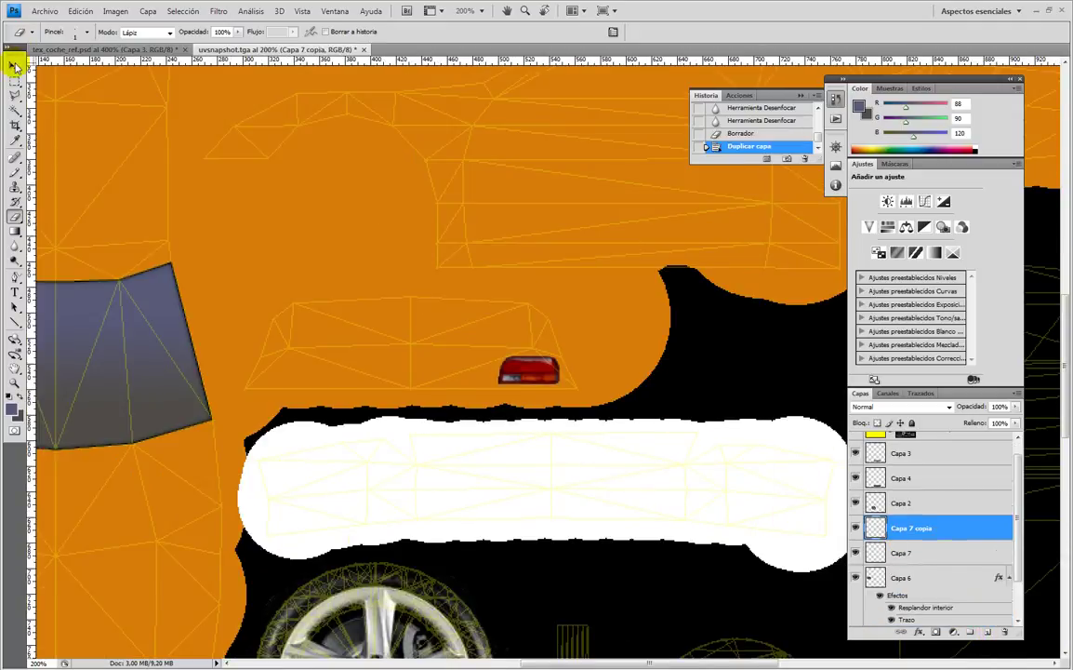
left_click_drag(526, 370, 269, 370)
key("ctrl+z")
left_click_drag(523, 375, 329, 375)
key("ctrl+t")
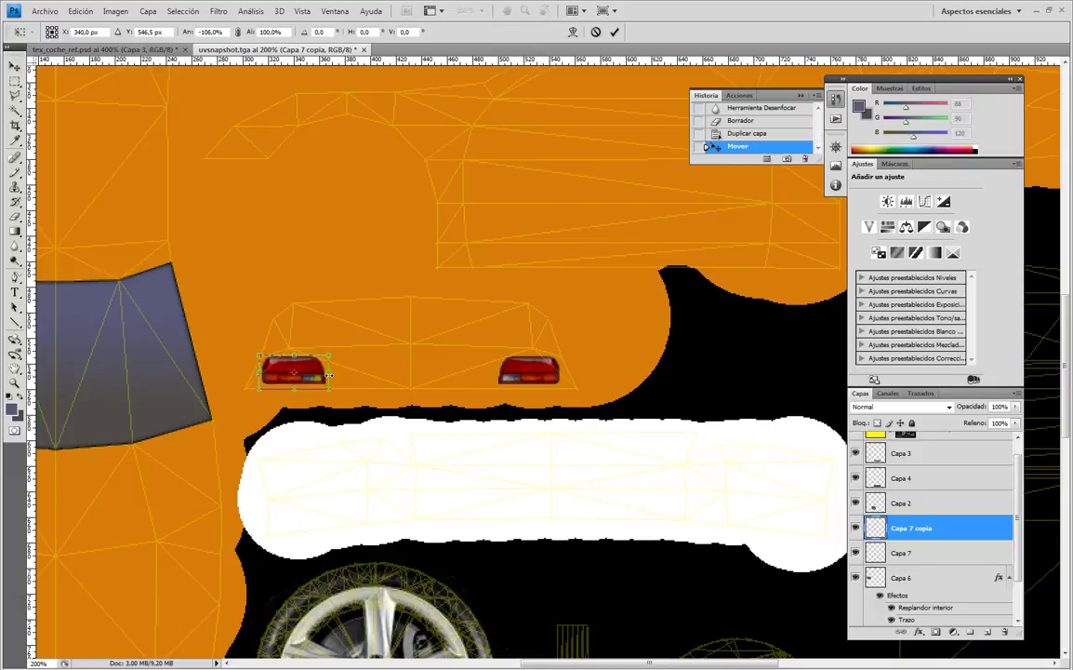
key("Return")
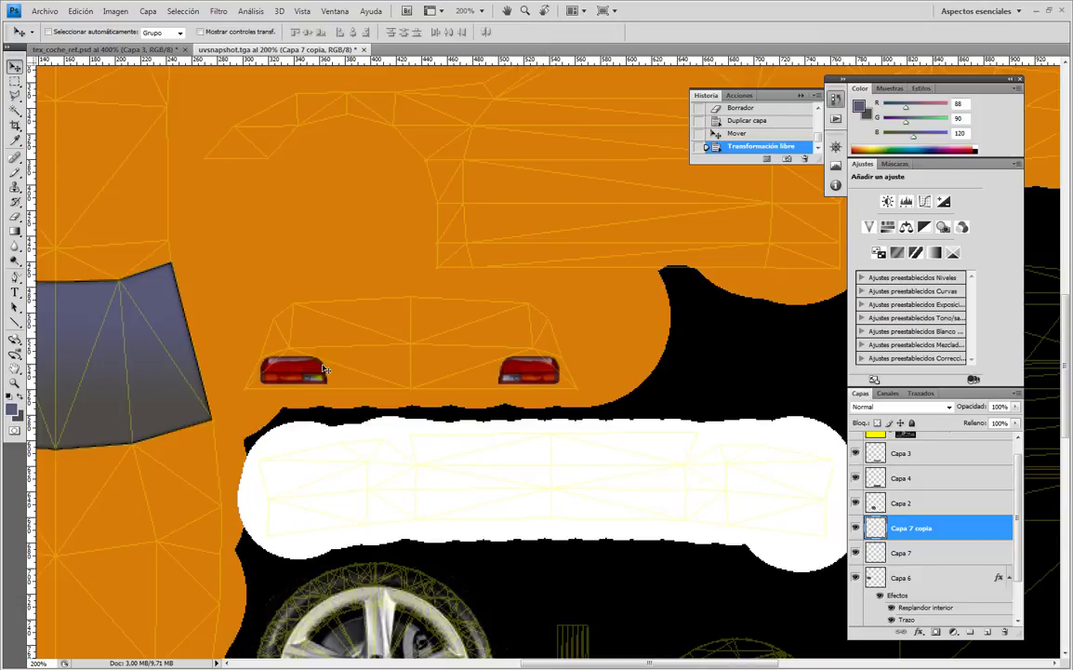
Nudge the mirrored tail light copy slightly inward along the rear panel.
left_click_drag(320, 370, 321, 371)
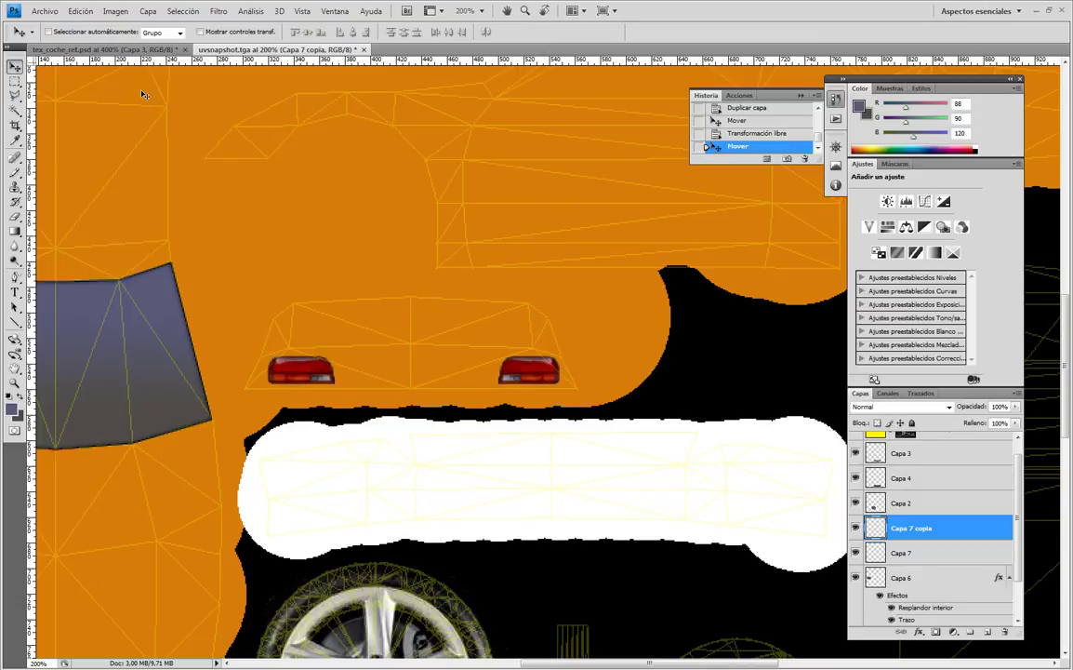
Save a PNG copy of the texture over textura in the sourceimages folder, without interlacing.
left_click(42, 11)
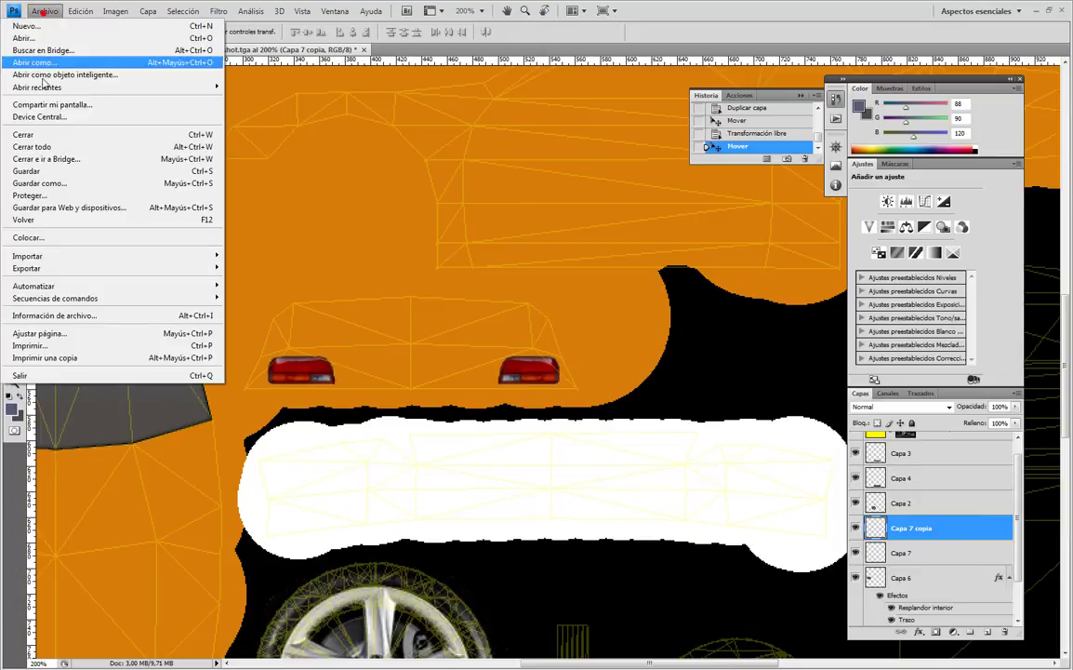
left_click(54, 183)
left_click(312, 386)
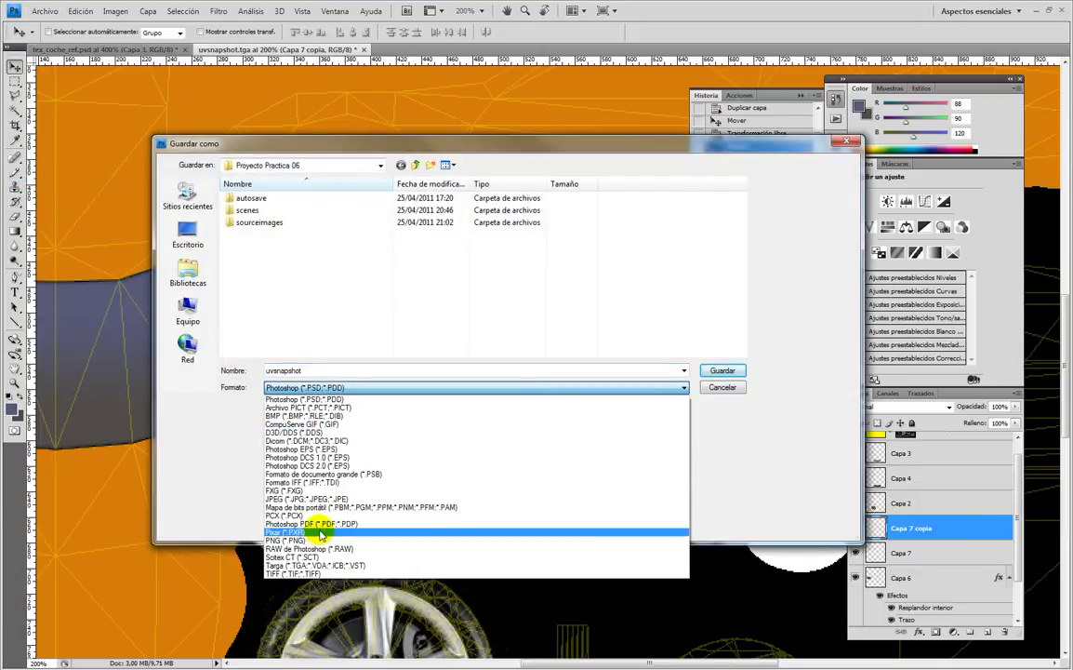
left_click(320, 541)
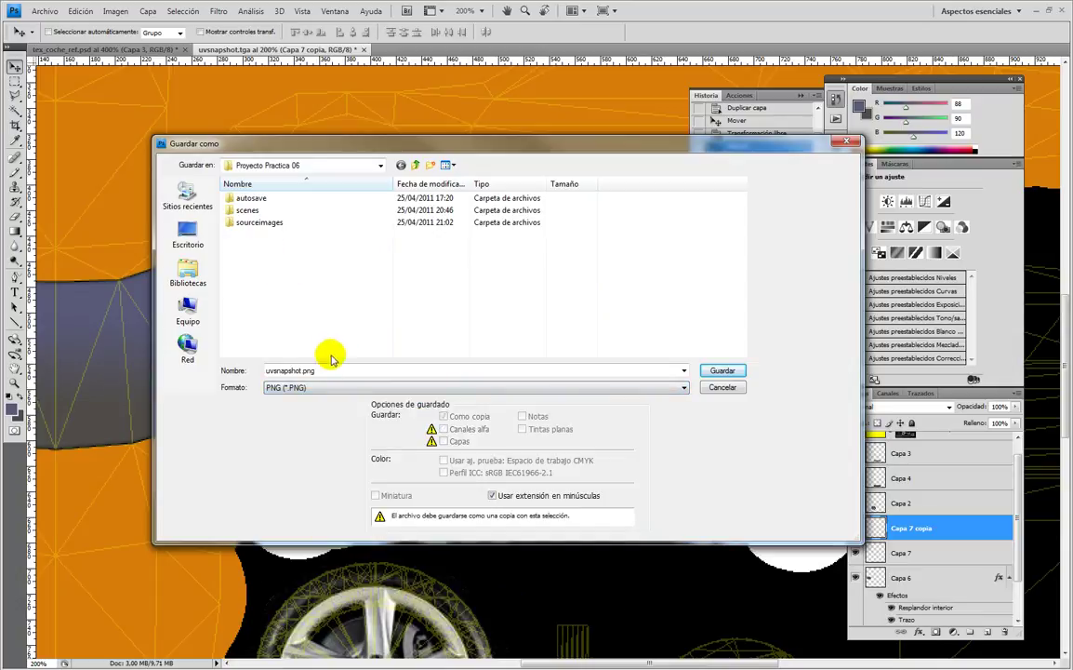
double_click(266, 223)
left_click(307, 221)
key("Return")
left_click(426, 278)
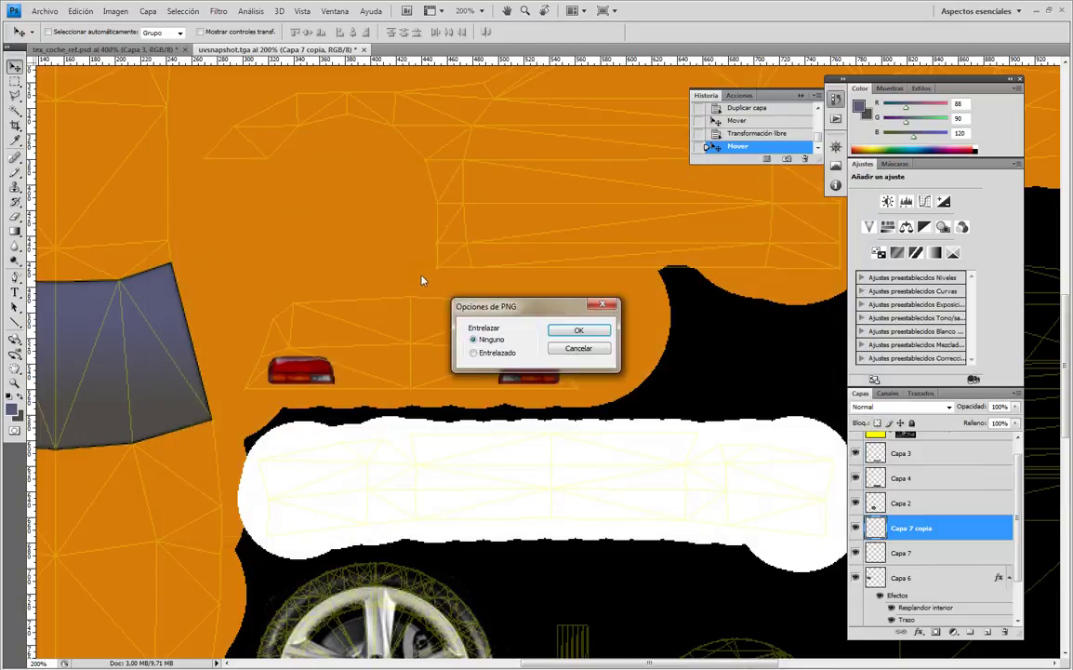
left_click(575, 333)
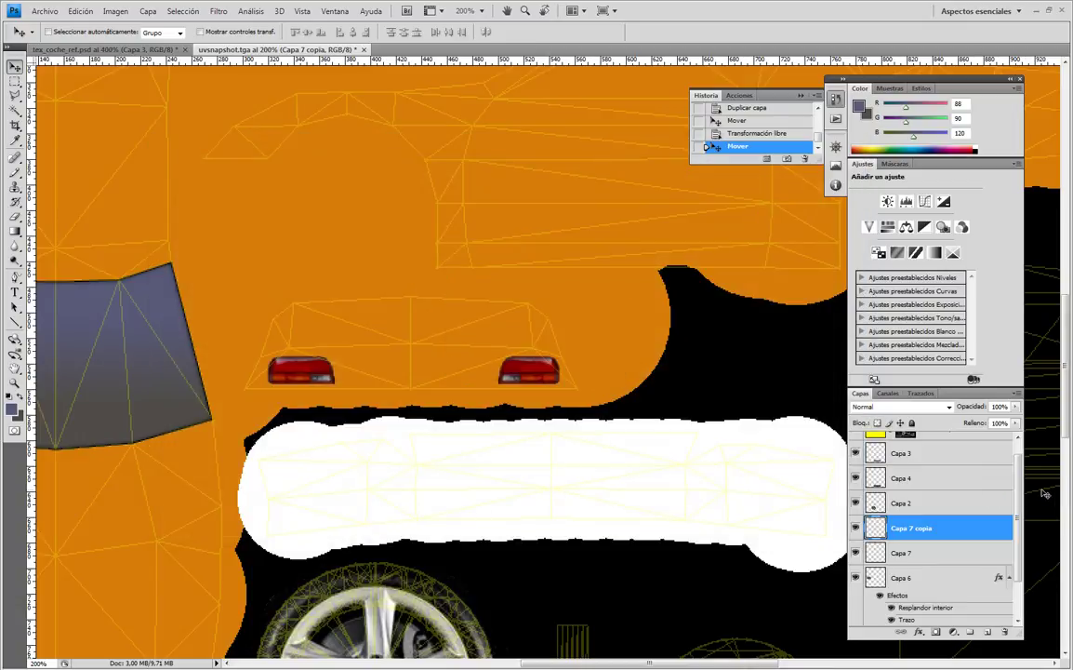
Hide the Fondo copia wireframe layer and save the texture as a non-interlaced PNG, overwriting textura in the sourceimages folder.
scroll(896, 456, "up", 1)
left_click(854, 444)
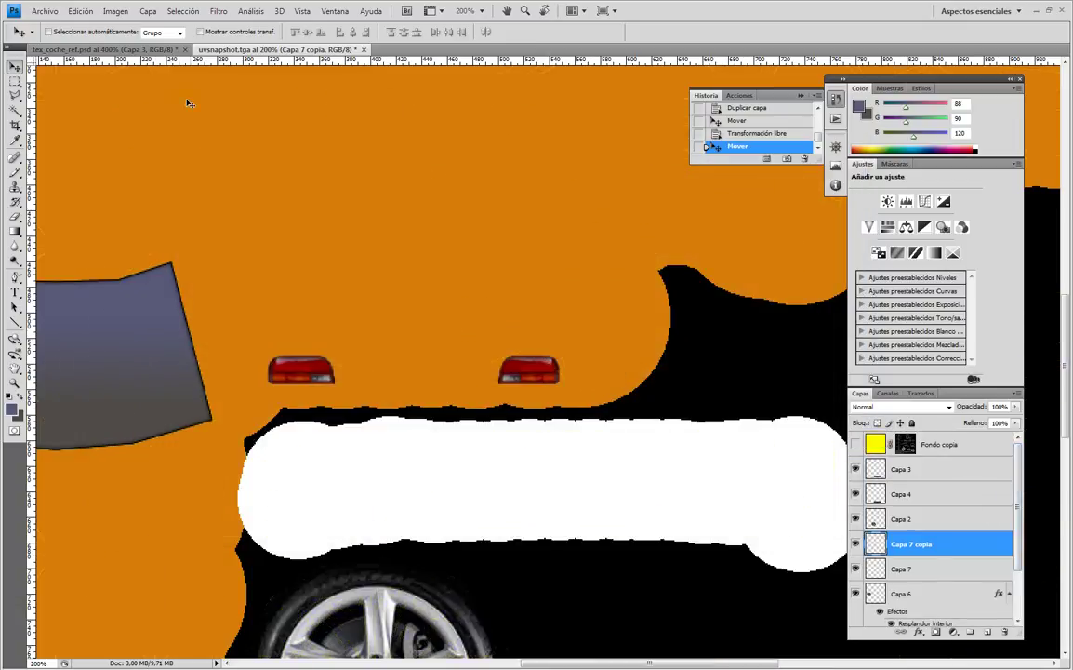
left_click(43, 11)
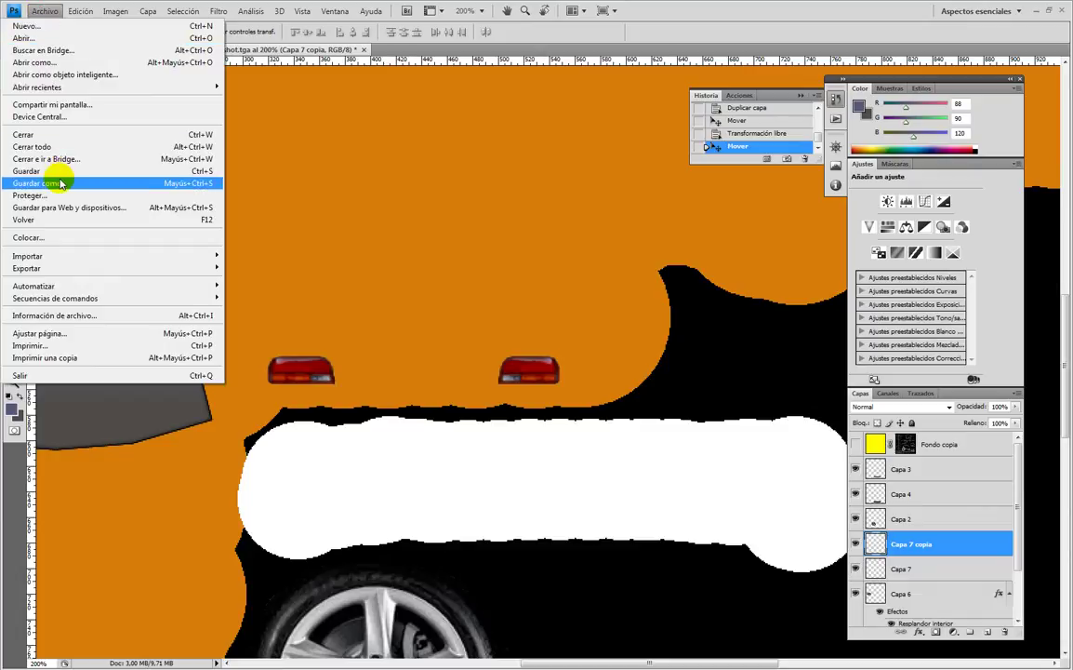
left_click(57, 183)
left_click(342, 387)
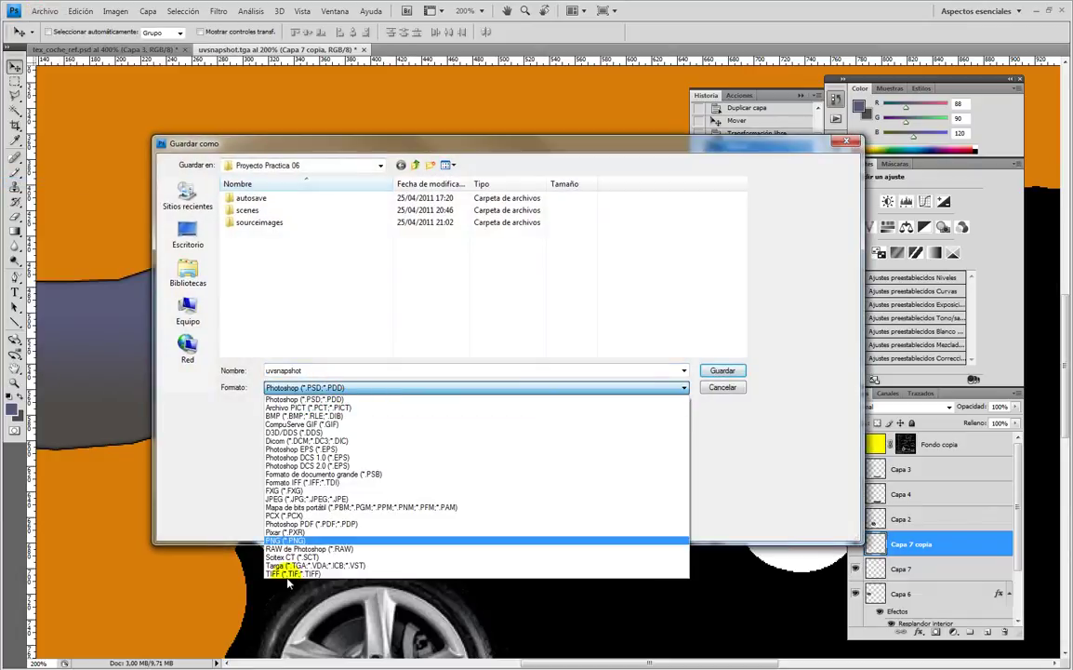
left_click(284, 539)
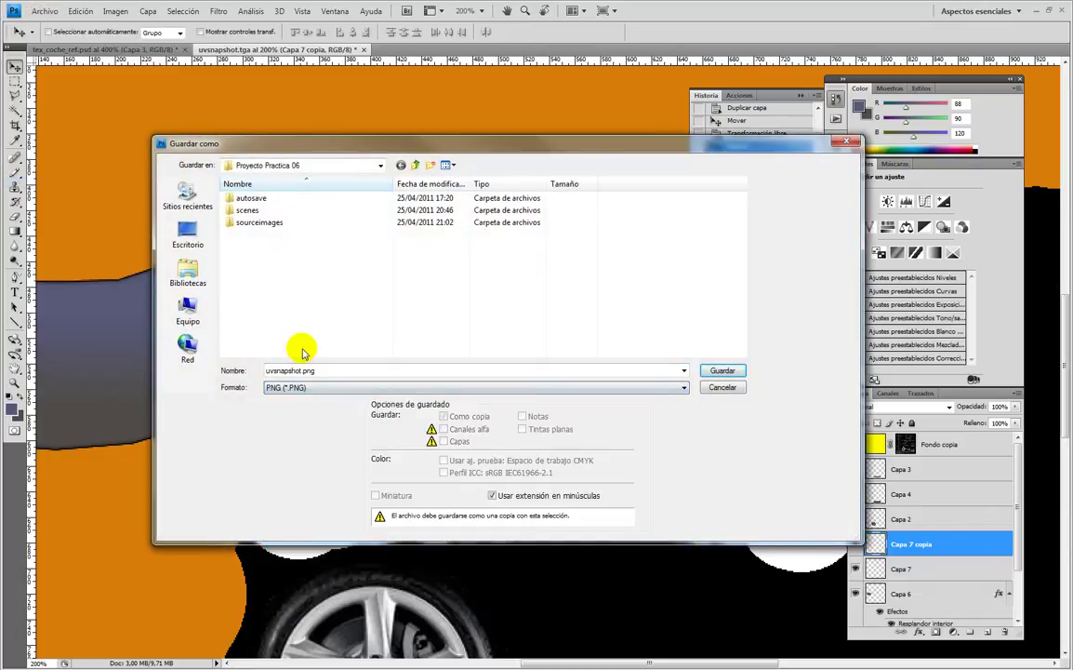
double_click(262, 222)
double_click(322, 212)
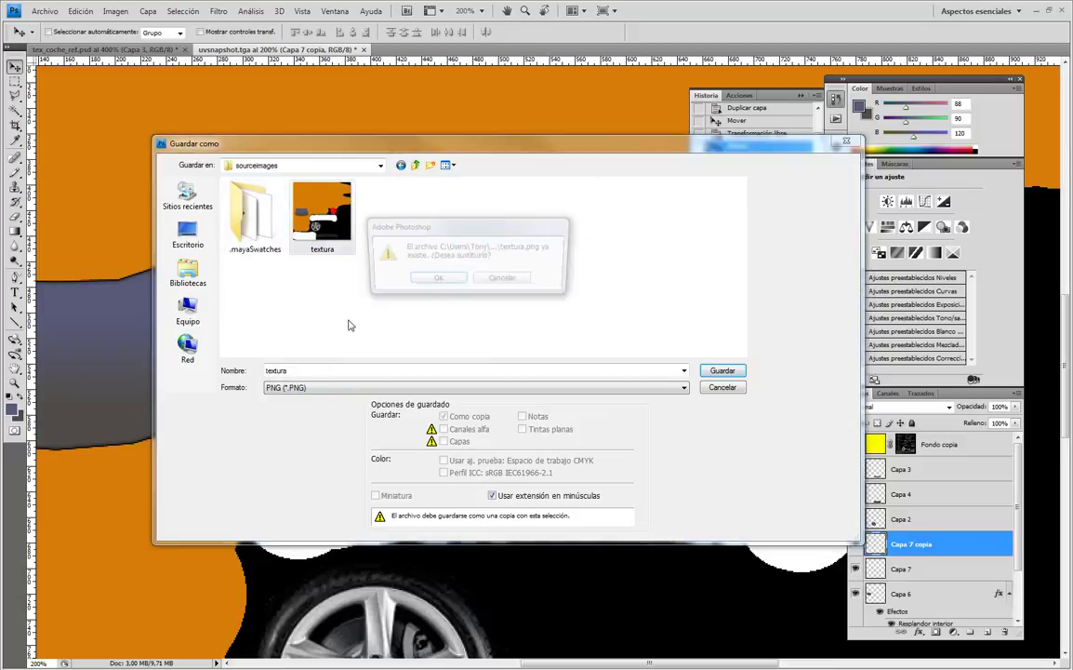
left_click(417, 281)
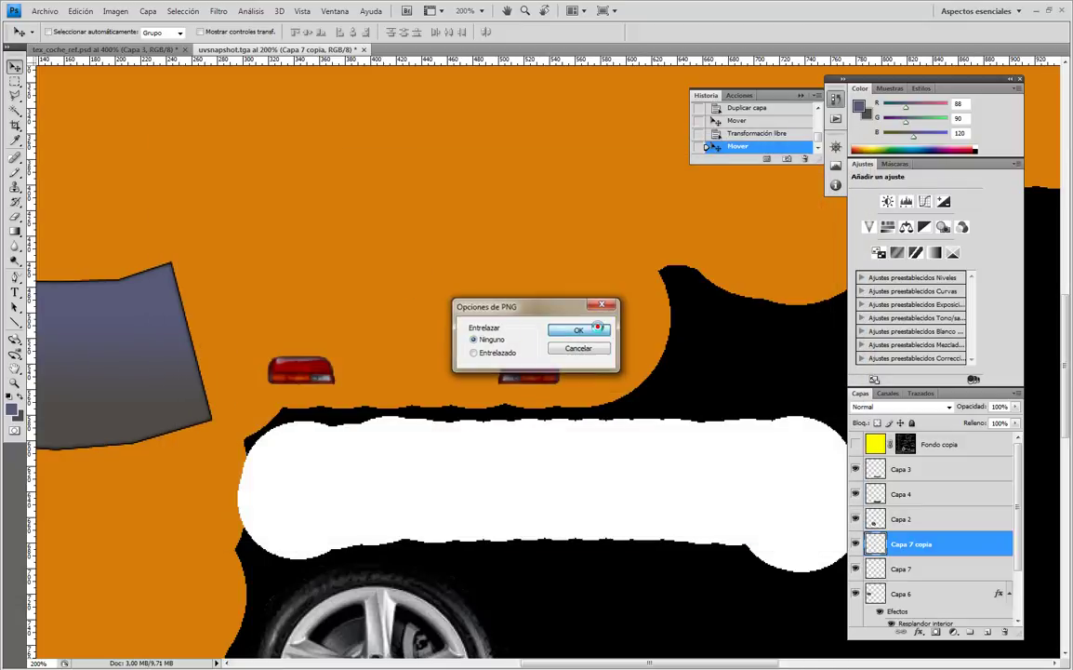
left_click(577, 331)
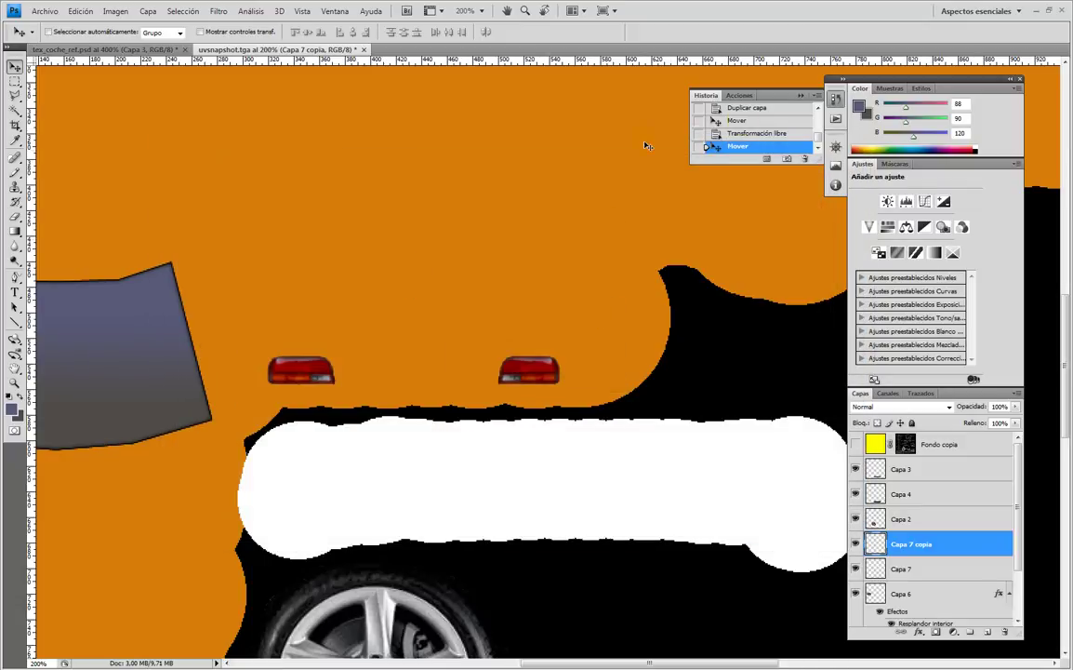
Switch to Maya, select the car and reload the image file connected to the Color of its lambert2 material.
left_click(1033, 10)
left_click(620, 255)
left_click_drag(558, 321, 337, 317, "alt")
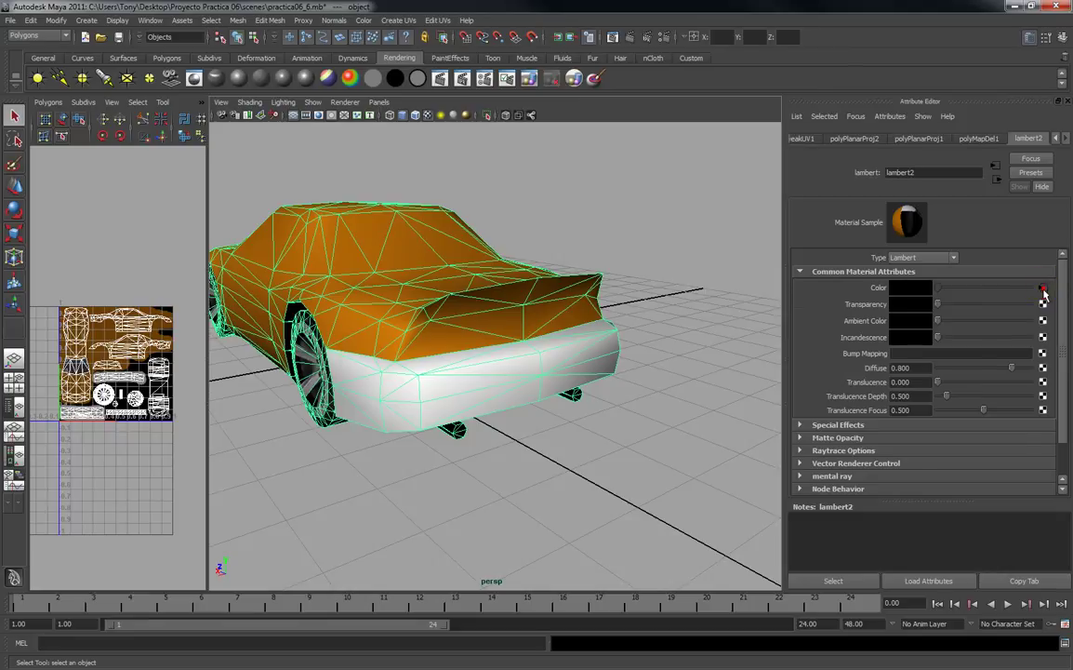
left_click(1043, 289)
left_click(914, 343)
Deselect the car and examine the updated texture on its body, windows and tail lights from all around.
left_click(666, 319)
left_click_drag(666, 319, 619, 335, "alt")
right_click_drag(619, 335, 604, 289, "alt")
left_click_drag(431, 354, 582, 367, "alt")
right_click_drag(581, 367, 578, 340, "alt")
left_click_drag(578, 340, 403, 314, "alt")
right_click_drag(403, 313, 390, 426, "alt")
left_click_drag(389, 426, 286, 376, "alt")
left_click_drag(520, 381, 563, 355, "alt")
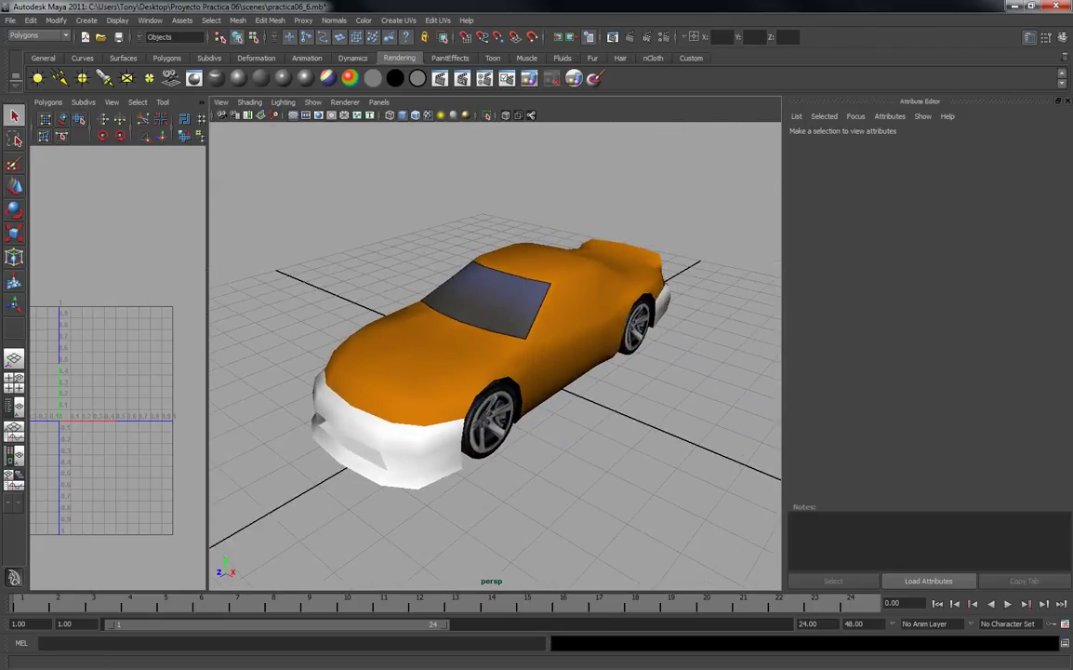